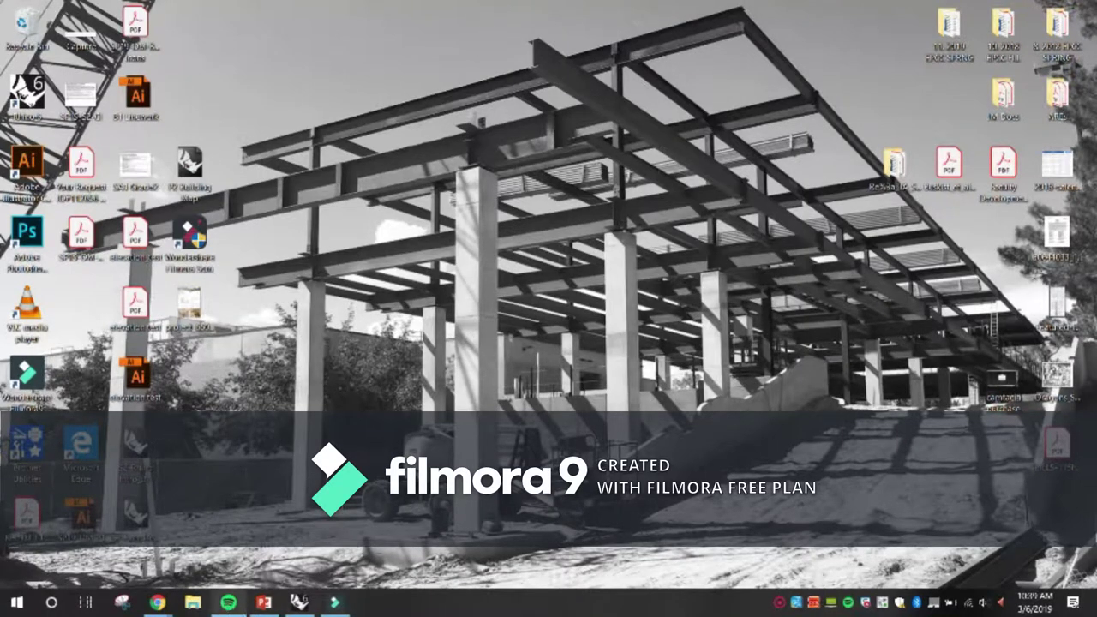
# Step: Switch to the Rhino window with the midterm lab model
pyautogui.click(264, 603)
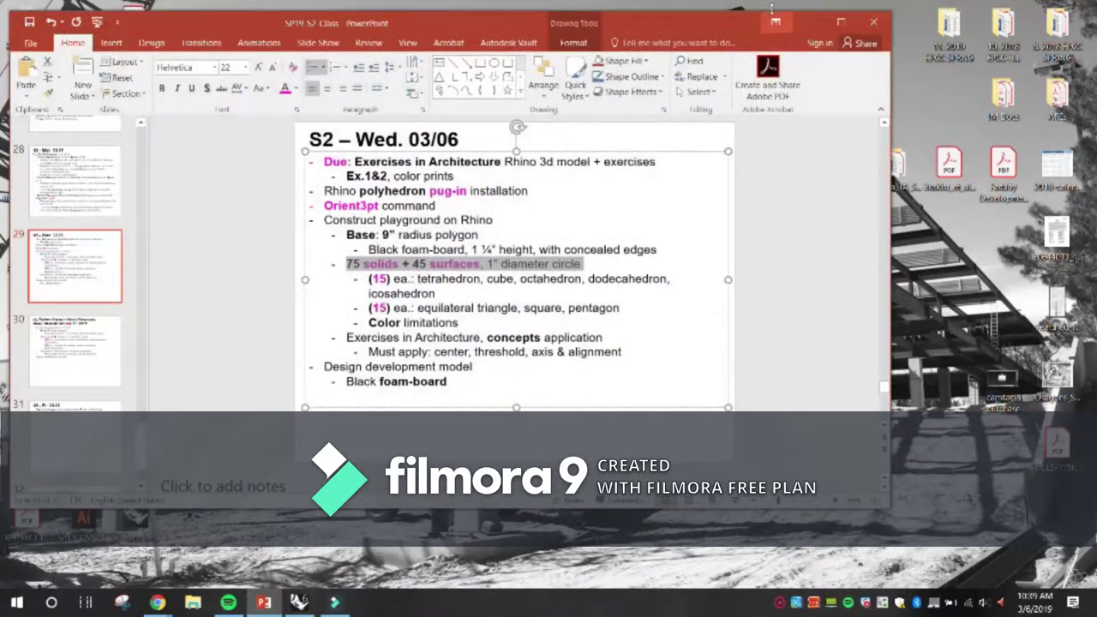
pyautogui.click(841, 22)
pyautogui.click(299, 603)
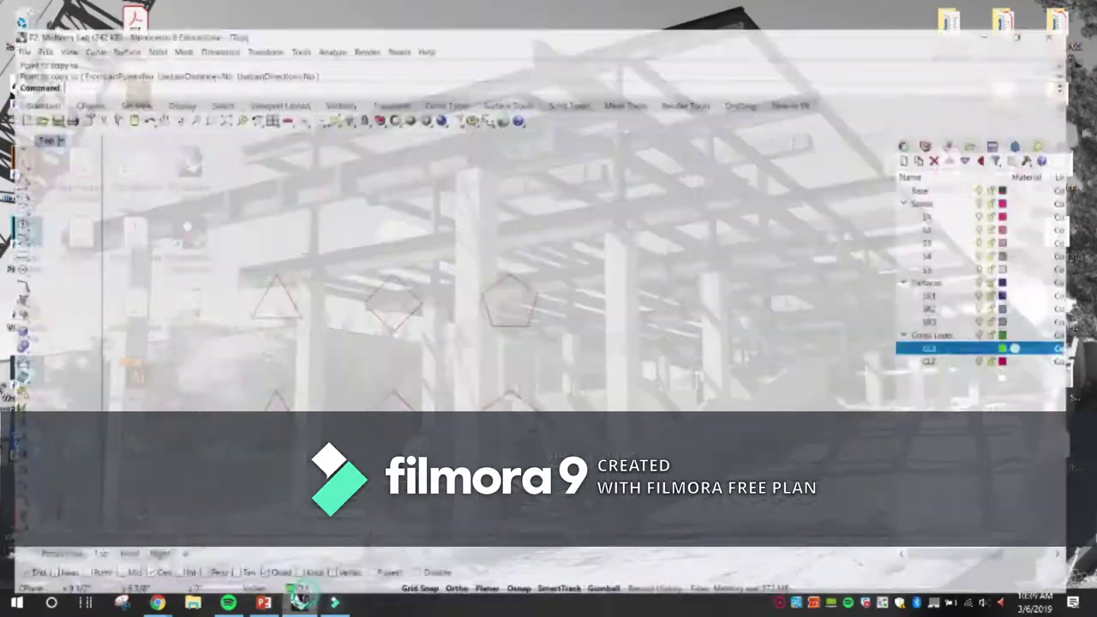
pyautogui.click(299, 603)
pyautogui.click(299, 603)
# Step: Restore the four-viewport layout and maximize the Perspective viewport
pyautogui.scroll(-12, 318, 400)
pyautogui.moveTo(353, 406); pyautogui.dragTo(647, 408, button='right')
pyautogui.scroll(4, 228, 201)
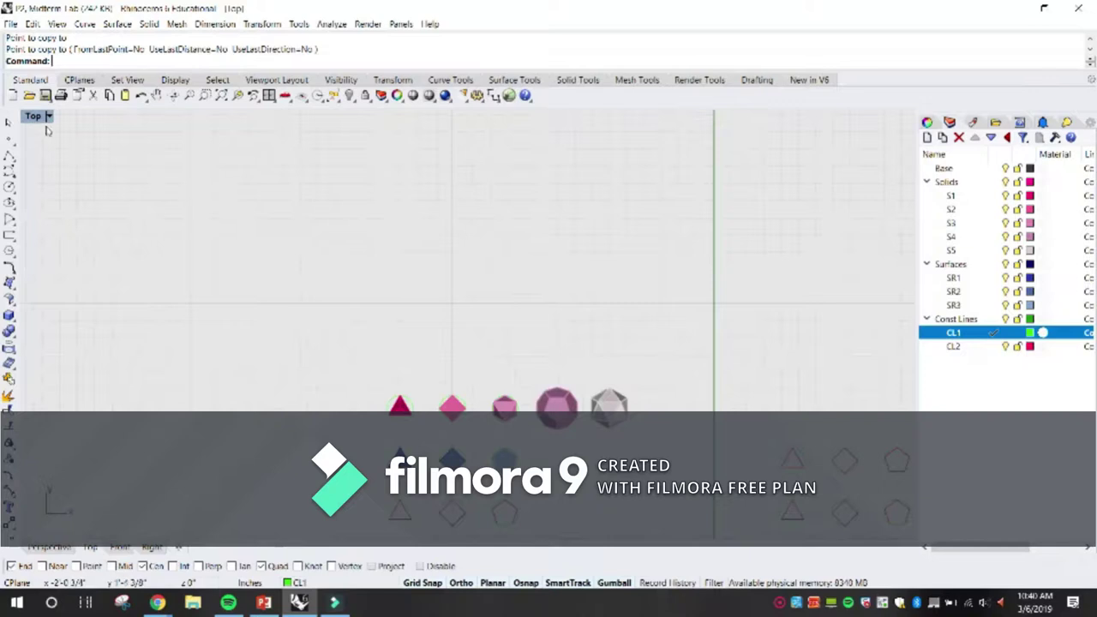
pyautogui.doubleClick(37, 117)
pyautogui.click(500, 117)
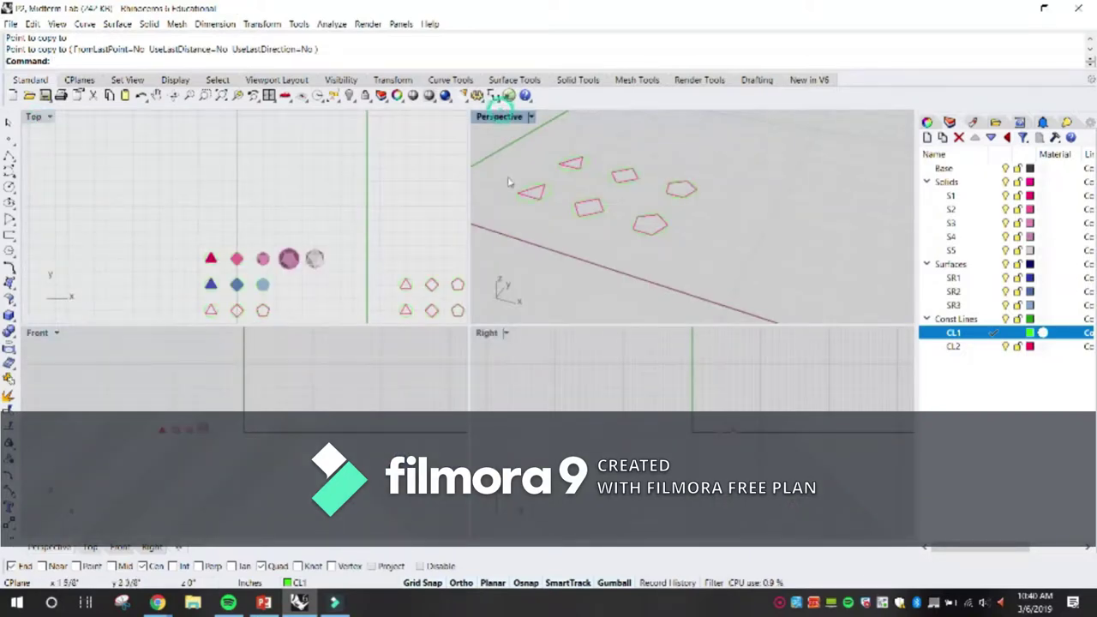
pyautogui.doubleClick(500, 116)
# Step: Extrude the triangle, square and pentagon outlines of the far row into closed slabs about 1/16 inch thick with ExtrudeCrv
pyautogui.scroll(8, 455, 206)
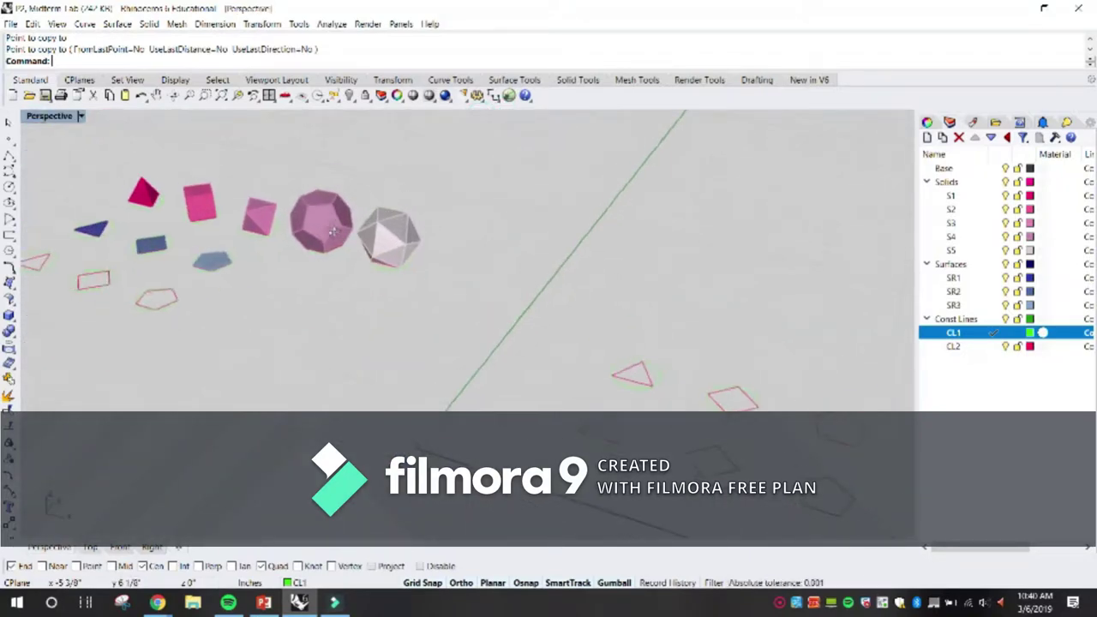
pyautogui.scroll(-8, 340, 236)
pyautogui.scroll(5, 557, 307)
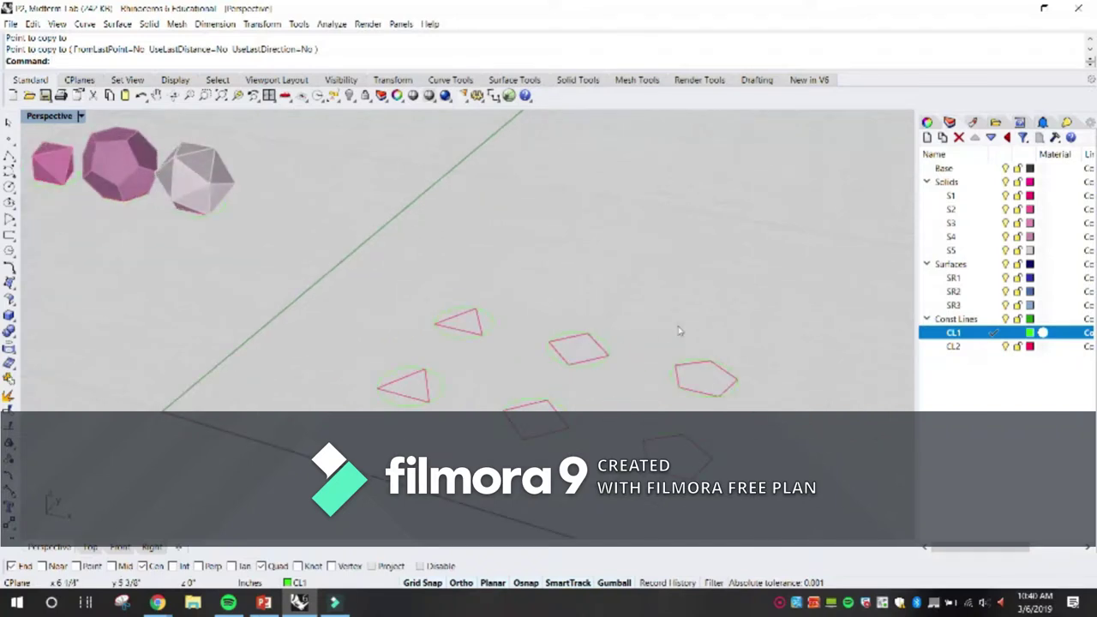
pyautogui.scroll(-3, 682, 337)
pyautogui.scroll(4, 677, 335)
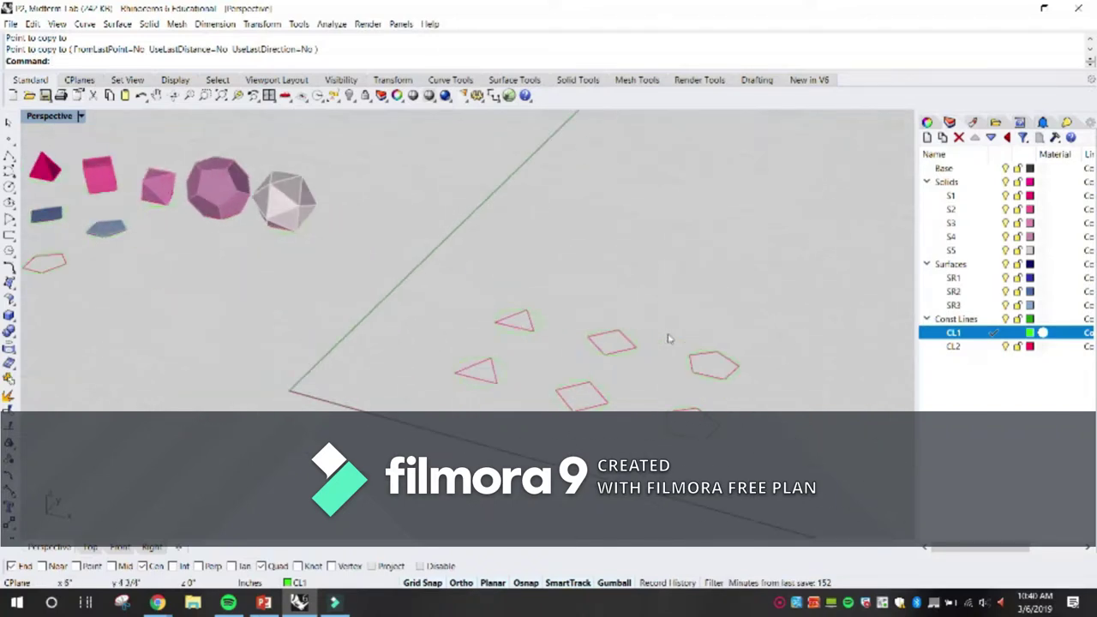
pyautogui.scroll(-3, 635, 332)
pyautogui.scroll(1, 635, 332)
pyautogui.keyDown('shift'); pyautogui.moveTo(647, 334); pyautogui.dragTo(581, 333, button='right'); pyautogui.keyUp('shift')
pyautogui.scroll(8, 534, 333)
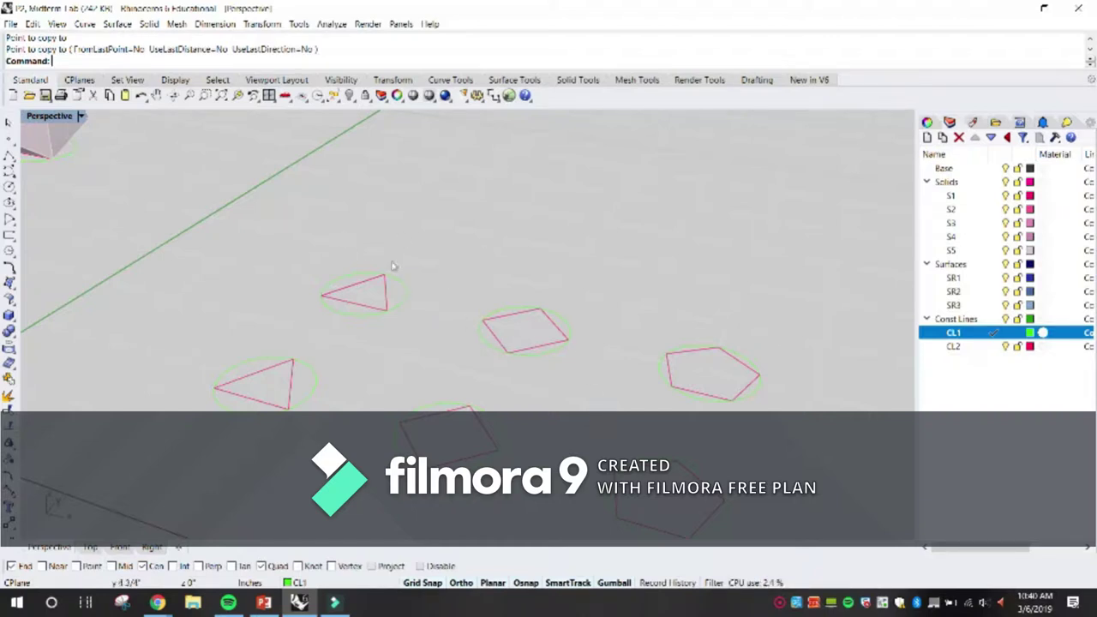
pyautogui.write('ExtrudeCrv')
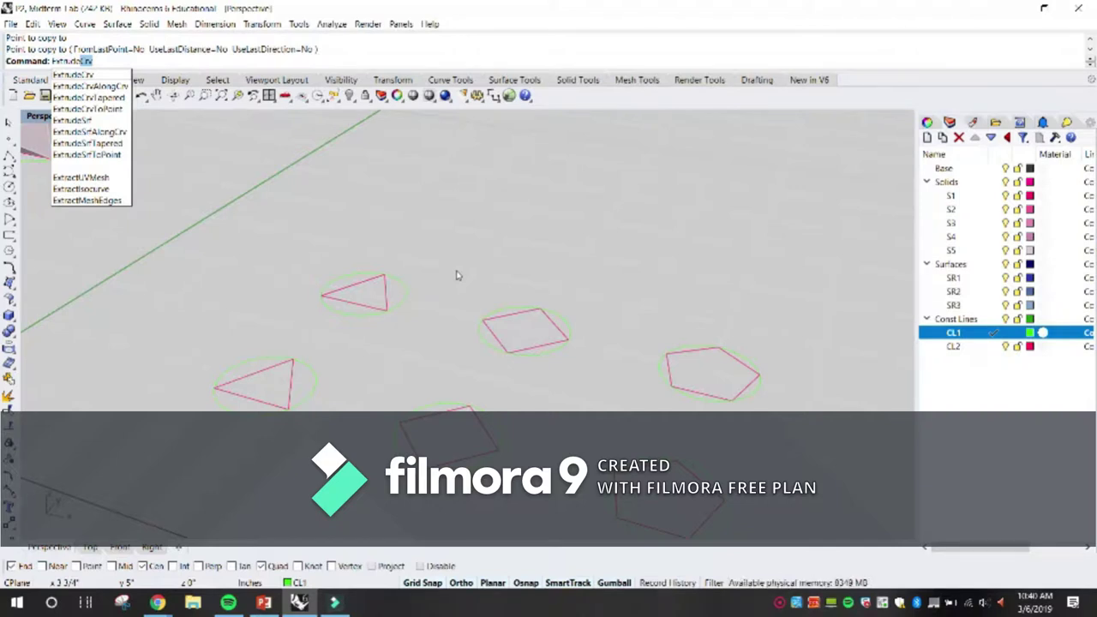
pyautogui.press('Return')
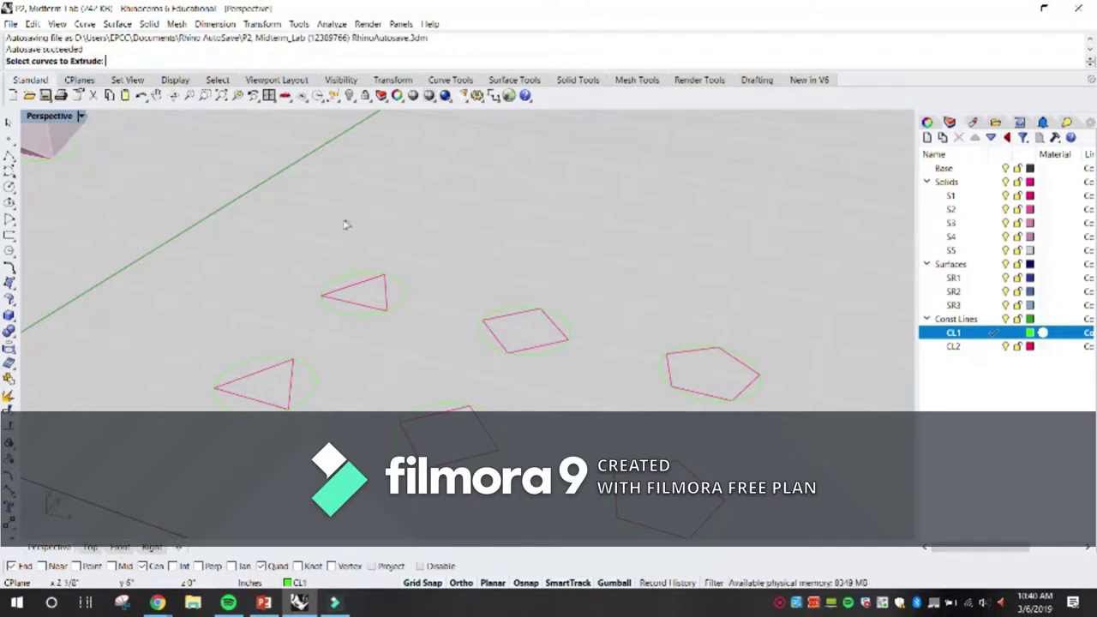
pyautogui.click(385, 294)
pyautogui.click(520, 312)
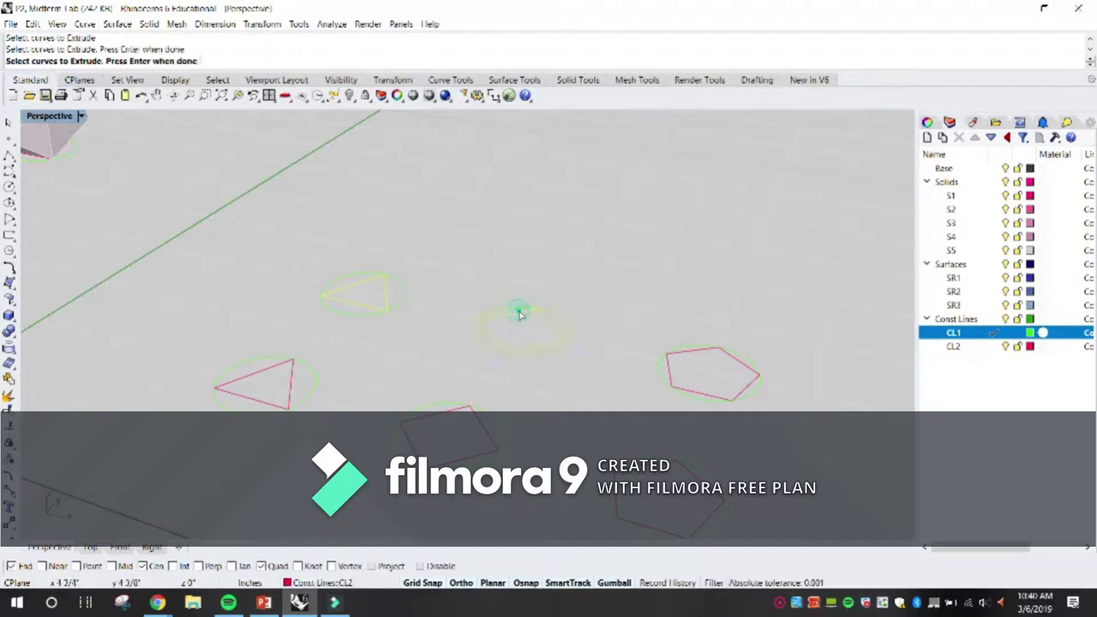
pyautogui.click(707, 353)
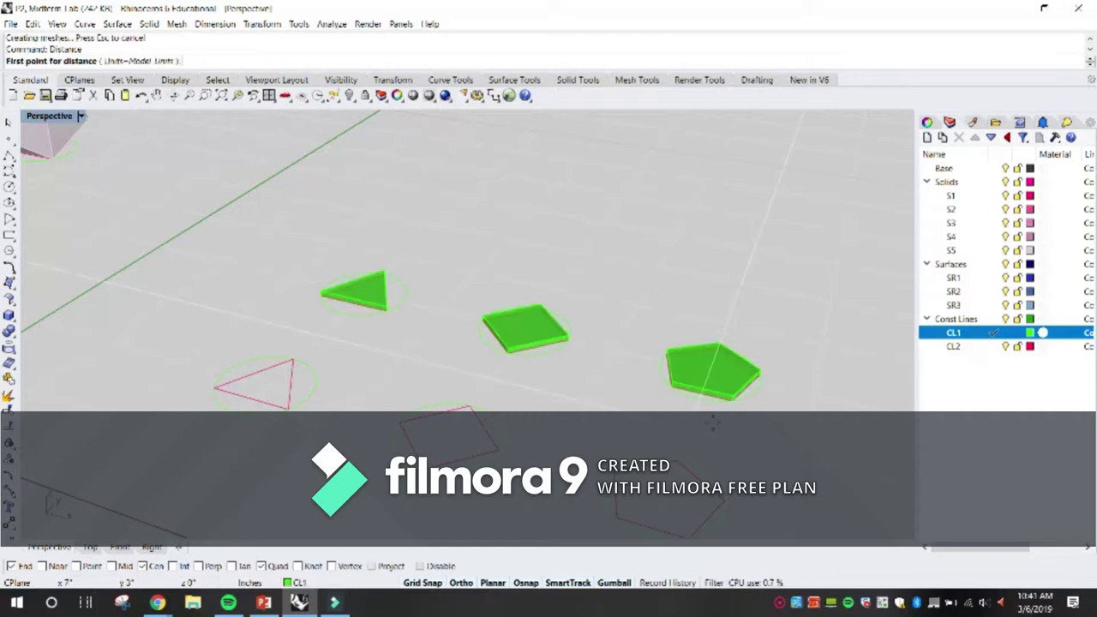
# Step: Measure the thickness of the extruded square slab at its near corner
pyautogui.scroll(10, 489, 345)
pyautogui.scroll(3, 558, 353)
pyautogui.scroll(-2, 651, 283)
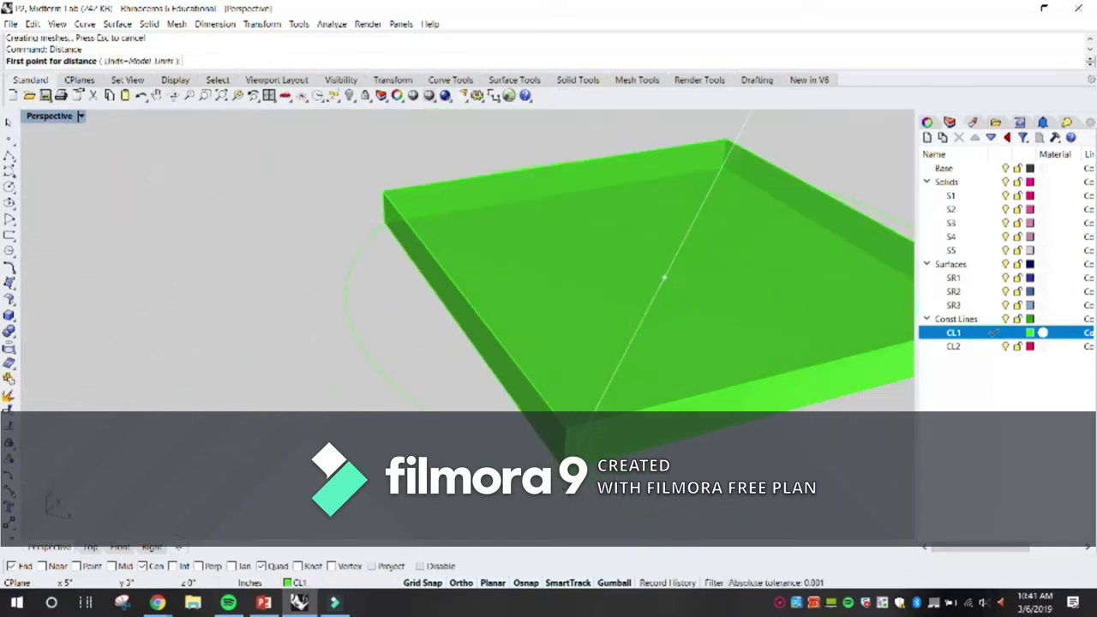
pyautogui.click(663, 277)
pyautogui.click(582, 446)
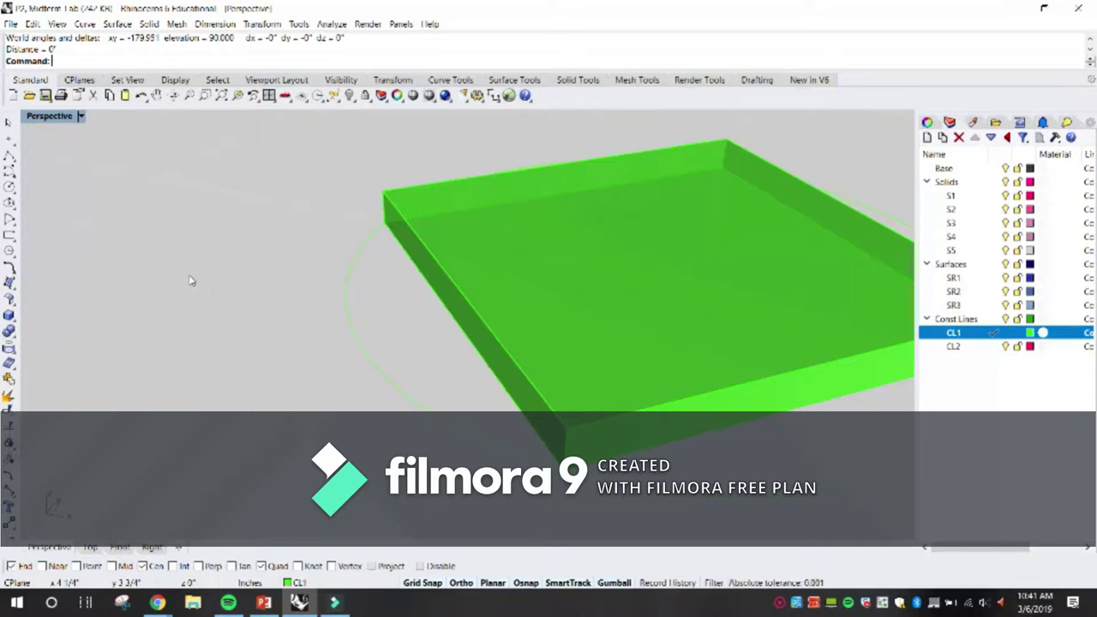
# Step: Set the model's feet-and-inches distance display precision to 1/16 inch in the Rhino options
pyautogui.write('options')
pyautogui.press('Return')
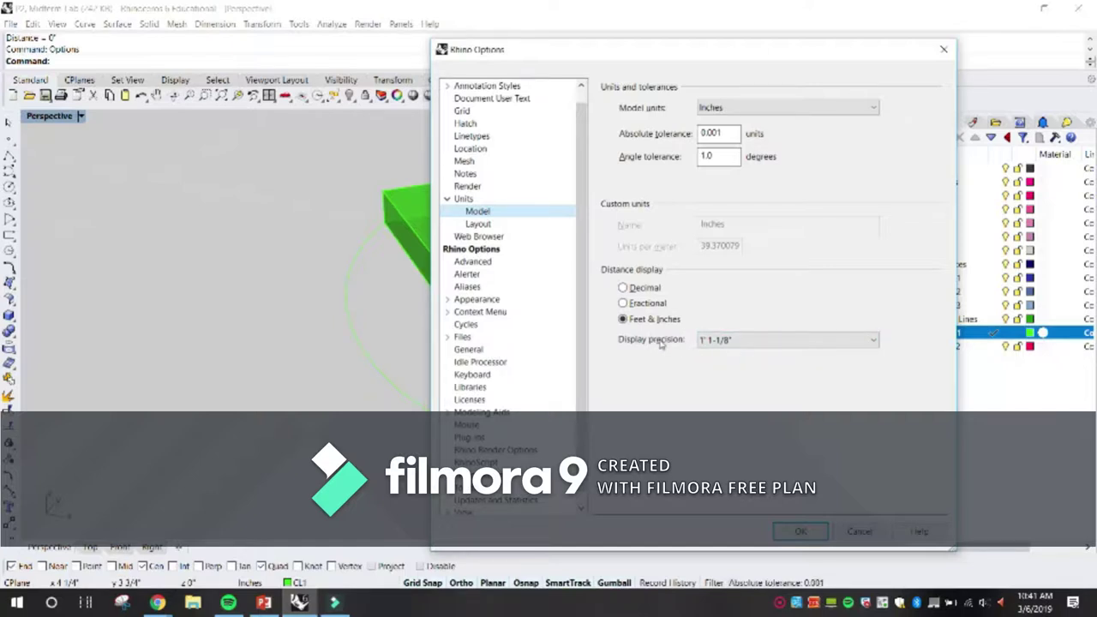
pyautogui.click(727, 343)
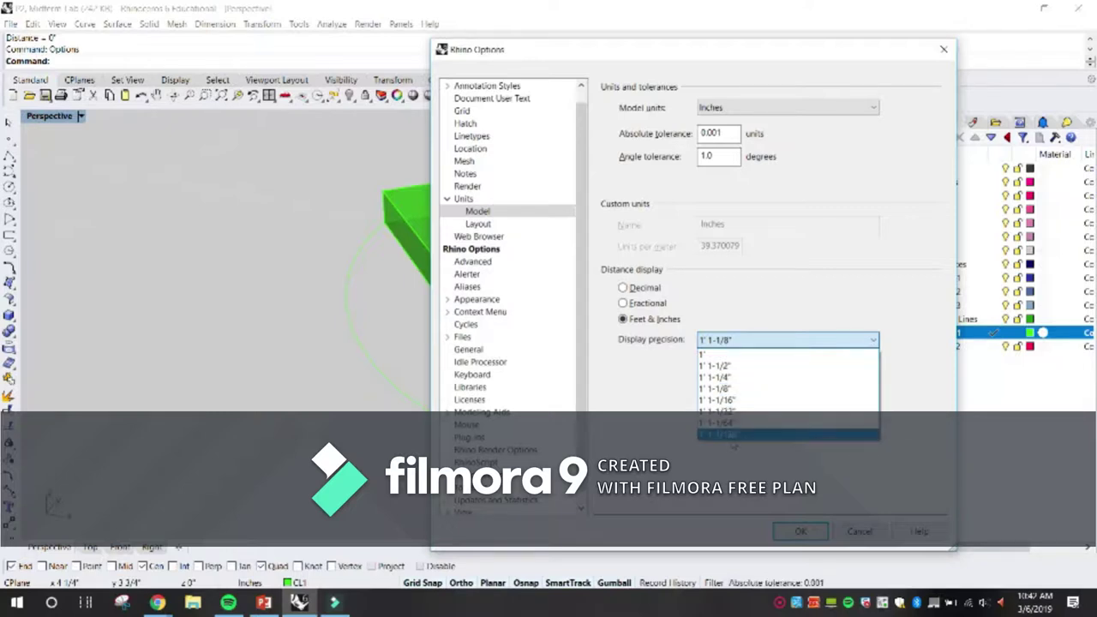
pyautogui.click(737, 401)
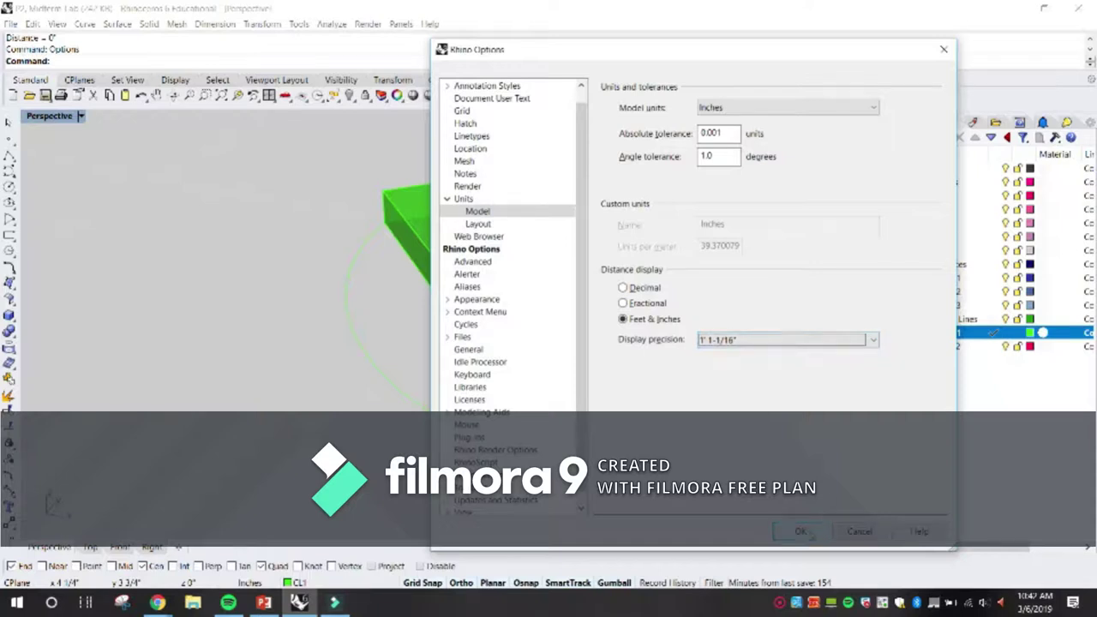
pyautogui.click(802, 531)
# Step: Measure the square slab's thickness again with the Distance command, using the finer display precision
pyautogui.write('Disqa')
pyautogui.press('Return')
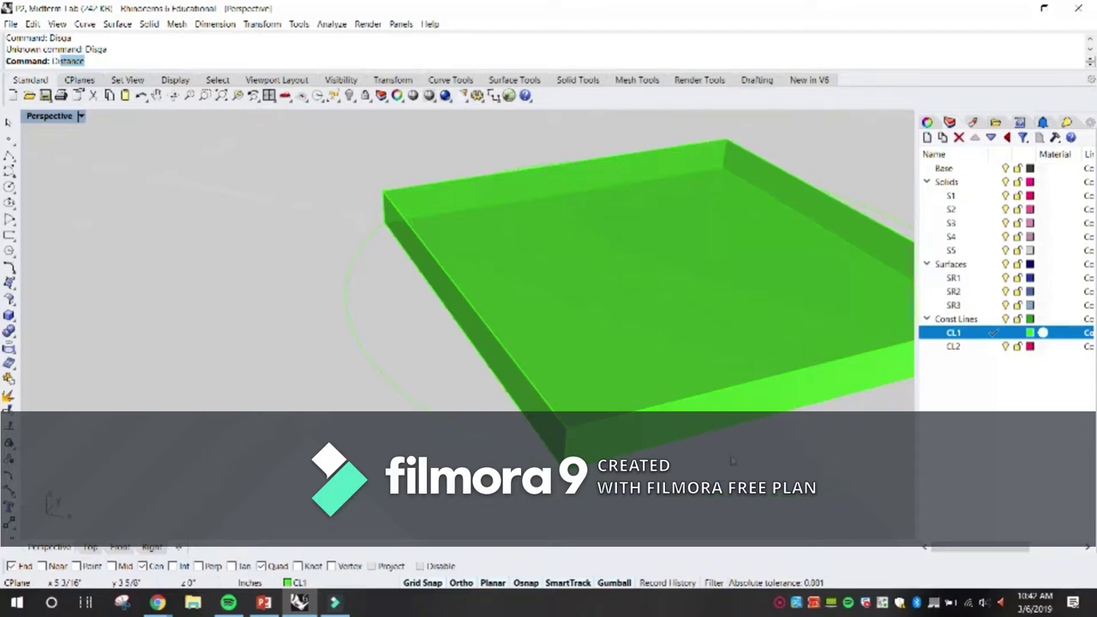
pyautogui.write('Di')
pyautogui.write('dis')
pyautogui.press('Escape')
pyautogui.write('DistDi')
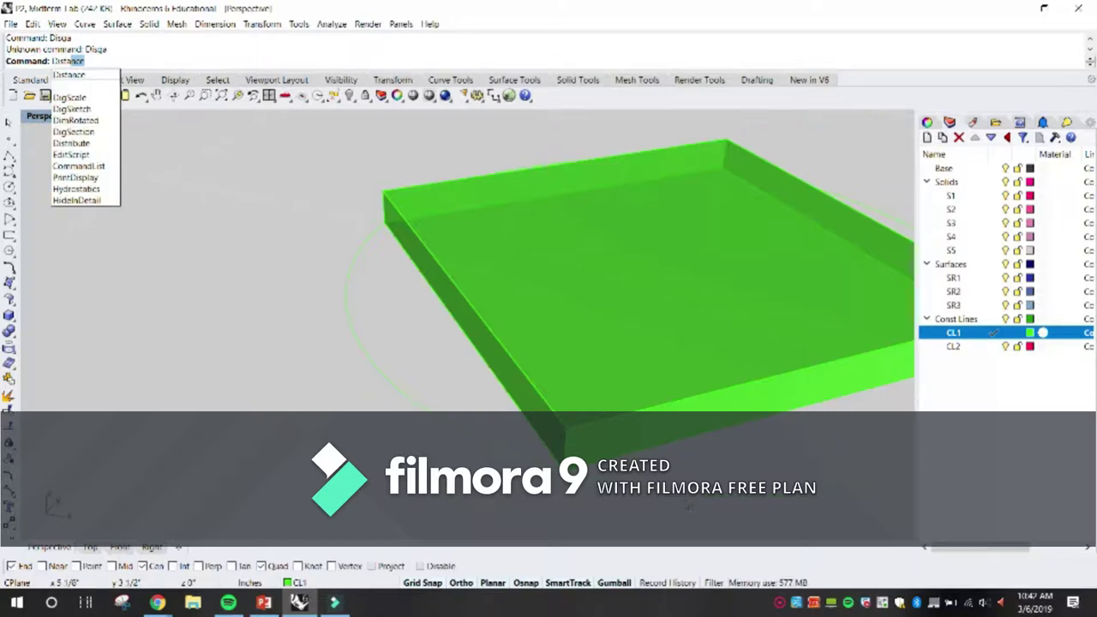
pyautogui.press('Return')
pyautogui.click(663, 276)
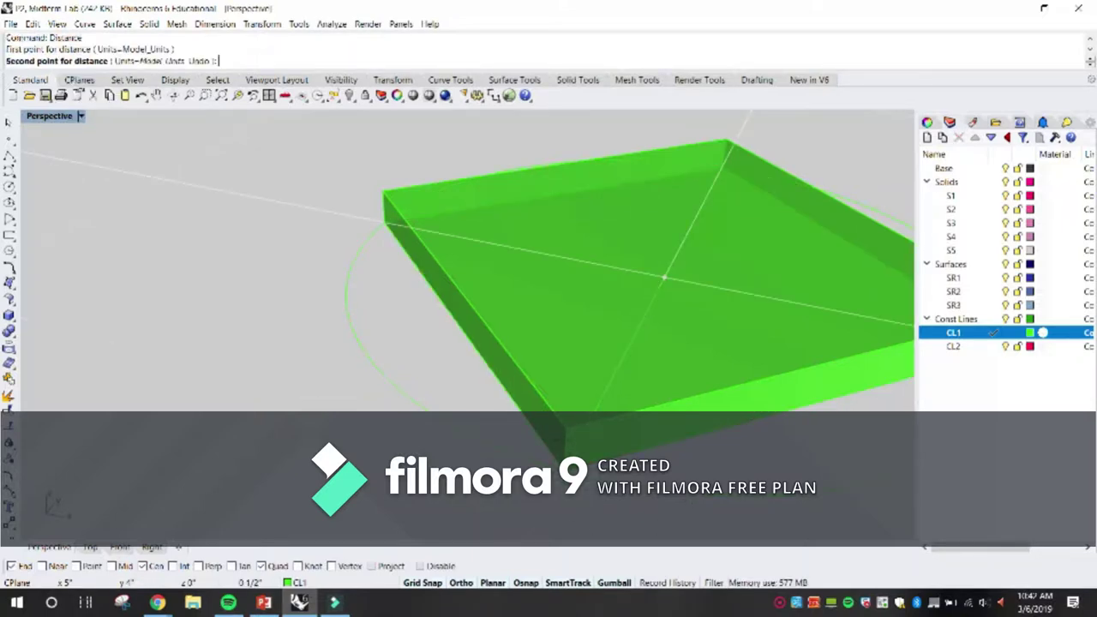
pyautogui.click(663, 276)
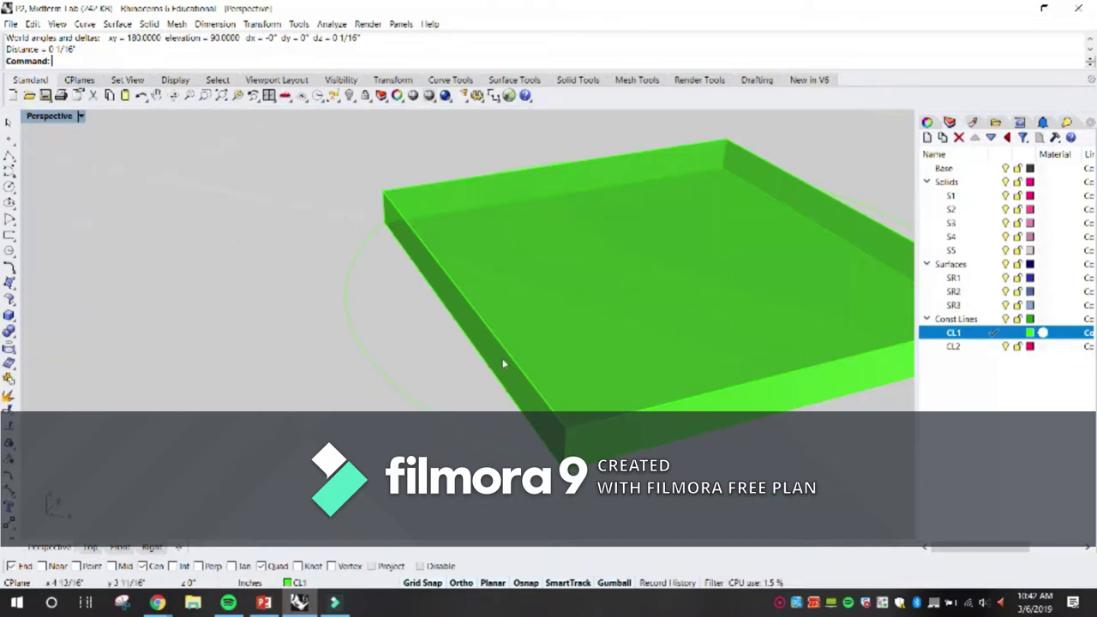
# Step: Move the triangle extrusion to layer SR1
pyautogui.scroll(-6, 364, 356)
pyautogui.moveTo(368, 364); pyautogui.dragTo(375, 368, button='right')
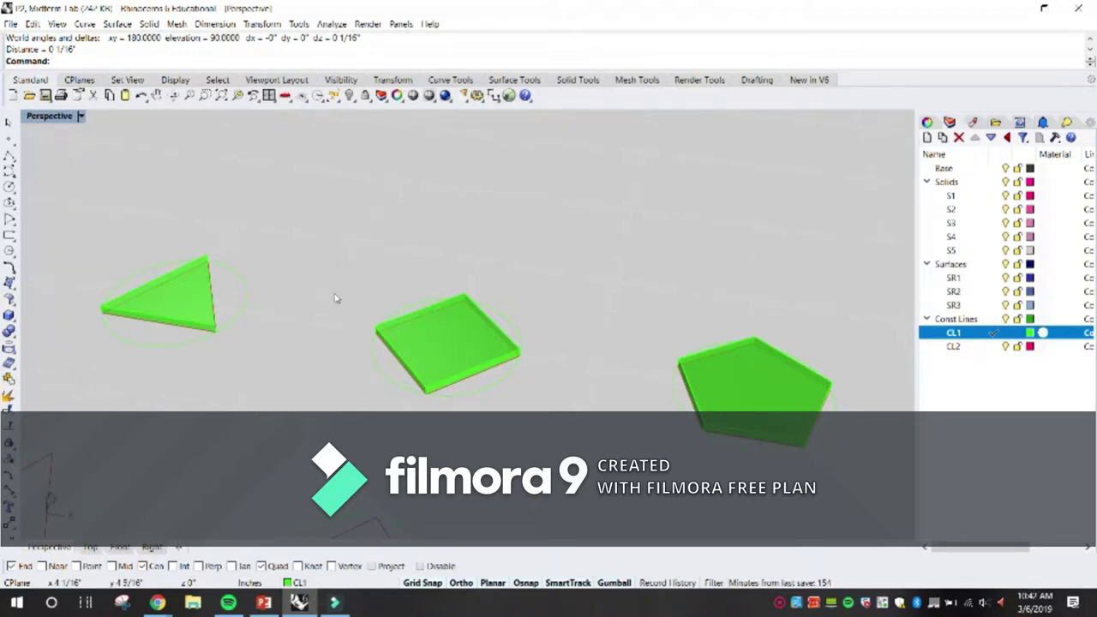
pyautogui.scroll(-4, 339, 292)
pyautogui.scroll(2, 339, 289)
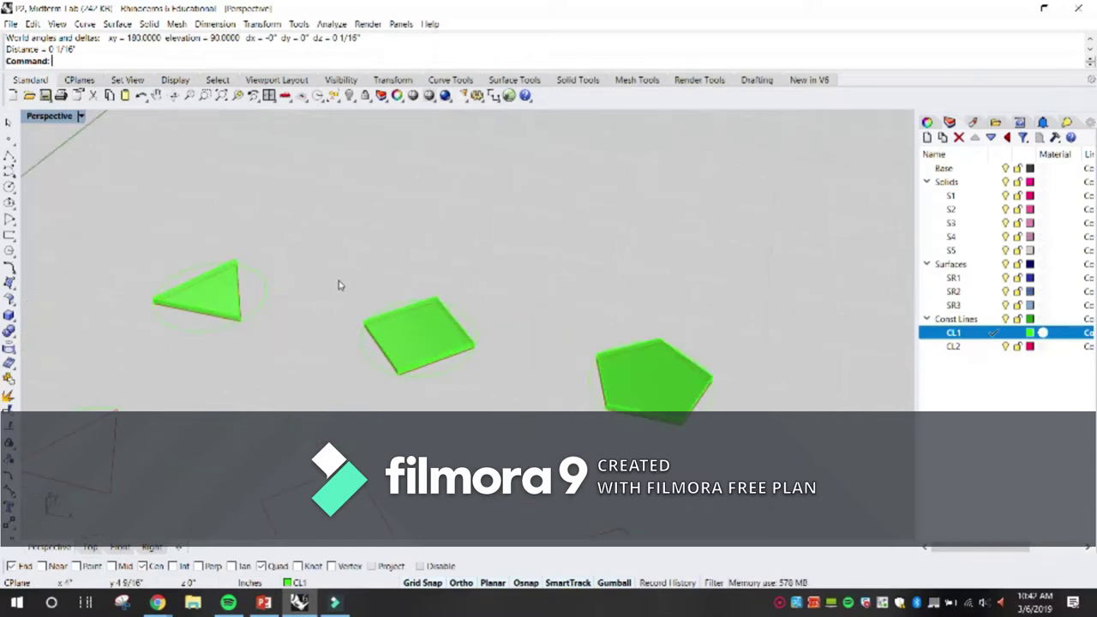
pyautogui.click(414, 304)
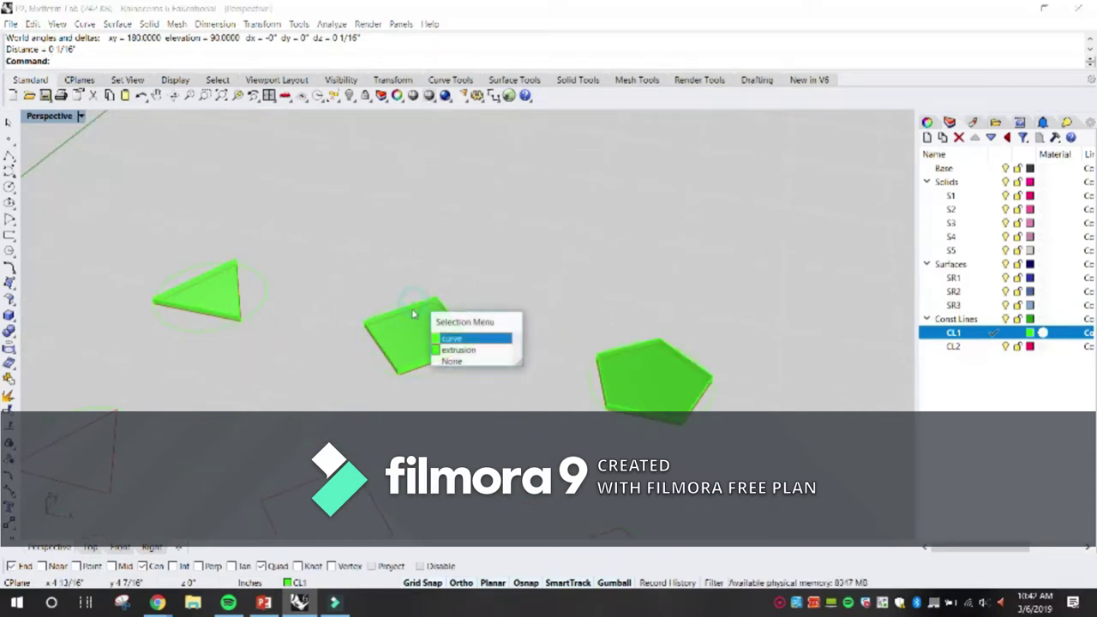
pyautogui.click(254, 267)
pyautogui.click(191, 294)
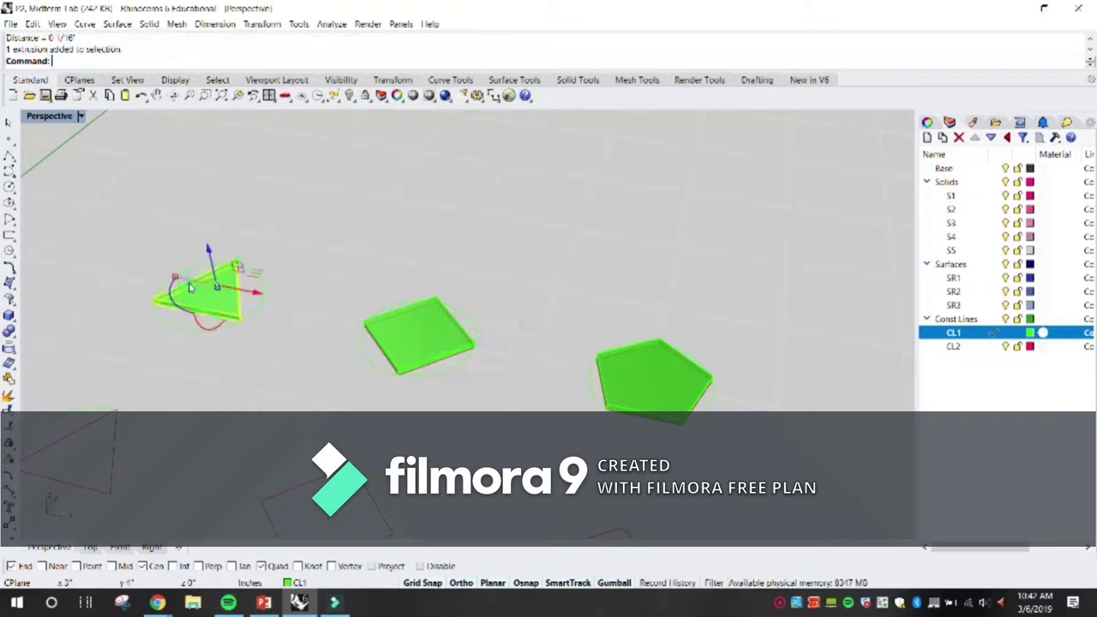
pyautogui.click(954, 278)
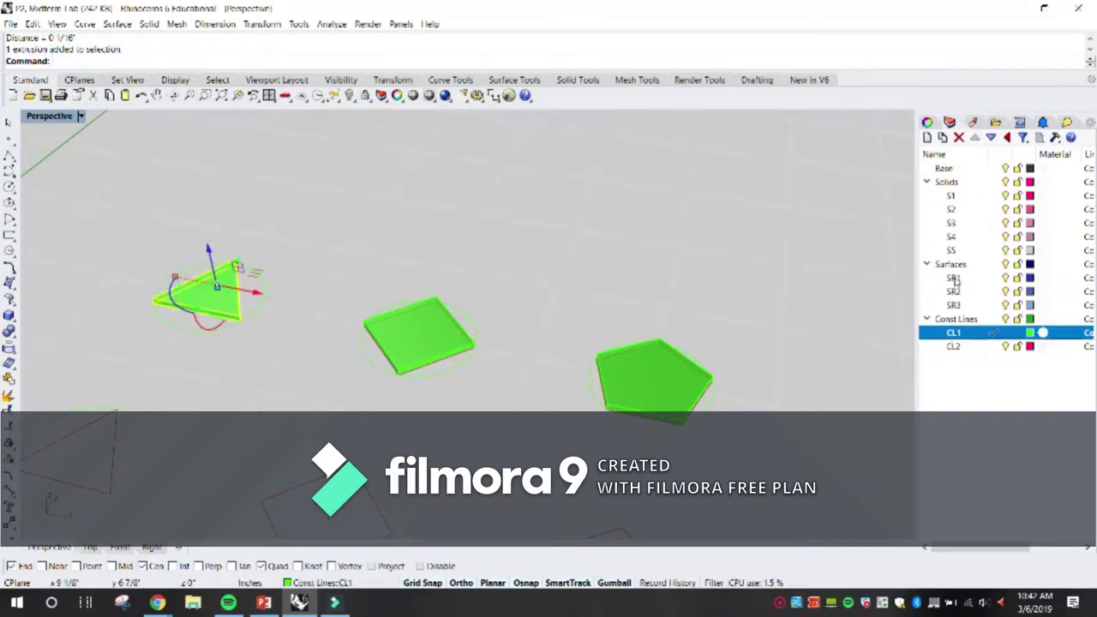
pyautogui.rightClick(954, 278)
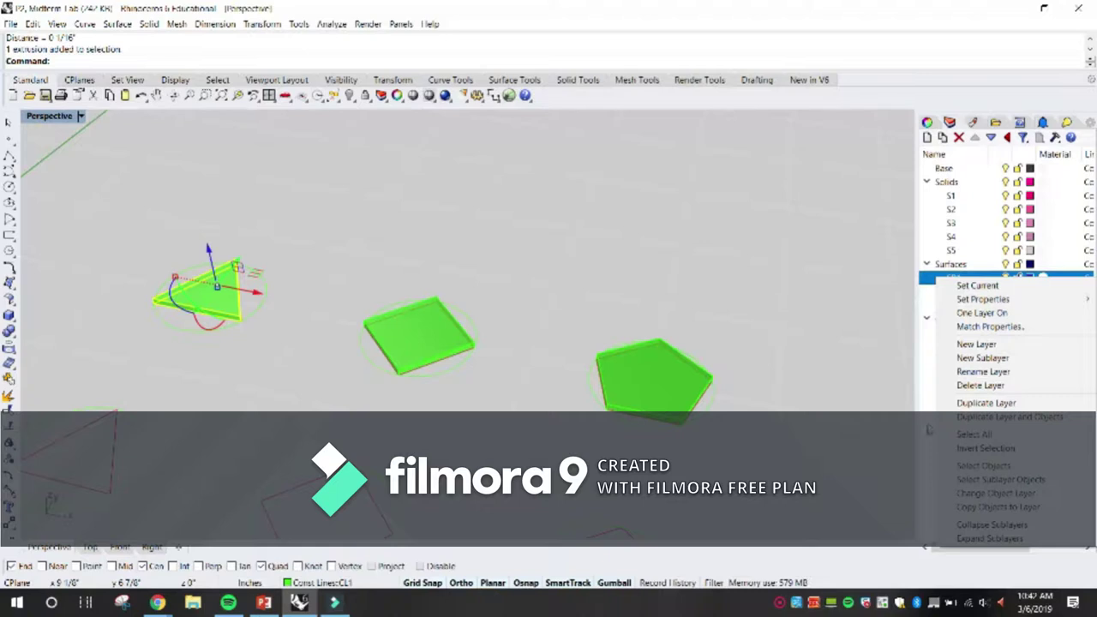
pyautogui.click(998, 494)
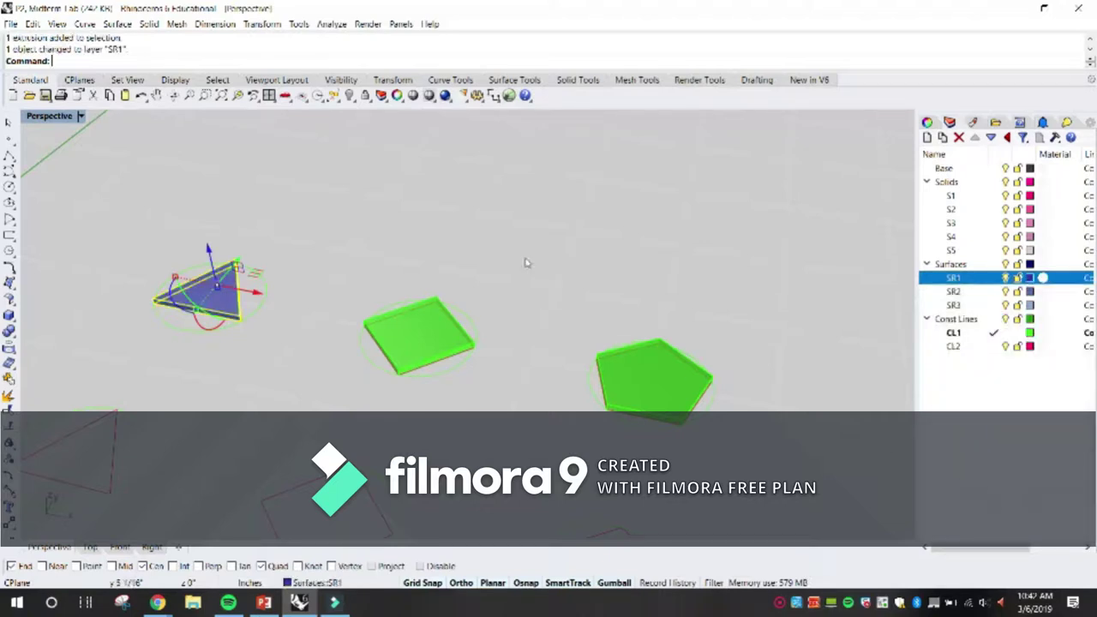
# Step: Move the square extrusion to layer SR2
pyautogui.click(448, 186)
pyautogui.click(396, 315)
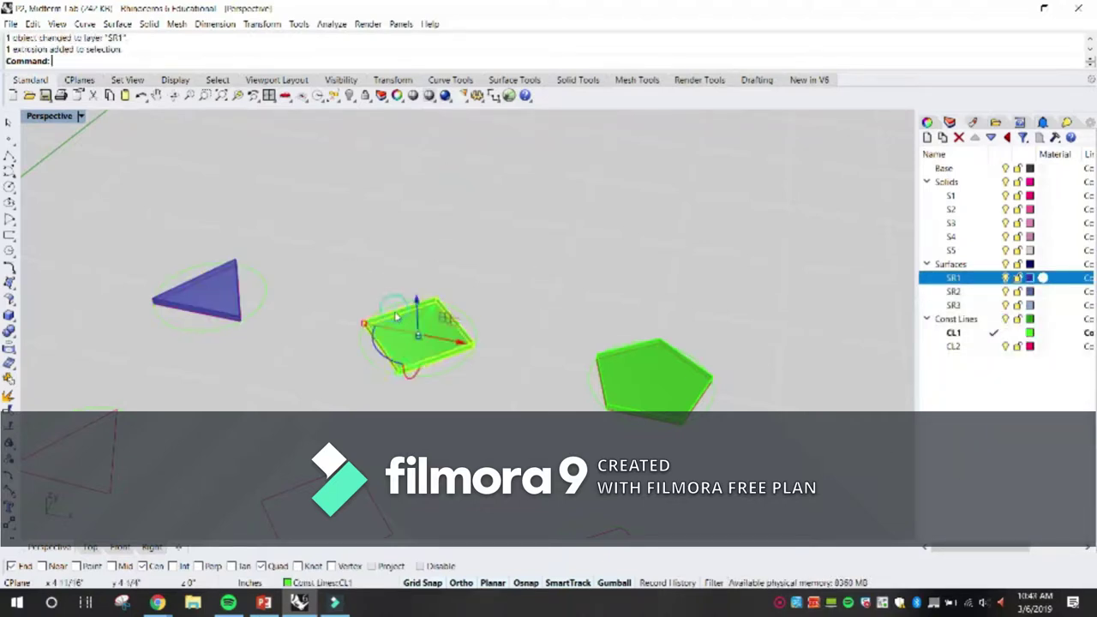
pyautogui.rightClick(969, 295)
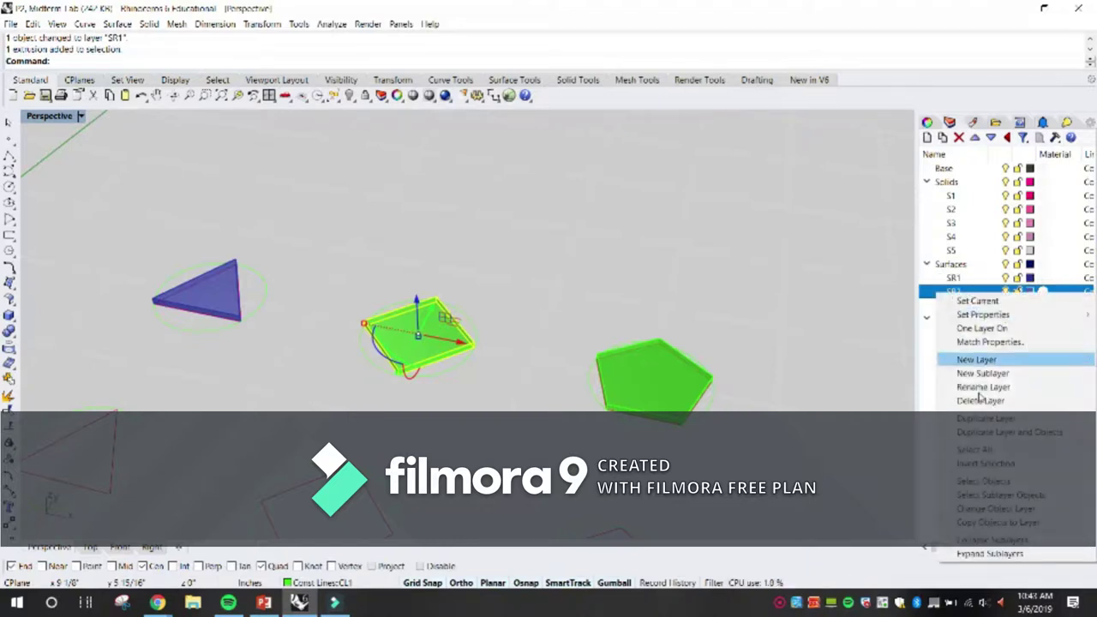
pyautogui.click(1011, 509)
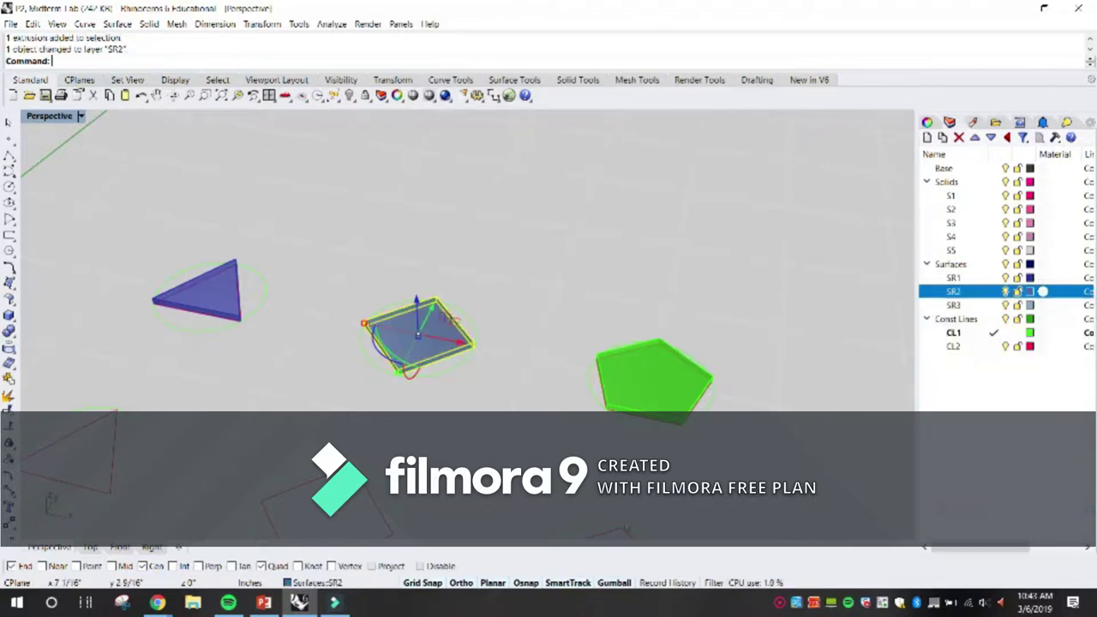
# Step: Select the pentagon's extrusion instead of its overlapping outline curve and move it to layer SR3
pyautogui.click(614, 353)
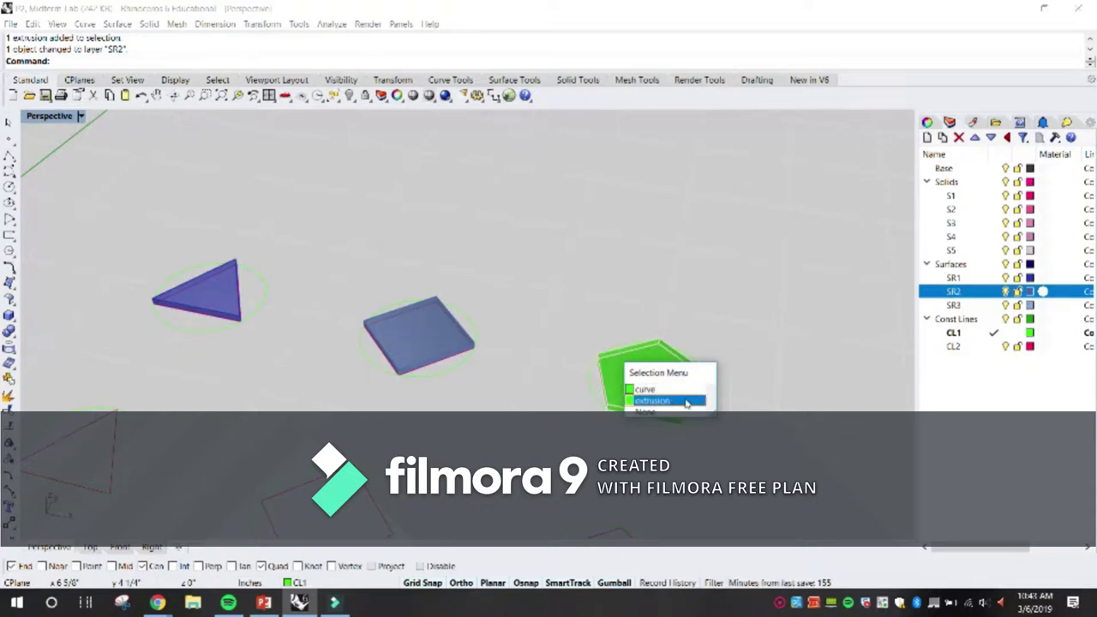
pyautogui.click(656, 296)
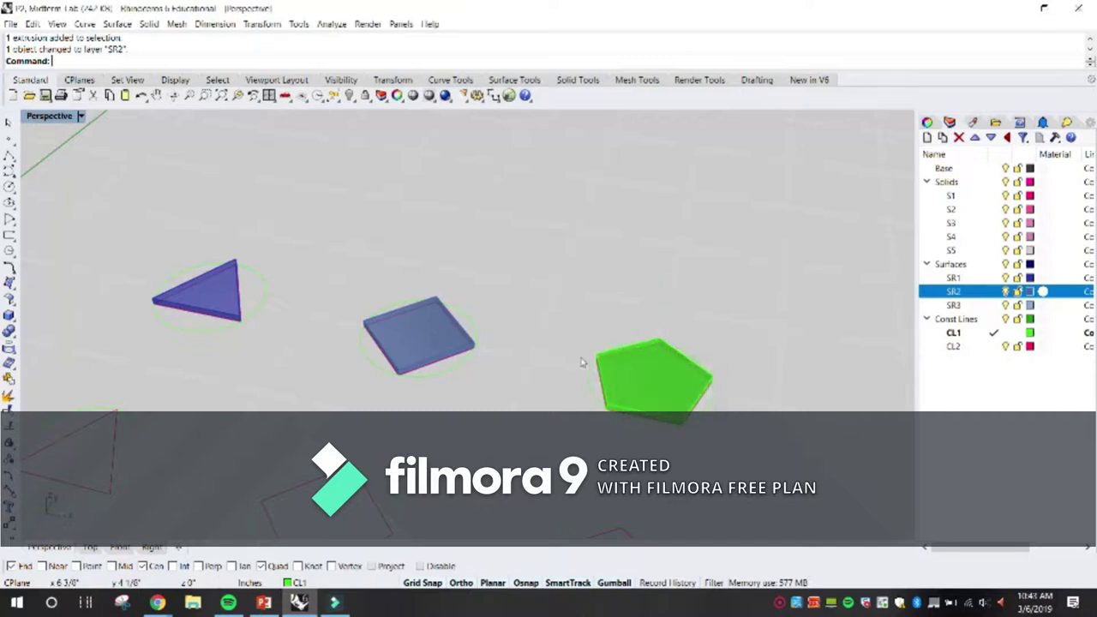
pyautogui.click(624, 364)
pyautogui.click(616, 358)
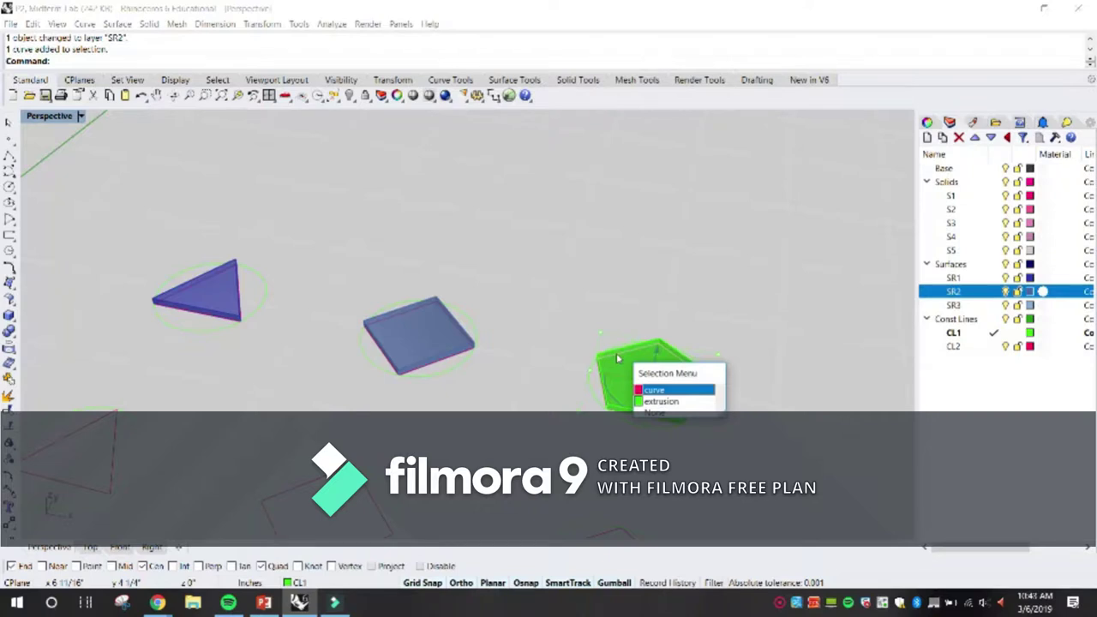
pyautogui.press('Down')
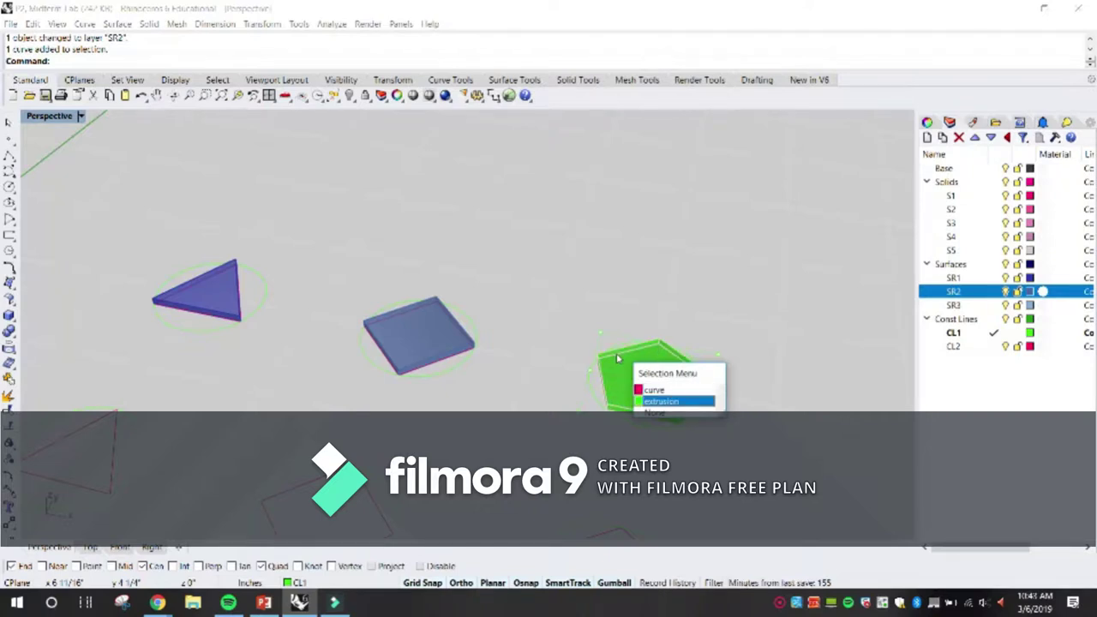
pyautogui.press('Up')
pyautogui.press('Down')
pyautogui.press('Up')
pyautogui.press('Down')
pyautogui.press('Up')
pyautogui.press('Down')
pyautogui.press('Up')
pyautogui.press('Down')
pyautogui.press('Up')
pyautogui.press('Down')
pyautogui.click(664, 401)
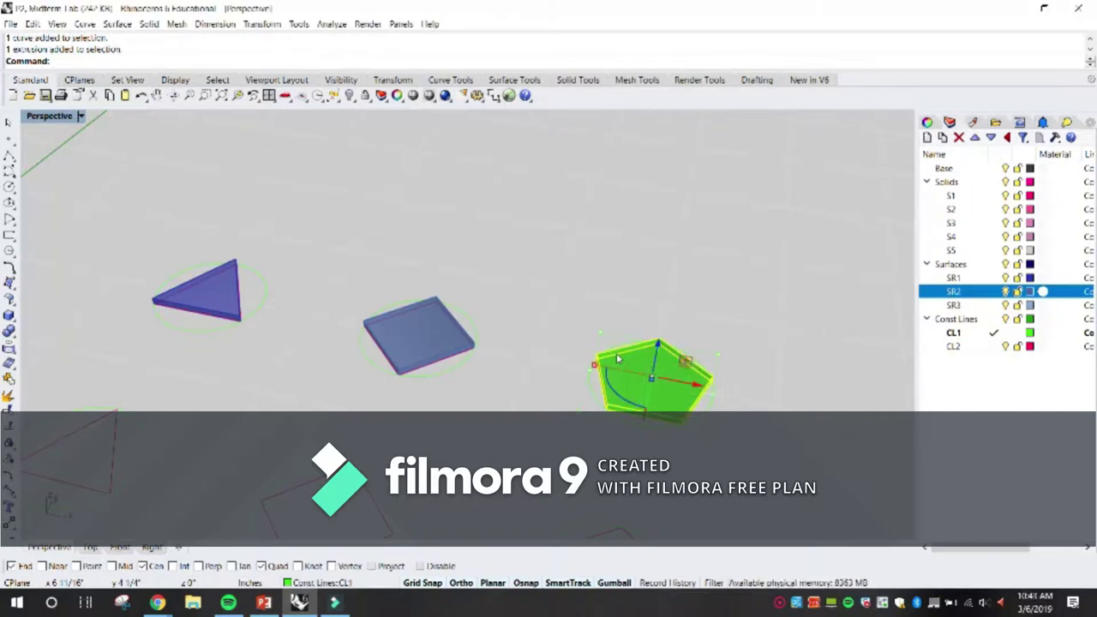
pyautogui.rightClick(962, 303)
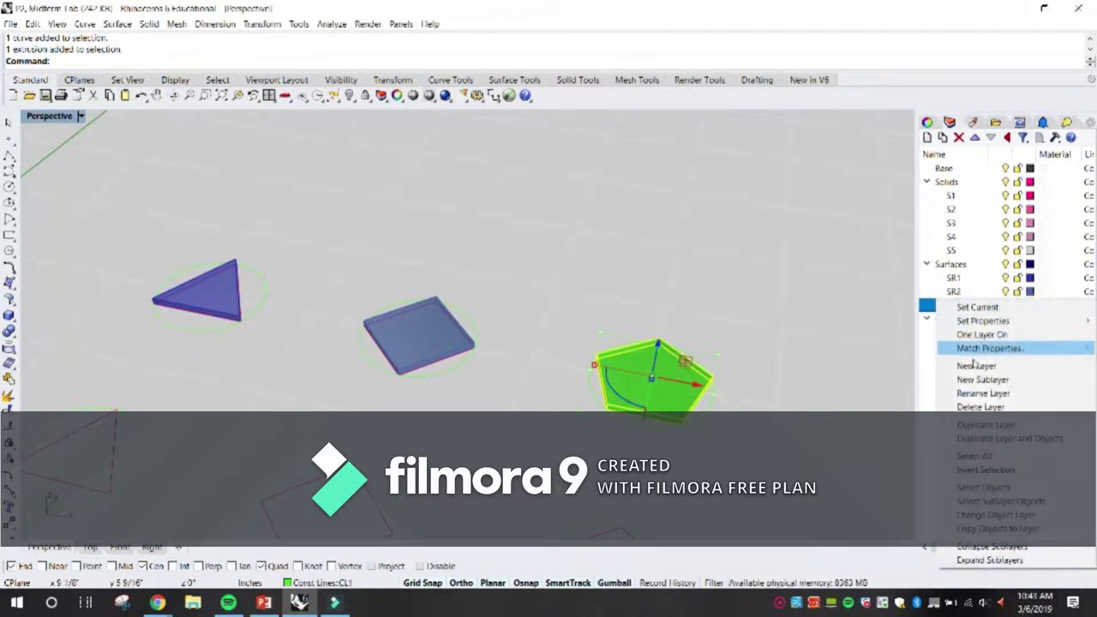
pyautogui.click(1001, 518)
# Step: Switch the Perspective viewport to Shaded display to inspect the three slabs
pyautogui.moveTo(635, 451); pyautogui.dragTo(587, 442, button='right')
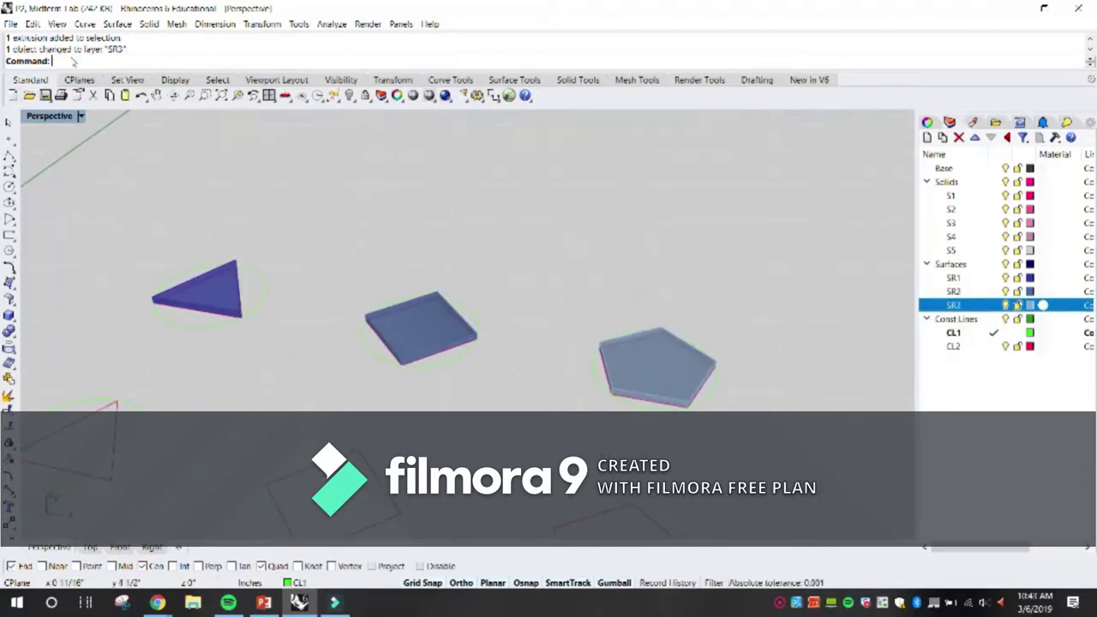
pyautogui.click(80, 117)
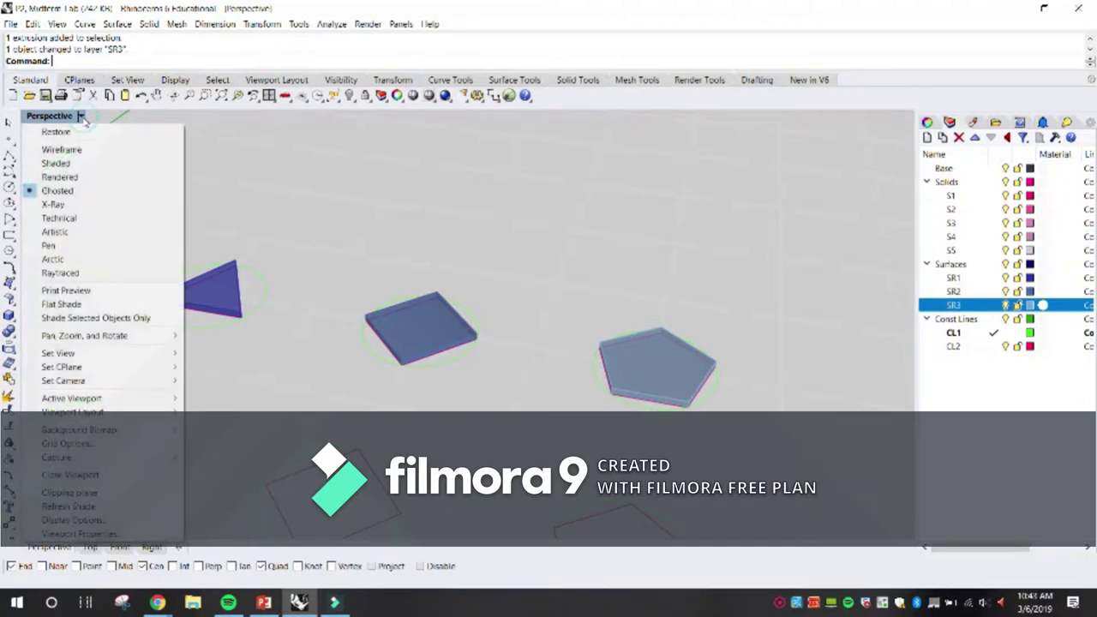
pyautogui.click(89, 164)
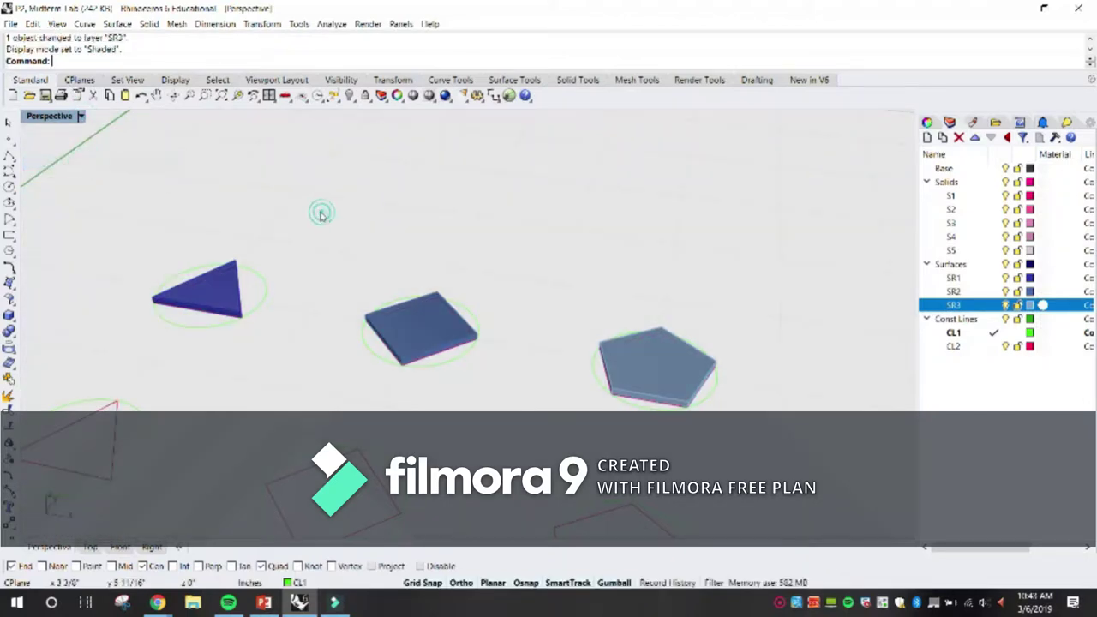
pyautogui.scroll(-3, 318, 227)
pyautogui.scroll(-5, 260, 252)
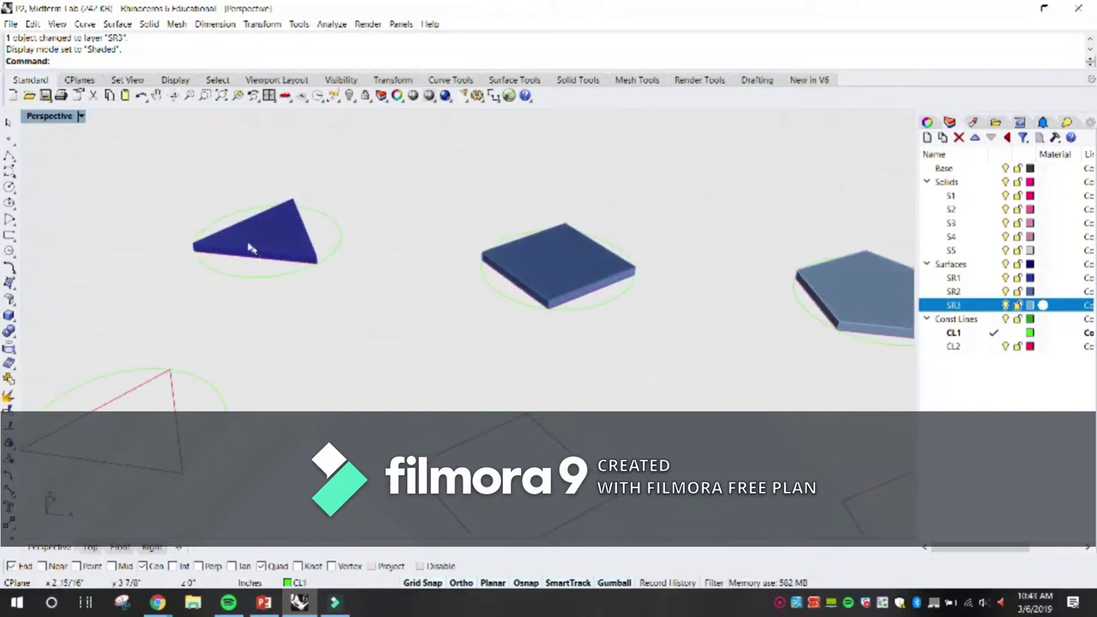
# Step: Preview the slabs in Wireframe display, followed by Shaded display again
pyautogui.click(81, 116)
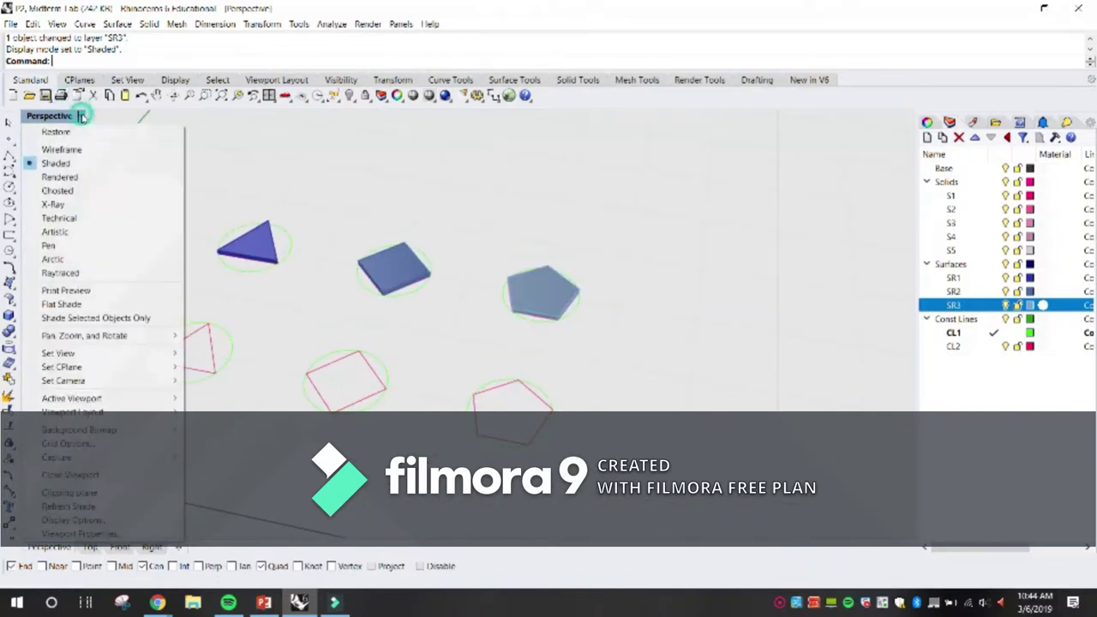
pyautogui.click(88, 147)
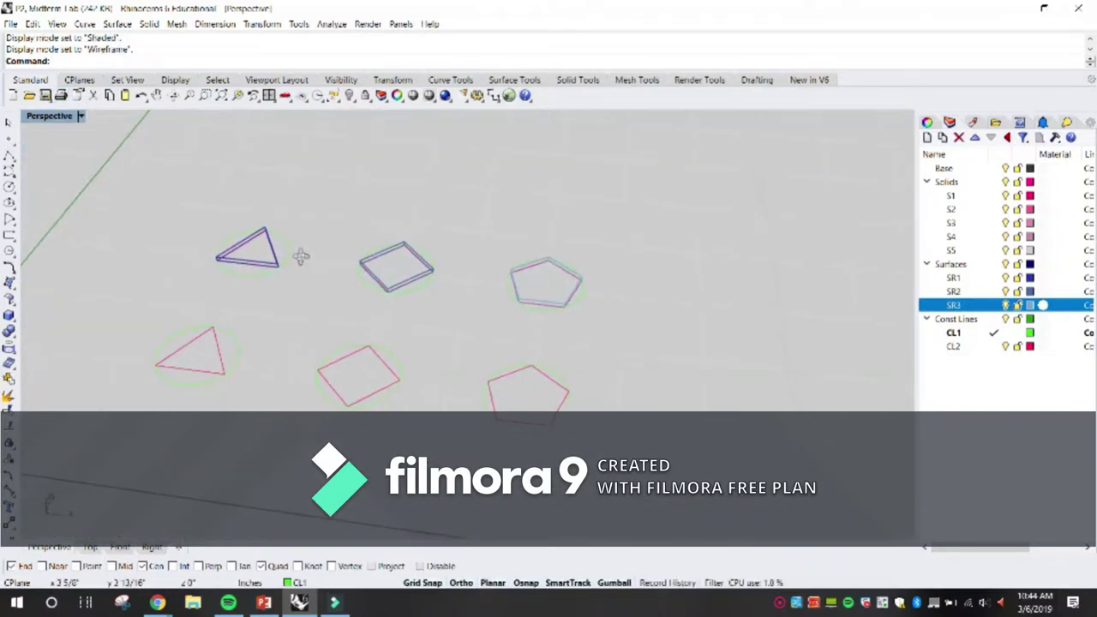
pyautogui.scroll(2, 194, 212)
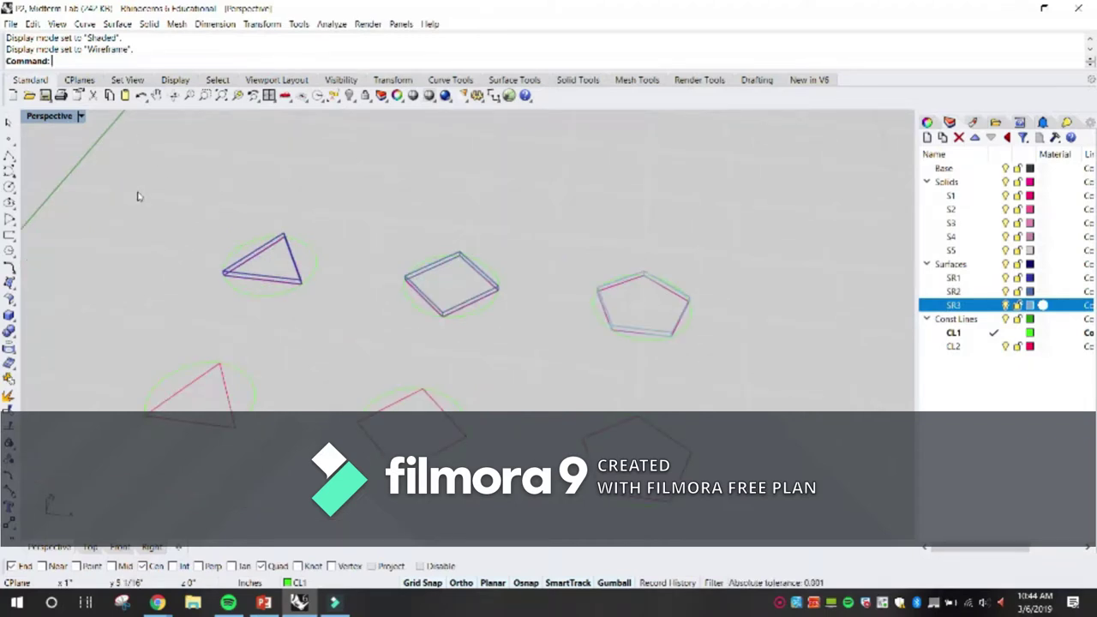
pyautogui.click(81, 116)
pyautogui.click(94, 163)
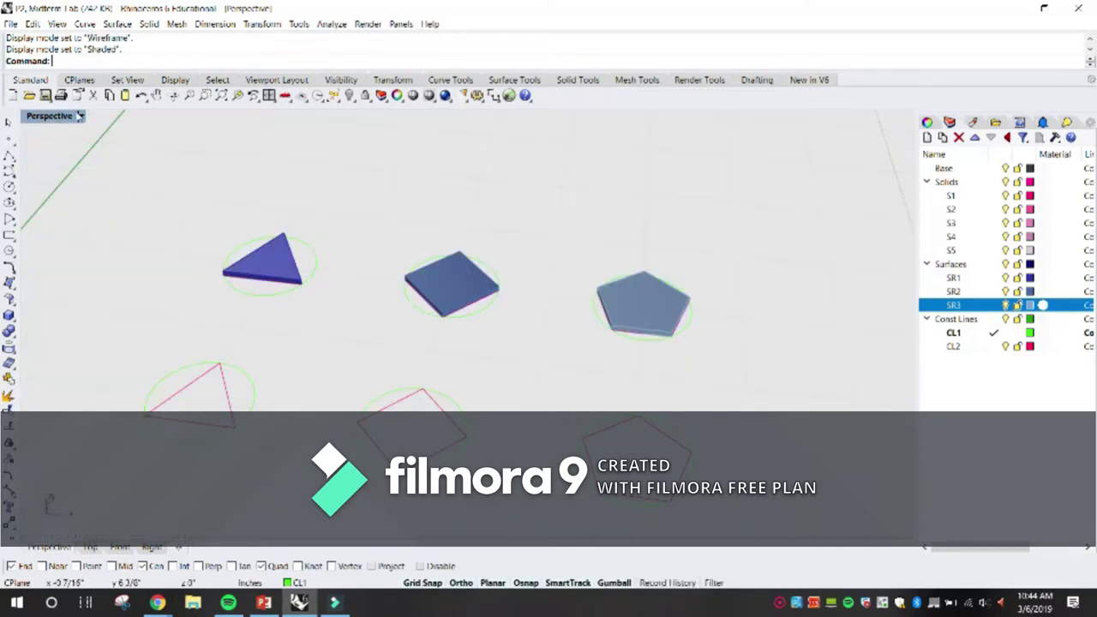
# Step: Preview the slabs in Rendered display, followed by Ghosted display
pyautogui.click(80, 115)
pyautogui.click(87, 176)
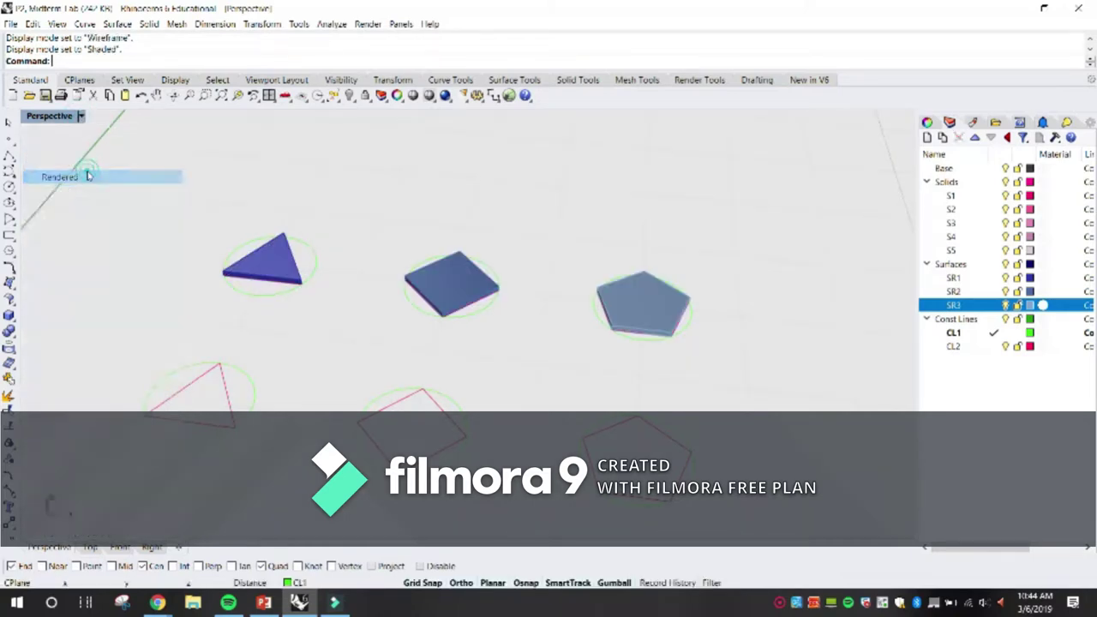
pyautogui.moveTo(337, 293); pyautogui.dragTo(337, 300, button='right')
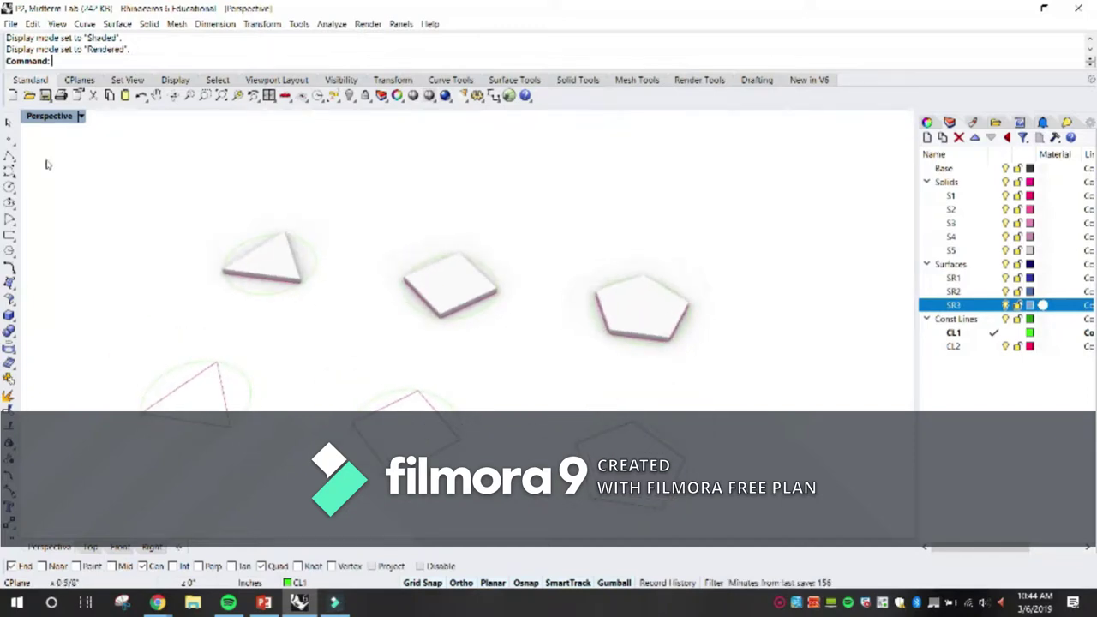
pyautogui.click(81, 117)
pyautogui.click(112, 190)
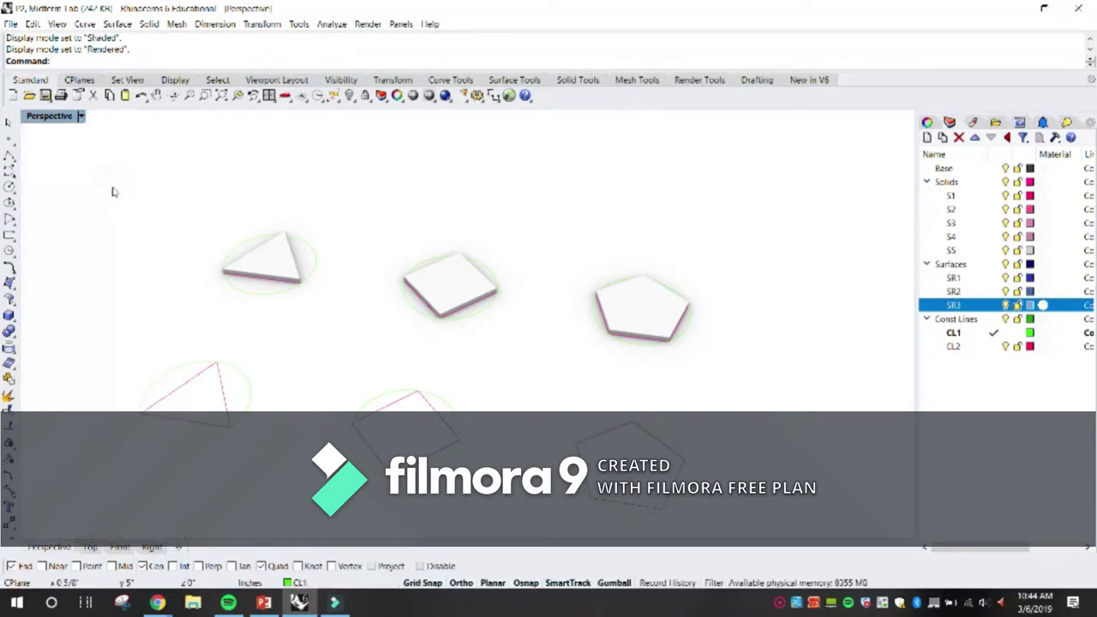
pyautogui.click(80, 115)
pyautogui.click(93, 189)
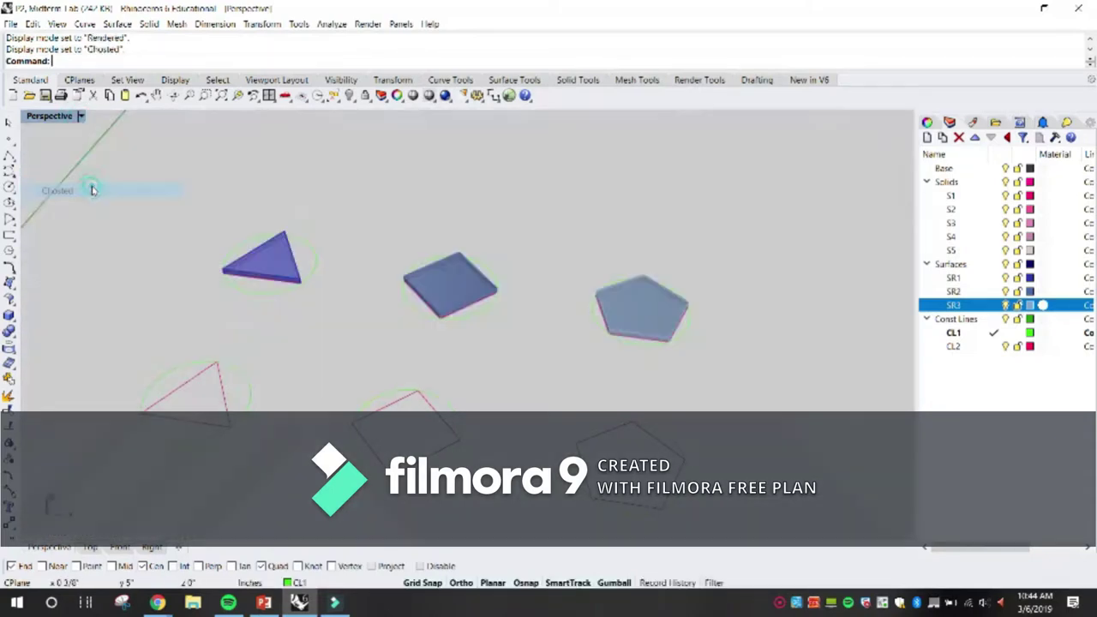
# Step: Set the Perspective viewport's display mode to Shaded
pyautogui.click(81, 116)
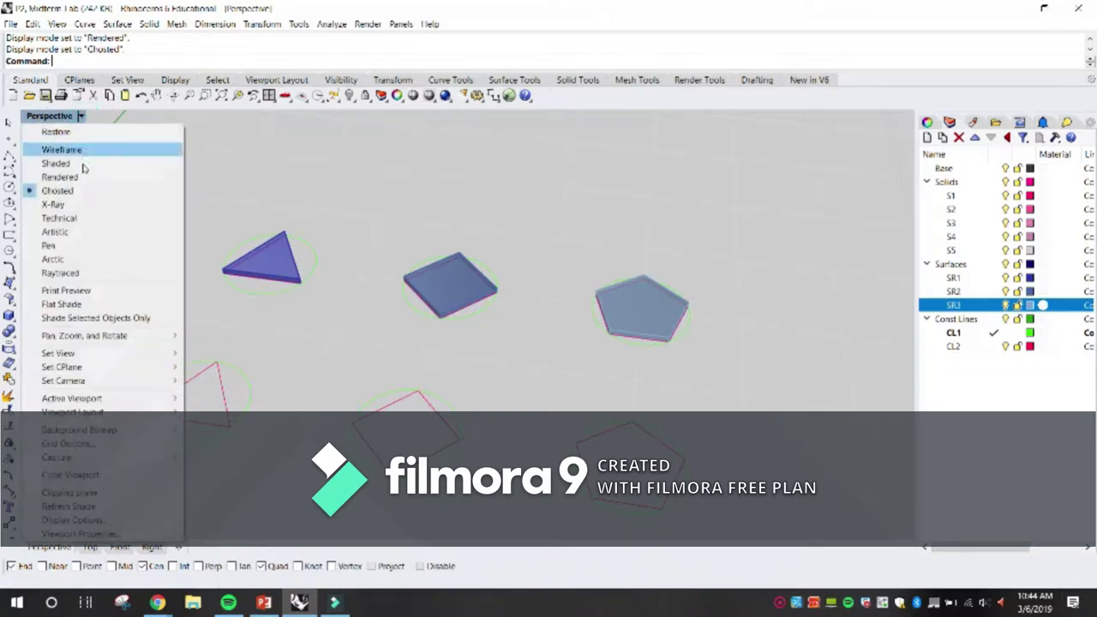
pyautogui.click(83, 164)
pyautogui.scroll(-2, 457, 208)
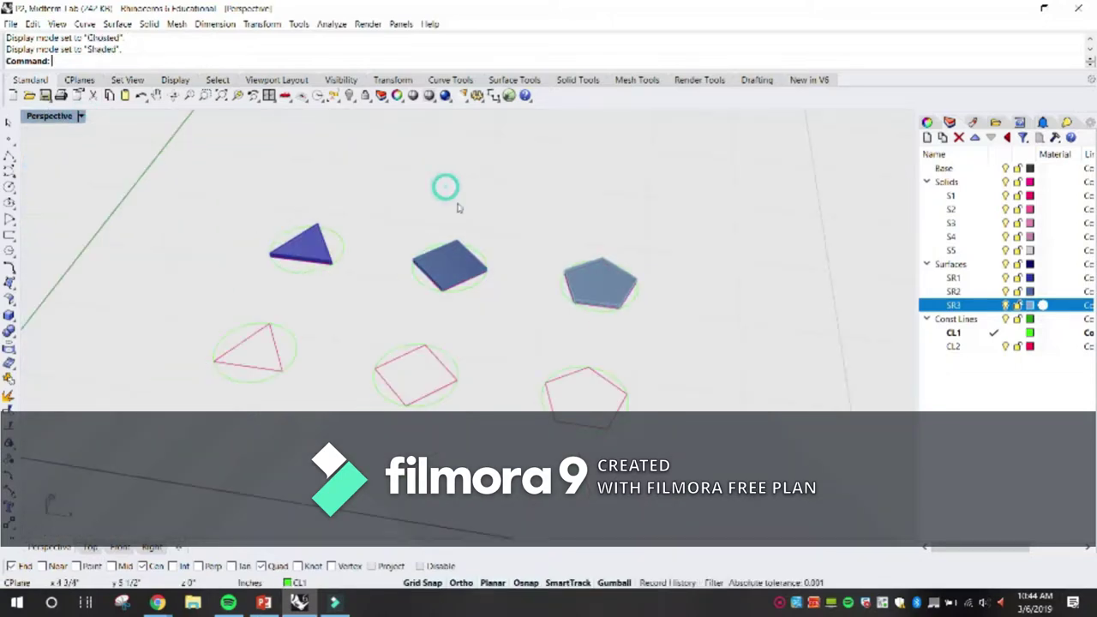
pyautogui.scroll(-4, 457, 208)
pyautogui.scroll(2, 216, 261)
pyautogui.moveTo(310, 244); pyautogui.dragTo(298, 262, button='right')
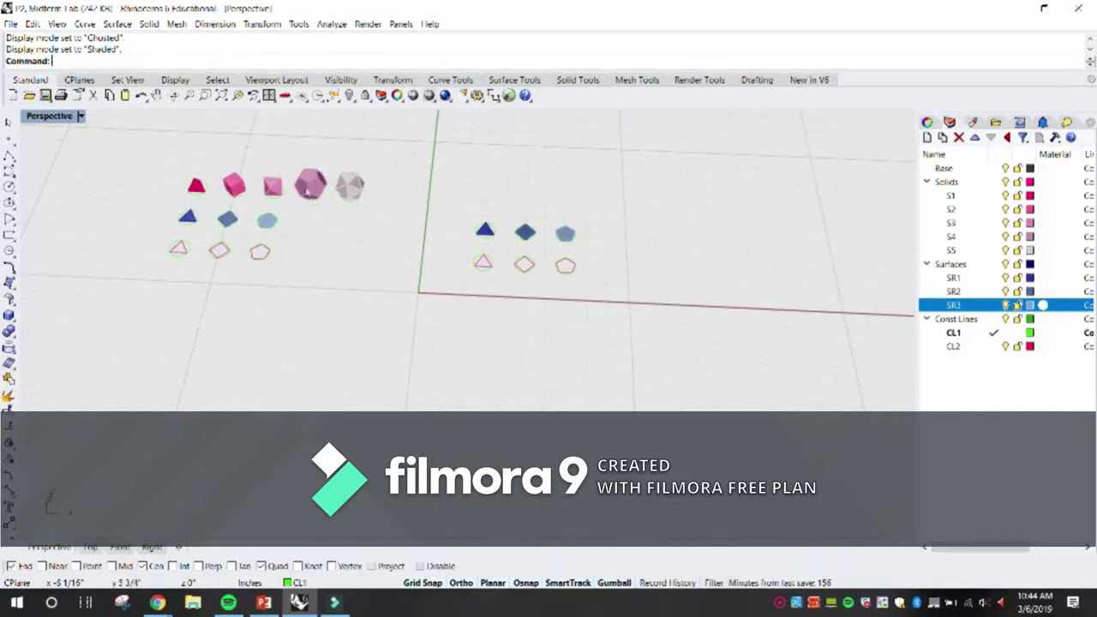
# Step: Return to the four-viewport layout and maximize the Top viewport around the flat shapes
pyautogui.doubleClick(41, 118)
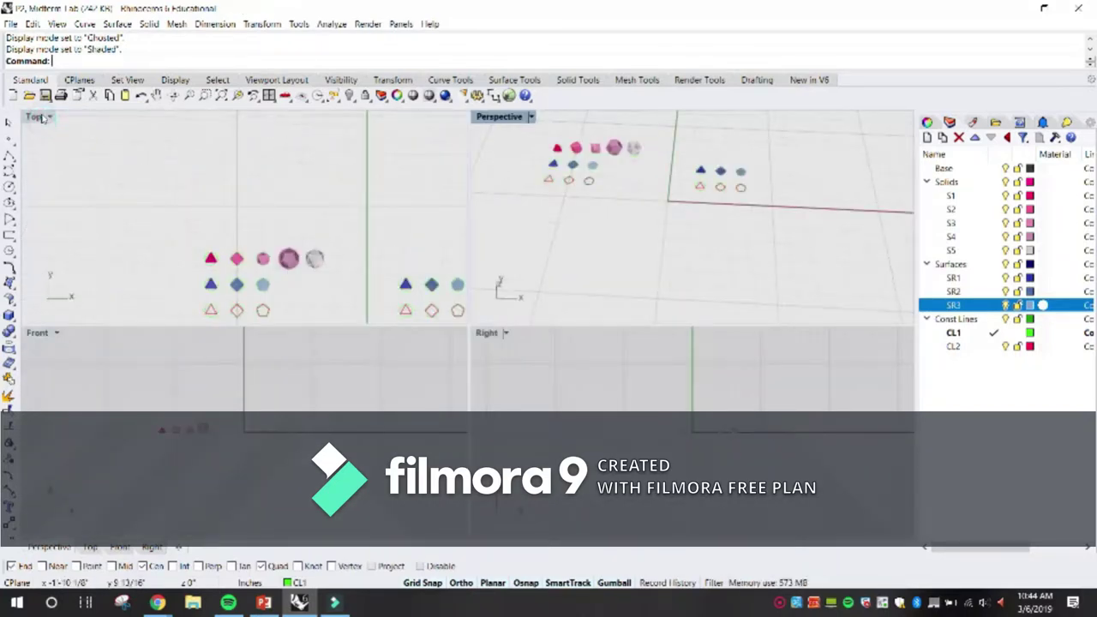
pyautogui.doubleClick(34, 118)
pyautogui.scroll(3, 367, 282)
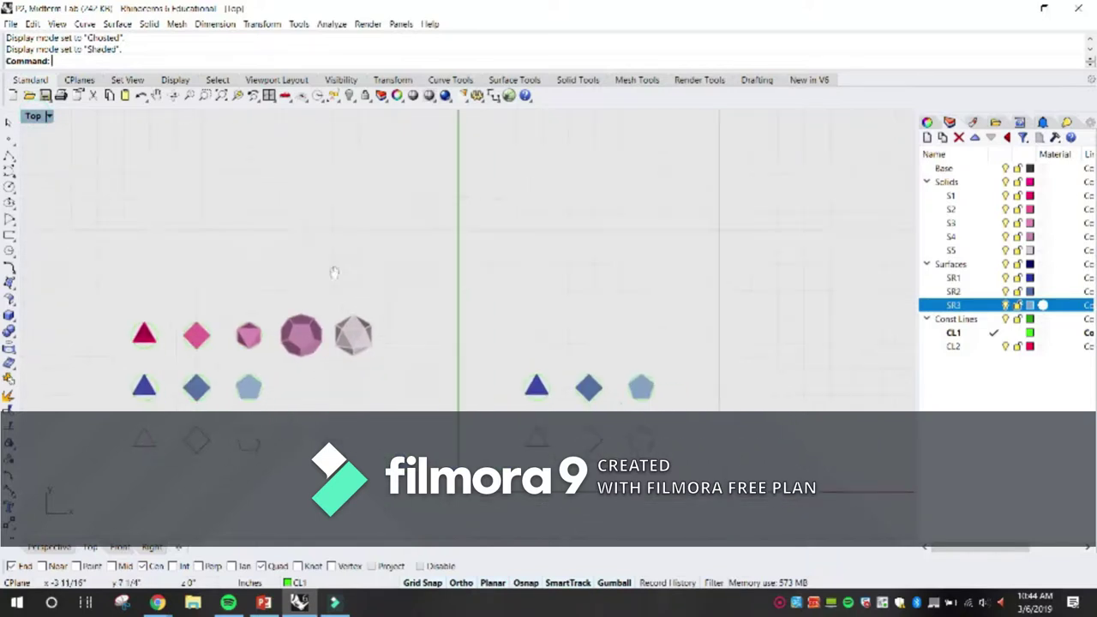
pyautogui.scroll(5, 415, 319)
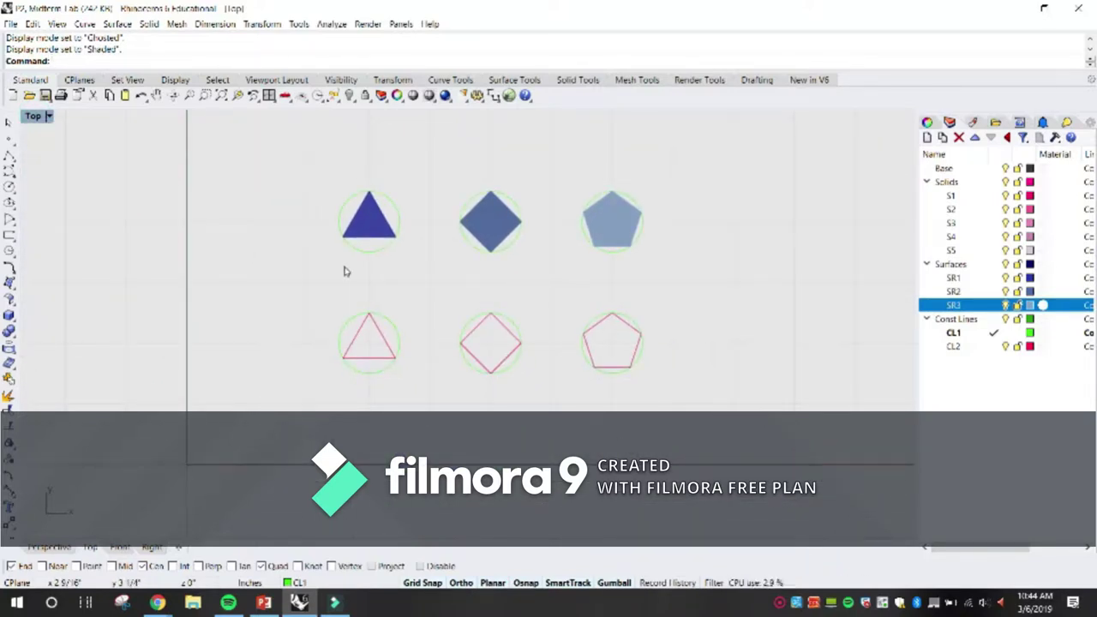
# Step: Draw a circle with a radius of .5 inch centred at x 3", y -2", below the triangle outline
pyautogui.write('cle')
pyautogui.press('Return')
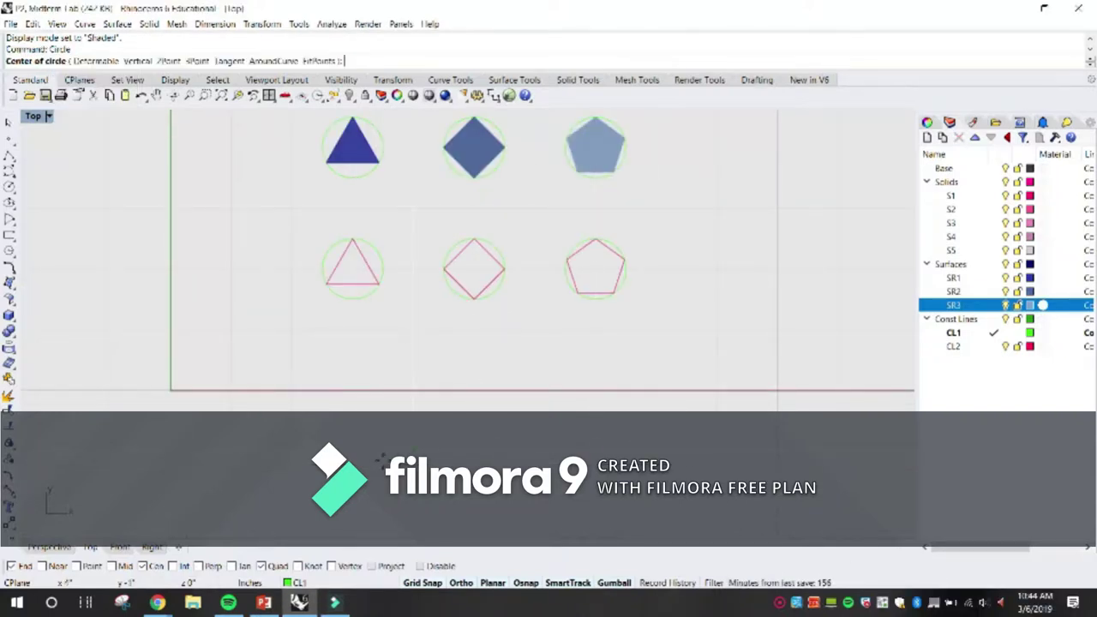
pyautogui.moveTo(403, 404); pyautogui.dragTo(417, 324, button='right')
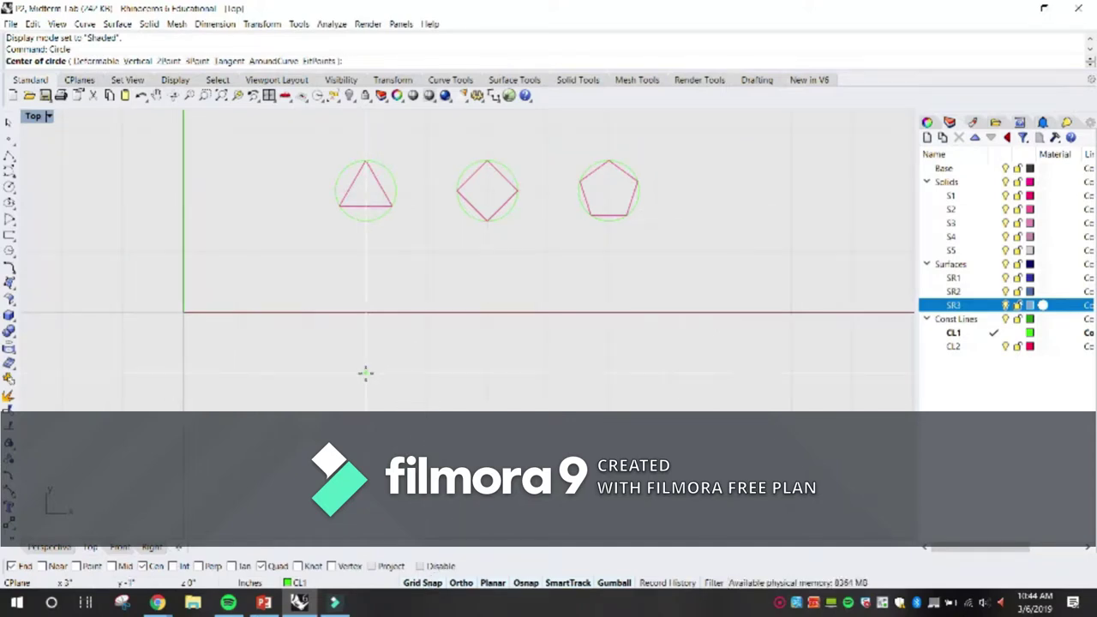
pyautogui.click(367, 437)
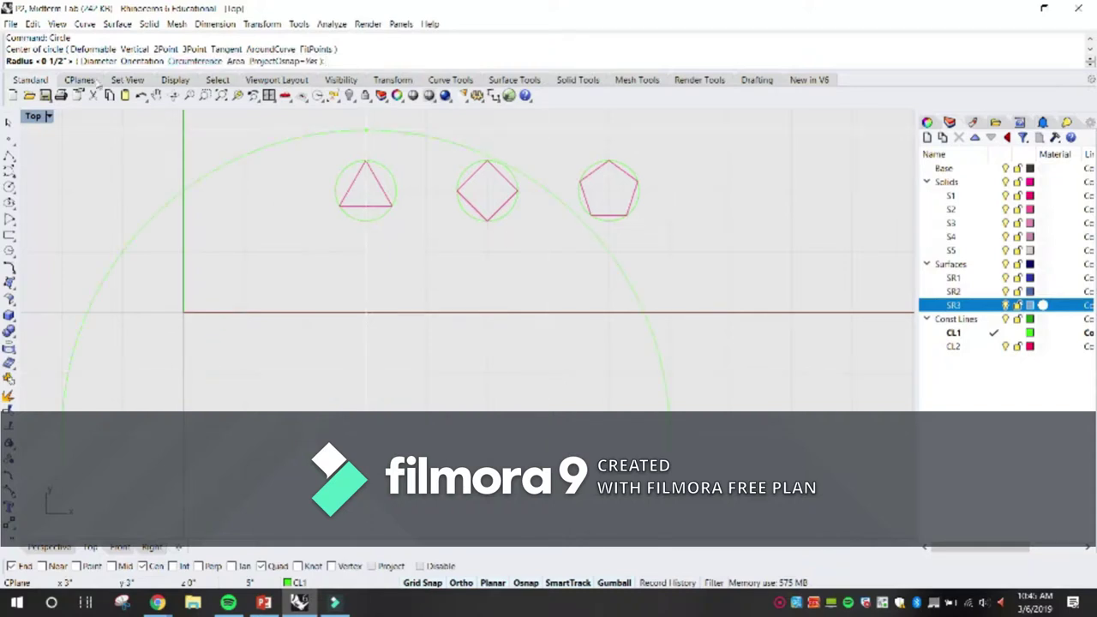
pyautogui.click(96, 62)
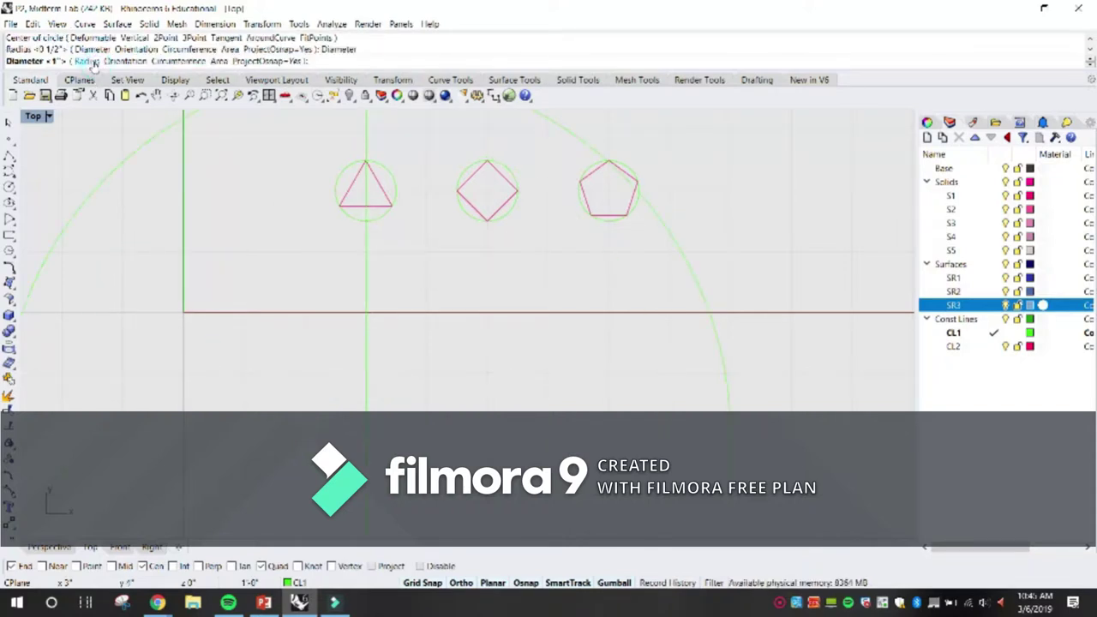
pyautogui.click(94, 62)
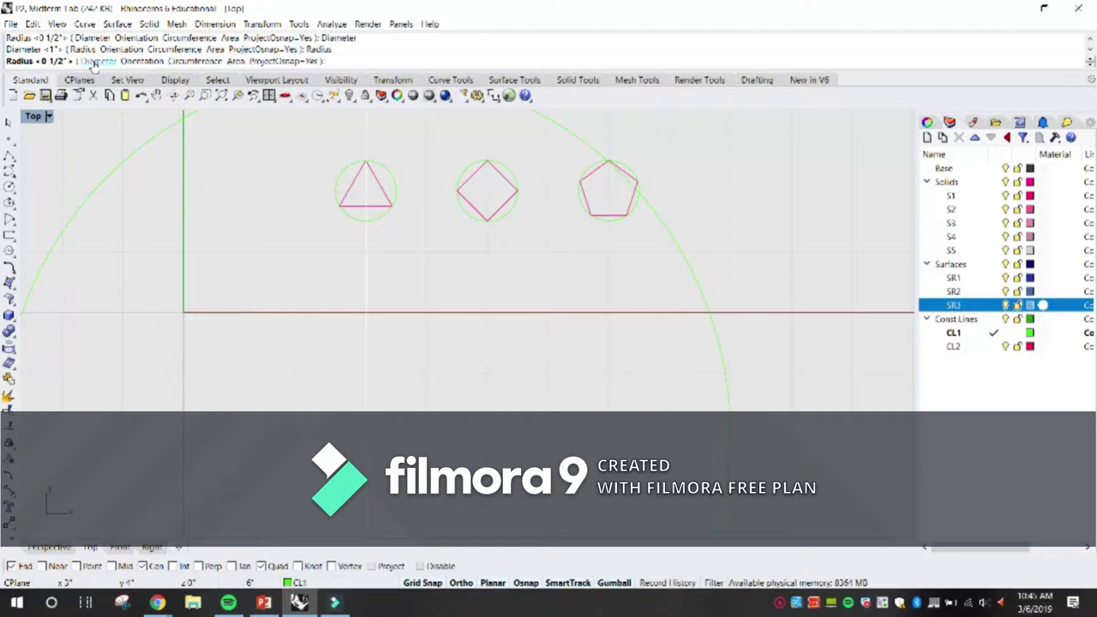
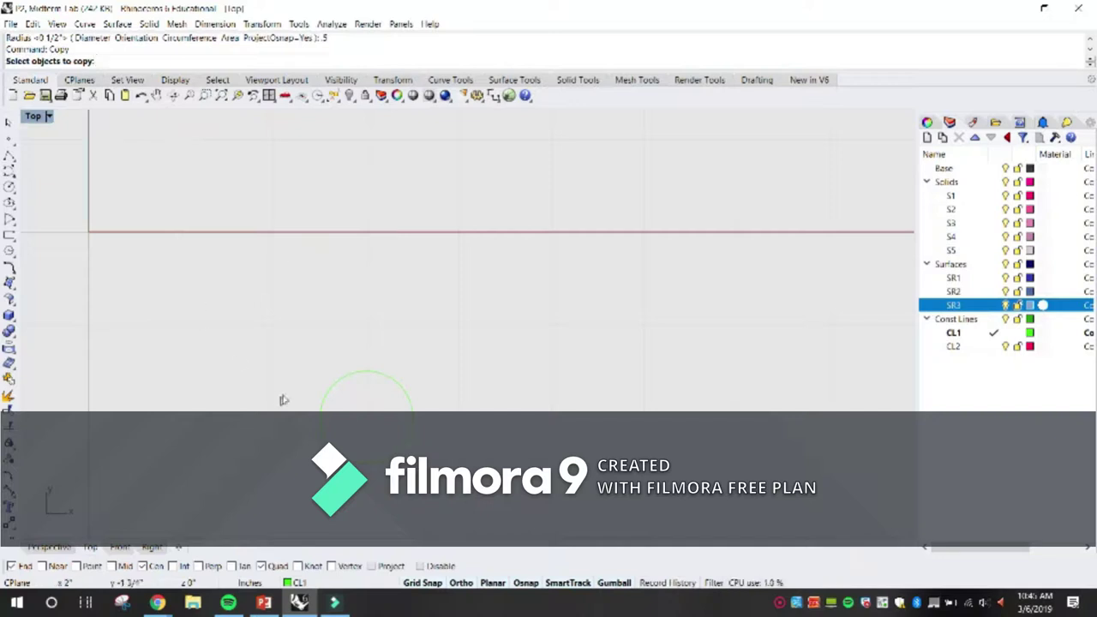
pyautogui.click(343, 380)
pyautogui.press('Return')
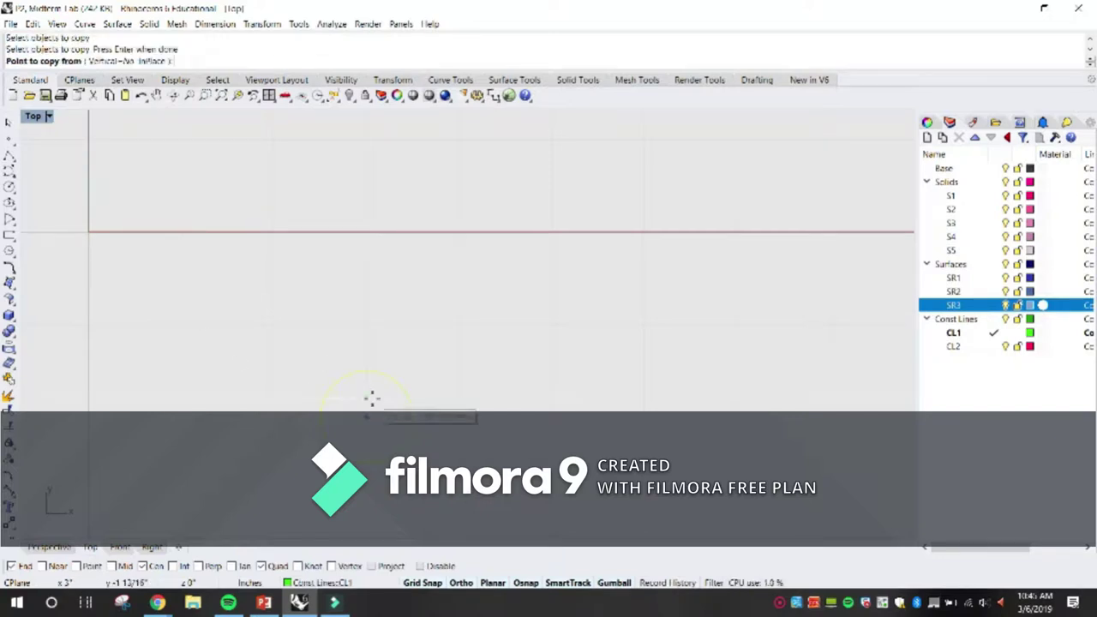
pyautogui.press('Escape')
pyautogui.press('Return')
pyautogui.press('Escape')
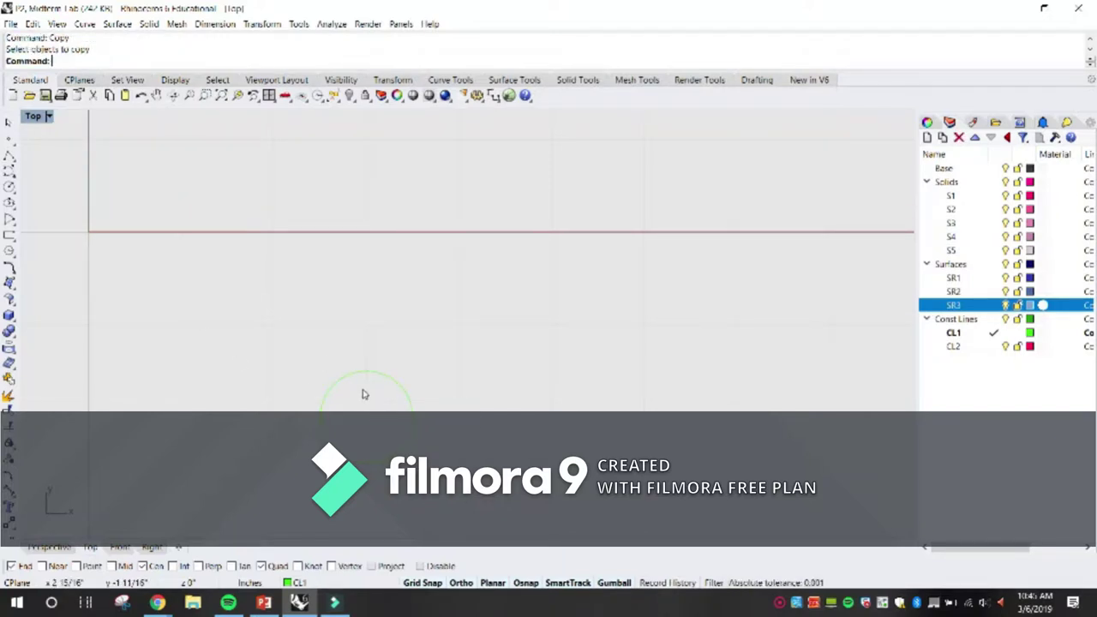
# Step: Copy the new circle from its centre 2 and 4 inches along the positive x direction to make a row of three
pyautogui.press('Return')
pyautogui.click(336, 383)
pyautogui.press('Return')
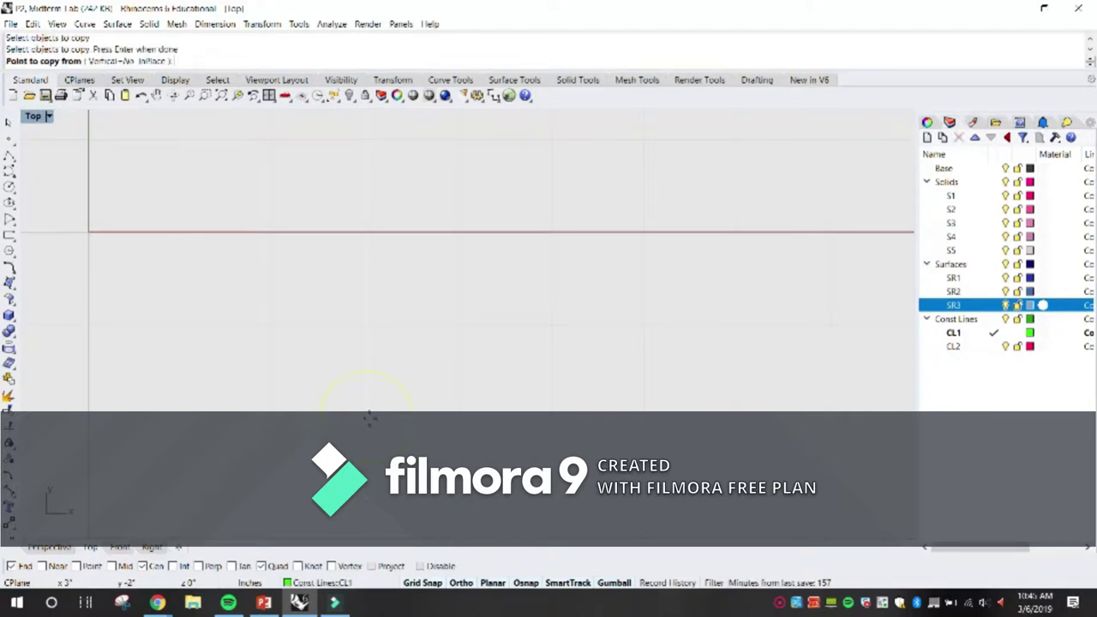
pyautogui.click(371, 418)
pyautogui.click(551, 417)
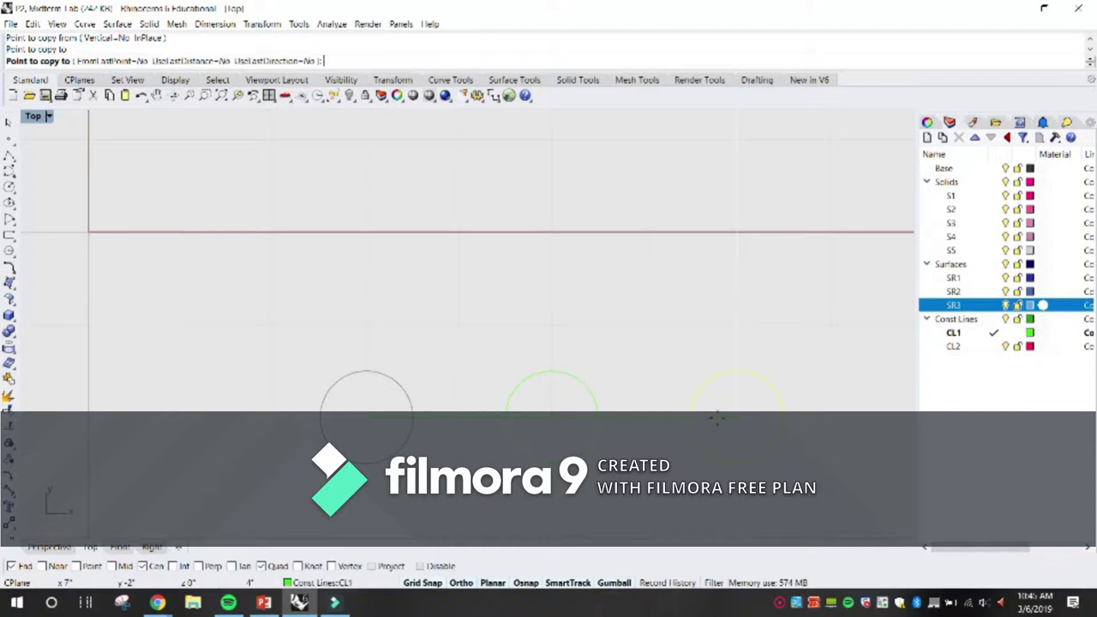
pyautogui.click(716, 417)
pyautogui.press('Return')
pyautogui.press('Return')
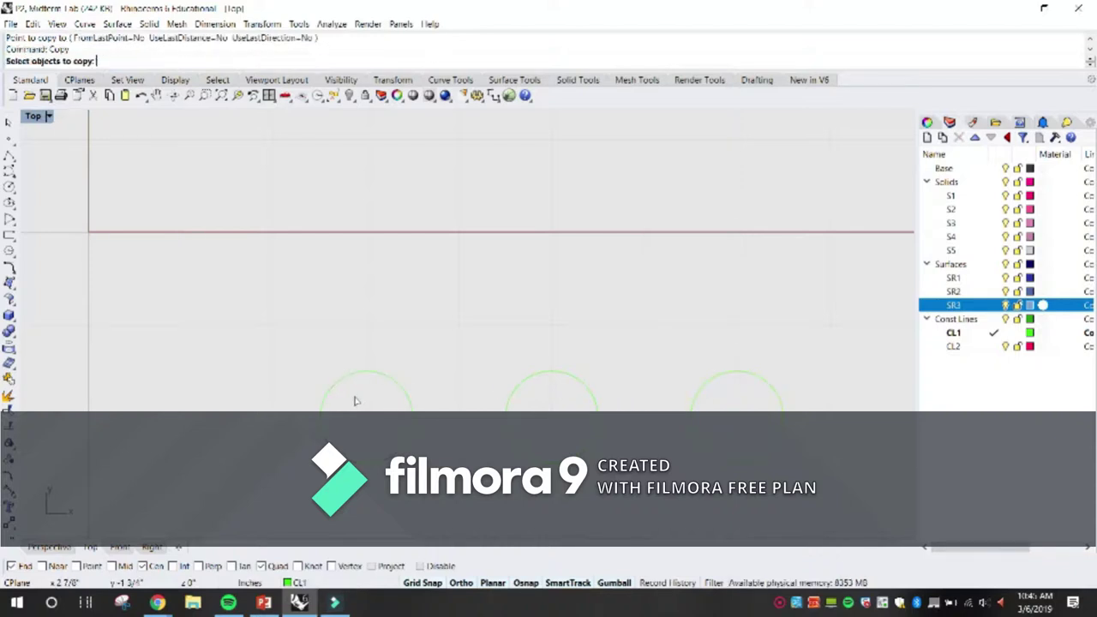
pyautogui.click(340, 381)
pyautogui.press('Return')
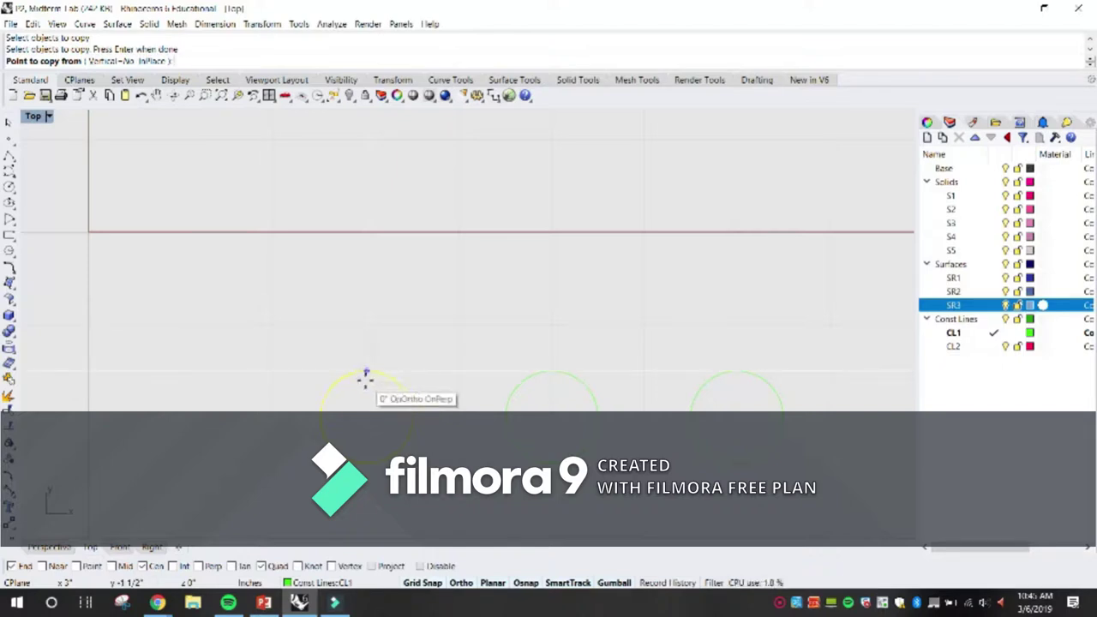
pyautogui.press('Escape')
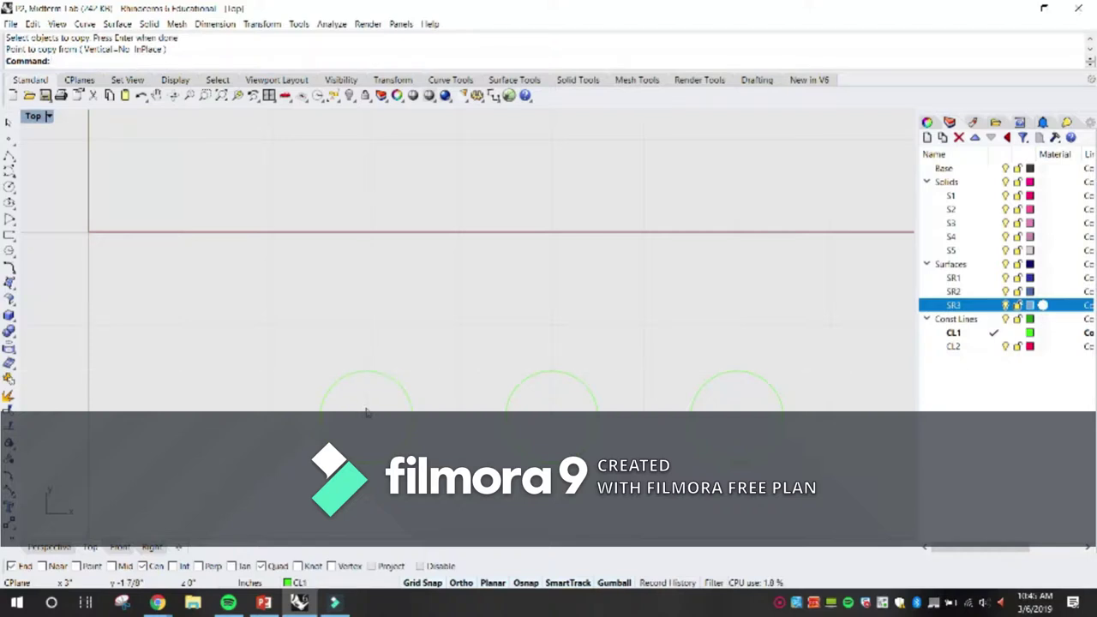
# Step: Draw a 3-sided inscribed polygon in the first circle of the new row, with its corner at the circle's upper quadrant
pyautogui.write('Polygon')
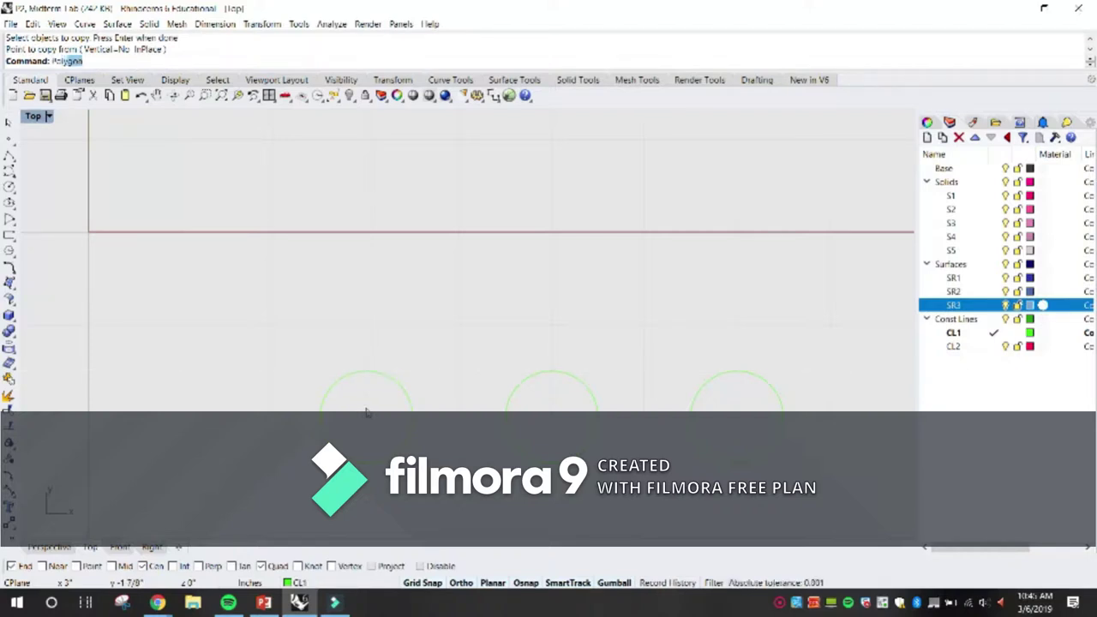
pyautogui.press('Return')
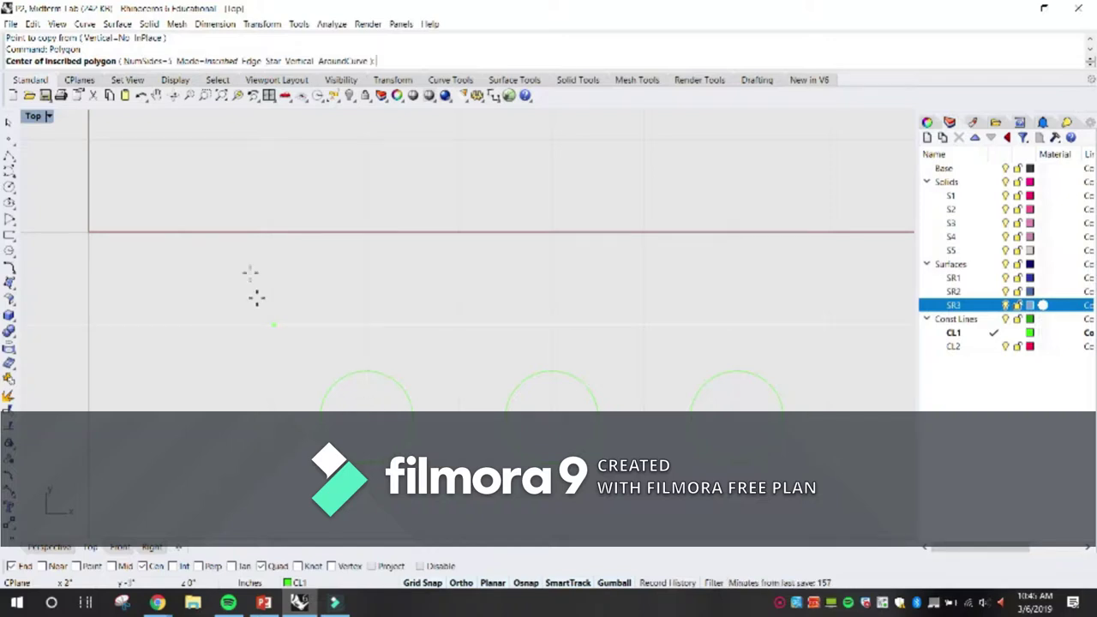
pyautogui.click(165, 61)
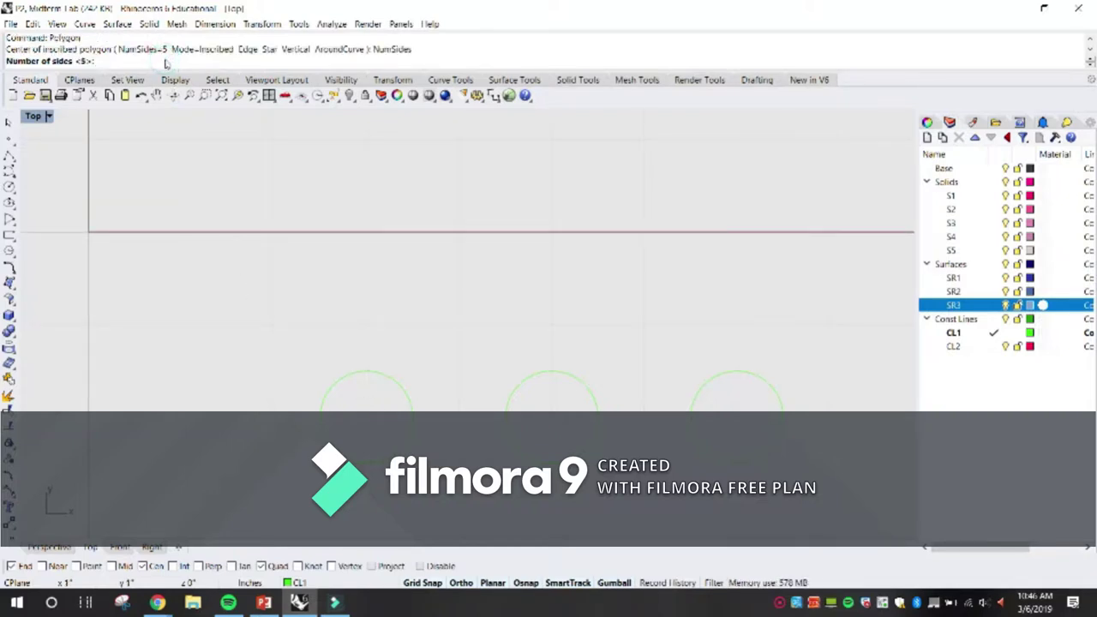
pyautogui.write('3')
pyautogui.press('Return')
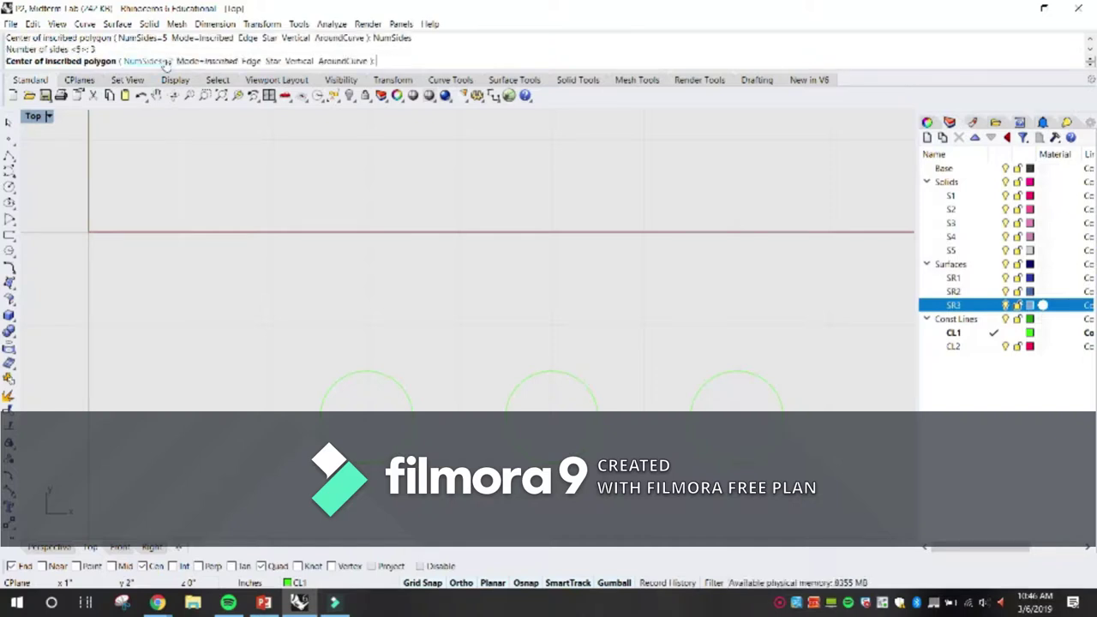
pyautogui.click(401, 392)
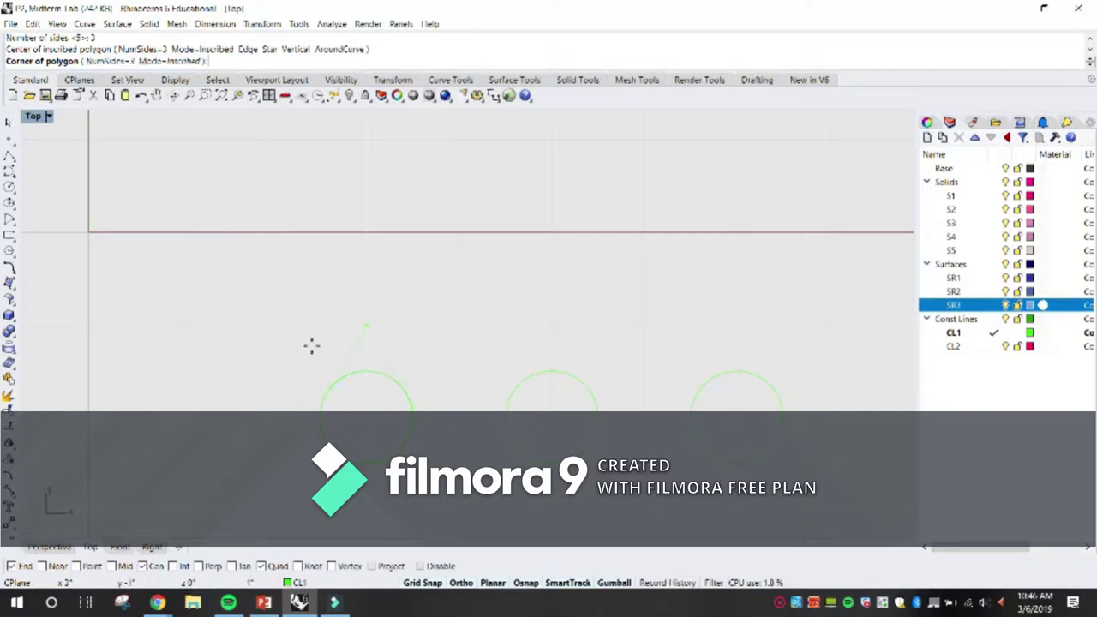
pyautogui.click(366, 369)
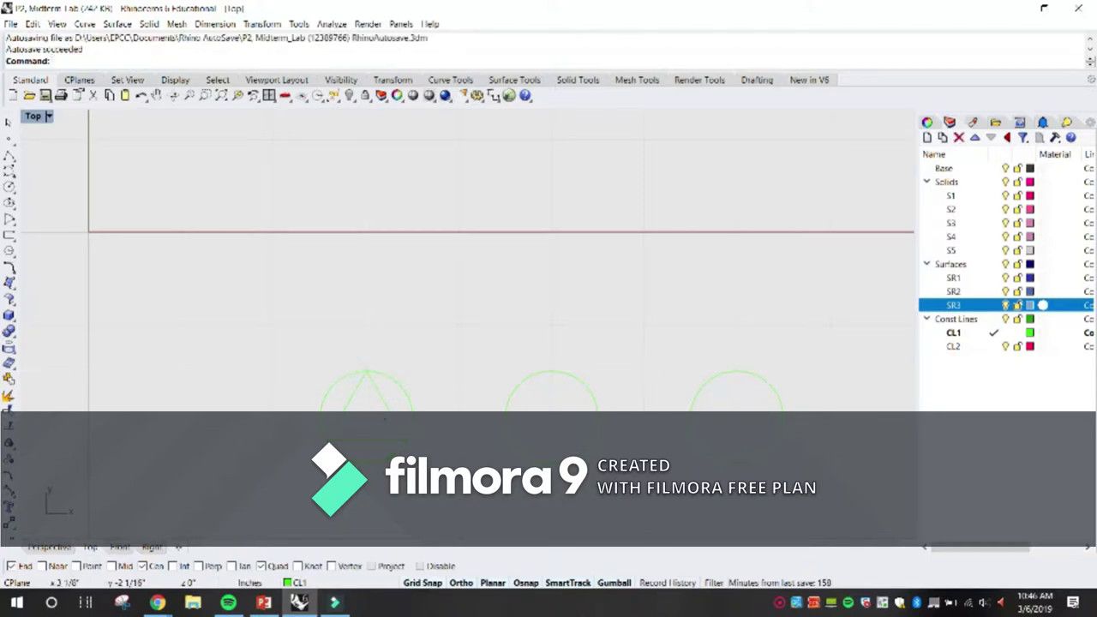
# Step: Draw a 4-sided inscribed polygon centred in the middle circle, with a corner at the circle's upper quadrant
pyautogui.press('Return')
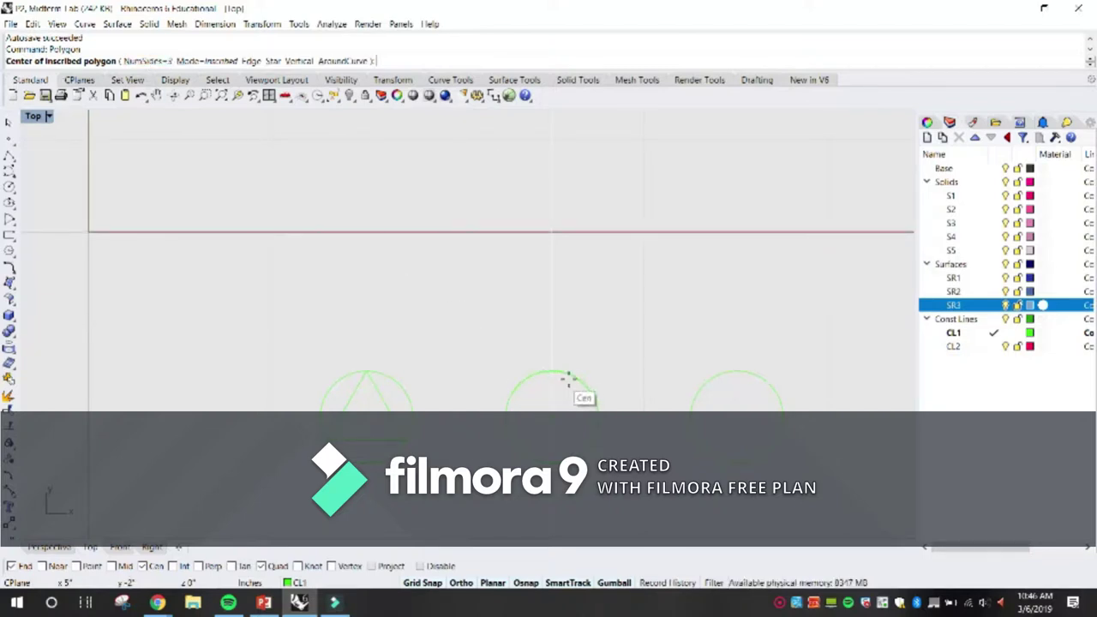
pyautogui.click(582, 383)
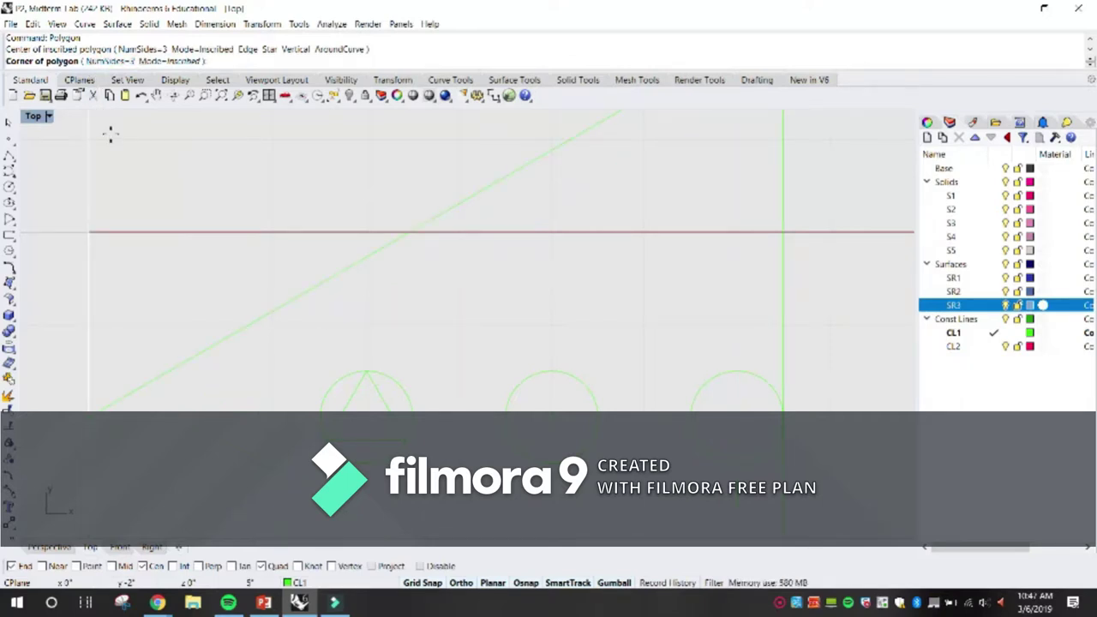
pyautogui.write('n')
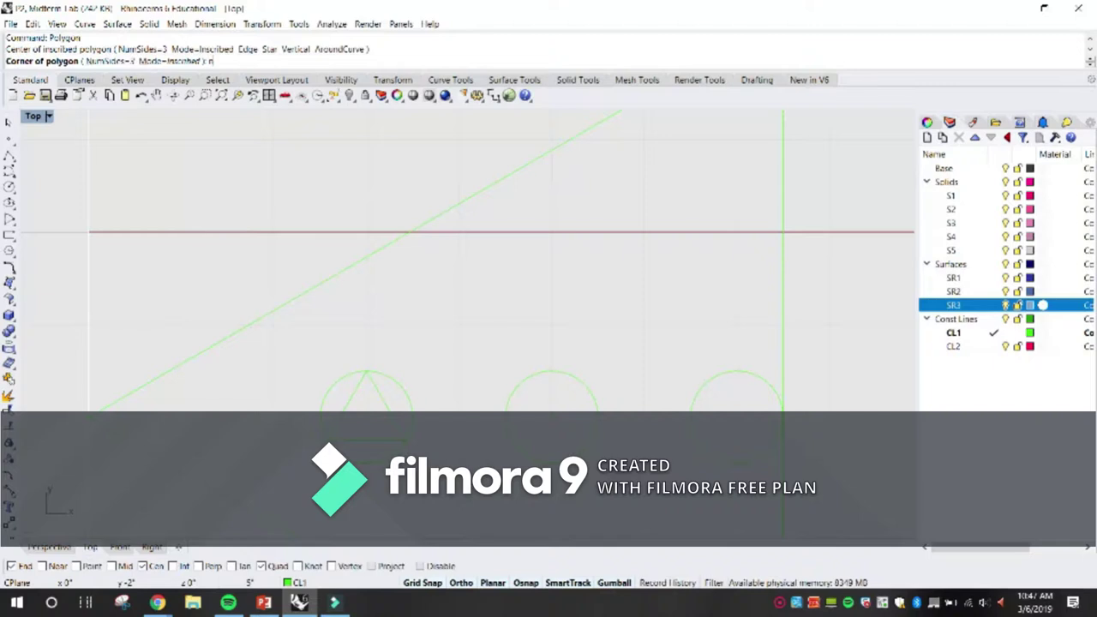
pyautogui.press('Return')
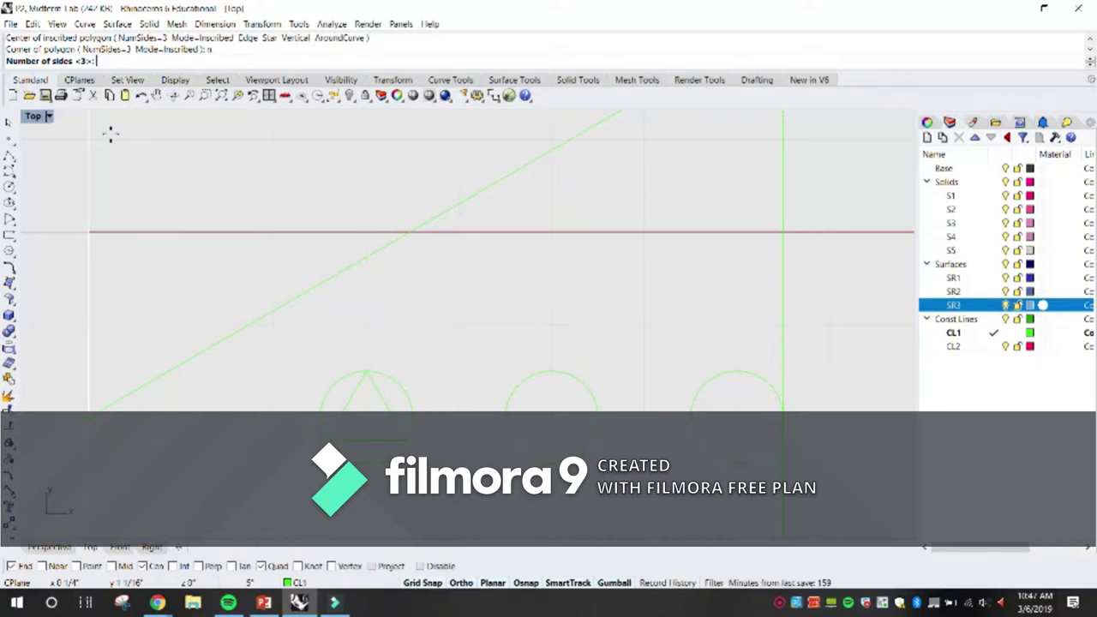
pyautogui.write('4')
pyautogui.press('Return')
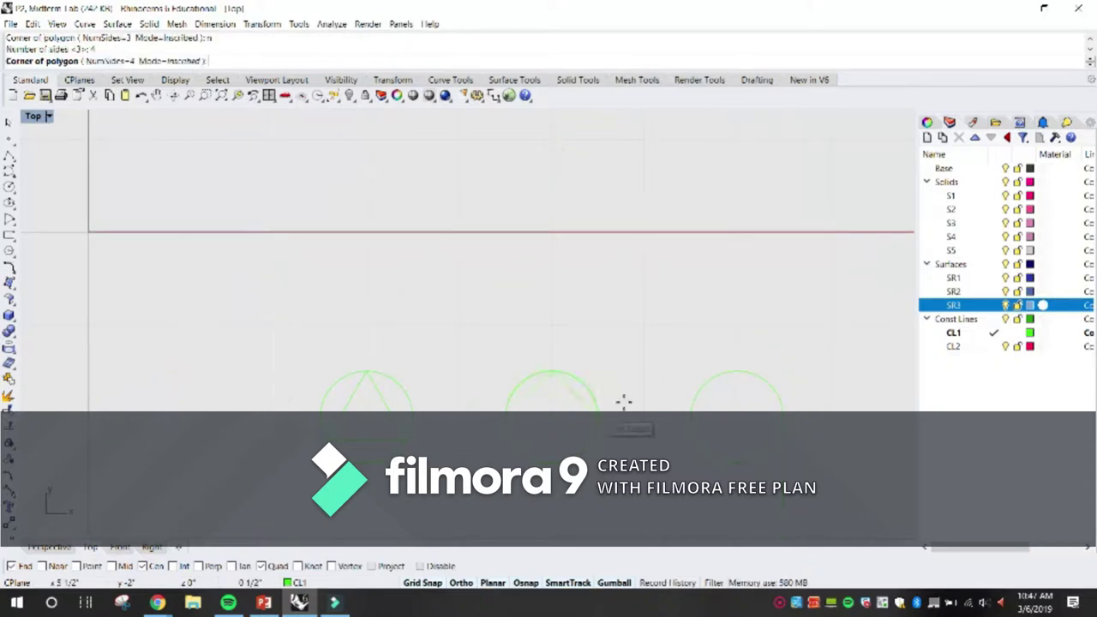
pyautogui.click(552, 372)
# Step: Draw a 5-sided polygon in Inscribed mode centred in the third circle, with a corner at the circle's upper quadrant
pyautogui.press('Return')
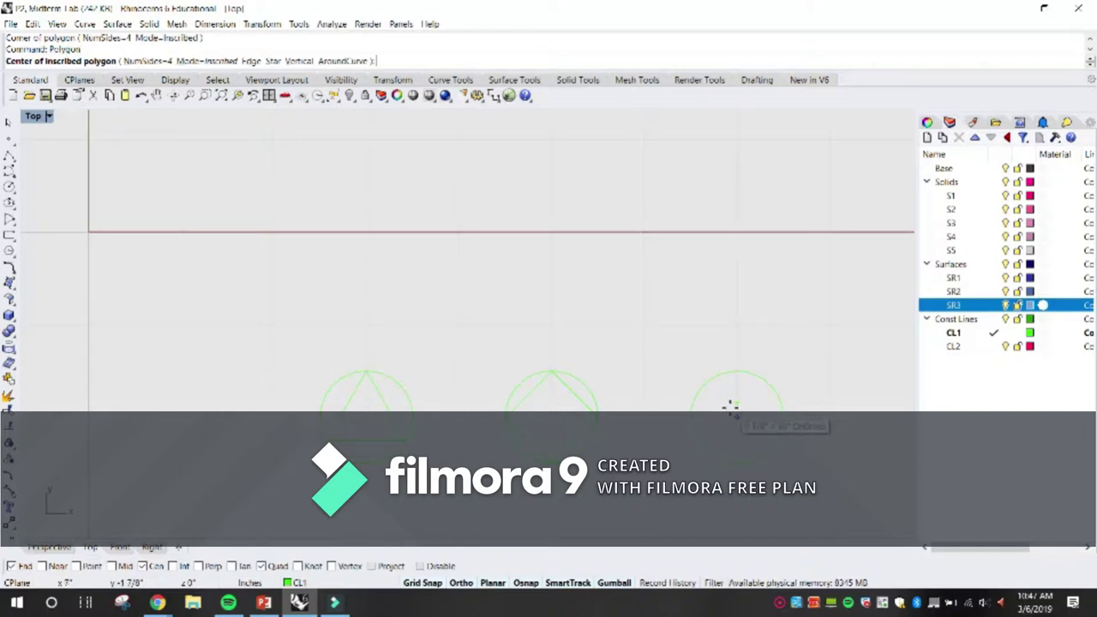
pyautogui.click(730, 403)
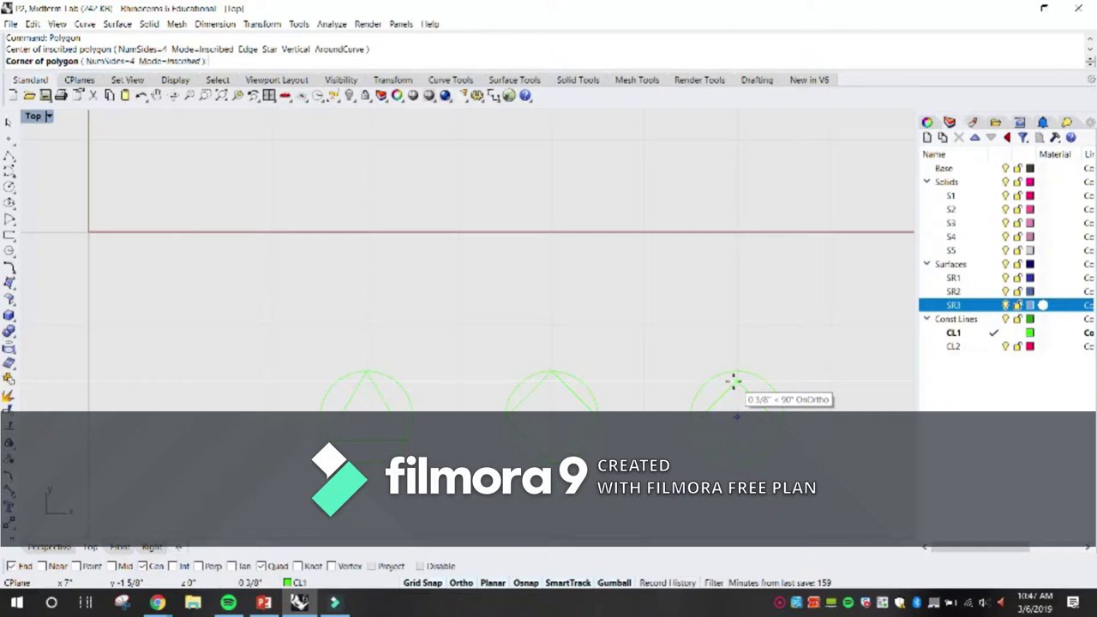
pyautogui.write('m')
pyautogui.press('Return')
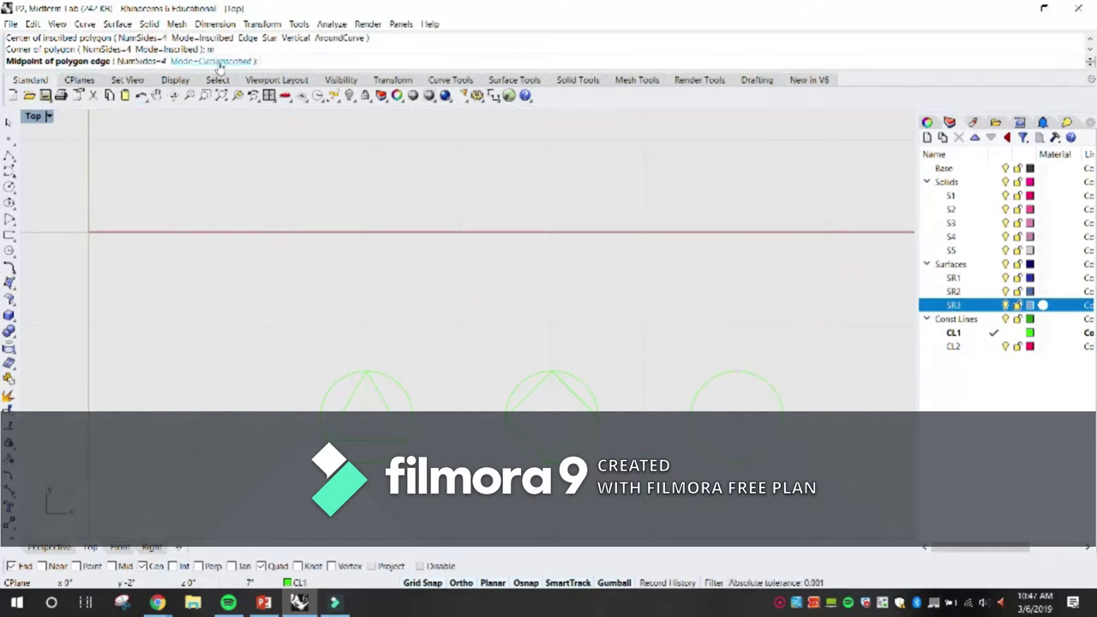
pyautogui.write('m')
pyautogui.press('Return')
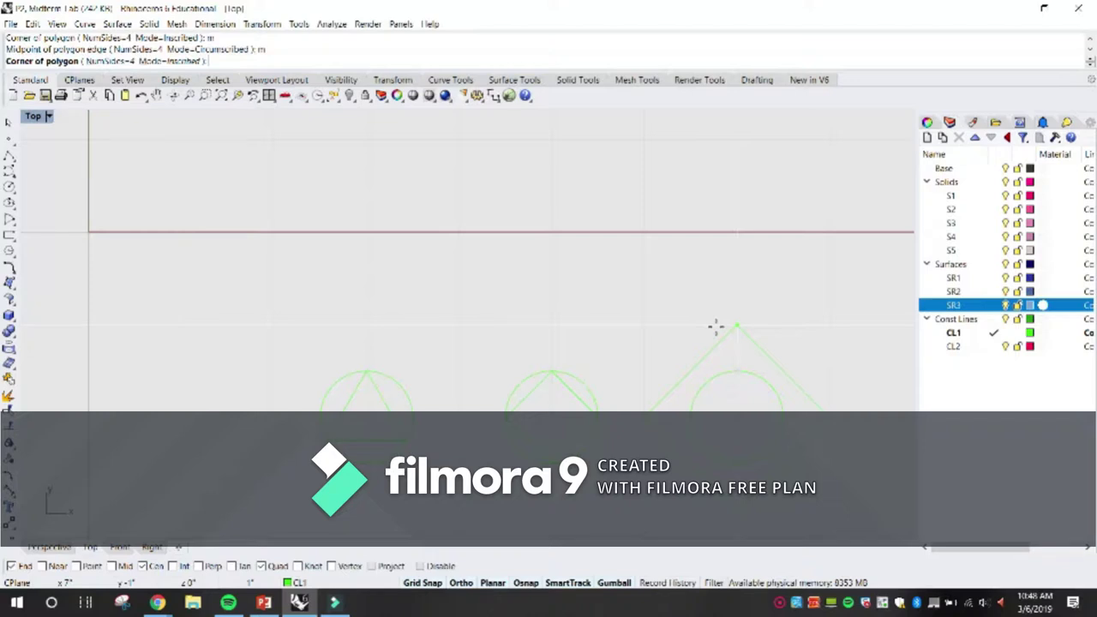
pyautogui.write('n')
pyautogui.press('Return')
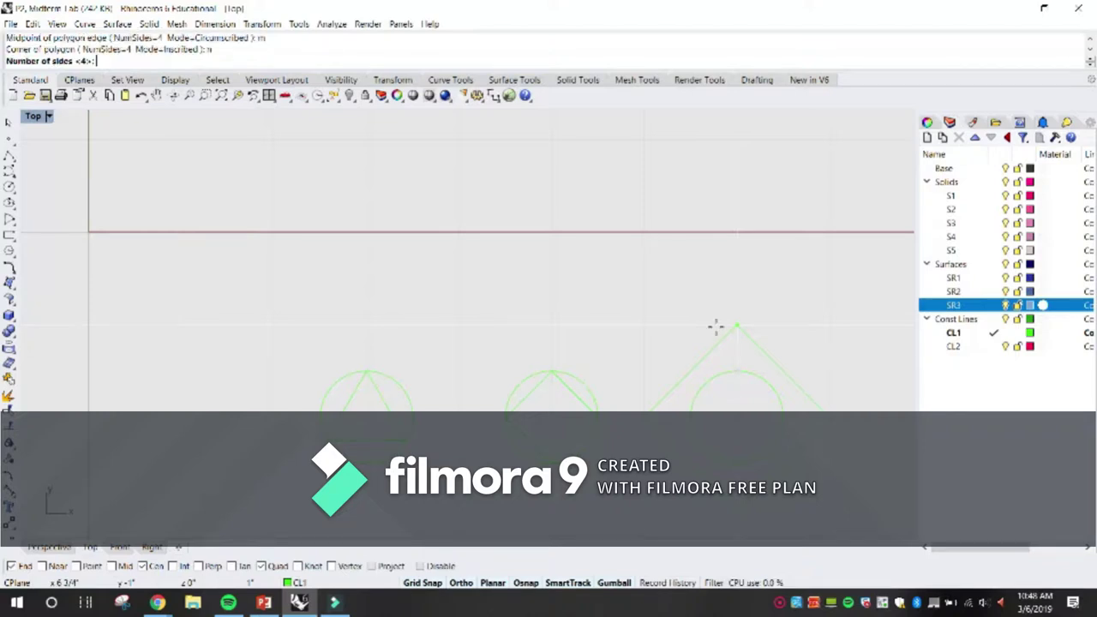
pyautogui.write('5')
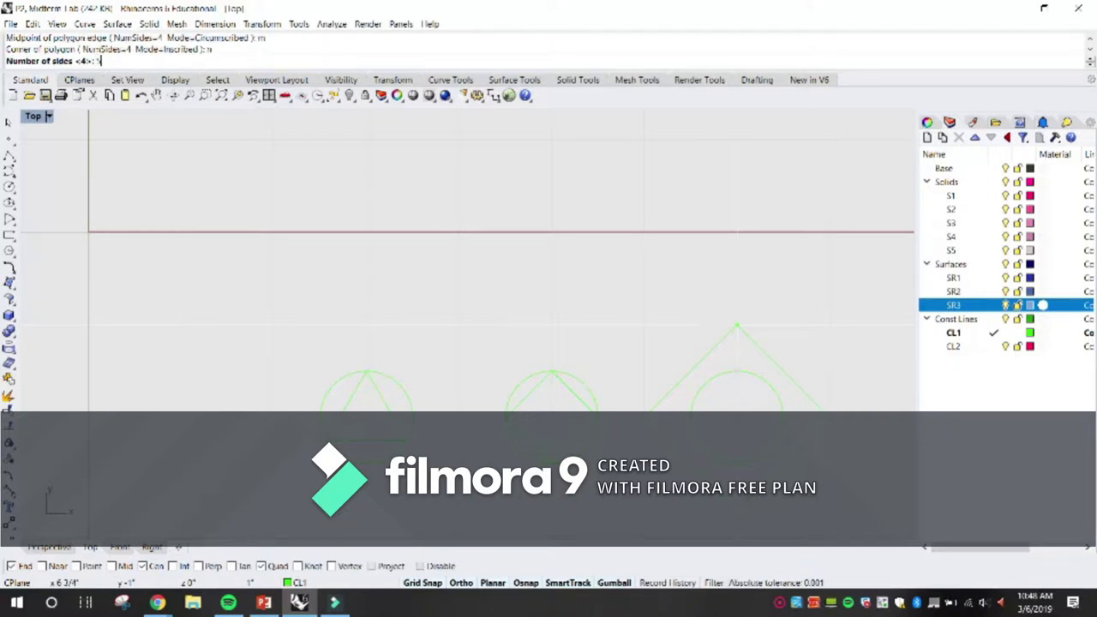
pyautogui.press('Return')
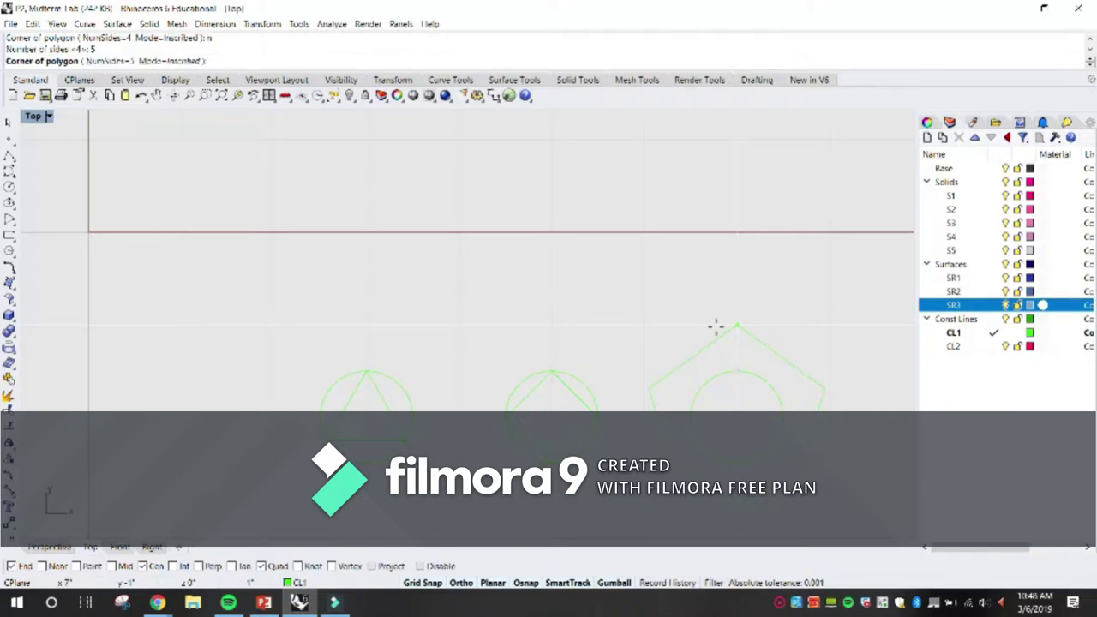
pyautogui.click(736, 371)
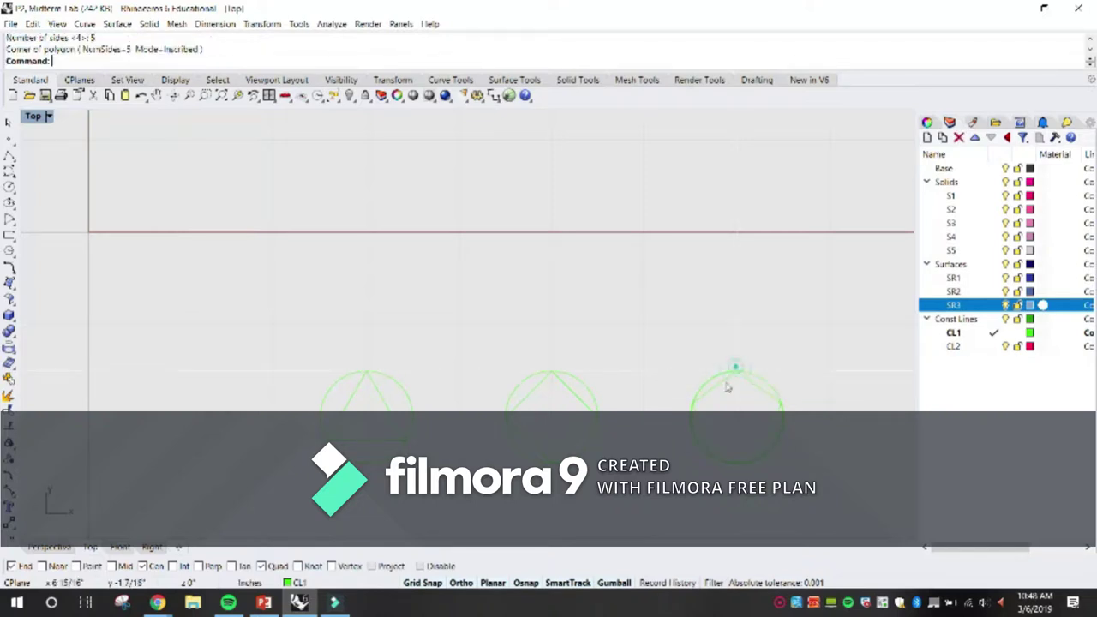
# Step: Move the new triangle, square and pentagon outlines to layer CL2 and clear the selection
pyautogui.click(382, 400)
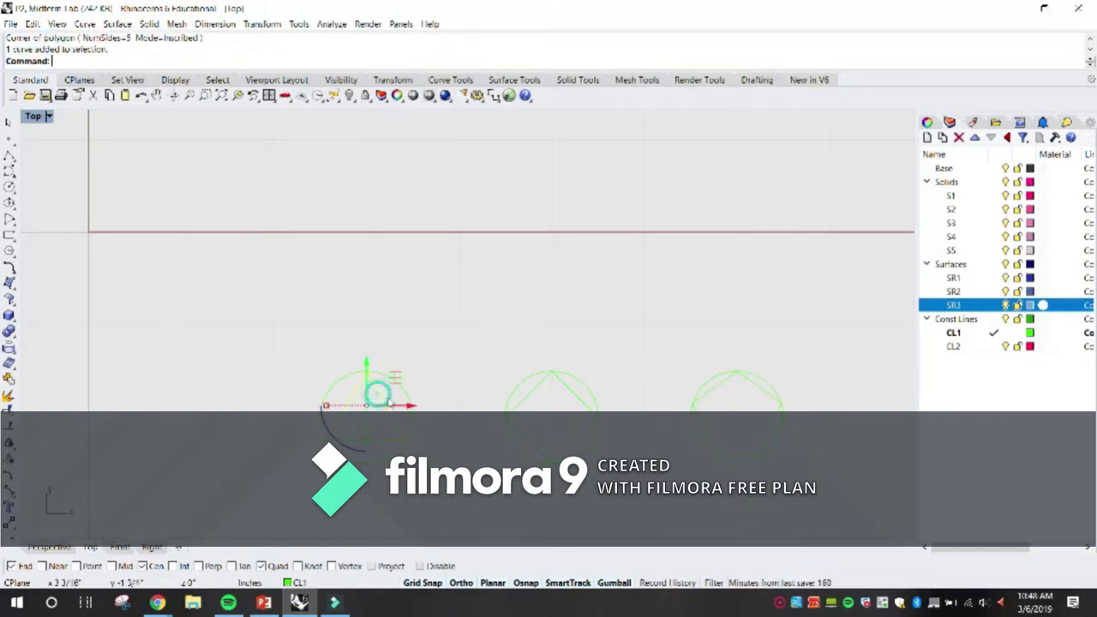
pyautogui.keyDown('shift'); pyautogui.click(541, 384); pyautogui.keyUp('shift')
pyautogui.keyDown('shift'); pyautogui.click(704, 390); pyautogui.keyUp('shift')
pyautogui.moveTo(624, 454); pyautogui.dragTo(548, 406, button='right')
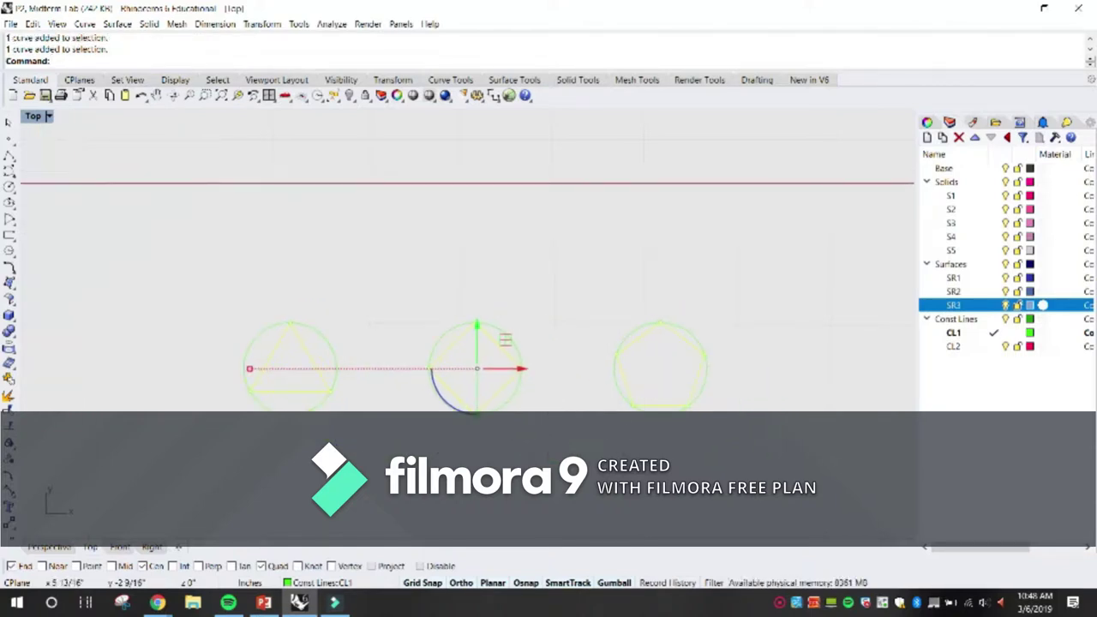
pyautogui.click(377, 585)
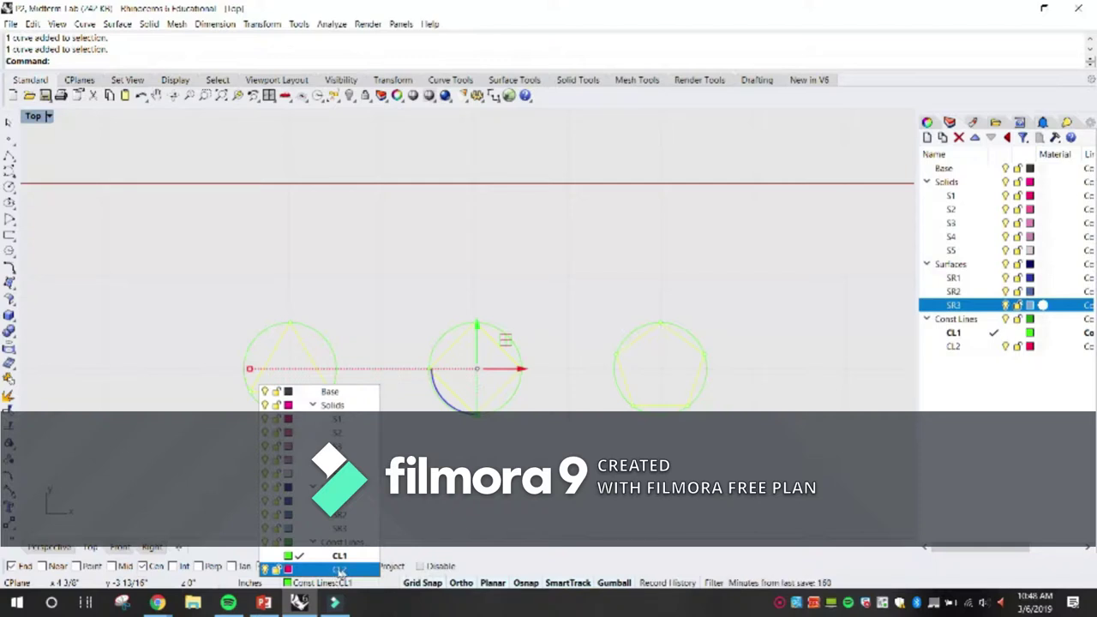
pyautogui.click(340, 570)
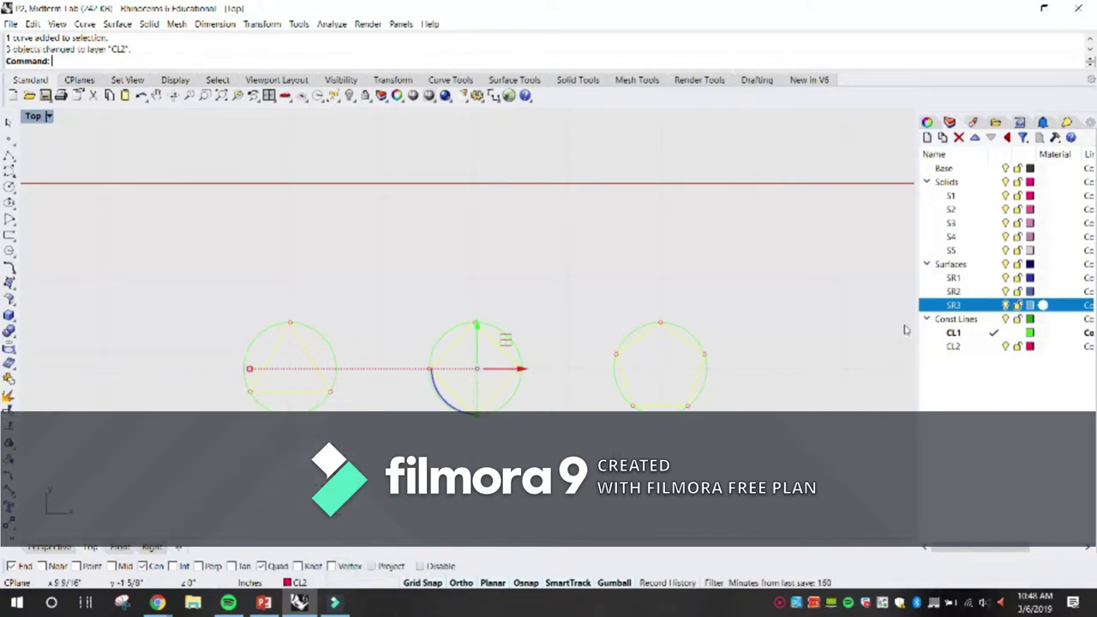
pyautogui.rightClick(982, 348)
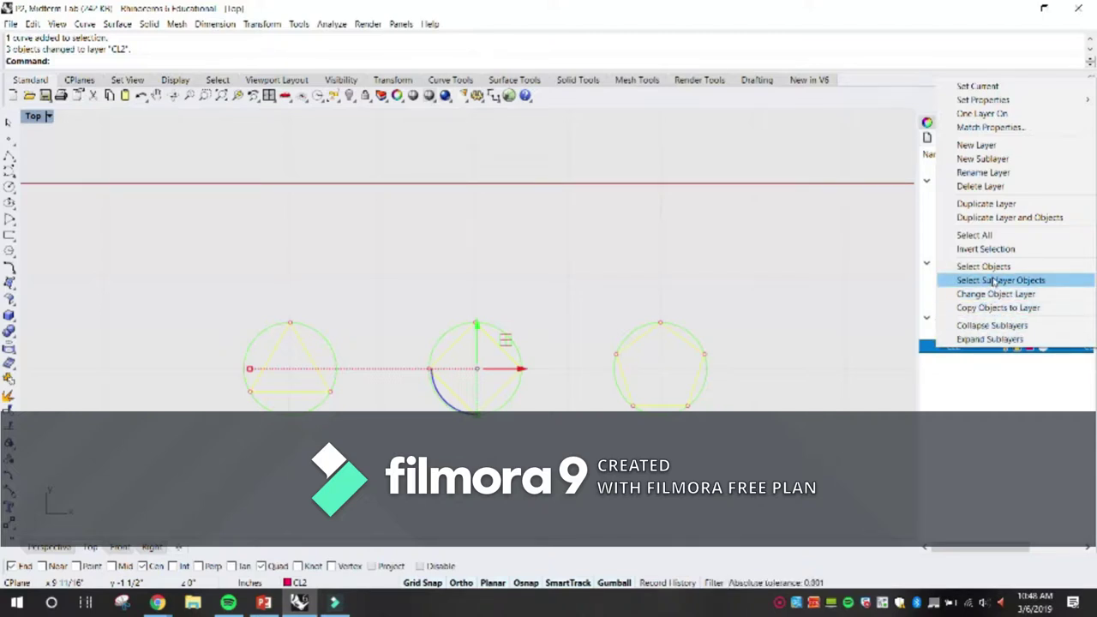
pyautogui.click(986, 386)
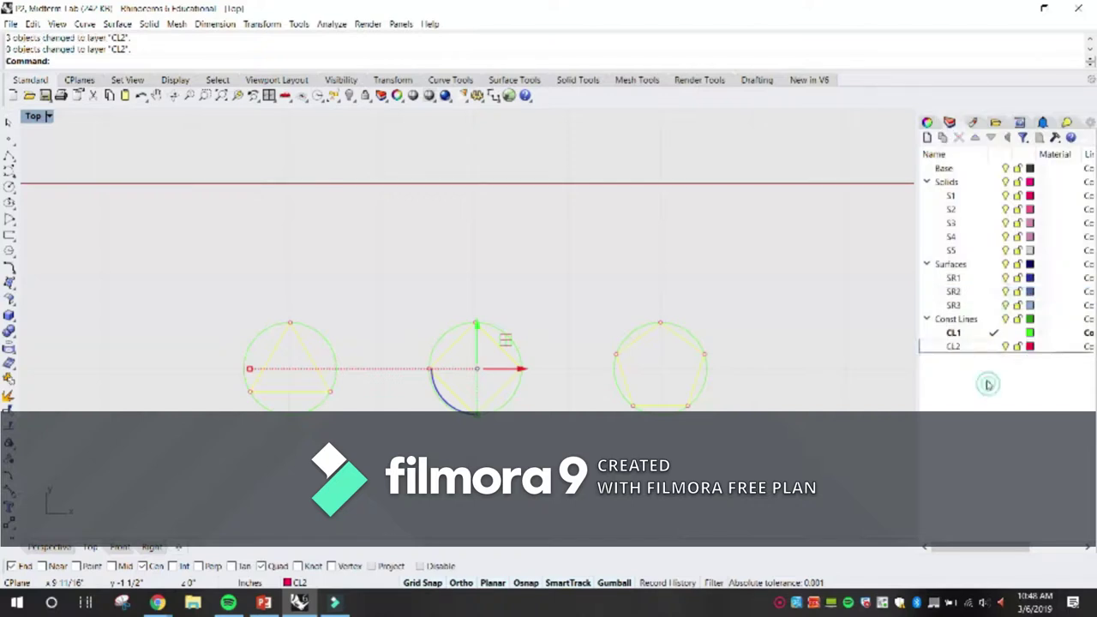
pyautogui.click(984, 364)
pyautogui.click(826, 370)
# Step: Check which layers the filled triangle, square and pentagon slabs belong to under Surfaces
pyautogui.scroll(-3, 825, 370)
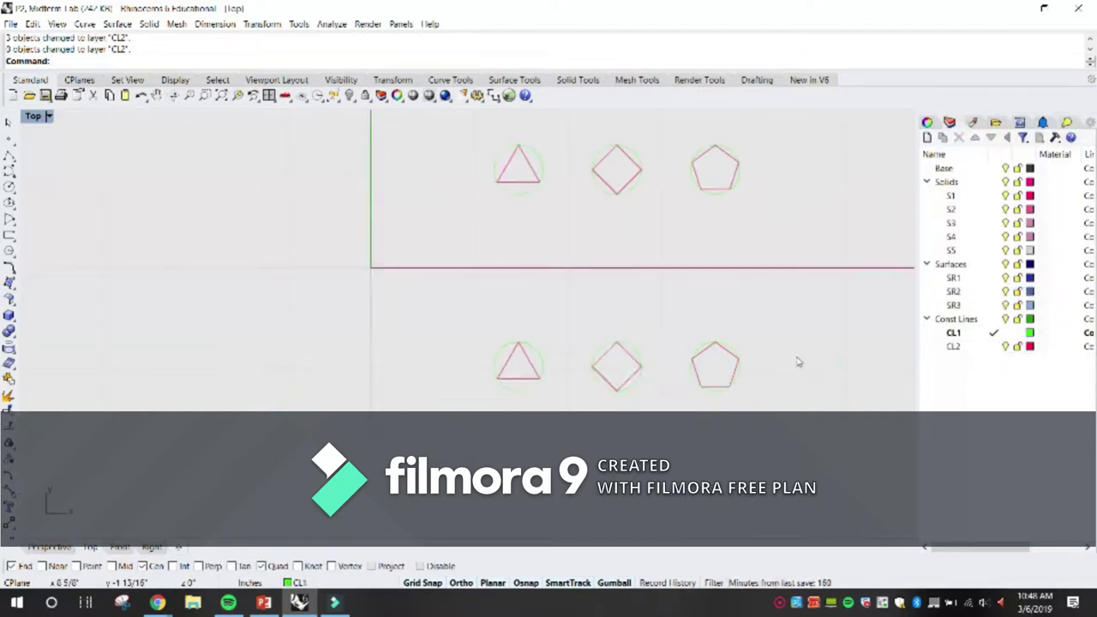
pyautogui.moveTo(798, 363); pyautogui.dragTo(778, 468, button='right')
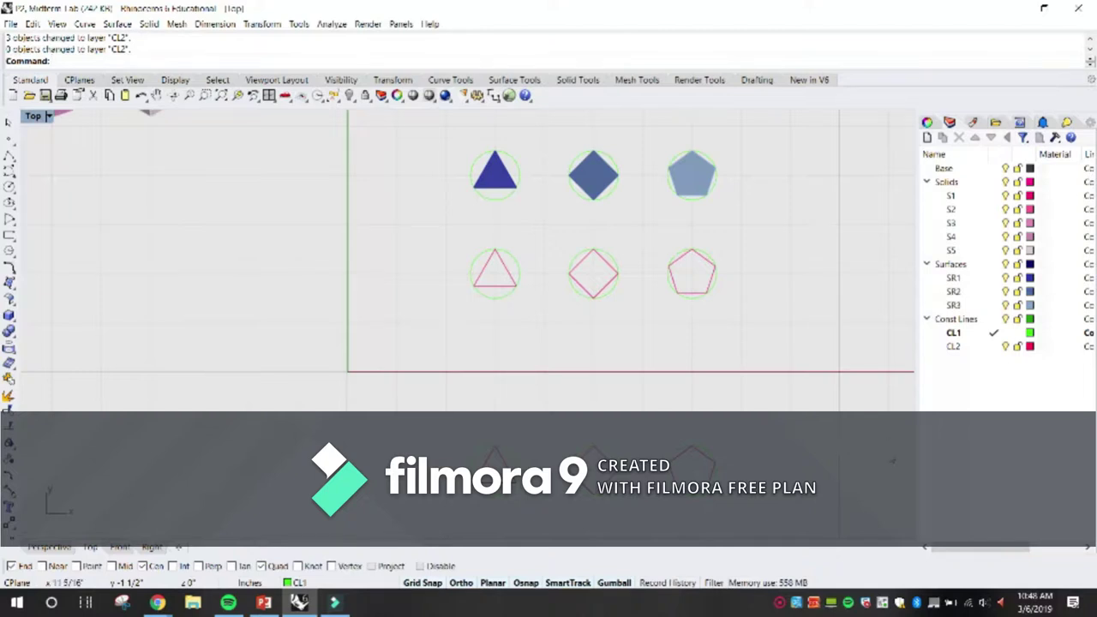
pyautogui.moveTo(725, 340); pyautogui.dragTo(704, 409, button='right')
pyautogui.moveTo(588, 233); pyautogui.dragTo(568, 379, button='right')
pyautogui.scroll(4, 591, 316)
pyautogui.scroll(4, 391, 395)
pyautogui.click(403, 416)
pyautogui.click(639, 422)
pyautogui.click(877, 458)
pyautogui.moveTo(871, 473); pyautogui.dragTo(791, 451, button='right')
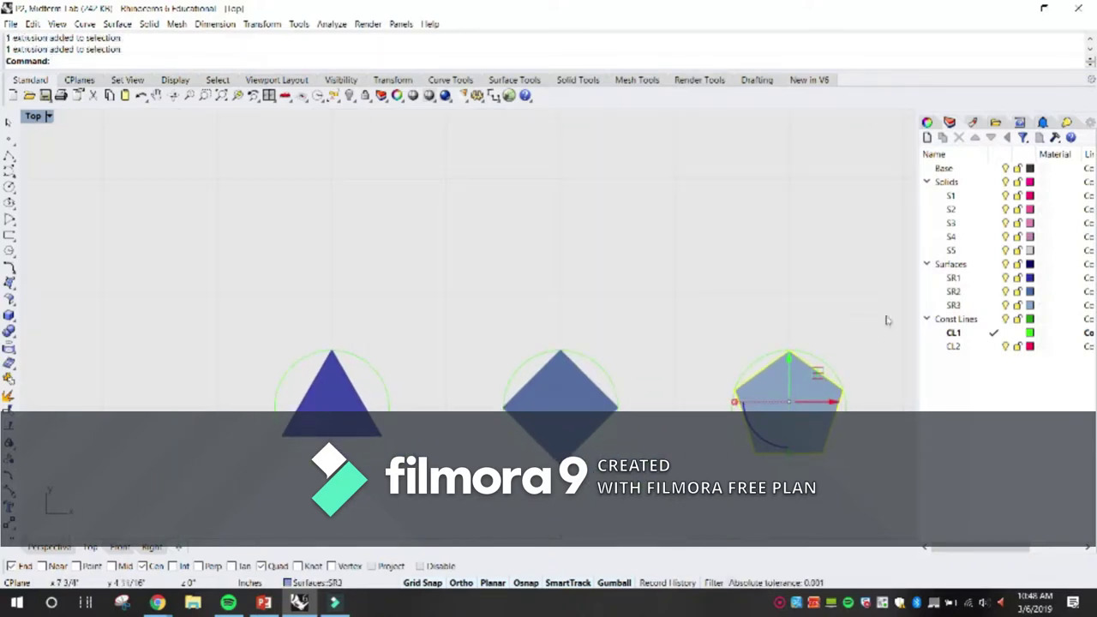
pyautogui.click(952, 264)
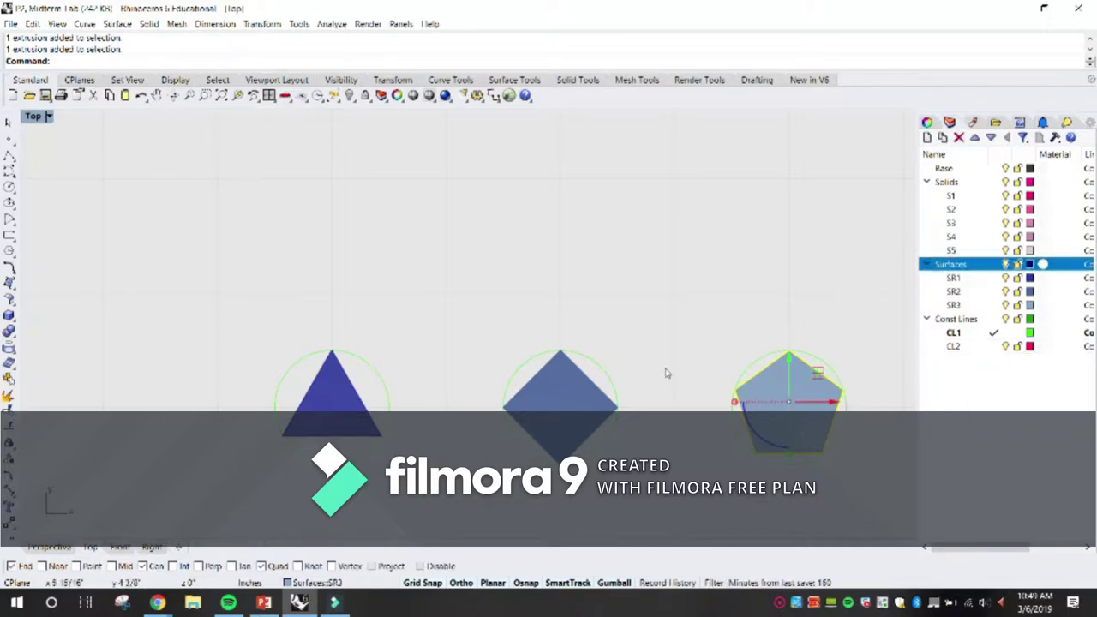
pyautogui.click(675, 219)
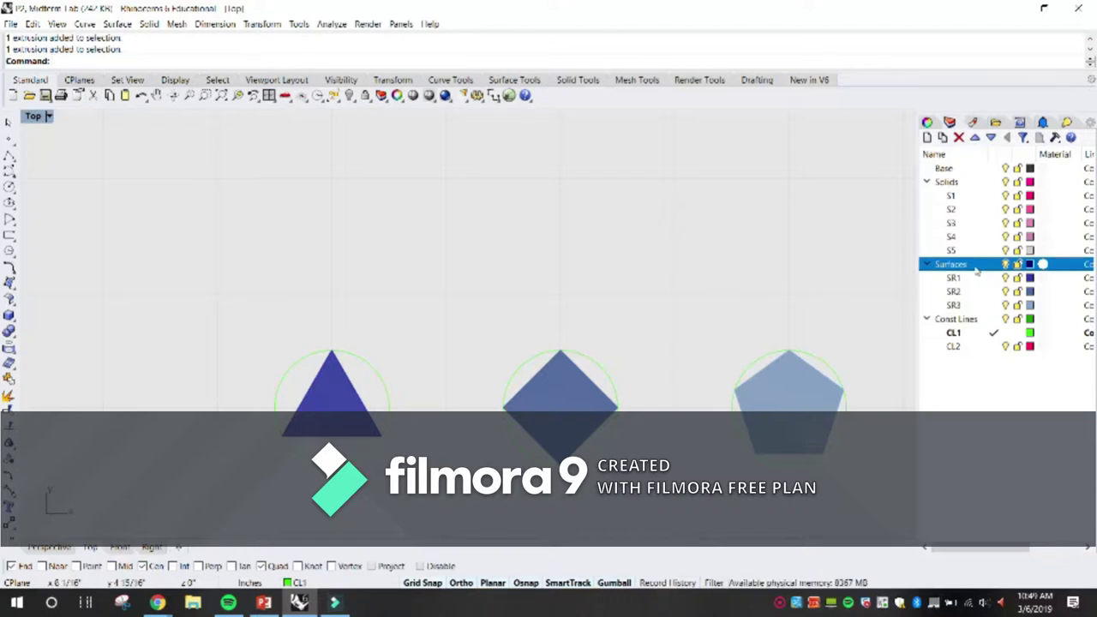
# Step: Copy the row of triangle, square and pentagon outlines with their circles straight up to form a row above the filled slabs
pyautogui.scroll(-3, 725, 267)
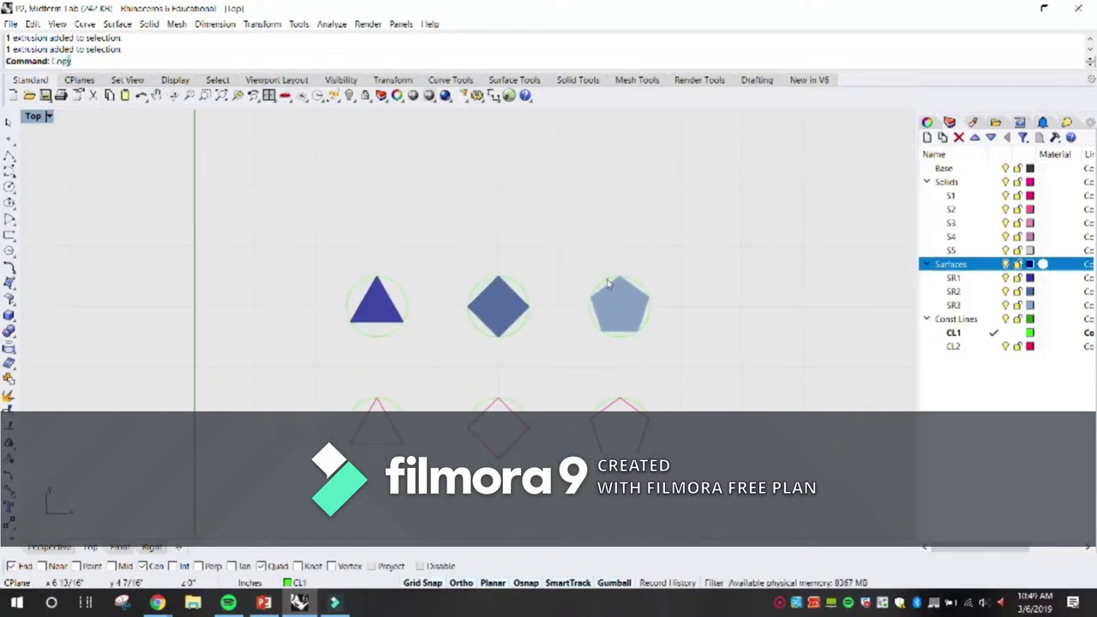
pyautogui.press('Return')
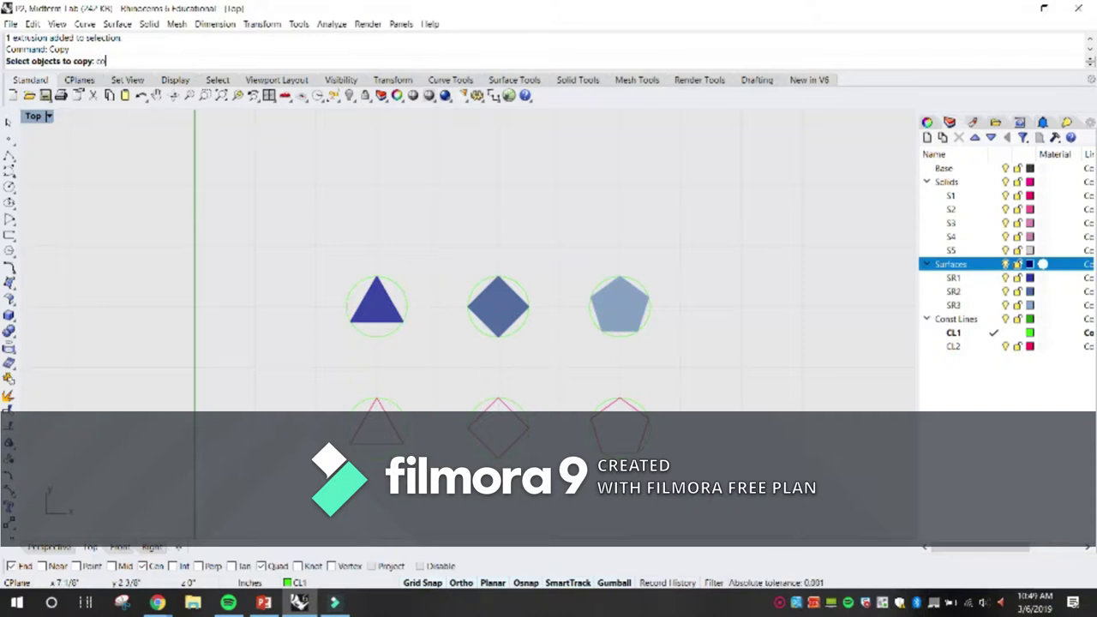
pyautogui.moveTo(315, 370); pyautogui.dragTo(673, 446)
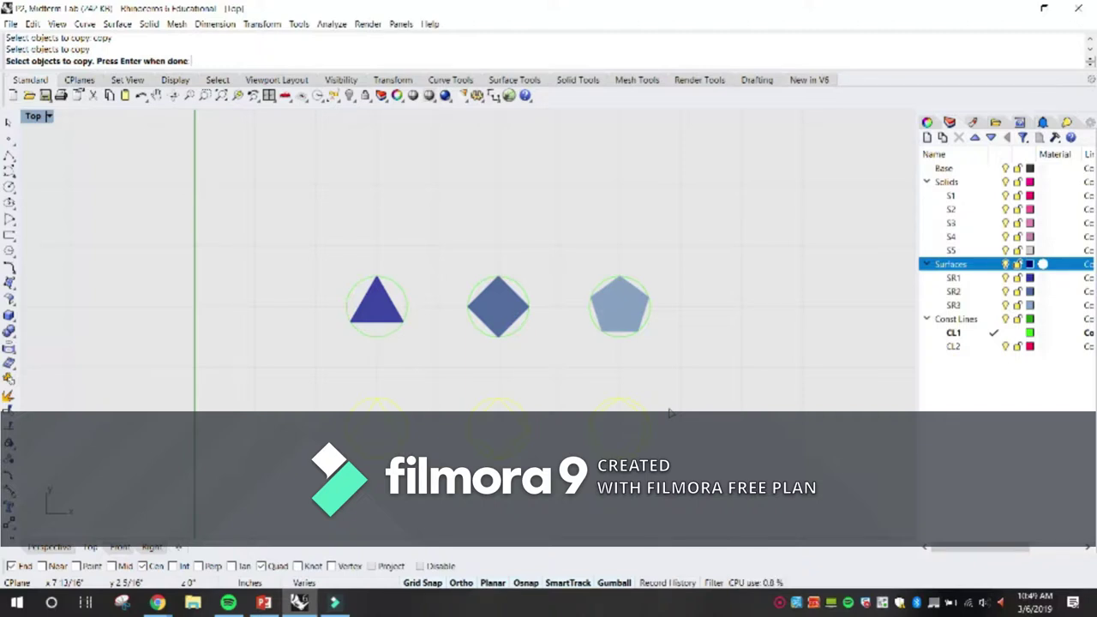
pyautogui.press('Return')
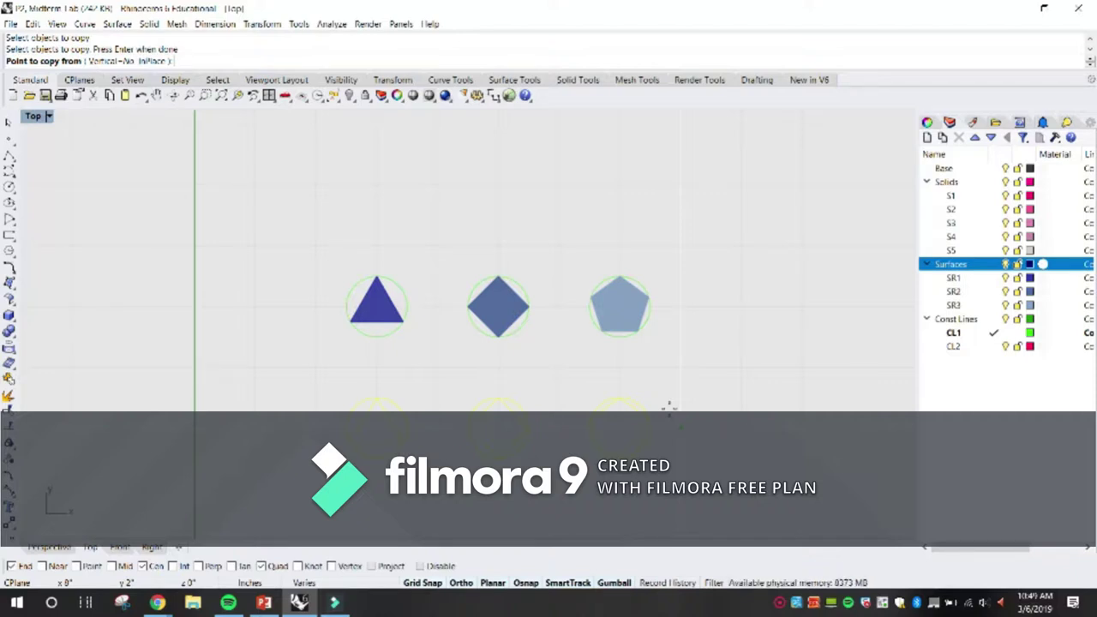
pyautogui.scroll(1, 399, 439)
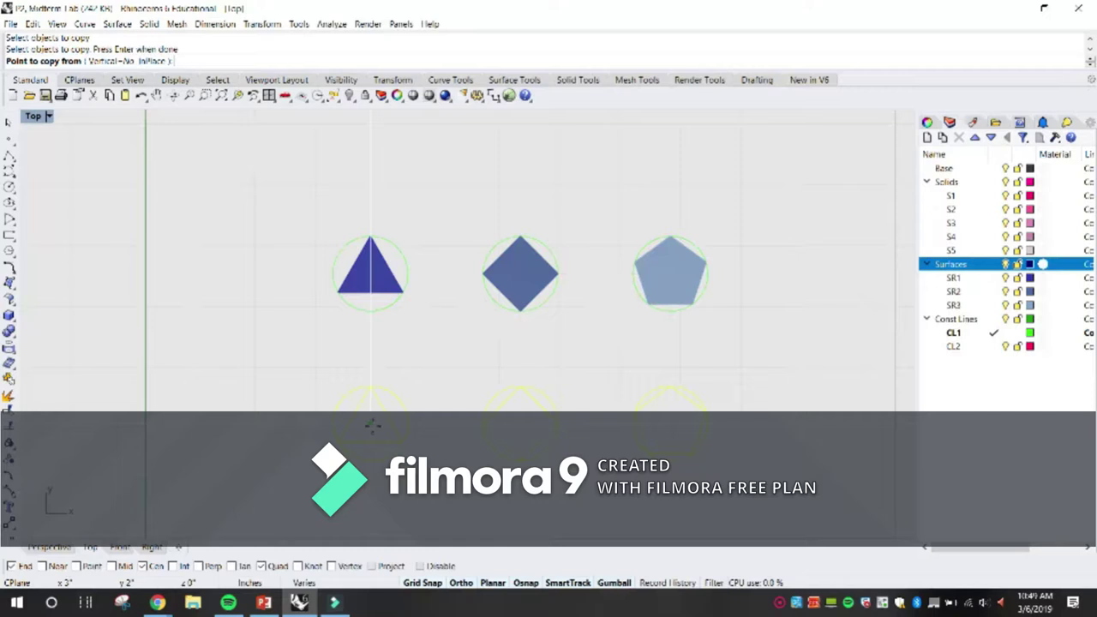
pyautogui.click(372, 426)
pyautogui.moveTo(363, 159); pyautogui.dragTo(371, 217, button='right')
pyautogui.click(379, 181)
pyautogui.rightClick(415, 206)
pyautogui.moveTo(536, 218); pyautogui.dragTo(391, 295, button='right')
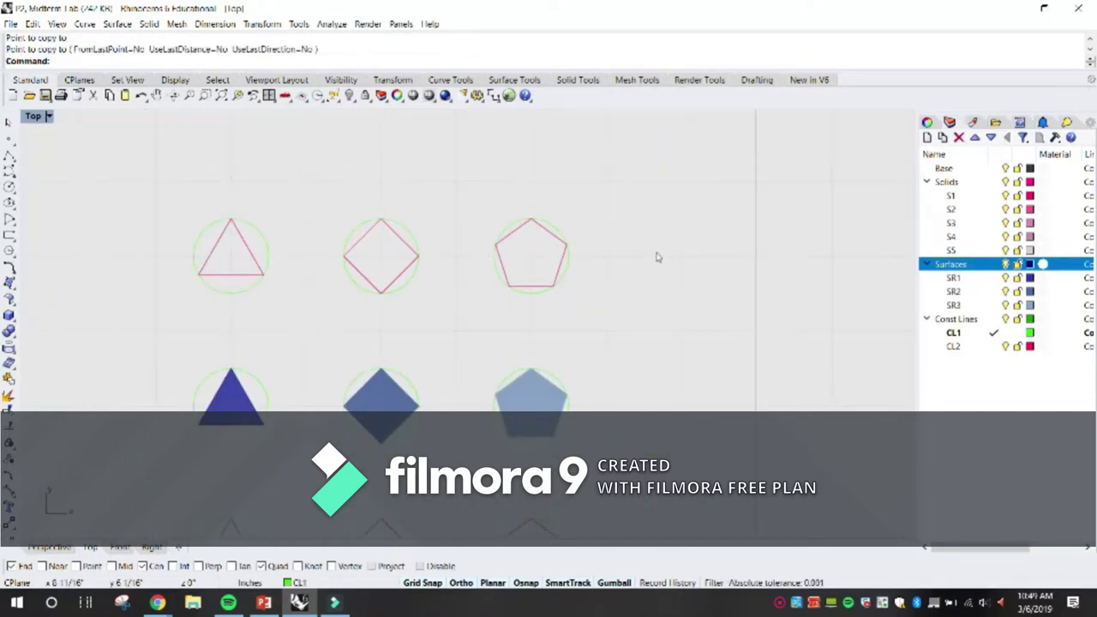
# Step: Try to copy the square and pentagon outlines with their circles 2 inches along the new row, and undo that copy
pyautogui.moveTo(658, 257); pyautogui.dragTo(688, 257, button='right')
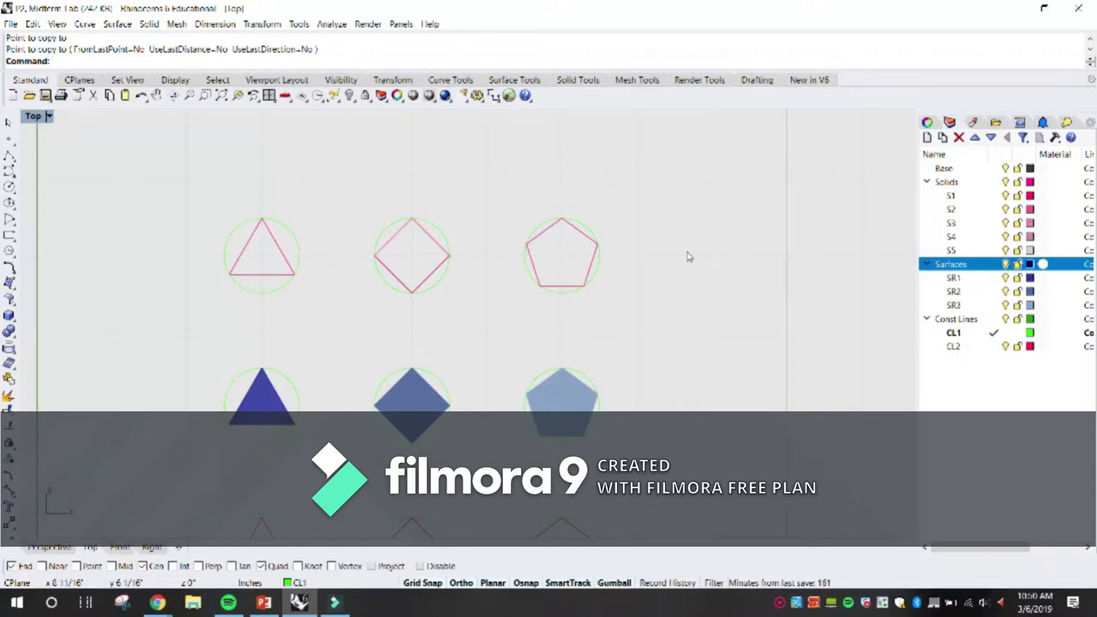
pyautogui.write('copy')
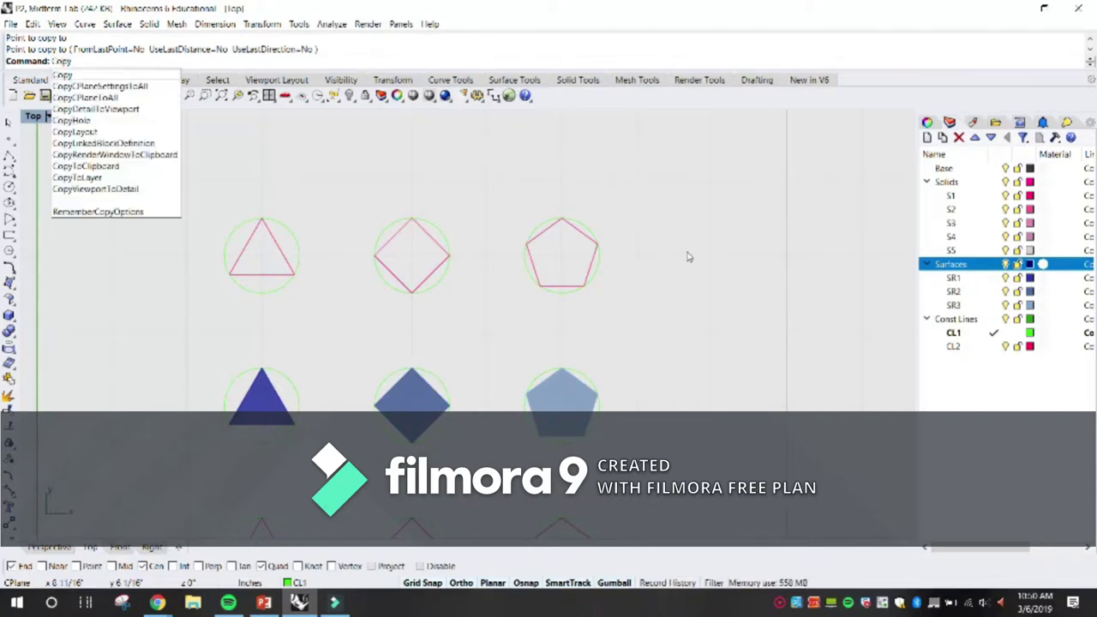
pyautogui.press('Return')
pyautogui.moveTo(341, 194); pyautogui.dragTo(655, 326)
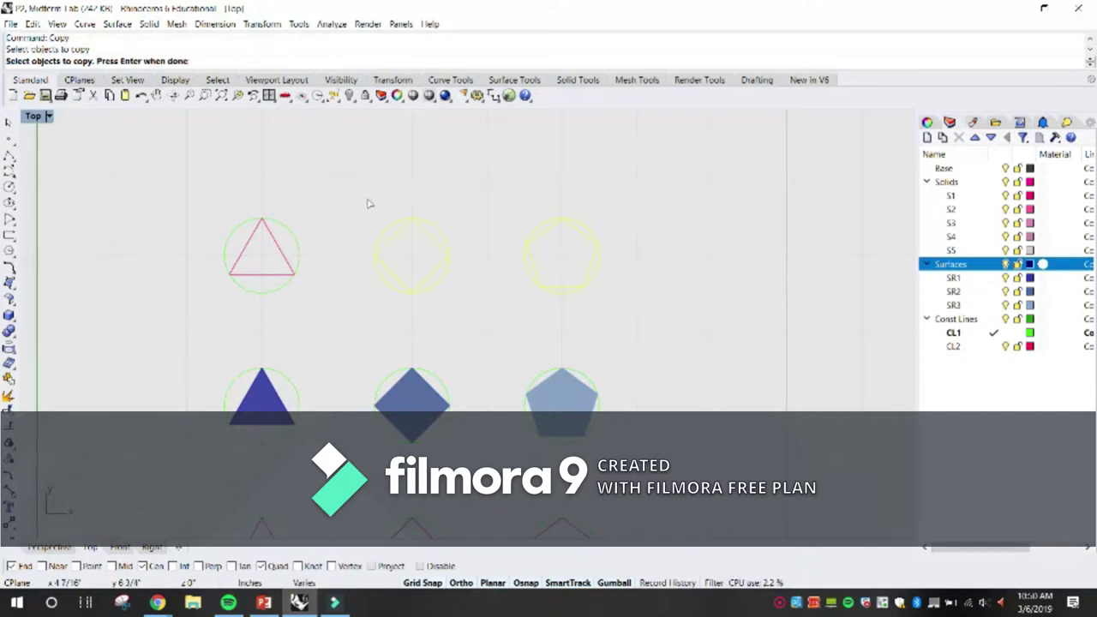
pyautogui.press('Return')
pyautogui.click(273, 179)
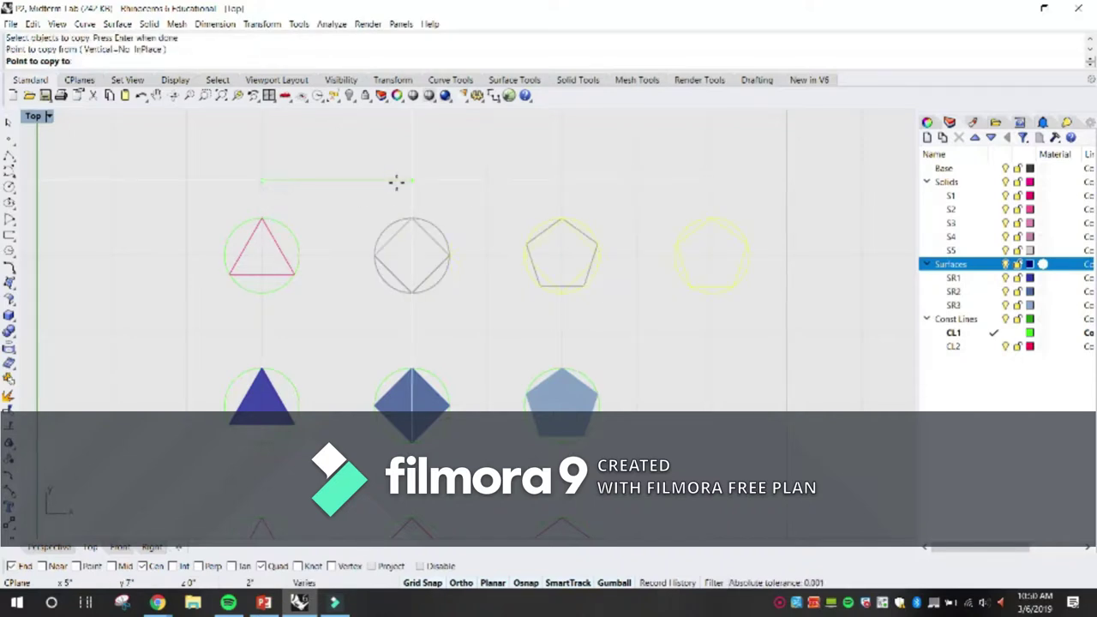
pyautogui.press('Return')
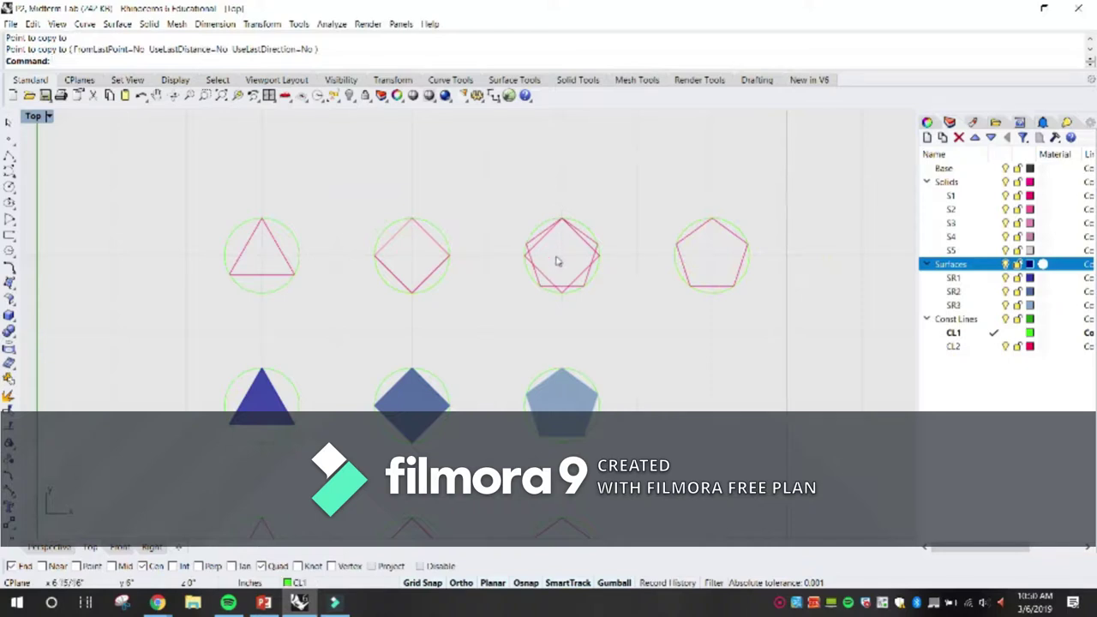
pyautogui.hotkey('ctrl', 'z')
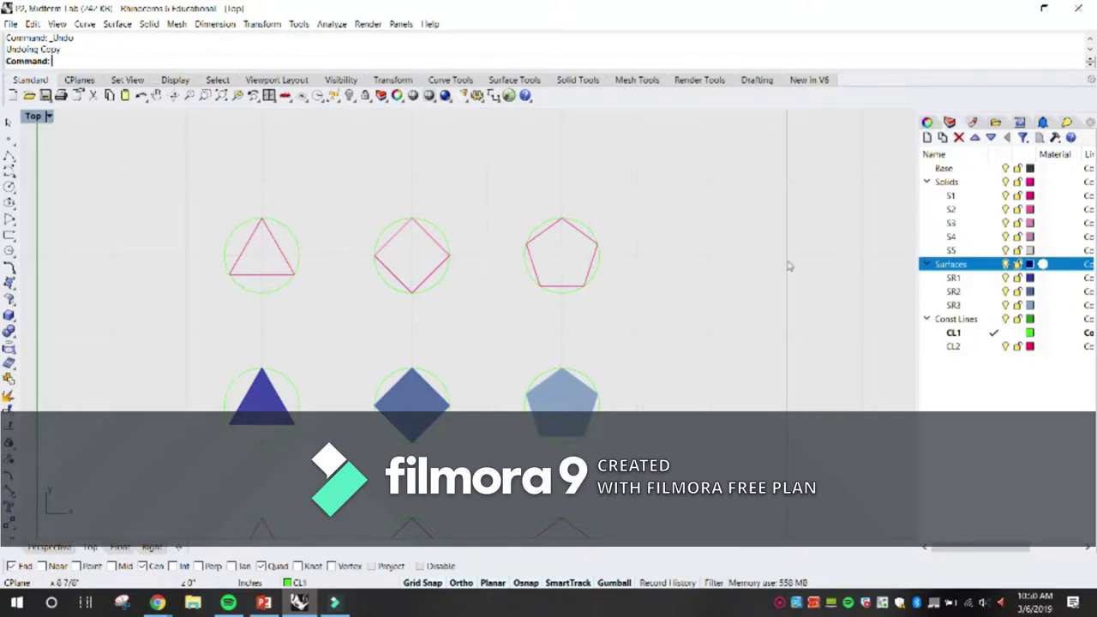
# Step: Copy the new row's pentagon outline with its circle two times along the row at 2-inch spacing, making five circles
pyautogui.moveTo(756, 263); pyautogui.dragTo(660, 292, button='right')
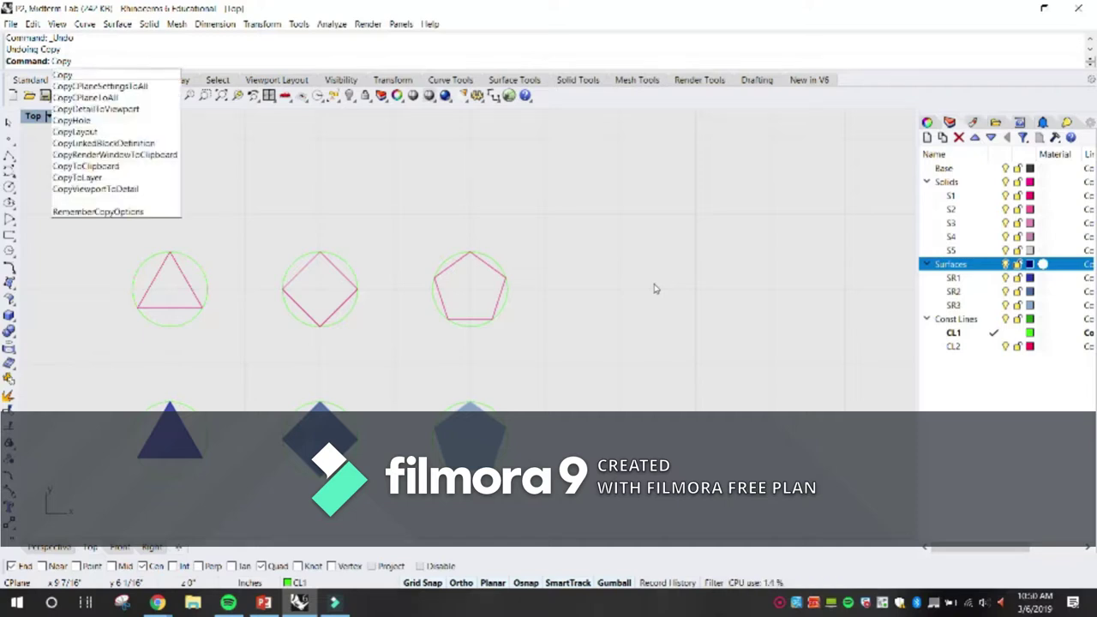
pyautogui.press('Return')
pyautogui.moveTo(581, 353); pyautogui.dragTo(397, 227)
pyautogui.press('Return')
pyautogui.click(463, 214)
pyautogui.click(600, 223)
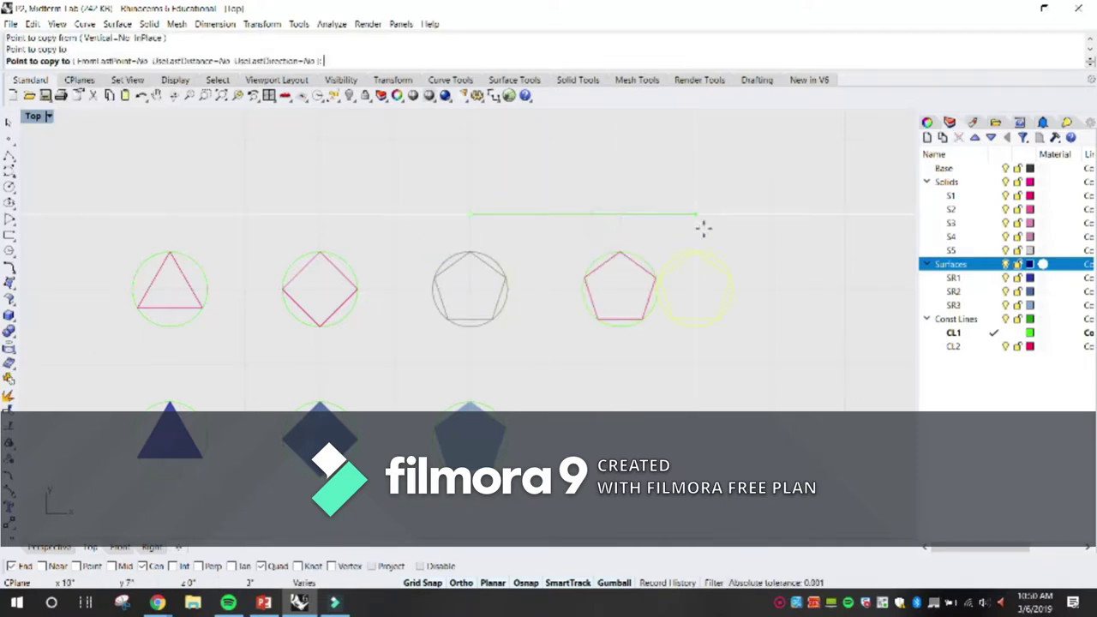
pyautogui.click(746, 235)
pyautogui.press('Return')
# Step: Compare the five-outline row with the matching row of finished solids in the Top view
pyautogui.scroll(-4, 551, 299)
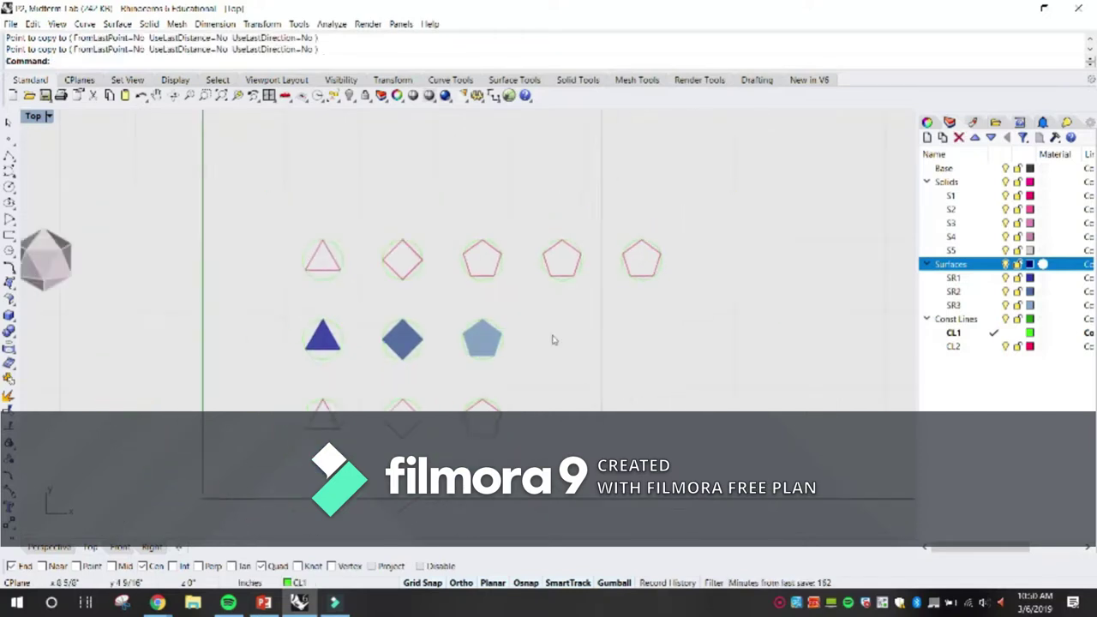
pyautogui.scroll(4, 508, 339)
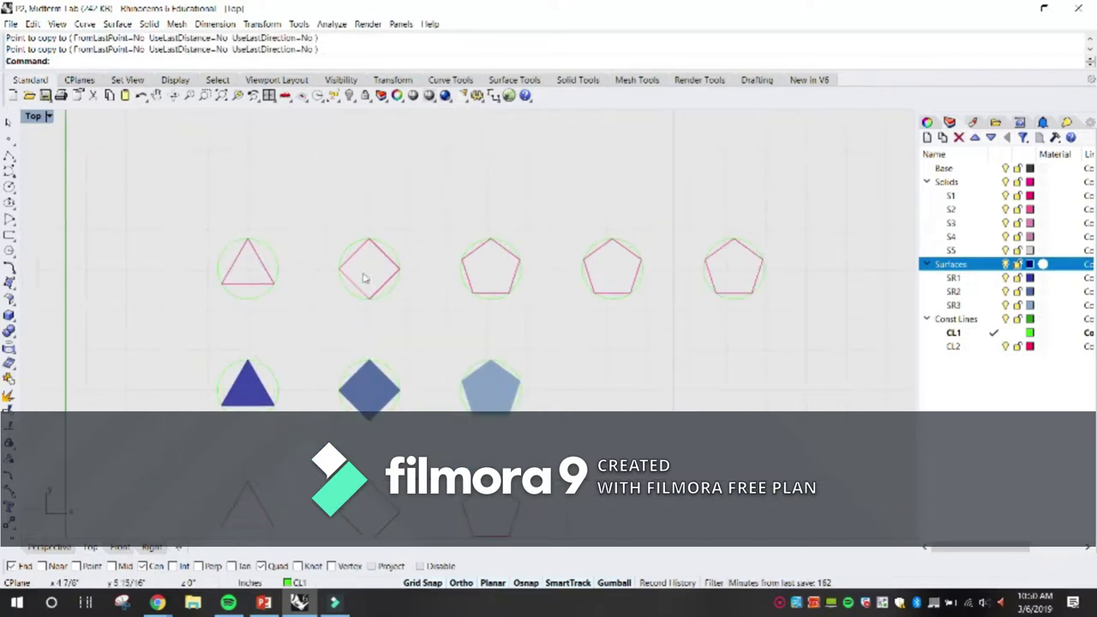
pyautogui.scroll(-2, 496, 285)
pyautogui.moveTo(602, 292); pyautogui.dragTo(531, 260, button='right')
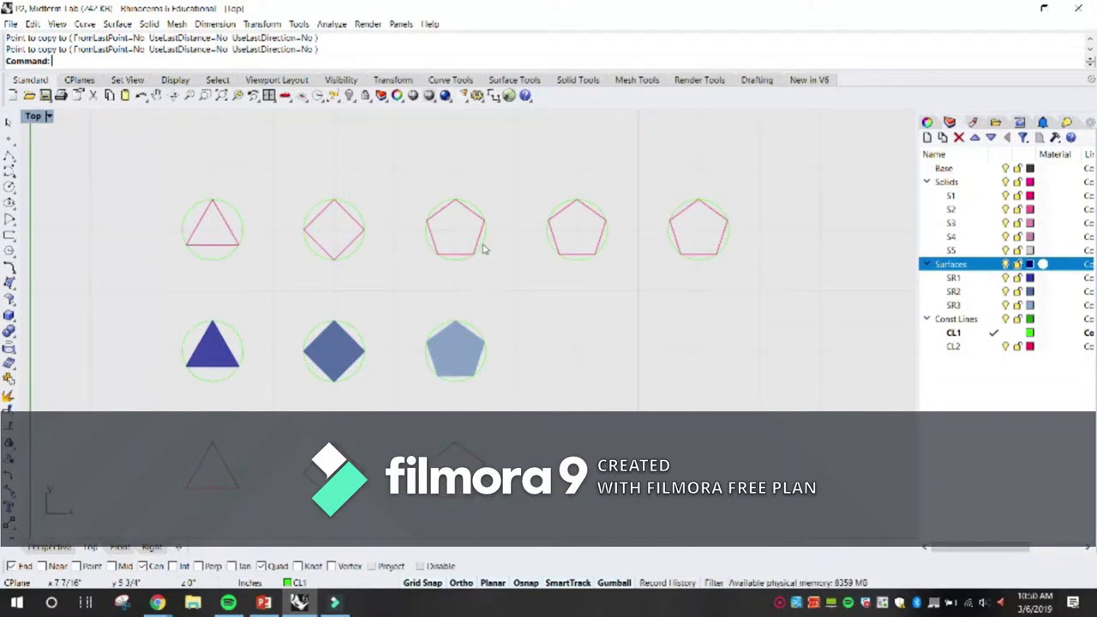
pyautogui.scroll(-12, 507, 257)
pyautogui.moveTo(308, 273); pyautogui.dragTo(341, 299, button='right')
pyautogui.scroll(9, 307, 282)
pyautogui.moveTo(411, 305); pyautogui.dragTo(350, 280, button='right')
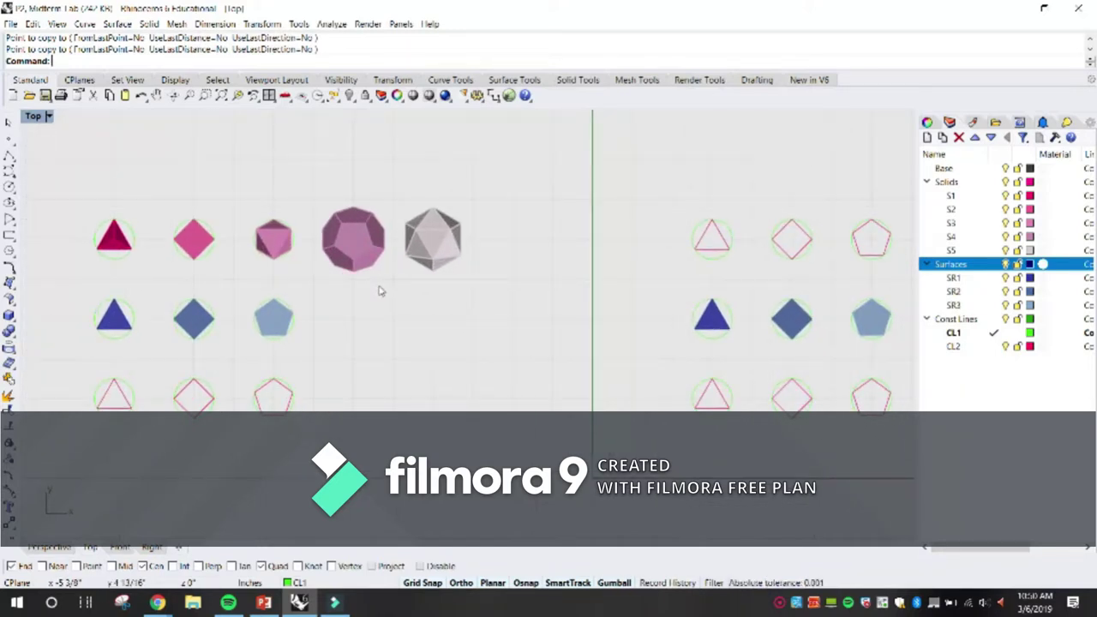
pyautogui.moveTo(630, 322); pyautogui.dragTo(301, 309, button='right')
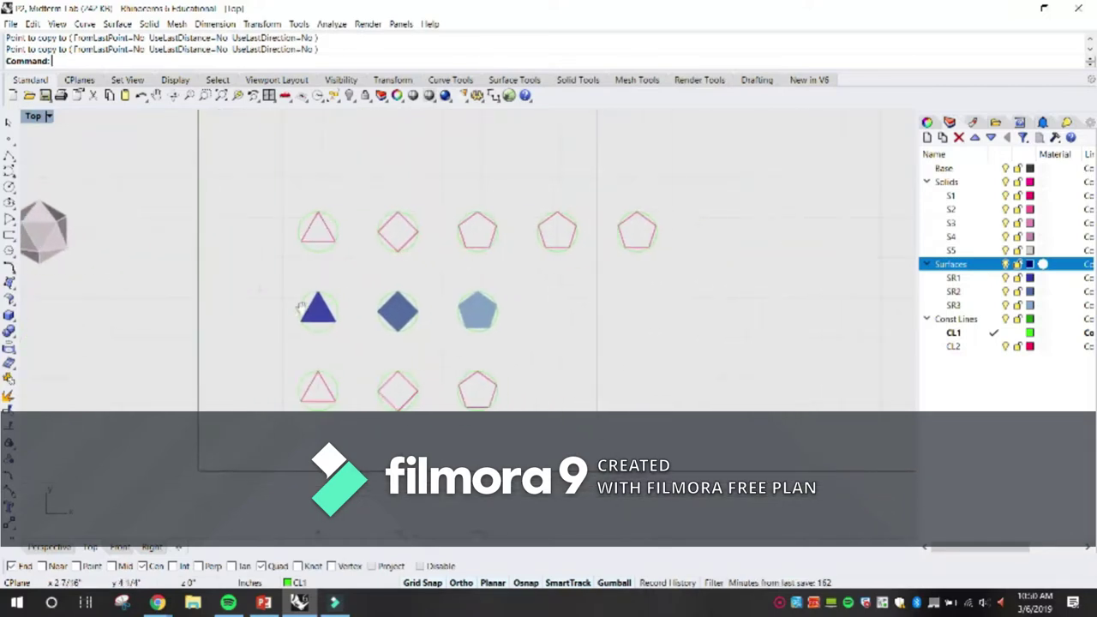
# Step: Check the outline rows in the Perspective view and return to the solids in the Top view
pyautogui.doubleClick(34, 116)
pyautogui.doubleClick(497, 117)
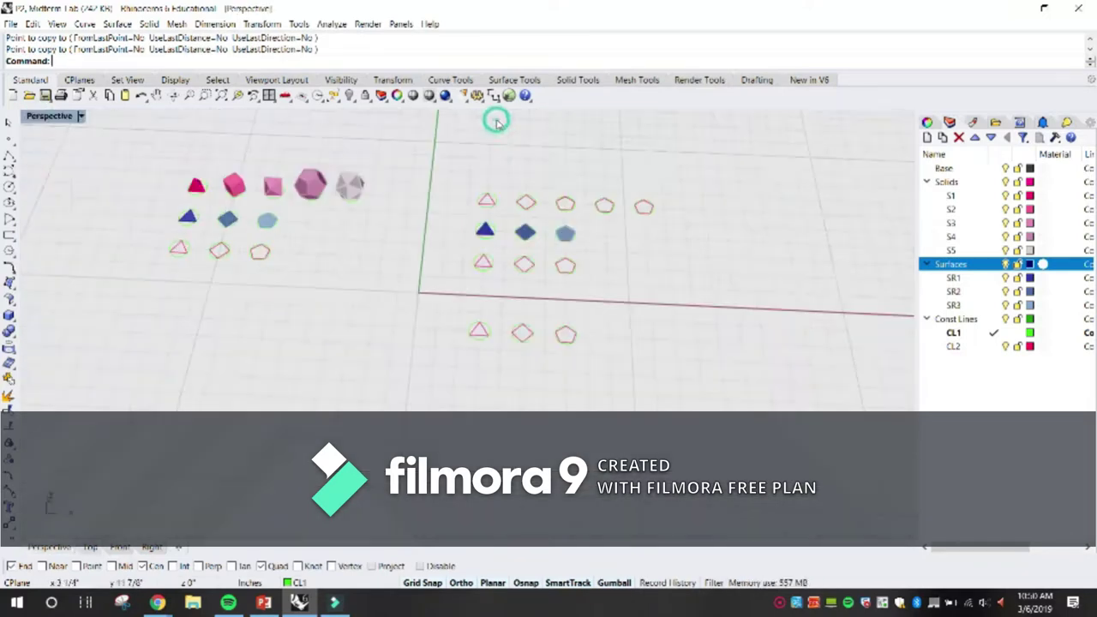
pyautogui.doubleClick(64, 120)
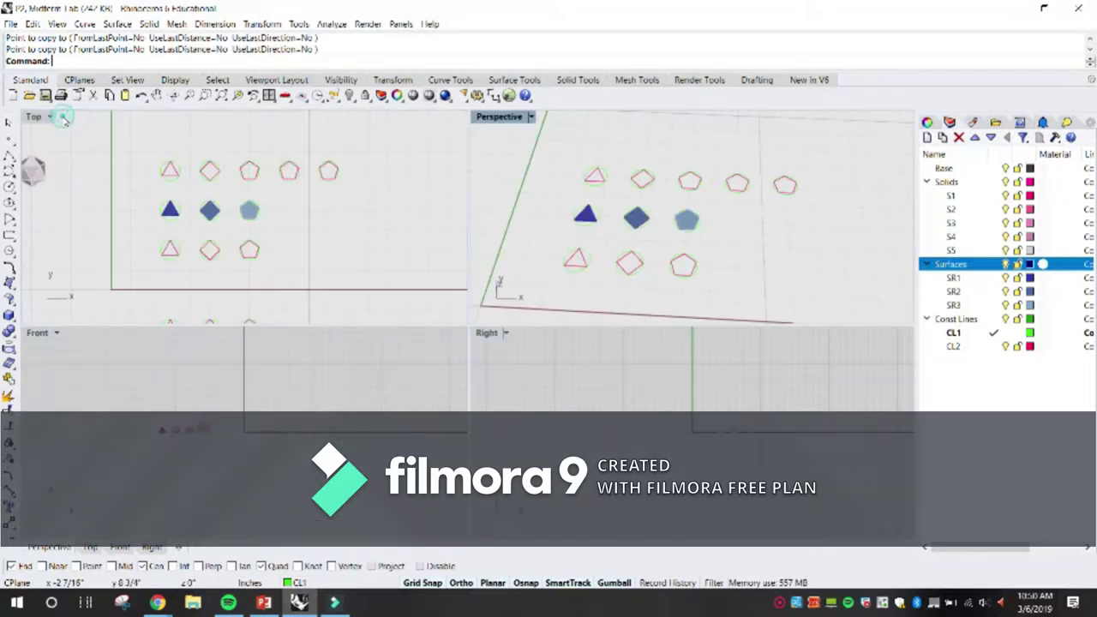
pyautogui.doubleClick(31, 118)
pyautogui.moveTo(522, 272); pyautogui.dragTo(595, 280, button='right')
pyautogui.scroll(-4, 605, 253)
pyautogui.scroll(4, 527, 200)
pyautogui.moveTo(446, 214); pyautogui.dragTo(632, 212, button='right')
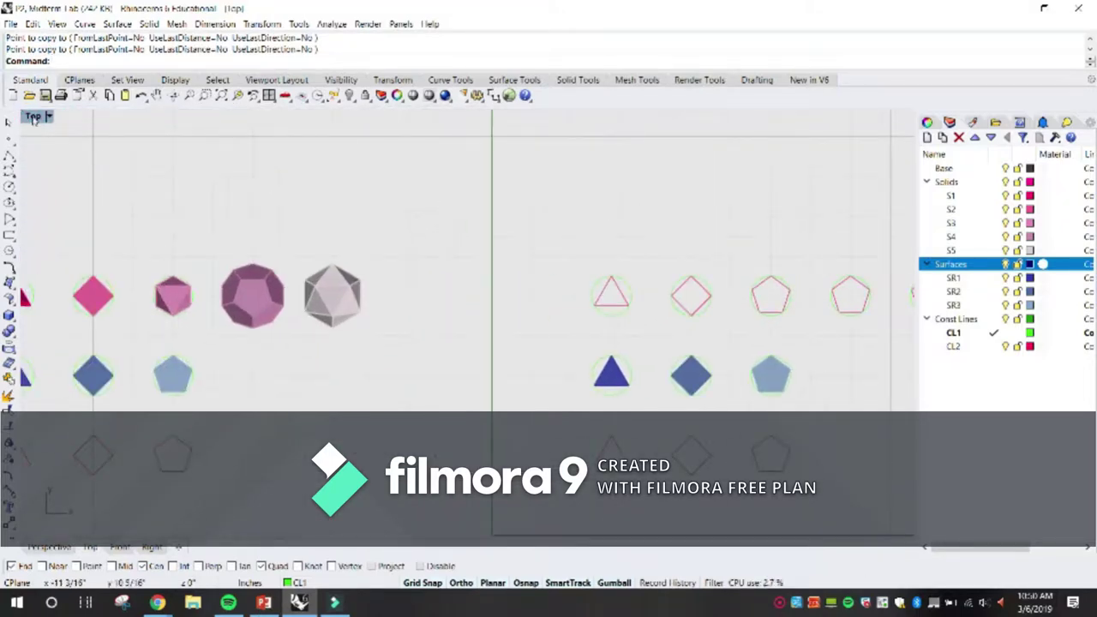
# Step: Examine the finished solids up close in the Perspective view and select the octahedron to inspect its base shape
pyautogui.doubleClick(32, 117)
pyautogui.doubleClick(495, 117)
pyautogui.scroll(-6, 588, 233)
pyautogui.scroll(7, 401, 221)
pyautogui.scroll(-4, 196, 229)
pyautogui.scroll(6, 148, 237)
pyautogui.moveTo(100, 247); pyautogui.dragTo(103, 226, button='right')
pyautogui.moveTo(97, 304)
pyautogui.mouseDown(button='right')
pyautogui.moveTo(117, 272)
pyautogui.moveTo(93, 292)
pyautogui.mouseUp(button='right')
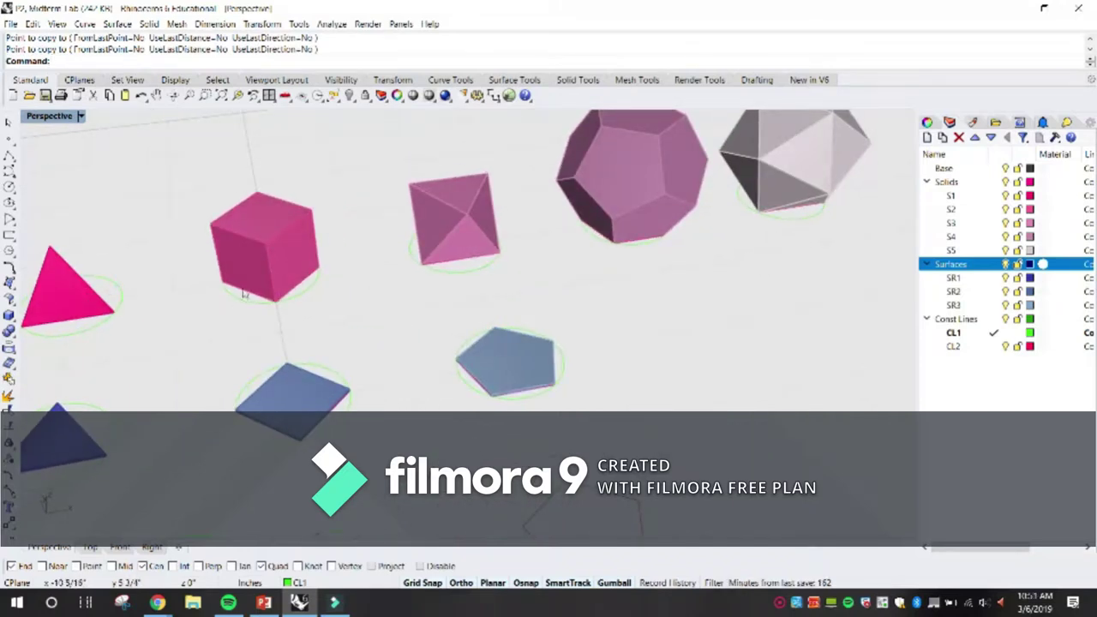
pyautogui.moveTo(499, 243); pyautogui.dragTo(406, 248, button='right')
pyautogui.click(469, 197)
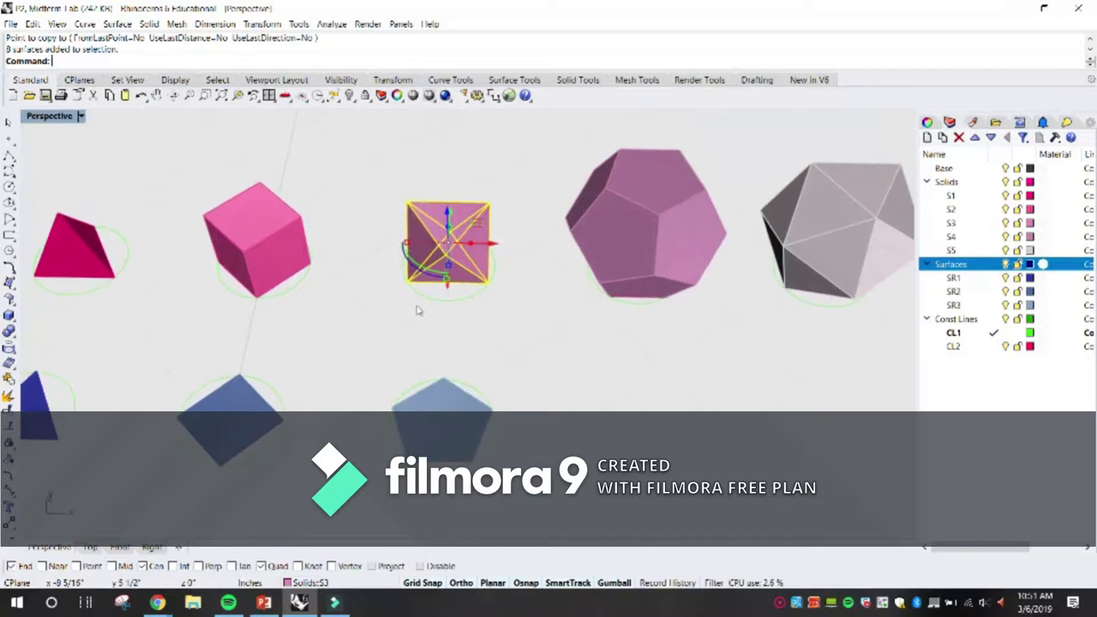
# Step: Delete the pentagon outline inside the third circle of the five-outline row, keeping its circle
pyautogui.scroll(-10, 370, 348)
pyautogui.scroll(18, 622, 333)
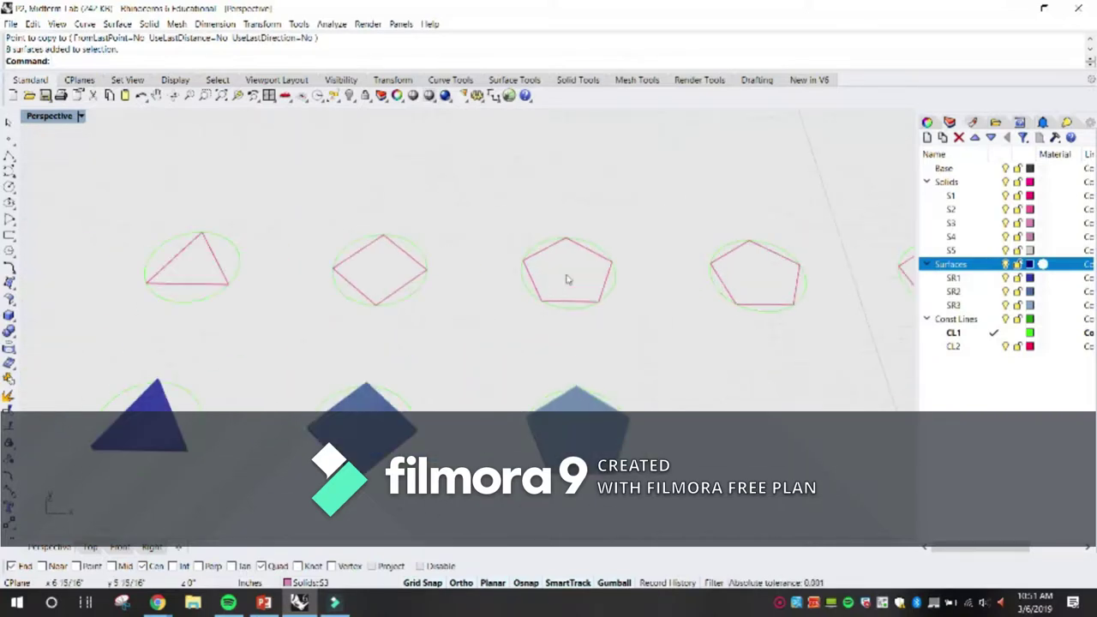
pyautogui.click(538, 236)
pyautogui.scroll(-7, 543, 242)
pyautogui.scroll(2, 628, 178)
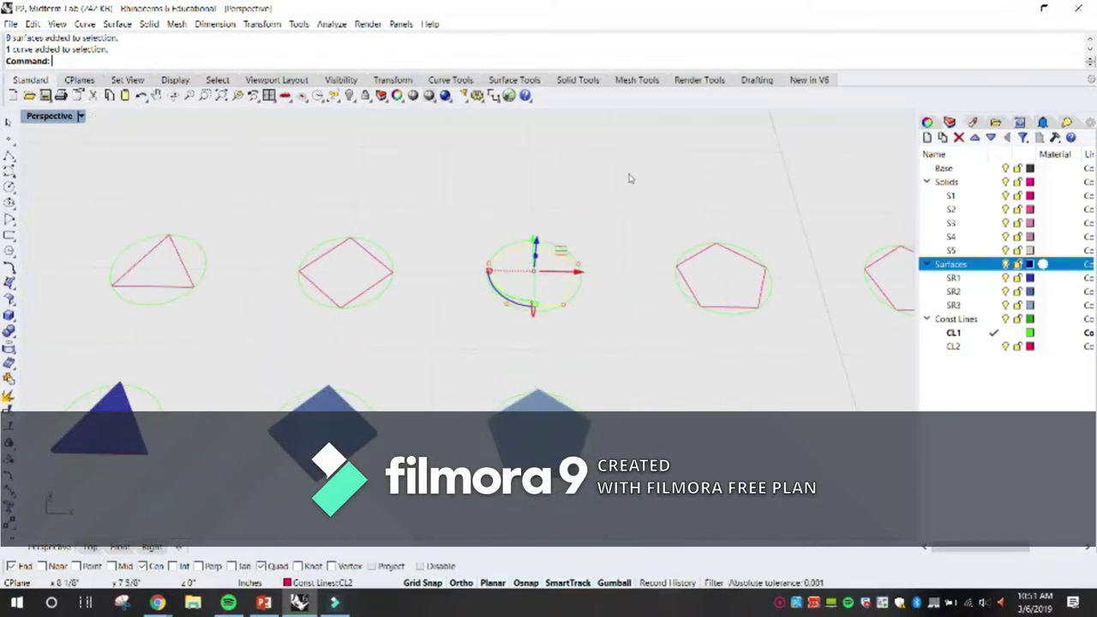
pyautogui.press('Delete')
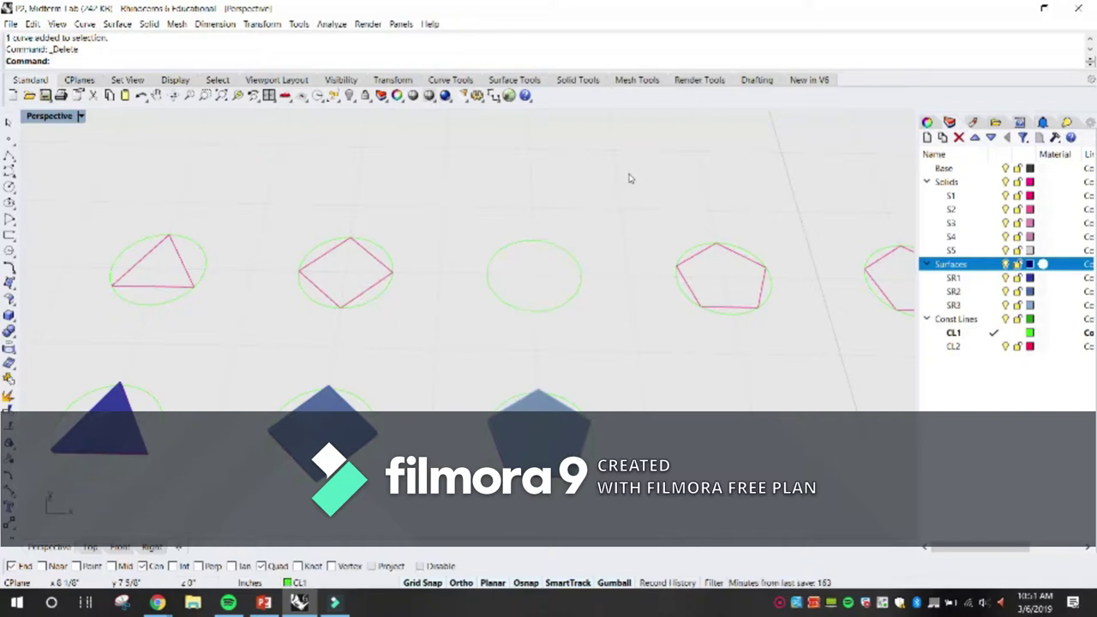
# Step: Copy the first circle's triangle outline from its apex to the upper quadrant of the empty third circle, 4 inches along
pyautogui.write('Copy')
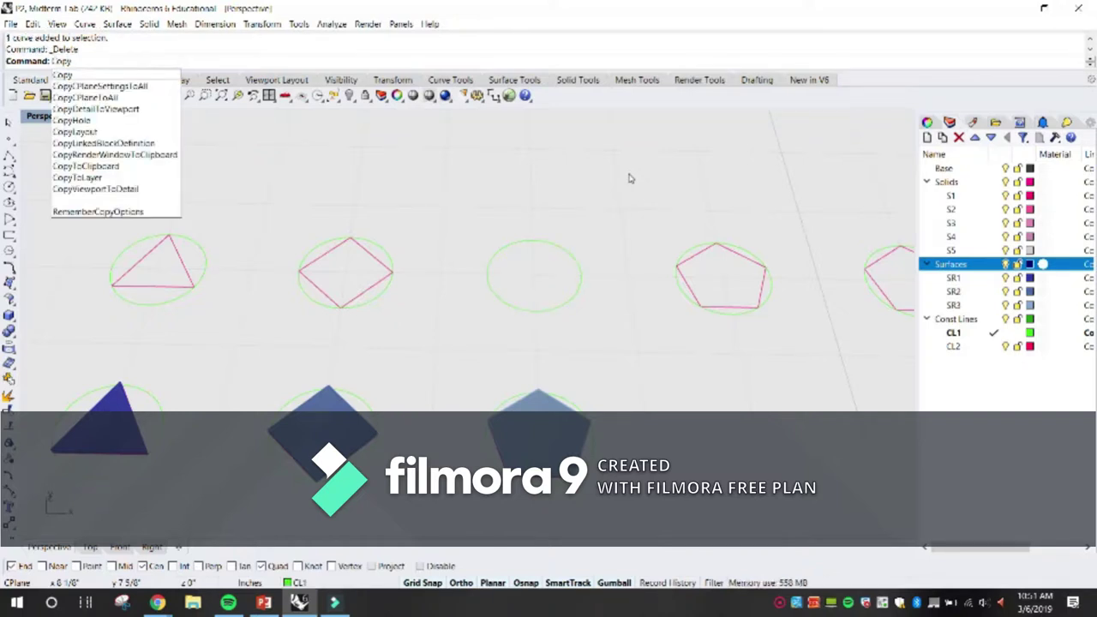
pyautogui.press('Return')
pyautogui.click(157, 245)
pyautogui.press('Return')
pyautogui.click(167, 233)
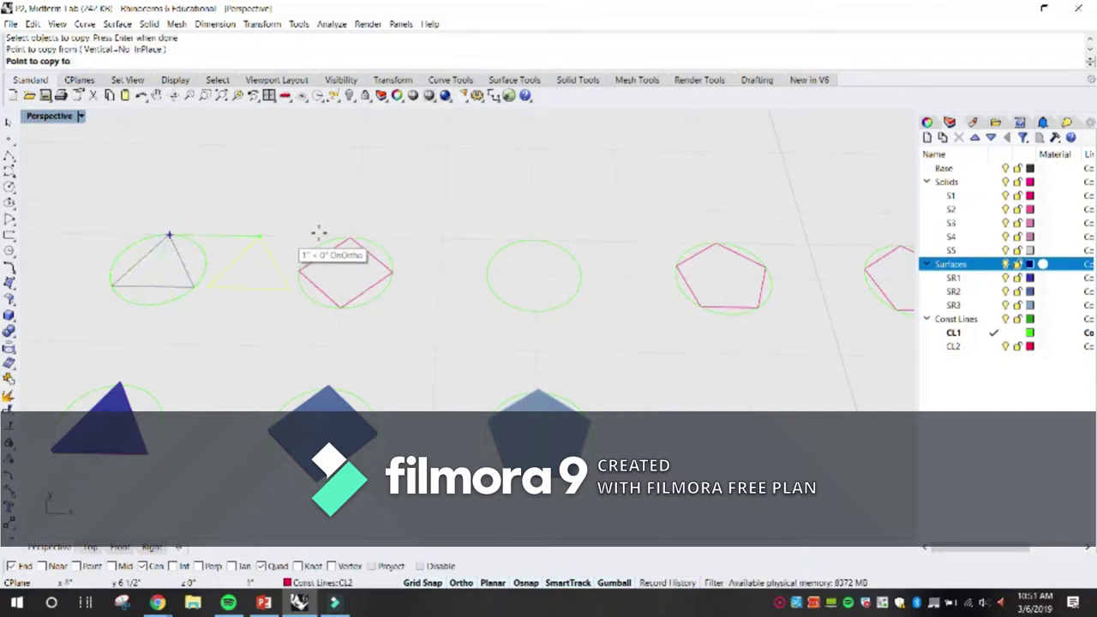
pyautogui.click(525, 229)
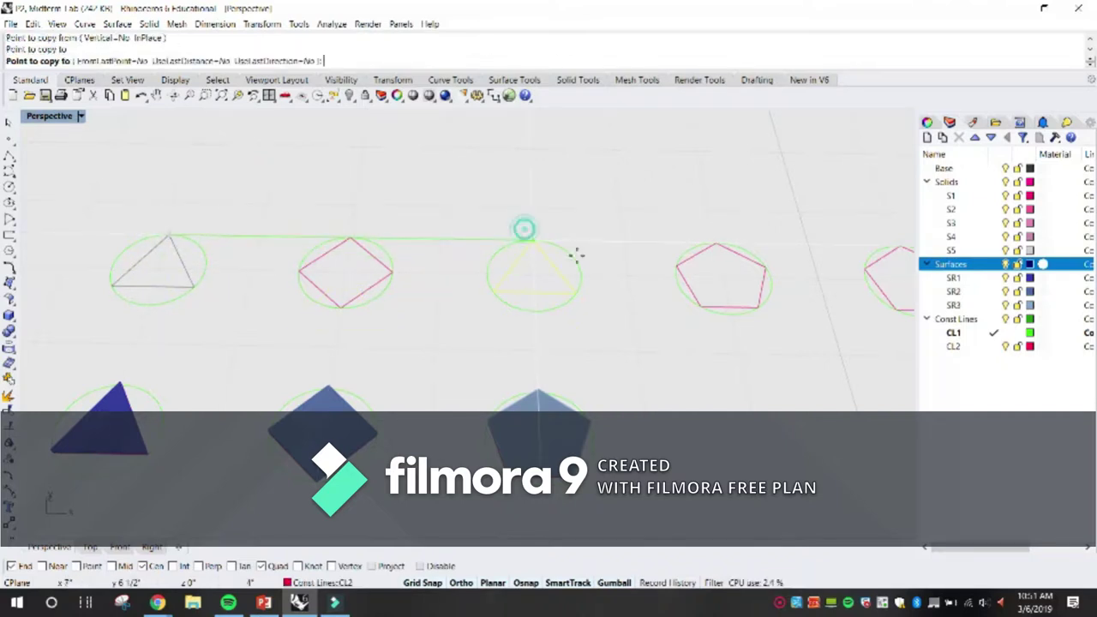
pyautogui.press('Return')
# Step: Select the dodecahedron and compare it and the neighbouring icosahedron with the fourth and fifth outlines of the new row
pyautogui.scroll(-5, 421, 313)
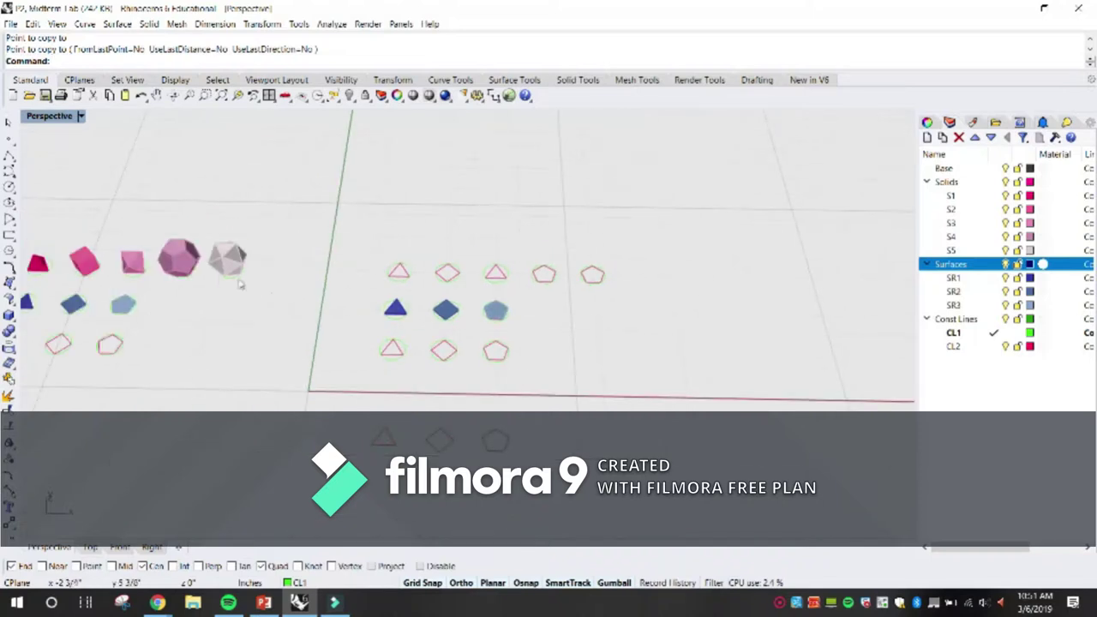
pyautogui.scroll(10, 188, 271)
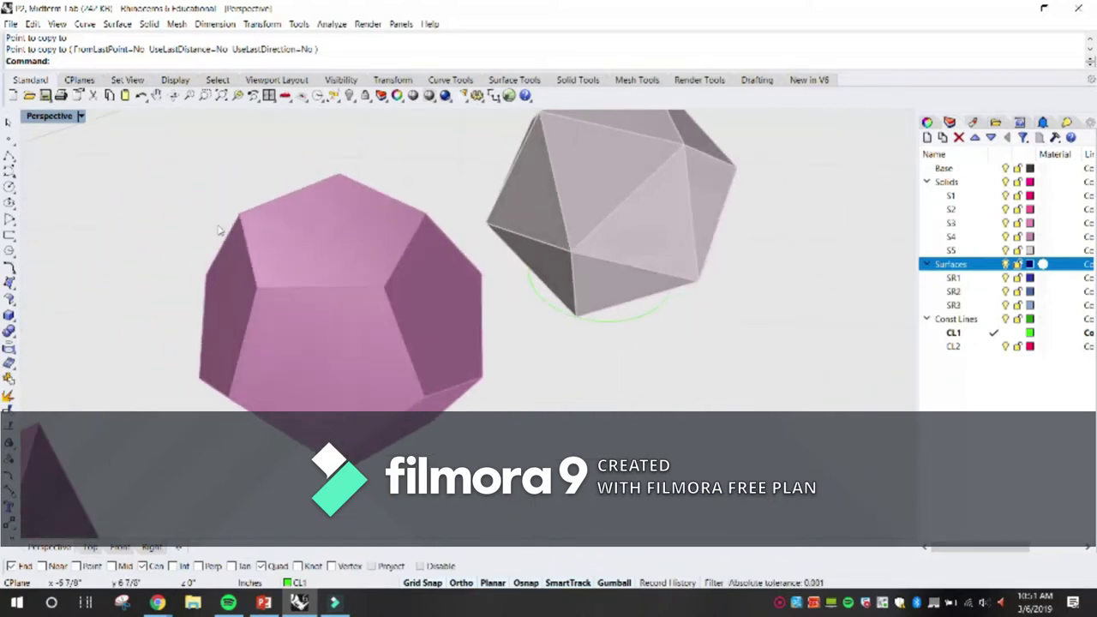
pyautogui.click(264, 232)
pyautogui.moveTo(264, 231); pyautogui.dragTo(294, 243, button='right')
pyautogui.scroll(-8, 293, 244)
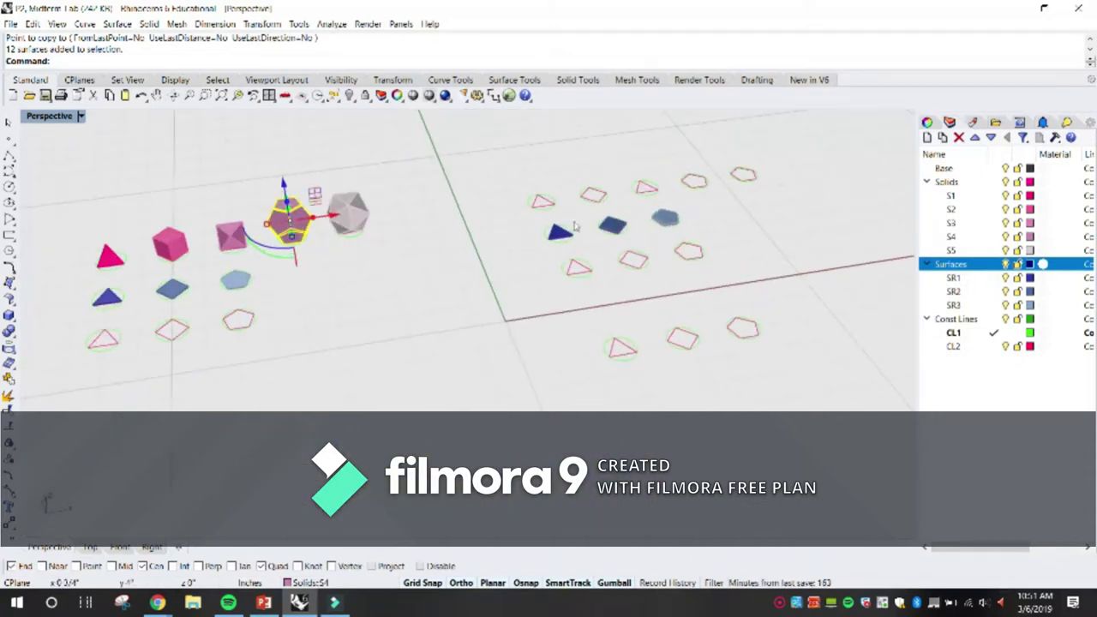
pyautogui.scroll(12, 306, 203)
pyautogui.moveTo(306, 208); pyautogui.dragTo(355, 232, button='right')
pyautogui.scroll(-10, 352, 232)
pyautogui.scroll(12, 649, 156)
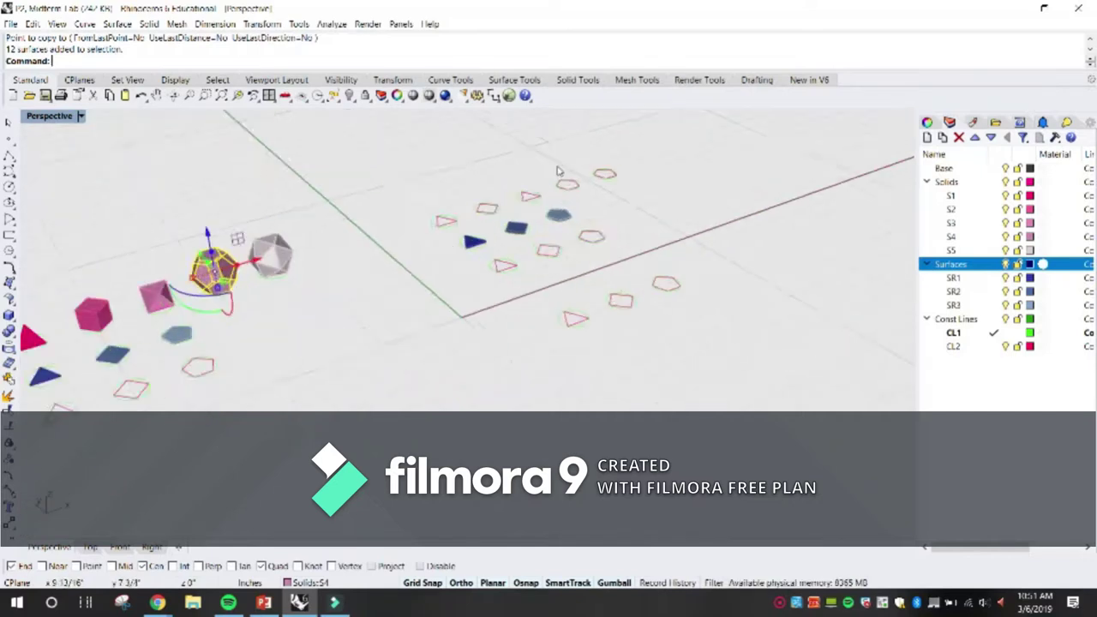
pyautogui.scroll(-8, 570, 219)
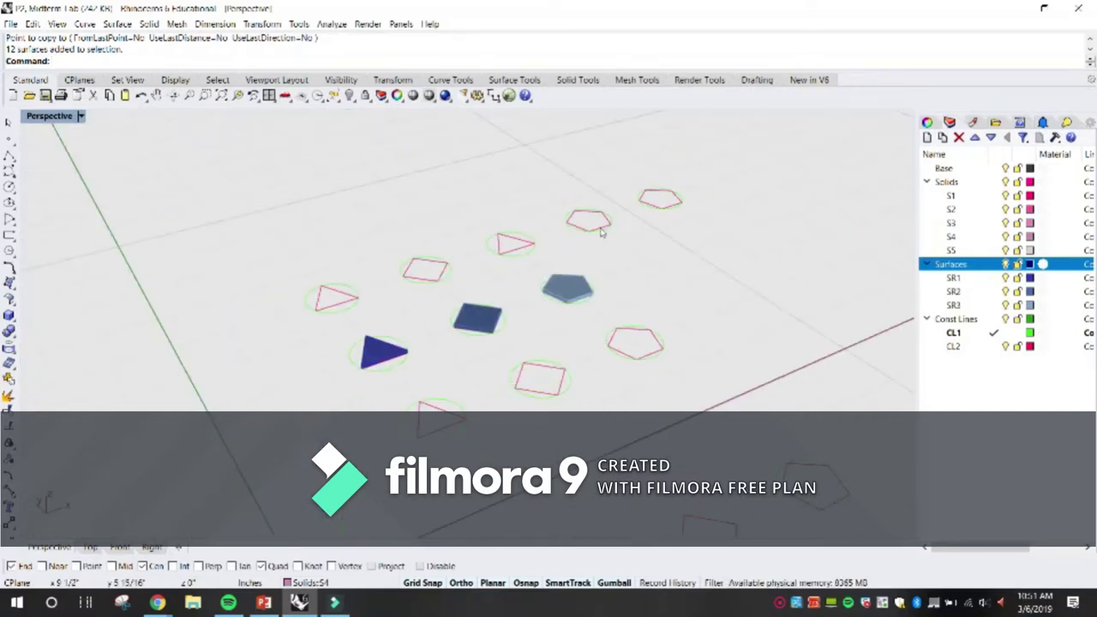
# Step: Select the icosahedron and examine its base shape up close
pyautogui.scroll(6, 367, 290)
pyautogui.scroll(4, 367, 289)
pyautogui.click(367, 290)
pyautogui.moveTo(367, 290); pyautogui.dragTo(292, 334, button='right')
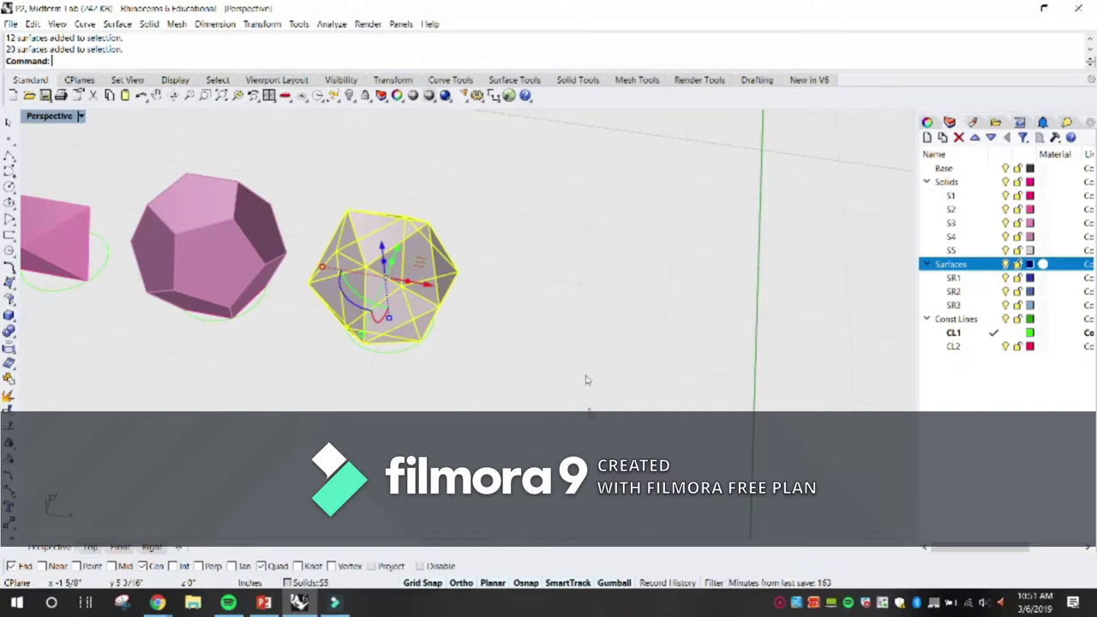
# Step: Delete the pentagon outline inside the fifth circle of the five-outline row, keeping its circle
pyautogui.scroll(-5, 525, 328)
pyautogui.scroll(8, 526, 328)
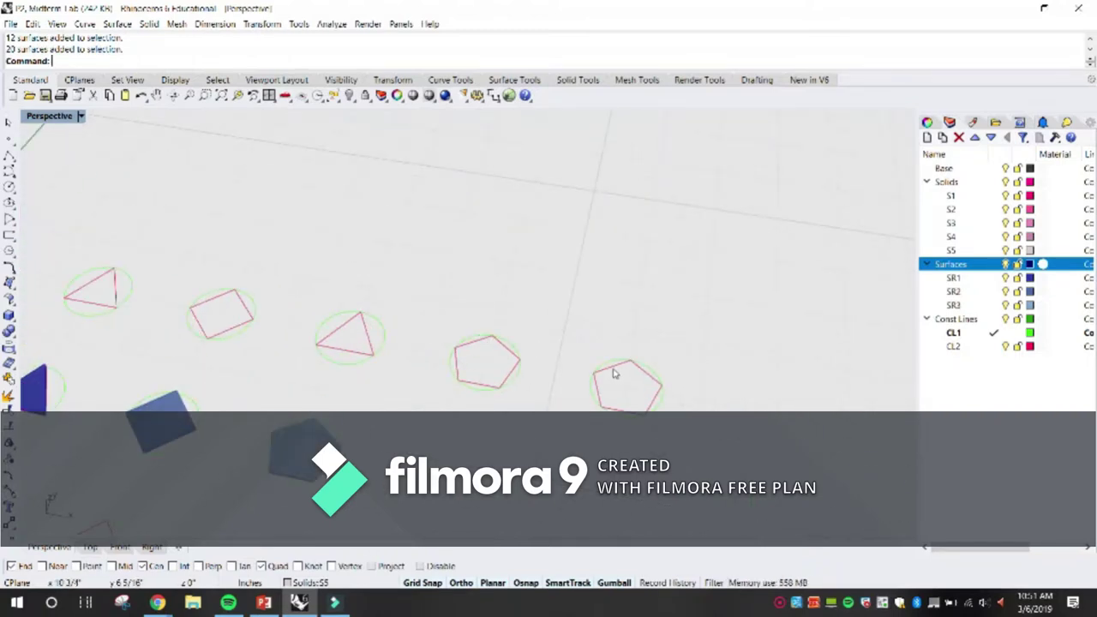
pyautogui.click(614, 374)
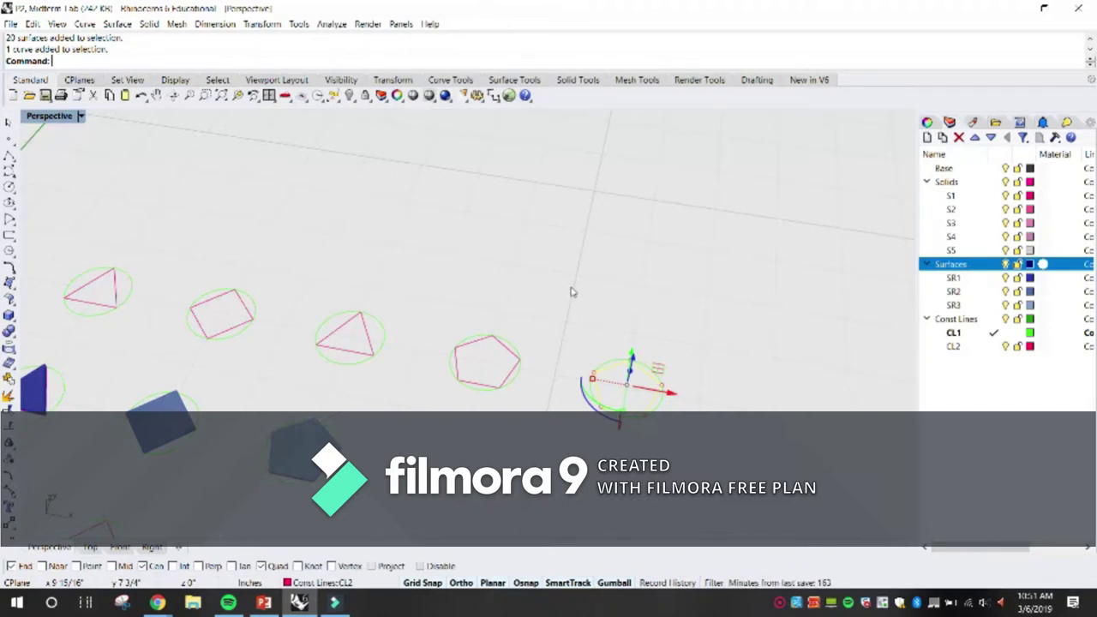
pyautogui.press('Delete')
# Step: Try to copy the third circle's triangle outline from its apex to the upper quadrant of the empty fifth circle
pyautogui.press('Return')
pyautogui.click(359, 322)
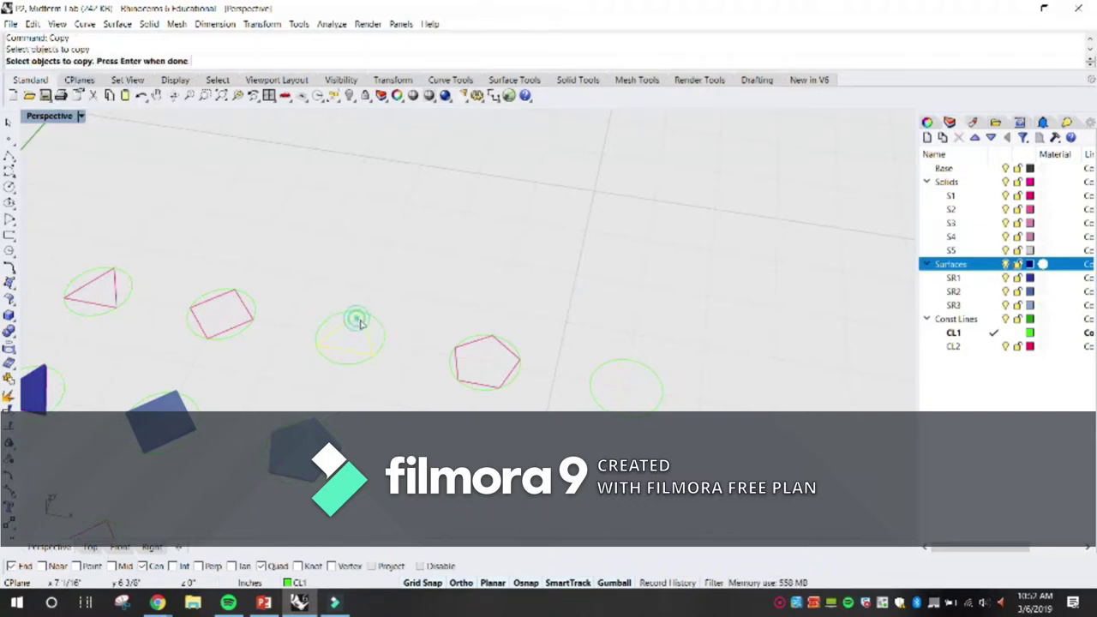
pyautogui.scroll(6, 360, 322)
pyautogui.press('Return')
pyautogui.click(358, 303)
pyautogui.scroll(-10, 358, 303)
pyautogui.scroll(6, 506, 324)
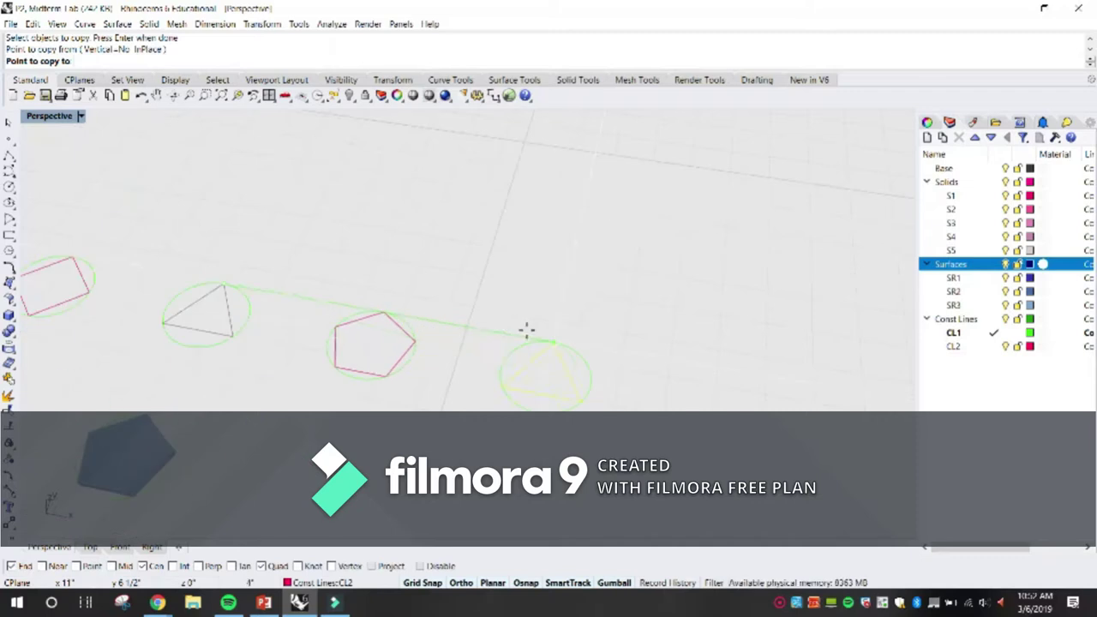
pyautogui.click(537, 335)
pyautogui.press('Return')
# Step: Delete the misplaced triangle copy at the fifth circle of the five-outline row
pyautogui.scroll(-12, 537, 338)
pyautogui.scroll(6, 376, 371)
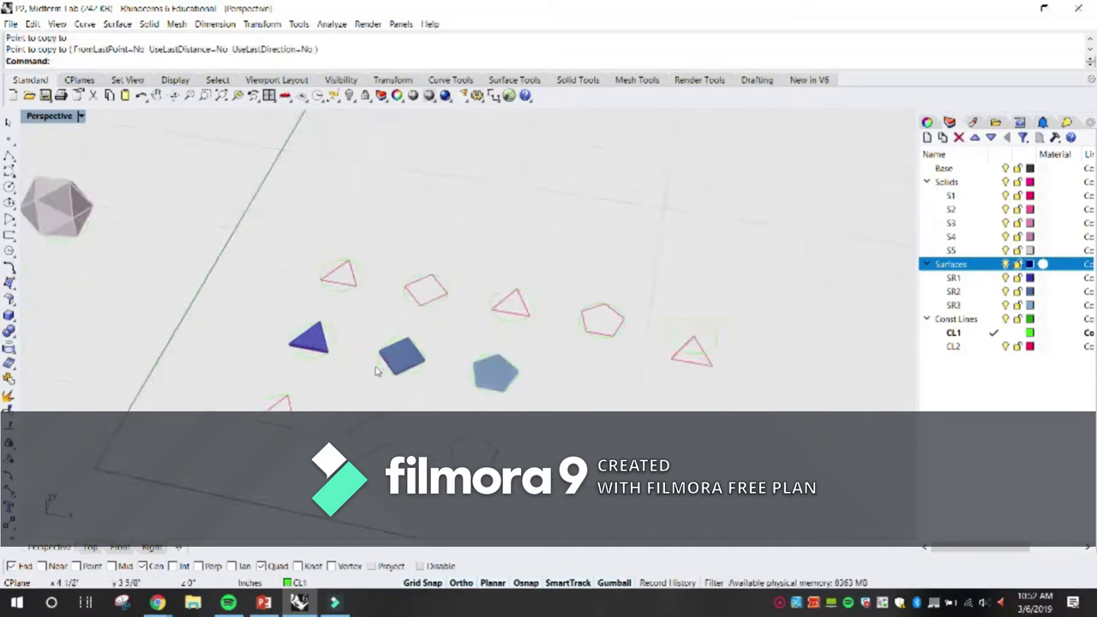
pyautogui.scroll(2, 374, 370)
pyautogui.scroll(-2, 302, 319)
pyautogui.scroll(-4, 301, 320)
pyautogui.scroll(7, 549, 330)
pyautogui.click(536, 339)
pyautogui.scroll(2, 531, 325)
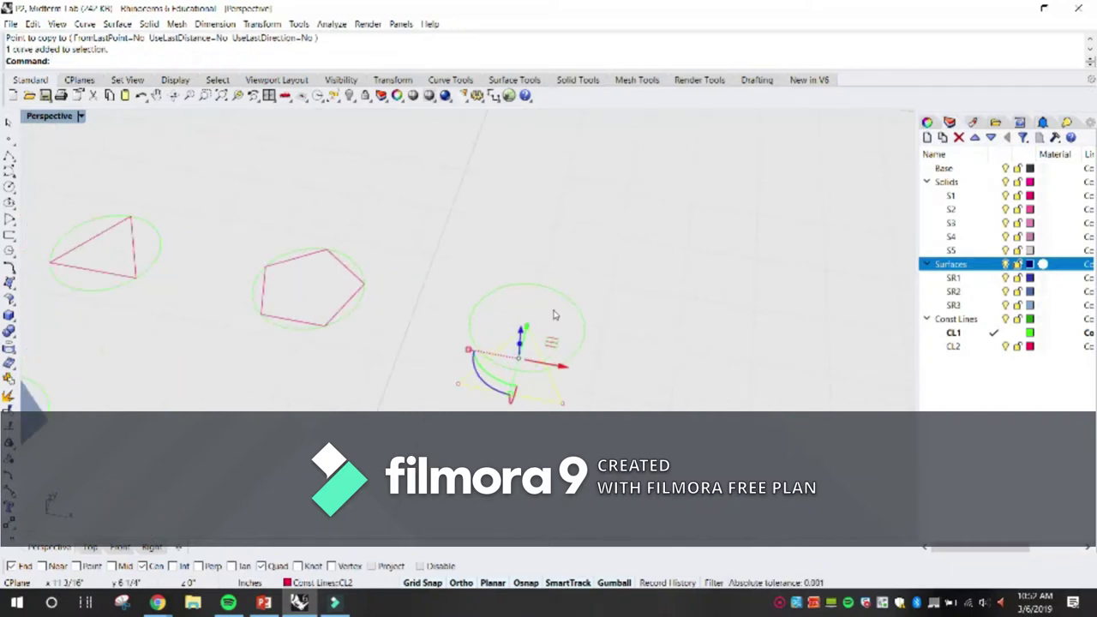
pyautogui.press('Delete')
# Step: Copy the third circle's triangle outline from that circle's center to the center of the empty fifth circle, 4 inches along
pyautogui.write('copy')
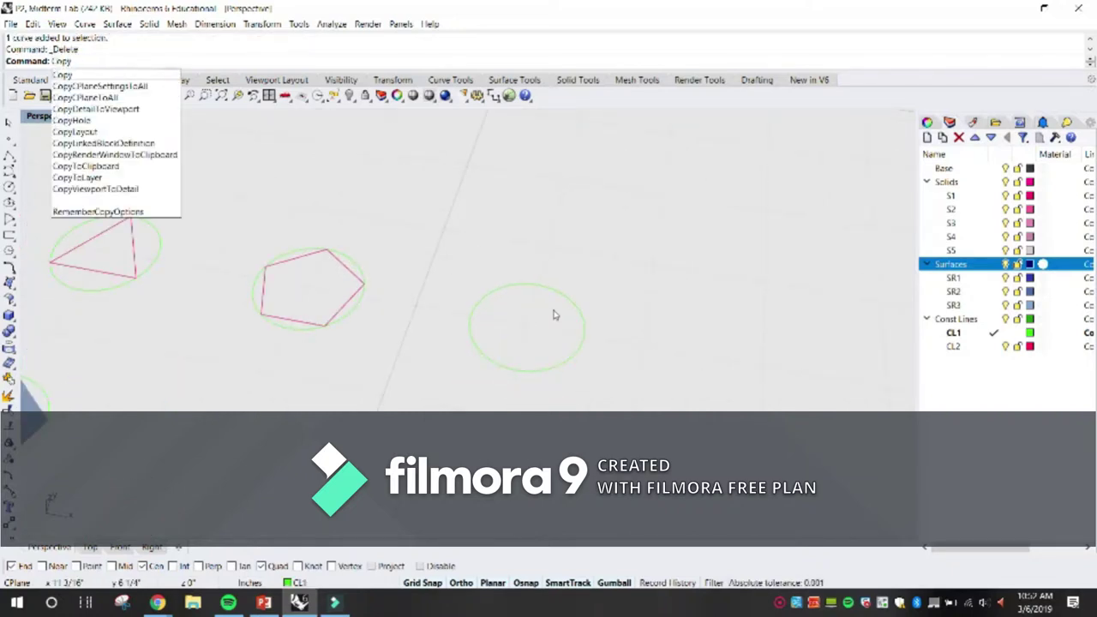
pyautogui.press('Return')
pyautogui.scroll(-2, 236, 296)
pyautogui.scroll(2, 177, 275)
pyautogui.press('Return')
pyautogui.click(163, 260)
pyautogui.click(613, 334)
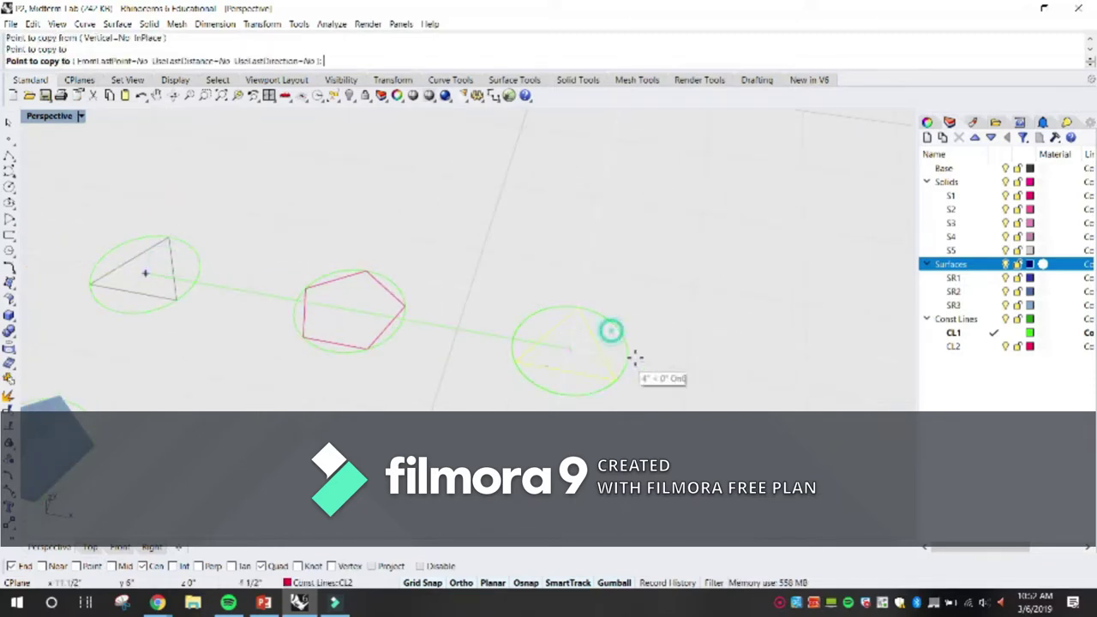
pyautogui.press('Return')
# Step: Compare the row of five base outlines with the finished solids, examining the tetrahedron, cube and octahedron up close
pyautogui.scroll(-5, 600, 343)
pyautogui.scroll(2, 493, 314)
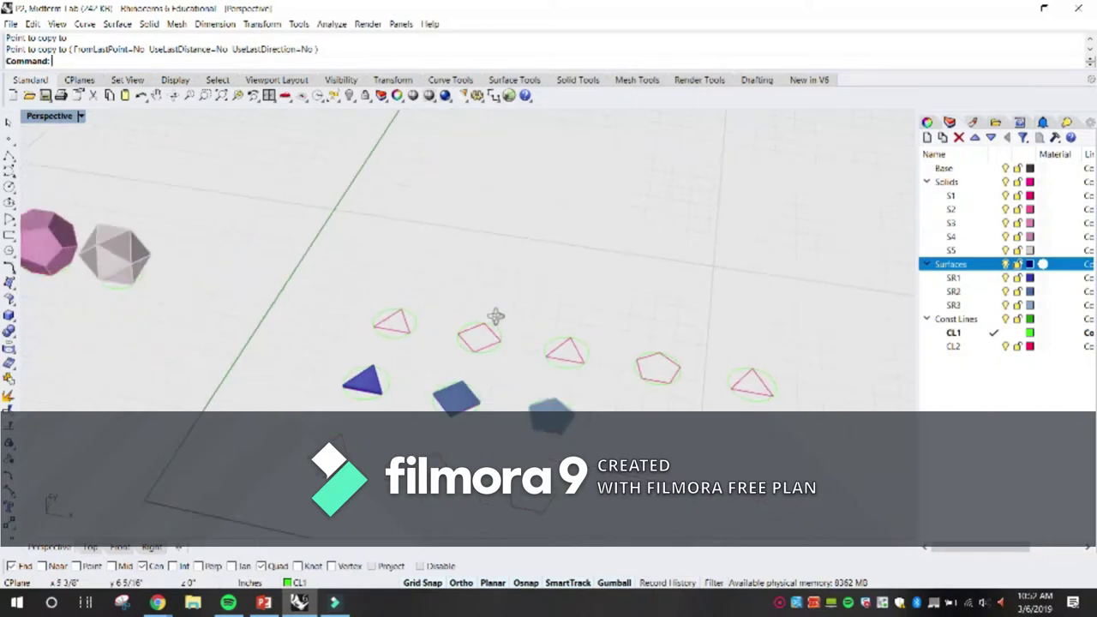
pyautogui.scroll(-2, 493, 314)
pyautogui.scroll(2, 543, 336)
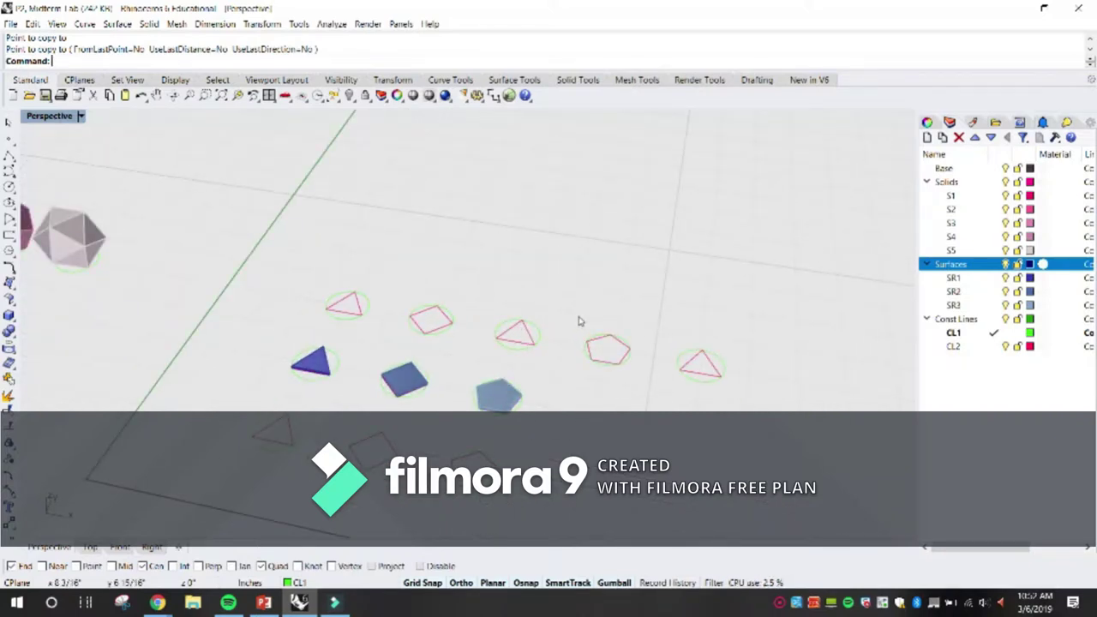
pyautogui.scroll(-5, 404, 307)
pyautogui.scroll(5, 343, 287)
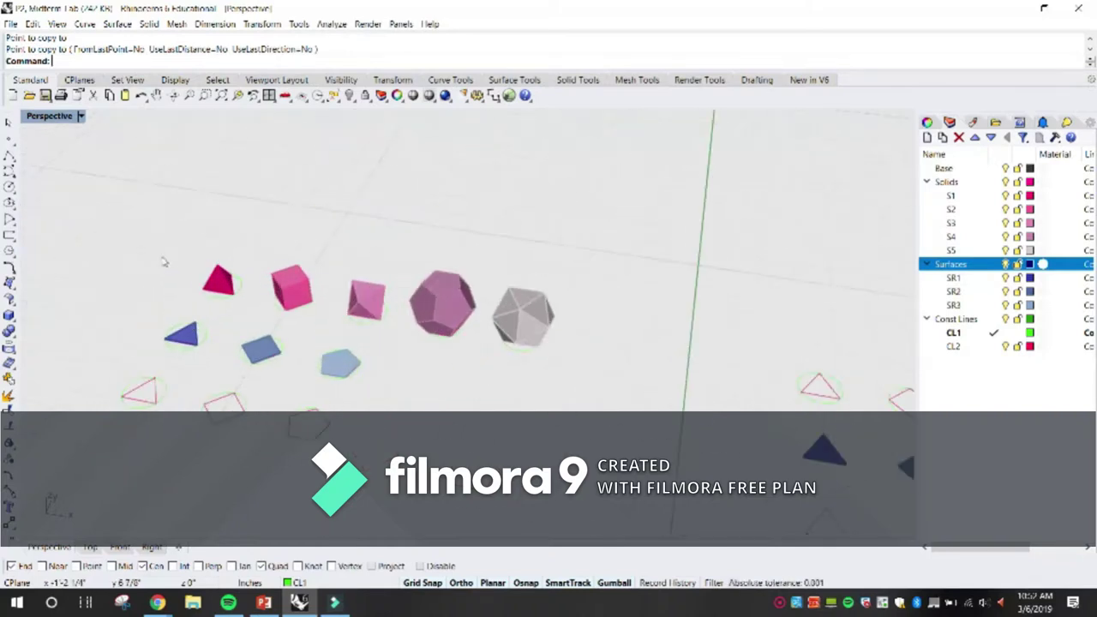
pyautogui.scroll(-3, 343, 287)
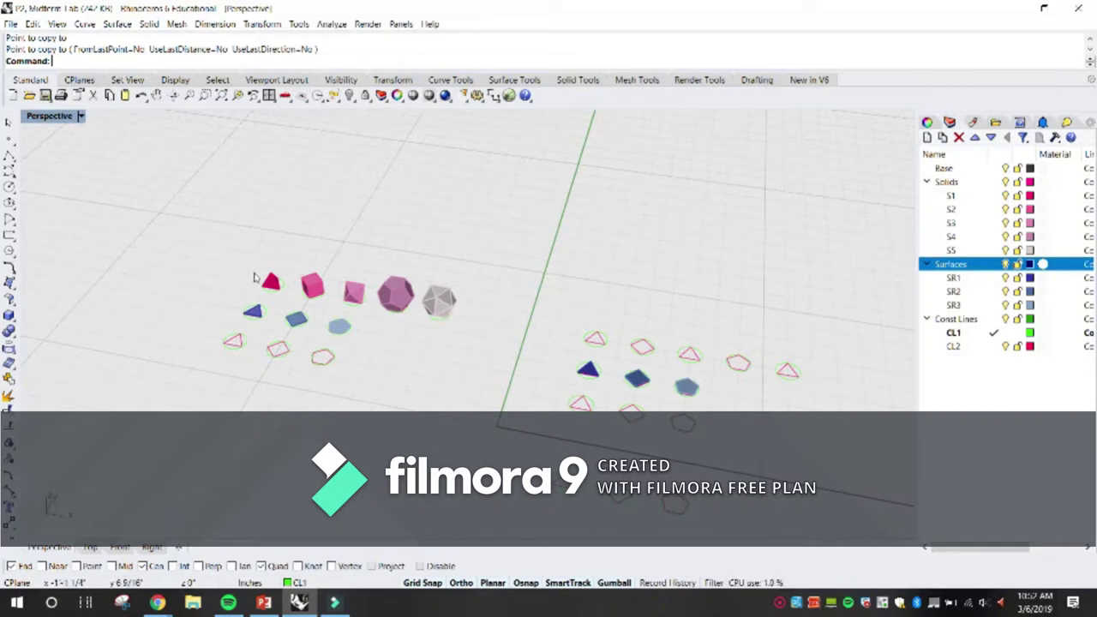
pyautogui.scroll(6, 257, 278)
pyautogui.scroll(3, 317, 302)
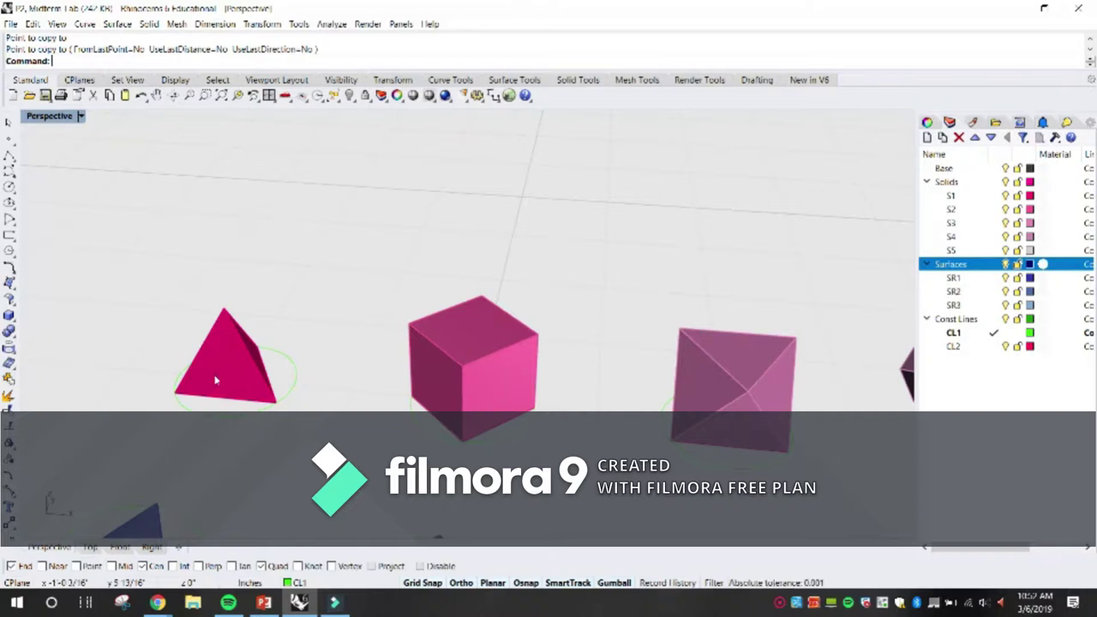
pyautogui.scroll(-2, 197, 351)
pyautogui.scroll(-5, 197, 351)
pyautogui.scroll(5, 396, 350)
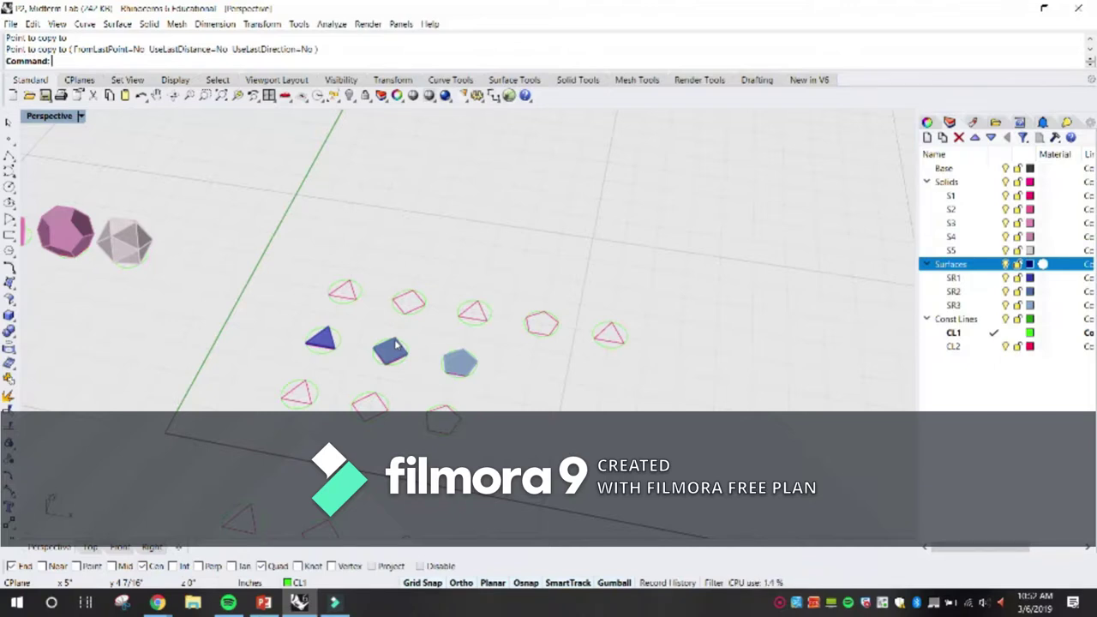
# Step: Start the Polyhedron command to open its library of solids
pyautogui.write('olygon')
pyautogui.press('Escape')
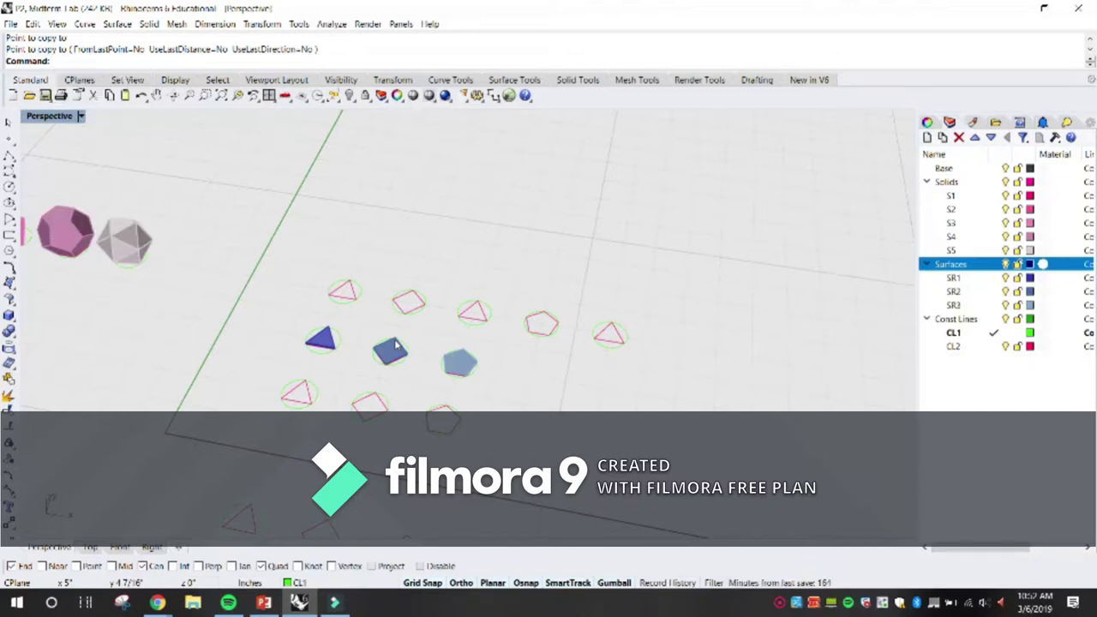
pyautogui.write('pygon')
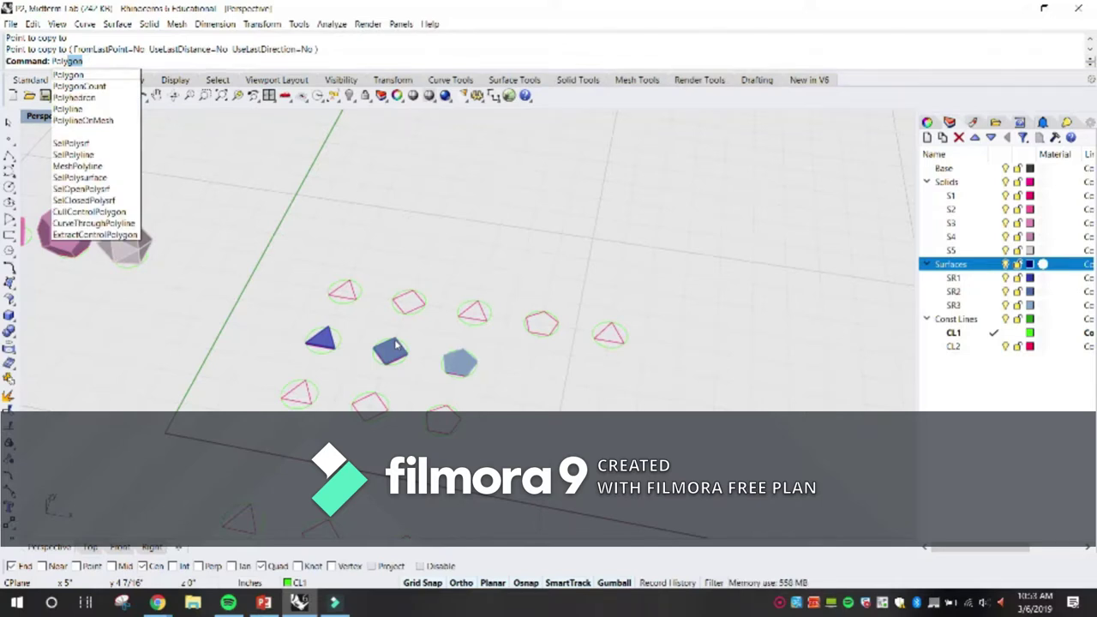
pyautogui.press('Down')
pyautogui.press('Down')
pyautogui.press('Down')
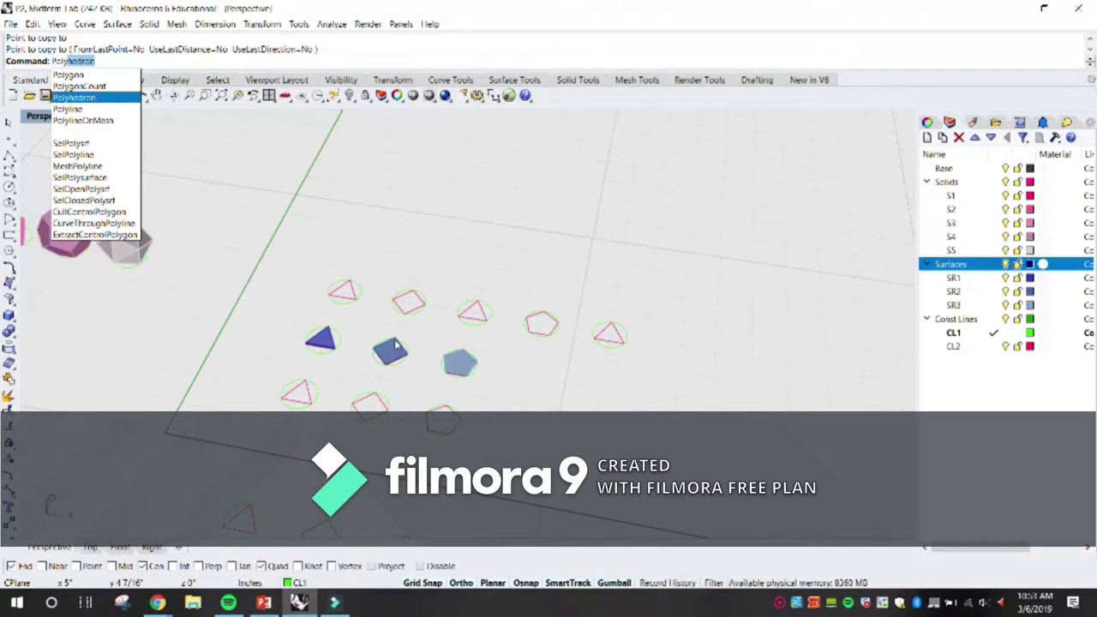
pyautogui.press('Return')
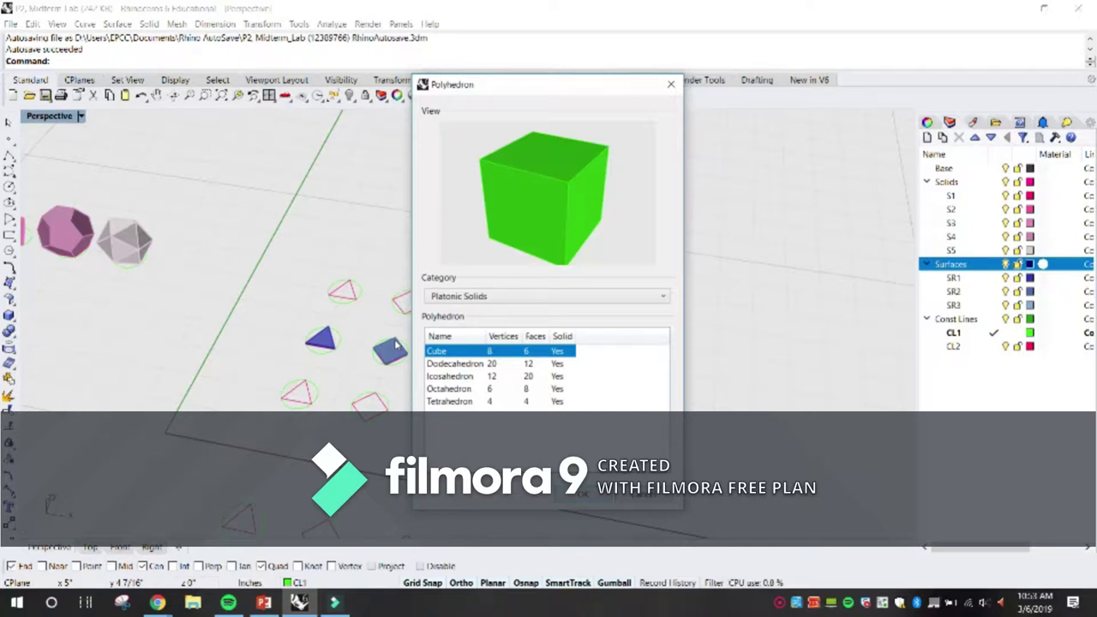
# Step: Set the polyhedron category to All and move the Polyhedron dialog higher to show its full list
pyautogui.click(512, 297)
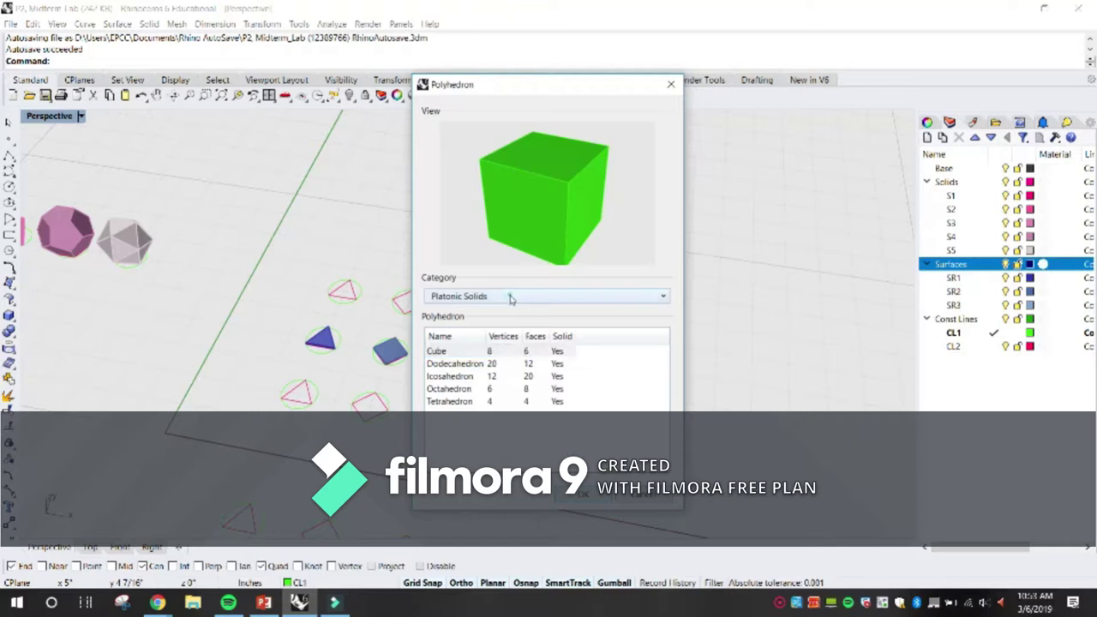
pyautogui.scroll(5, 543, 355)
pyautogui.click(526, 312)
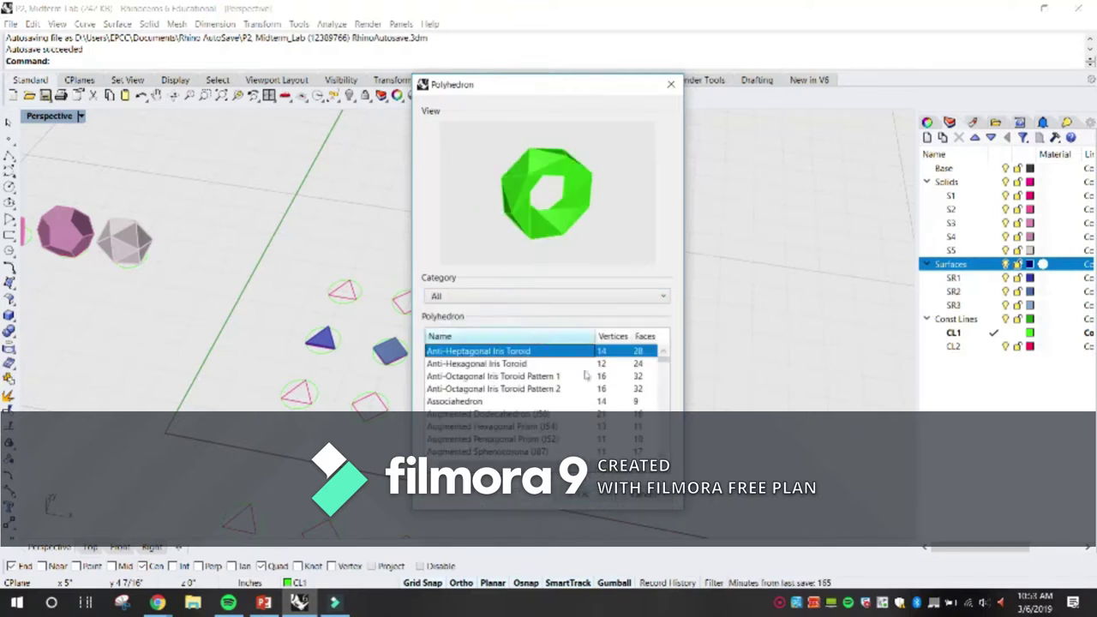
pyautogui.moveTo(483, 90); pyautogui.dragTo(471, 44)
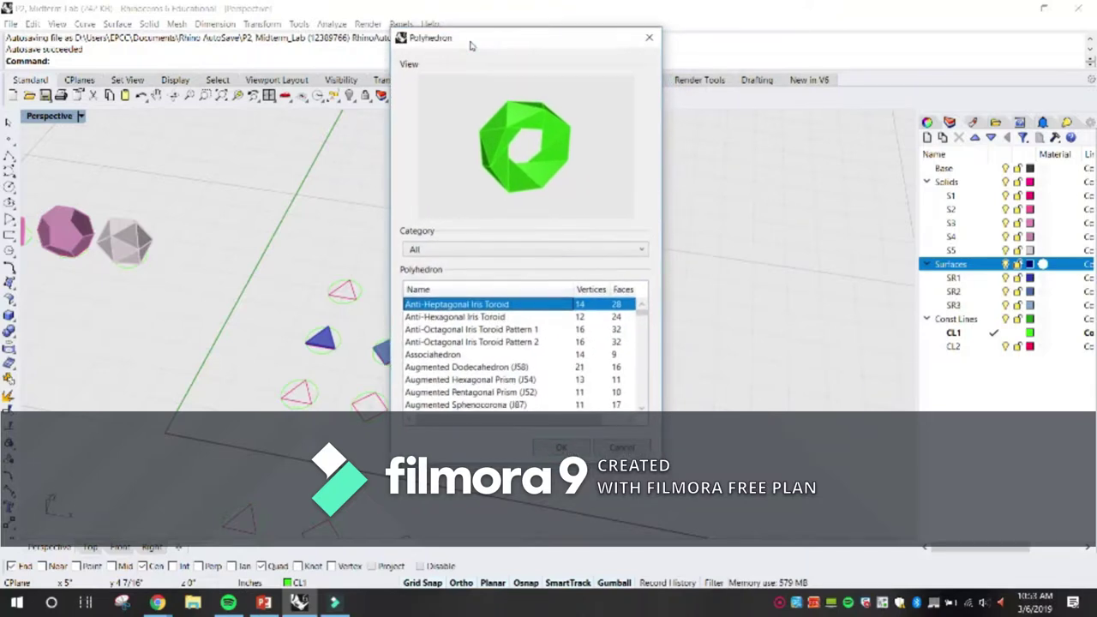
pyautogui.scroll(-3, 431, 311)
pyautogui.scroll(3, 428, 326)
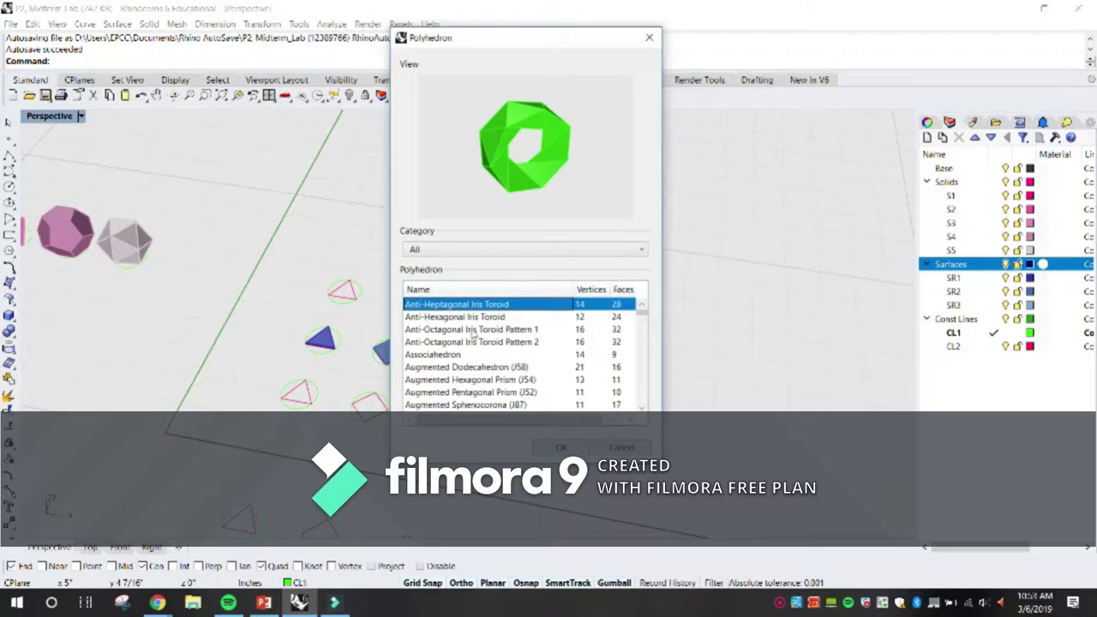
# Step: Preview the polyhedra one after another, from Anti-Hexagonal Iris Toroid through the augmented solids to Augmented Truncated Dodecahedron (J68)
pyautogui.click(478, 318)
pyautogui.click(475, 331)
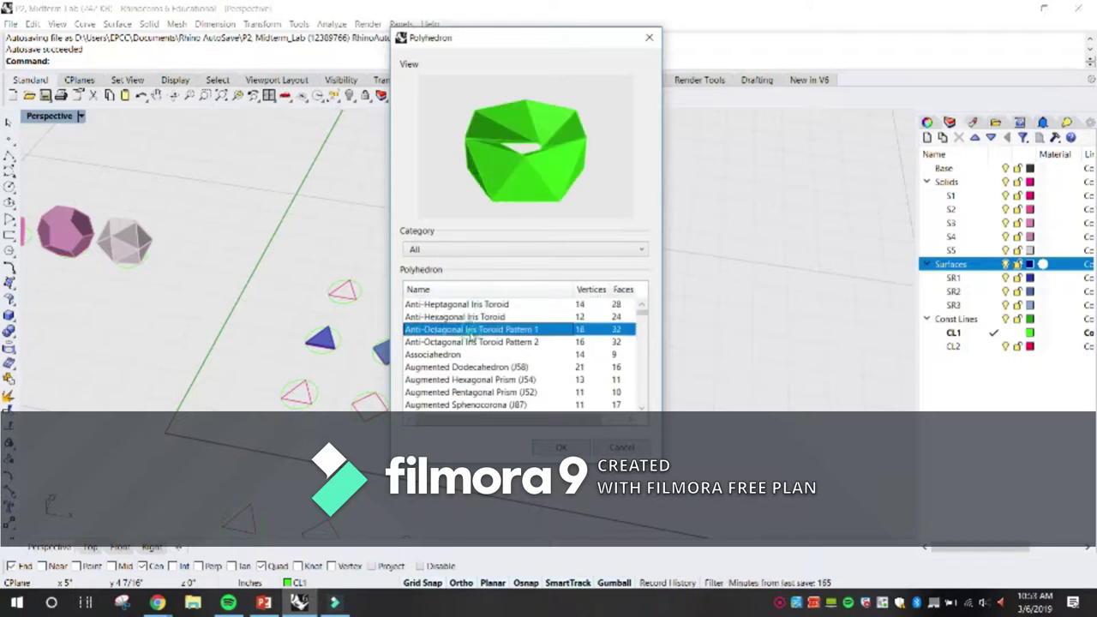
pyautogui.press('Down')
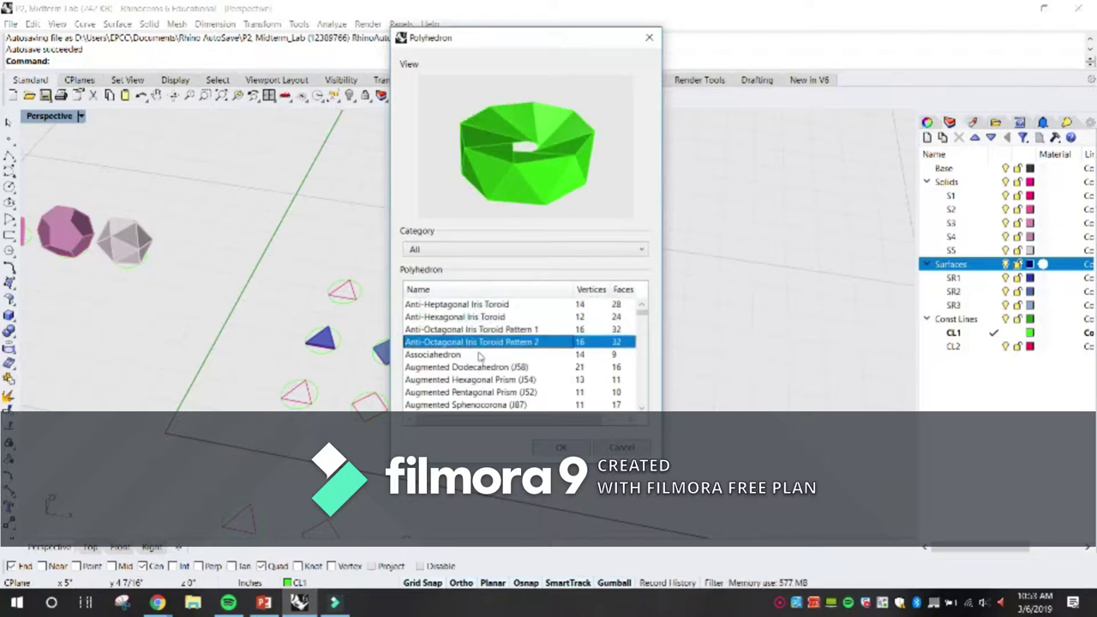
pyautogui.press('Down')
pyautogui.press('Down')
pyautogui.press('Down')
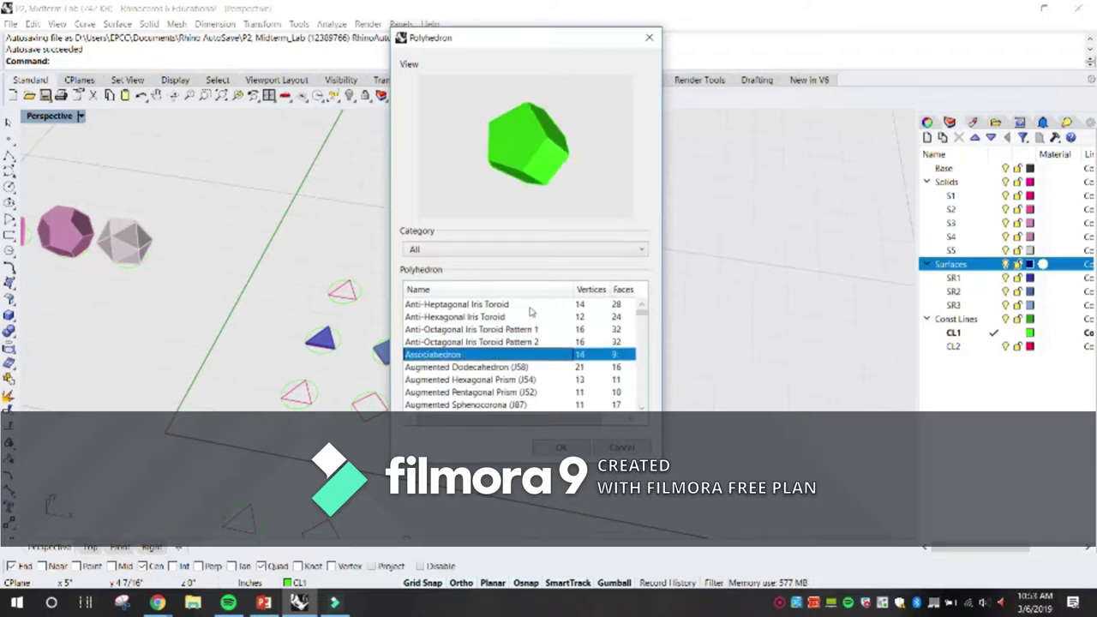
pyautogui.press('Up')
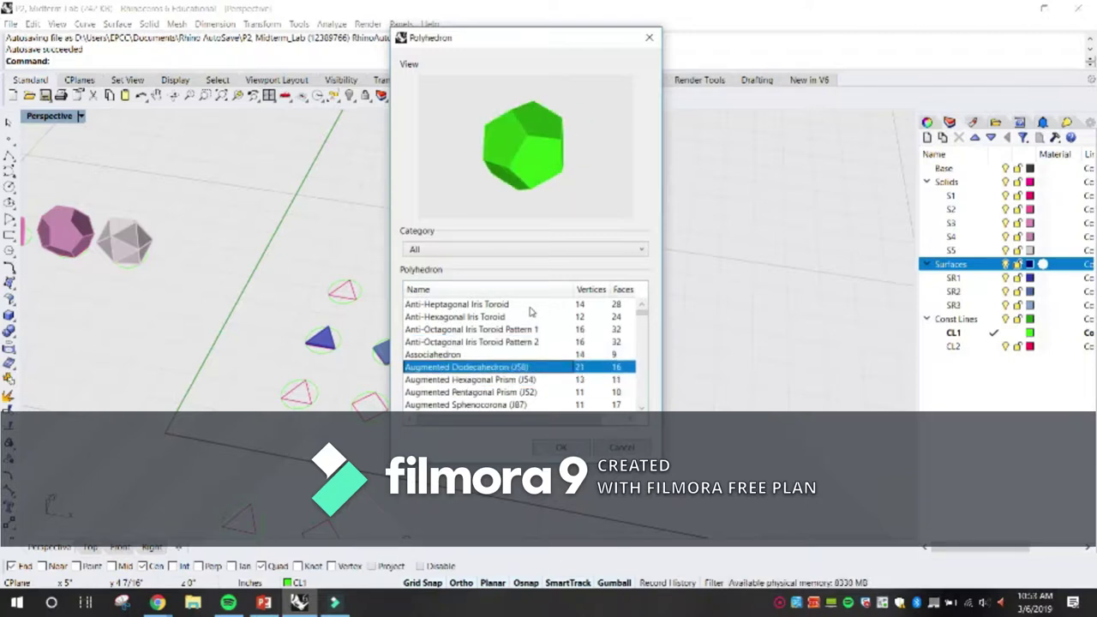
pyautogui.press('Up')
pyautogui.press('Down')
pyautogui.press('Down')
pyautogui.press('Down')
pyautogui.press('Down')
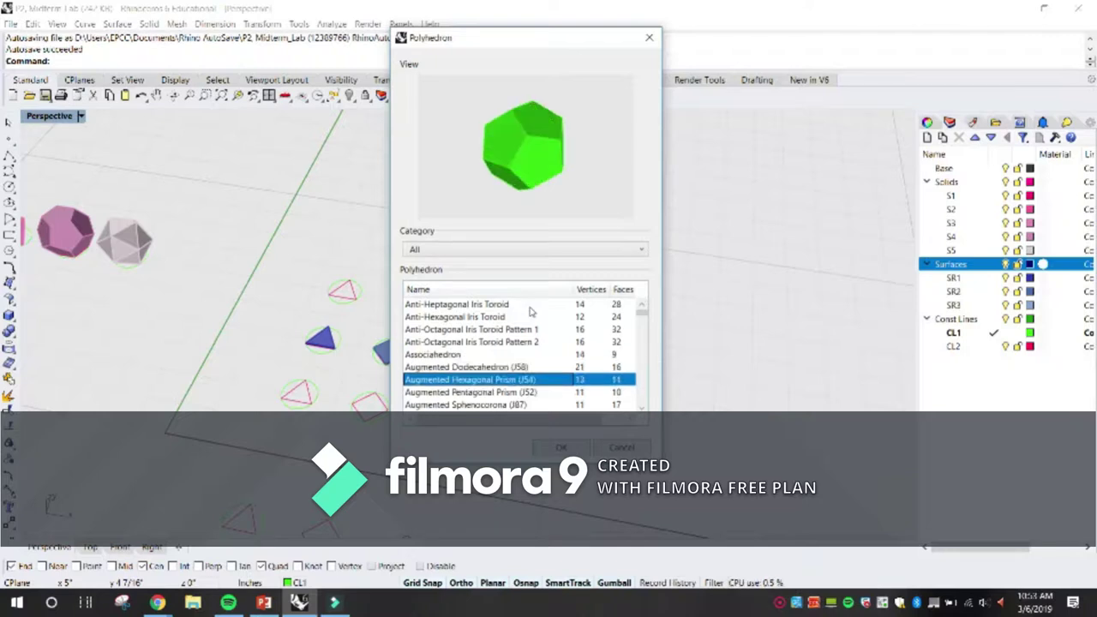
pyautogui.press('Up')
pyautogui.press('Down')
pyautogui.press('Down')
pyautogui.press('Down')
pyautogui.press('Down')
pyautogui.press('Down')
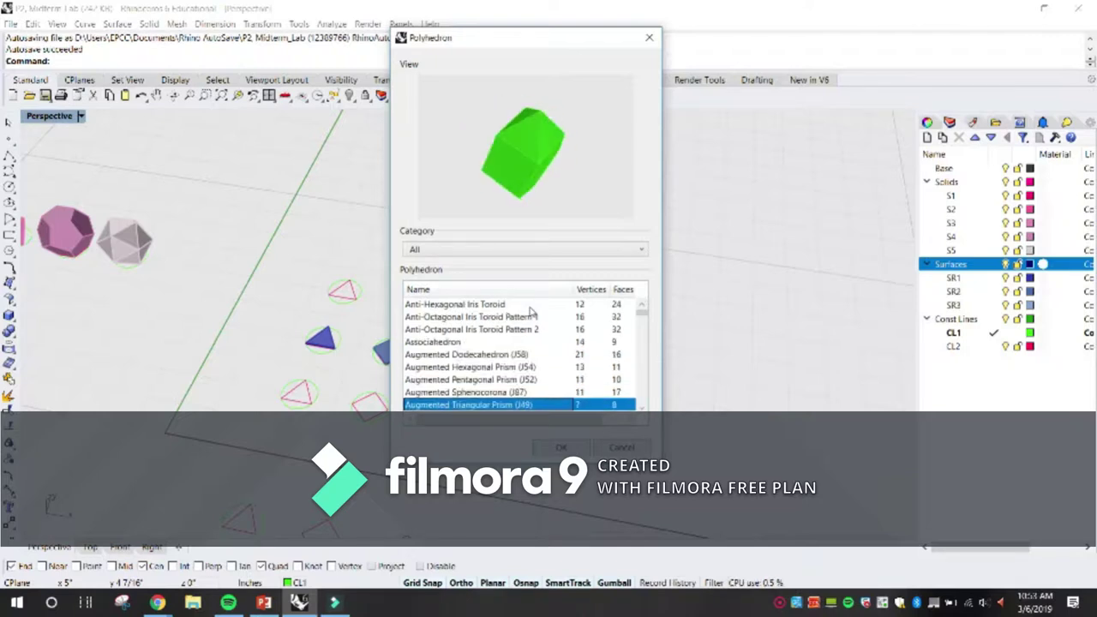
pyautogui.press('Down')
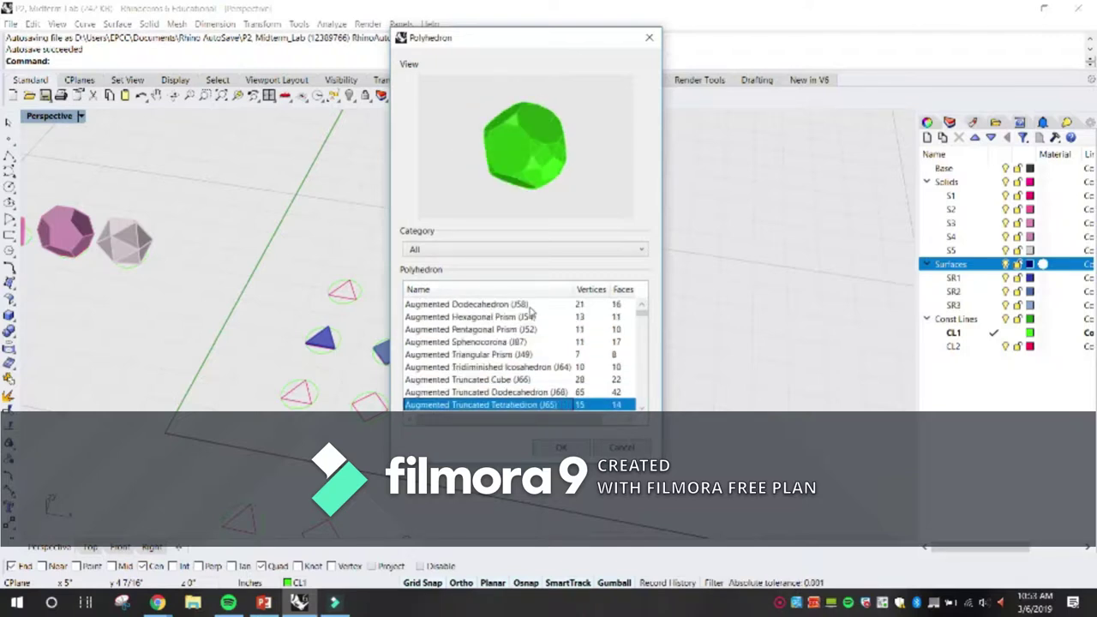
pyautogui.press('Up')
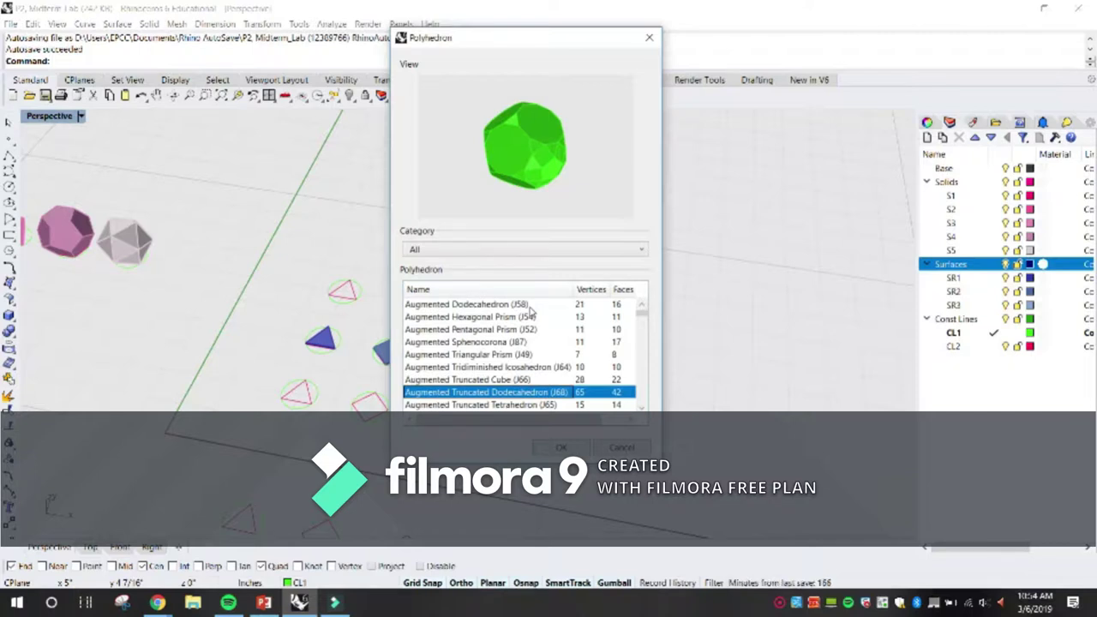
# Step: Preview the Catalan Solids and Geodesic Icosahedra categories, ending with the category set to Prisms Antiprisms
pyautogui.click(468, 252)
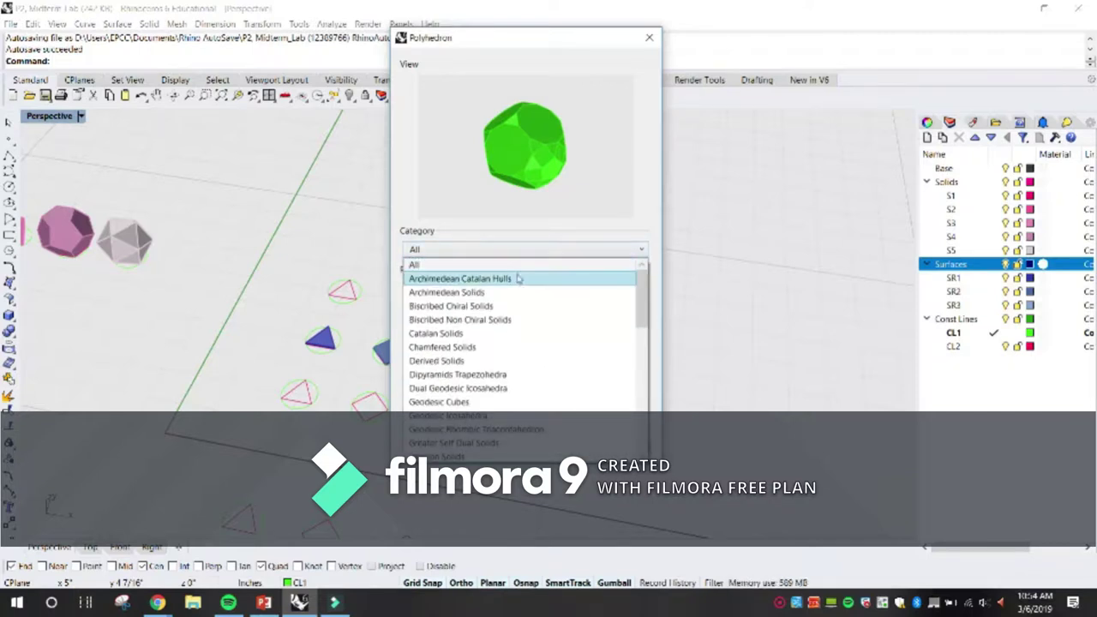
pyautogui.click(528, 337)
pyautogui.click(500, 252)
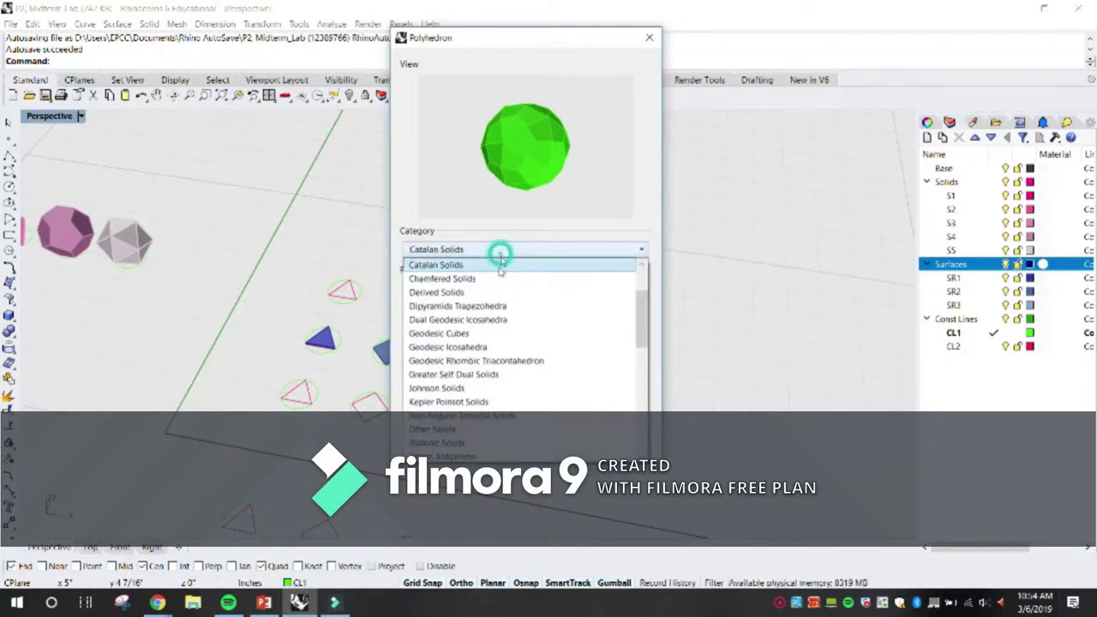
pyautogui.click(504, 347)
pyautogui.click(510, 250)
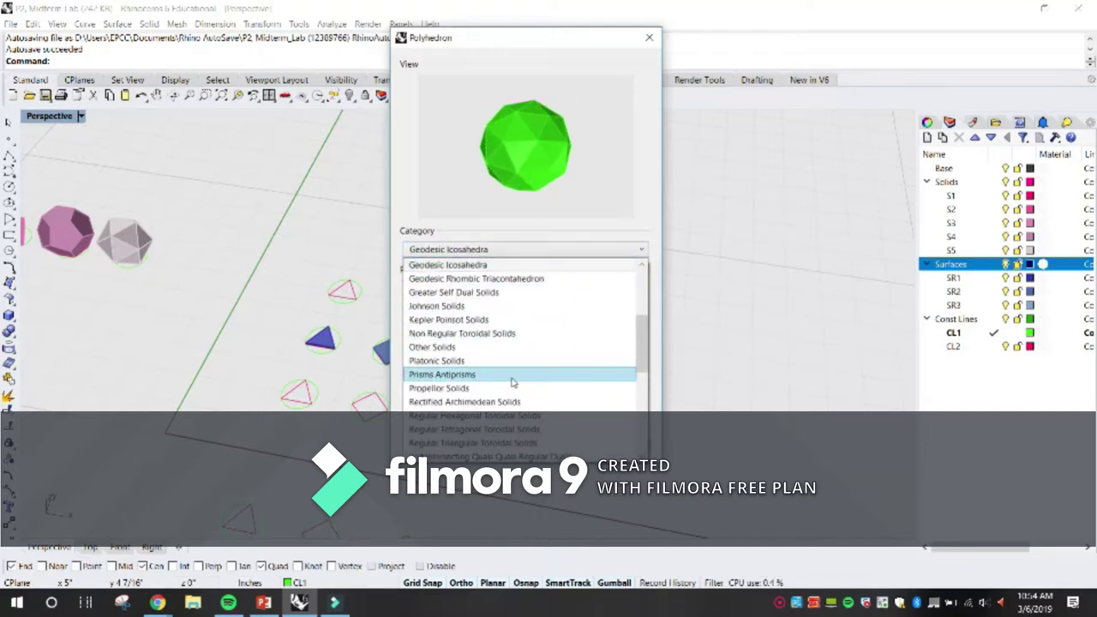
pyautogui.scroll(-1, 511, 382)
pyautogui.click(490, 331)
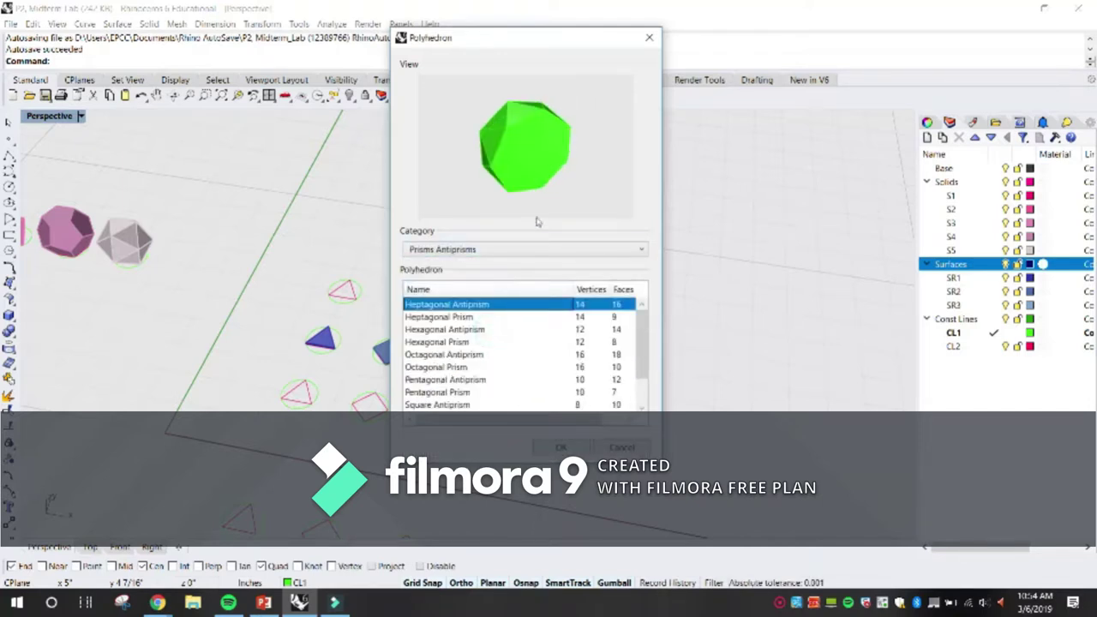
# Step: Set the polyhedron category to Platonic Solids
pyautogui.click(495, 250)
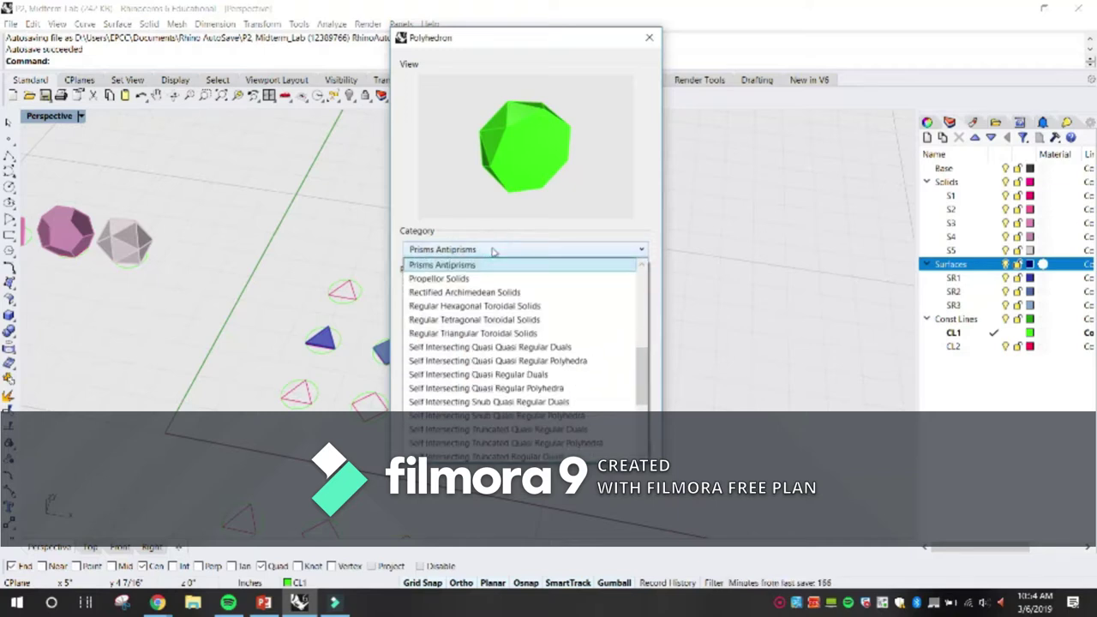
pyautogui.scroll(2, 506, 307)
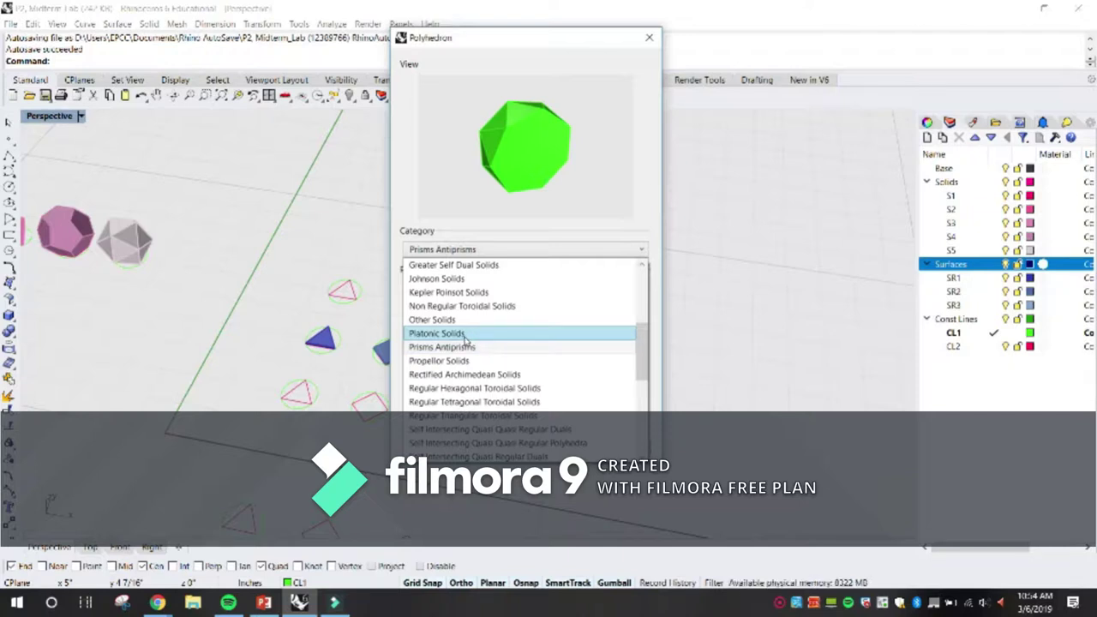
pyautogui.click(465, 336)
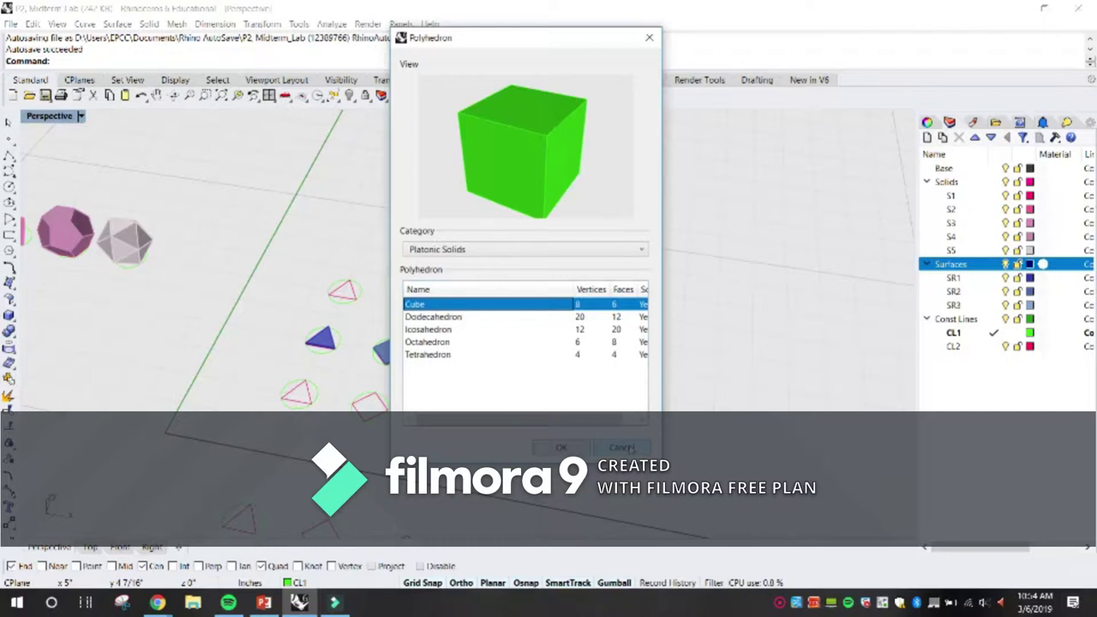
pyautogui.click(513, 247)
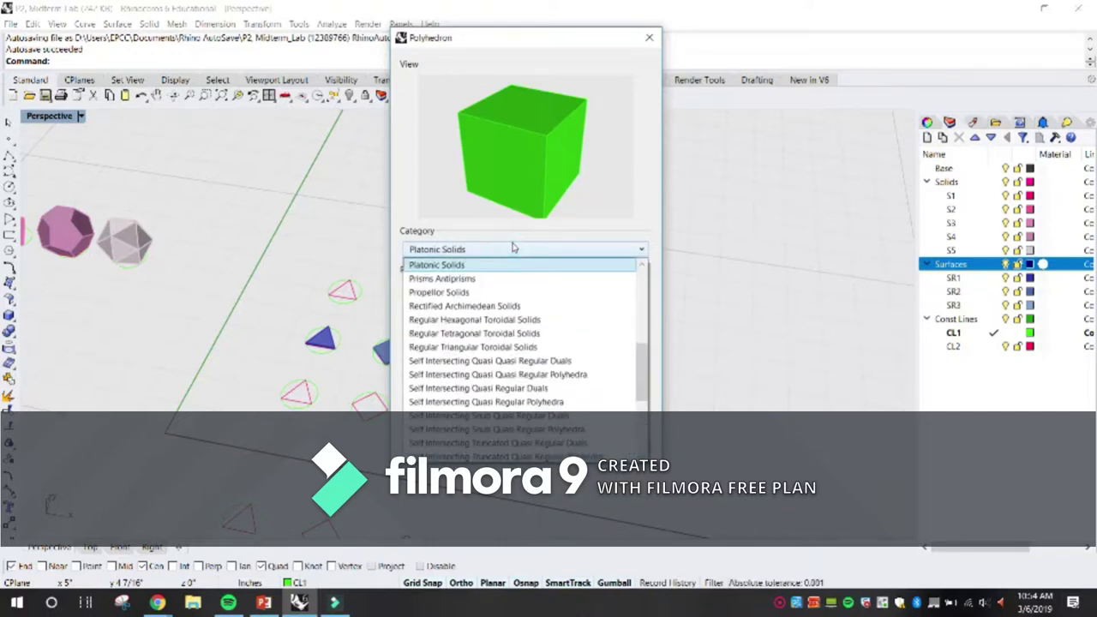
pyautogui.click(502, 264)
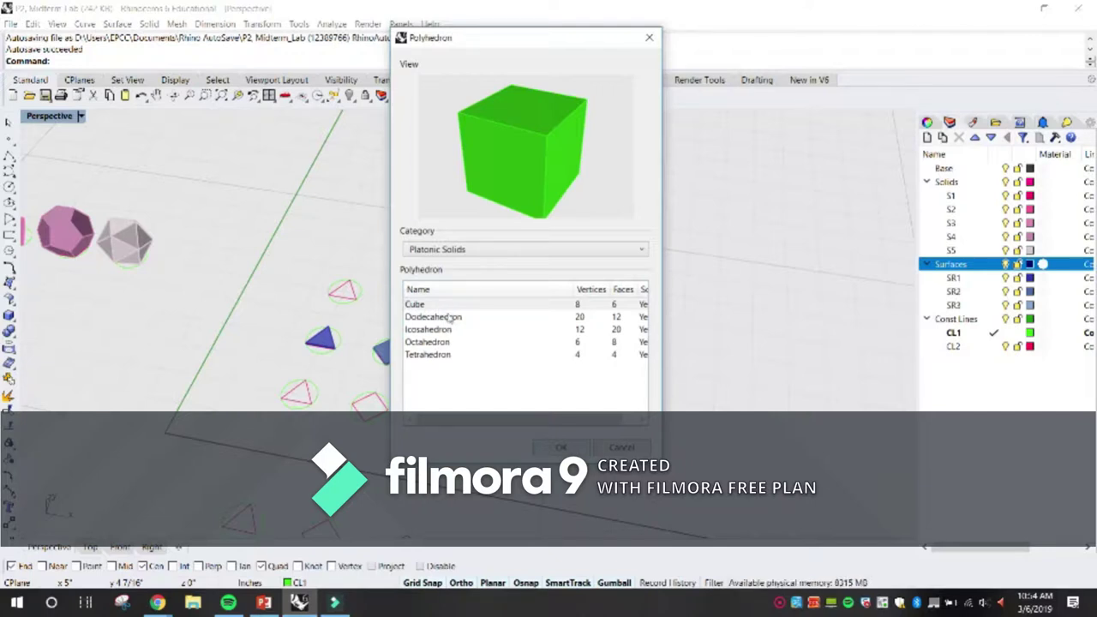
# Step: Choose the Tetrahedron and centre it on the circle around the first triangle outline, keeping the viewport in Shaded display
pyautogui.click(429, 355)
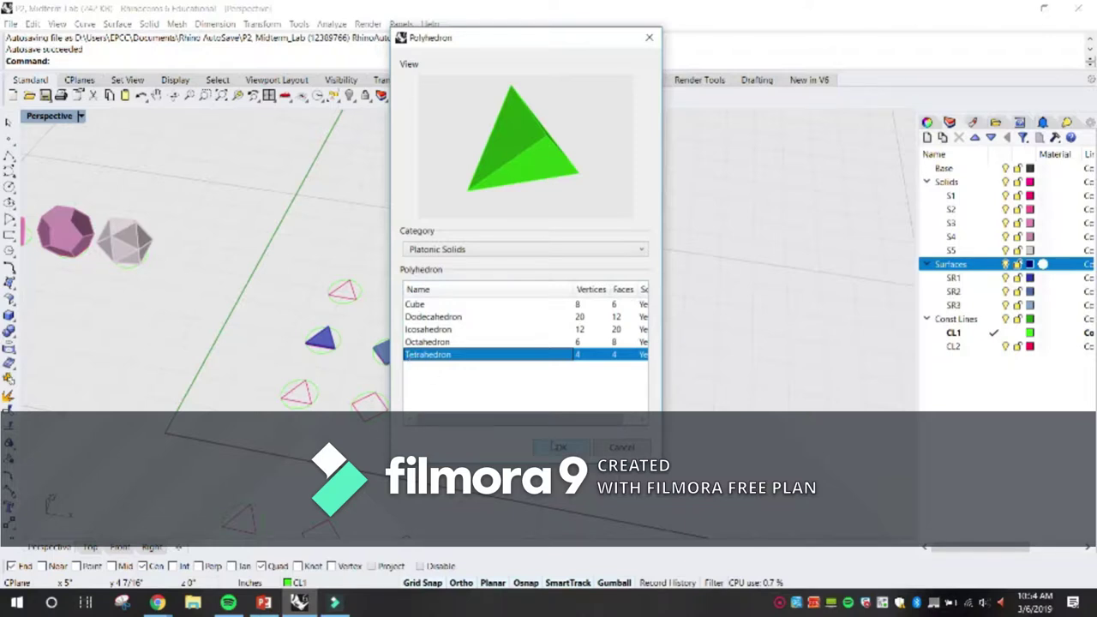
pyautogui.click(554, 446)
pyautogui.scroll(15, 324, 287)
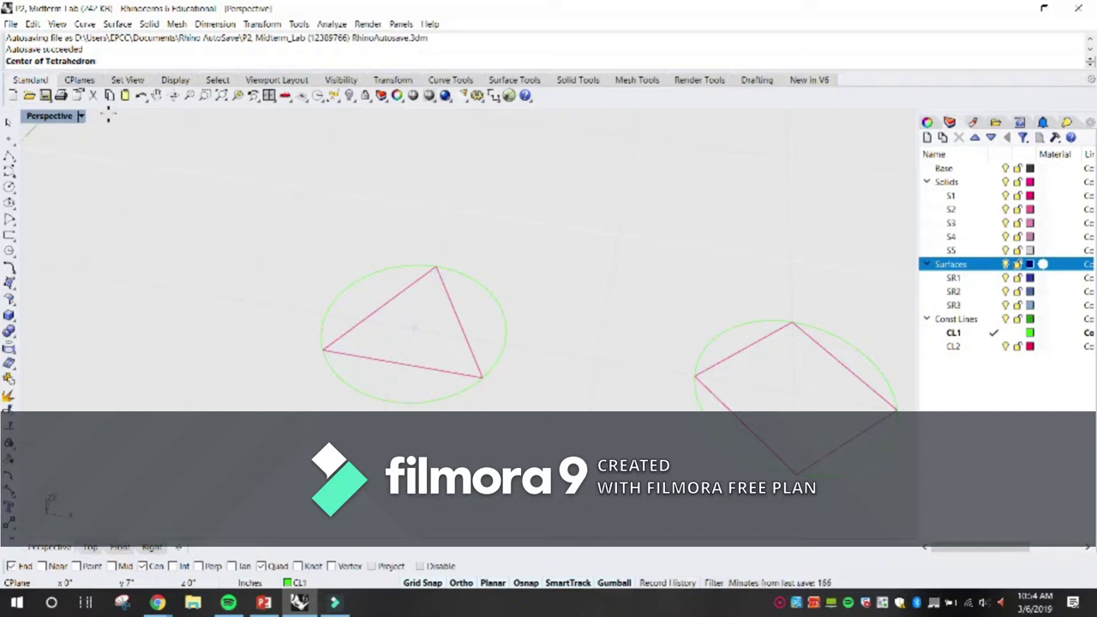
pyautogui.click(498, 304)
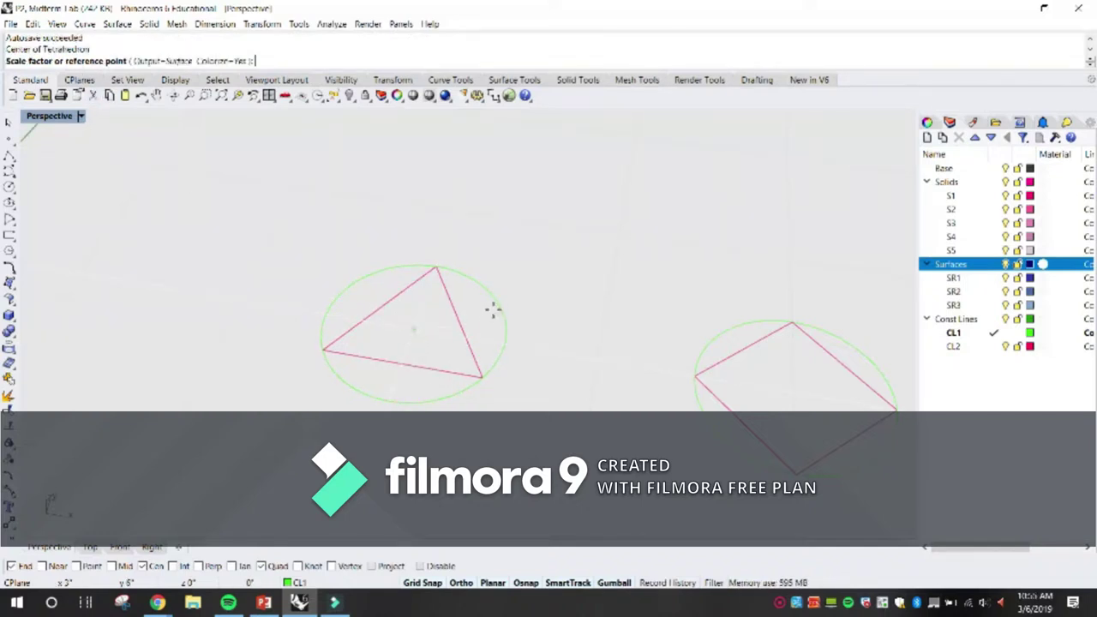
pyautogui.scroll(-2, 325, 247)
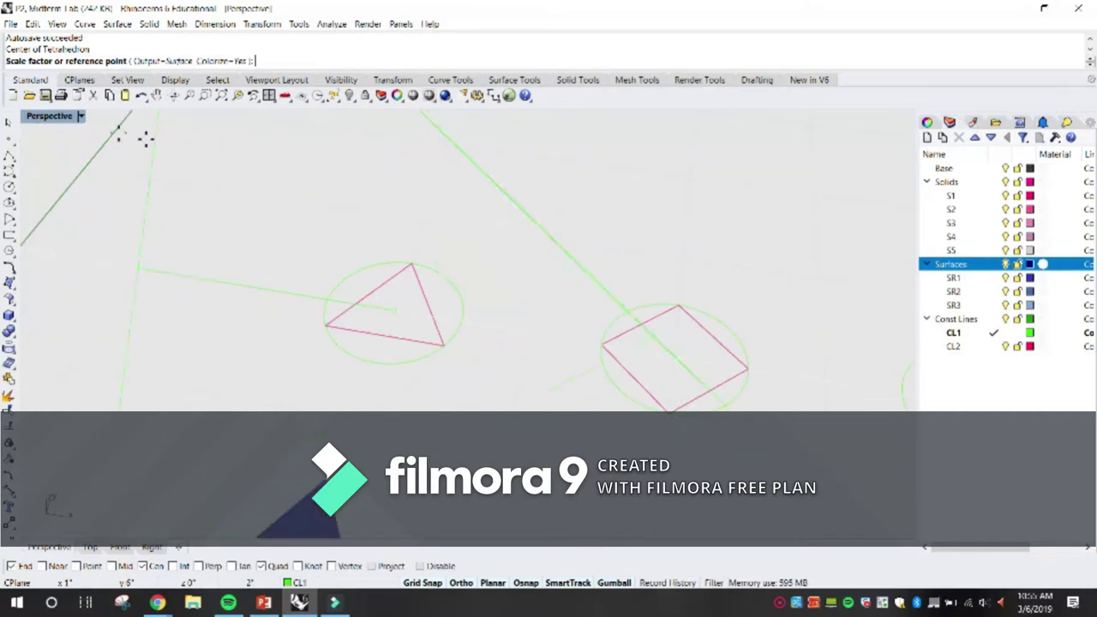
pyautogui.click(81, 115)
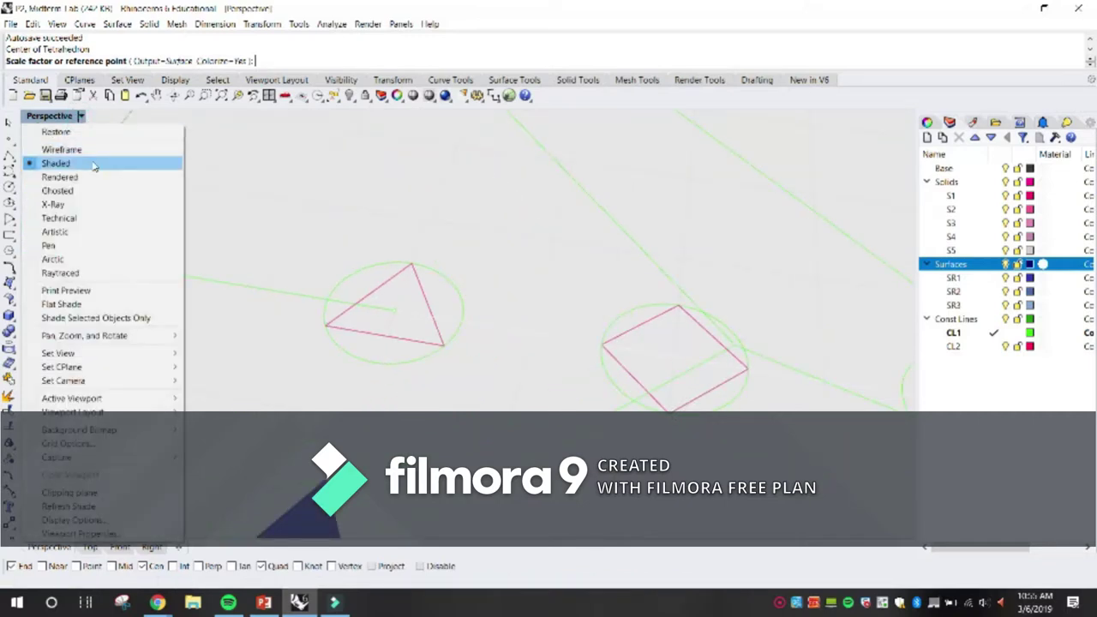
pyautogui.click(92, 163)
pyautogui.scroll(-2, 257, 214)
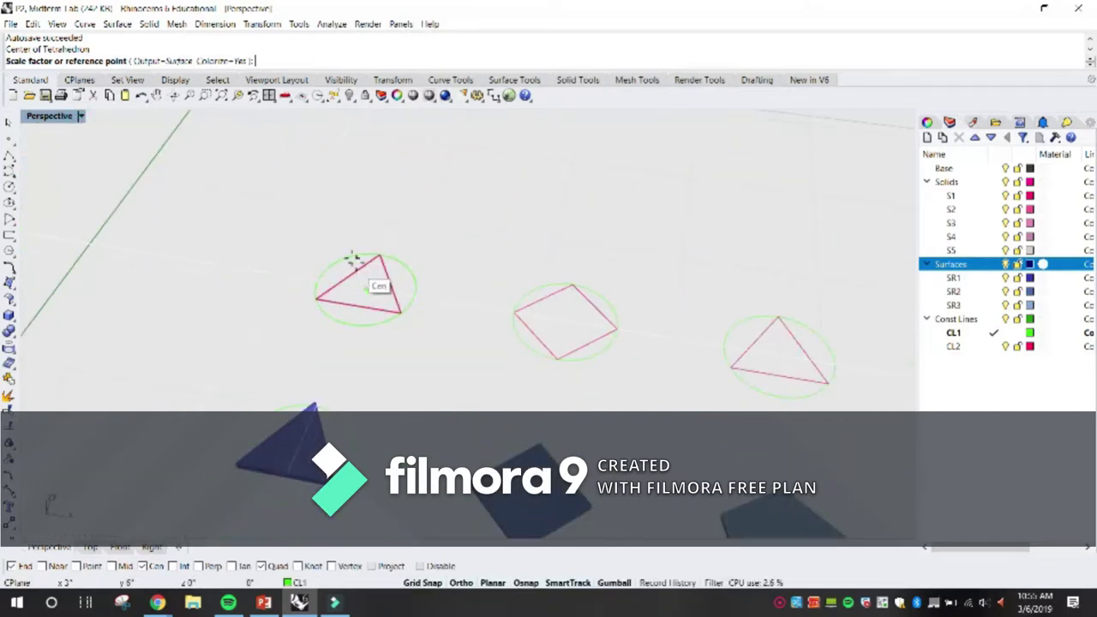
pyautogui.moveTo(362, 275); pyautogui.dragTo(363, 255, button='right')
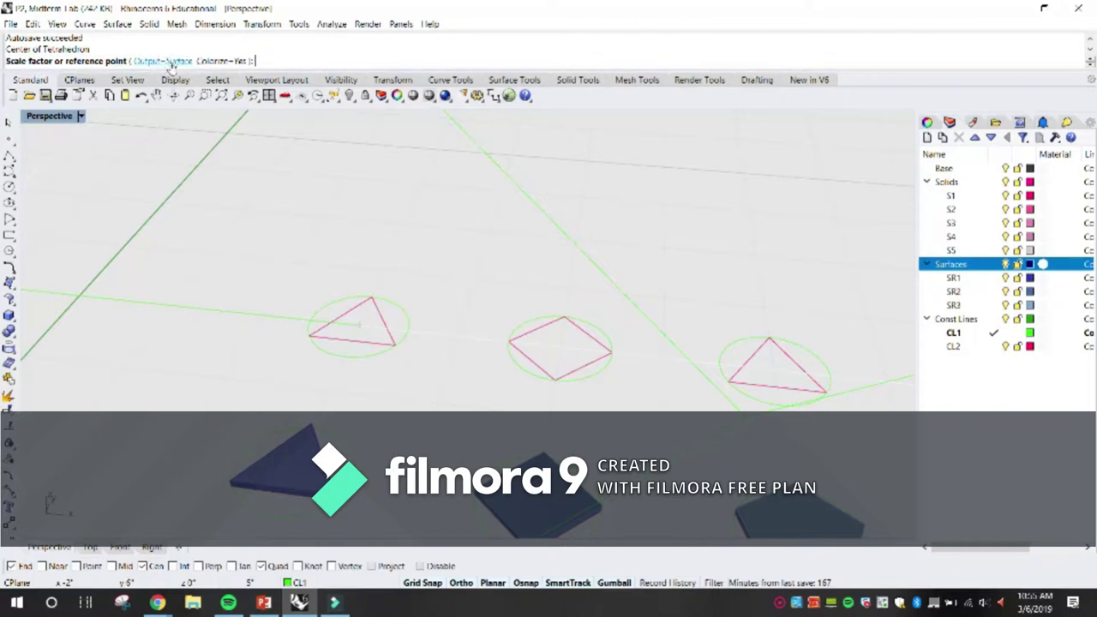
# Step: Set Colorize to No and size the tetrahedron to the quadrant of the surrounding circle
pyautogui.click(225, 62)
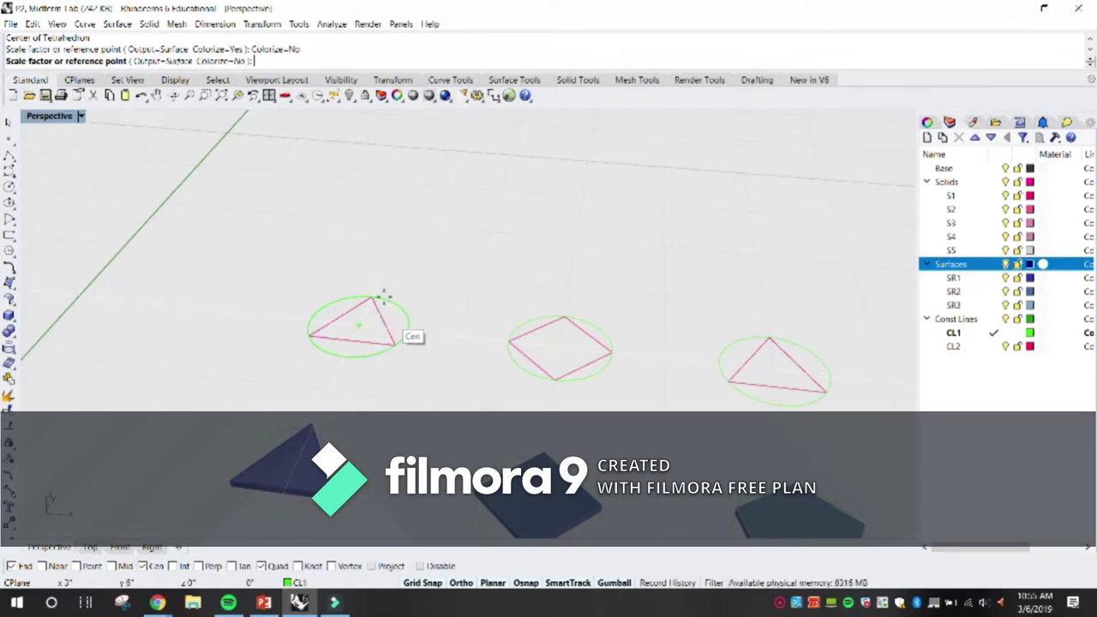
pyautogui.scroll(3, 383, 287)
pyautogui.scroll(-4, 388, 315)
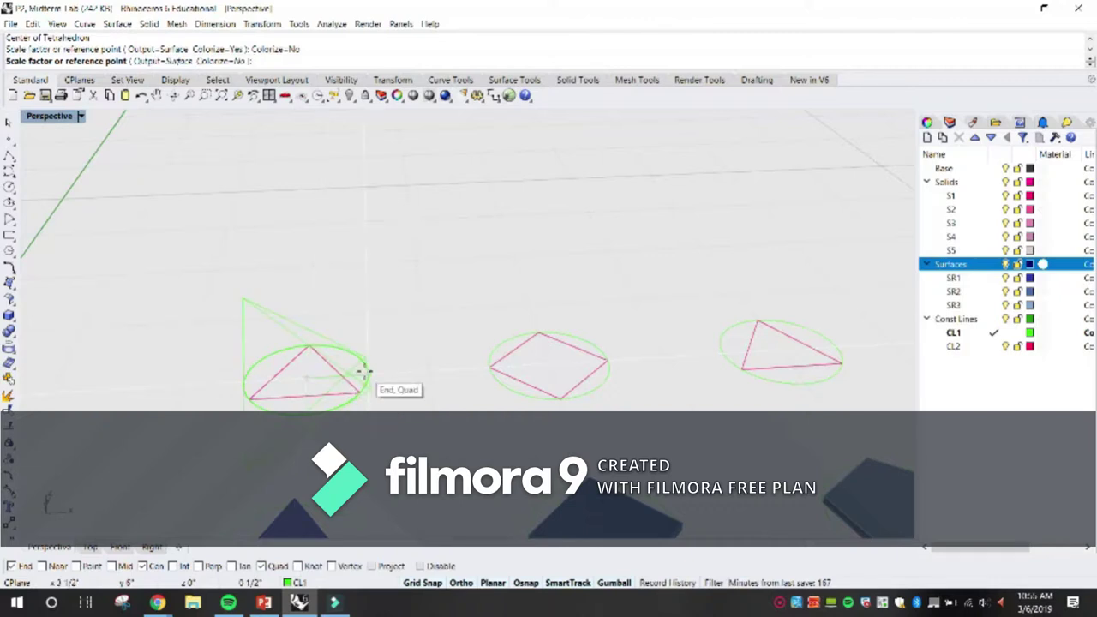
pyautogui.click(366, 370)
pyautogui.scroll(3, 463, 319)
pyautogui.moveTo(421, 318); pyautogui.dragTo(436, 313, button='right')
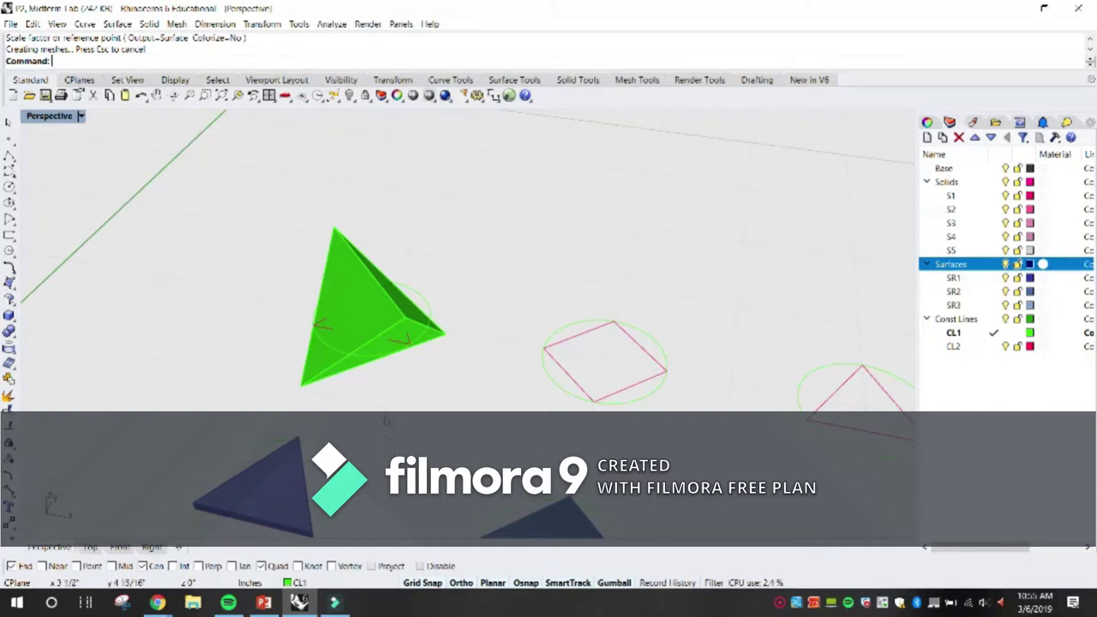
pyautogui.moveTo(306, 390); pyautogui.dragTo(348, 445, button='right')
pyautogui.moveTo(390, 324); pyautogui.dragTo(457, 386, button='right')
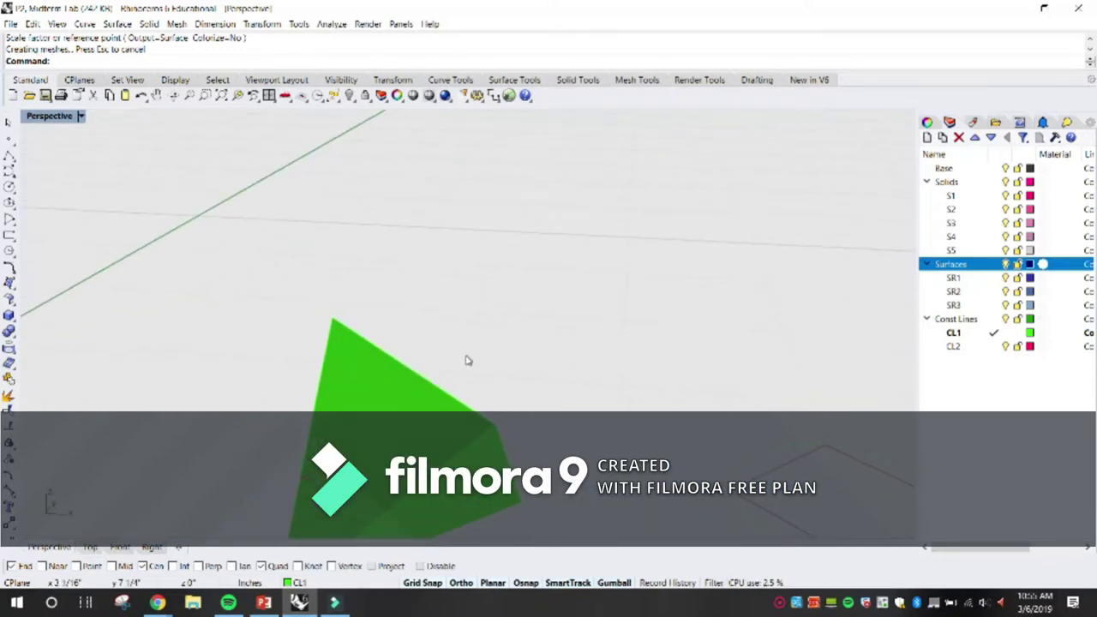
# Step: Place a Cube polyhedron in the empty area behind the square outline, with its reference point about 1/2 inch from the centre
pyautogui.scroll(-8, 470, 361)
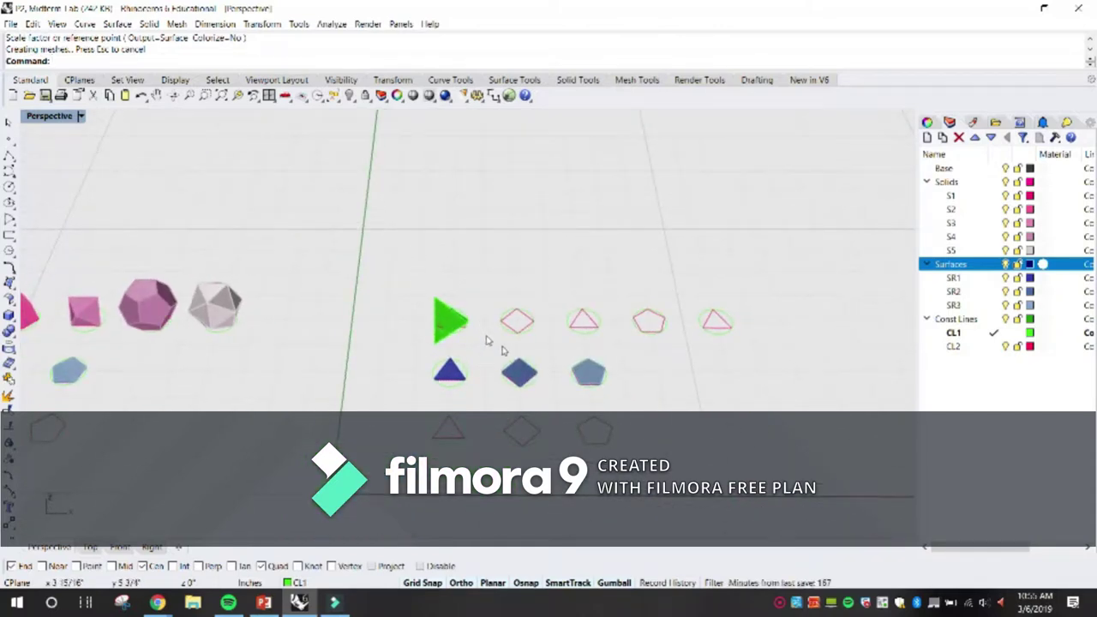
pyautogui.scroll(5, 507, 312)
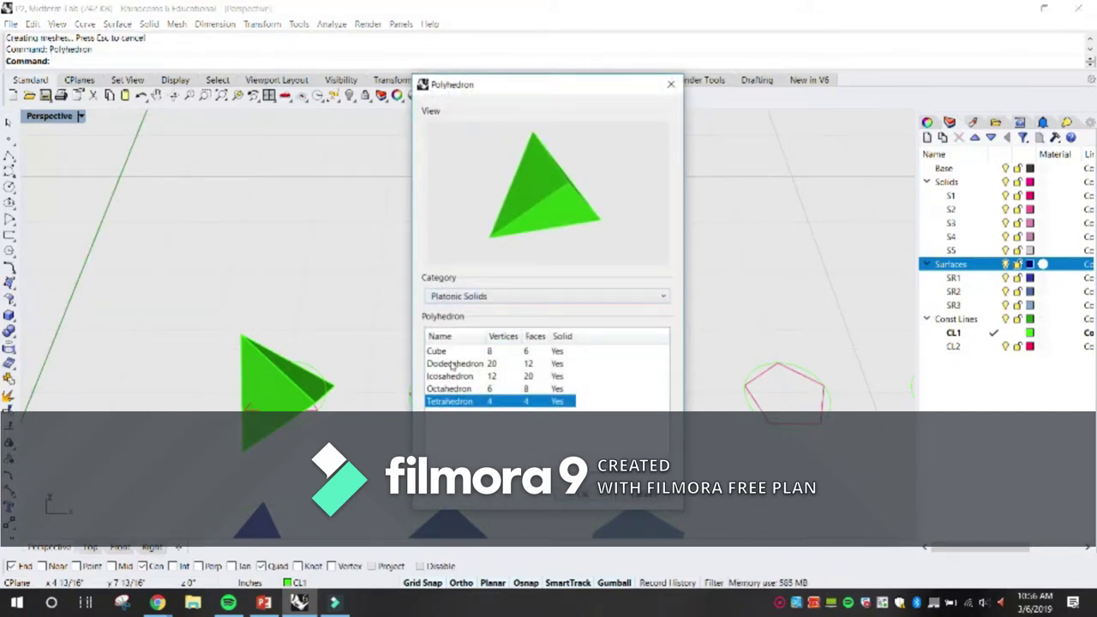
pyautogui.click(442, 351)
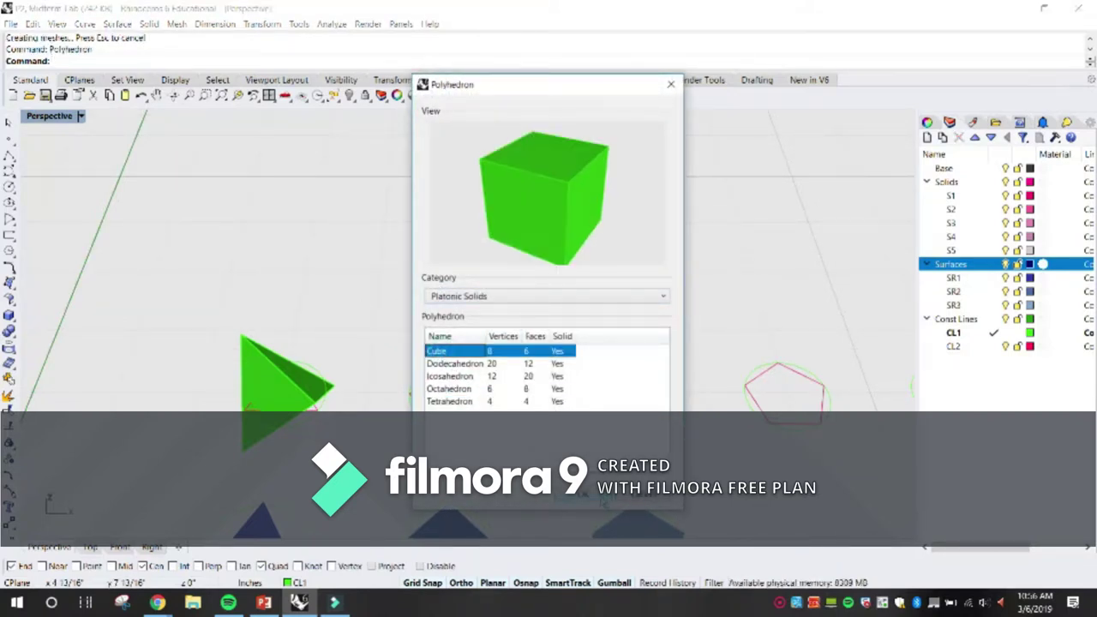
pyautogui.click(605, 497)
pyautogui.click(493, 278)
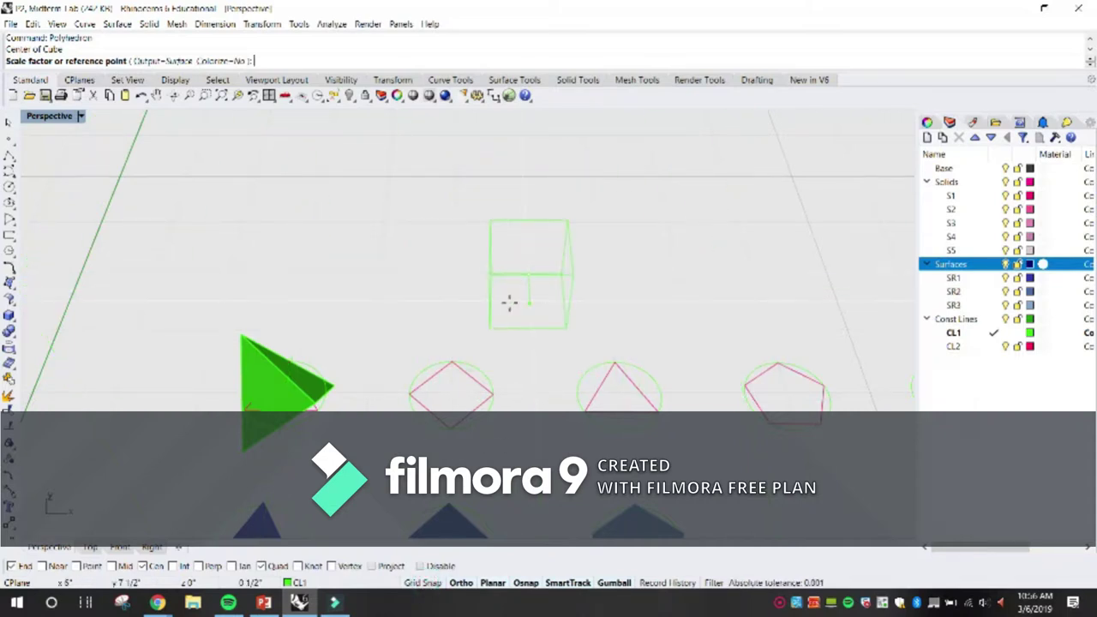
pyautogui.click(509, 301)
# Step: Place an Octahedron beside the cube, with its reference point about 9/16 inch from the centre
pyautogui.rightClick(626, 303)
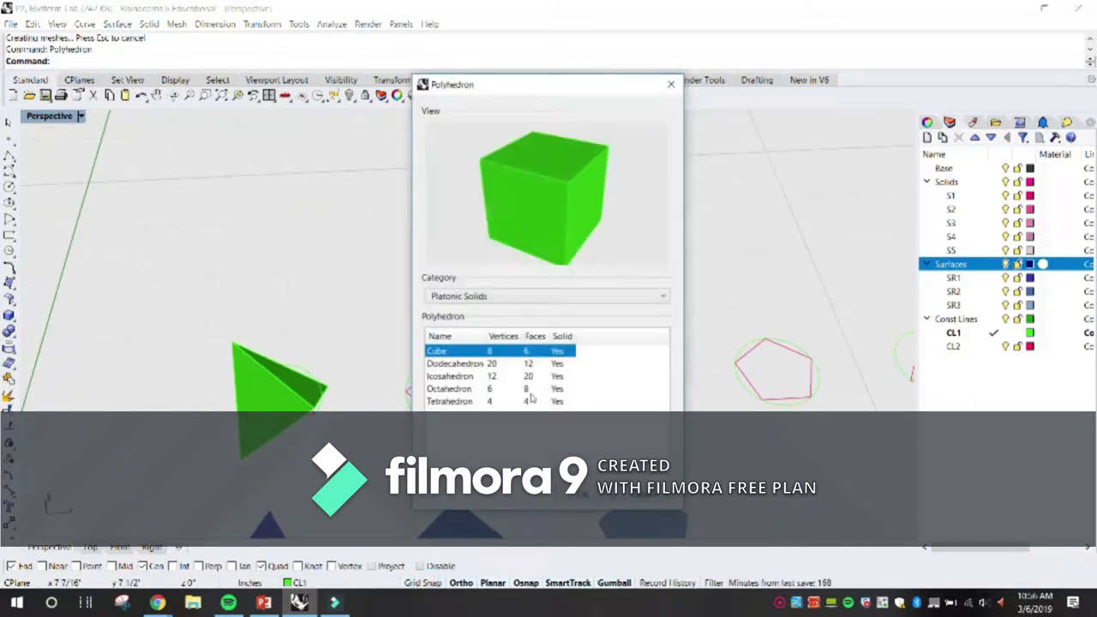
pyautogui.click(454, 391)
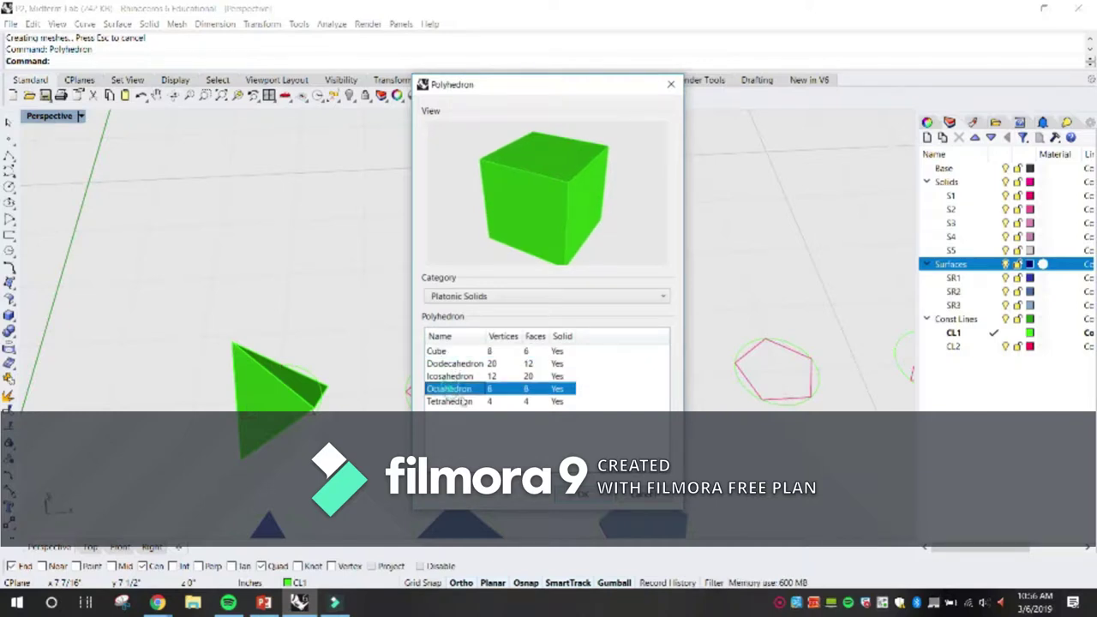
pyautogui.click(582, 494)
pyautogui.click(680, 260)
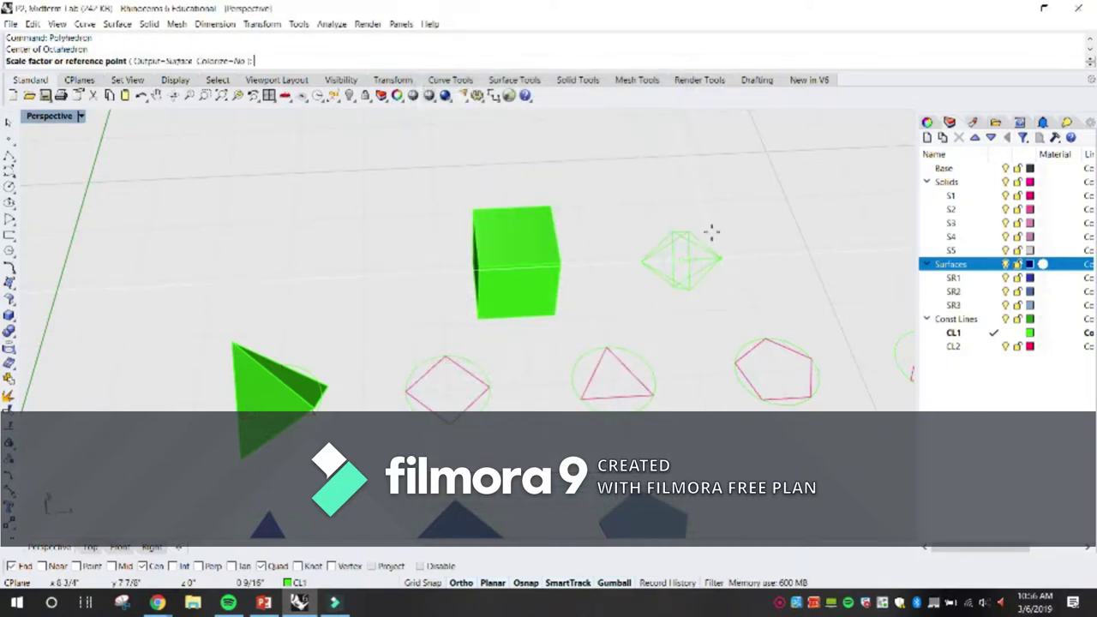
pyautogui.click(709, 232)
# Step: Place a Dodecahedron beside the octahedron, behind the pentagon outline
pyautogui.scroll(-2, 743, 278)
pyautogui.keyDown('shift'); pyautogui.moveTo(769, 296); pyautogui.dragTo(498, 294, button='right'); pyautogui.keyUp('shift')
pyautogui.rightClick(498, 294)
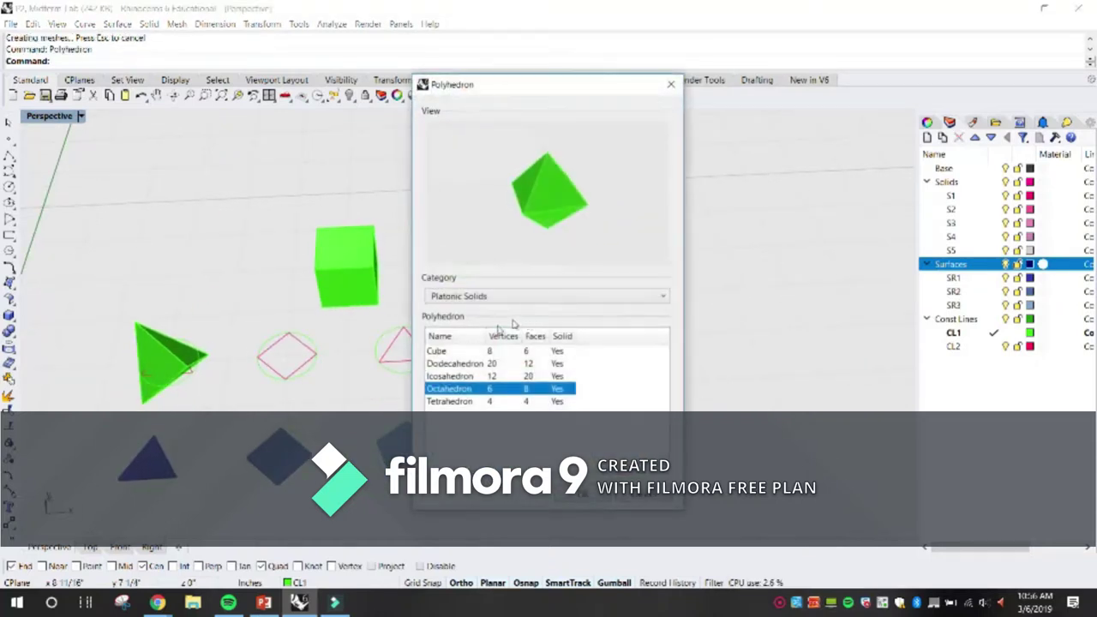
pyautogui.click(455, 363)
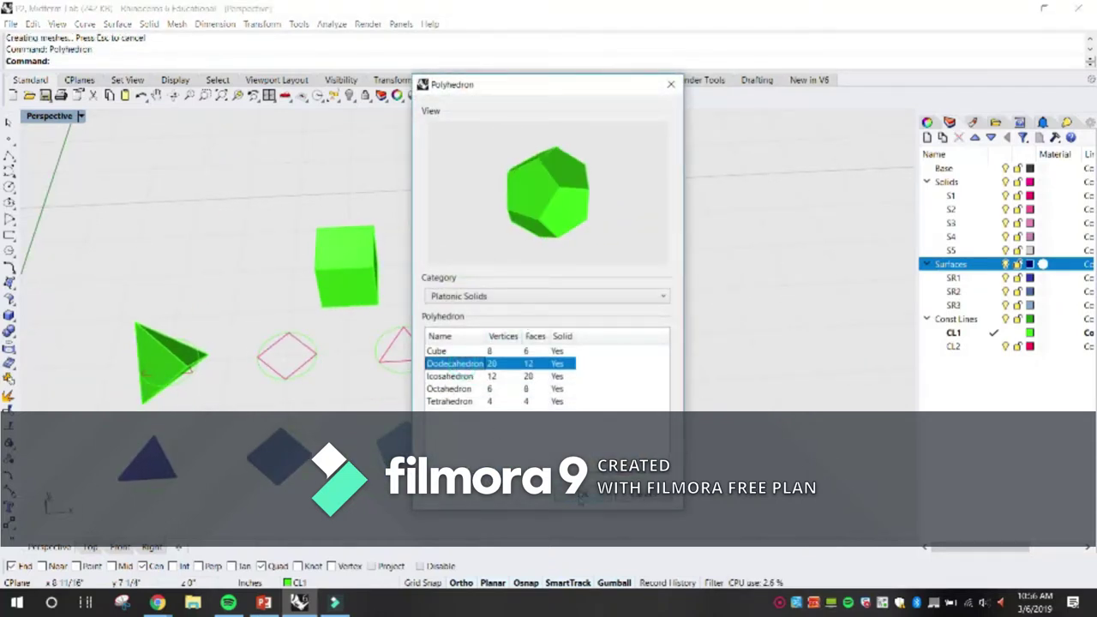
pyautogui.click(580, 493)
pyautogui.click(552, 256)
pyautogui.press('Return')
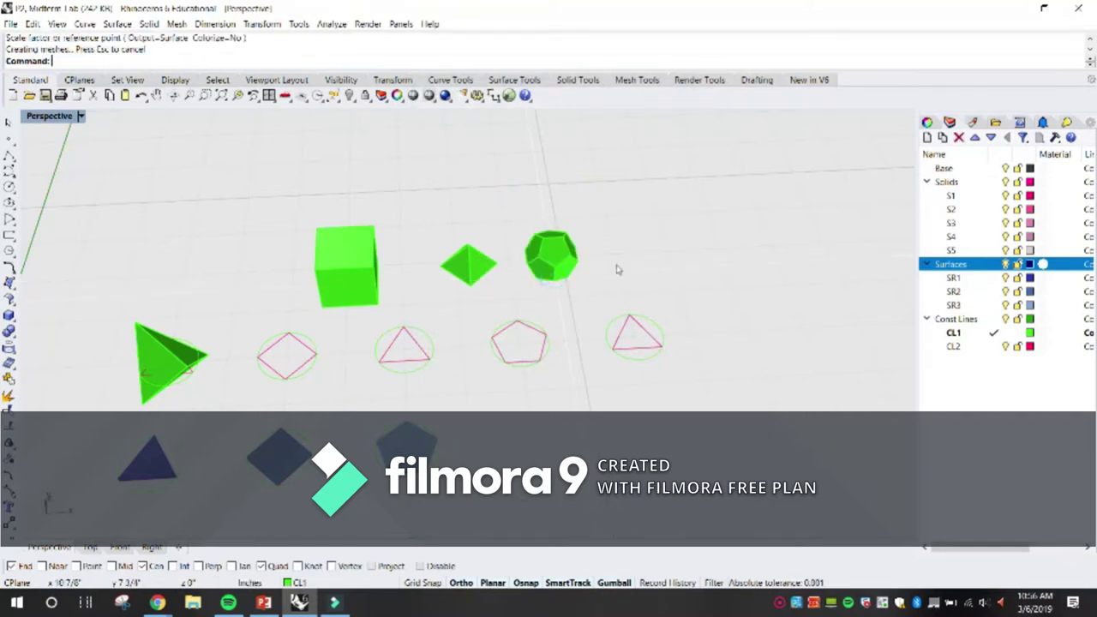
# Step: Place an Icosahedron beside the dodecahedron at the end of the row, behind the last triangle outline
pyautogui.press('Return')
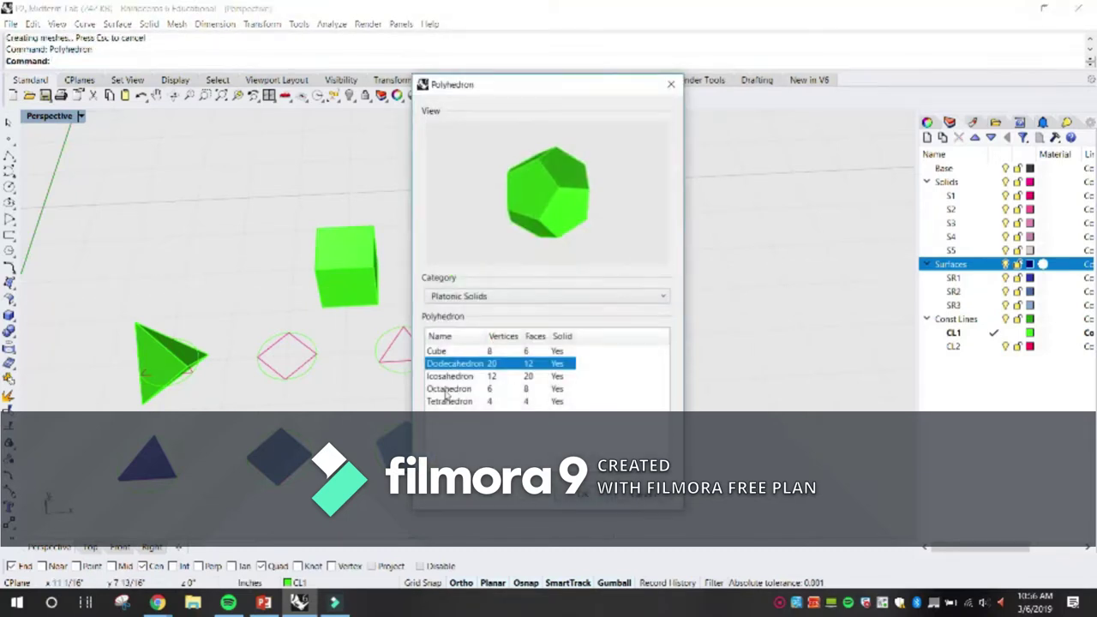
pyautogui.click(449, 376)
pyautogui.click(581, 493)
pyautogui.click(644, 255)
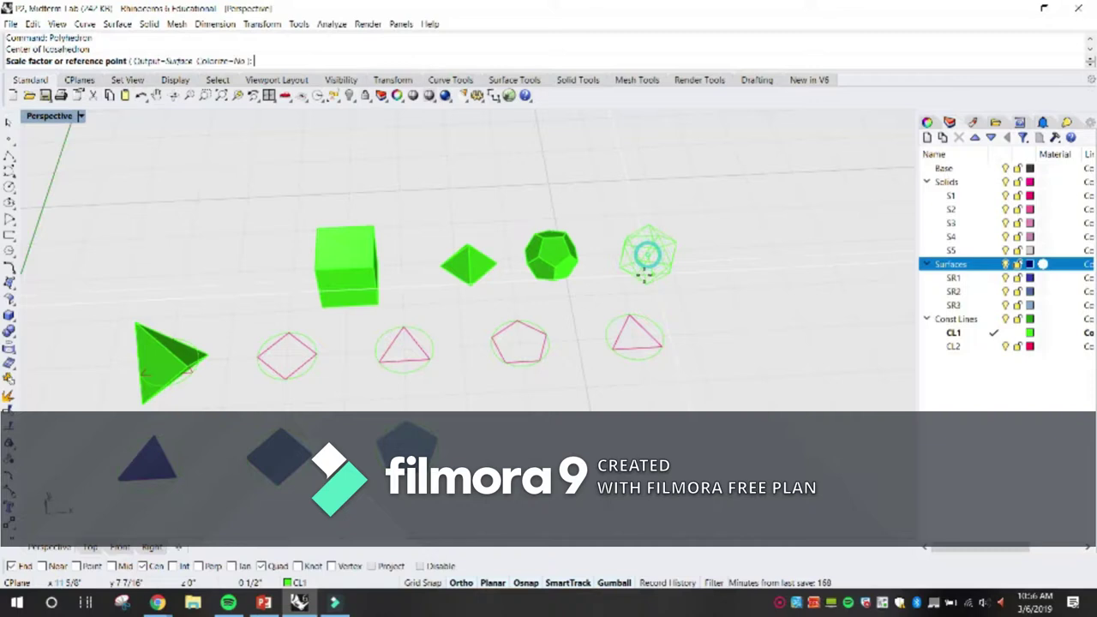
pyautogui.press('Return')
# Step: Examine the row of five solids from several angles and check how the tetrahedron sits on its base triangle
pyautogui.moveTo(575, 282); pyautogui.dragTo(505, 377, button='right')
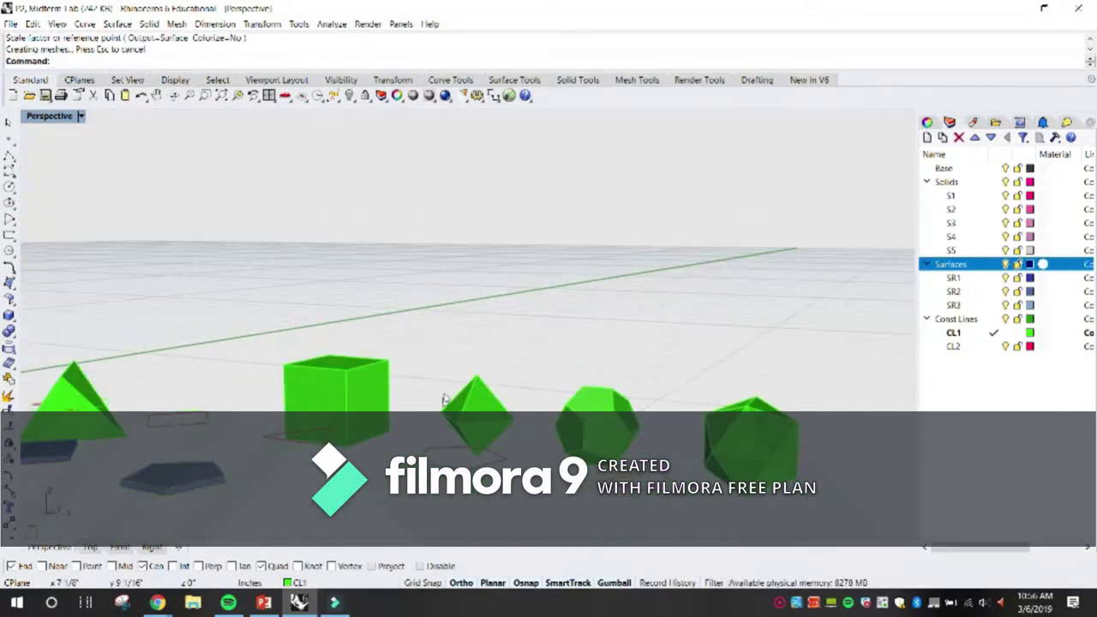
pyautogui.click(503, 387)
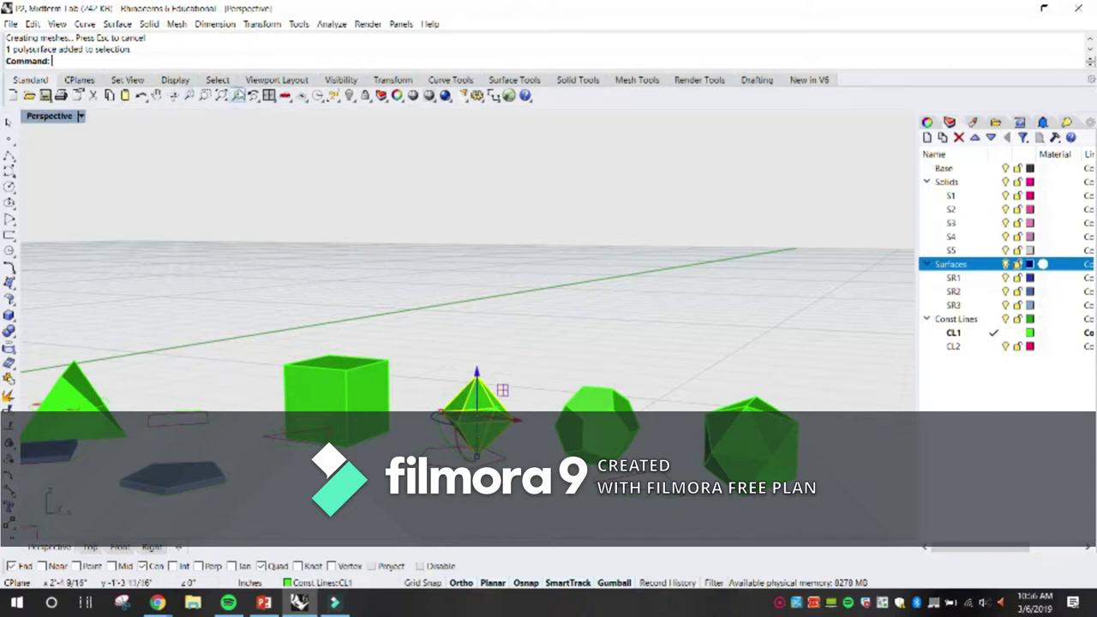
pyautogui.rightClick(239, 95)
pyautogui.click(681, 347)
pyautogui.moveTo(681, 347); pyautogui.dragTo(370, 294, button='right')
pyautogui.scroll(-5, 809, 405)
pyautogui.scroll(5, 416, 360)
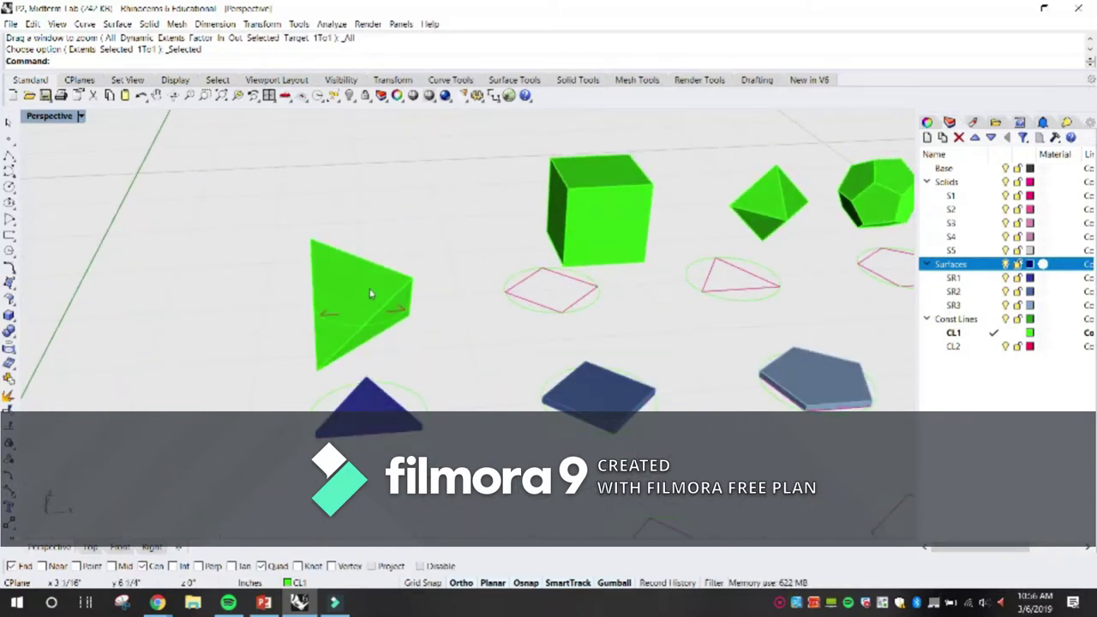
pyautogui.scroll(4, 397, 260)
pyautogui.scroll(-3, 403, 265)
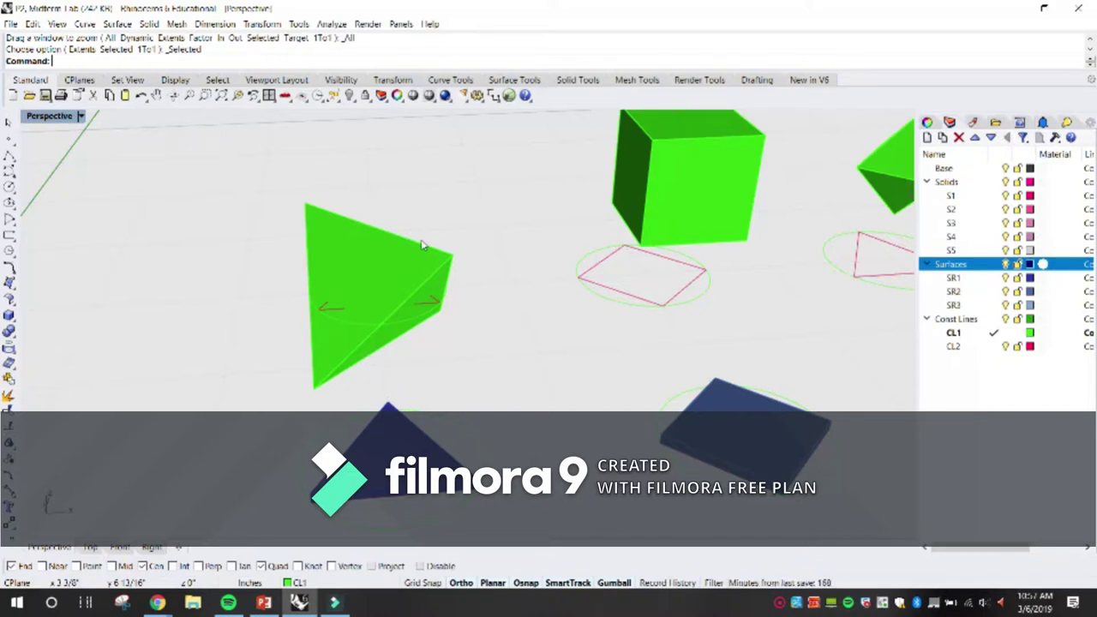
# Step: Switch to the PowerPoint class notes and highlight the Orient3pt command on the S2 – Wed. 03/06 slide
pyautogui.click(264, 602)
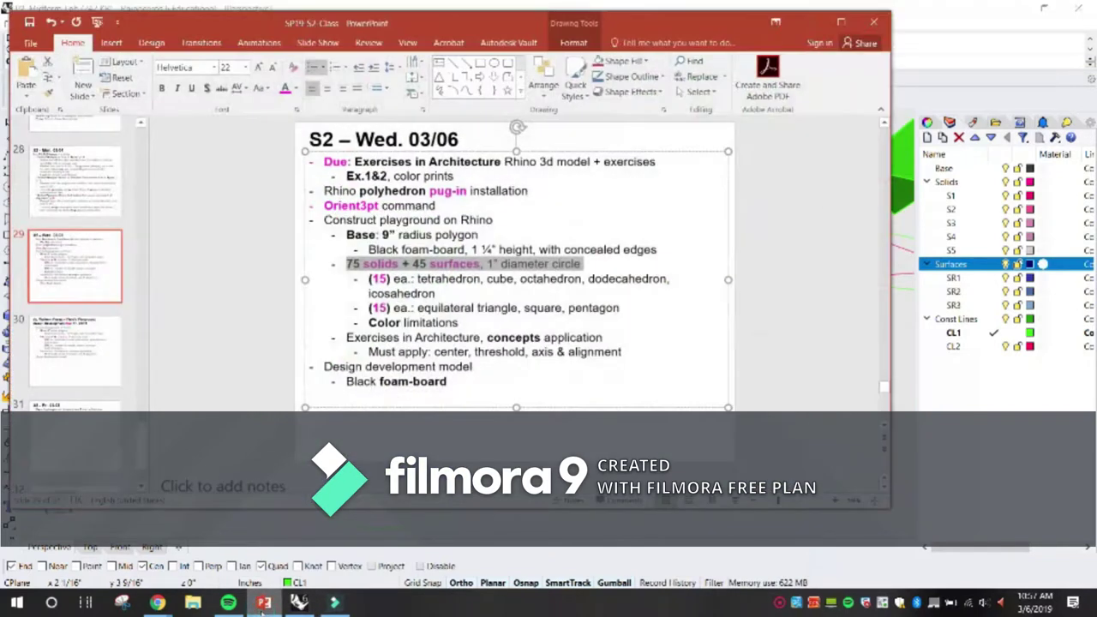
pyautogui.click(374, 221)
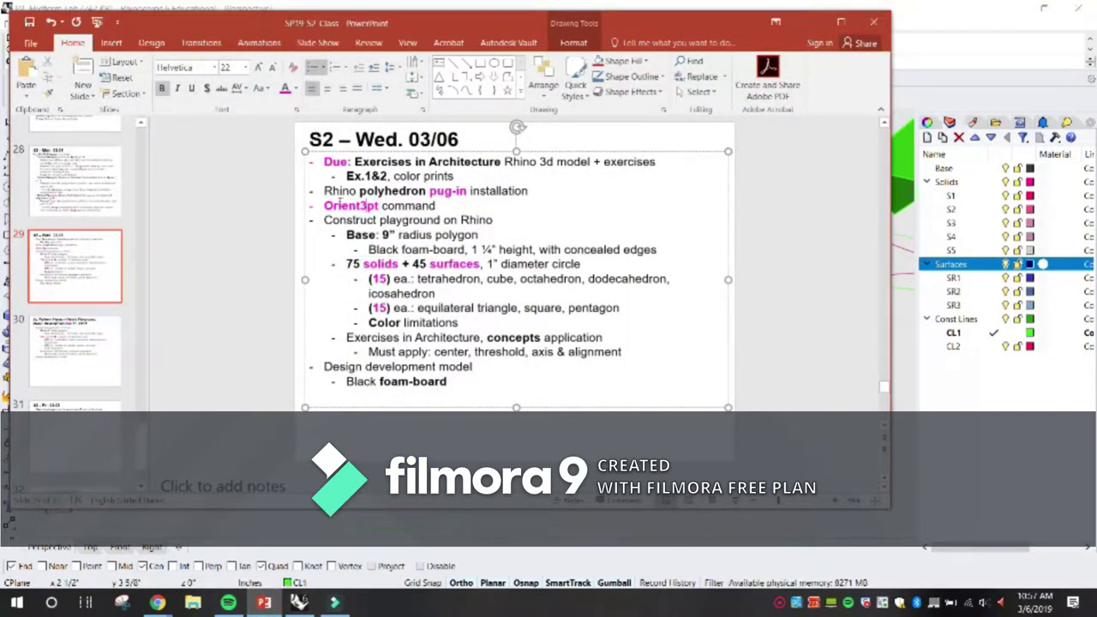
pyautogui.moveTo(324, 206)
pyautogui.mouseDown()
pyautogui.moveTo(378, 207)
pyautogui.moveTo(324, 207)
pyautogui.mouseUp()
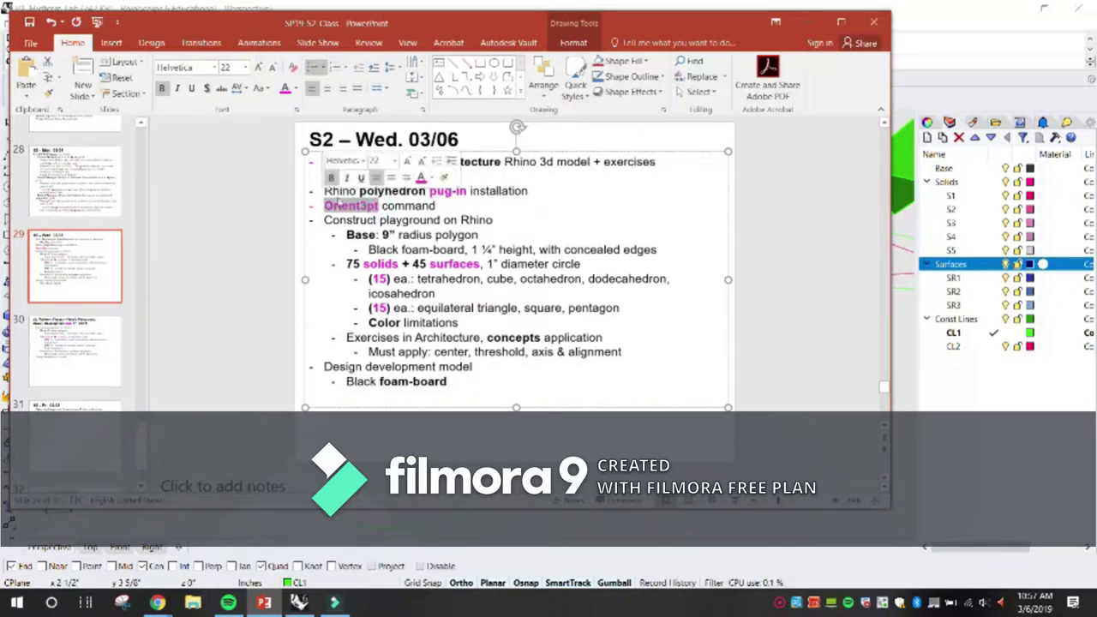
# Step: Return to Rhino and move the tetrahedron so one of its base corners snaps onto a corner of its base triangle
pyautogui.click(815, 28)
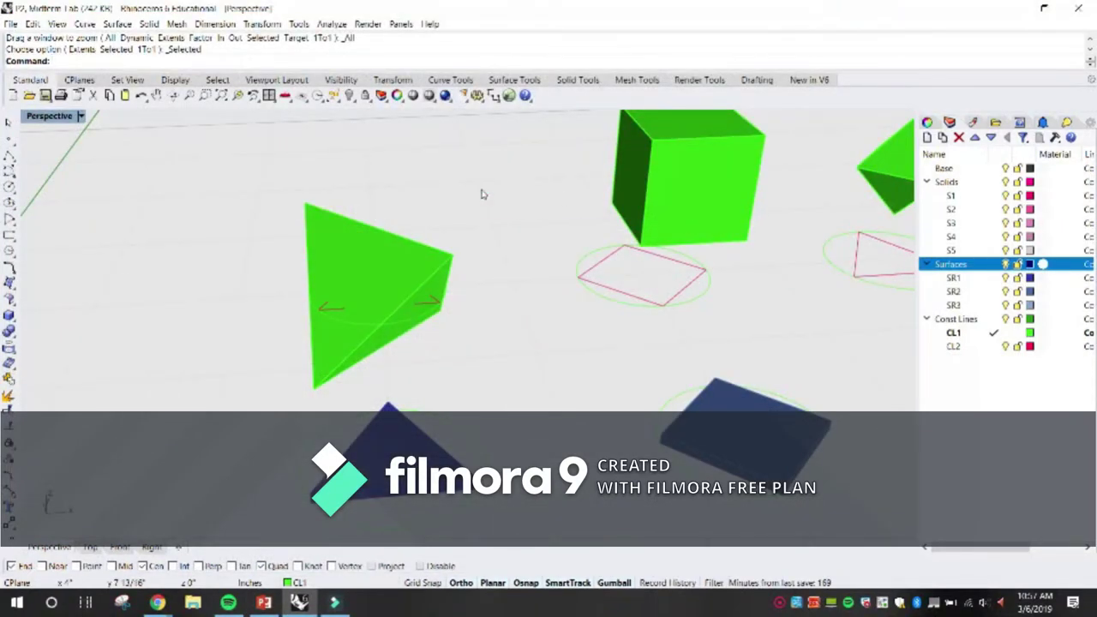
pyautogui.press('Return')
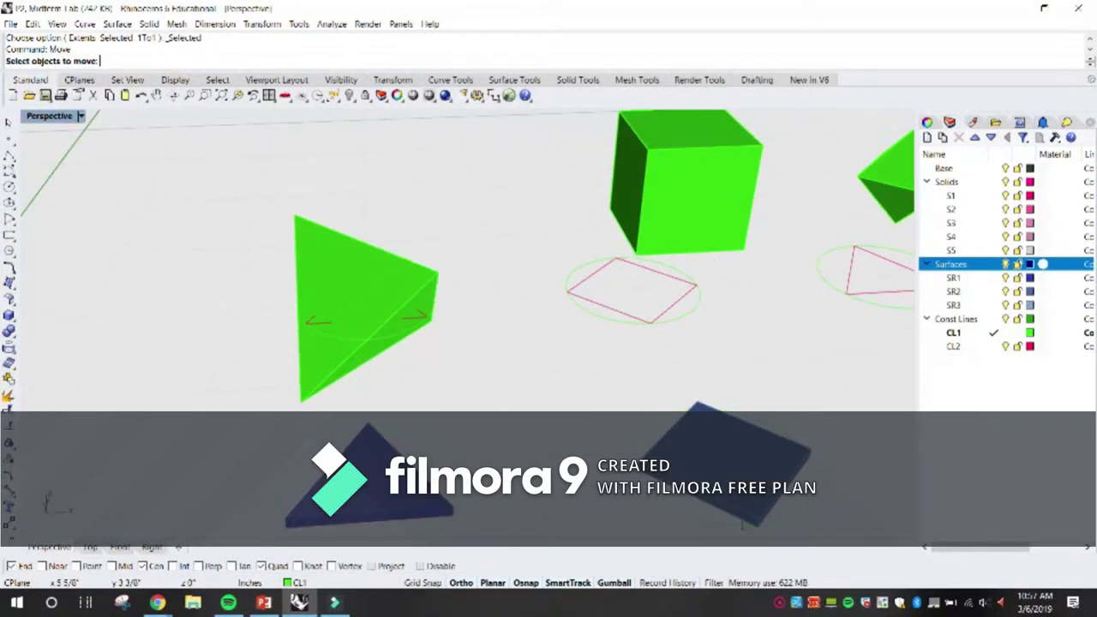
pyautogui.click(425, 268)
pyautogui.moveTo(449, 335); pyautogui.dragTo(207, 350, button='right')
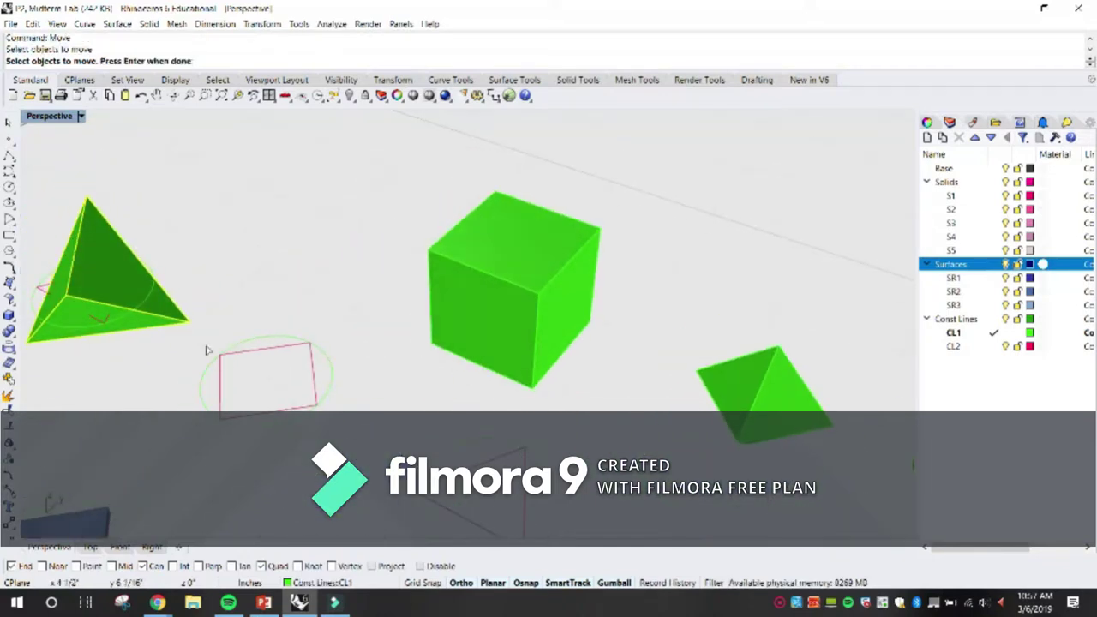
pyautogui.press('Return')
pyautogui.click(189, 320)
pyautogui.scroll(-5, 188, 316)
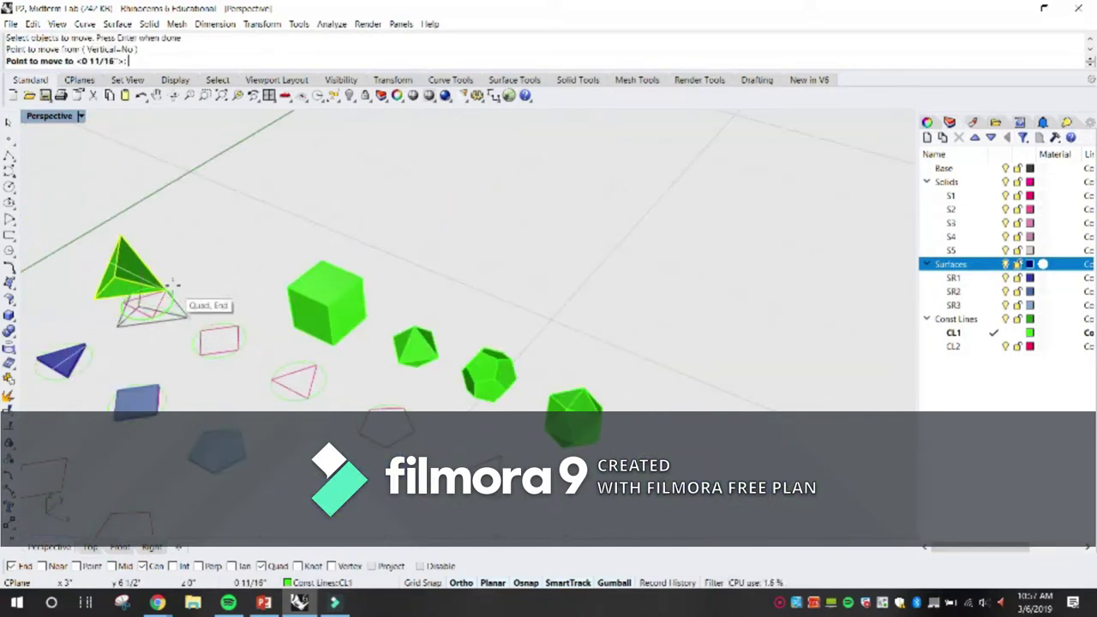
pyautogui.scroll(5, 176, 286)
pyautogui.click(151, 294)
# Step: Examine up close how the tetrahedron's corner meets the corner of its base triangle
pyautogui.scroll(-5, 172, 298)
pyautogui.scroll(8, 162, 297)
pyautogui.moveTo(180, 298)
pyautogui.mouseDown(button='right')
pyautogui.moveTo(230, 283)
pyautogui.moveTo(257, 301)
pyautogui.moveTo(193, 283)
pyautogui.mouseUp(button='right')
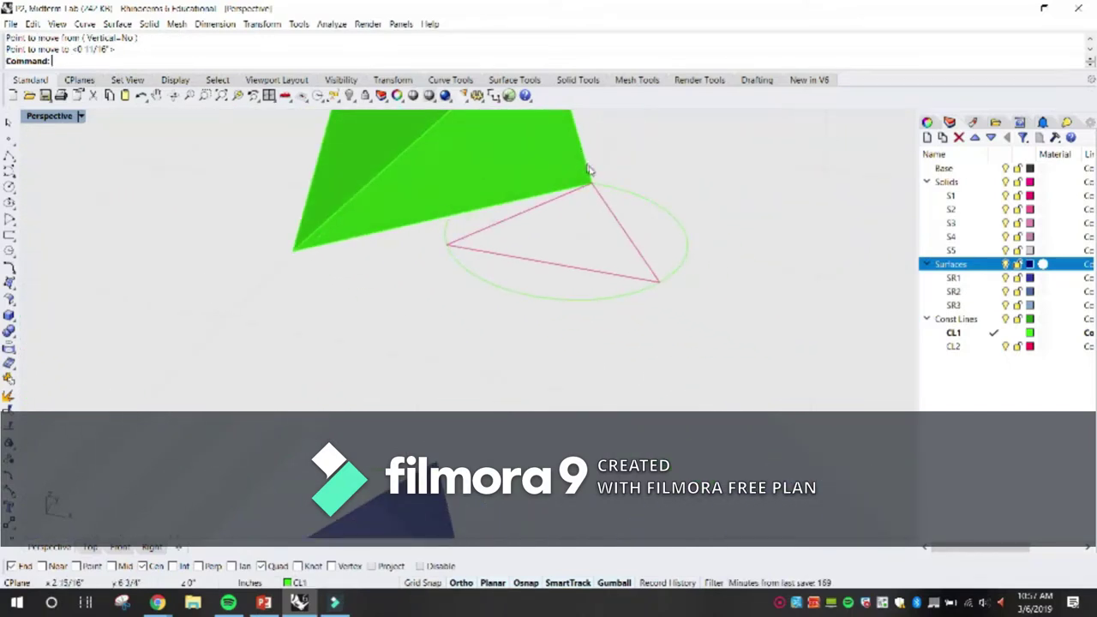
pyautogui.moveTo(588, 170); pyautogui.dragTo(578, 188, button='right')
pyautogui.scroll(3, 550, 175)
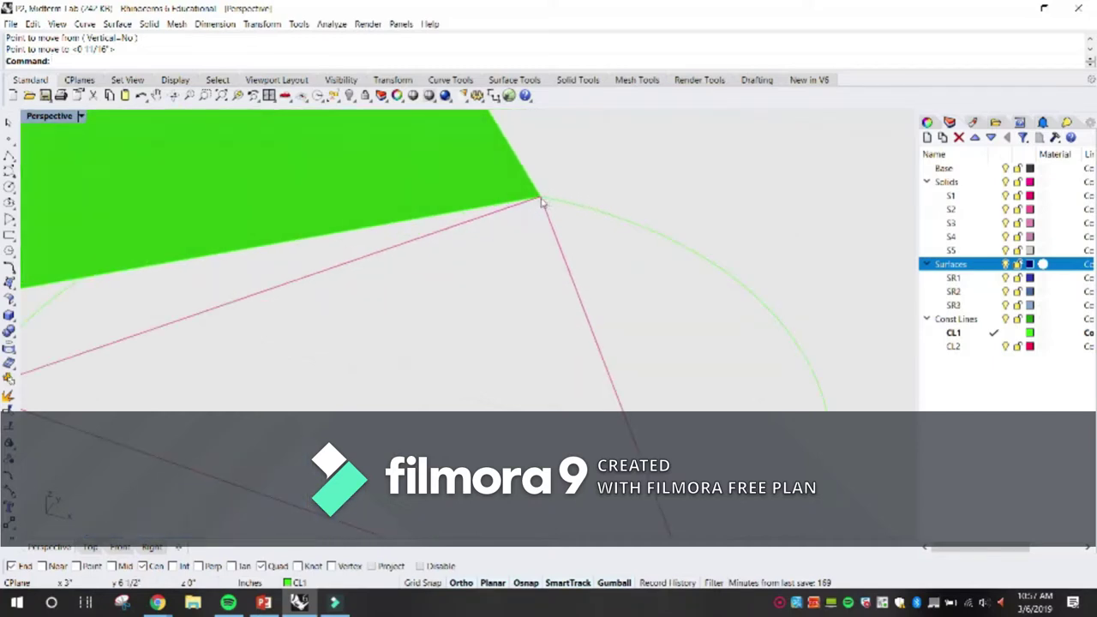
pyautogui.scroll(-3, 542, 201)
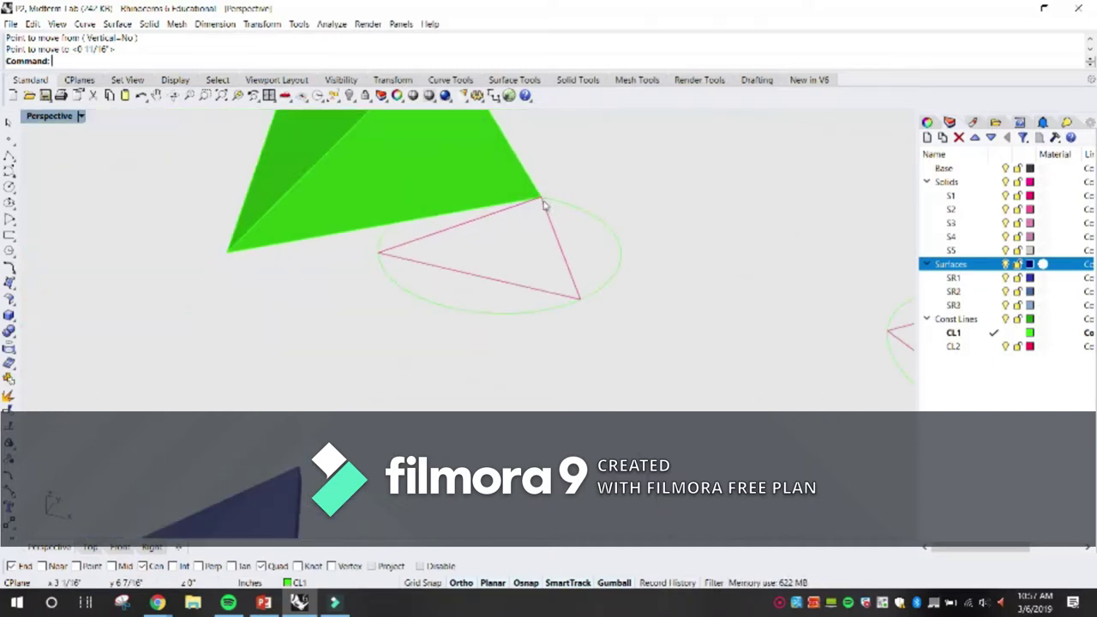
pyautogui.click(536, 194)
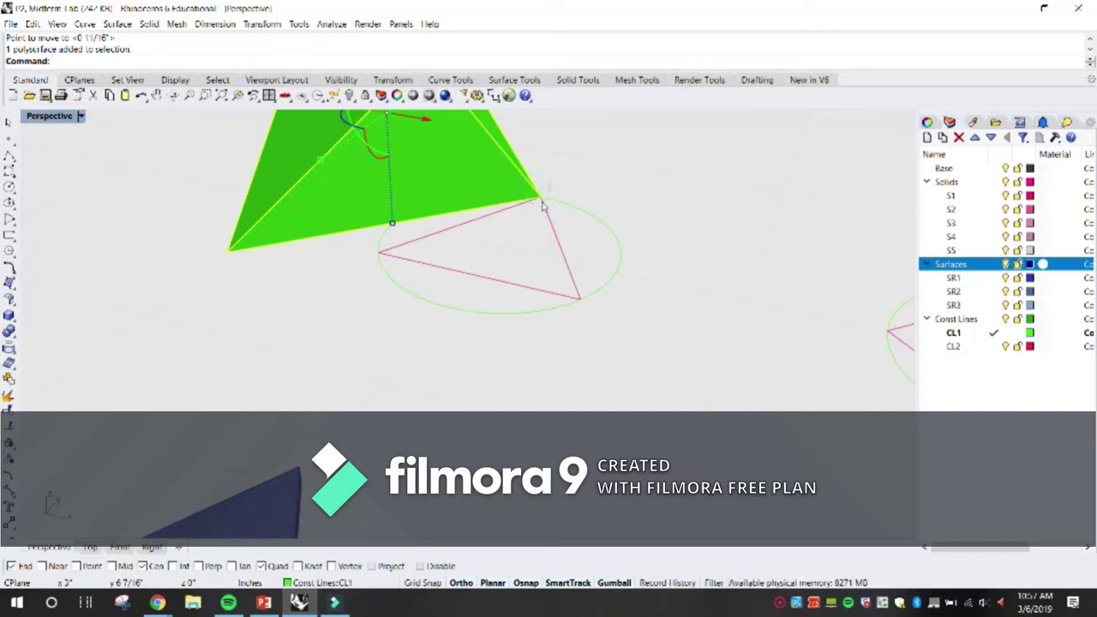
pyautogui.click(542, 204)
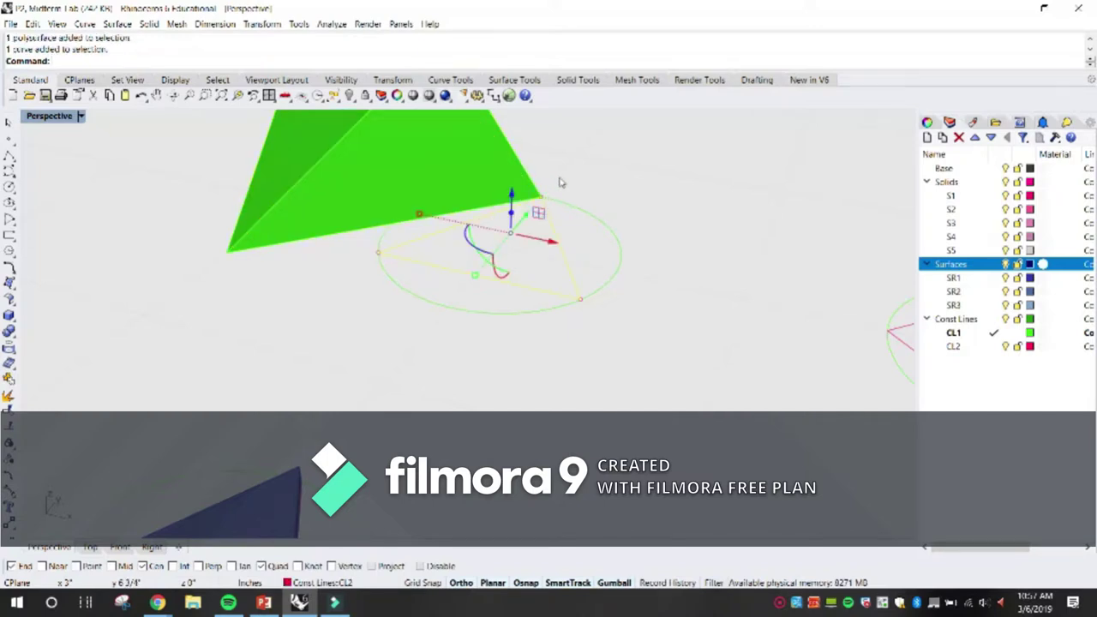
pyautogui.click(561, 178)
# Step: Start rotating the tetrahedron about the corner shared with its base triangle, taking its adjacent bottom corner as the first reference point
pyautogui.moveTo(561, 179); pyautogui.dragTo(577, 196, button='right')
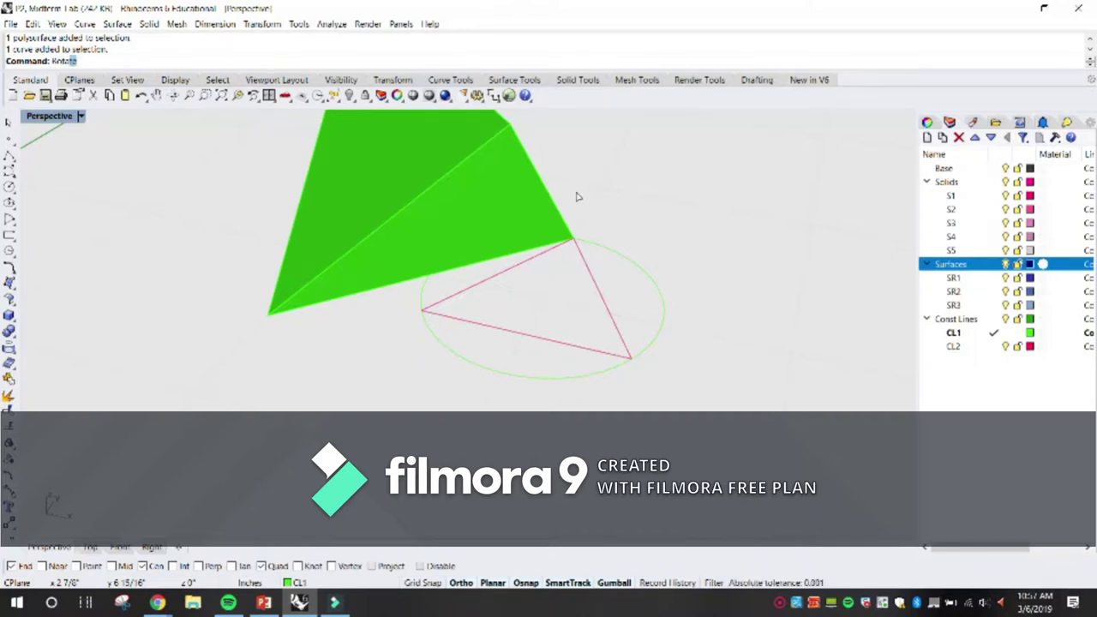
pyautogui.press('Return')
pyautogui.click(522, 167)
pyautogui.moveTo(522, 166); pyautogui.dragTo(613, 249, button='right')
pyautogui.press('Return')
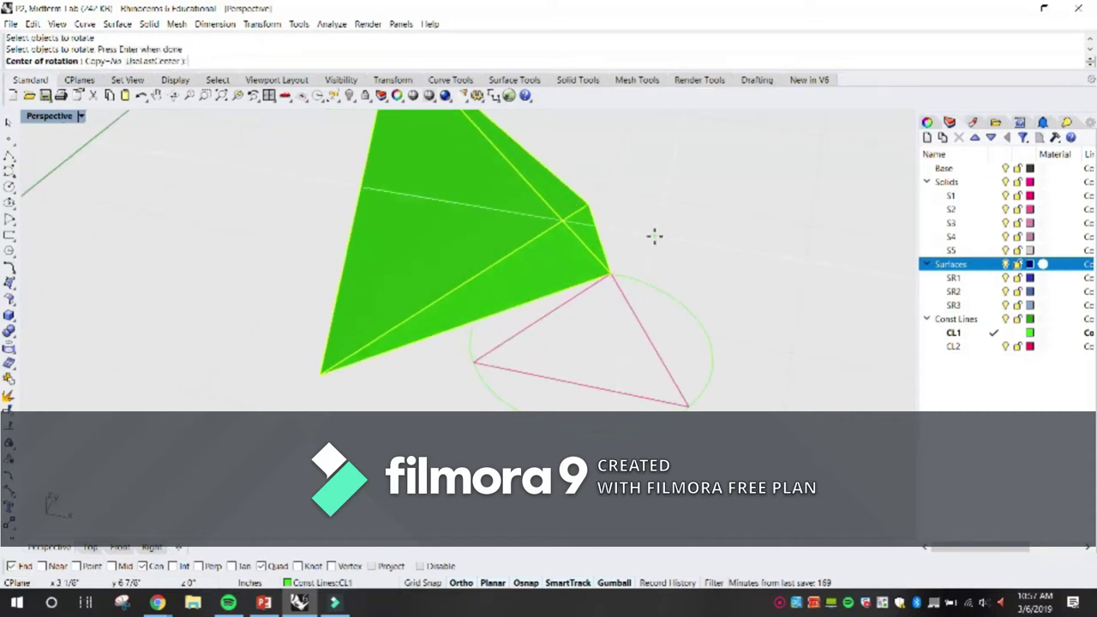
pyautogui.click(611, 271)
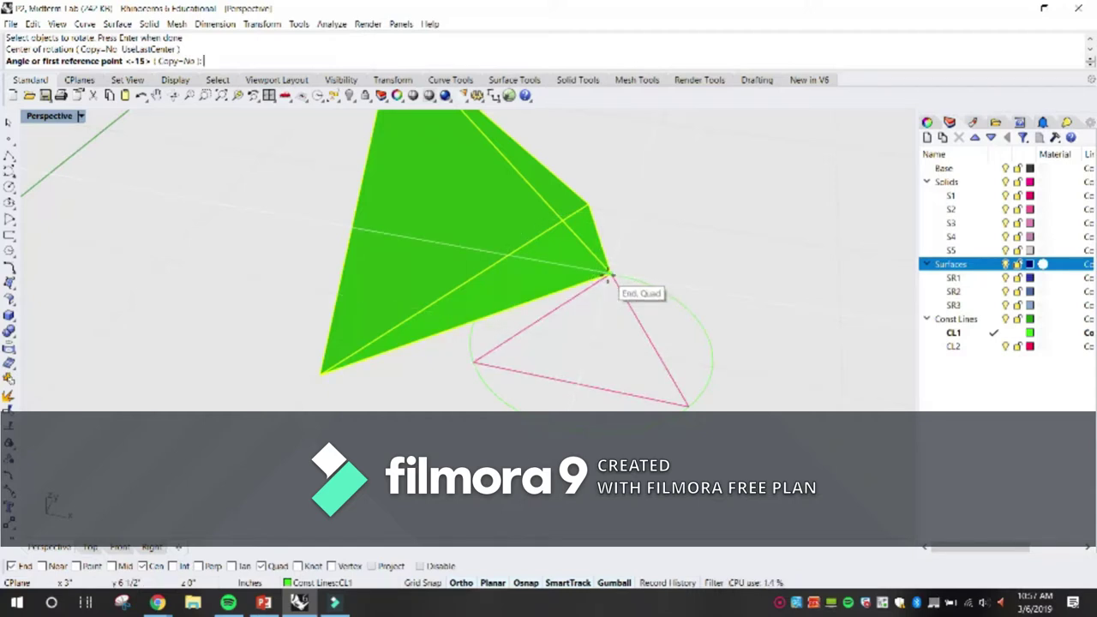
pyautogui.click(323, 371)
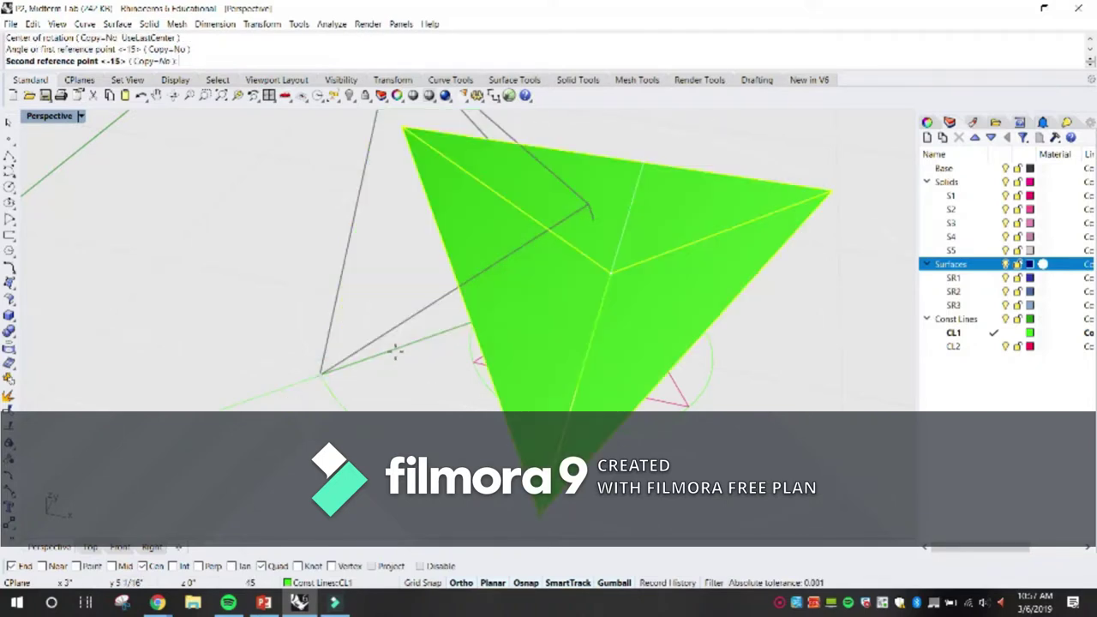
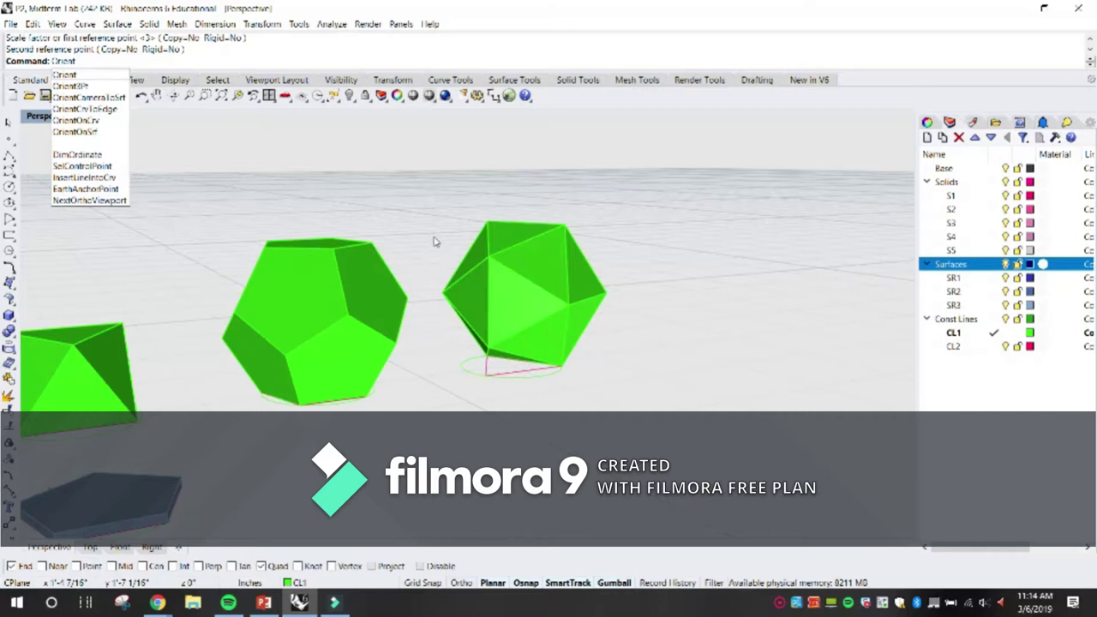
# Step: Orient the icosahedron with Orient3Pt, matching three corners of its lowest face to the corners of its base triangle
pyautogui.press('Down')
pyautogui.press('Return')
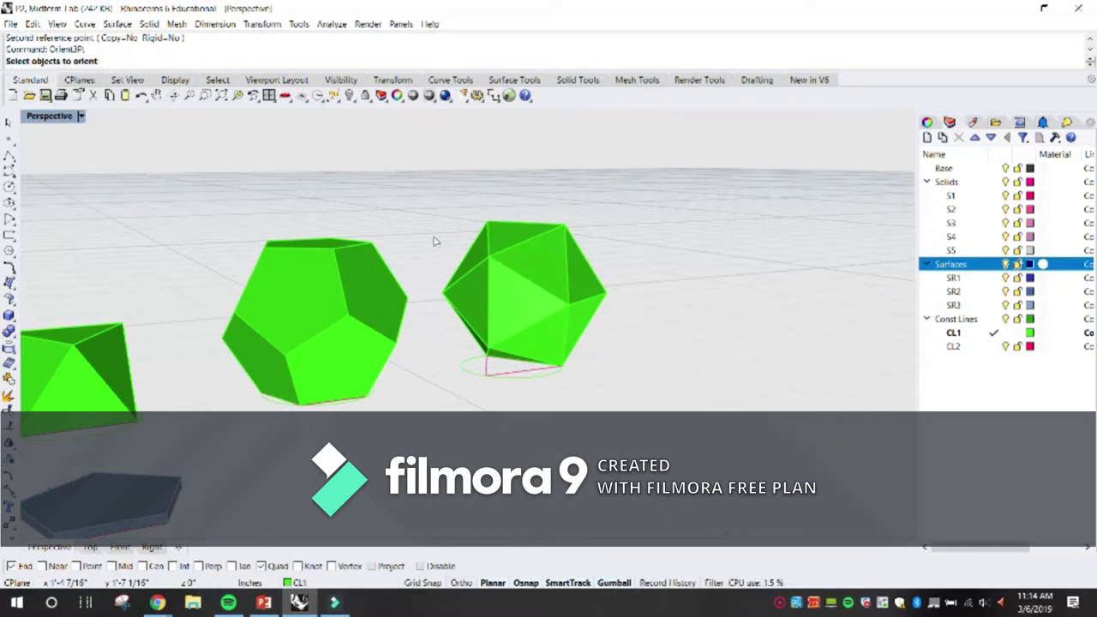
pyautogui.scroll(3, 478, 274)
pyautogui.click(518, 288)
pyautogui.scroll(2, 540, 351)
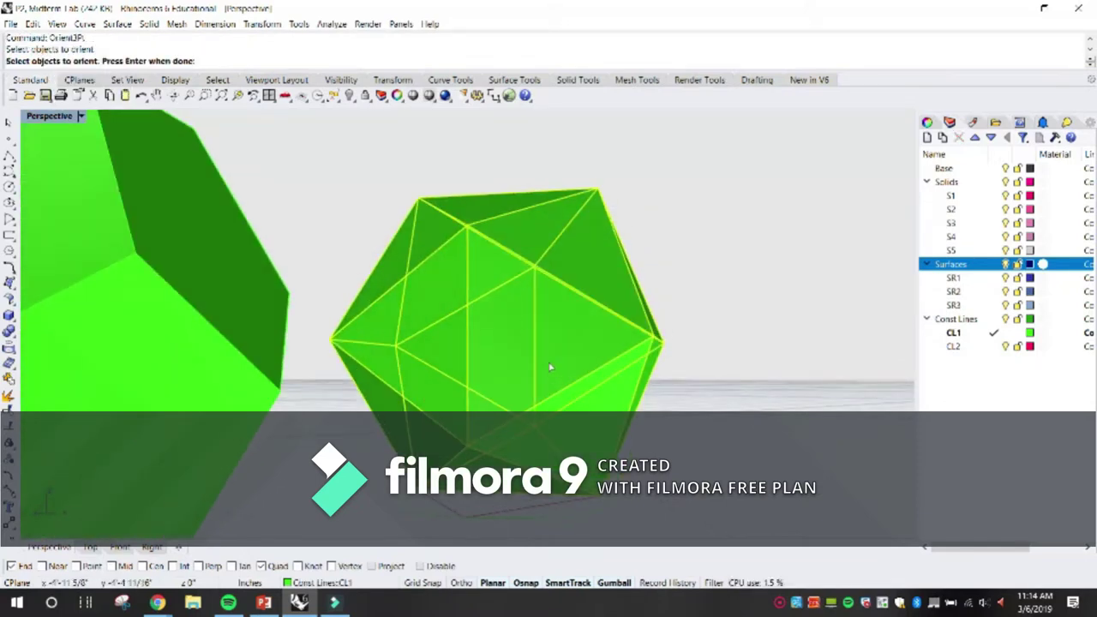
pyautogui.press('Return')
pyautogui.click(600, 496)
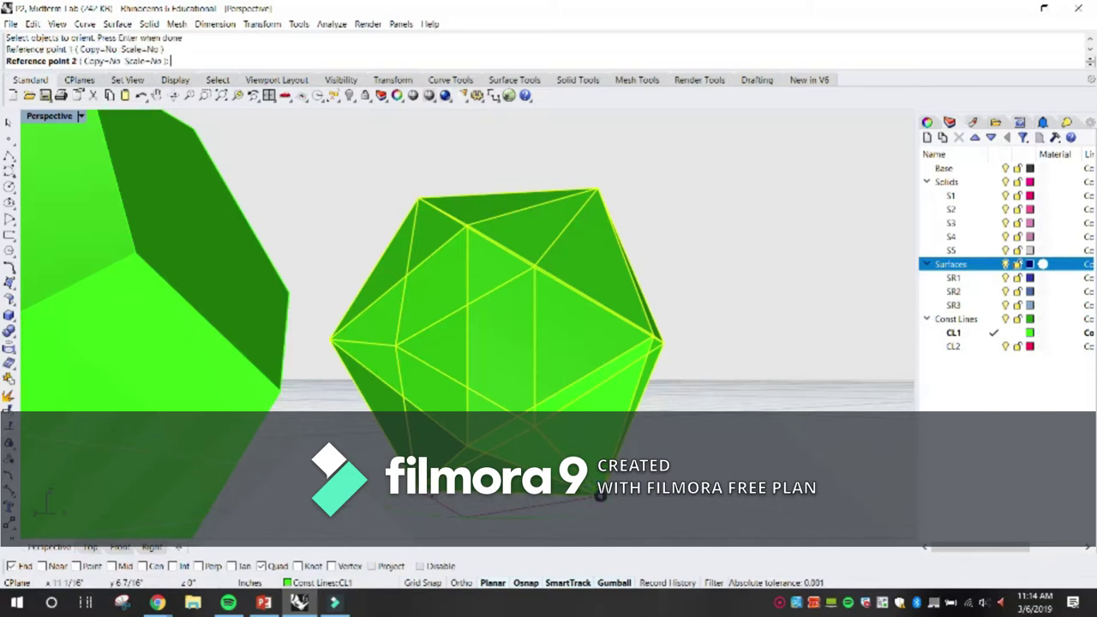
pyautogui.click(418, 490)
pyautogui.click(468, 445)
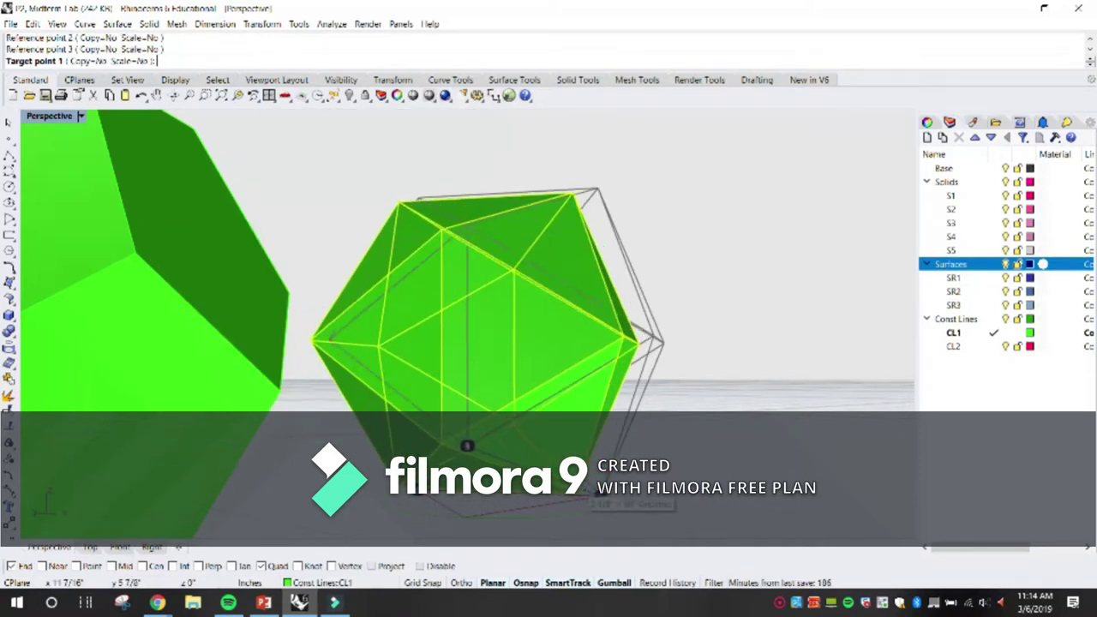
pyautogui.click(600, 497)
pyautogui.click(464, 517)
pyautogui.click(452, 512)
# Step: Change the tetrahedron's layer to S1 under Solids
pyautogui.scroll(-9, 458, 480)
pyautogui.moveTo(488, 395); pyautogui.dragTo(379, 446, button='right')
pyautogui.scroll(-4, 429, 403)
pyautogui.scroll(-8, 426, 397)
pyautogui.scroll(8, 353, 375)
pyautogui.click(231, 342)
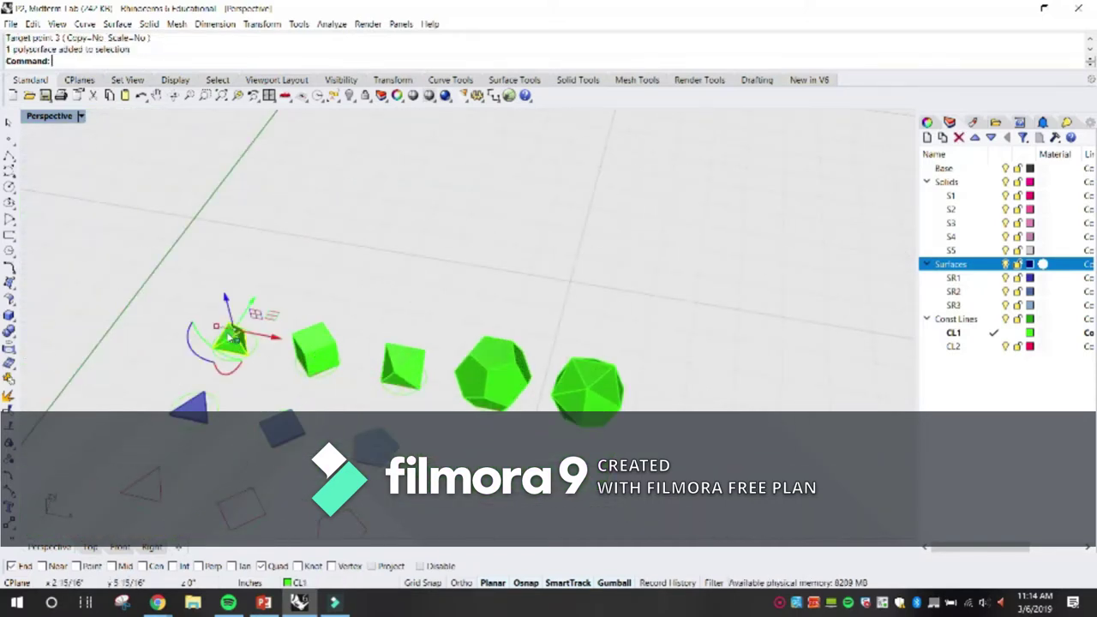
pyautogui.rightClick(946, 195)
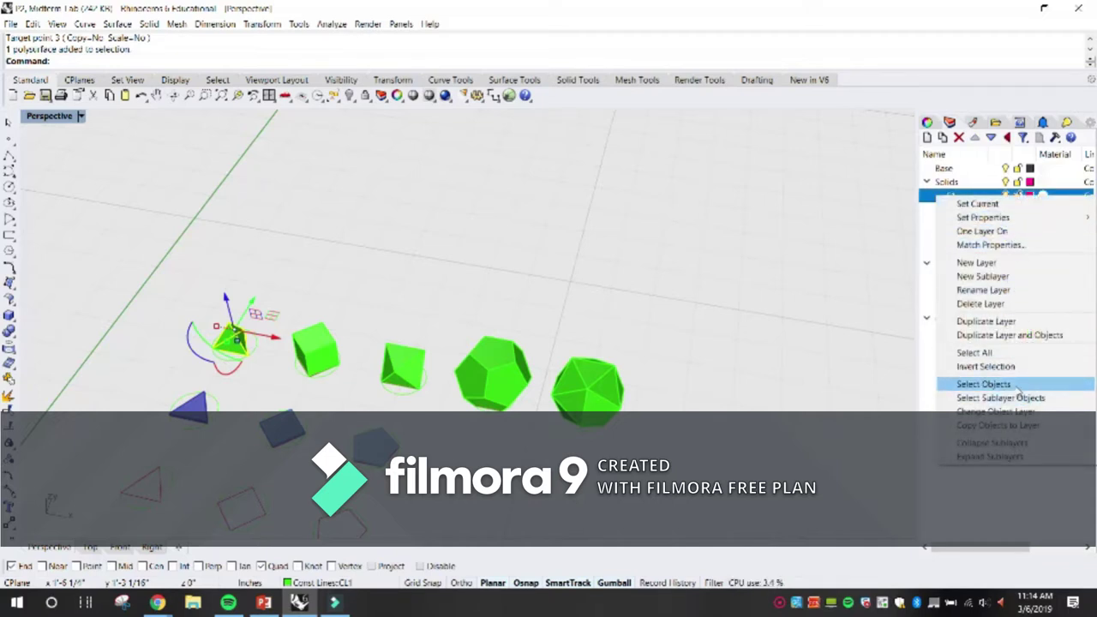
pyautogui.click(995, 411)
pyautogui.click(490, 255)
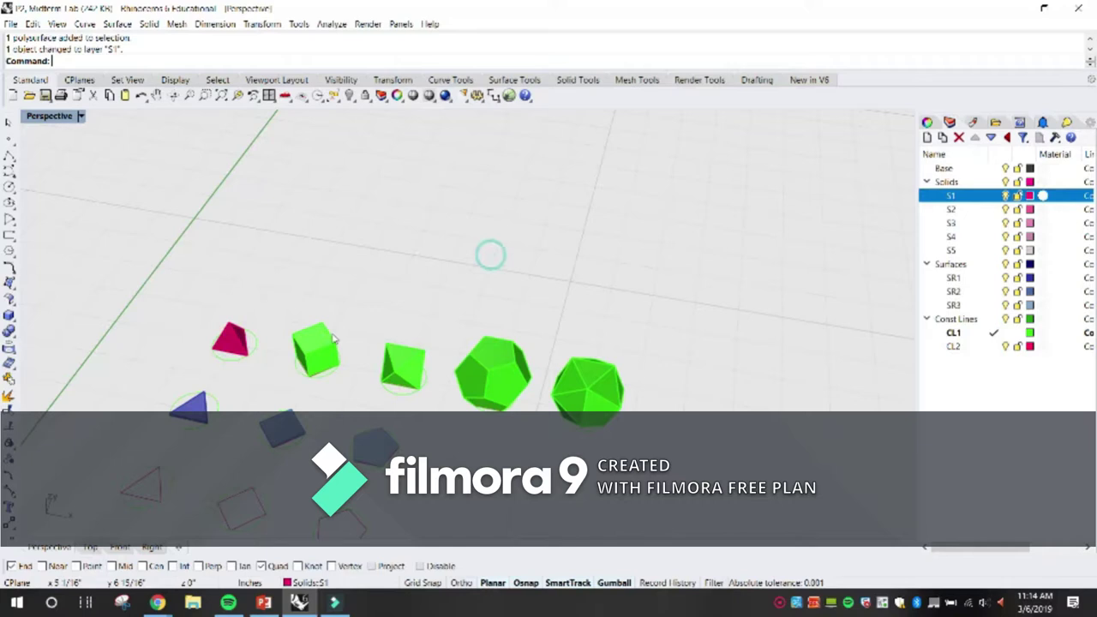
# Step: Change the cube's layer to S2 and the octahedron's layer to S3
pyautogui.click(318, 347)
pyautogui.rightClick(951, 209)
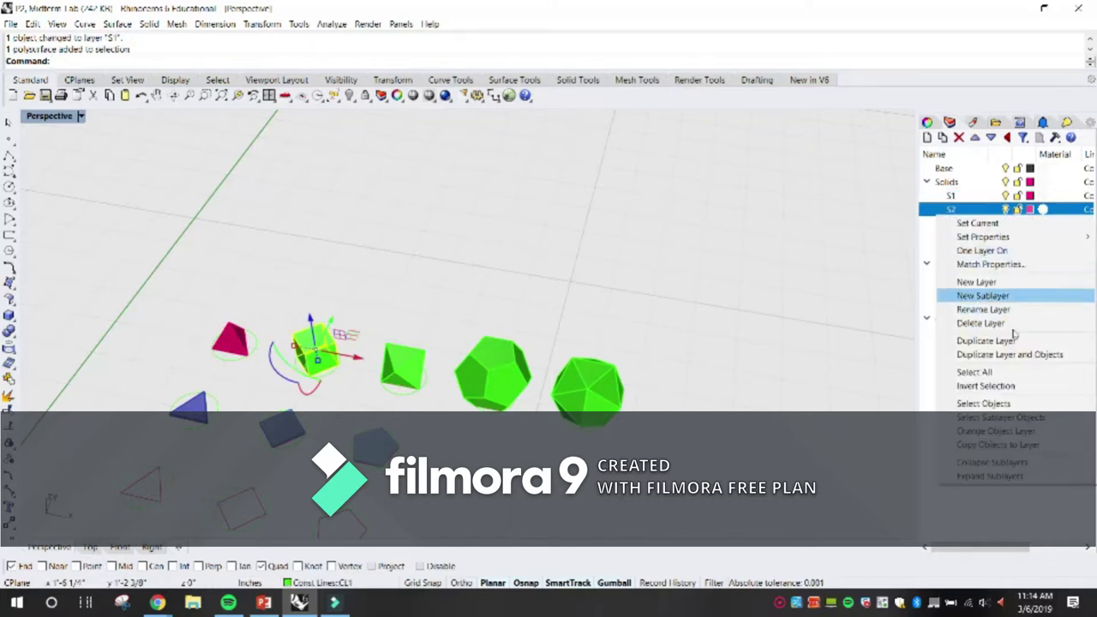
pyautogui.click(994, 431)
pyautogui.click(402, 364)
pyautogui.click(364, 582)
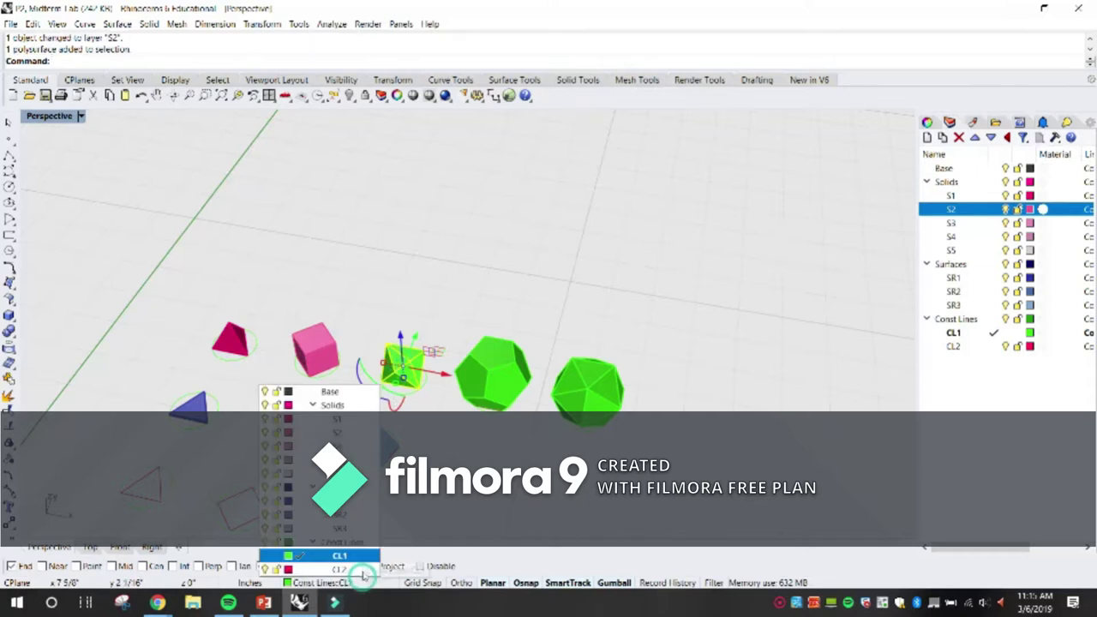
pyautogui.click(335, 446)
# Step: Change the dodecahedron's layer to S4 and the icosahedron's layer to S5
pyautogui.click(500, 339)
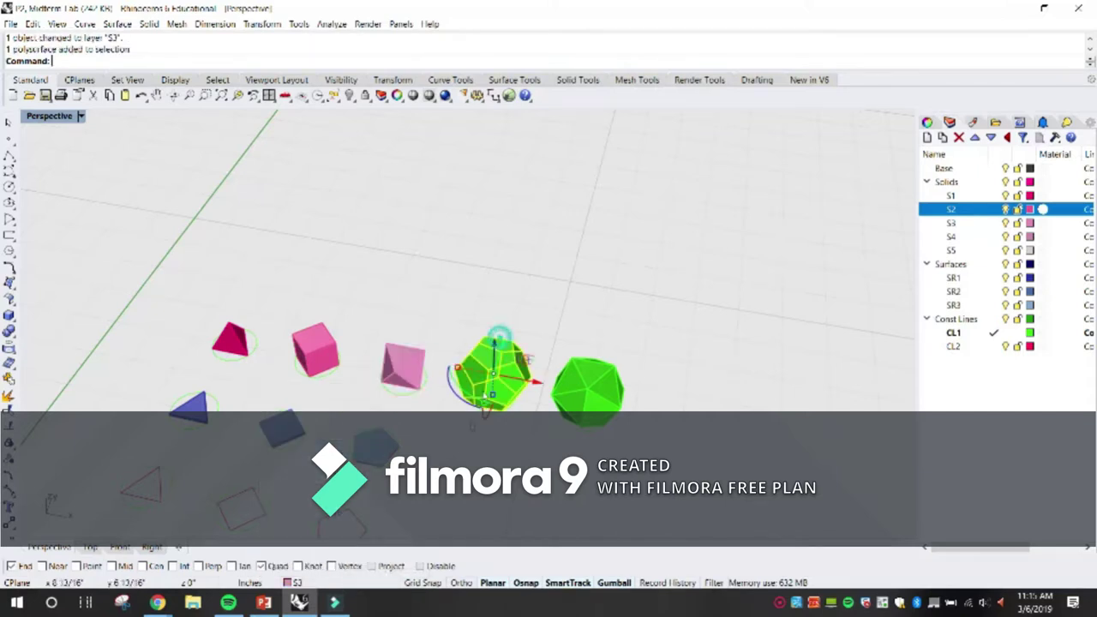
pyautogui.click(356, 582)
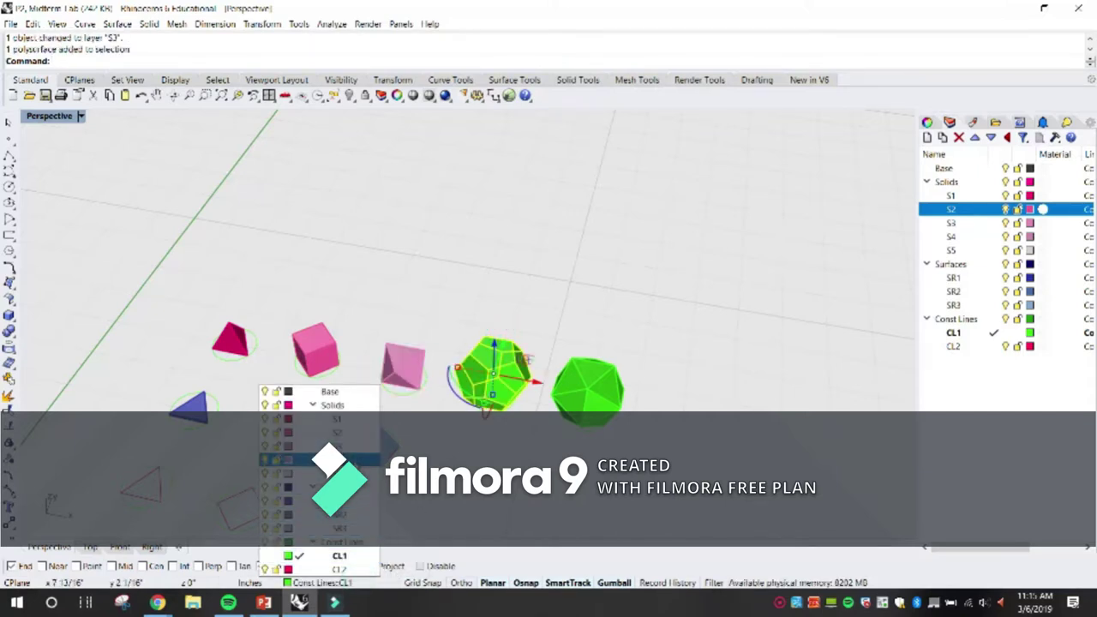
pyautogui.click(335, 459)
pyautogui.click(587, 390)
pyautogui.click(360, 582)
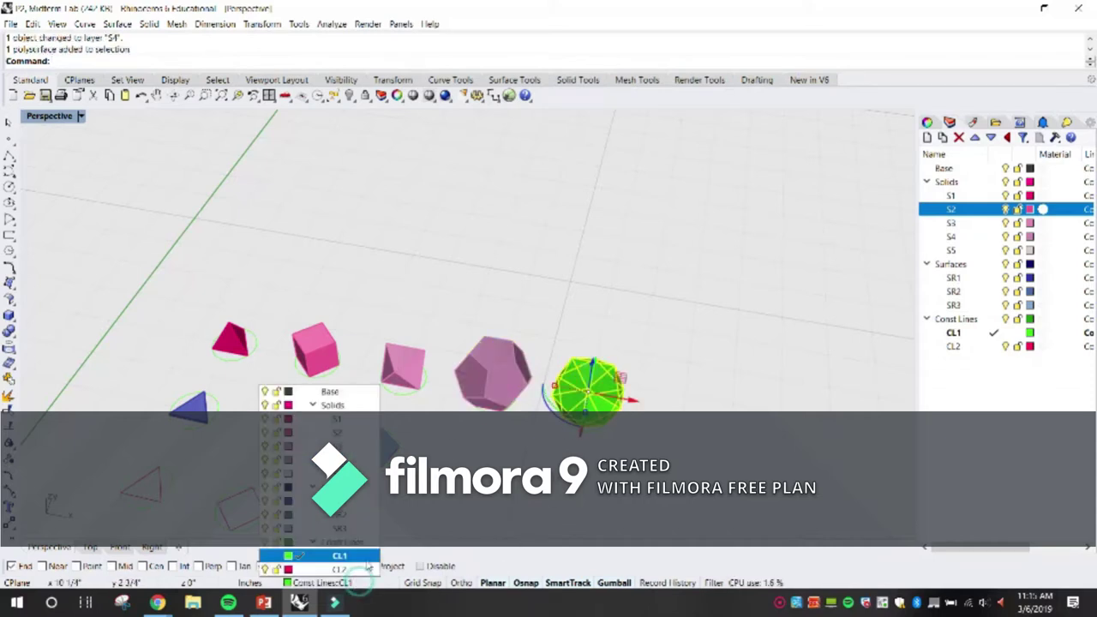
pyautogui.click(334, 473)
# Step: Make Base the current layer and consult the playground base requirements on the PowerPoint slide before returning to Rhino
pyautogui.moveTo(425, 380); pyautogui.dragTo(426, 262, button='right')
pyautogui.scroll(-9, 292, 169)
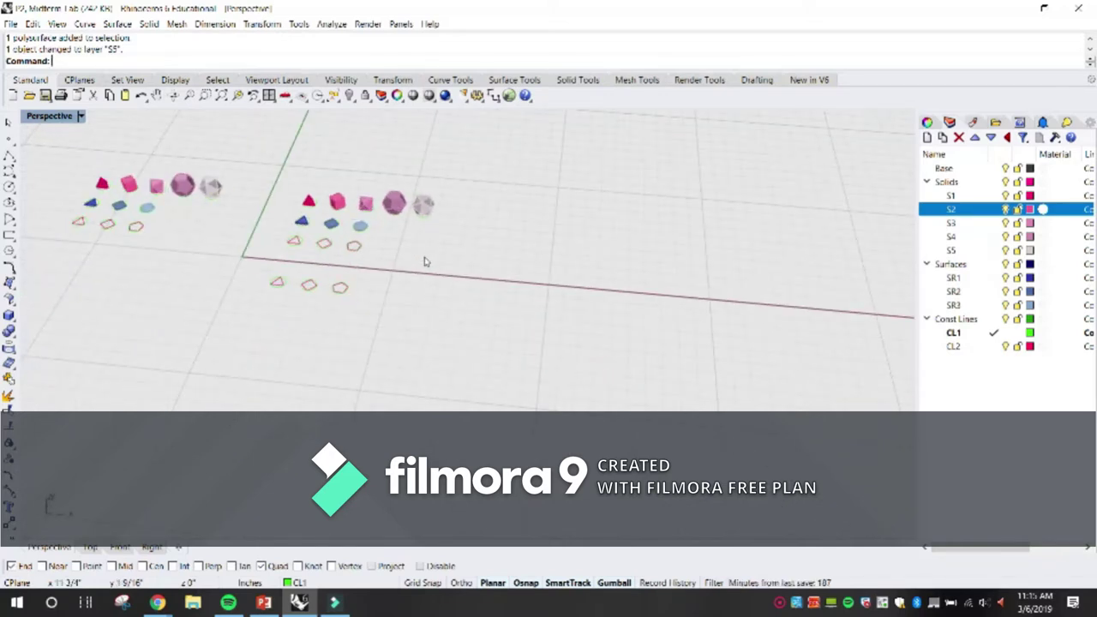
pyautogui.moveTo(503, 282); pyautogui.dragTo(467, 369, button='right')
pyautogui.scroll(5, 312, 270)
pyautogui.moveTo(311, 297)
pyautogui.mouseDown(button='right')
pyautogui.moveTo(314, 320)
pyautogui.moveTo(320, 295)
pyautogui.mouseUp(button='right')
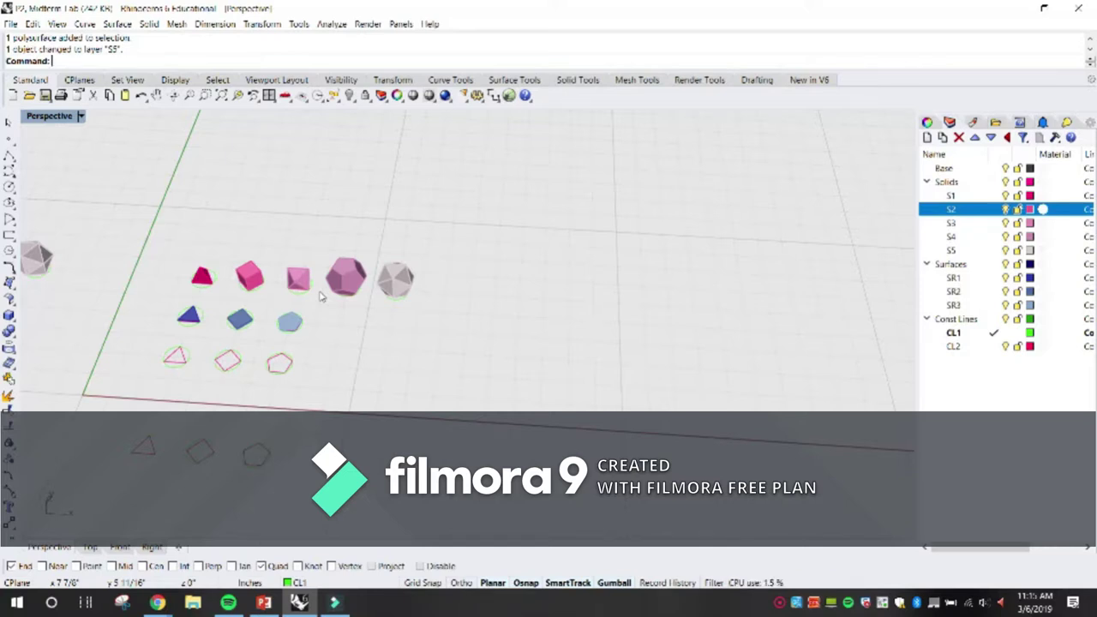
pyautogui.click(993, 168)
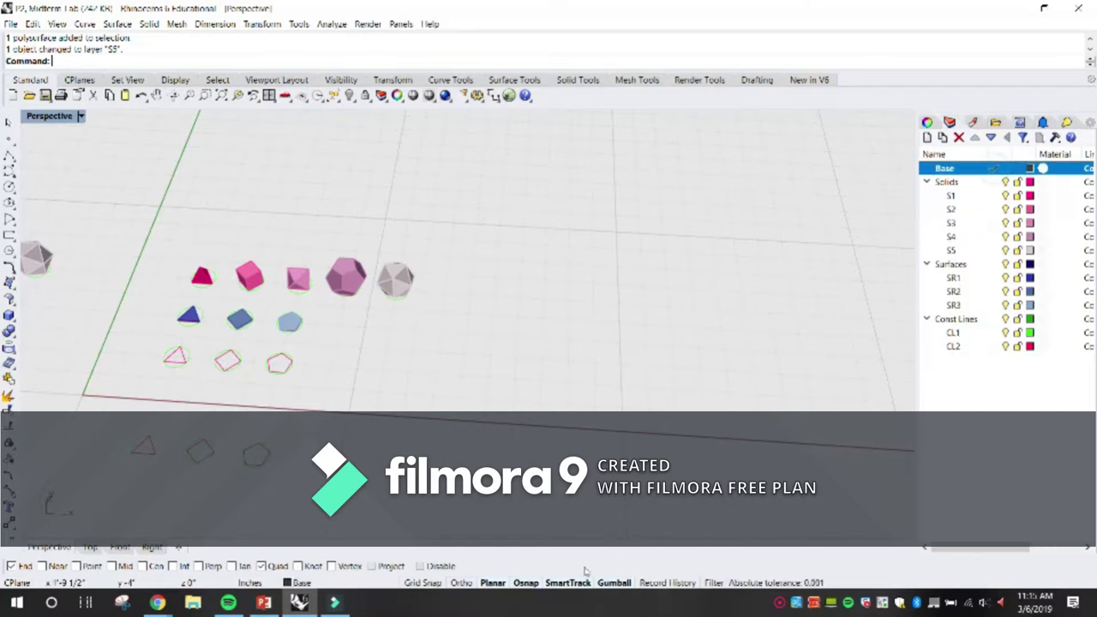
pyautogui.click(267, 601)
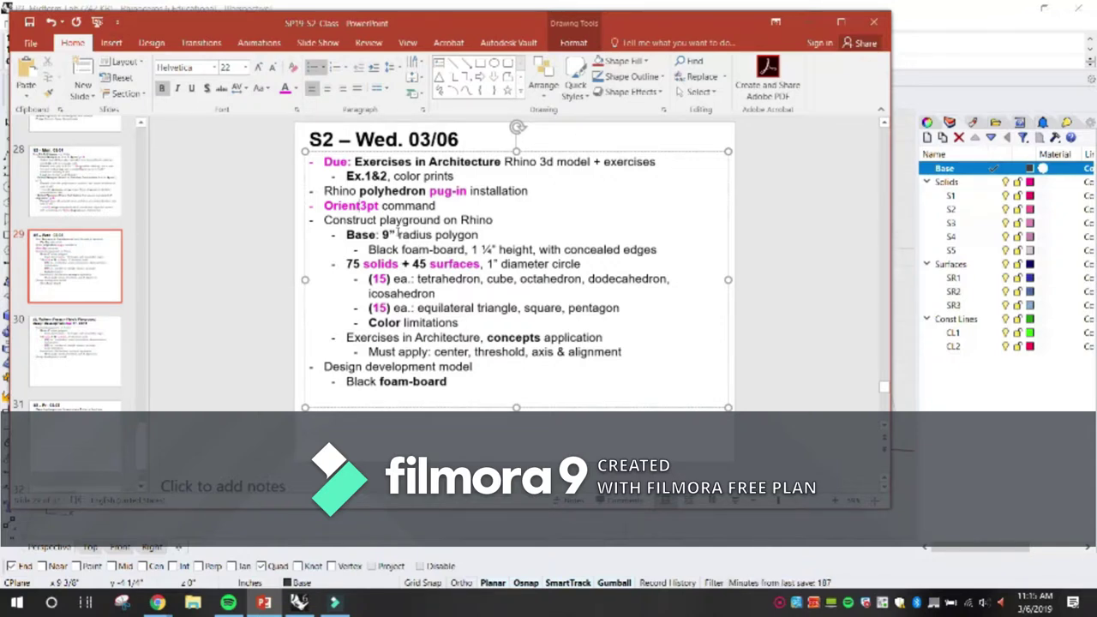
pyautogui.click(943, 22)
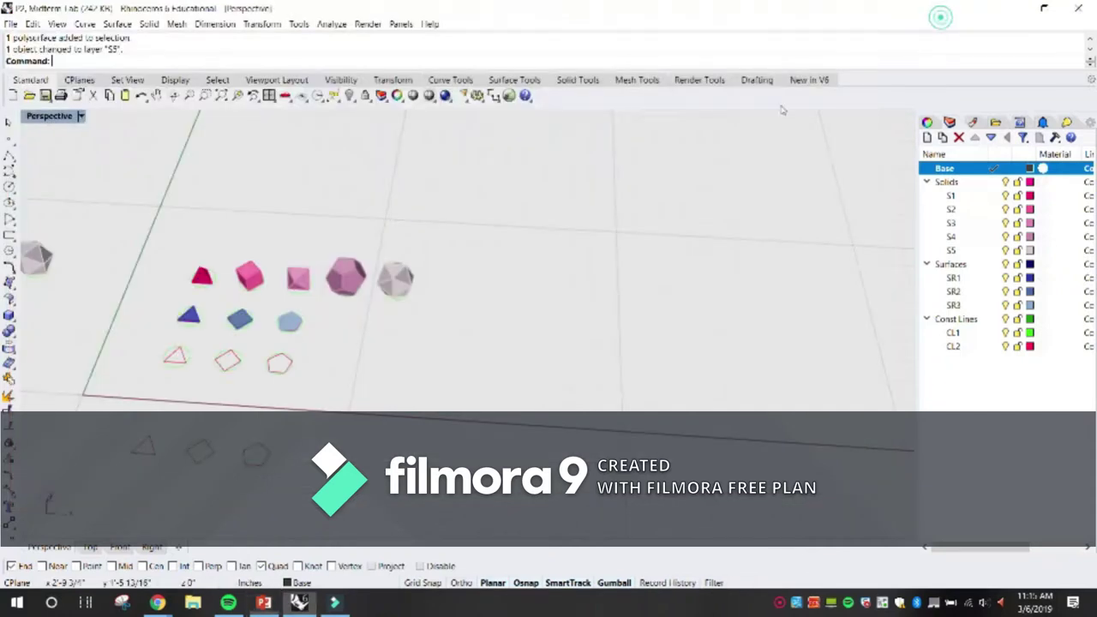
# Step: In the Top view, turn on grid snap and draw a circle with a 9-inch radius centred on a grid intersection
pyautogui.doubleClick(38, 117)
pyautogui.doubleClick(36, 116)
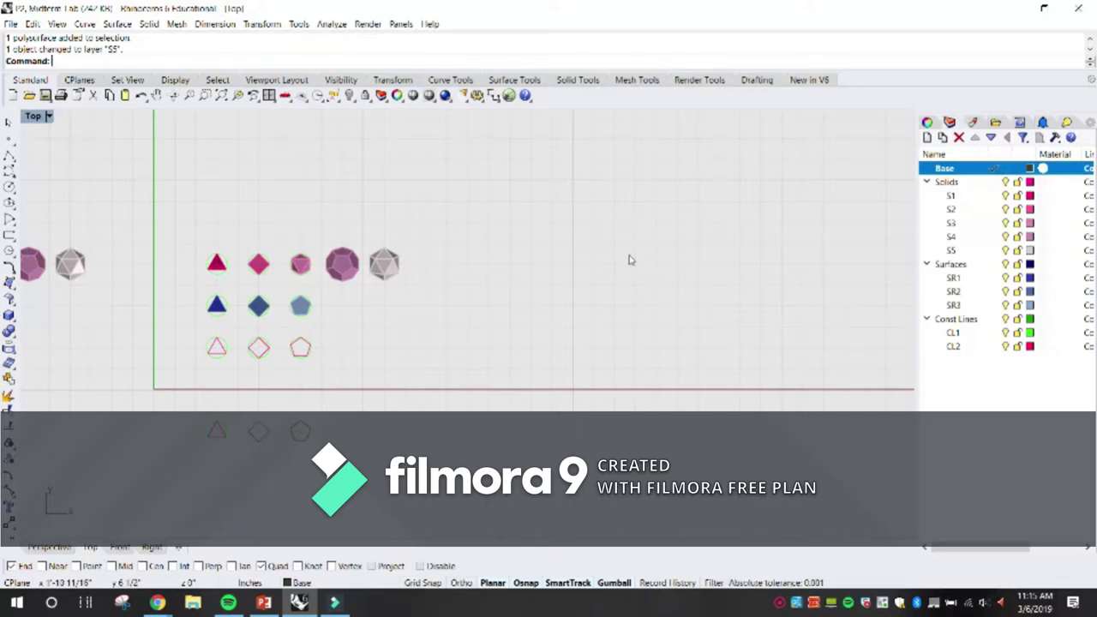
pyautogui.moveTo(630, 257); pyautogui.dragTo(581, 326, button='right')
pyautogui.write('Polyhedron')
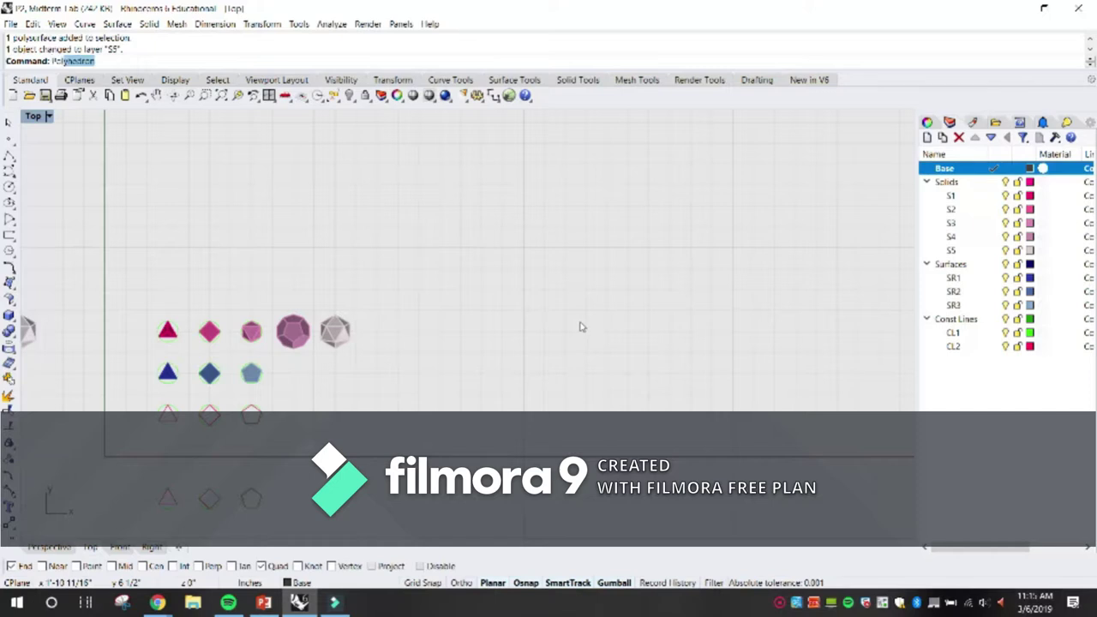
pyautogui.press('Escape')
pyautogui.write('Circle')
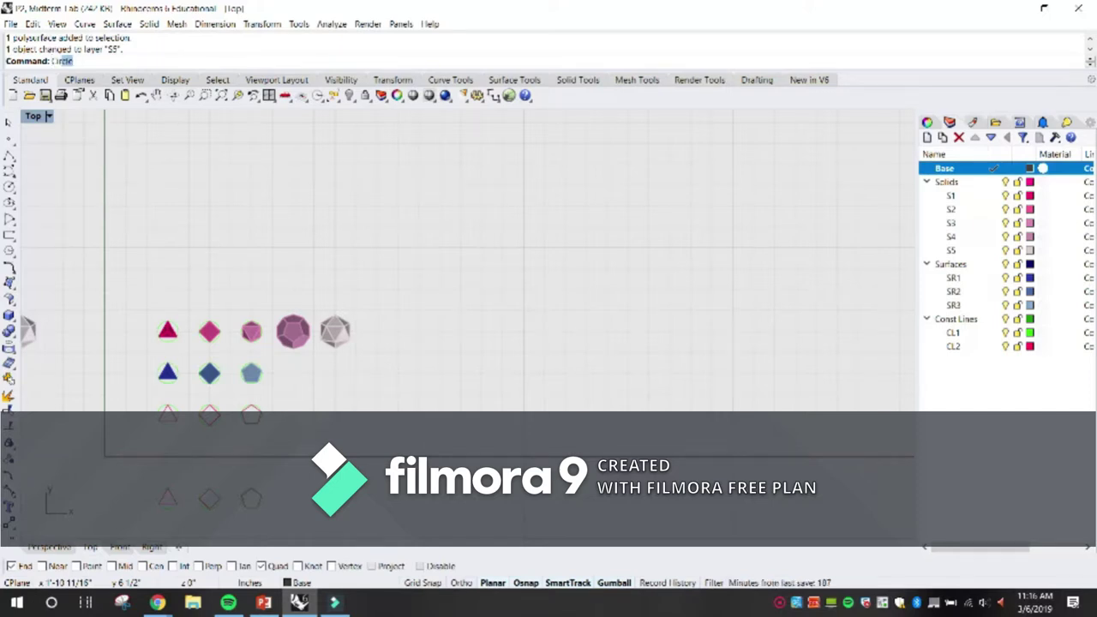
pyautogui.press('Return')
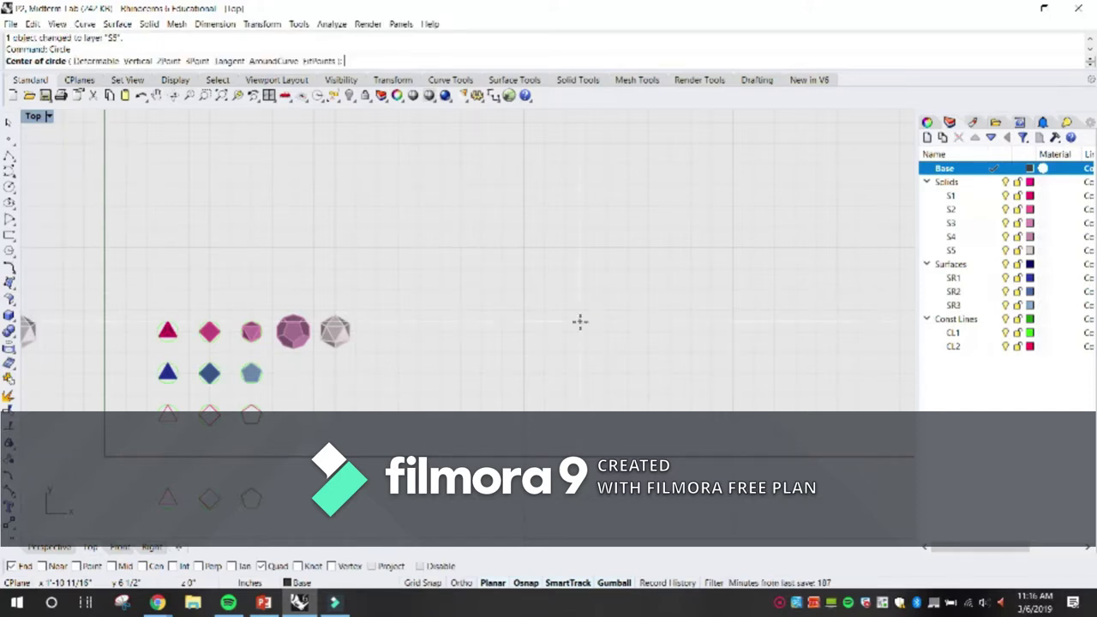
pyautogui.click(437, 586)
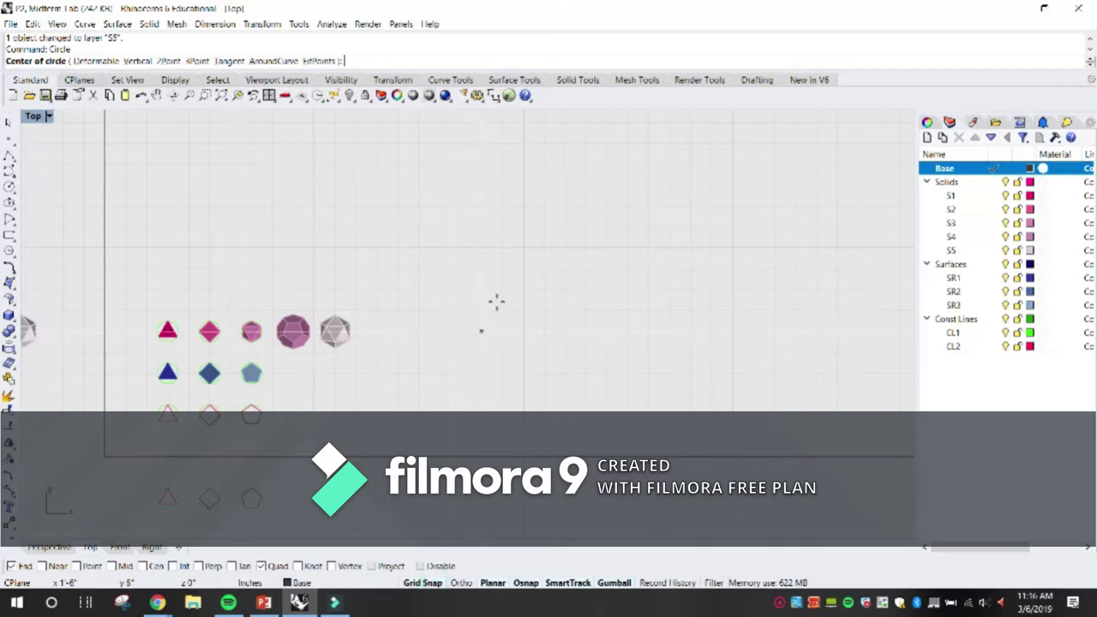
pyautogui.click(523, 249)
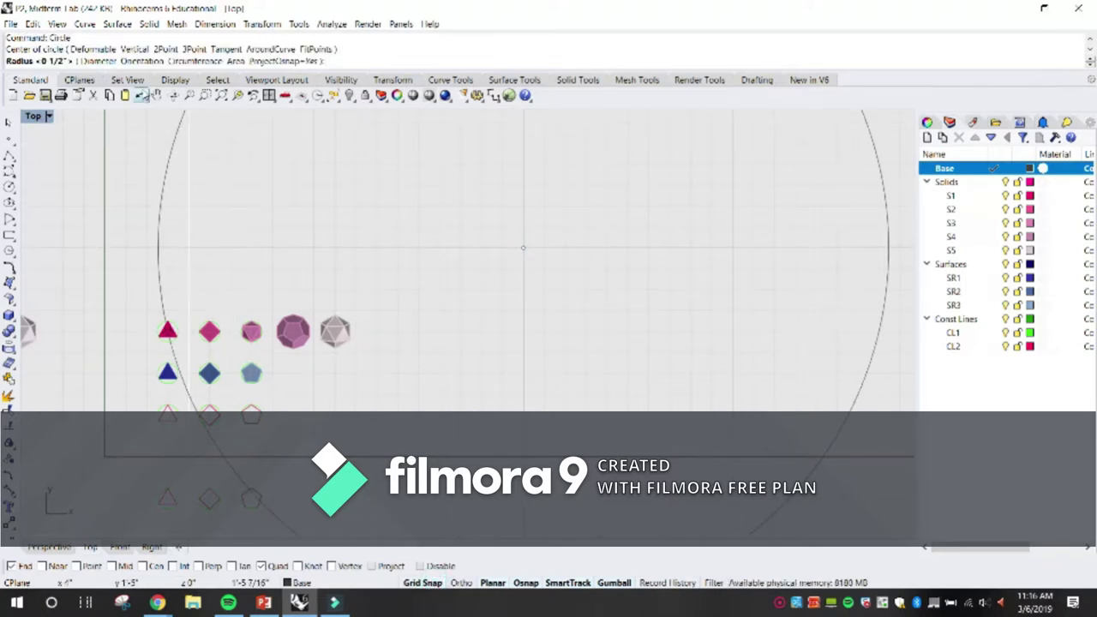
pyautogui.write('9')
pyautogui.press('Return')
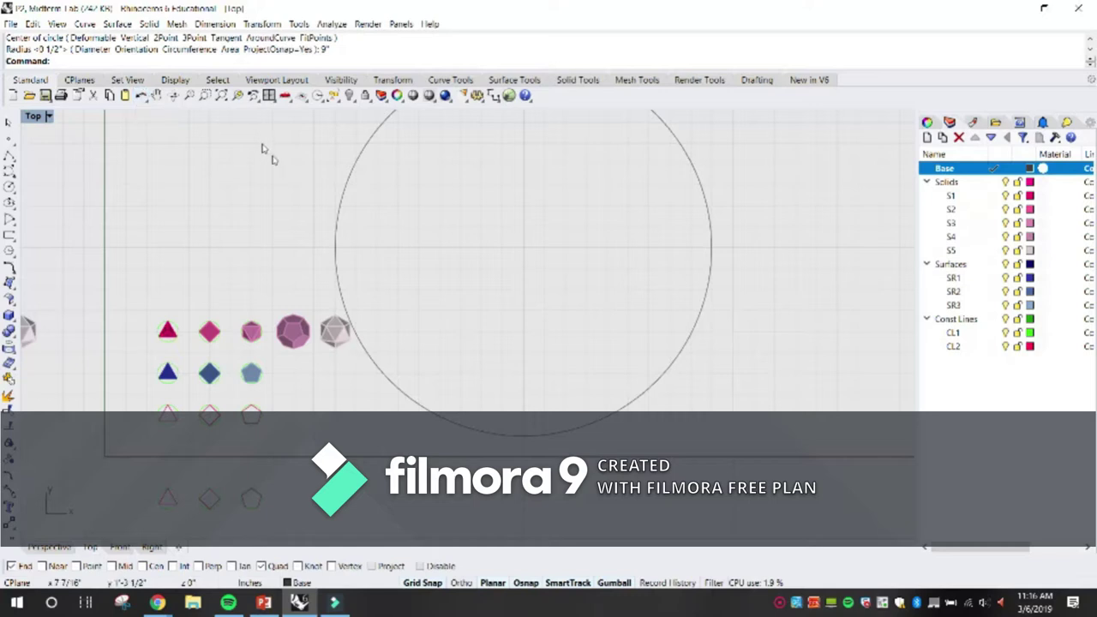
# Step: Move the 9-inch-radius circle further along the X direction so it sits clear of the row of solids
pyautogui.scroll(-2, 400, 276)
pyautogui.click(362, 157)
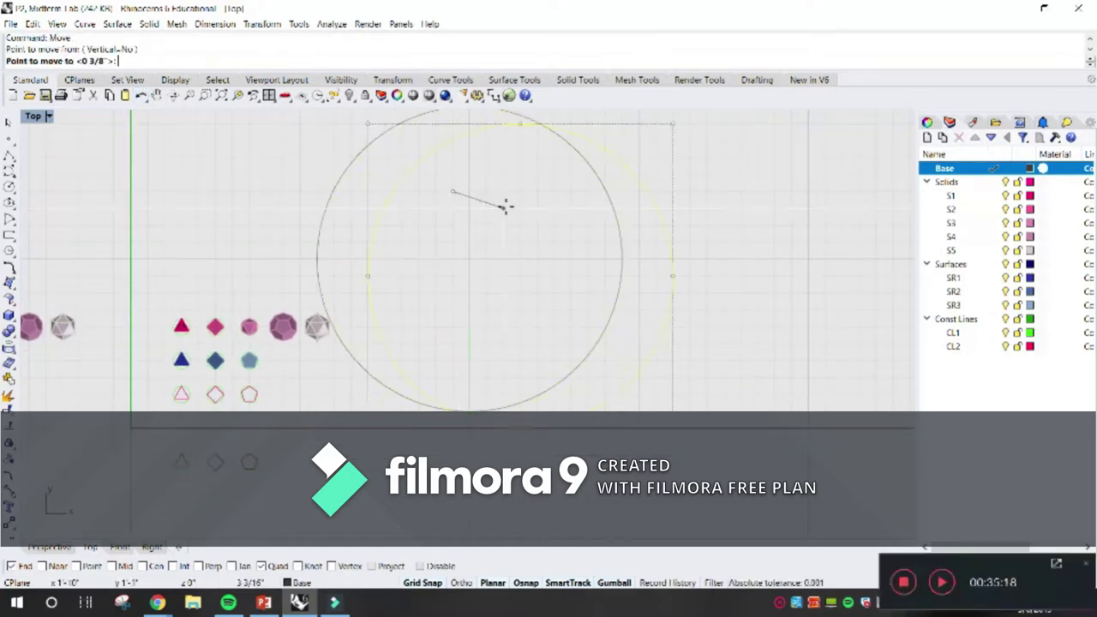
pyautogui.press('Return')
pyautogui.click(538, 230)
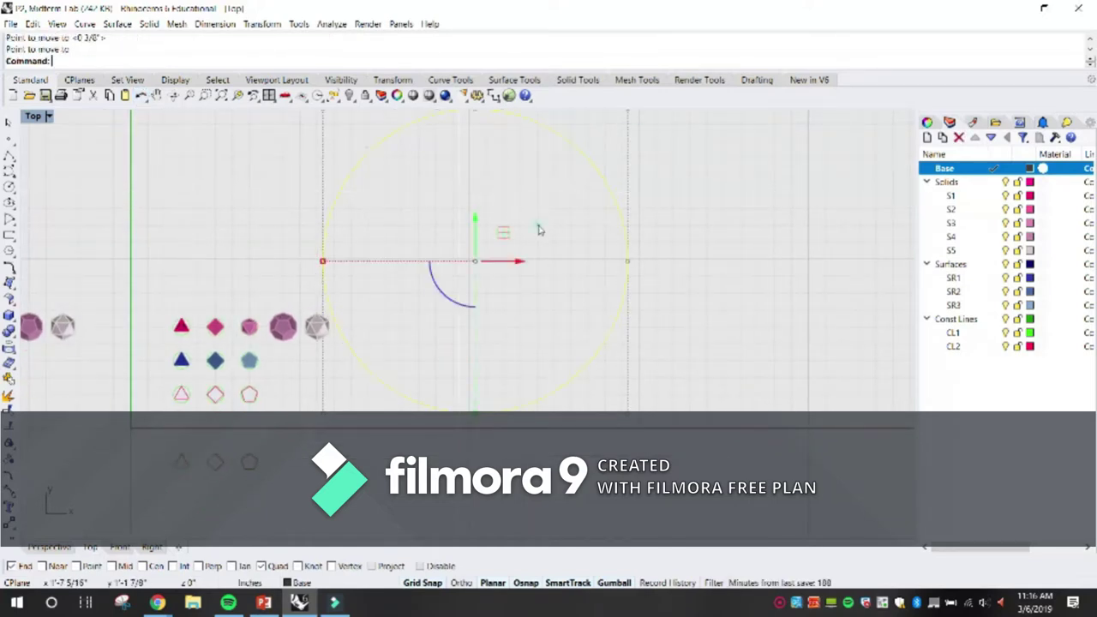
pyautogui.press('Return')
pyautogui.click(586, 162)
pyautogui.click(650, 152)
pyautogui.moveTo(597, 215); pyautogui.dragTo(536, 250, button='right')
pyautogui.press('Escape')
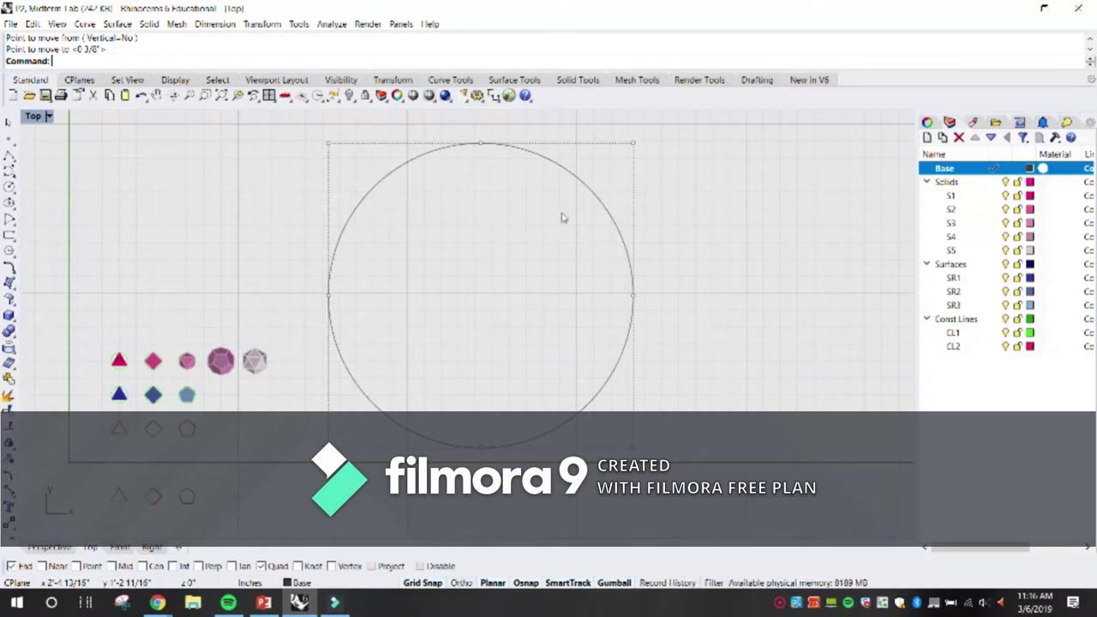
pyautogui.moveTo(665, 216); pyautogui.dragTo(684, 230, button='right')
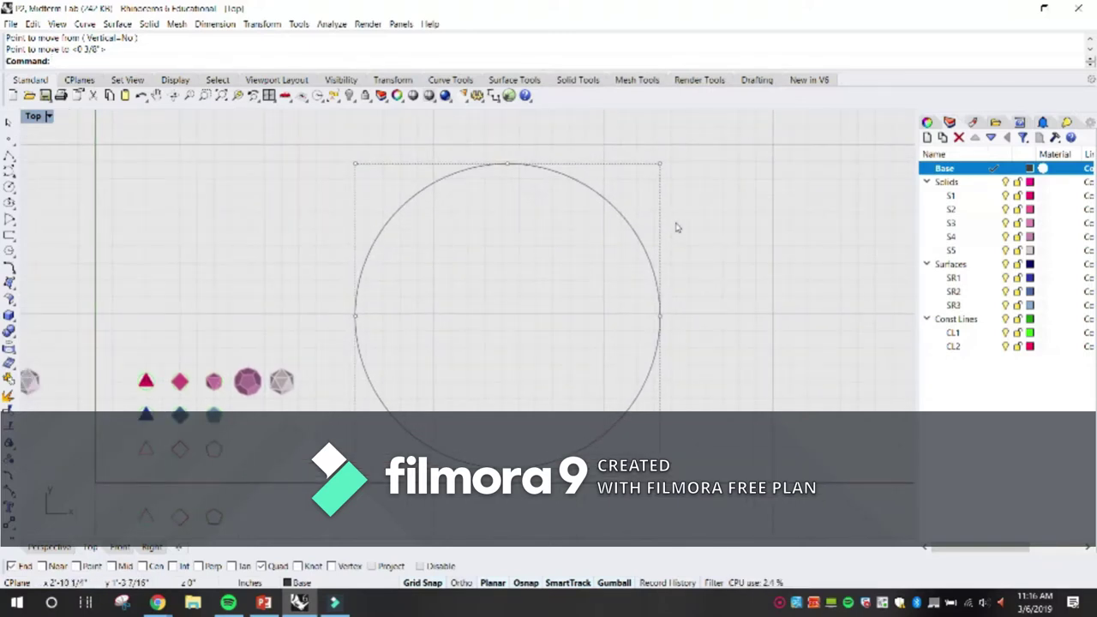
pyautogui.moveTo(730, 278)
pyautogui.mouseDown(button='right')
pyautogui.moveTo(742, 284)
pyautogui.moveTo(749, 271)
pyautogui.mouseUp(button='right')
pyautogui.press('Escape')
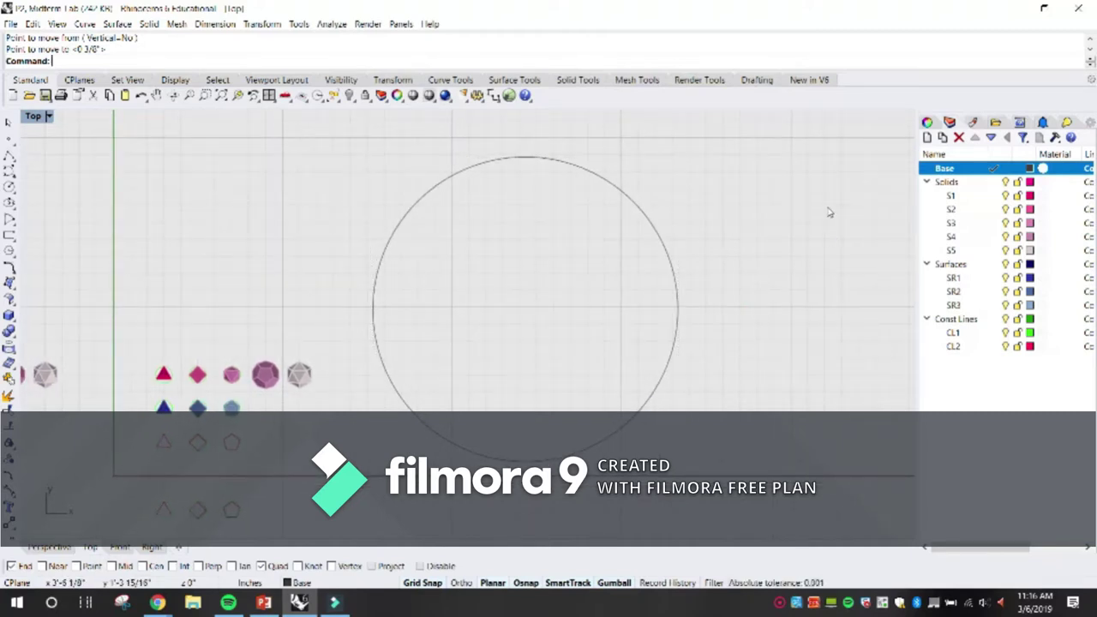
# Step: Draw an inscribed six-sided polygon from the circle's centre to its upper quadrant, with the Cen object snap enabled
pyautogui.write('Polyhedron')
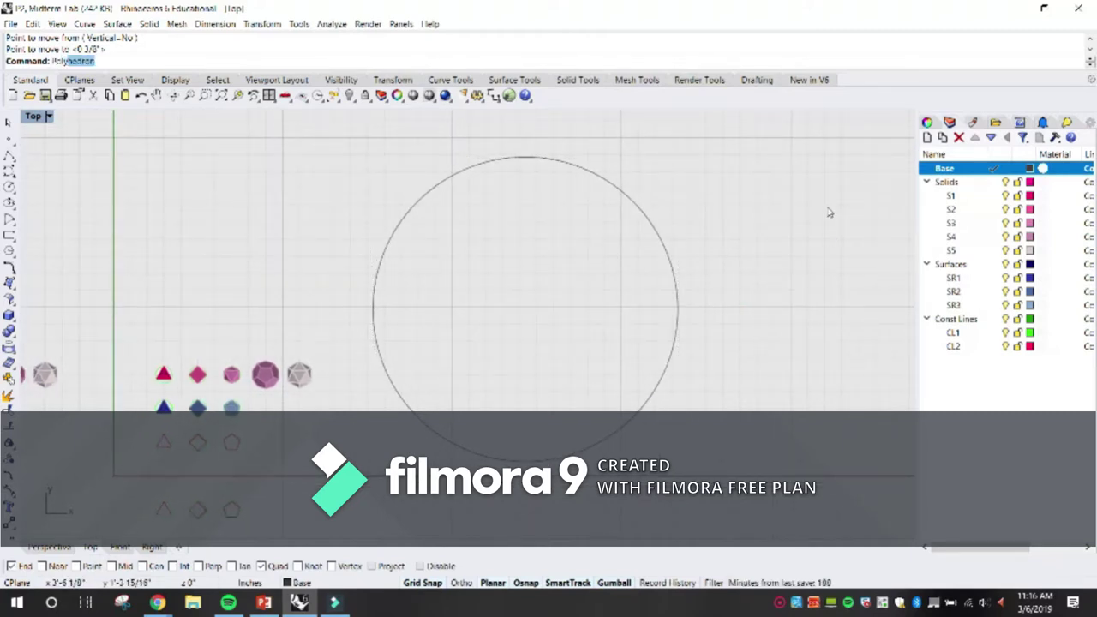
pyautogui.press('Return')
pyautogui.write('Poly')
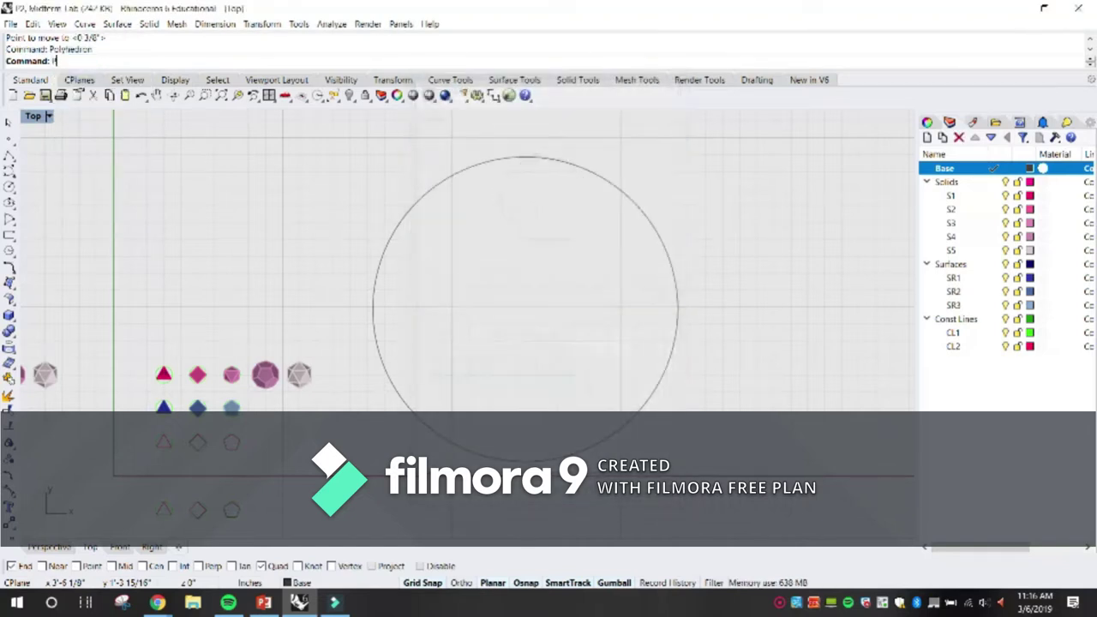
pyautogui.write('gon')
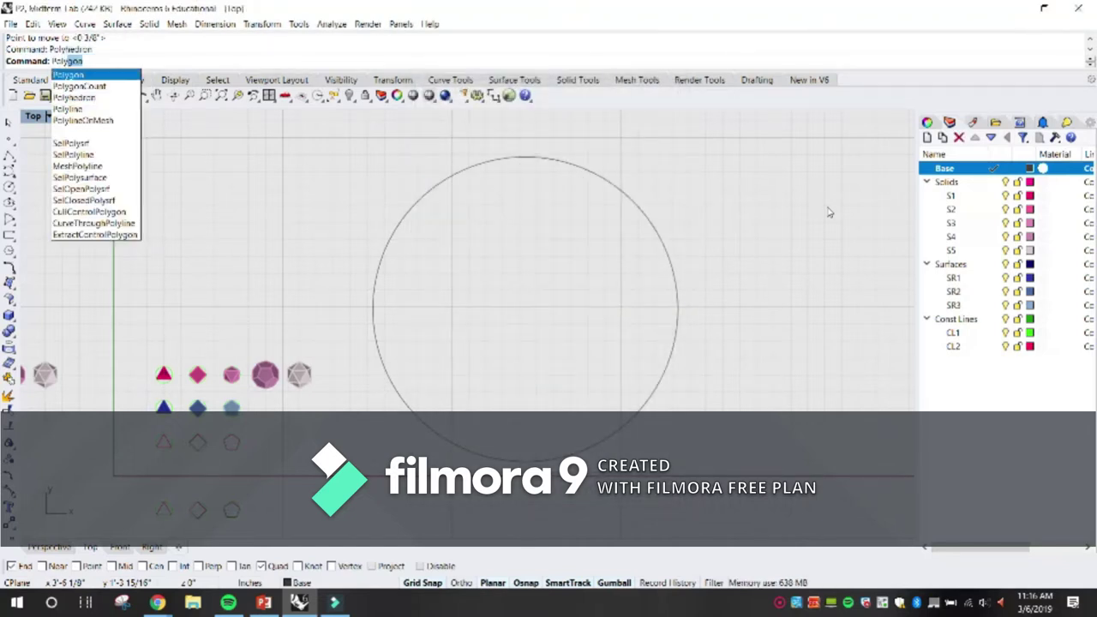
pyautogui.press('Return')
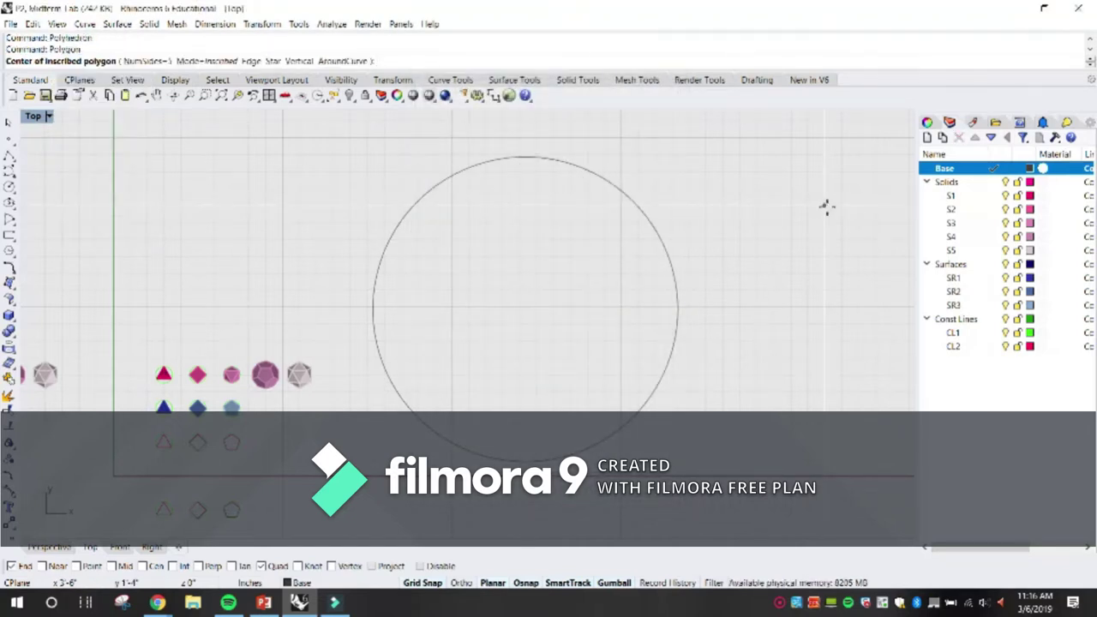
pyautogui.click(147, 61)
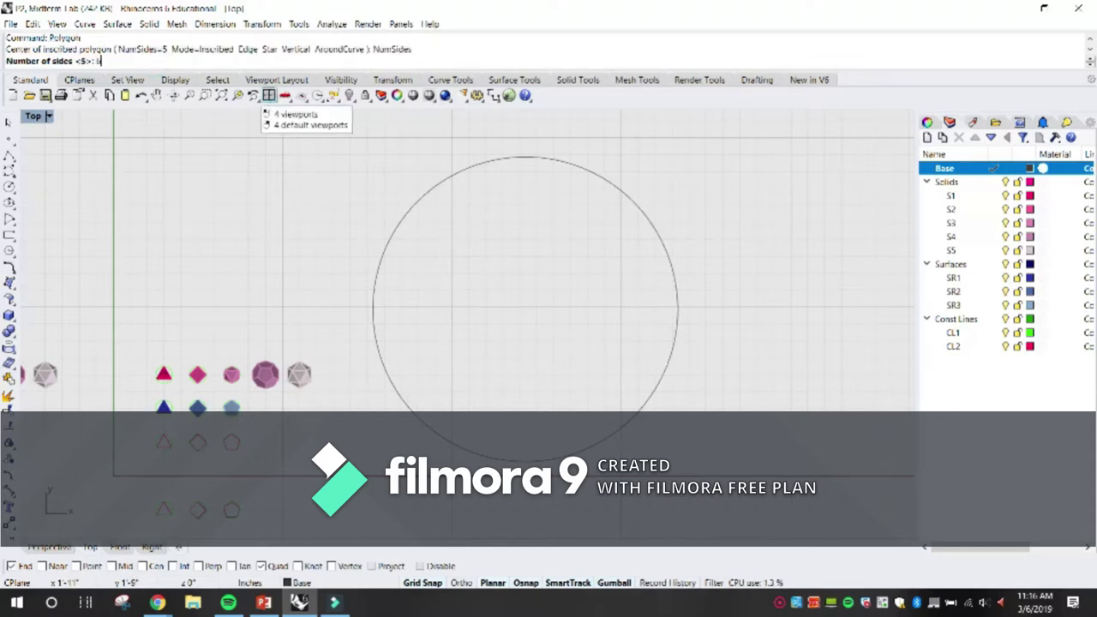
pyautogui.write('6')
pyautogui.press('Return')
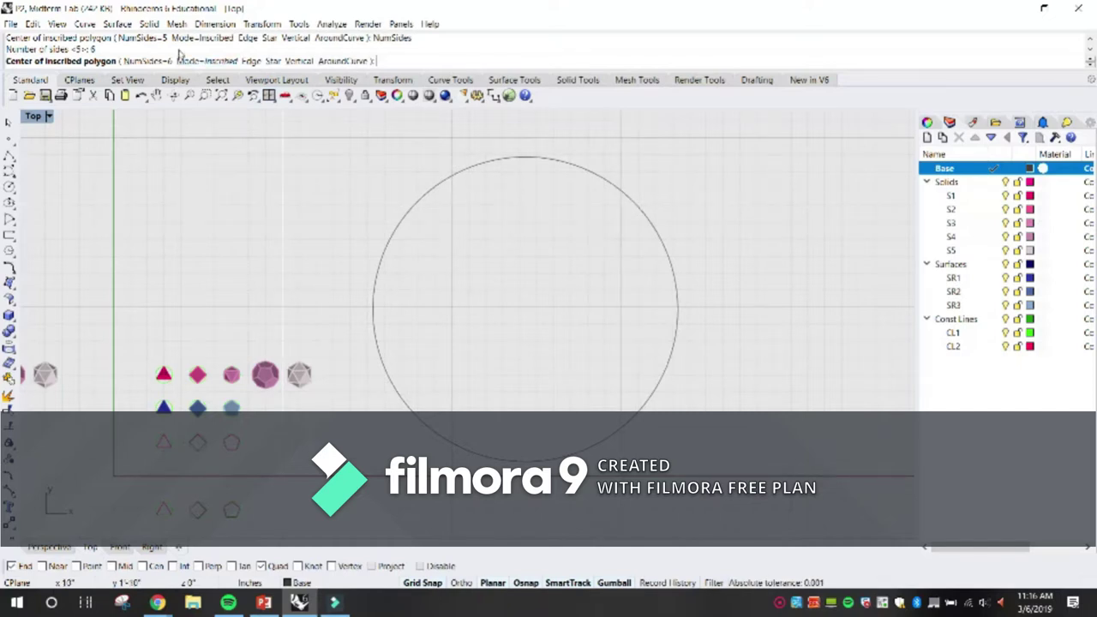
pyautogui.click(144, 567)
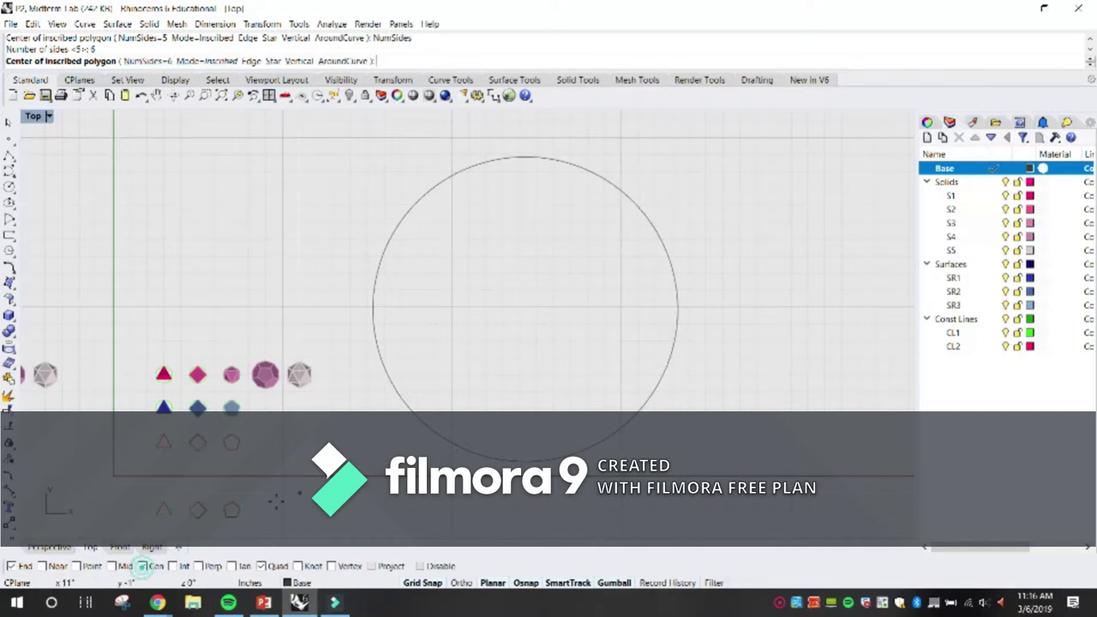
pyautogui.click(626, 205)
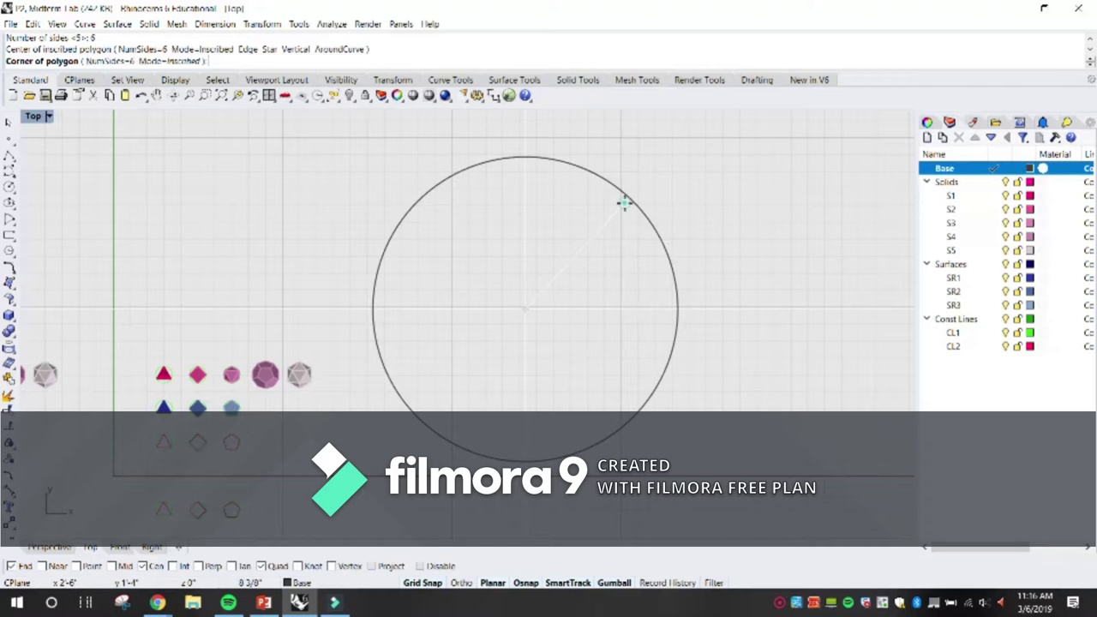
pyautogui.click(526, 157)
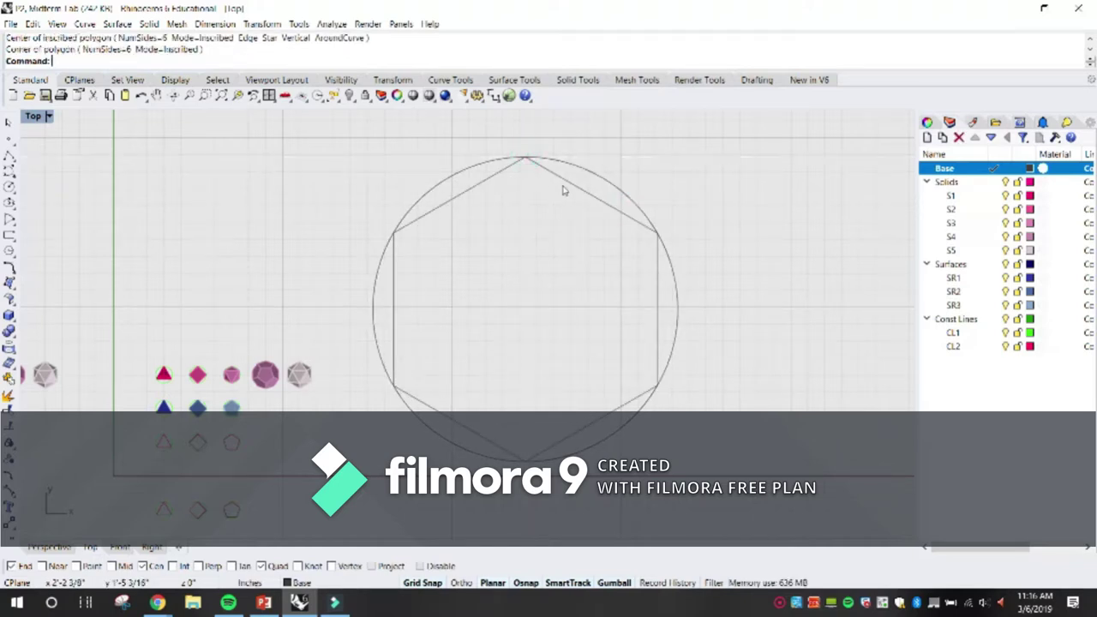
# Step: Maximize the Perspective view and angle it to show the circle and hexagon obliquely
pyautogui.doubleClick(33, 116)
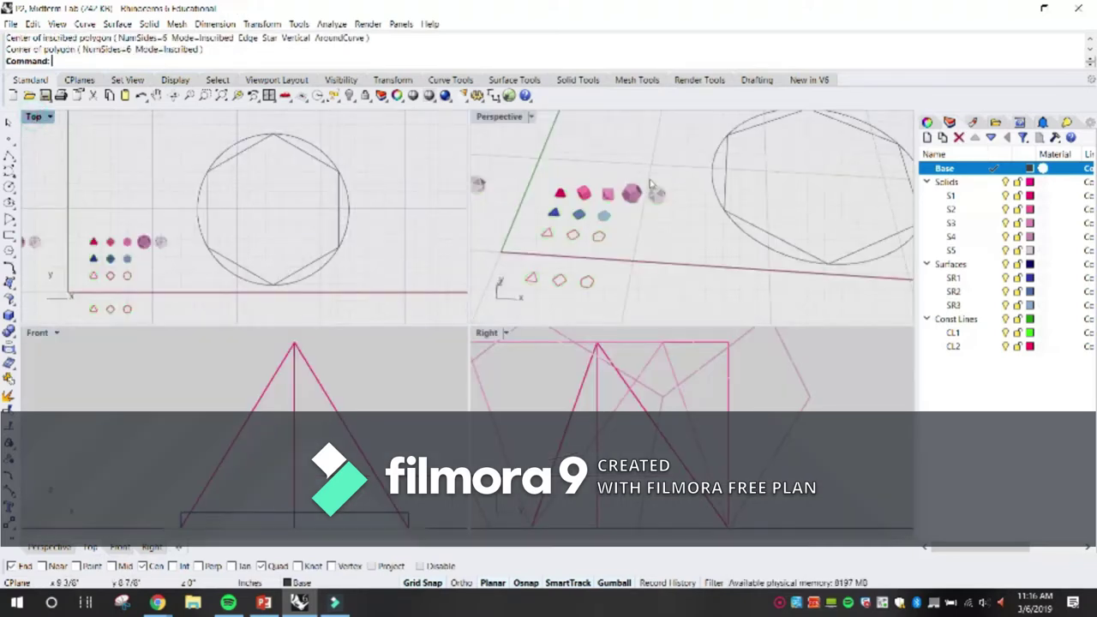
pyautogui.click(528, 120)
pyautogui.doubleClick(508, 117)
pyautogui.moveTo(588, 286); pyautogui.dragTo(599, 259, button='right')
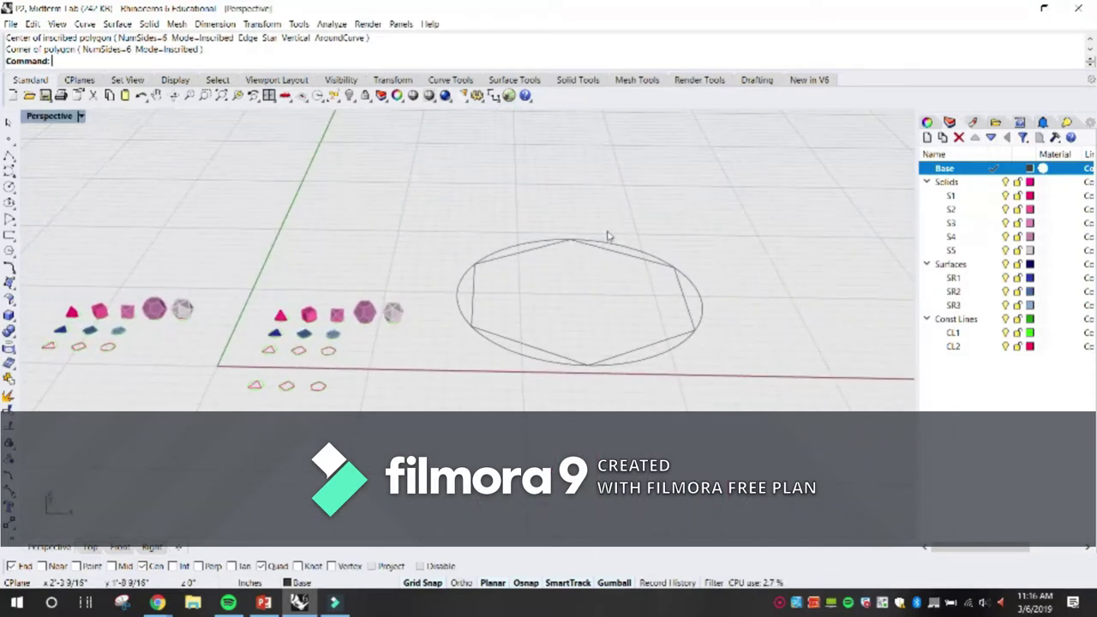
pyautogui.moveTo(595, 286); pyautogui.dragTo(601, 299, button='right')
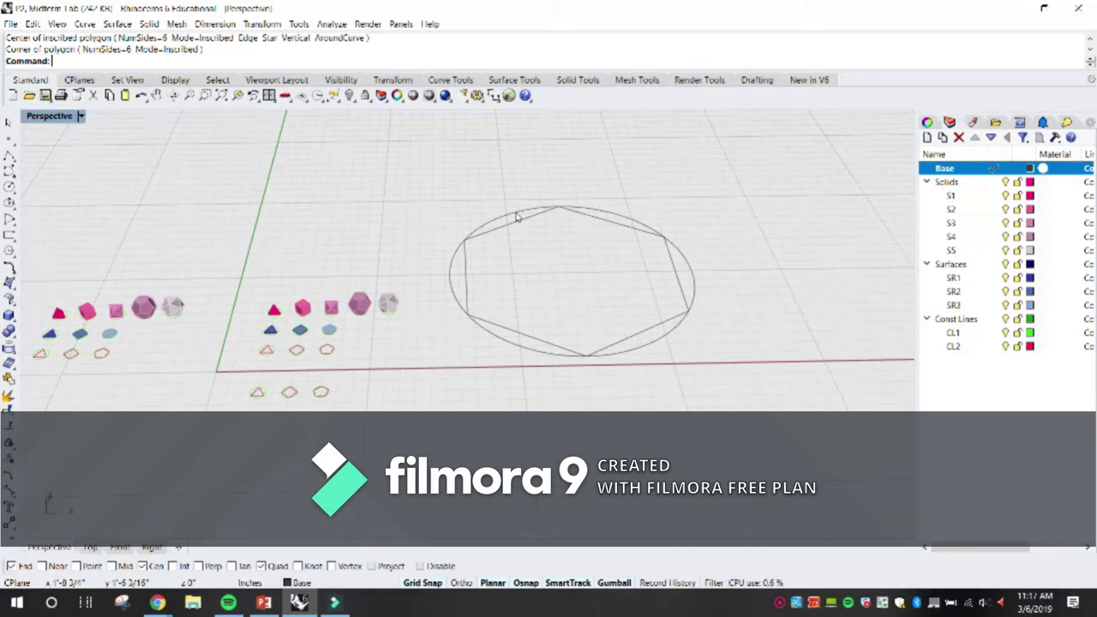
# Step: Try extruding the hexagon 4 inches with Solid=No after comparing the Solid option's previews, and undo the extrusion
pyautogui.press('Up')
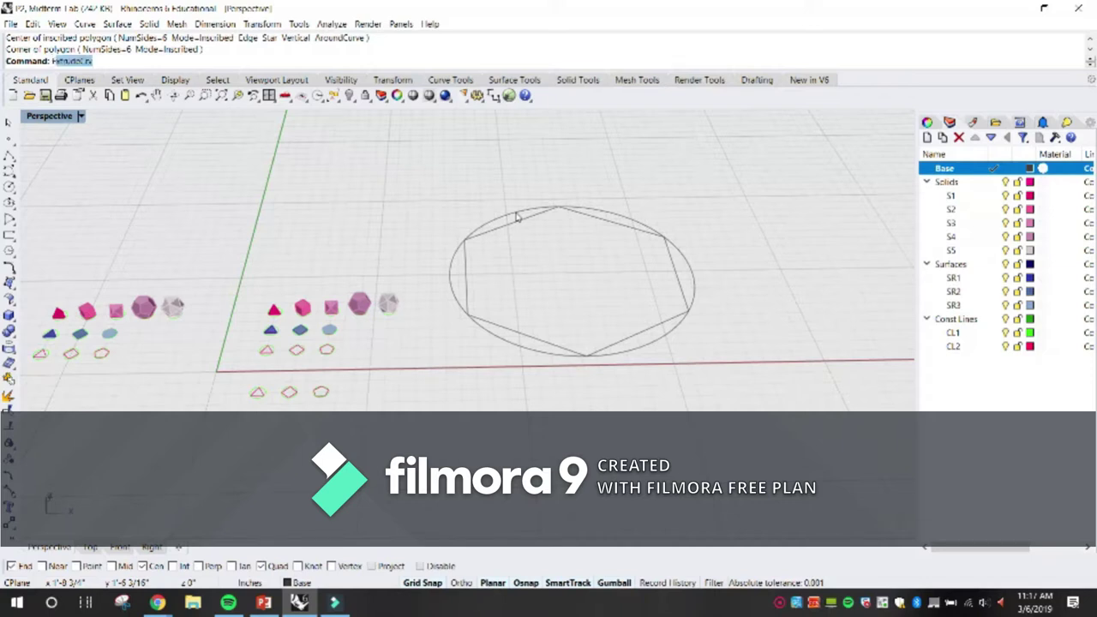
pyautogui.write('trudeCrv')
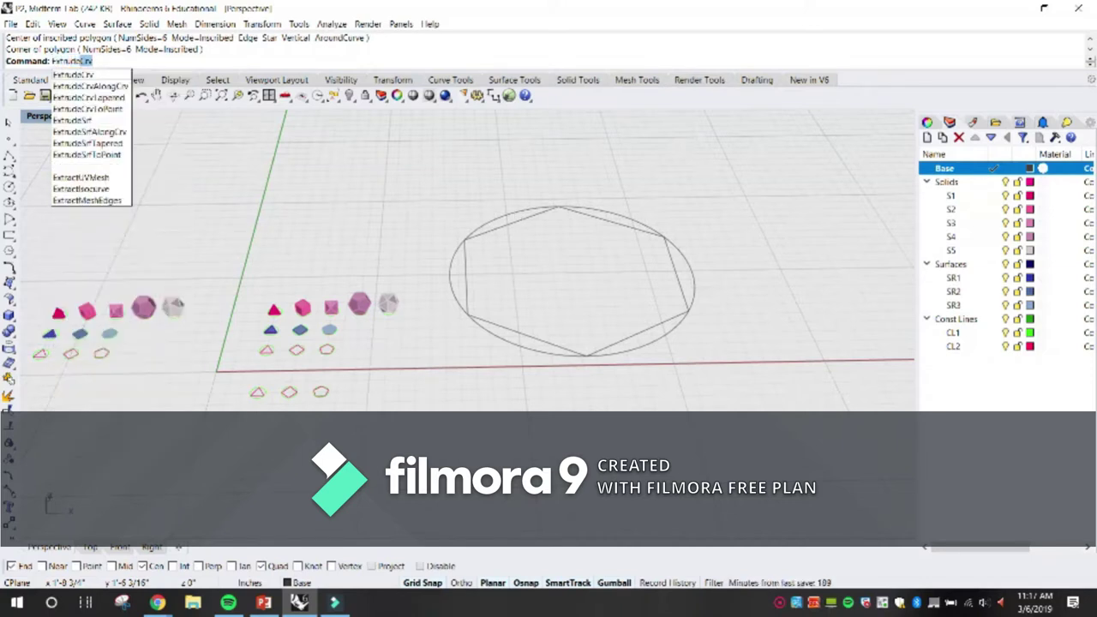
pyautogui.press('Return')
pyautogui.click(516, 220)
pyautogui.press('Return')
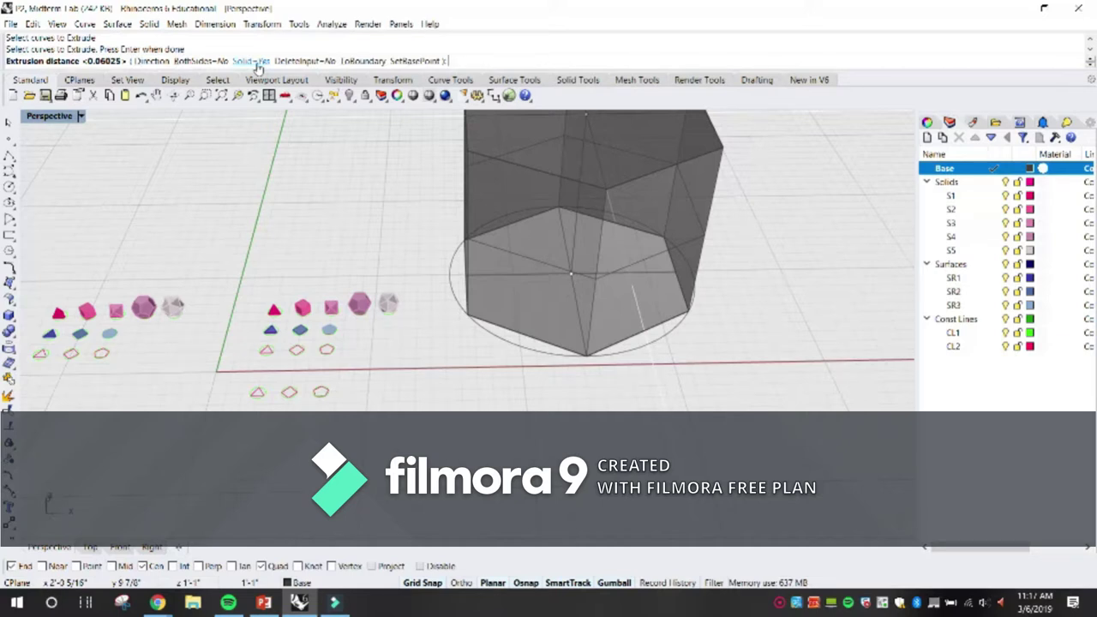
pyautogui.click(257, 62)
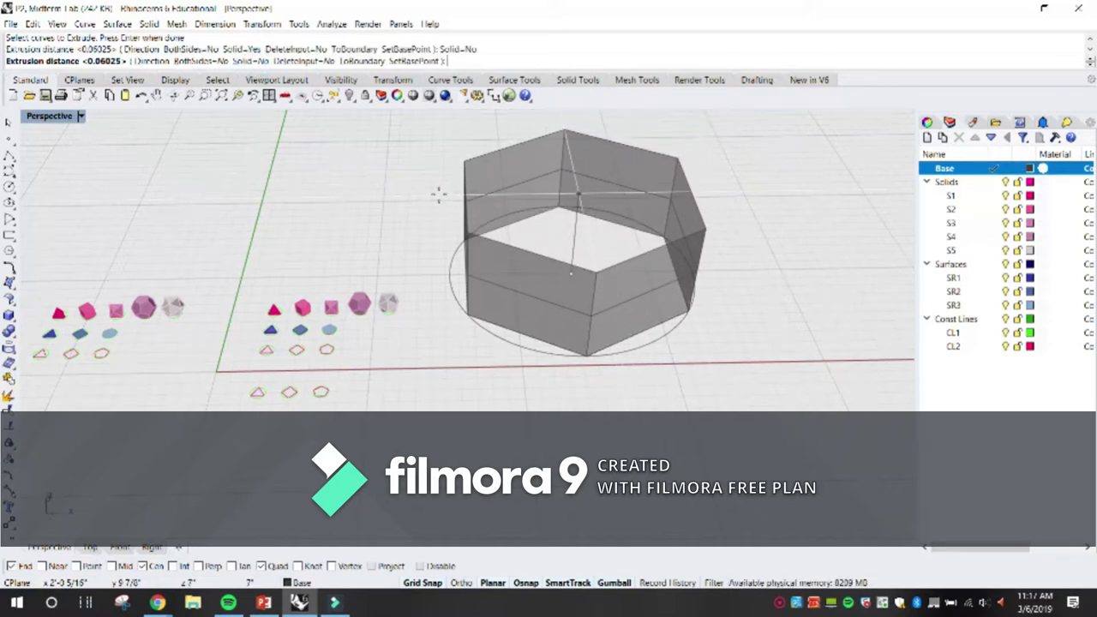
pyautogui.moveTo(441, 191); pyautogui.dragTo(416, 128, button='right')
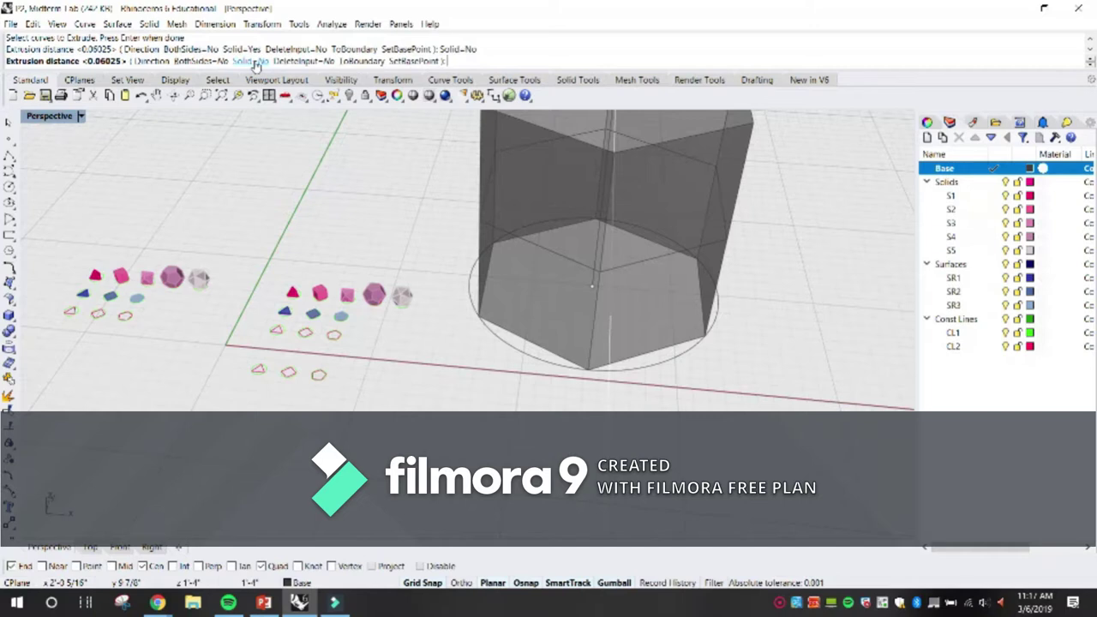
pyautogui.click(256, 62)
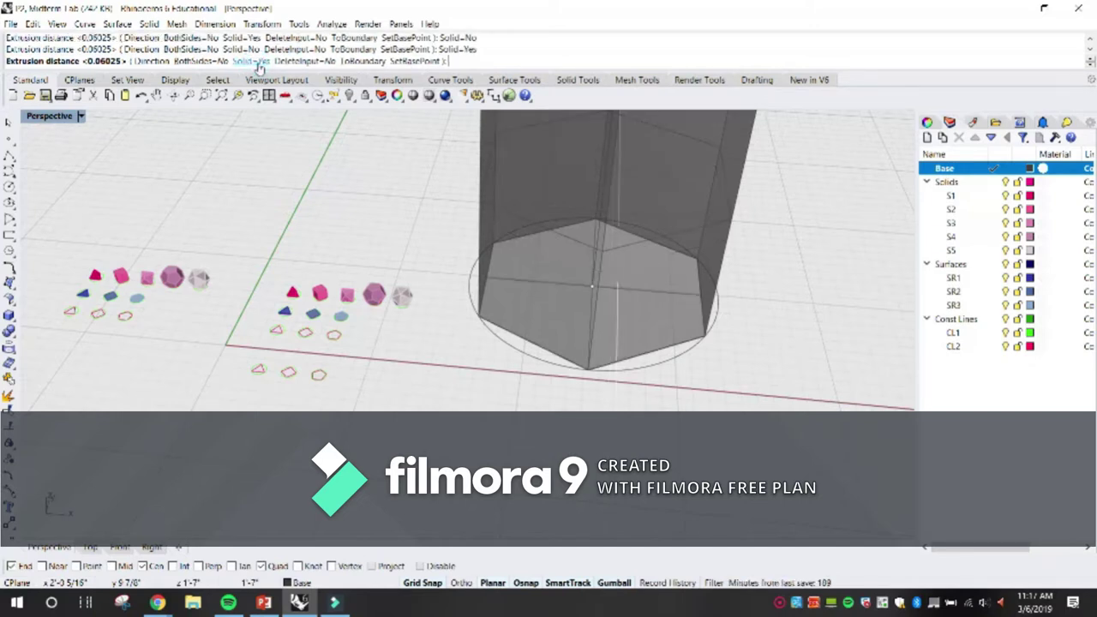
pyautogui.scroll(-5, 513, 238)
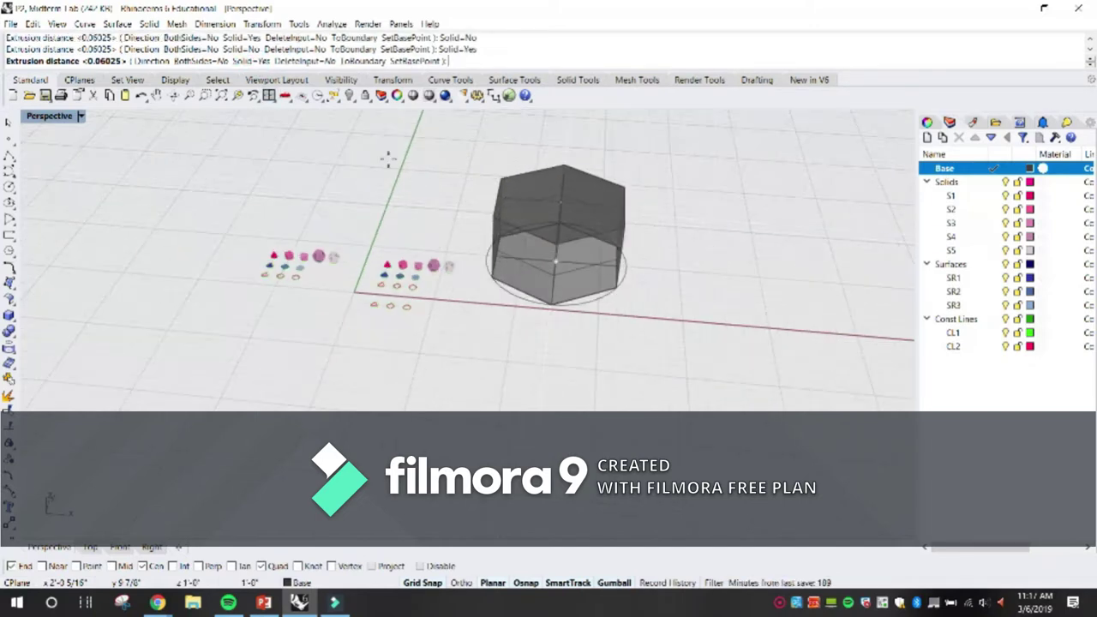
pyautogui.click(248, 62)
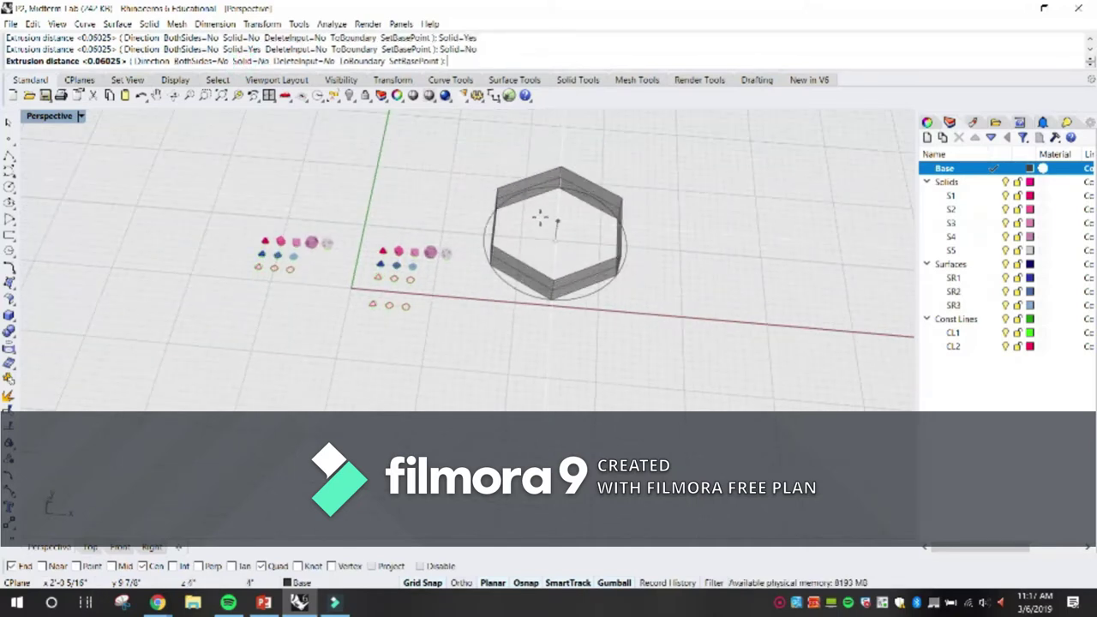
pyautogui.click(540, 216)
pyautogui.moveTo(549, 237); pyautogui.dragTo(536, 169, button='right')
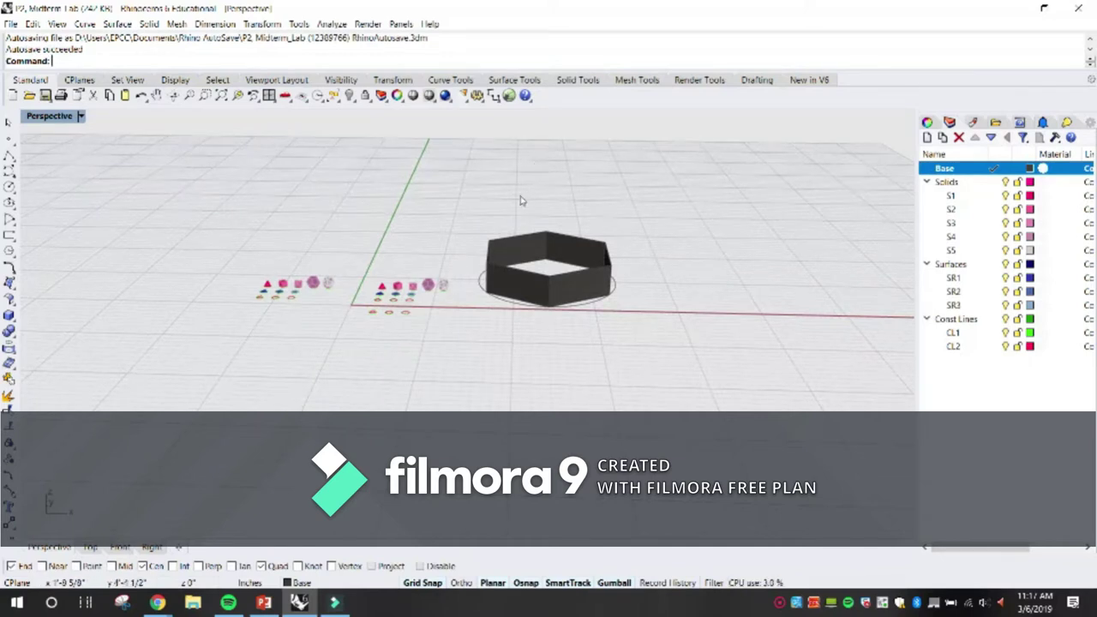
pyautogui.hotkey('ctrl', 'z')
# Step: Extrude the hexagon curve again with Solid=Yes to form a closed base, keeping the input curve
pyautogui.press('Return')
pyautogui.scroll(3, 553, 253)
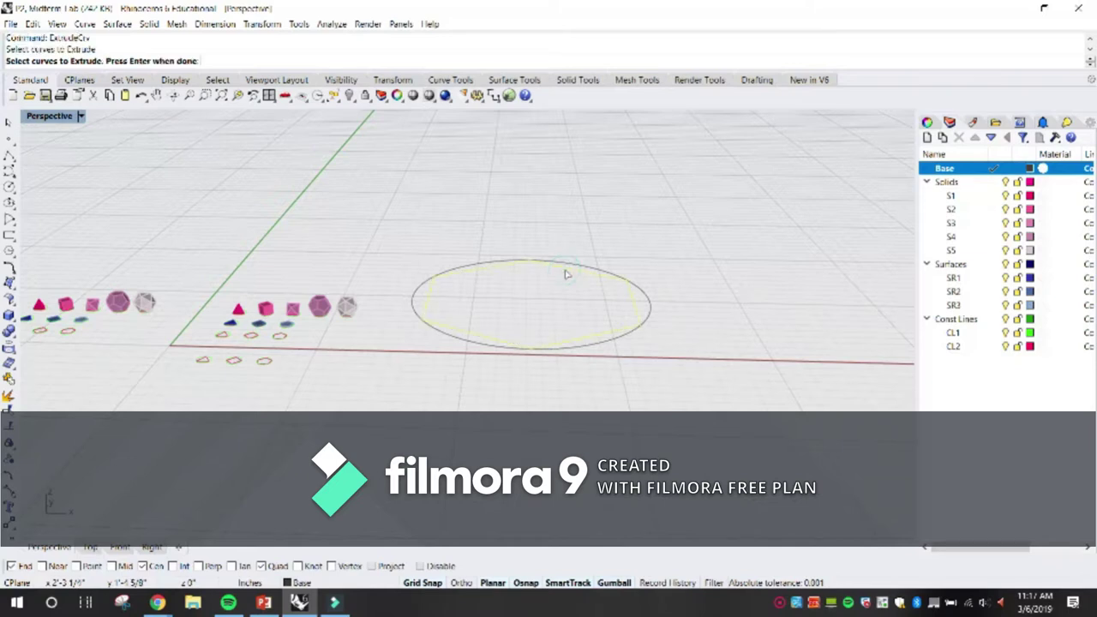
pyautogui.press('Return')
pyautogui.click(214, 60)
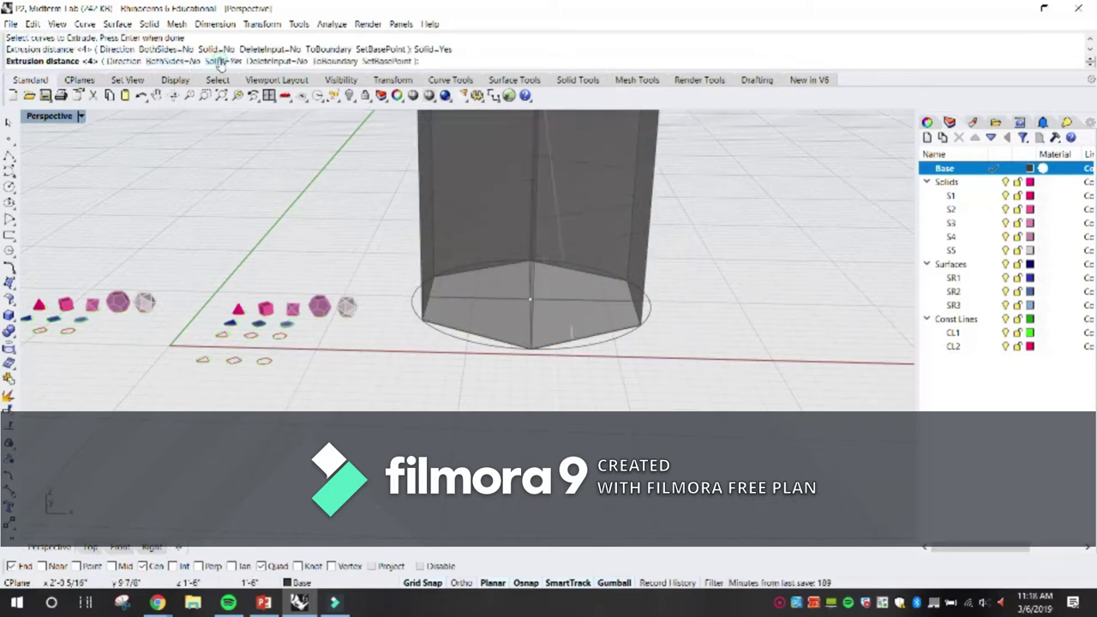
pyautogui.moveTo(533, 326)
pyautogui.mouseDown(button='right')
pyautogui.moveTo(542, 205)
pyautogui.moveTo(551, 325)
pyautogui.moveTo(549, 314)
pyautogui.mouseUp(button='right')
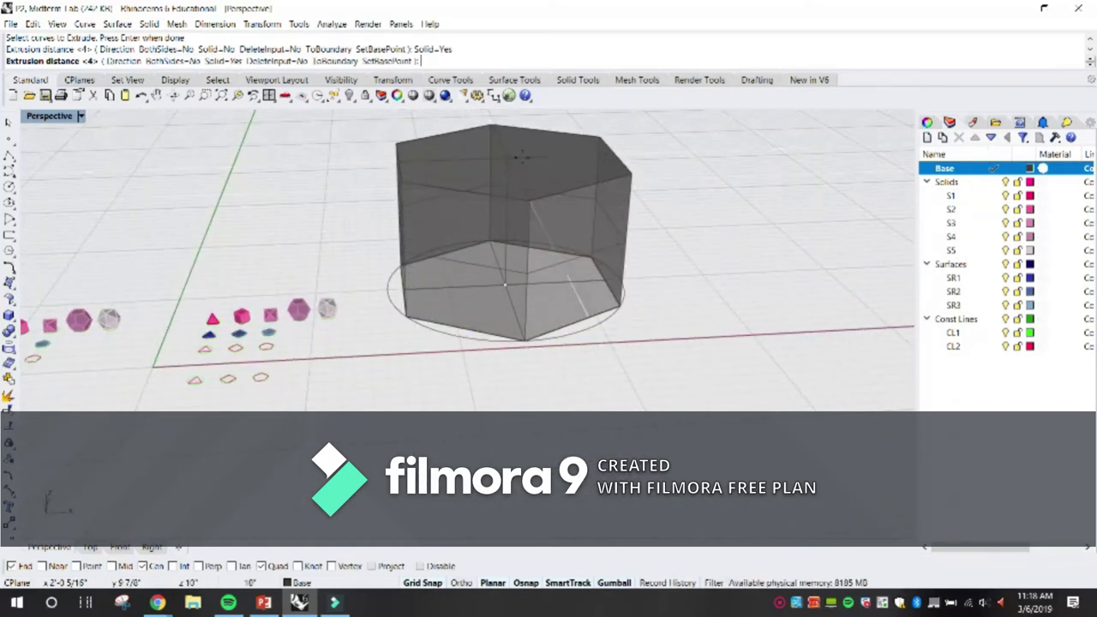
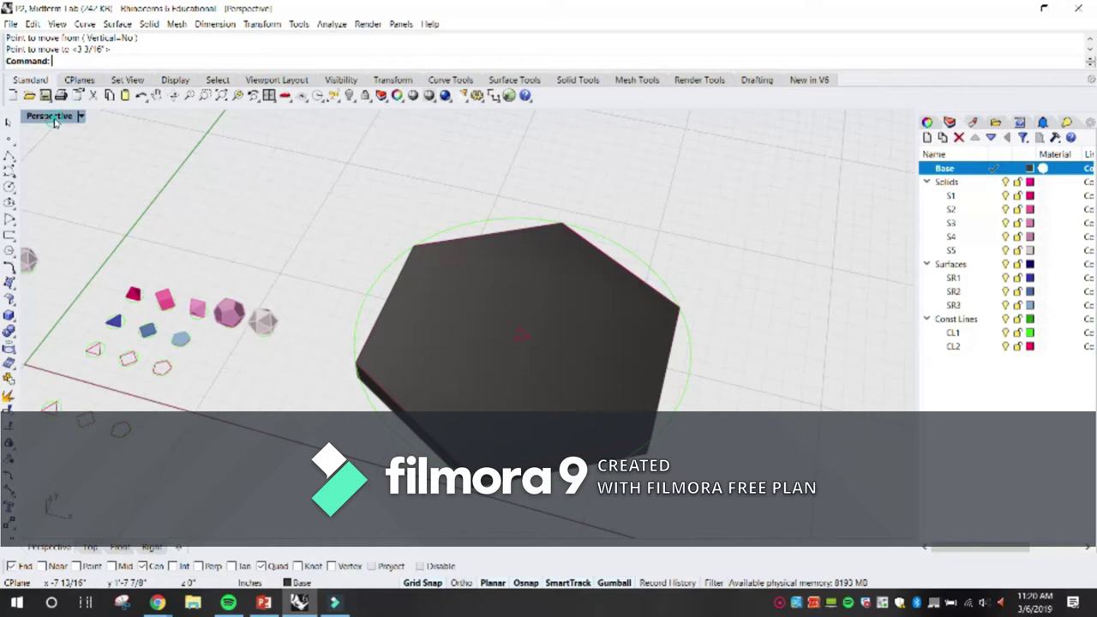
# Step: Maximize the Top view and frame the hexagonal base with the small triangle at its centre
pyautogui.doubleClick(34, 115)
pyautogui.scroll(3, 562, 336)
pyautogui.scroll(-3, 562, 336)
pyautogui.scroll(1, 557, 317)
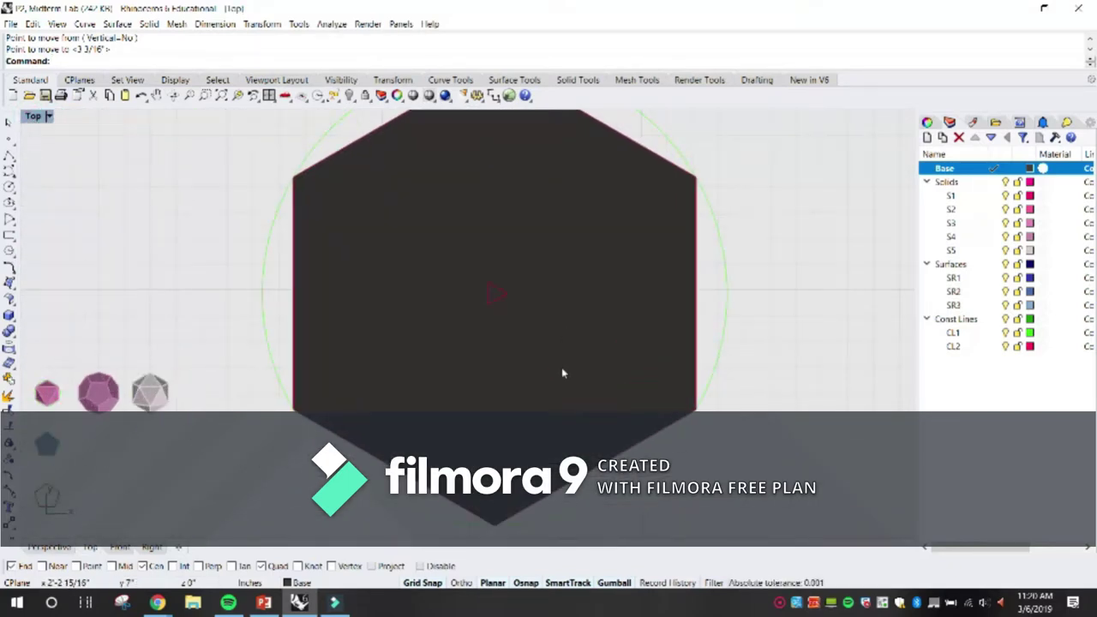
pyautogui.scroll(-3, 495, 297)
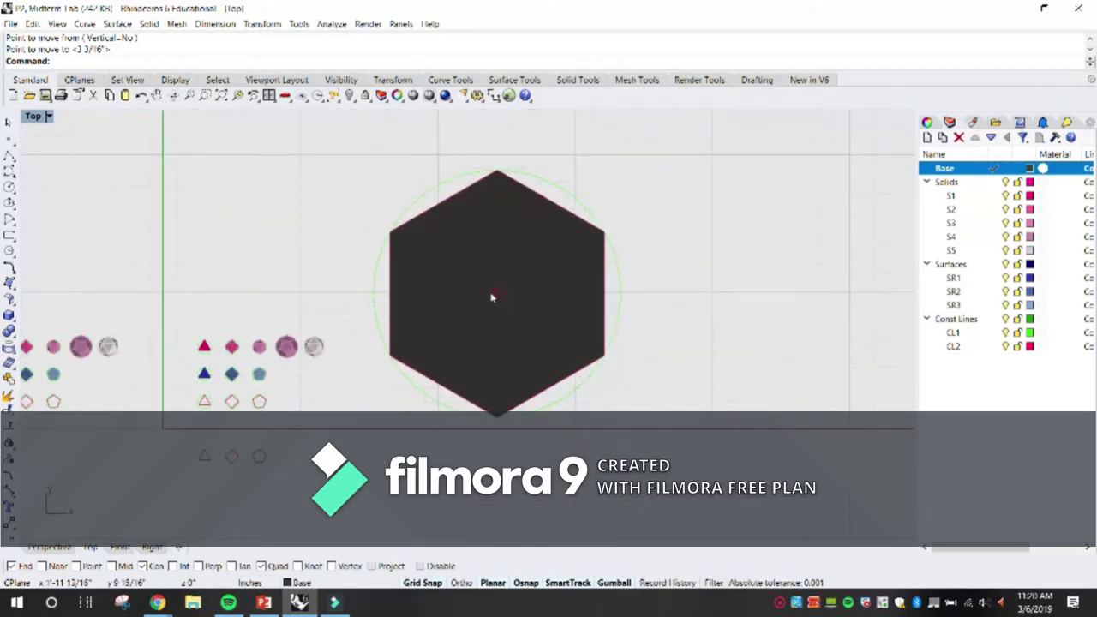
pyautogui.scroll(3, 492, 297)
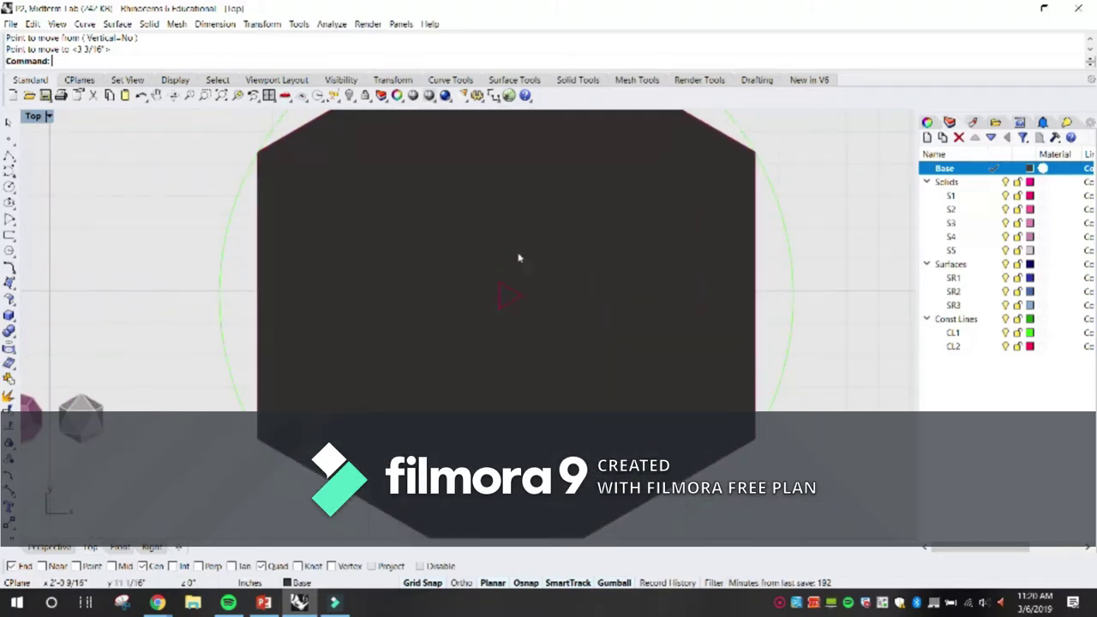
pyautogui.scroll(-3, 511, 289)
pyautogui.scroll(-1, 498, 326)
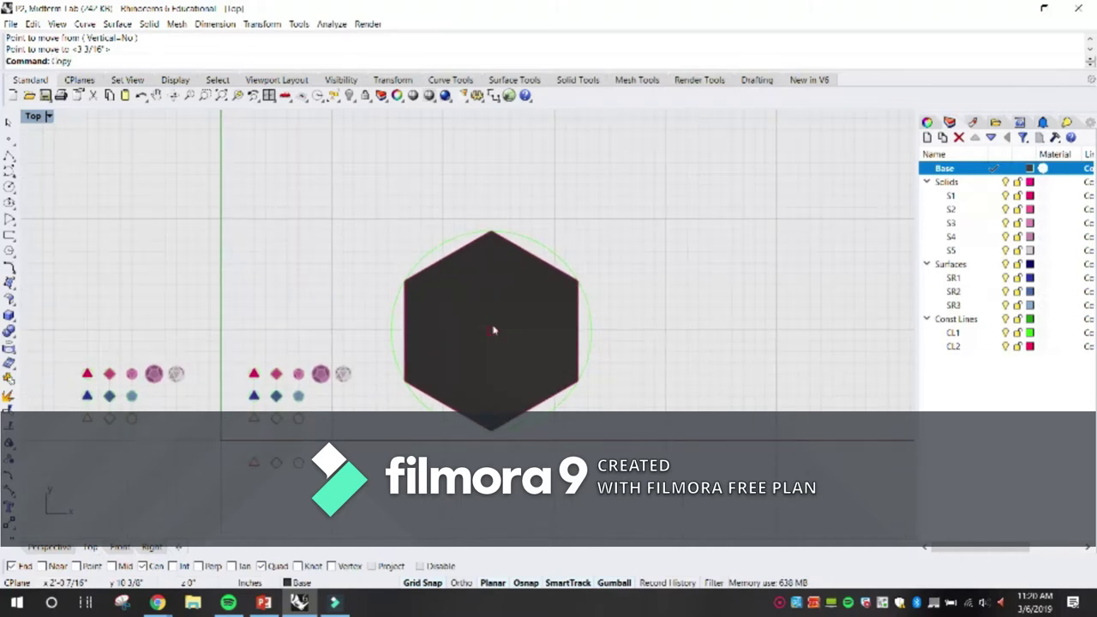
# Step: Copy the hexagonal base with its circle and centre triangle along the X direction, clear of the original
pyautogui.press('Return')
pyautogui.moveTo(377, 182); pyautogui.dragTo(599, 423)
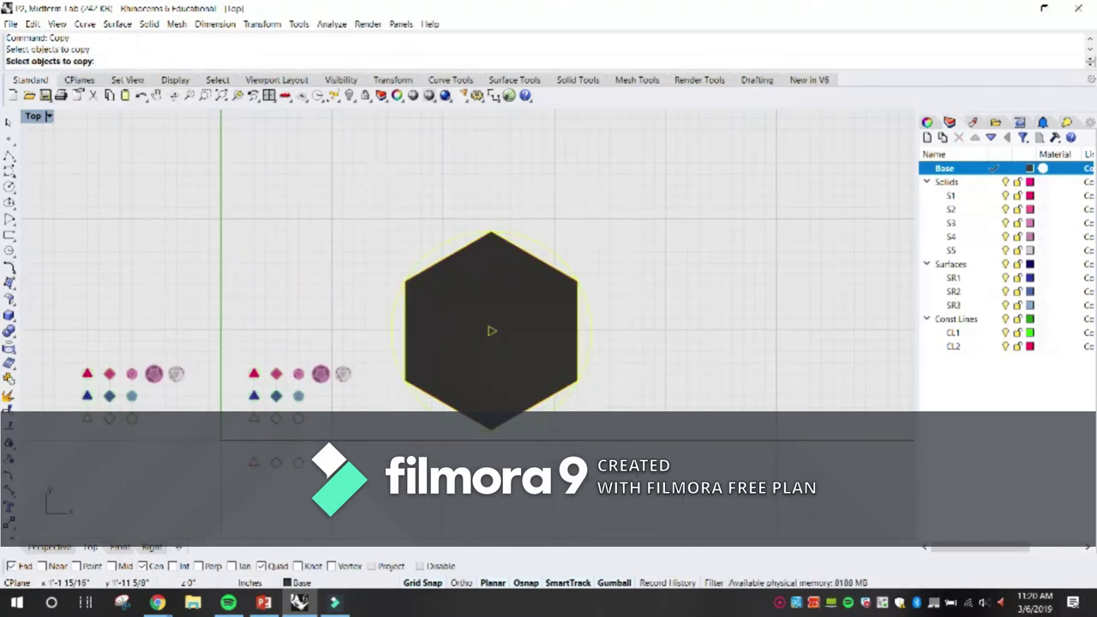
pyautogui.press('Return')
pyautogui.click(520, 463)
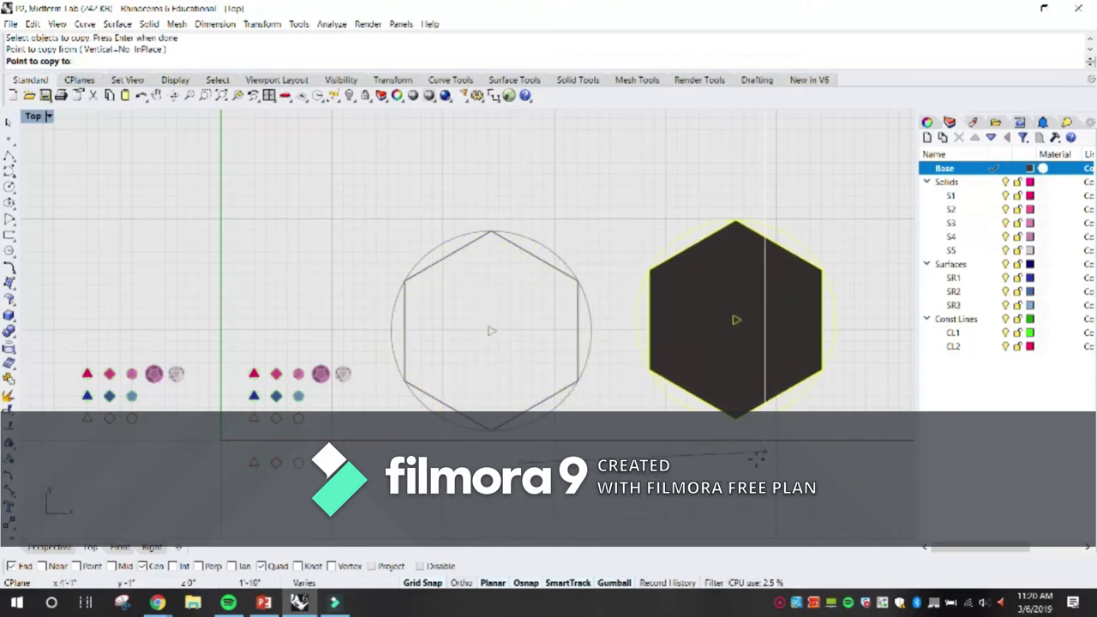
pyautogui.click(752, 463)
pyautogui.press('Return')
pyautogui.scroll(6, 752, 412)
pyautogui.moveTo(751, 411); pyautogui.dragTo(691, 415, button='right')
pyautogui.scroll(-6, 720, 453)
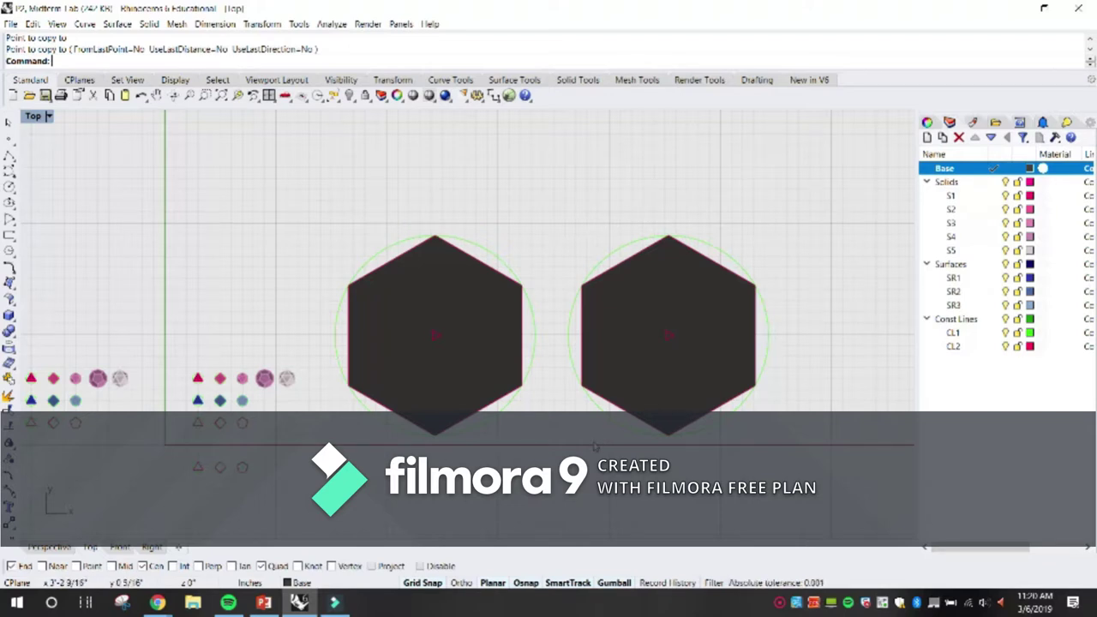
# Step: Copy the triangle outline from the row of construction polygons to the empty space below and between the two bases
pyautogui.scroll(5, 197, 412)
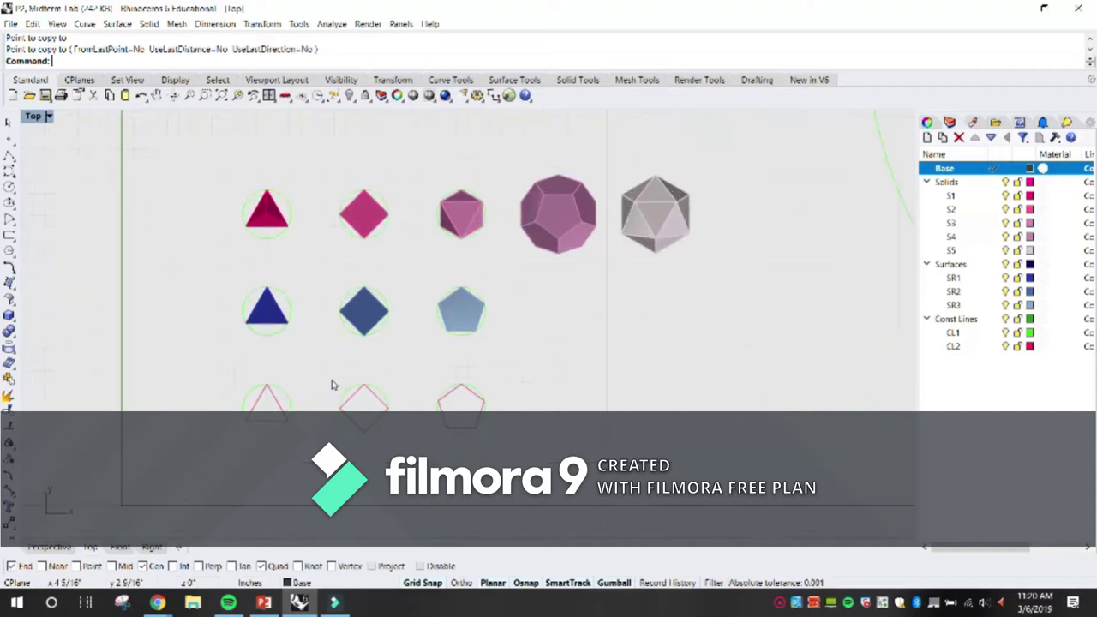
pyautogui.write('op')
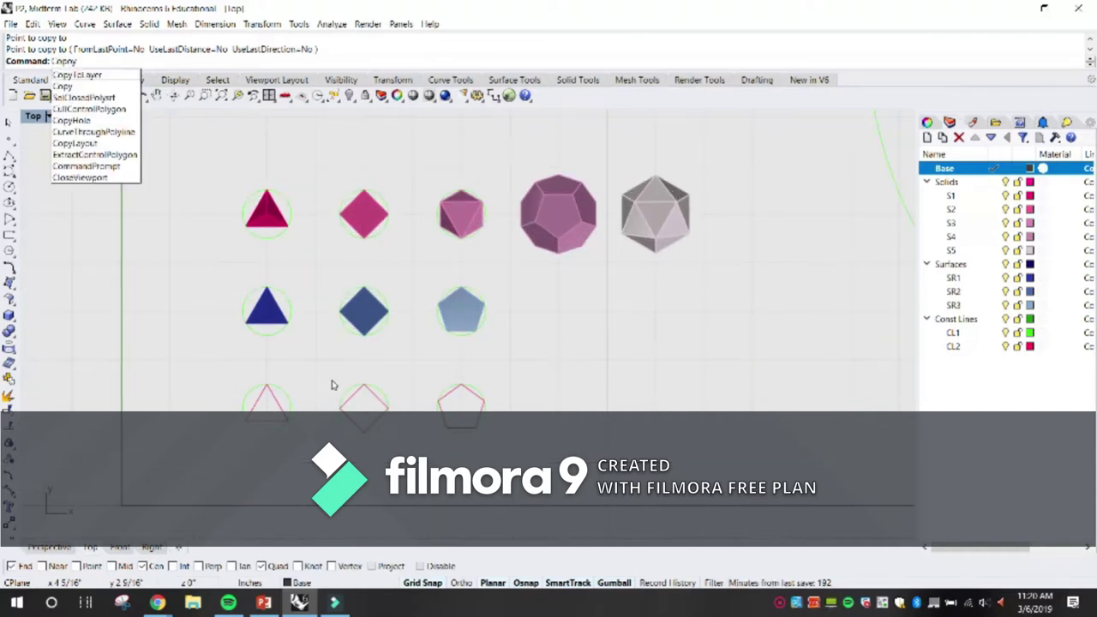
pyautogui.write('y')
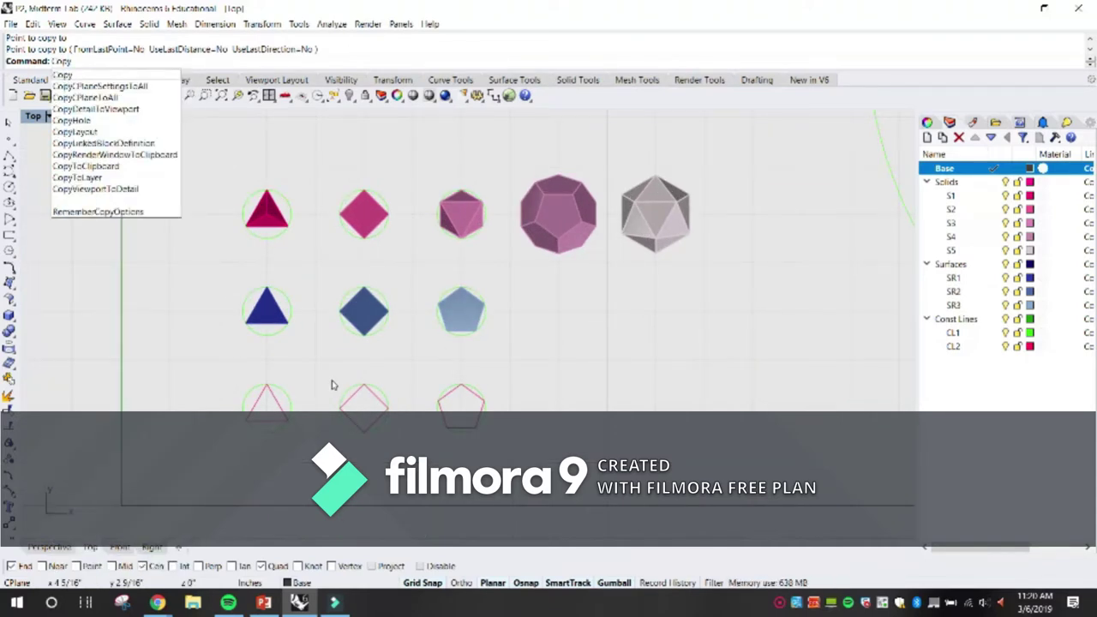
pyautogui.press('Return')
pyautogui.click(273, 397)
pyautogui.press('Return')
pyautogui.click(275, 399)
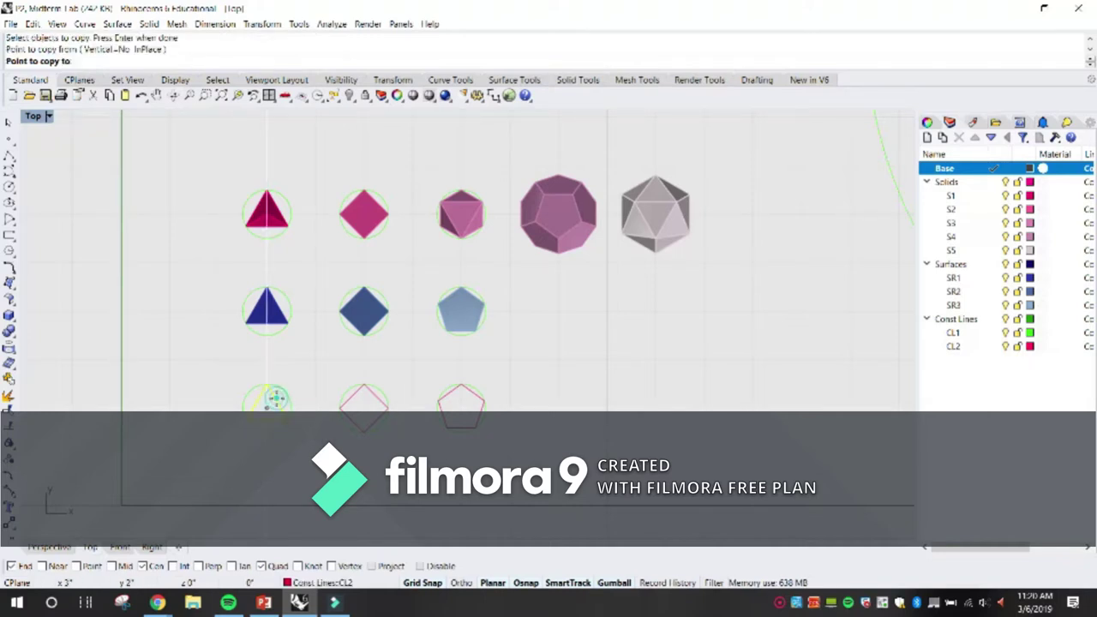
pyautogui.scroll(-15, 276, 399)
pyautogui.scroll(10, 491, 431)
pyautogui.click(653, 408)
pyautogui.press('Return')
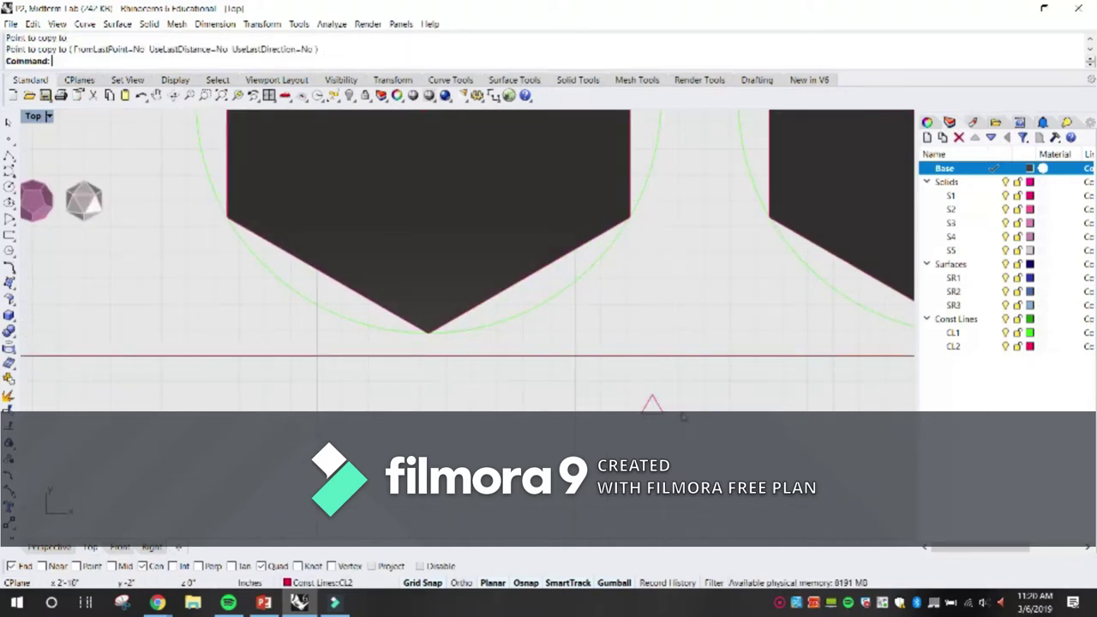
pyautogui.scroll(-4, 446, 355)
pyautogui.scroll(6, 446, 355)
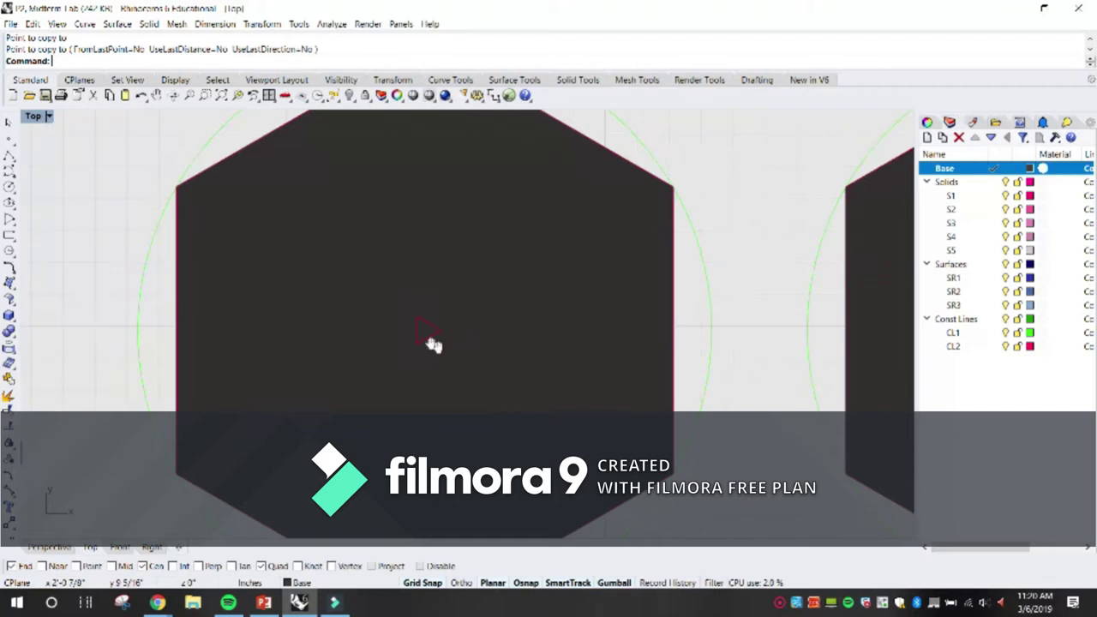
pyautogui.moveTo(433, 344); pyautogui.dragTo(394, 309, button='right')
pyautogui.scroll(-6, 383, 282)
pyautogui.moveTo(502, 396); pyautogui.dragTo(465, 384, button='right')
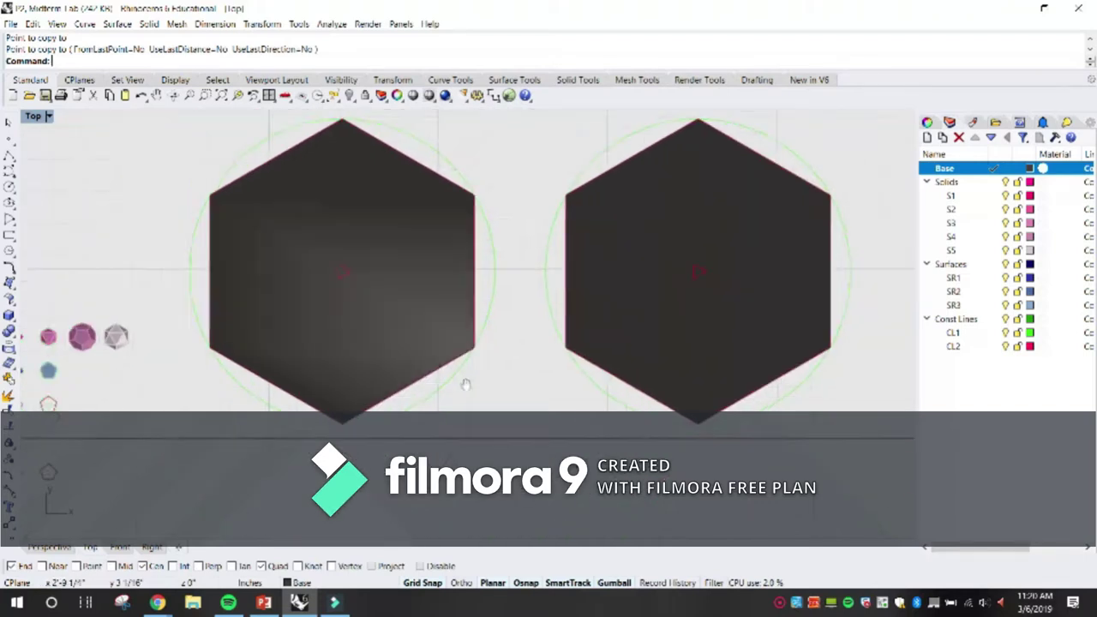
pyautogui.scroll(6, 592, 272)
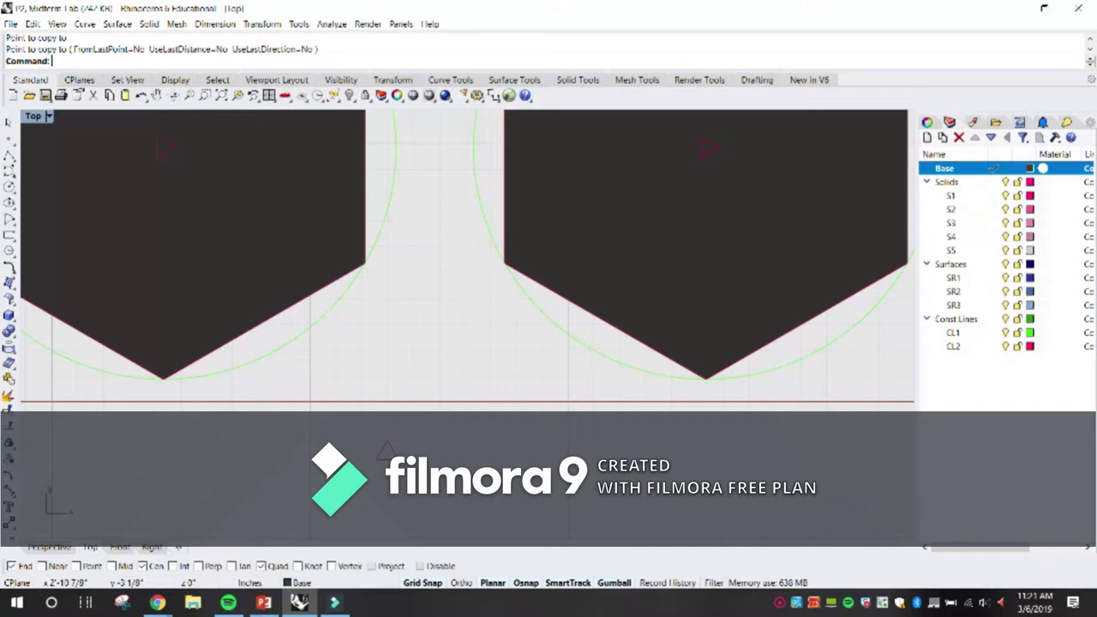
pyautogui.press('Return')
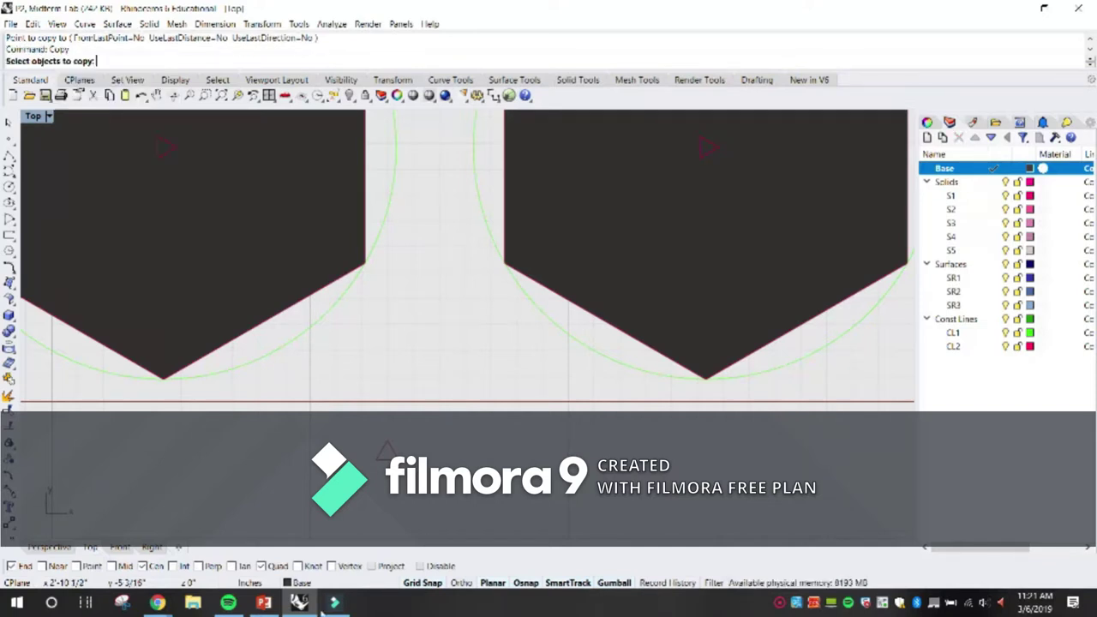
pyautogui.click(387, 450)
pyautogui.scroll(10, 387, 451)
pyautogui.press('Return')
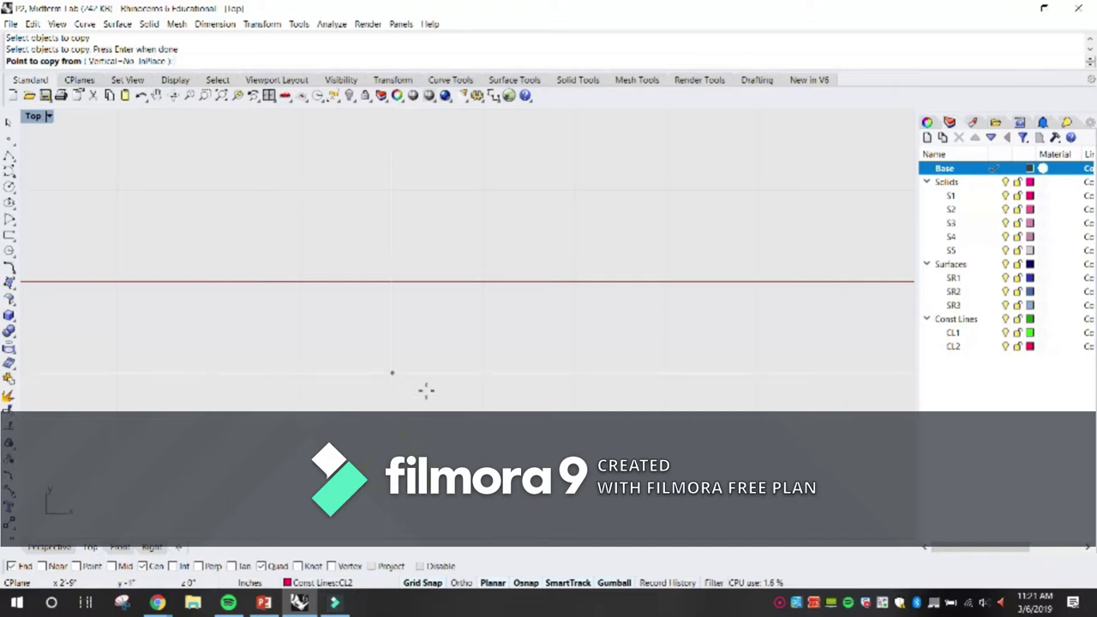
pyautogui.press('Escape')
# Step: Rotate the copied triangle about its apex with Copy=Yes, placing five snapped copies edge to edge to complete a hexagon
pyautogui.scroll(-5, 416, 420)
pyautogui.moveTo(416, 420); pyautogui.dragTo(427, 397, button='right')
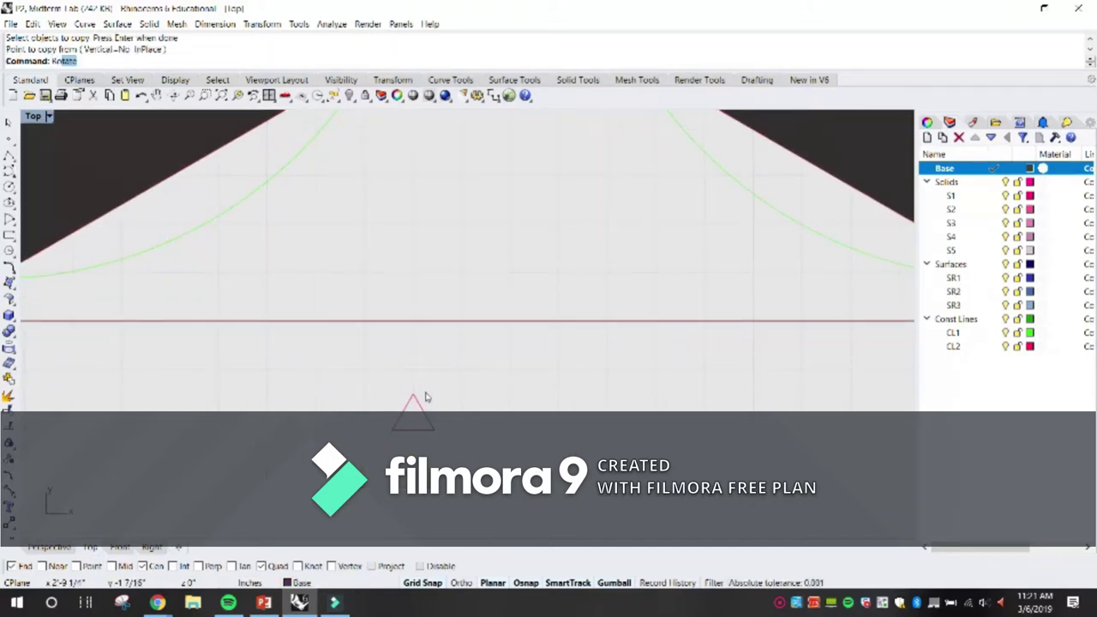
pyautogui.press('Return')
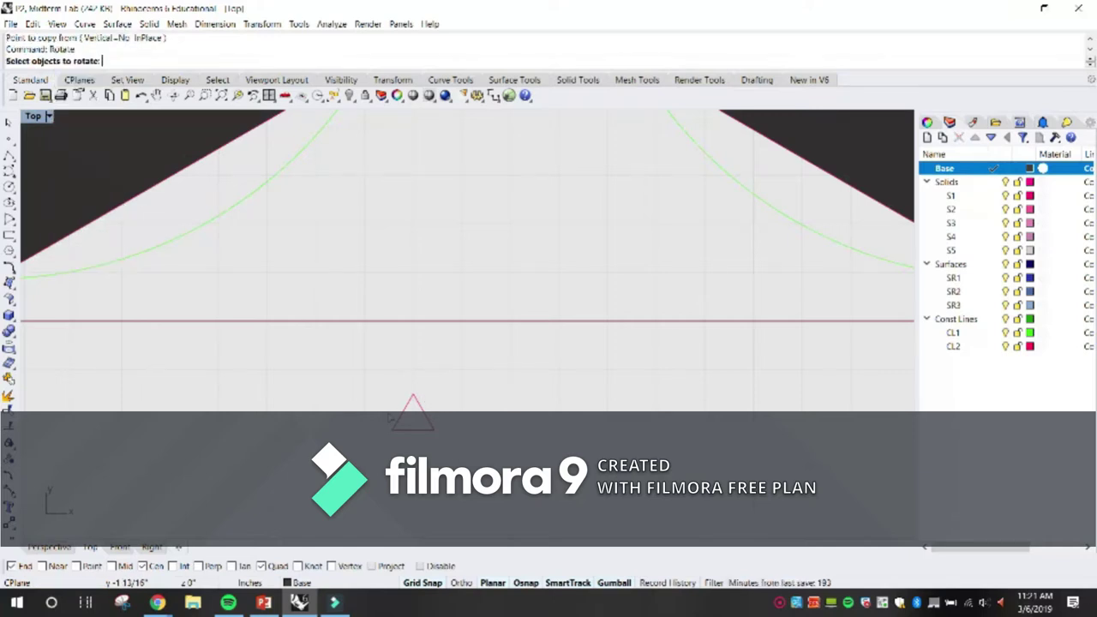
pyautogui.click(411, 396)
pyautogui.press('Return')
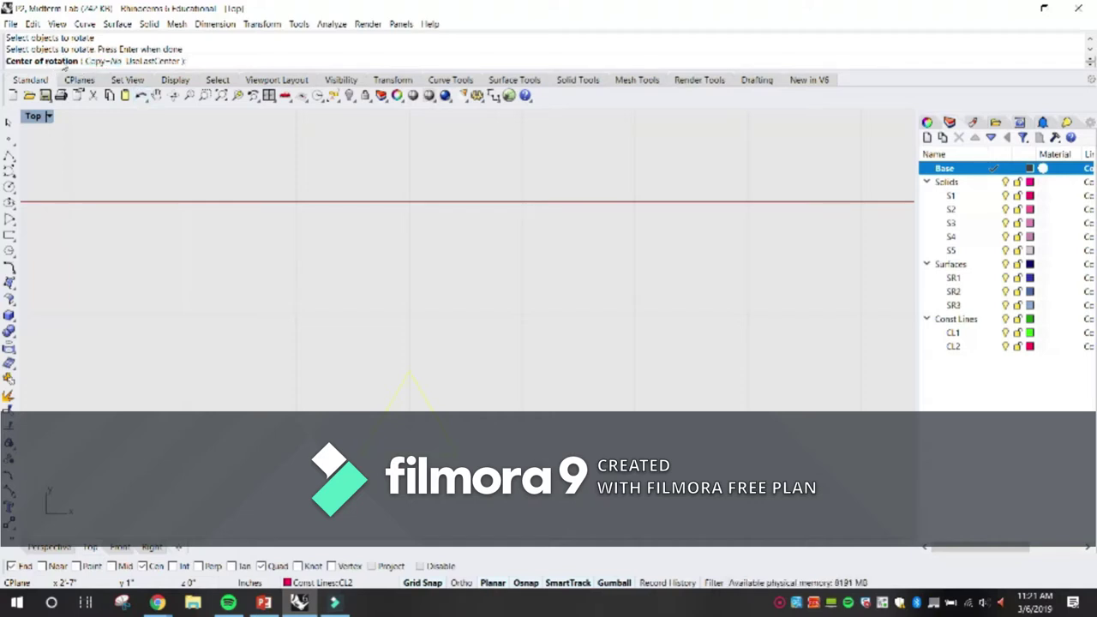
pyautogui.click(97, 62)
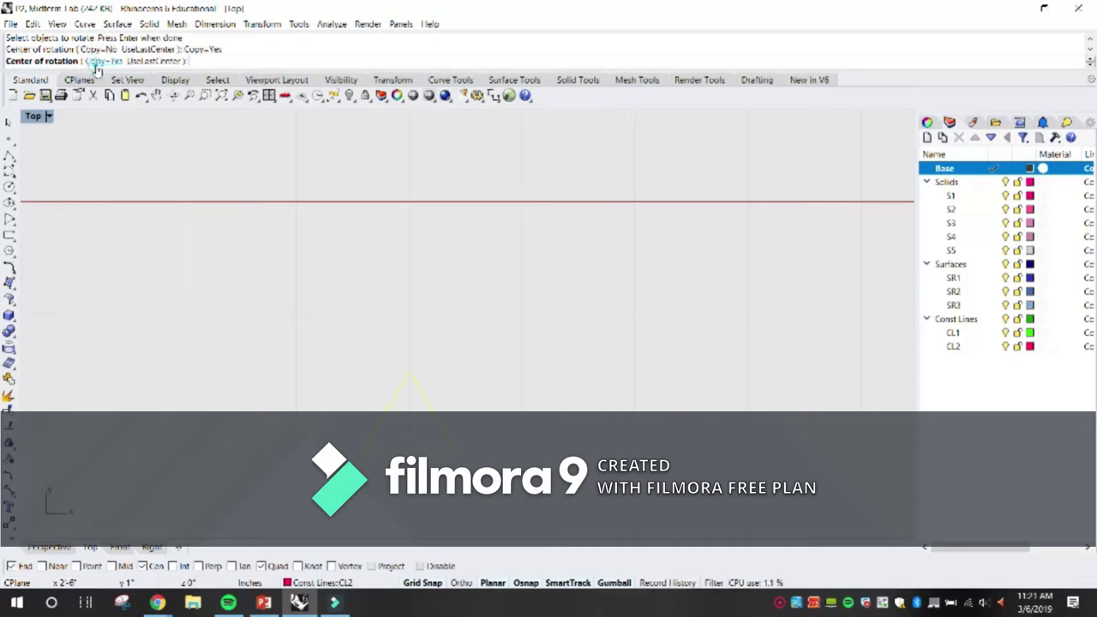
pyautogui.click(408, 370)
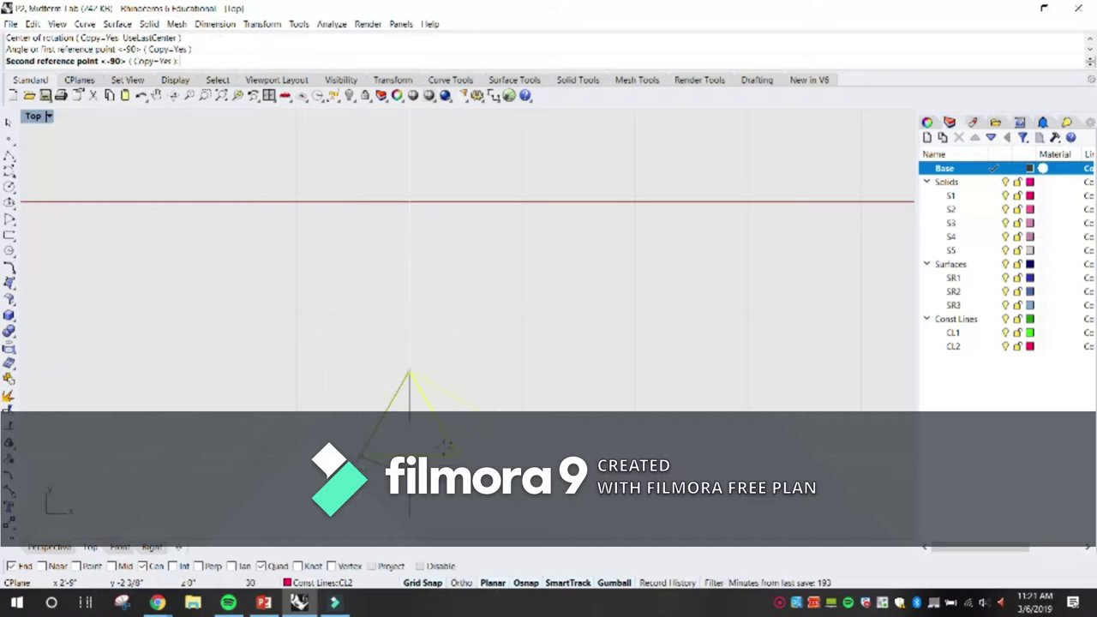
pyautogui.click(461, 452)
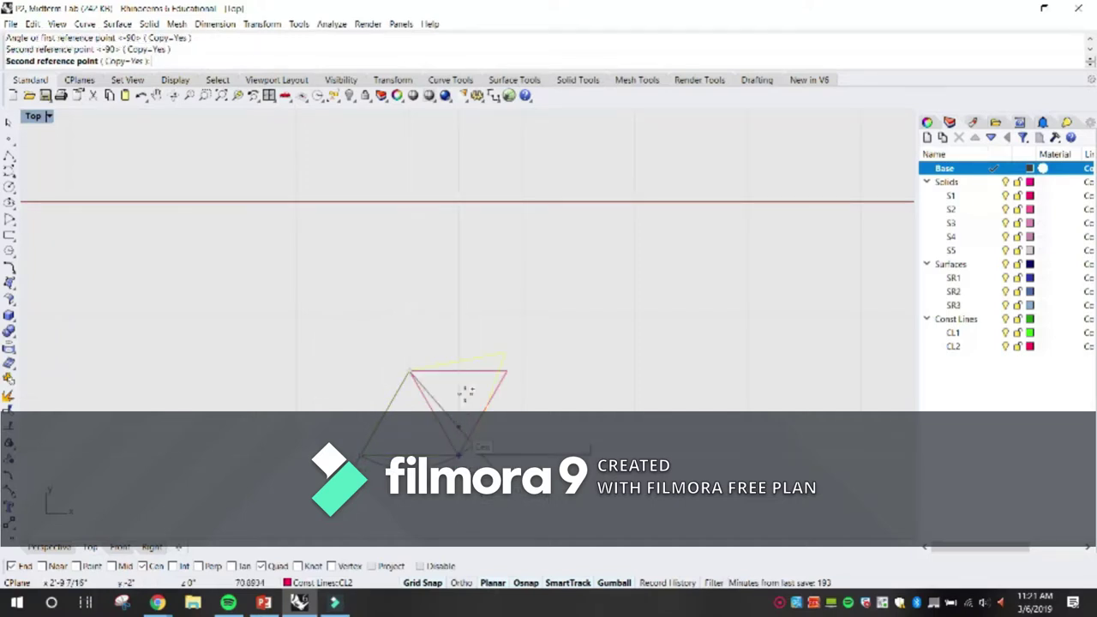
pyautogui.click(507, 370)
pyautogui.click(456, 290)
pyautogui.click(360, 286)
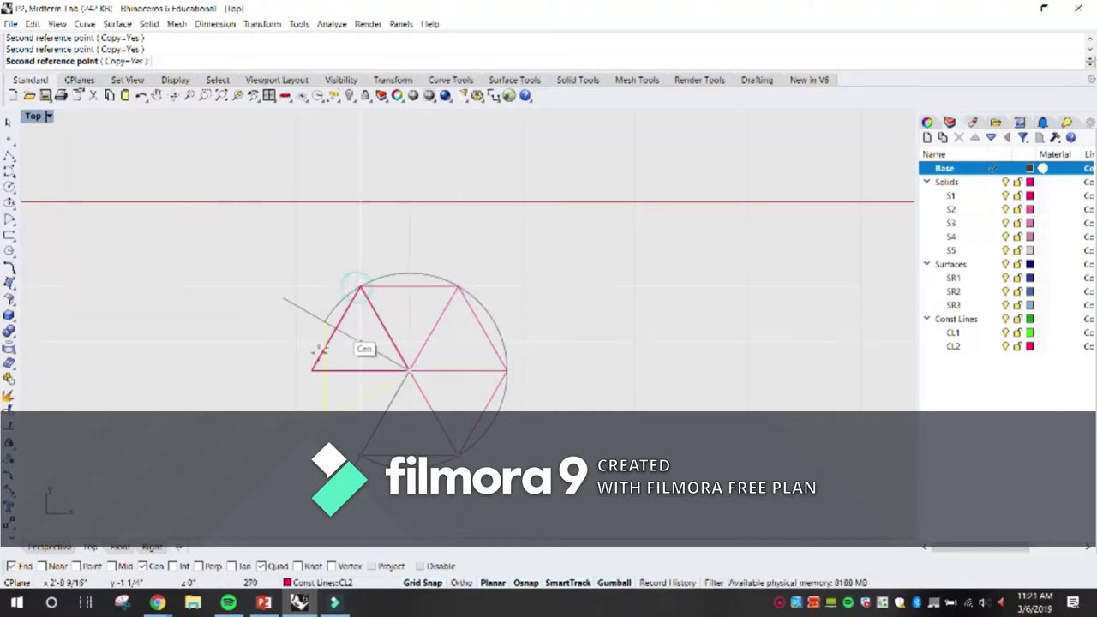
pyautogui.click(361, 454)
pyautogui.press('Return')
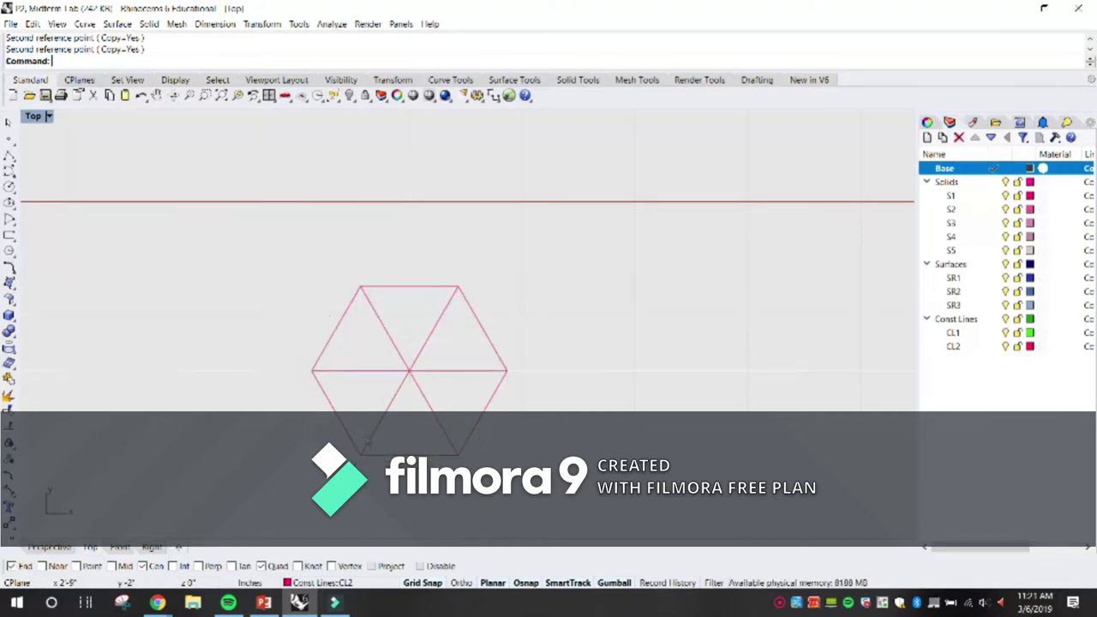
# Step: Delete the small triangle at the centre of the second base
pyautogui.scroll(-20, 410, 424)
pyautogui.moveTo(412, 424); pyautogui.dragTo(394, 462, button='right')
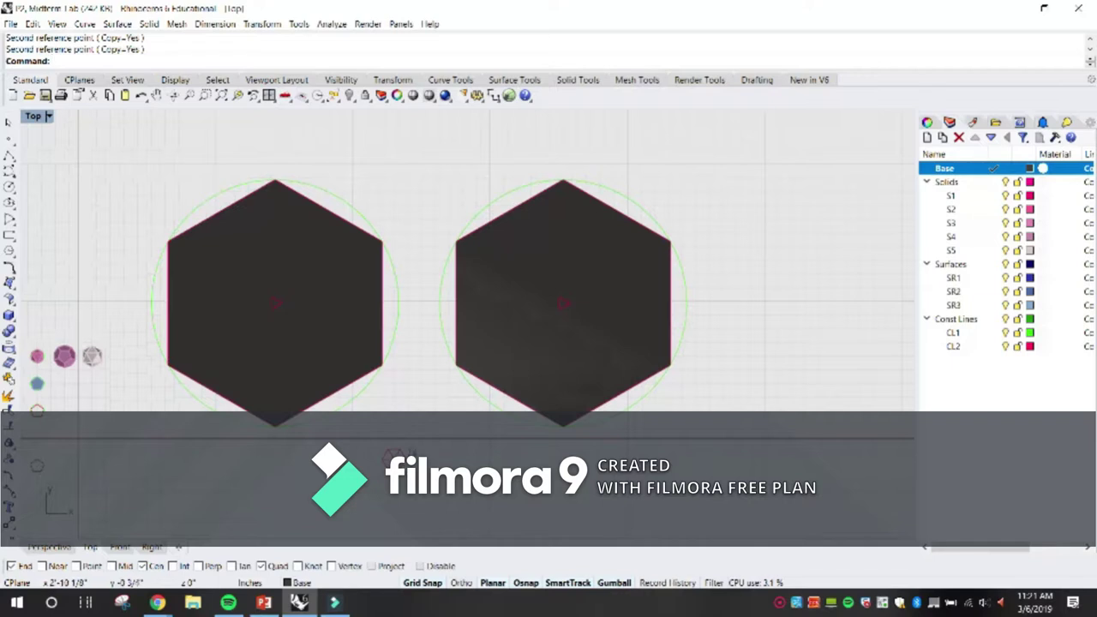
pyautogui.moveTo(504, 139); pyautogui.dragTo(701, 344)
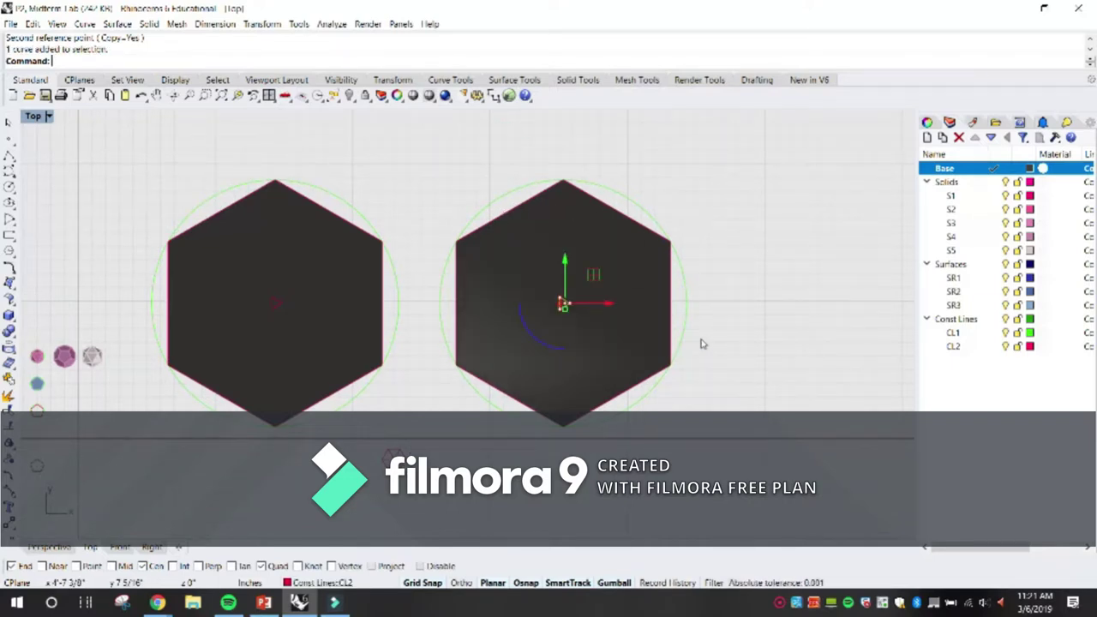
pyautogui.press('Delete')
# Step: Move the hexagon of six triangles from its centre point to the centre of the second base's circle
pyautogui.scroll(4, 364, 439)
pyautogui.moveTo(367, 437); pyautogui.dragTo(576, 535)
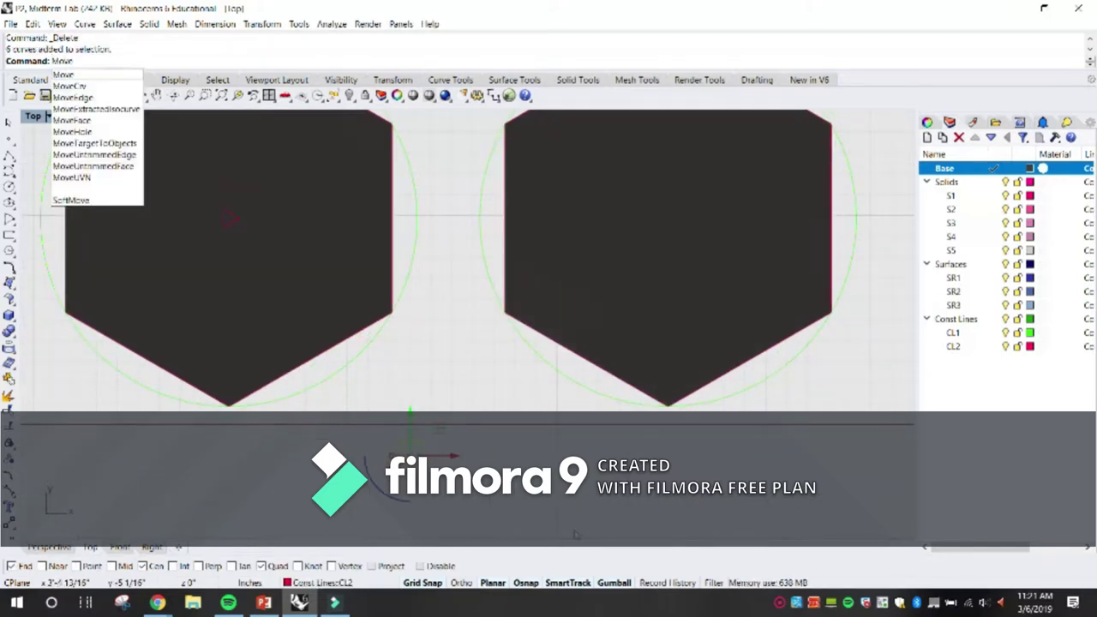
pyautogui.press('Return')
pyautogui.click(408, 449)
pyautogui.scroll(-10, 408, 451)
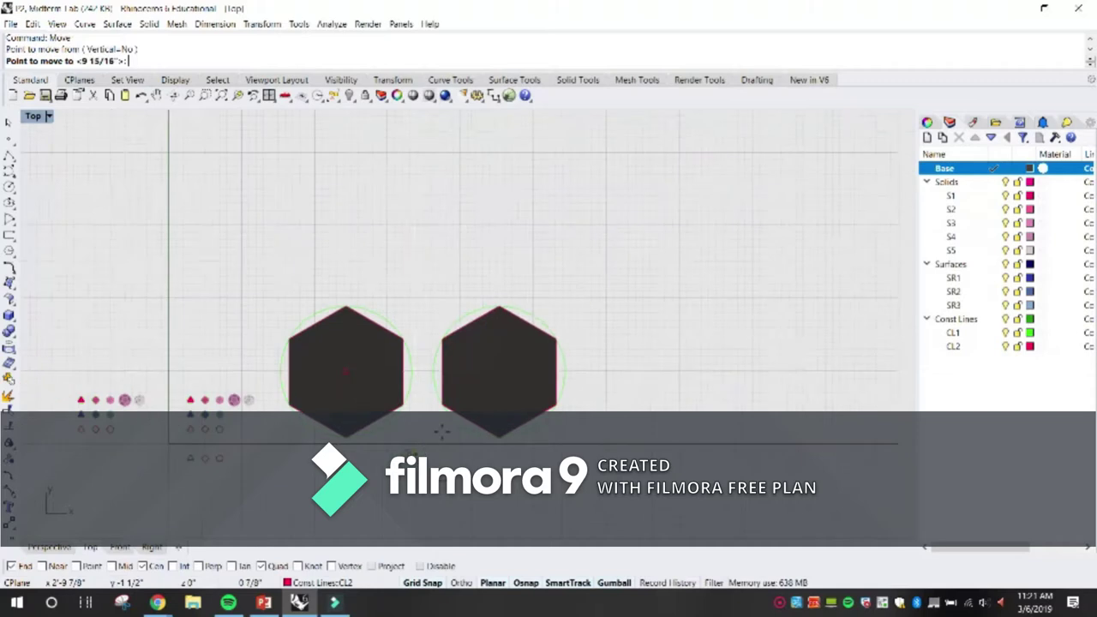
pyautogui.click(536, 314)
pyautogui.scroll(2, 523, 315)
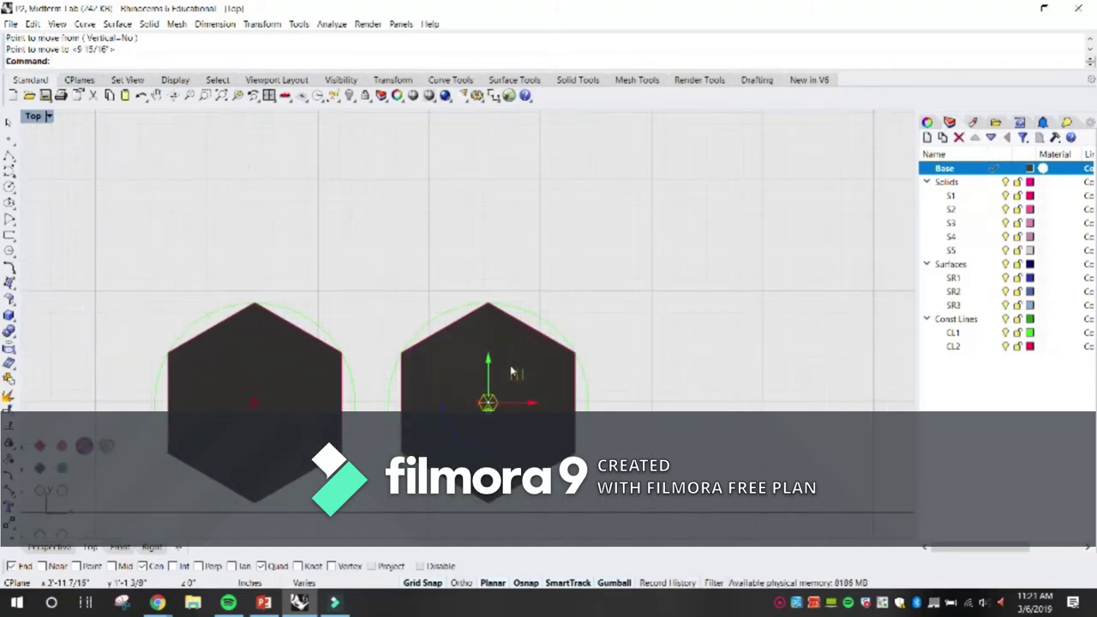
pyautogui.scroll(3, 515, 371)
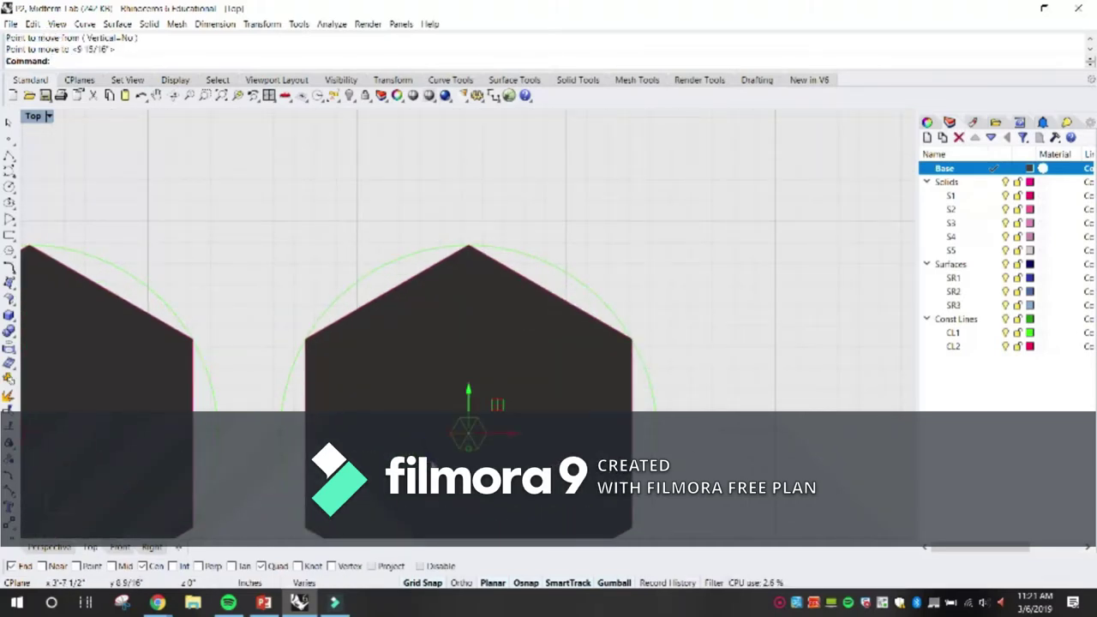
# Step: Try to rotate the small triangulated hexagon at the second base's centre, and undo the rotations
pyautogui.moveTo(435, 465); pyautogui.dragTo(432, 406)
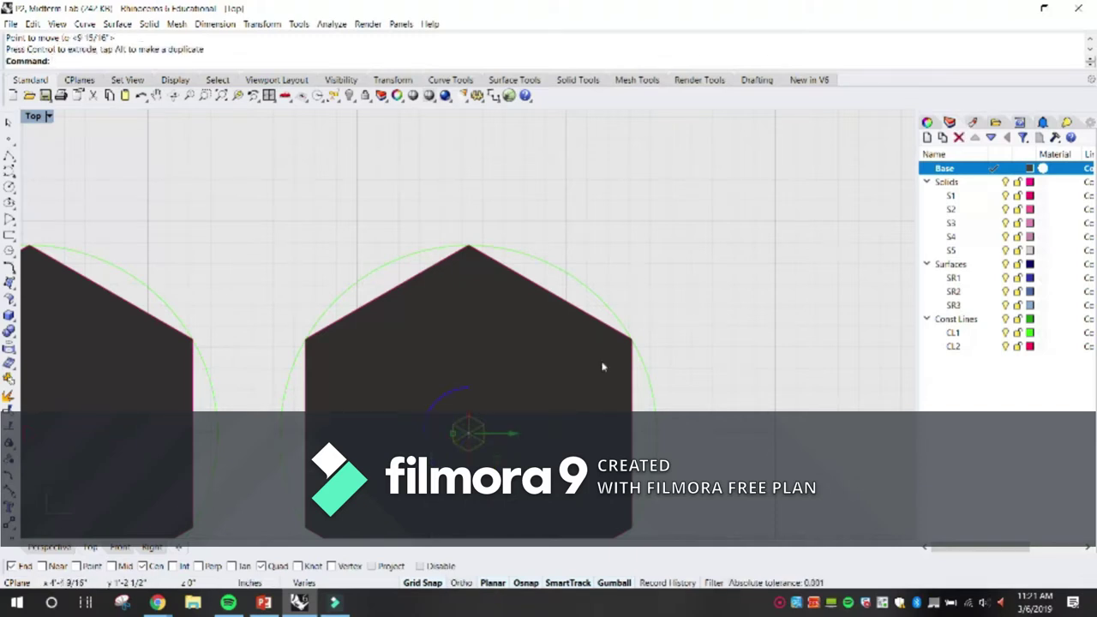
pyautogui.moveTo(441, 388); pyautogui.dragTo(427, 438)
pyautogui.hotkey('ctrl', 'z')
pyautogui.hotkey('ctrl', 'z')
pyautogui.click(786, 335)
# Step: Make CL2 the current layer and lock the Base layer
pyautogui.moveTo(539, 437); pyautogui.dragTo(519, 373, button='right')
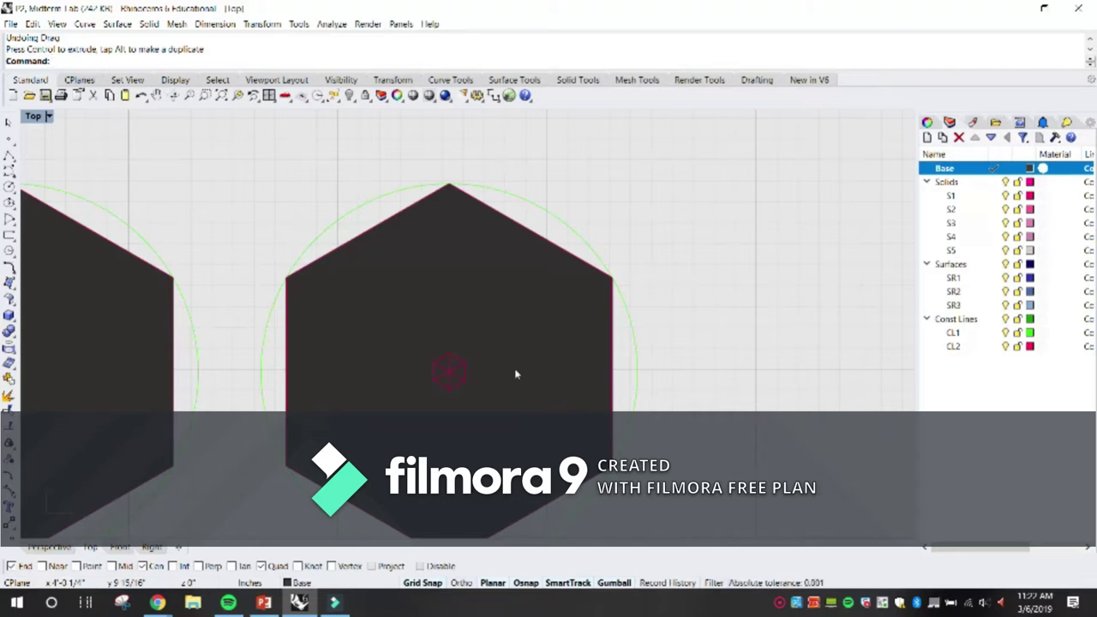
pyautogui.scroll(1, 495, 383)
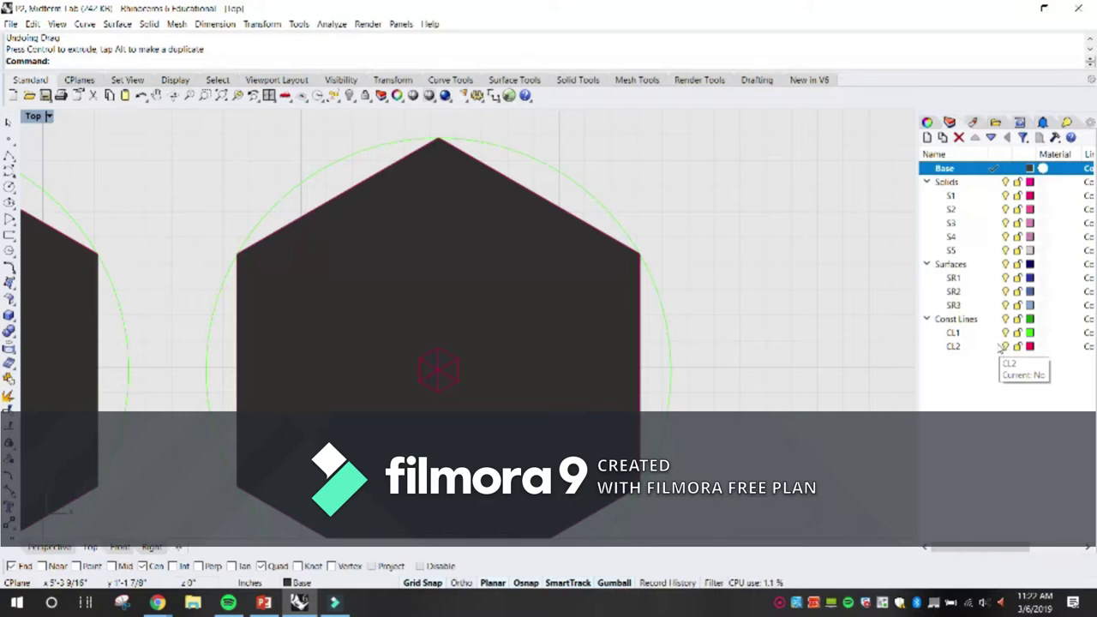
pyautogui.click(996, 346)
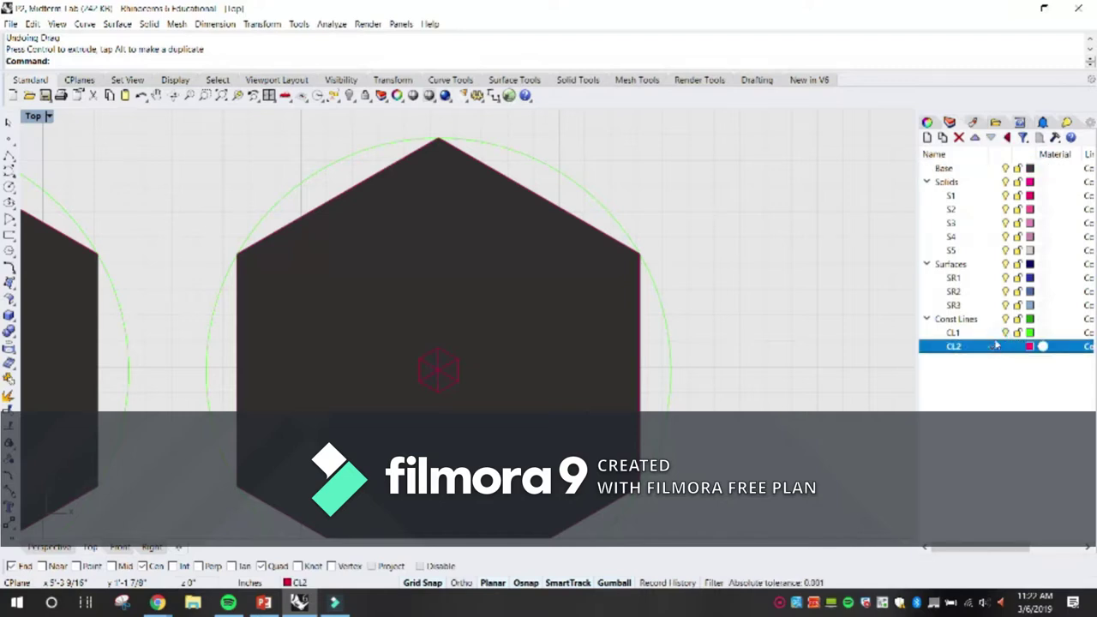
pyautogui.click(1018, 168)
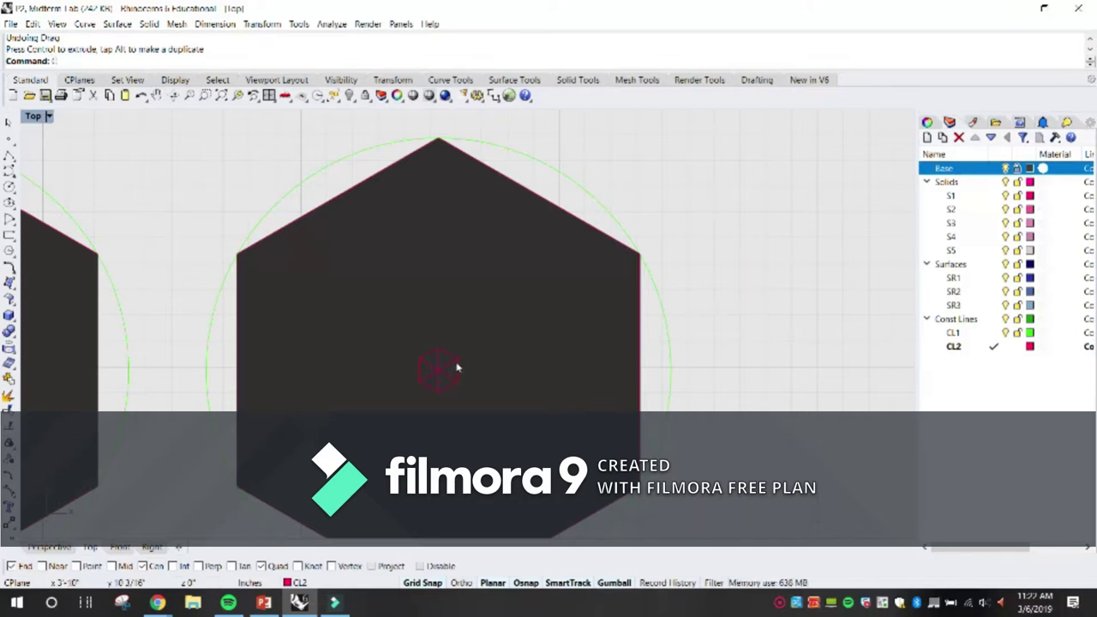
pyautogui.press('Return')
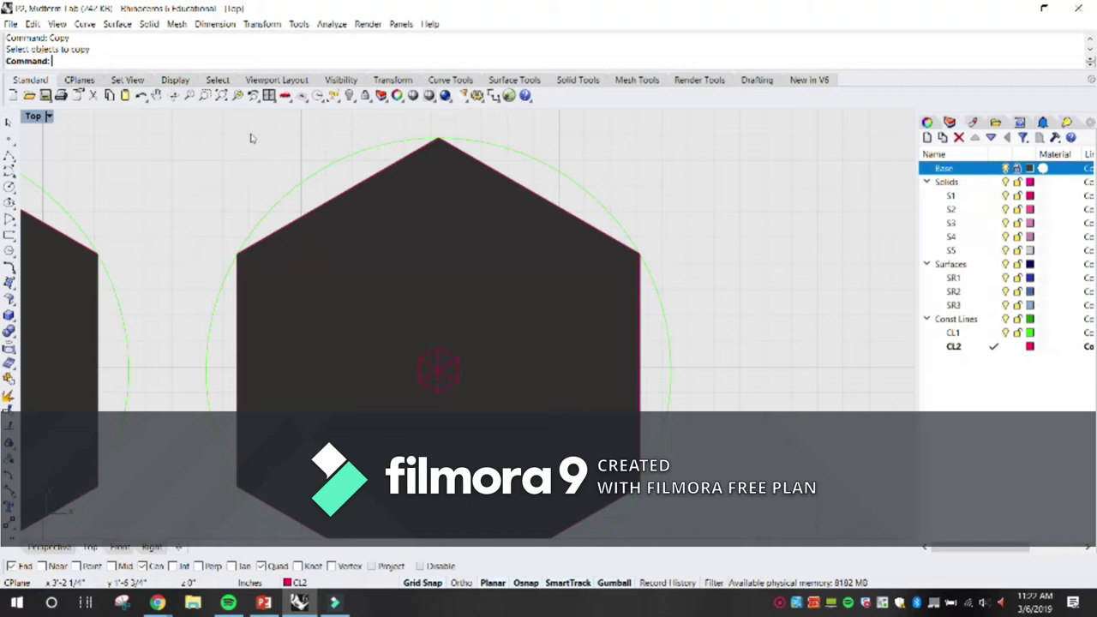
pyautogui.moveTo(251, 137); pyautogui.dragTo(496, 398)
pyautogui.press('Return')
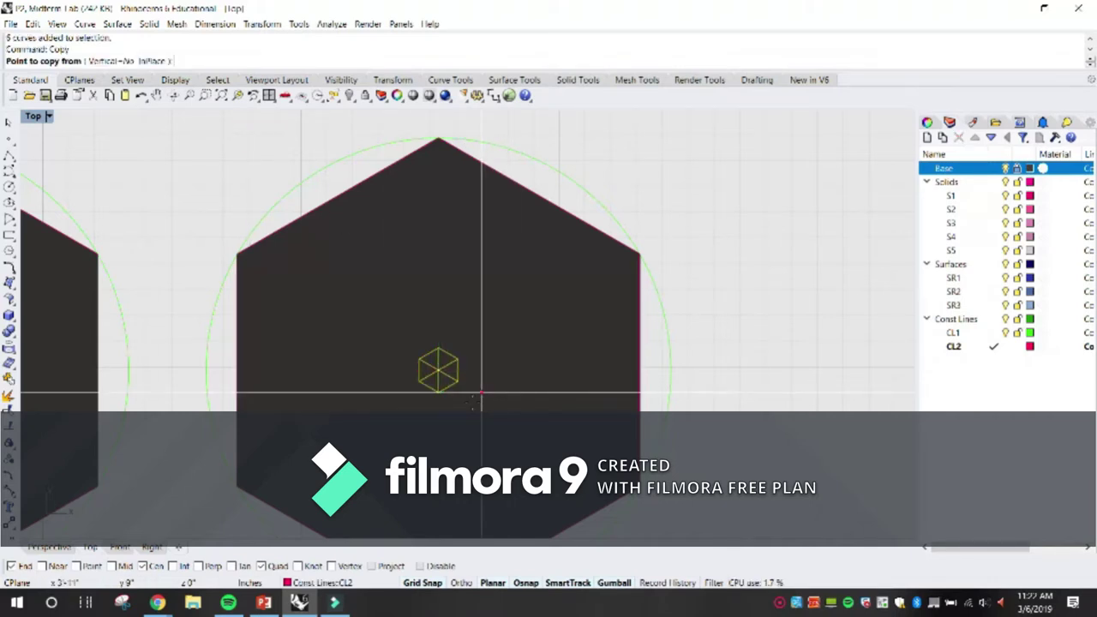
pyautogui.press('Escape')
pyautogui.press('Escape')
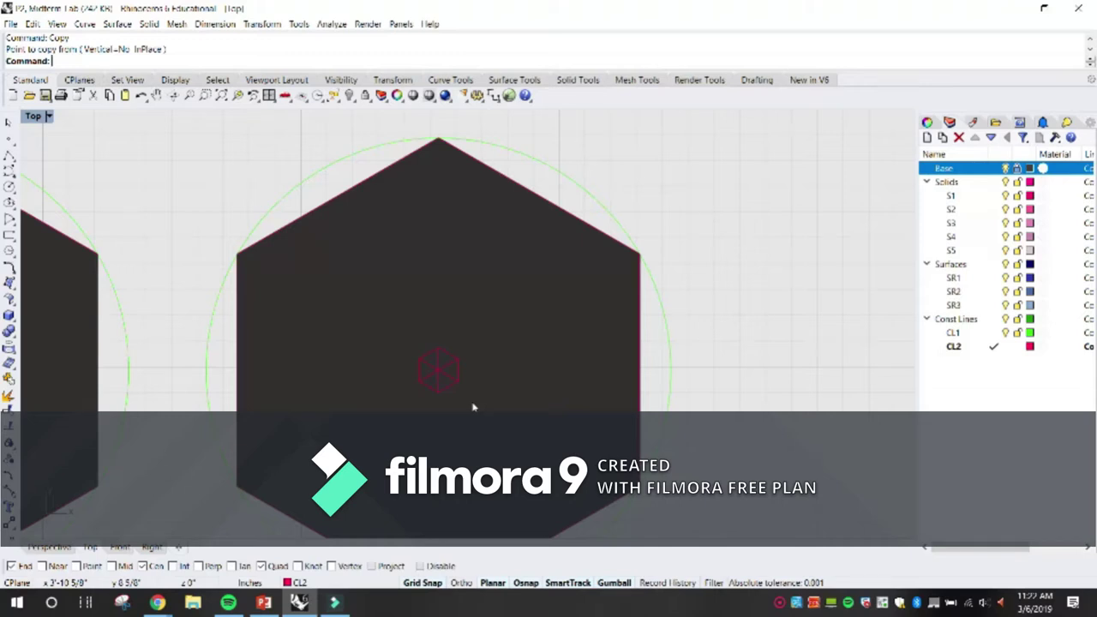
# Step: Copy the small triangulated hexagon four times from its lowest vertex, forming a connected diagonal row rising to the upper right
pyautogui.press('Return')
pyautogui.moveTo(268, 142); pyautogui.dragTo(502, 420)
pyautogui.press('Return')
pyautogui.scroll(3, 450, 393)
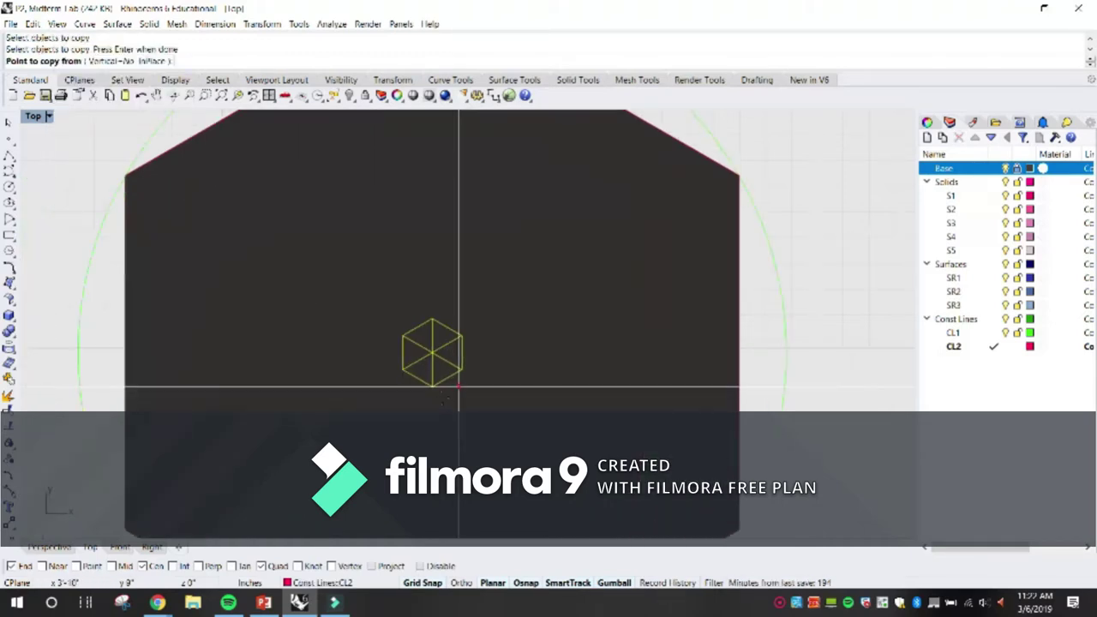
pyautogui.click(432, 388)
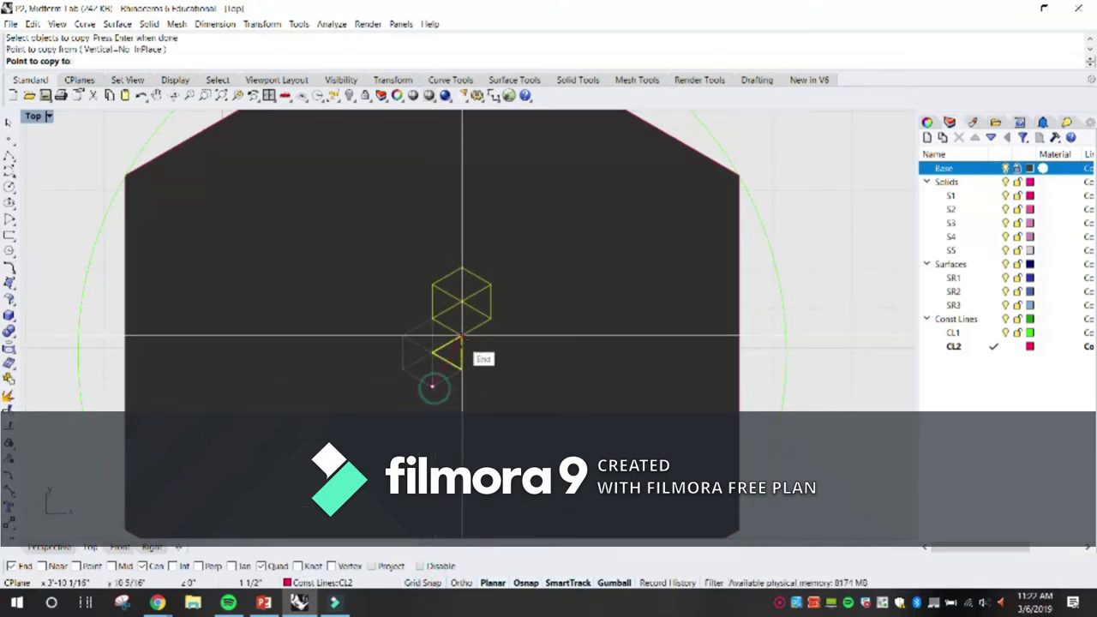
pyautogui.click(461, 336)
pyautogui.click(490, 285)
pyautogui.click(513, 230)
pyautogui.click(549, 184)
pyautogui.press('Return')
pyautogui.scroll(-6, 465, 353)
pyautogui.scroll(6, 471, 319)
pyautogui.scroll(-4, 453, 275)
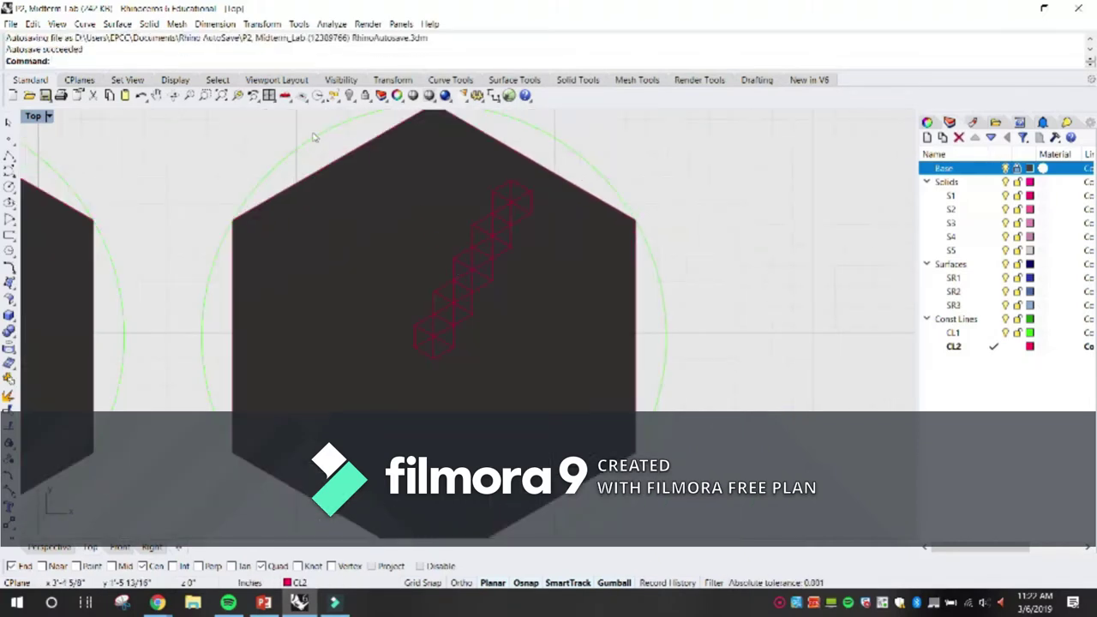
# Step: Copy the diagonal hexagon row three times toward the lower right, snapping each copy to the grid's endpoints
pyautogui.moveTo(316, 158); pyautogui.dragTo(311, 206, button='right')
pyautogui.moveTo(289, 142); pyautogui.dragTo(571, 442)
pyautogui.press('Return')
pyautogui.click(490, 250)
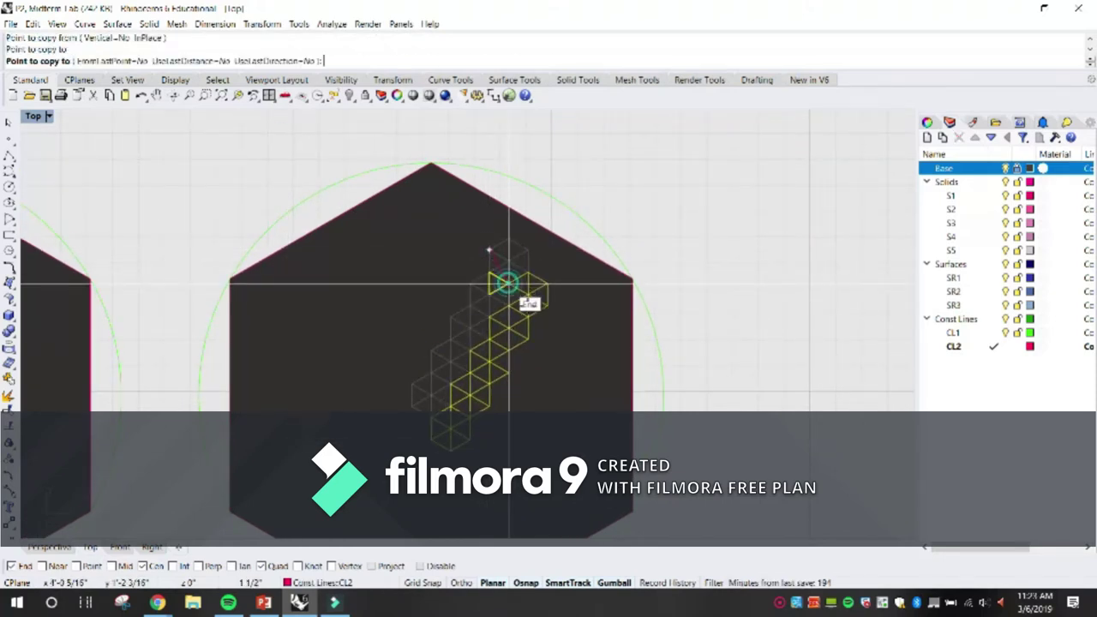
pyautogui.click(528, 314)
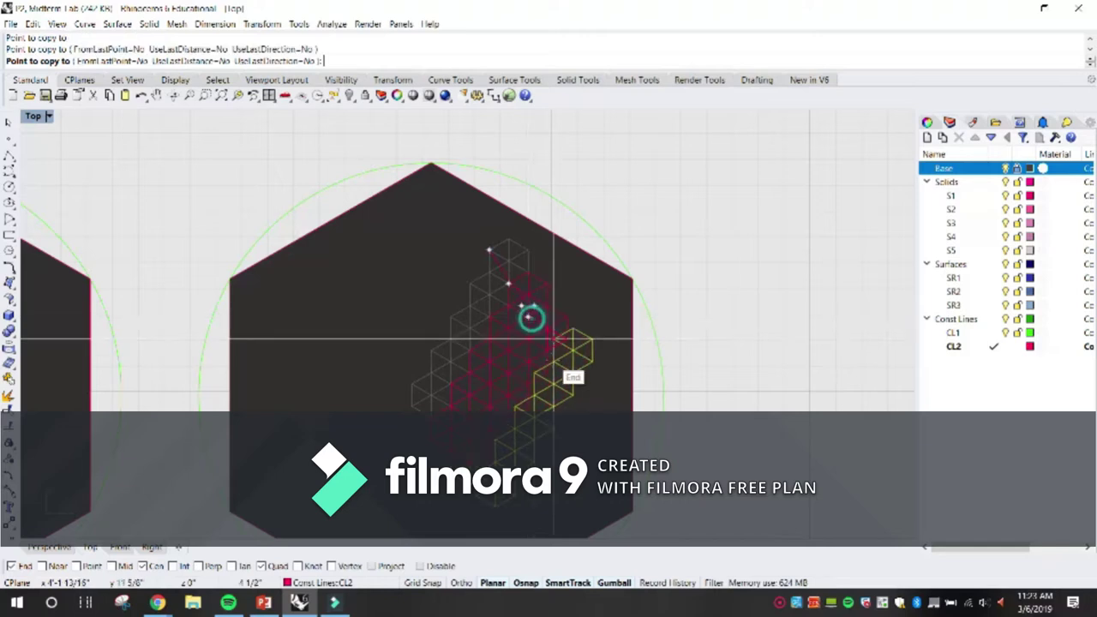
pyautogui.click(548, 350)
pyautogui.moveTo(548, 371); pyautogui.dragTo(549, 335, button='right')
pyautogui.press('Return')
# Step: Copy most of the triangular grid cluster to the left and slightly lower, joining it to the original cluster
pyautogui.moveTo(367, 193); pyautogui.dragTo(386, 237, button='right')
pyautogui.moveTo(318, 157); pyautogui.dragTo(583, 458)
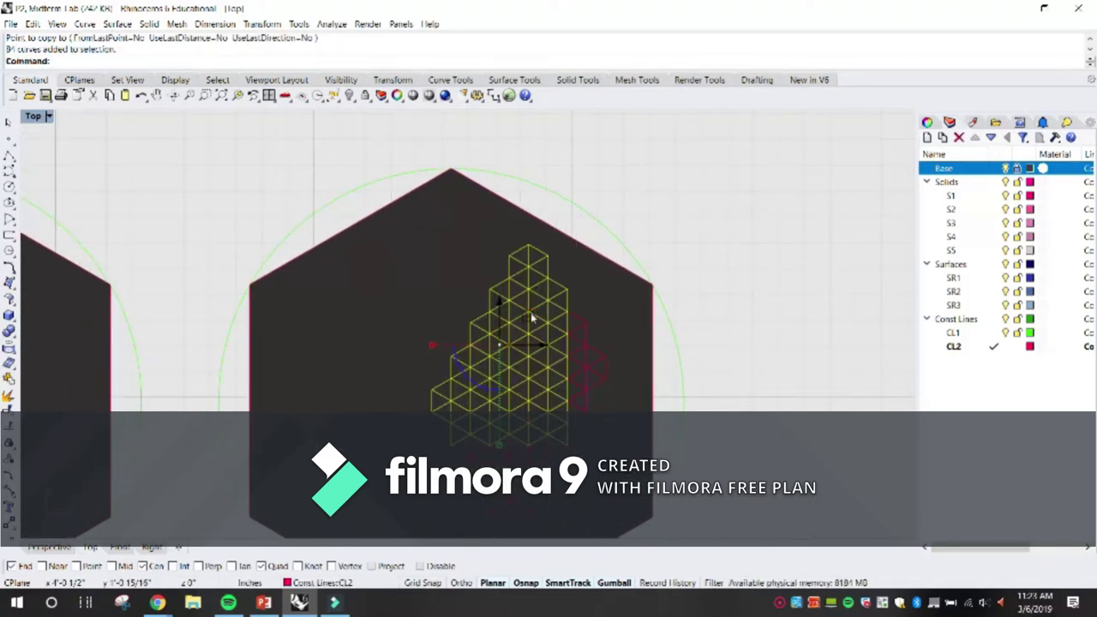
pyautogui.rightClick(545, 321)
pyautogui.click(563, 321)
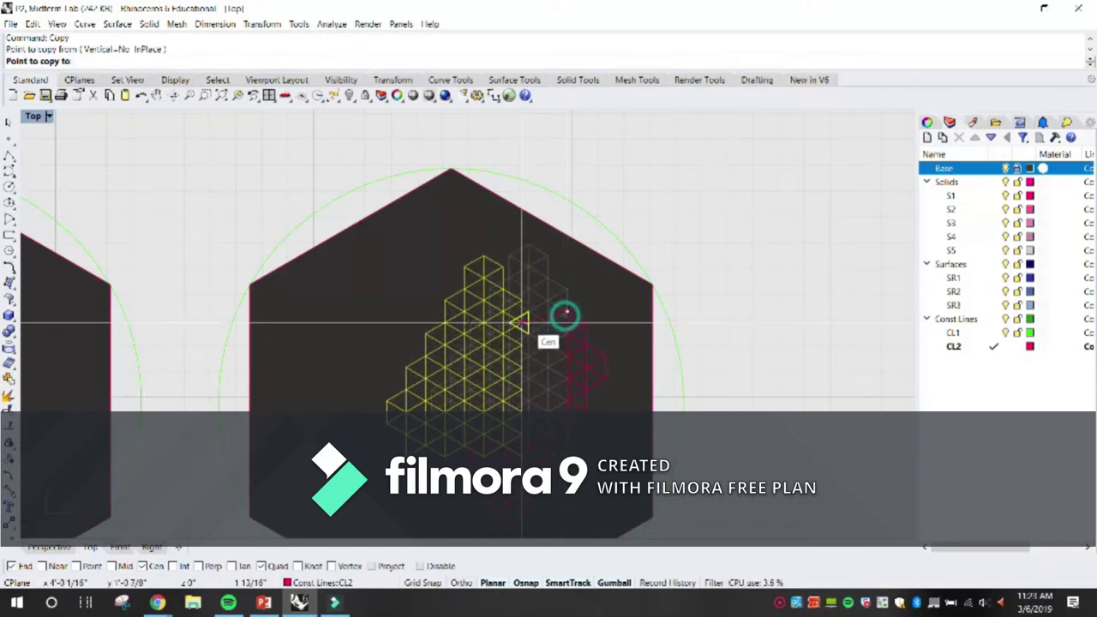
pyautogui.click(452, 351)
pyautogui.rightClick(404, 314)
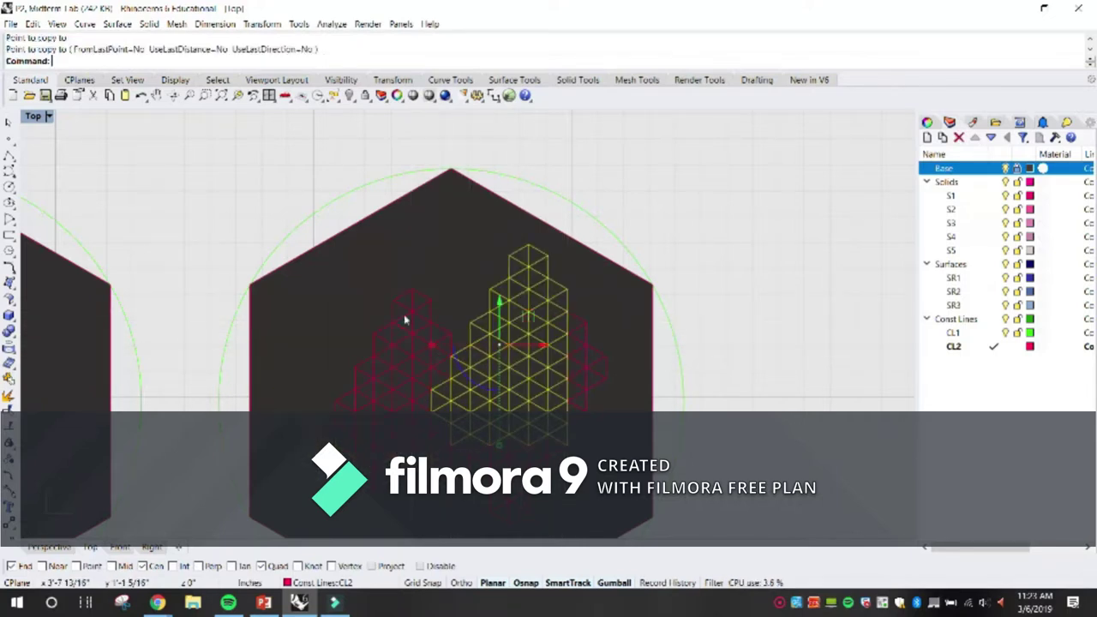
pyautogui.click(623, 268)
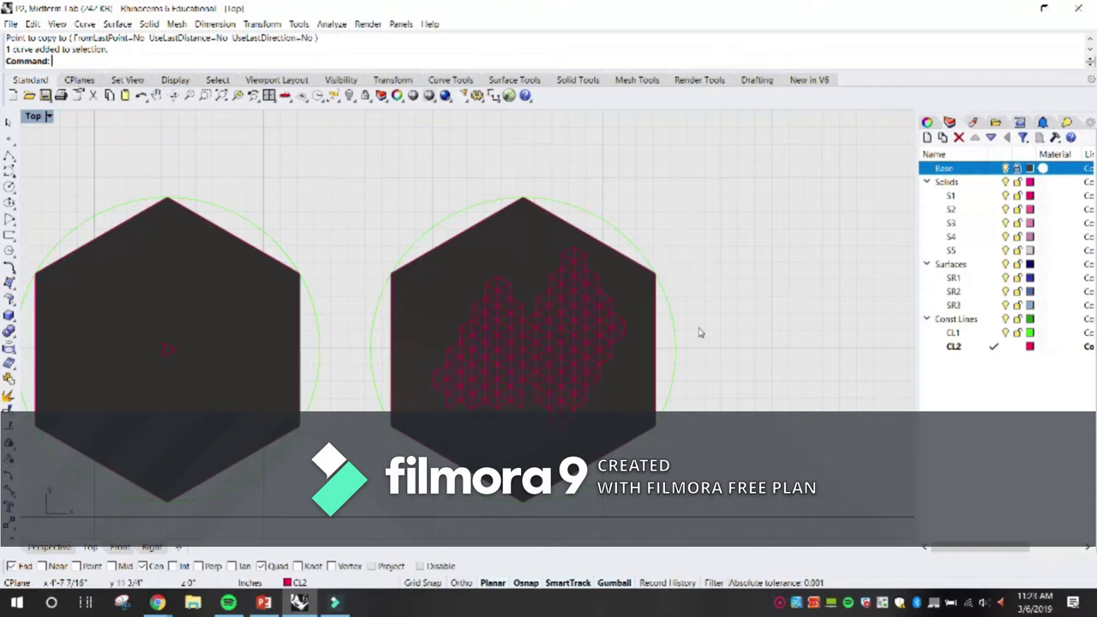
# Step: Copy a single triangle along the lower-left edge of the grid to extend its outline
pyautogui.scroll(-2, 654, 272)
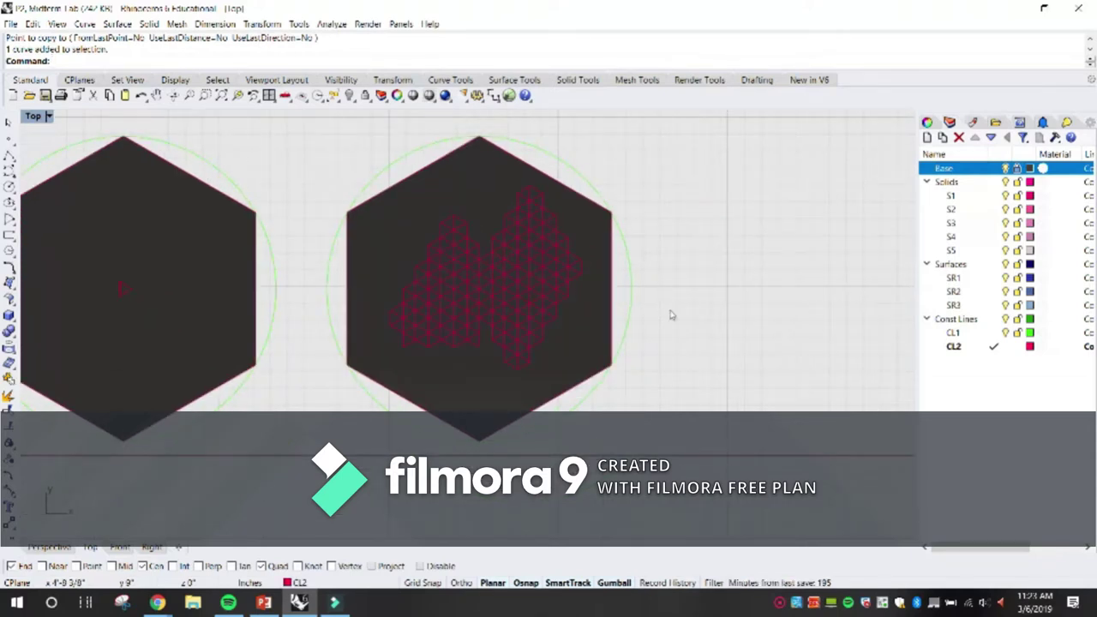
pyautogui.scroll(4, 495, 318)
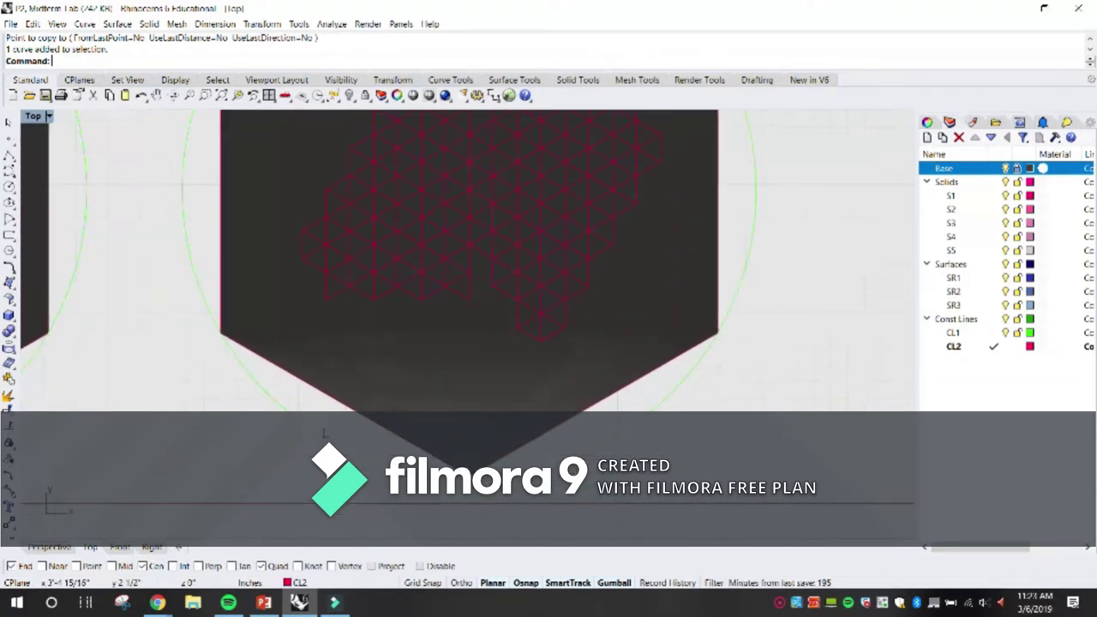
pyautogui.moveTo(327, 315); pyautogui.dragTo(401, 198)
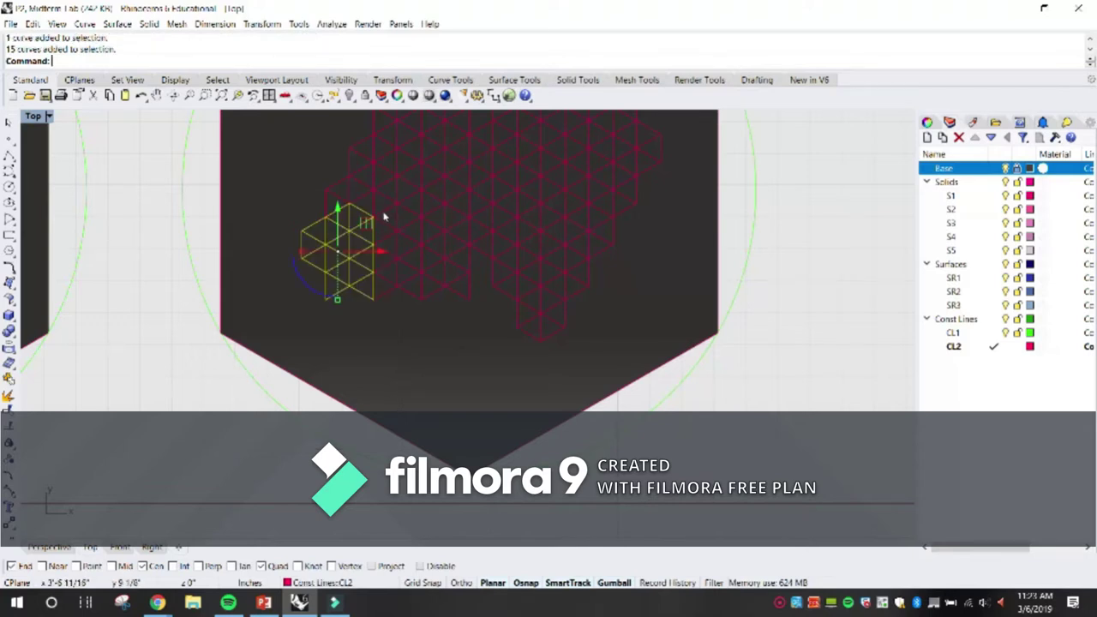
pyautogui.scroll(2, 383, 217)
pyautogui.click(125, 228)
pyautogui.click(312, 300)
pyautogui.rightClick(312, 297)
pyautogui.scroll(2, 311, 291)
pyautogui.click(348, 305)
pyautogui.click(313, 286)
pyautogui.press('Return')
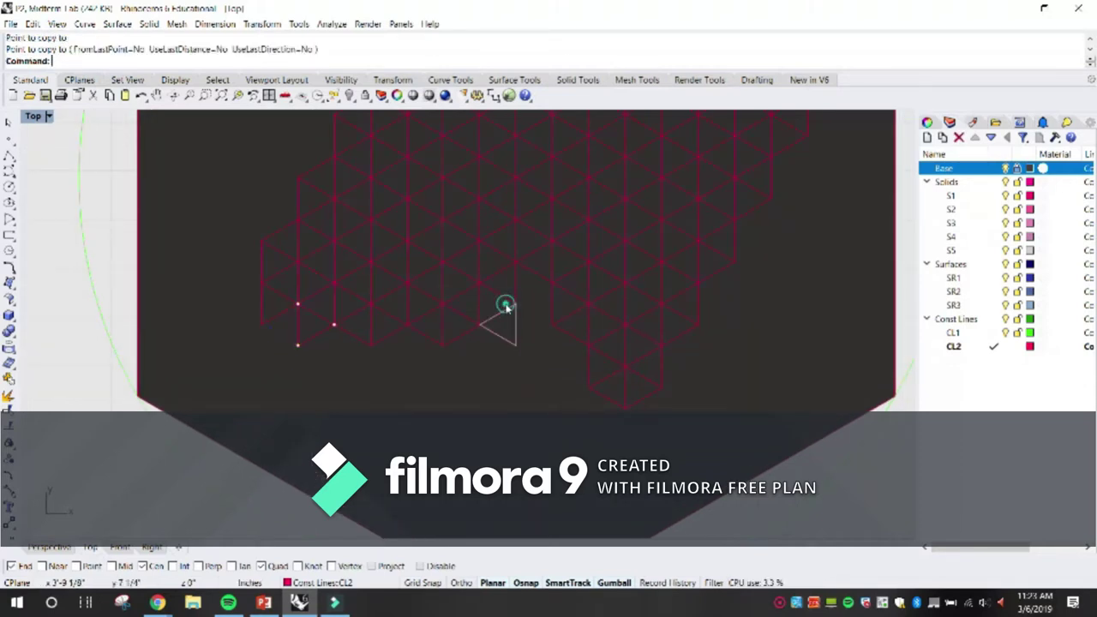
pyautogui.click(514, 324)
pyautogui.click(543, 342)
pyautogui.press('Return')
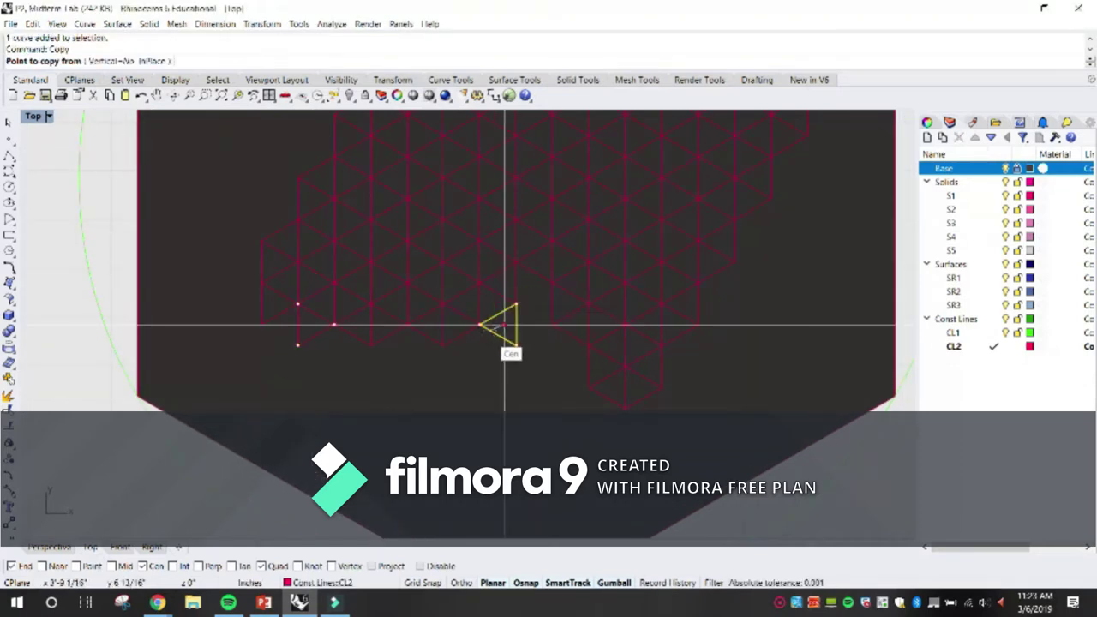
pyautogui.press('Escape')
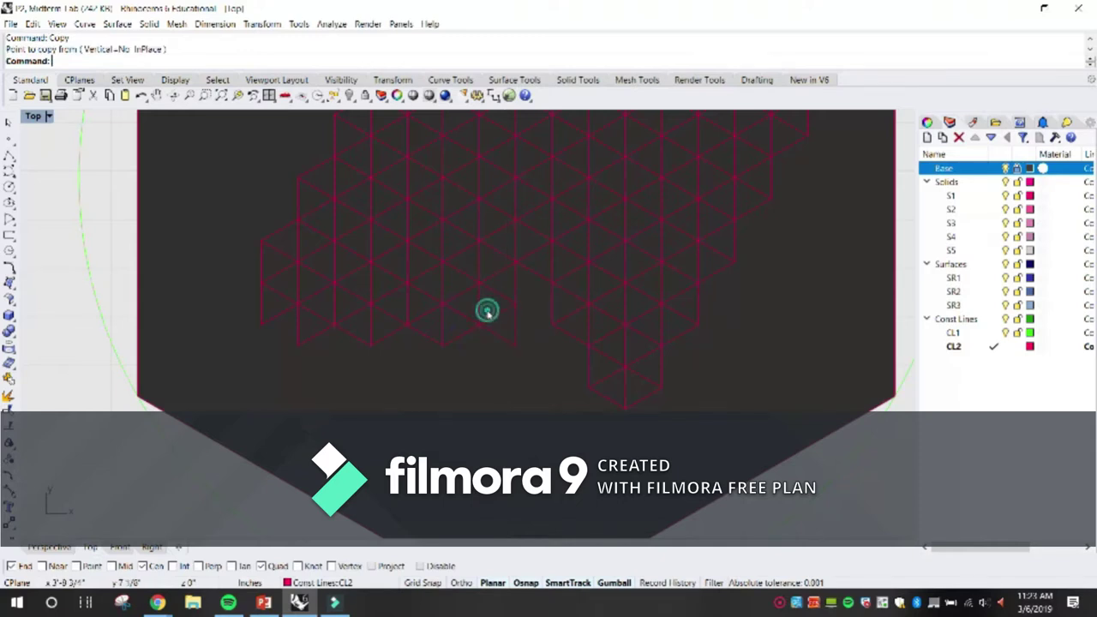
# Step: Copy a triangle curve to two vertices in the gap between the left and right grid clusters, closing the gap
pyautogui.click(467, 304)
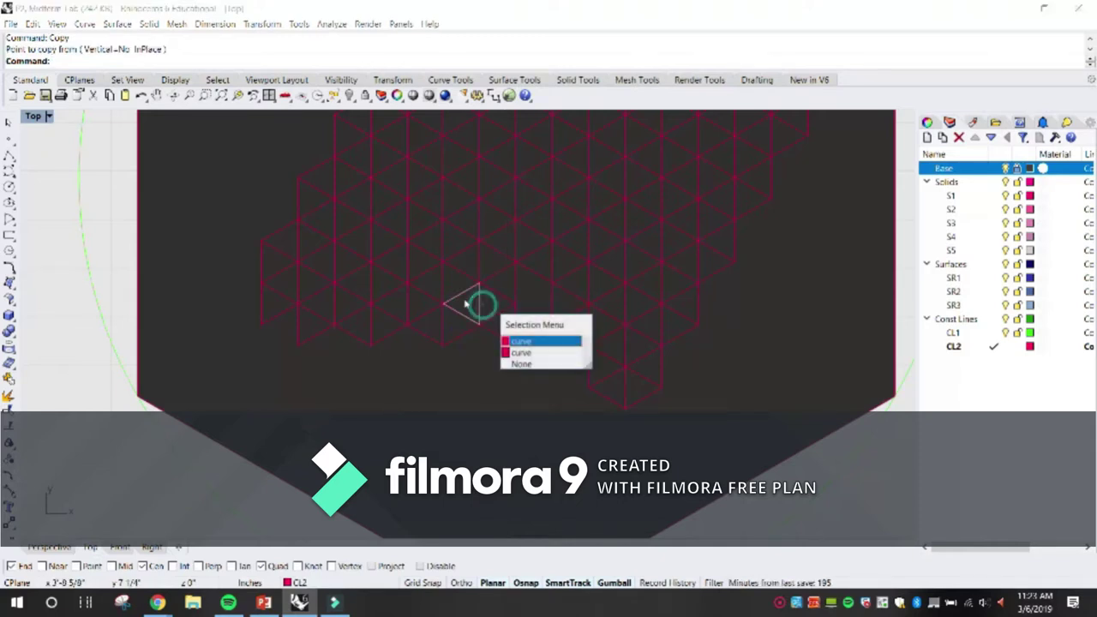
pyautogui.click(523, 341)
pyautogui.press('Return')
pyautogui.click(444, 304)
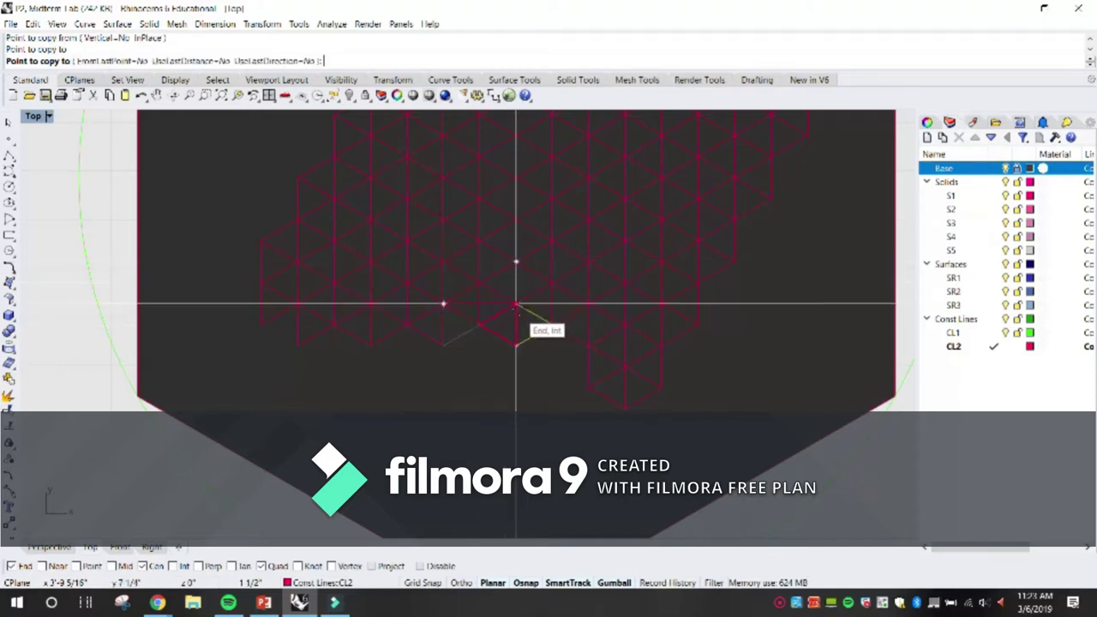
pyautogui.click(515, 306)
pyautogui.scroll(-5, 519, 306)
pyautogui.press('Return')
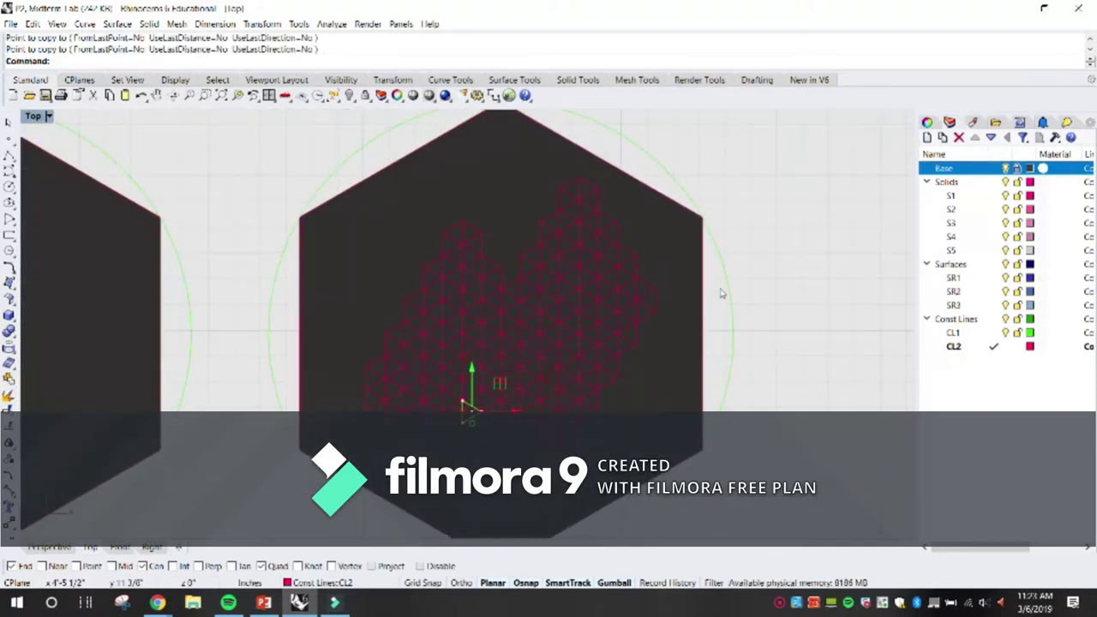
pyautogui.moveTo(825, 291); pyautogui.dragTo(734, 282, button='right')
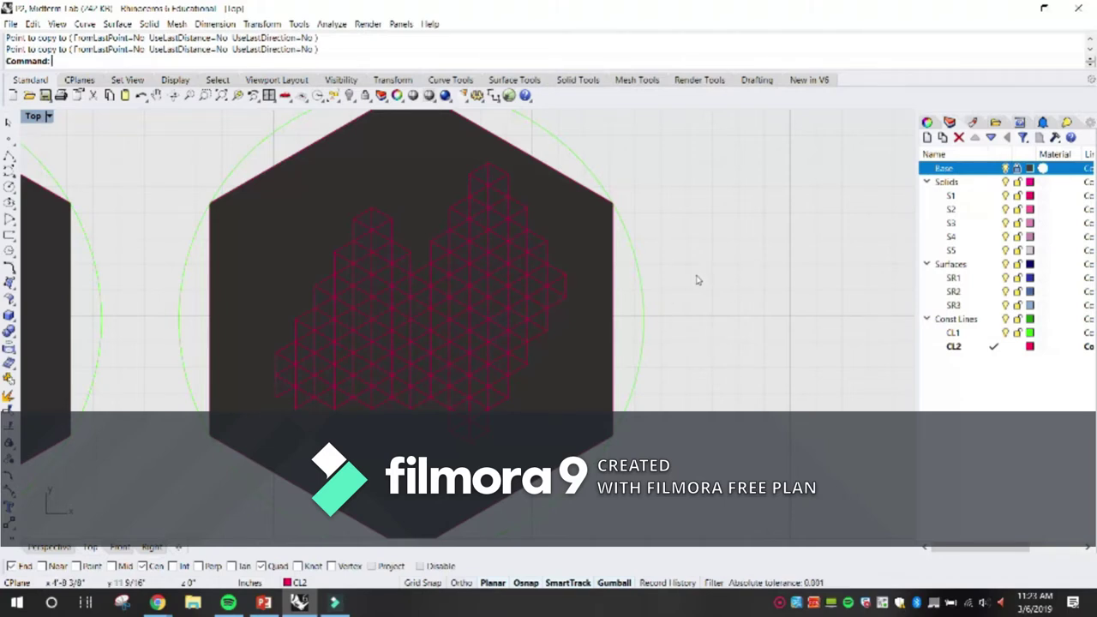
pyautogui.write('Copy')
pyautogui.press('Return')
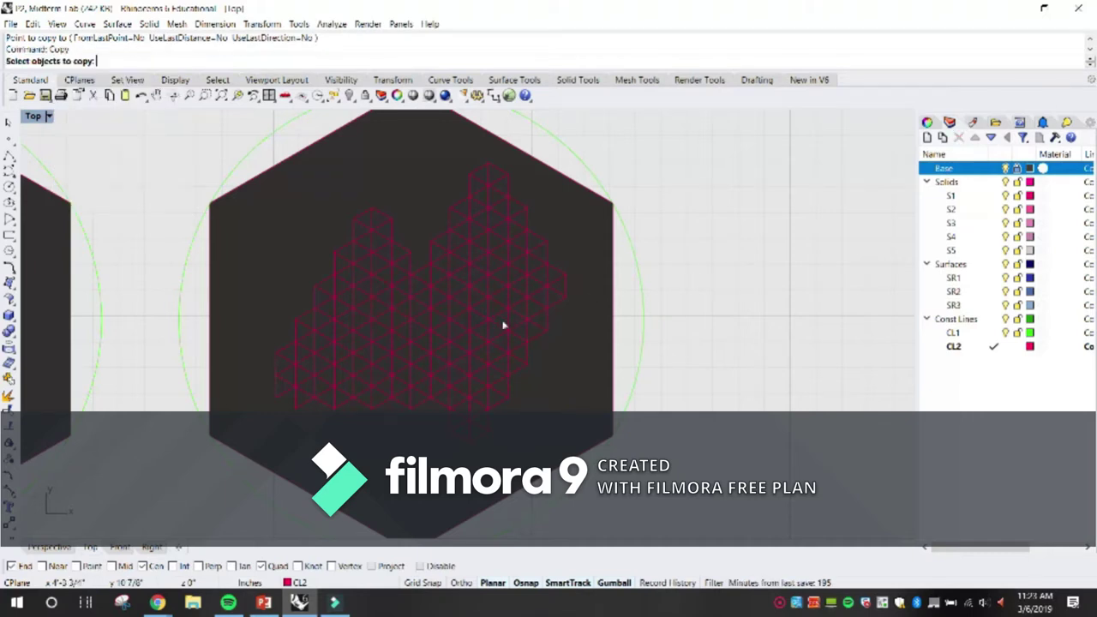
pyautogui.scroll(-5, 502, 323)
pyautogui.moveTo(331, 240); pyautogui.dragTo(548, 446)
pyautogui.press('Return')
pyautogui.click(431, 460)
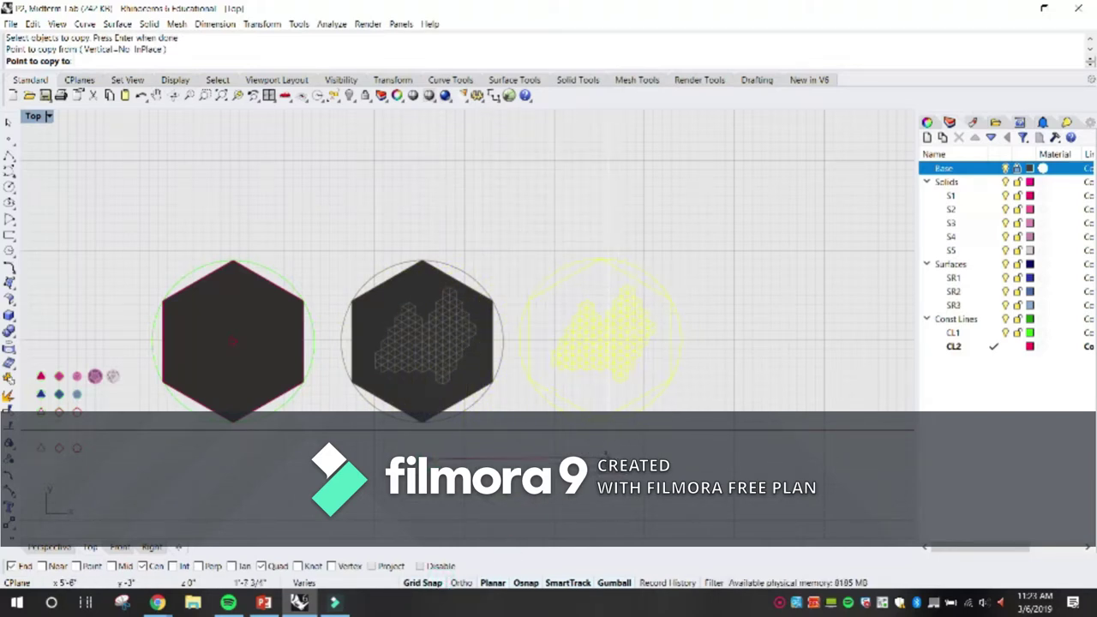
pyautogui.scroll(6, 600, 461)
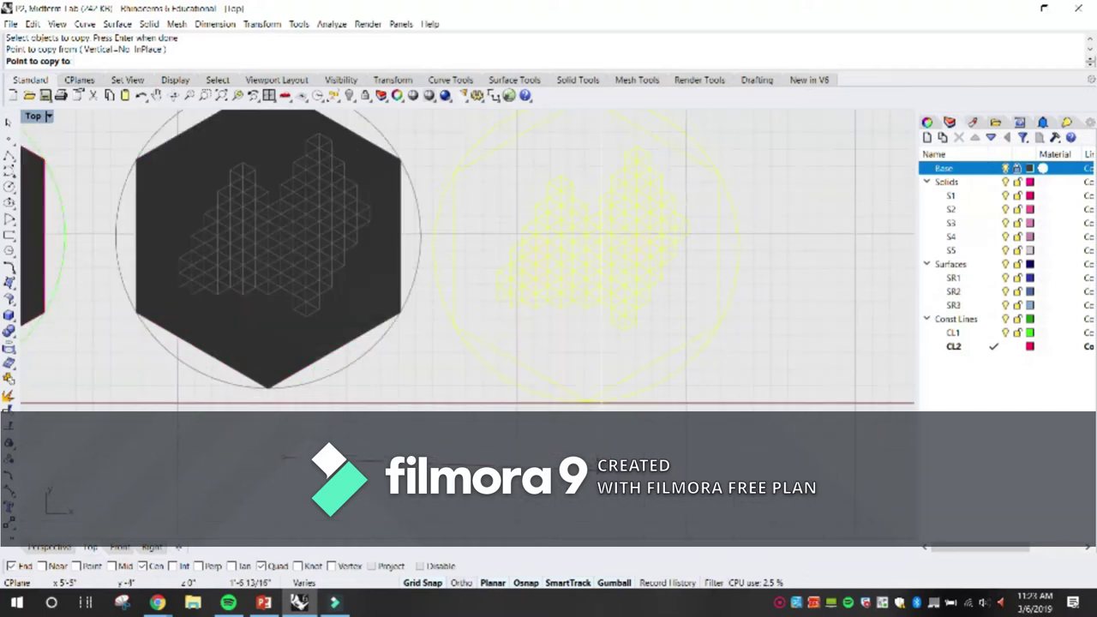
pyautogui.click(584, 470)
pyautogui.press('Escape')
# Step: Try to copy the second hexagon's outline, circle and triangular grid straight to its right, and undo the copy
pyautogui.scroll(-8, 503, 408)
pyautogui.rightClick(328, 252)
pyautogui.rightClick(328, 252)
pyautogui.rightClick(324, 239)
pyautogui.moveTo(324, 241); pyautogui.dragTo(495, 433)
pyautogui.press('Return')
pyautogui.scroll(3, 480, 446)
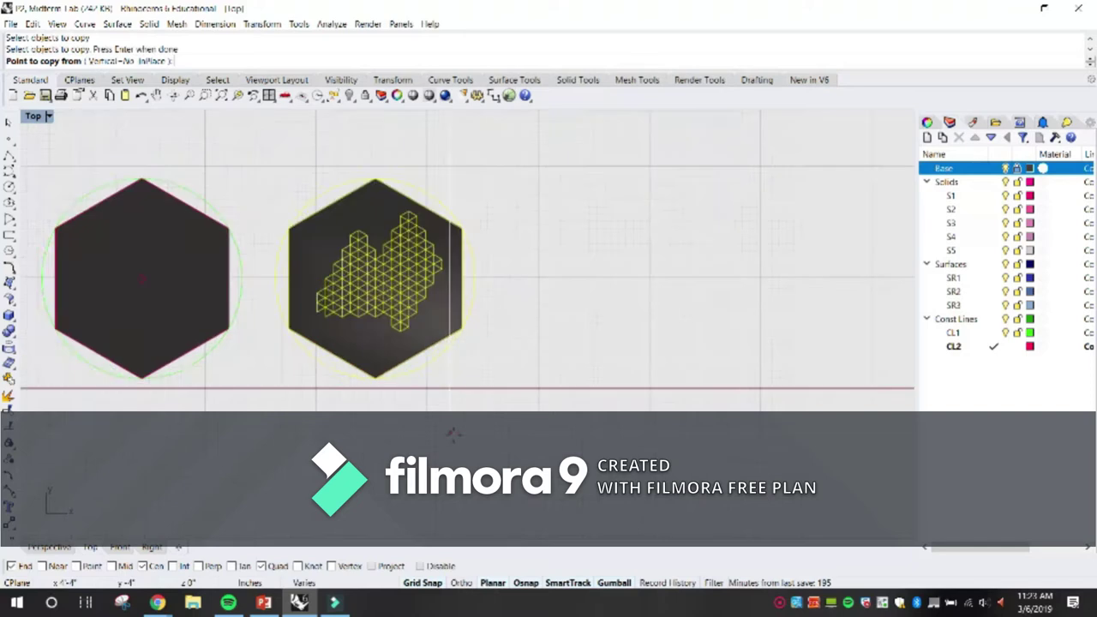
pyautogui.click(286, 431)
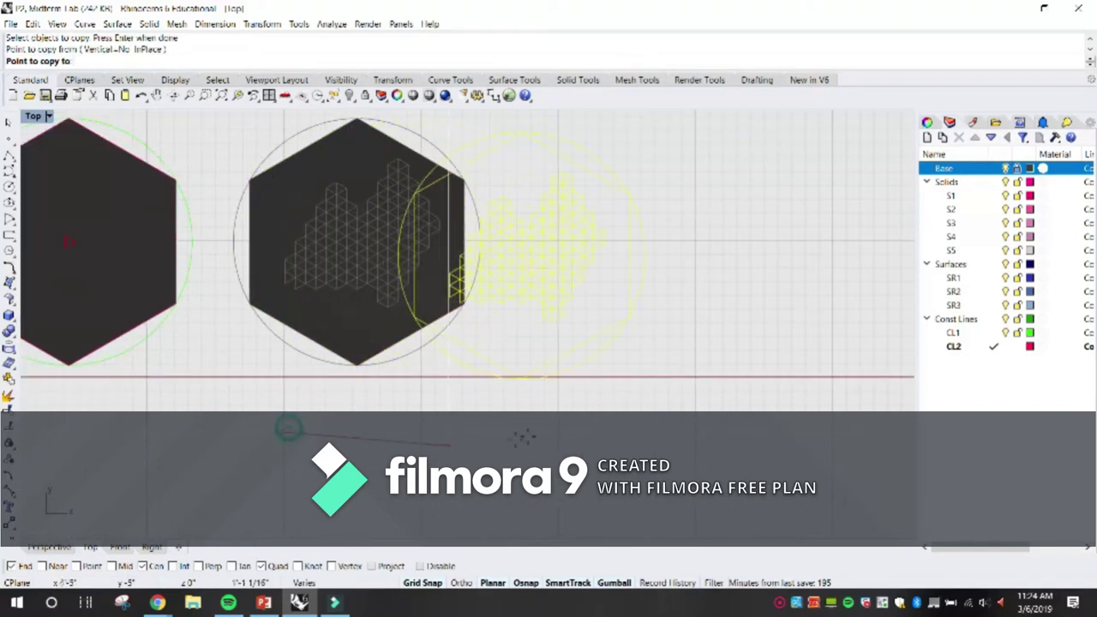
pyautogui.keyDown('shift'); pyautogui.click(598, 423); pyautogui.keyUp('shift')
pyautogui.press('Return')
pyautogui.moveTo(686, 303); pyautogui.dragTo(645, 337, button='right')
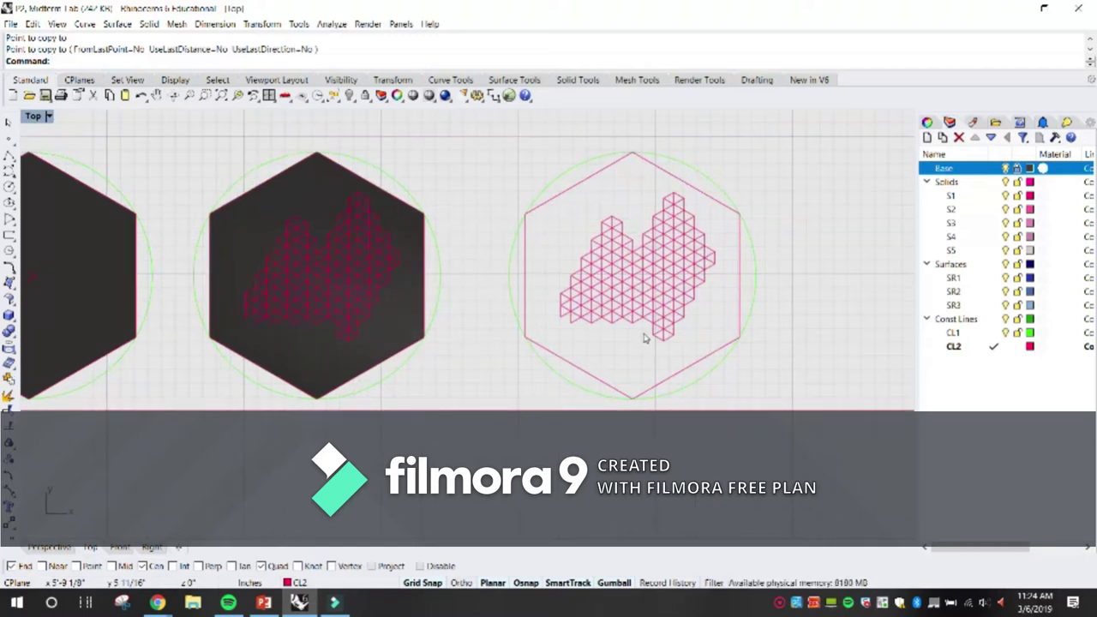
pyautogui.hotkey('ctrl', 'z')
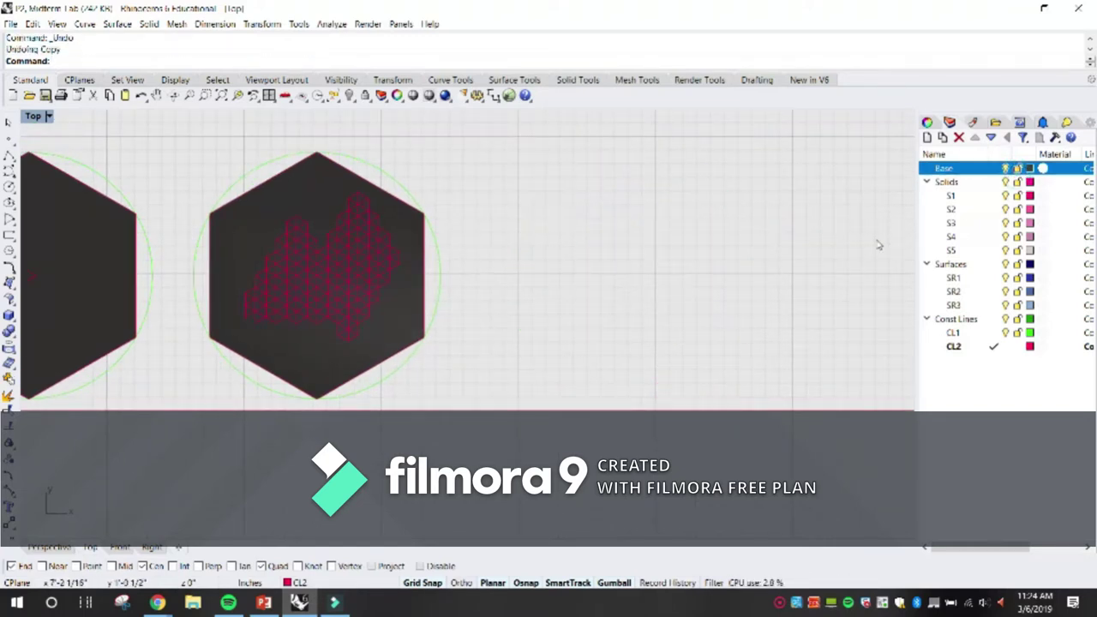
# Step: Copy the second hexagon base with its outline, circle and triangular grid straight to its right
pyautogui.write('Copy')
pyautogui.press('Return')
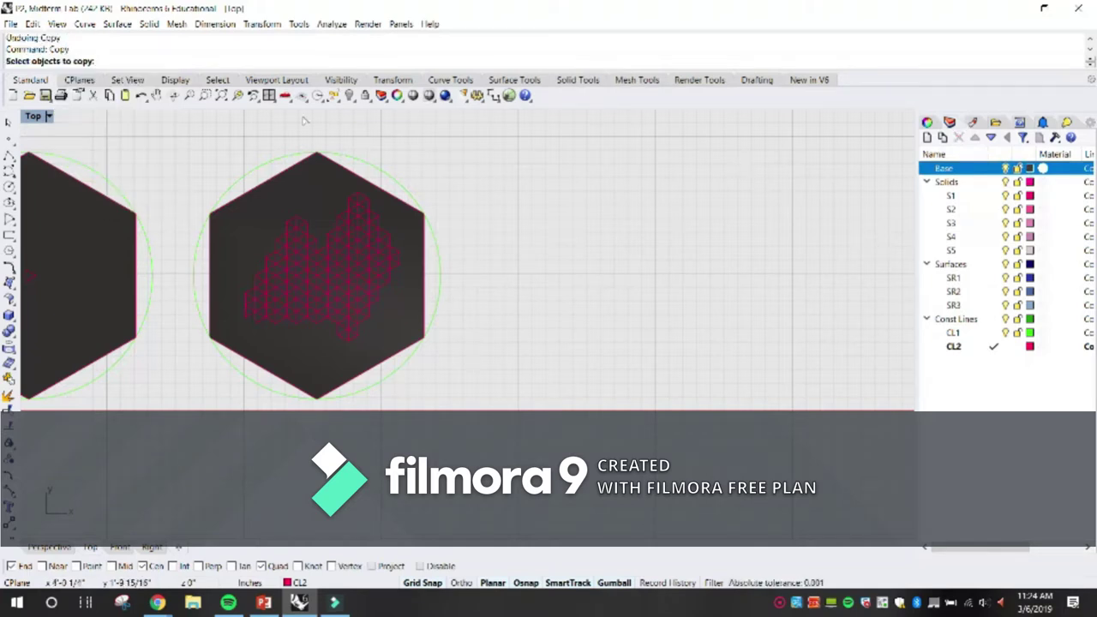
pyautogui.moveTo(170, 146); pyautogui.dragTo(523, 442)
pyautogui.press('Return')
pyautogui.click(317, 154)
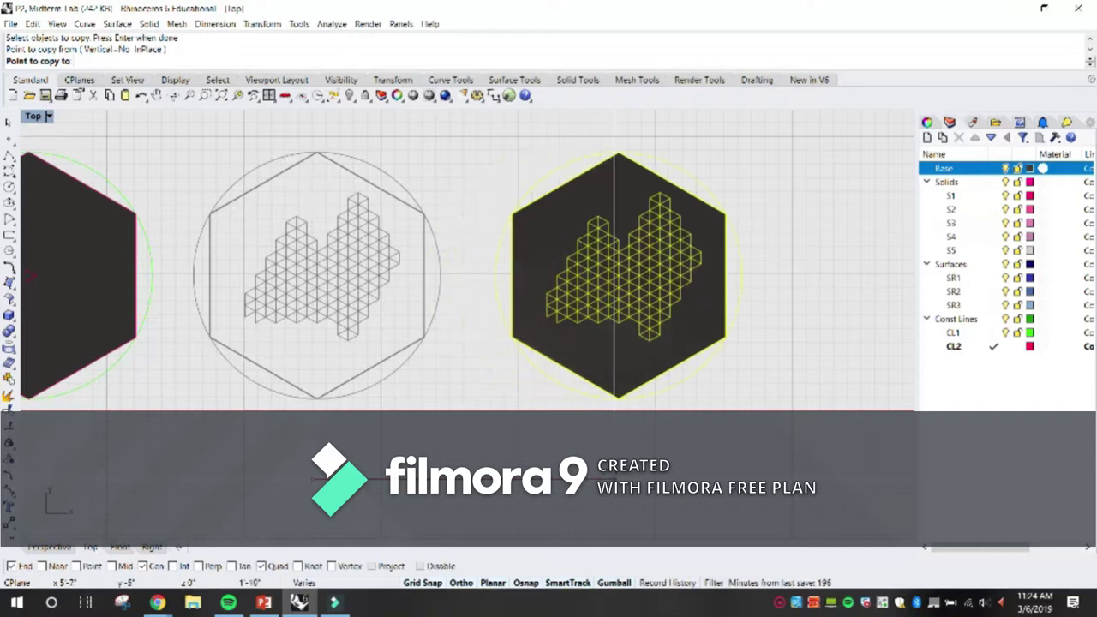
pyautogui.click(615, 154)
pyautogui.press('Return')
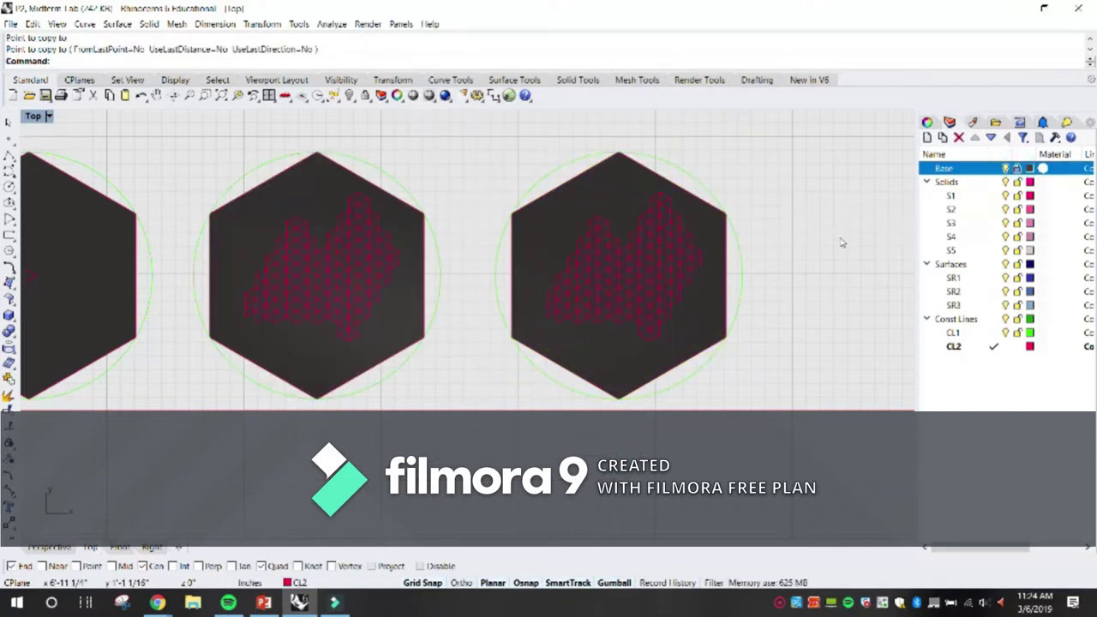
# Step: Delete the right-hand part of the triangular grid on the third hexagon
pyautogui.scroll(3, 654, 242)
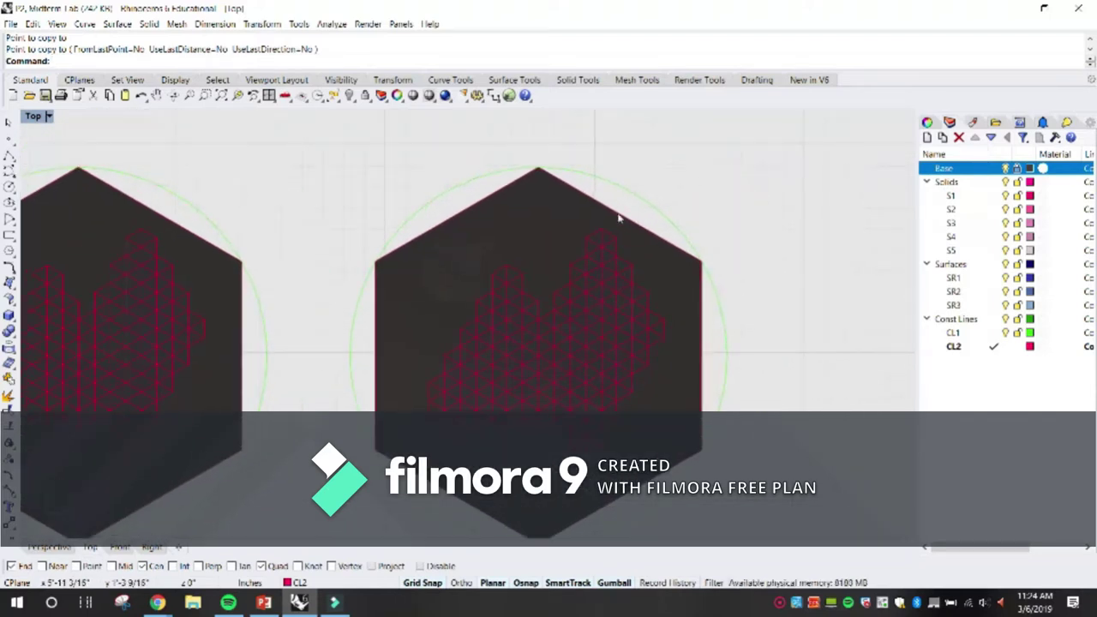
pyautogui.moveTo(551, 133); pyautogui.dragTo(828, 540)
pyautogui.press('Delete')
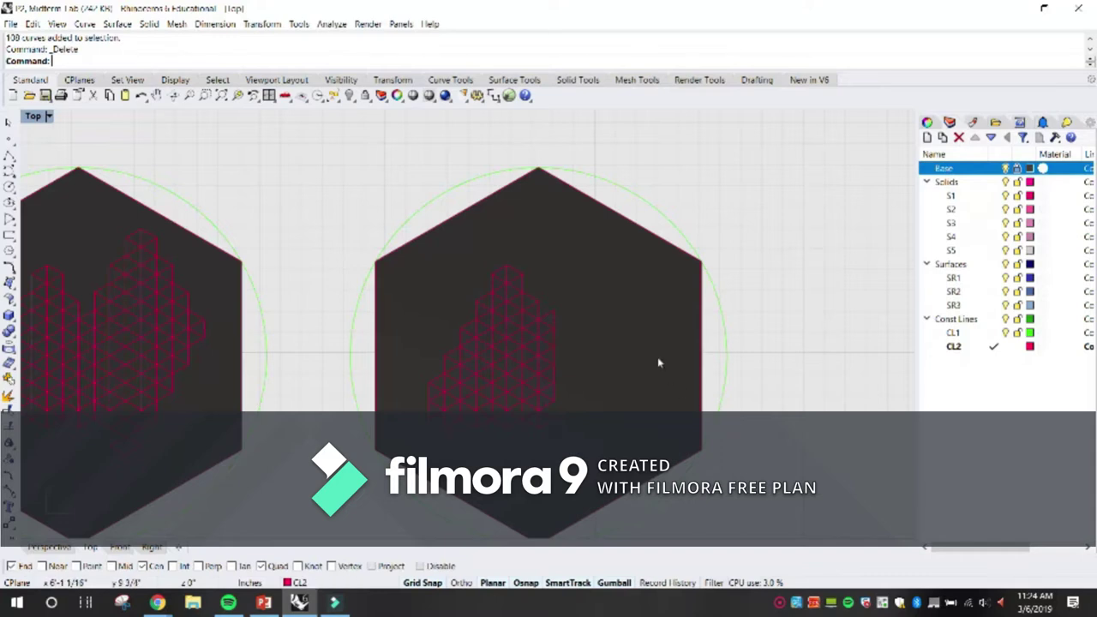
pyautogui.scroll(-3, 488, 249)
pyautogui.moveTo(487, 249); pyautogui.dragTo(538, 227, button='right')
pyautogui.moveTo(557, 275); pyautogui.dragTo(693, 272, button='right')
pyautogui.scroll(5, 701, 274)
pyautogui.scroll(-2, 736, 281)
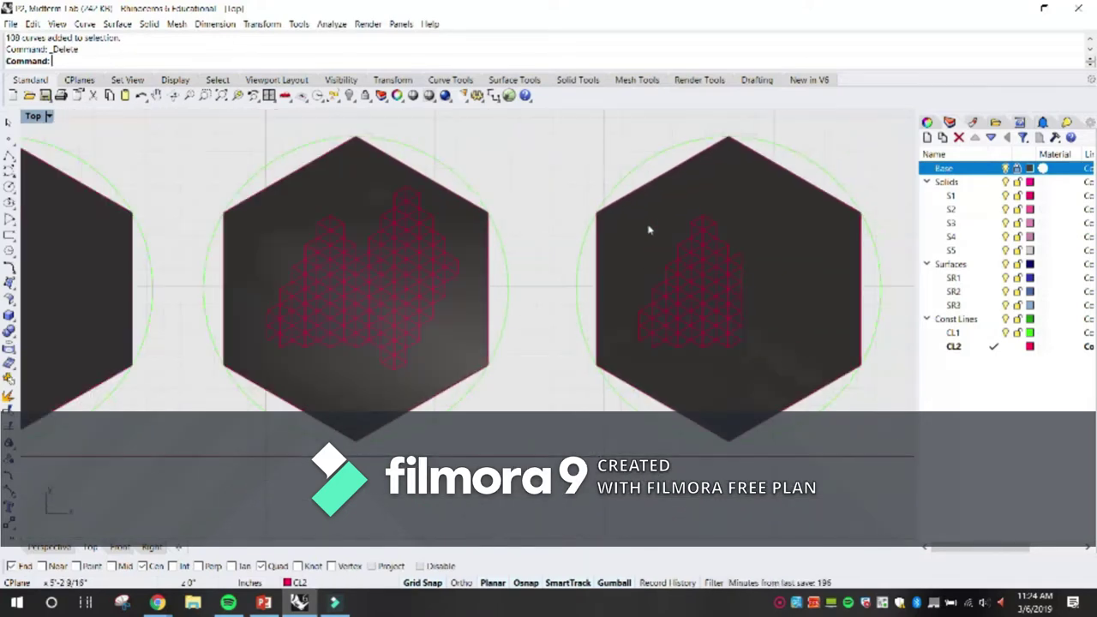
# Step: Delete the left part of the triangular grid left on the third hexagon, keeping only a narrow vertical strip
pyautogui.click(1006, 169)
pyautogui.click(1007, 169)
pyautogui.click(1007, 169)
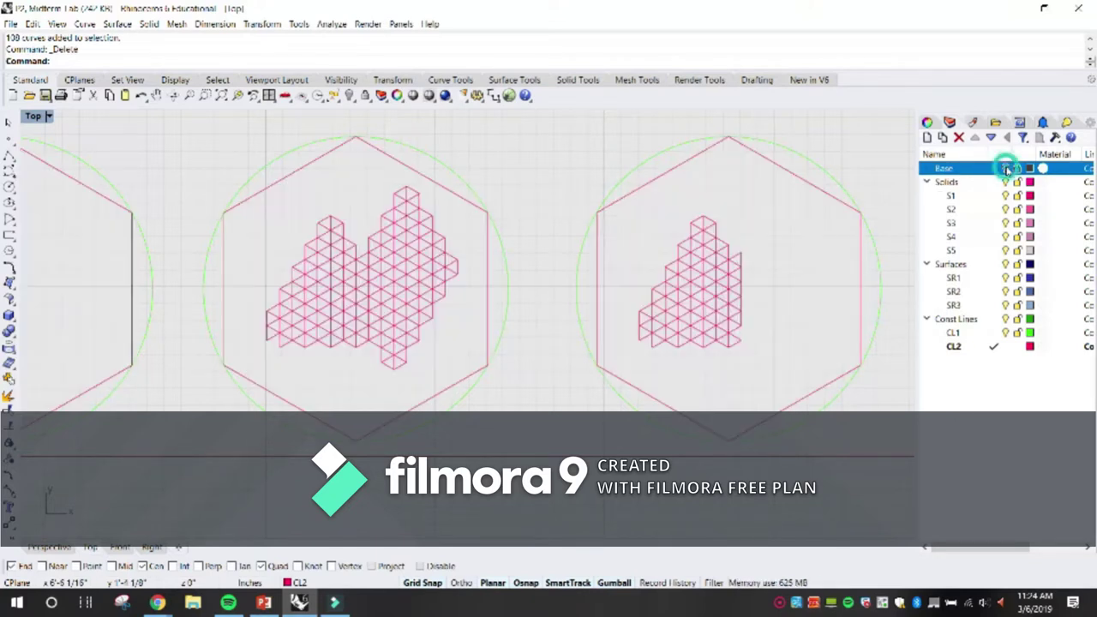
pyautogui.click(1007, 169)
pyautogui.moveTo(566, 152); pyautogui.dragTo(719, 463)
pyautogui.press('Delete')
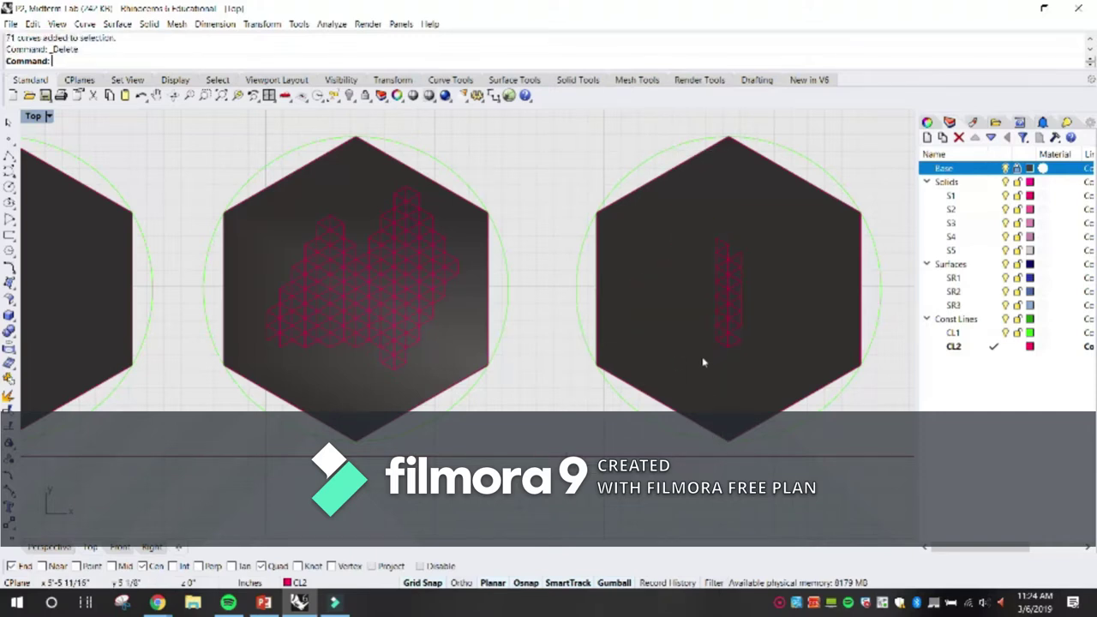
# Step: Copy one six-triangle hexagonal cell from the middle of the second hexagon's grid to the empty area right of the third hexagon
pyautogui.scroll(-8, 715, 316)
pyautogui.scroll(4, 536, 326)
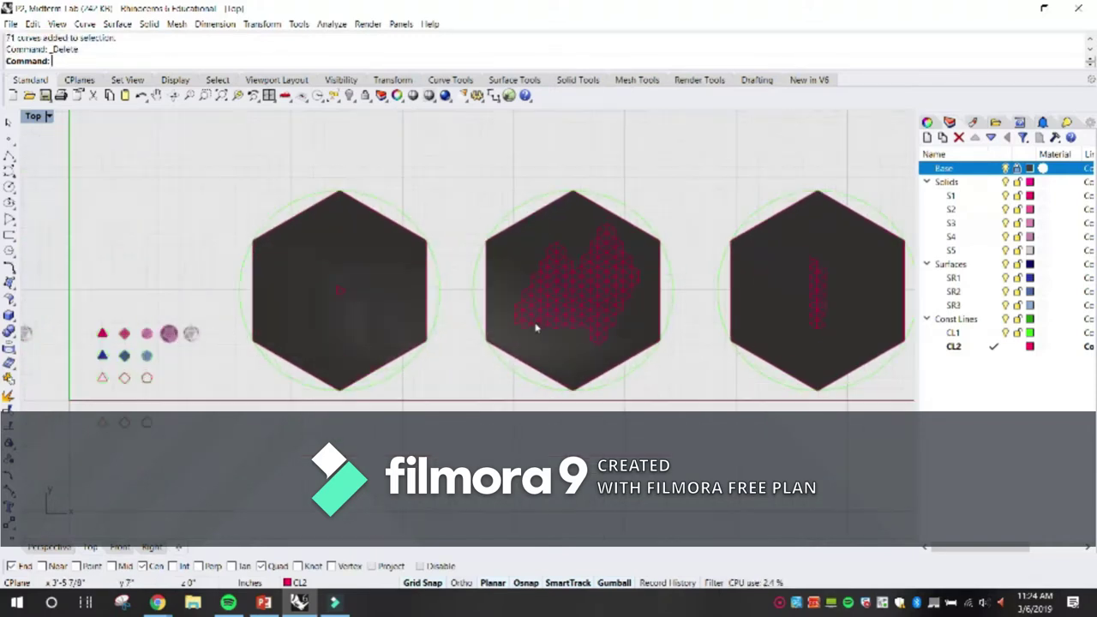
pyautogui.moveTo(550, 317); pyautogui.dragTo(535, 377, button='right')
pyautogui.scroll(2, 564, 351)
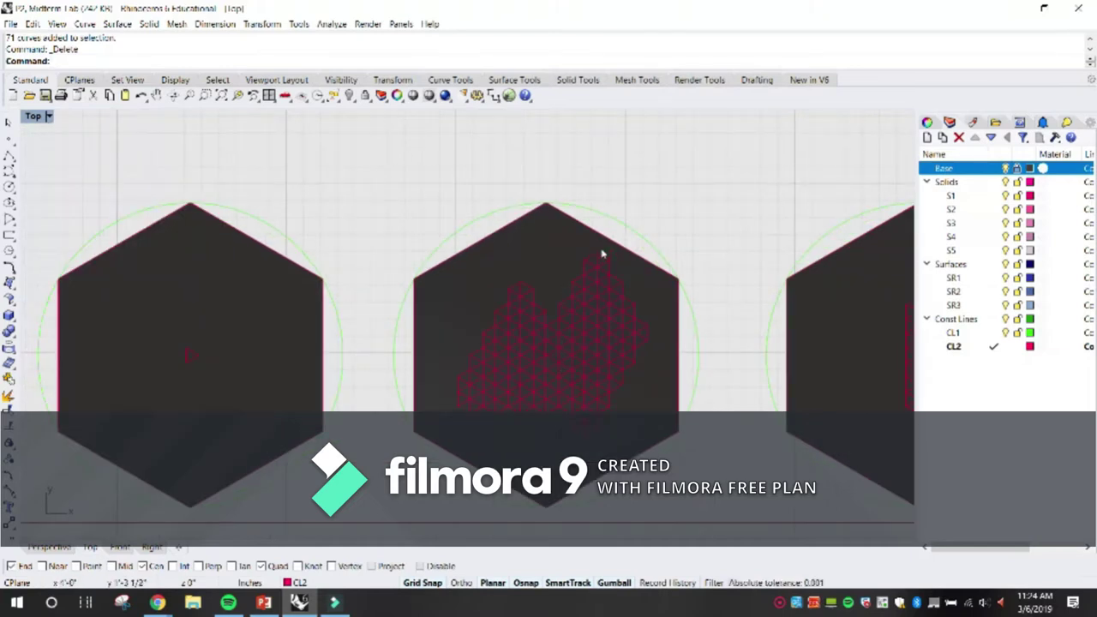
pyautogui.click(629, 227)
pyautogui.scroll(3, 542, 378)
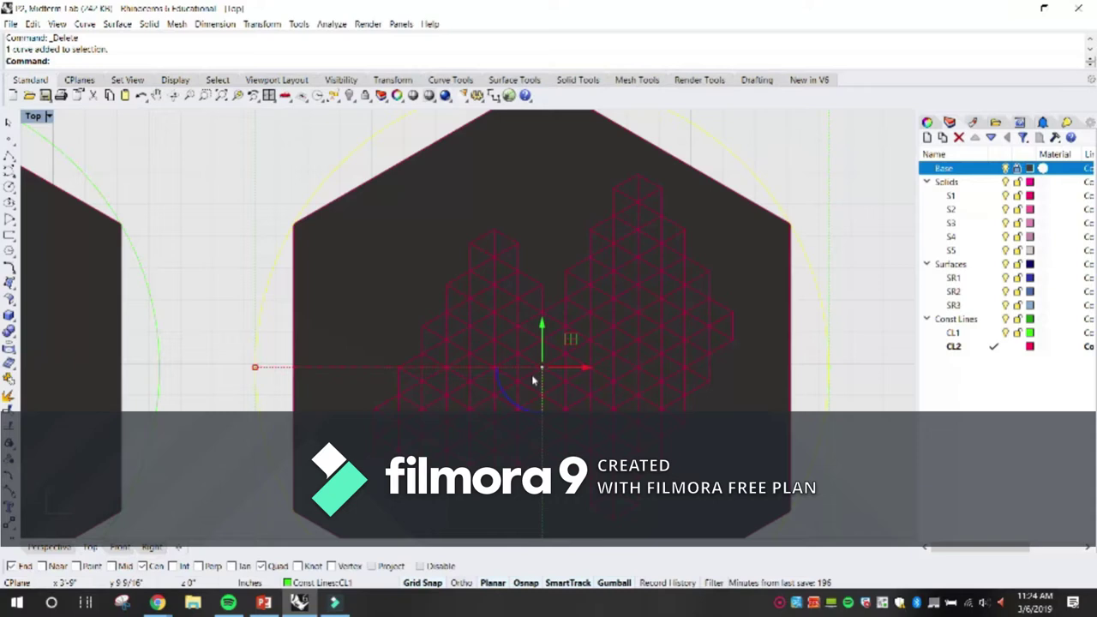
pyautogui.scroll(4, 533, 380)
pyautogui.click(553, 350)
pyautogui.moveTo(554, 350); pyautogui.dragTo(523, 395)
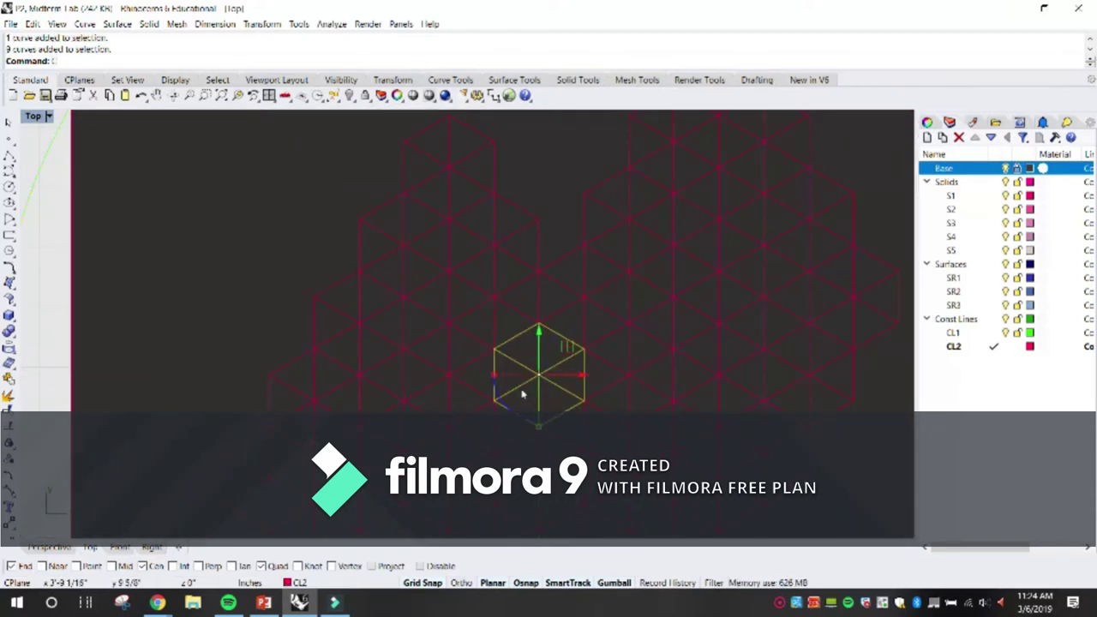
pyautogui.press('Return')
pyautogui.scroll(-15, 456, 352)
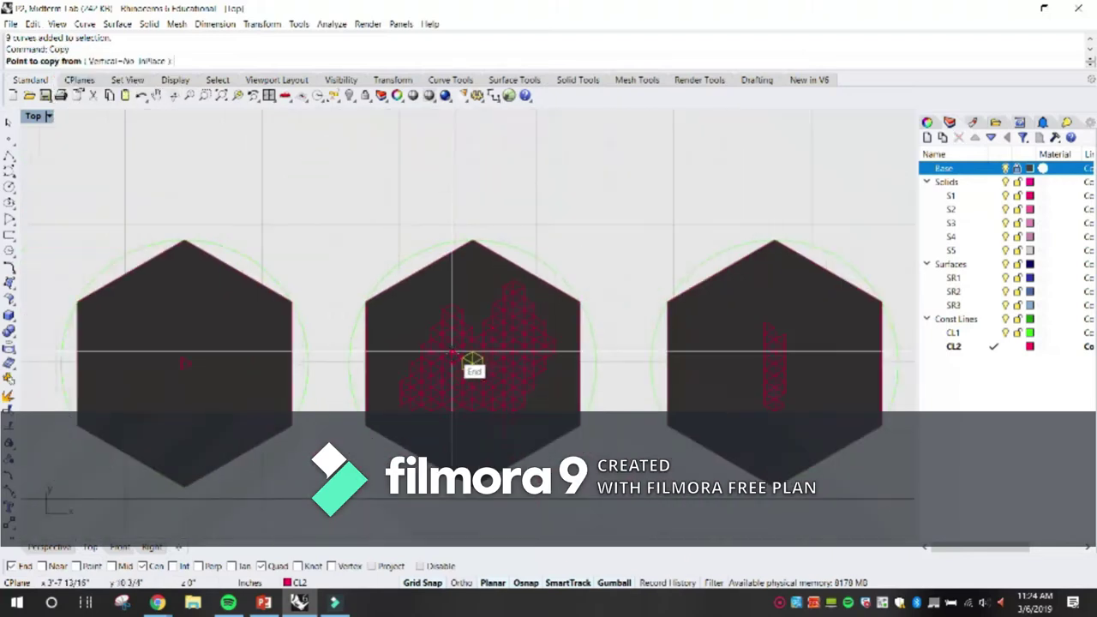
pyautogui.click(453, 353)
pyautogui.scroll(8, 611, 350)
pyautogui.click(762, 367)
pyautogui.press('Return')
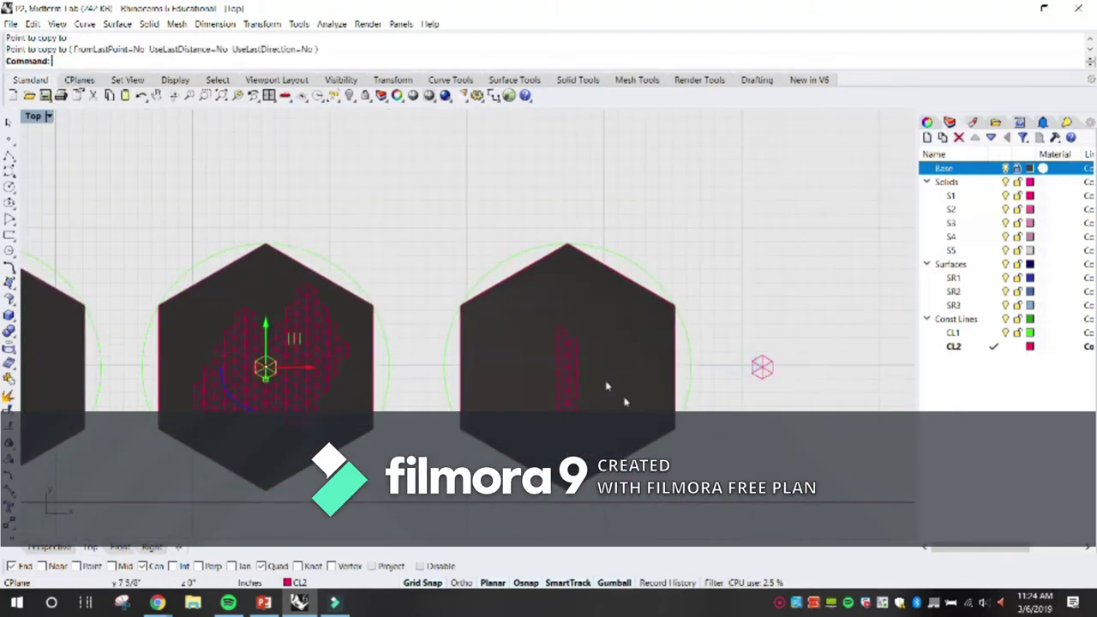
# Step: Delete the remaining grid strip on the third hexagon and move the copied hexagonal cell to that hexagon's centre
pyautogui.moveTo(489, 250); pyautogui.dragTo(654, 429)
pyautogui.press('Delete')
pyautogui.write('Move')
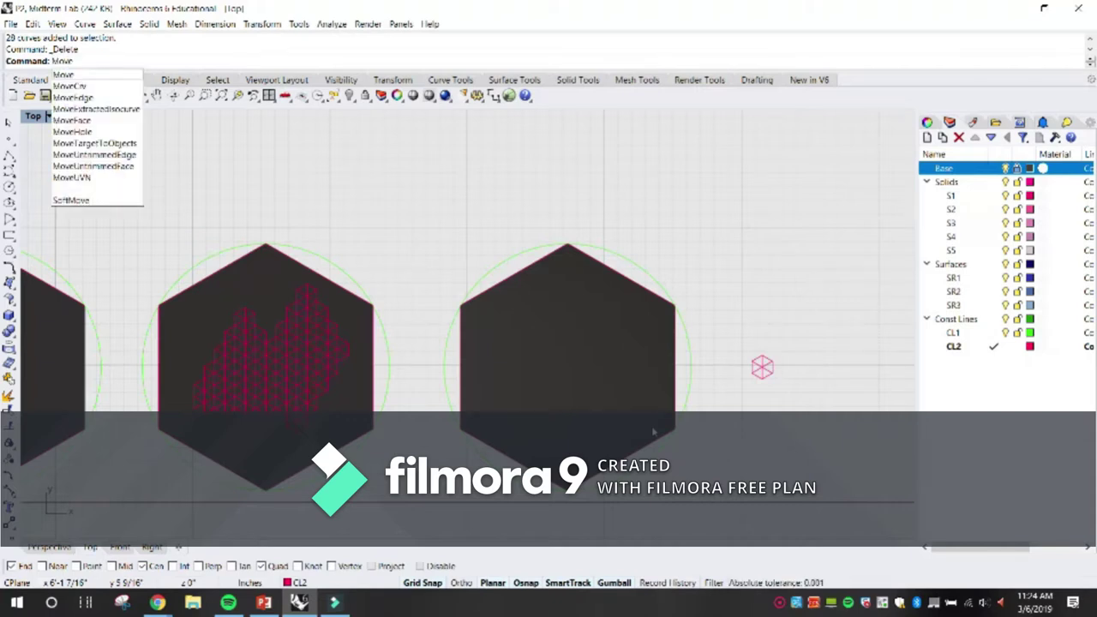
pyautogui.press('Return')
pyautogui.moveTo(737, 314); pyautogui.dragTo(774, 382)
pyautogui.press('Return')
pyautogui.scroll(5, 764, 372)
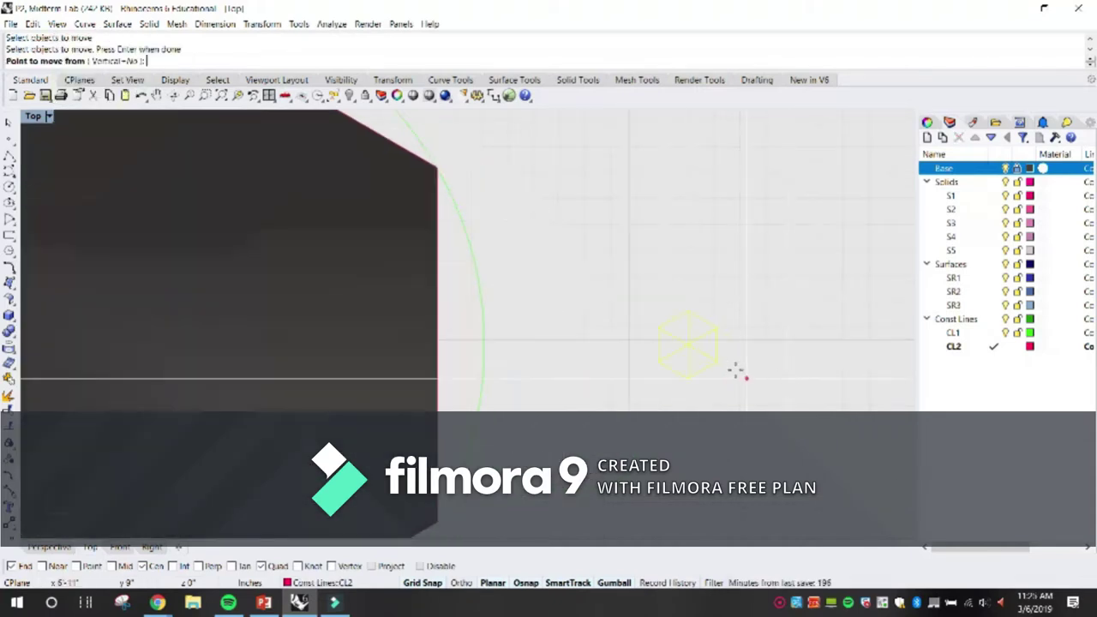
pyautogui.click(686, 349)
pyautogui.scroll(-4, 686, 349)
pyautogui.click(566, 248)
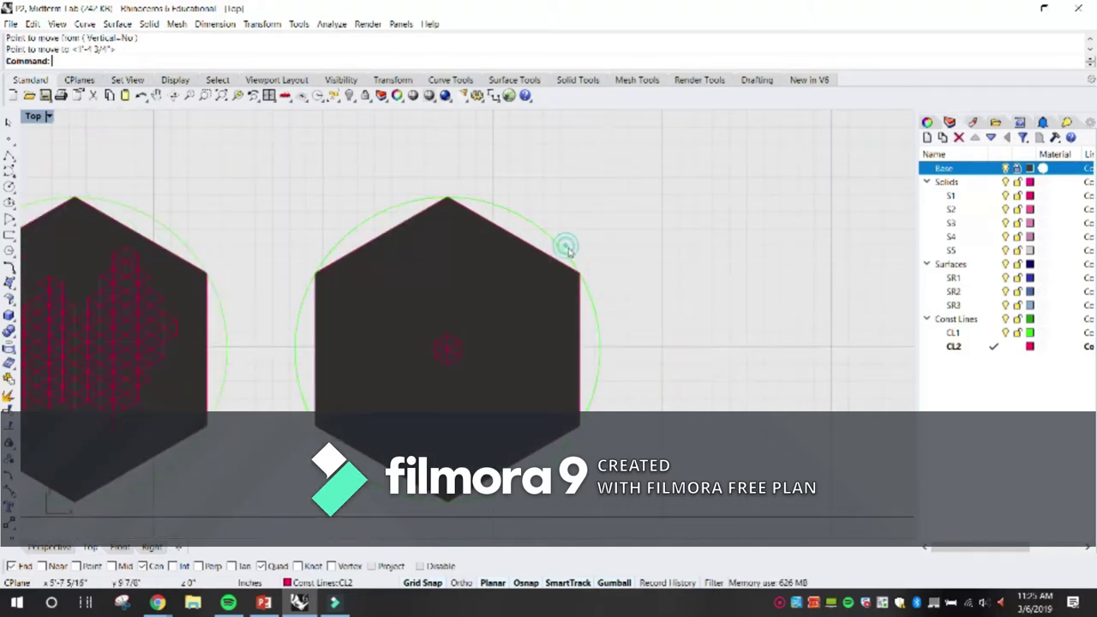
# Step: Delete the triangle curves of the central hexagonal cell, keeping only the lower-right triangle
pyautogui.scroll(5, 500, 301)
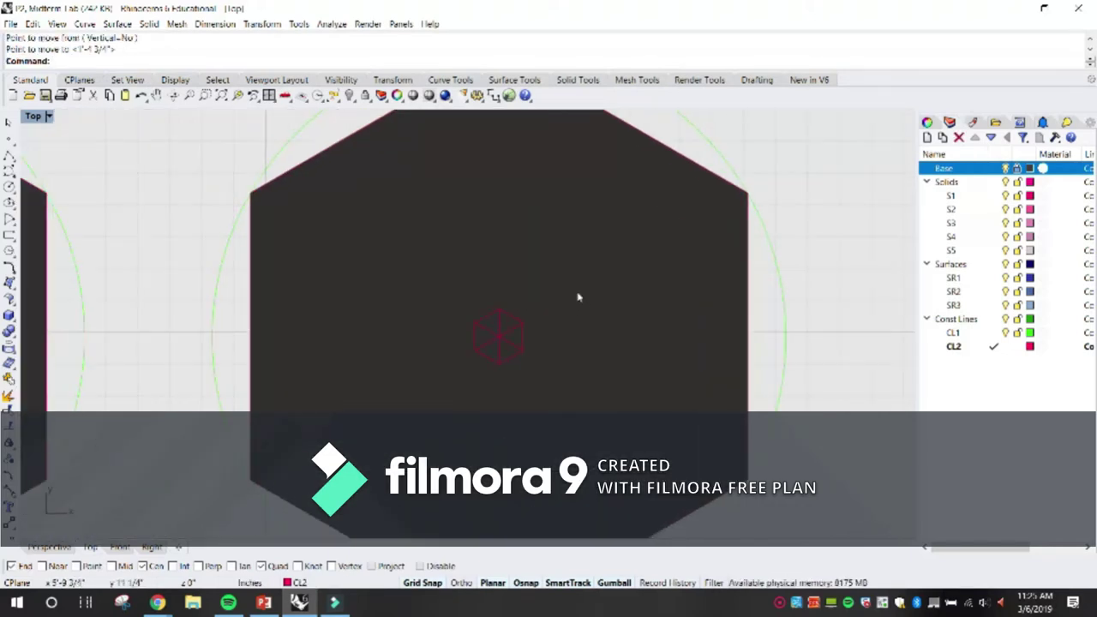
pyautogui.scroll(3, 536, 354)
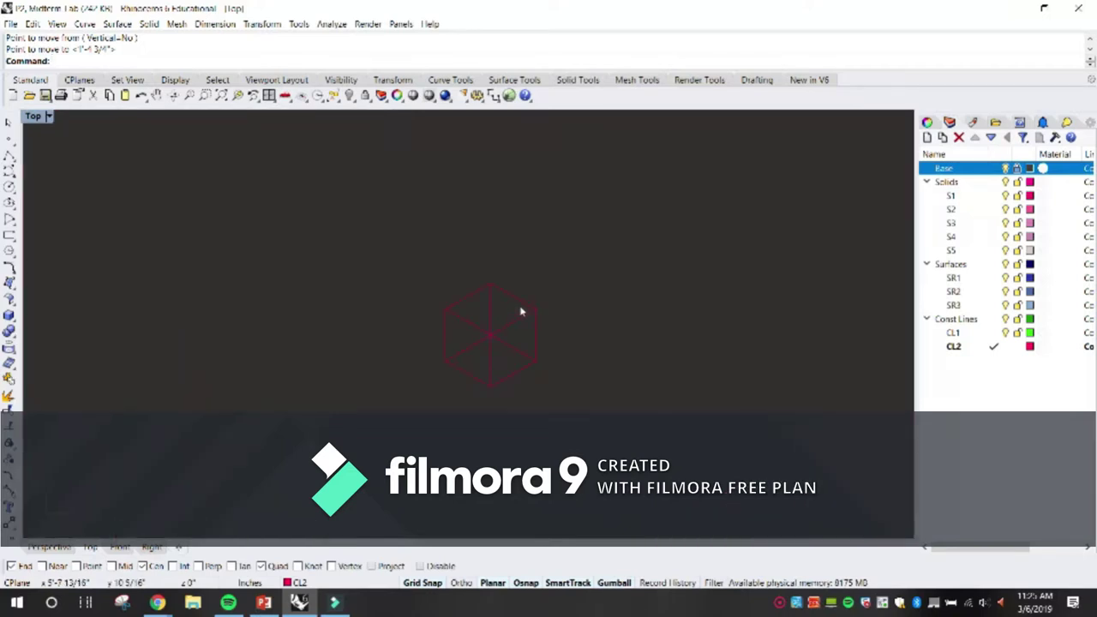
pyautogui.click(521, 311)
pyautogui.press('Delete')
pyautogui.click(522, 319)
pyautogui.press('Delete')
pyautogui.click(452, 314)
pyautogui.press('Delete')
pyautogui.click(466, 320)
pyautogui.click(475, 342)
pyautogui.press('Delete')
pyautogui.click(480, 344)
pyautogui.press('Delete')
# Step: Explode the central triangle on the third hexagon into separate line segments
pyautogui.click(519, 350)
pyautogui.click(520, 350)
pyautogui.scroll(-3, 536, 364)
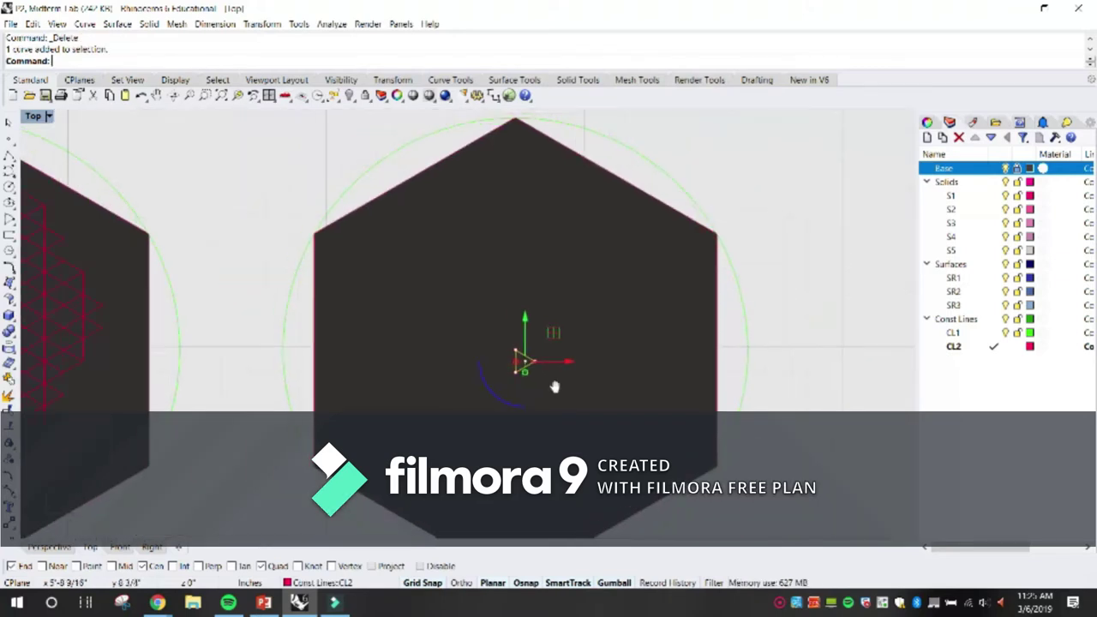
pyautogui.press('Escape')
pyautogui.scroll(4, 534, 349)
pyautogui.click(524, 344)
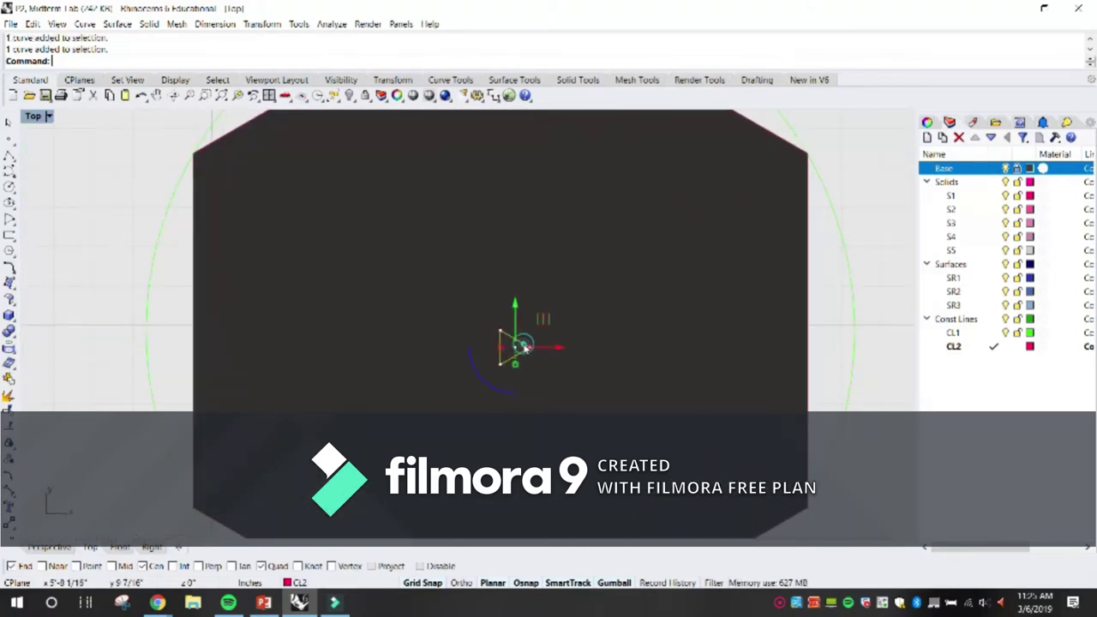
pyautogui.write('explode')
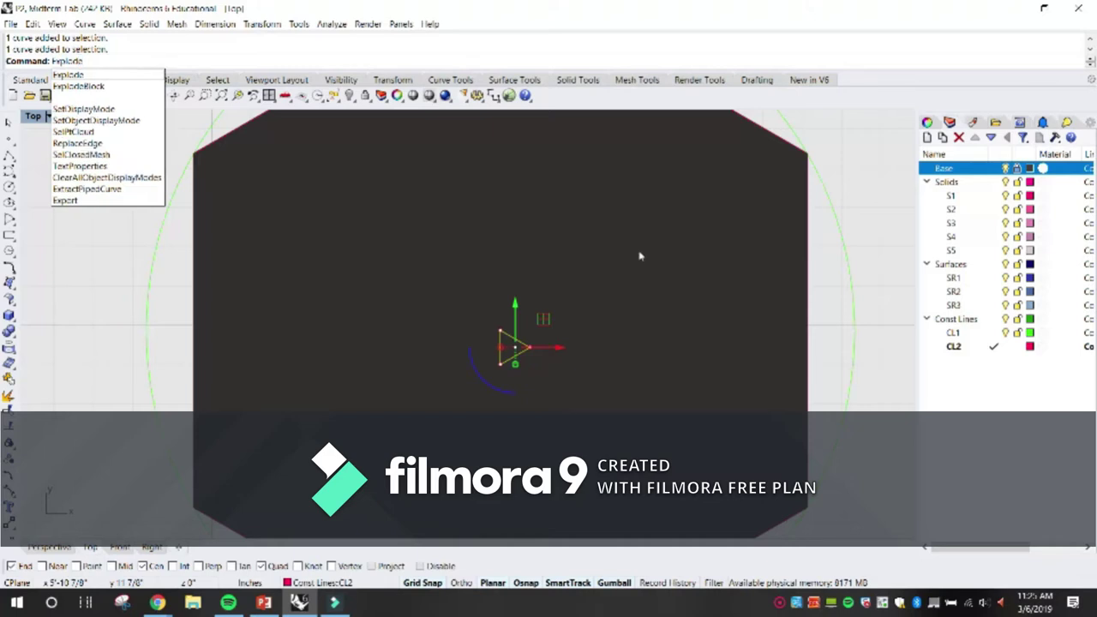
pyautogui.press('Return')
pyautogui.press('Escape')
pyautogui.click(516, 341)
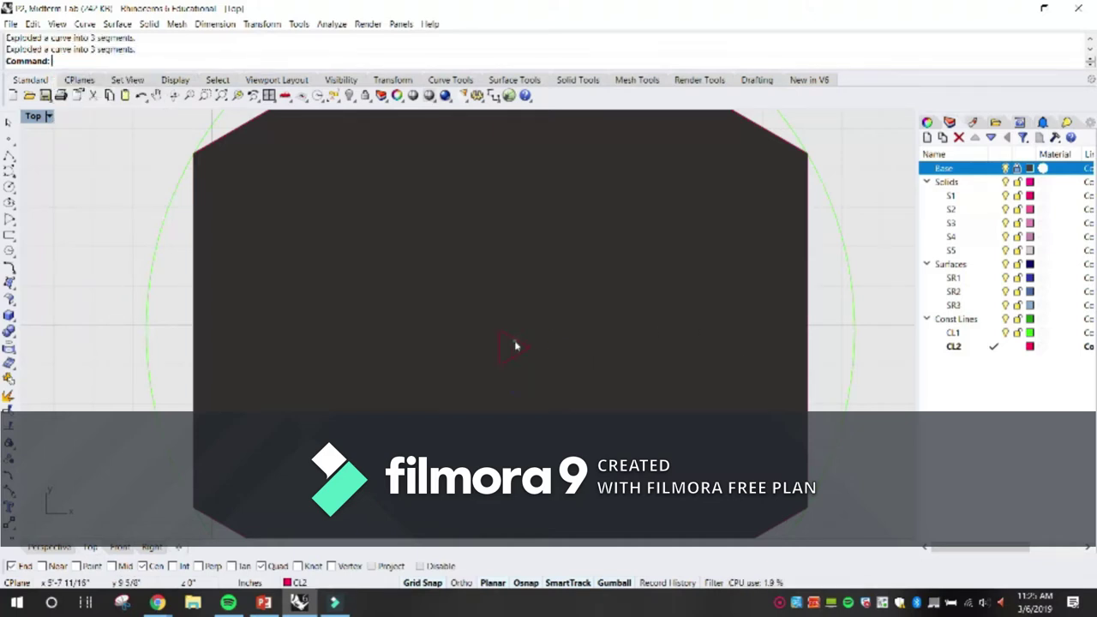
pyautogui.click(500, 353)
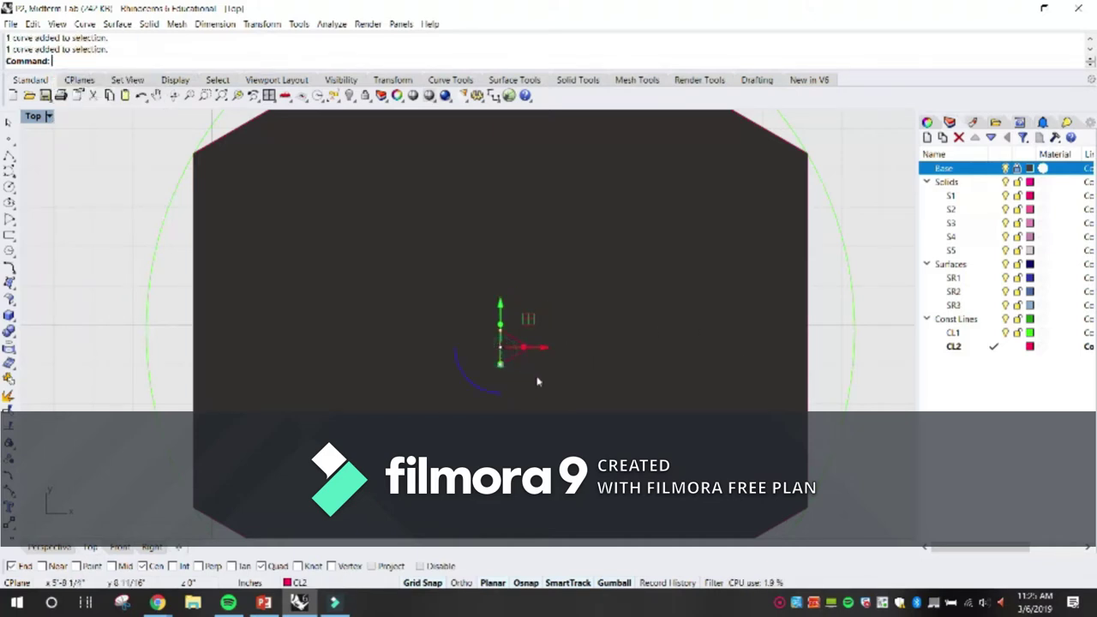
pyautogui.scroll(-5, 539, 381)
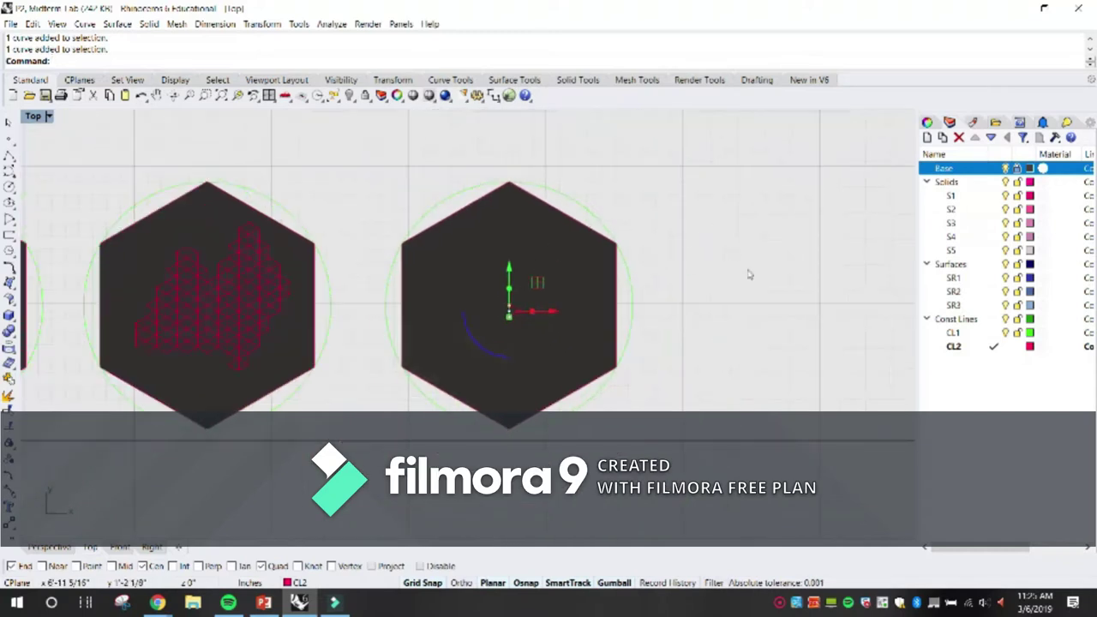
pyautogui.press('Escape')
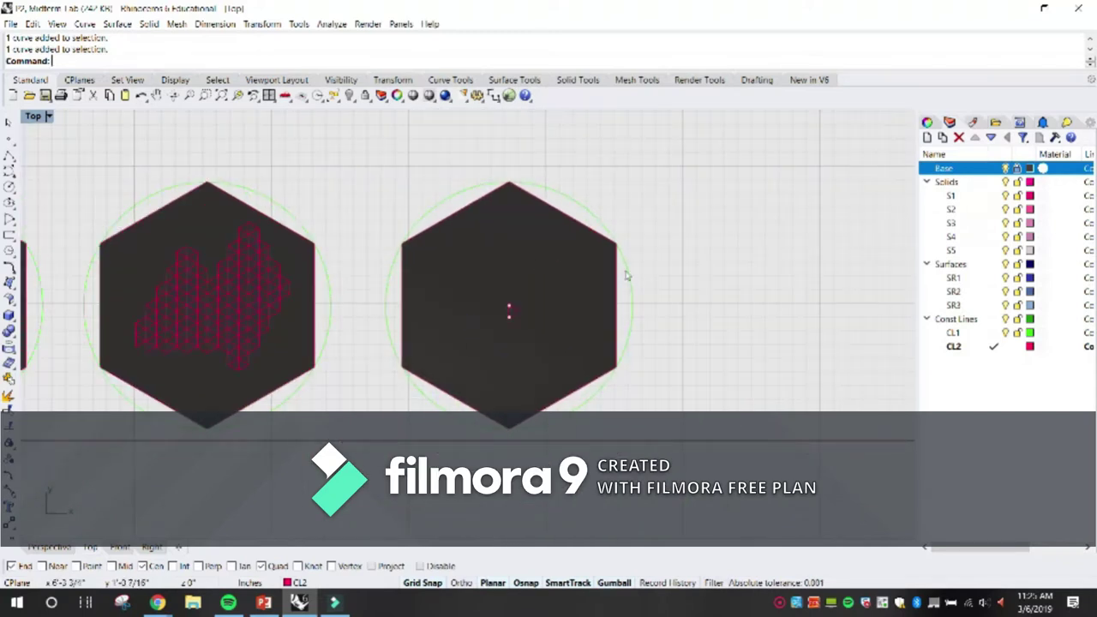
# Step: Hide the Base layer and add a sublayer named grid under Const Lines
pyautogui.click(1008, 168)
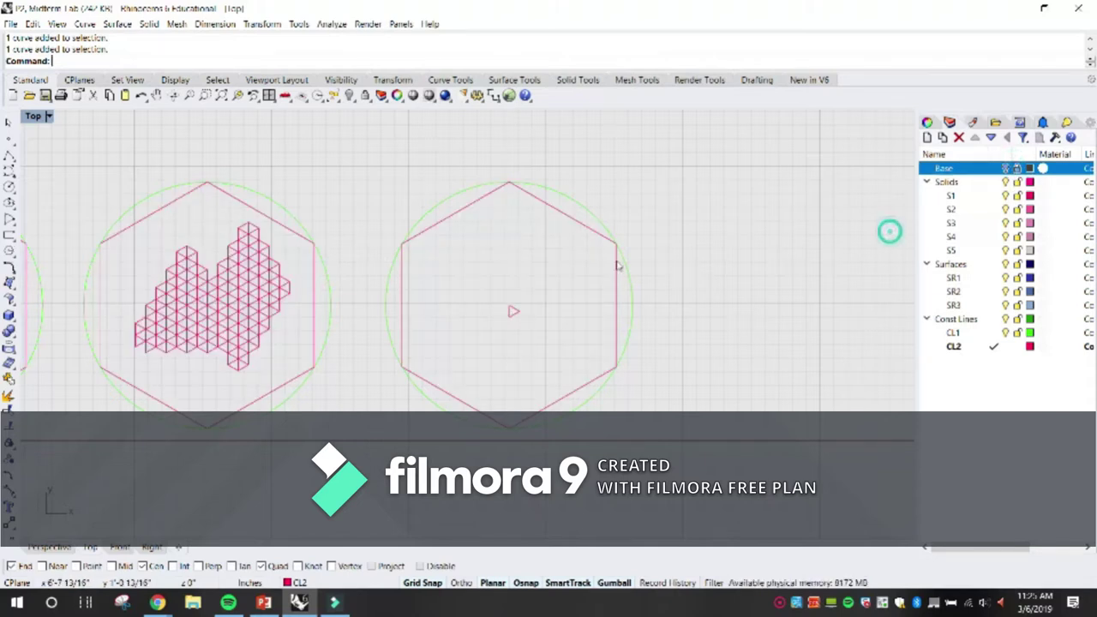
pyautogui.scroll(3, 517, 261)
pyautogui.click(954, 319)
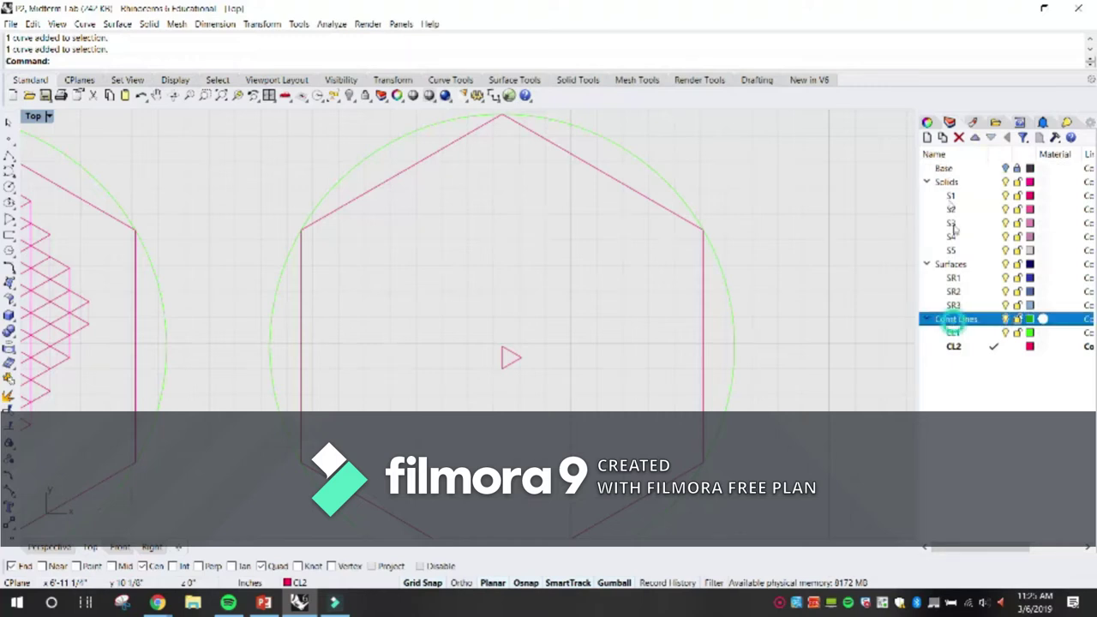
pyautogui.click(942, 137)
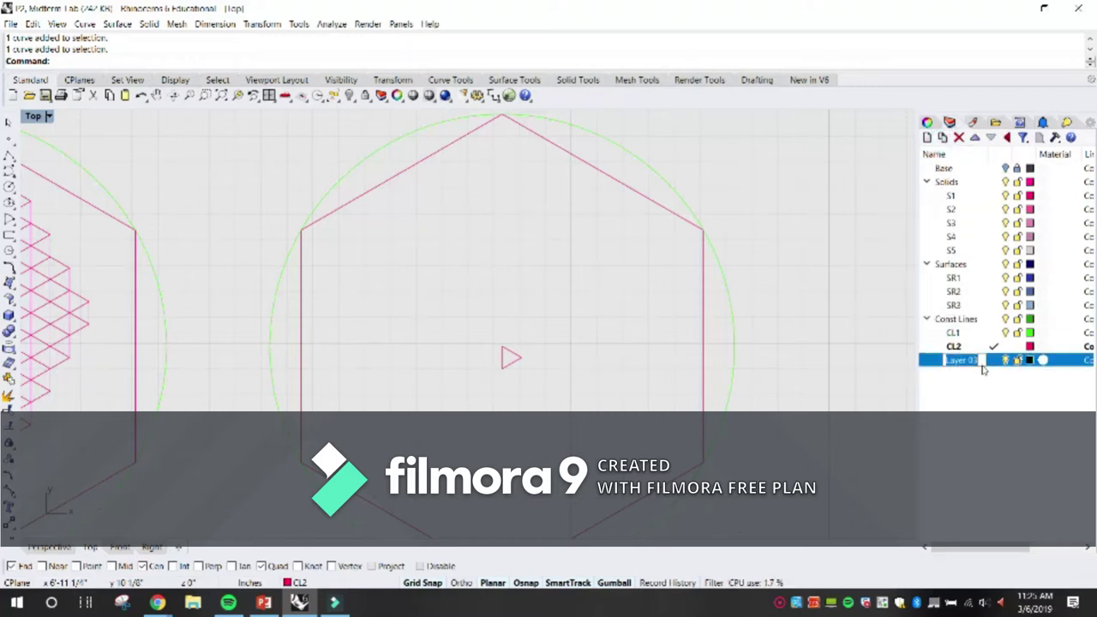
pyautogui.write('grid')
pyautogui.press('Return')
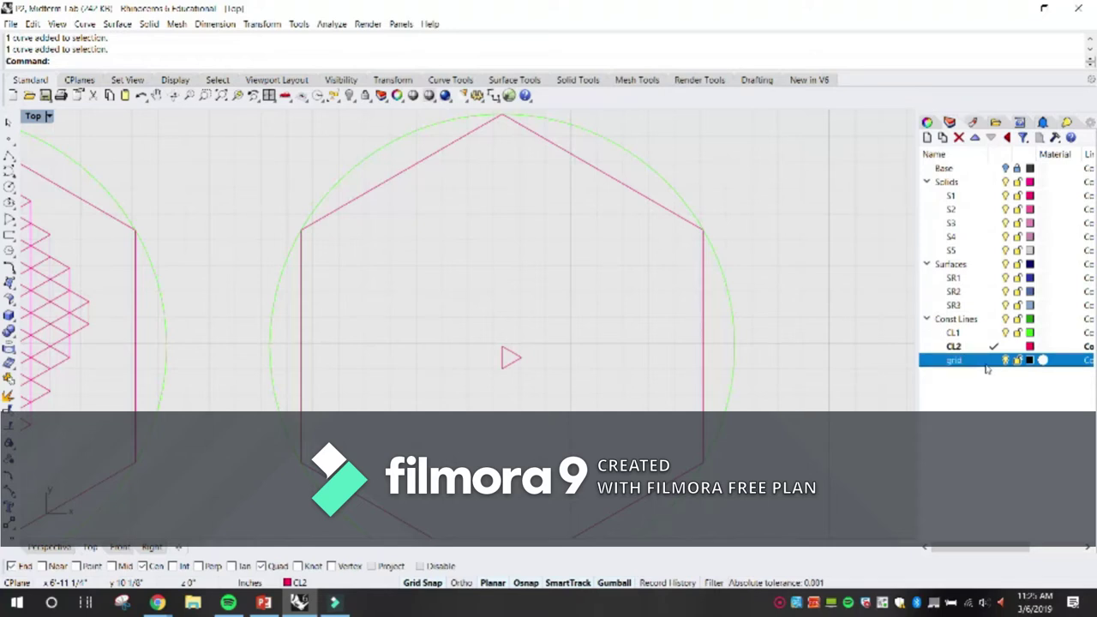
# Step: Make the grid layer current and set its color to orange
pyautogui.click(1030, 361)
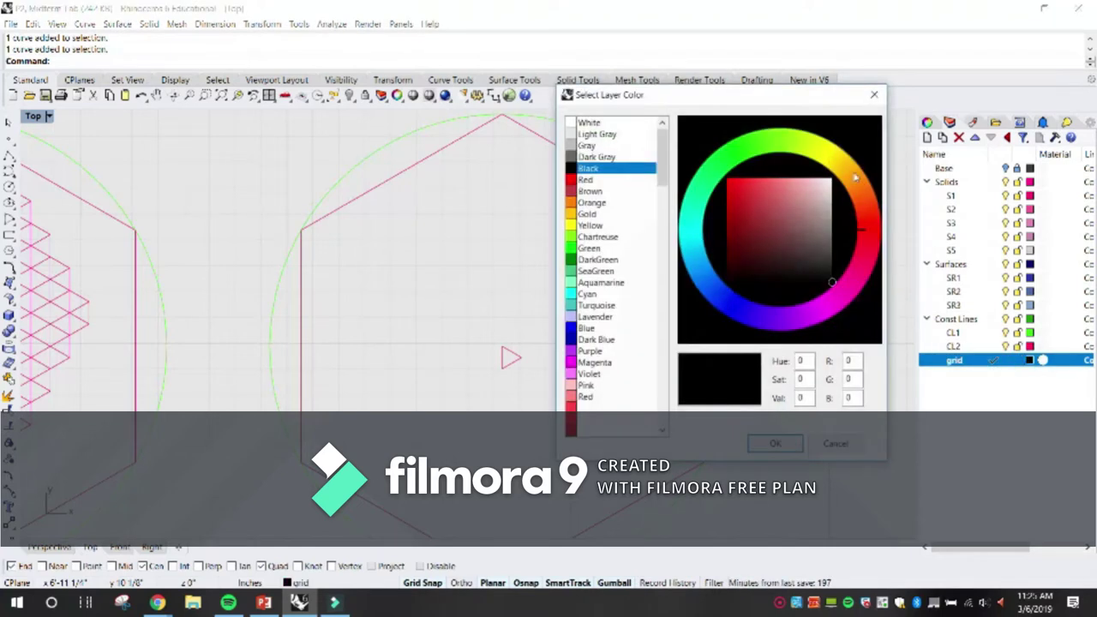
pyautogui.click(855, 176)
pyautogui.click(777, 443)
# Step: Assign the central triangle's segments to the grid layer
pyautogui.moveTo(489, 294); pyautogui.dragTo(516, 367)
pyautogui.click(373, 583)
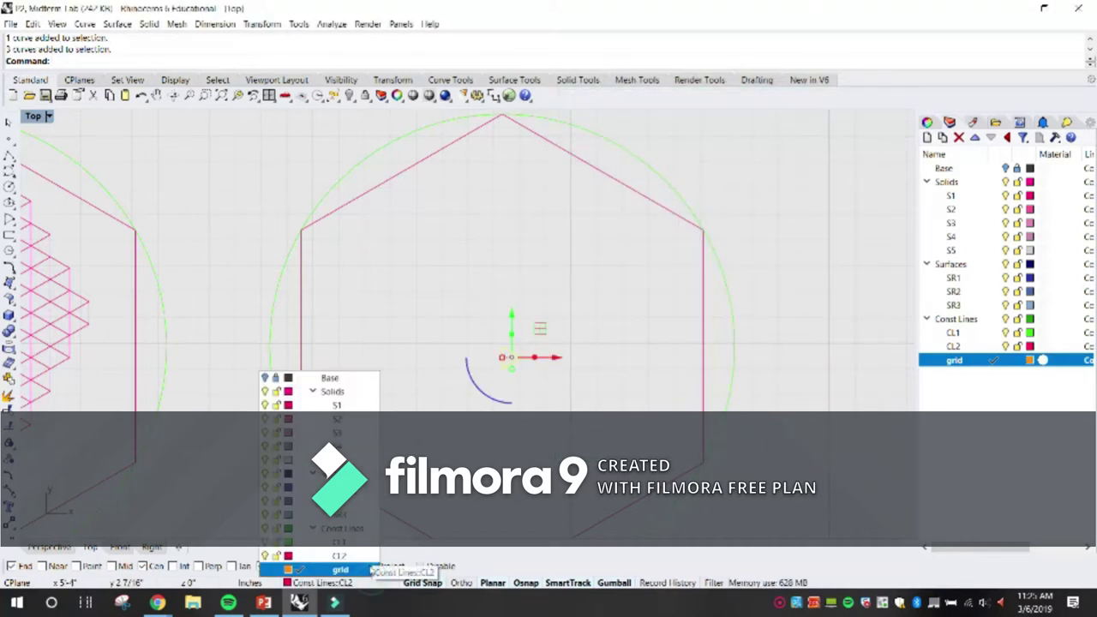
pyautogui.click(341, 560)
pyautogui.click(446, 299)
# Step: Extend the central triangle's three lines in both directions to the hexagon outline, using the hexagon as the boundary
pyautogui.scroll(2, 474, 375)
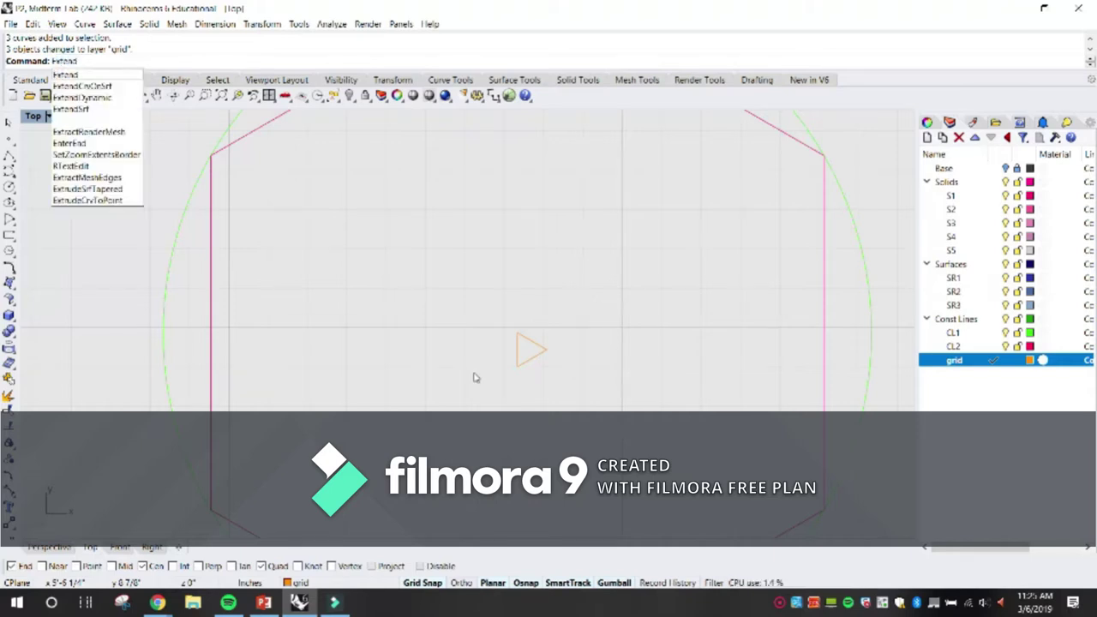
pyautogui.press('Return')
pyautogui.scroll(-3, 475, 375)
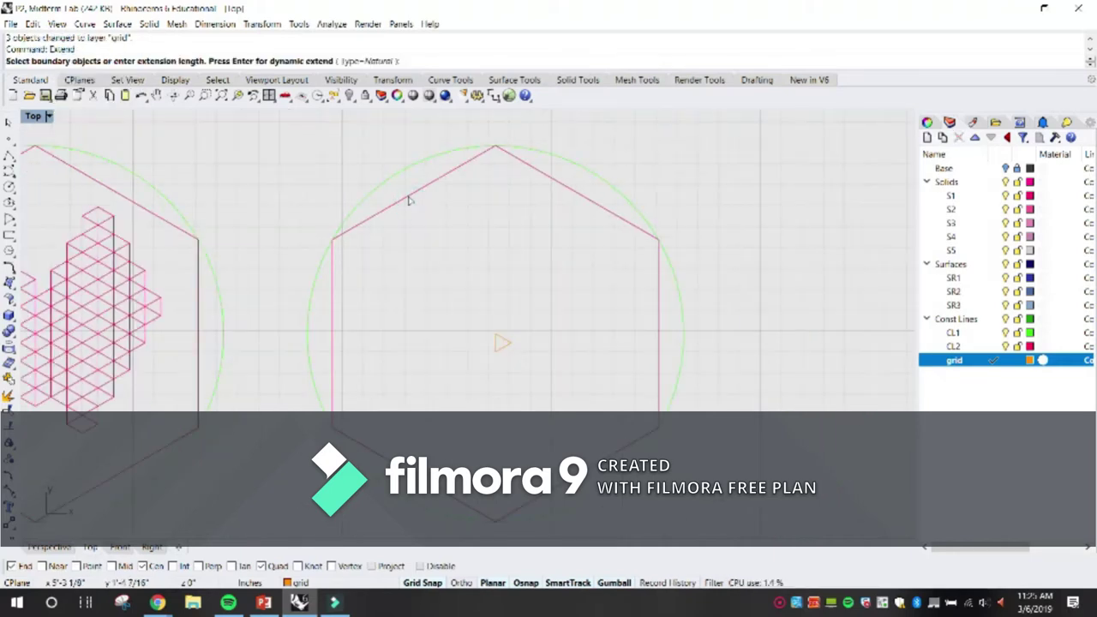
pyautogui.click(408, 199)
pyautogui.press('Return')
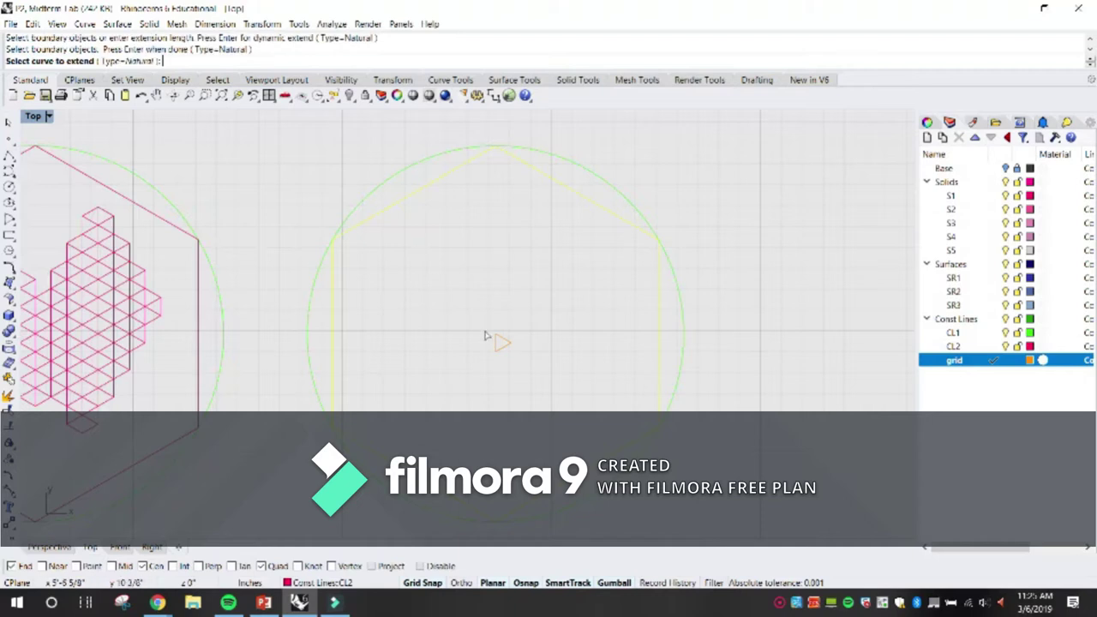
pyautogui.scroll(3, 489, 342)
pyautogui.click(506, 328)
pyautogui.click(521, 336)
pyautogui.click(518, 349)
pyautogui.click(505, 359)
pyautogui.click(498, 331)
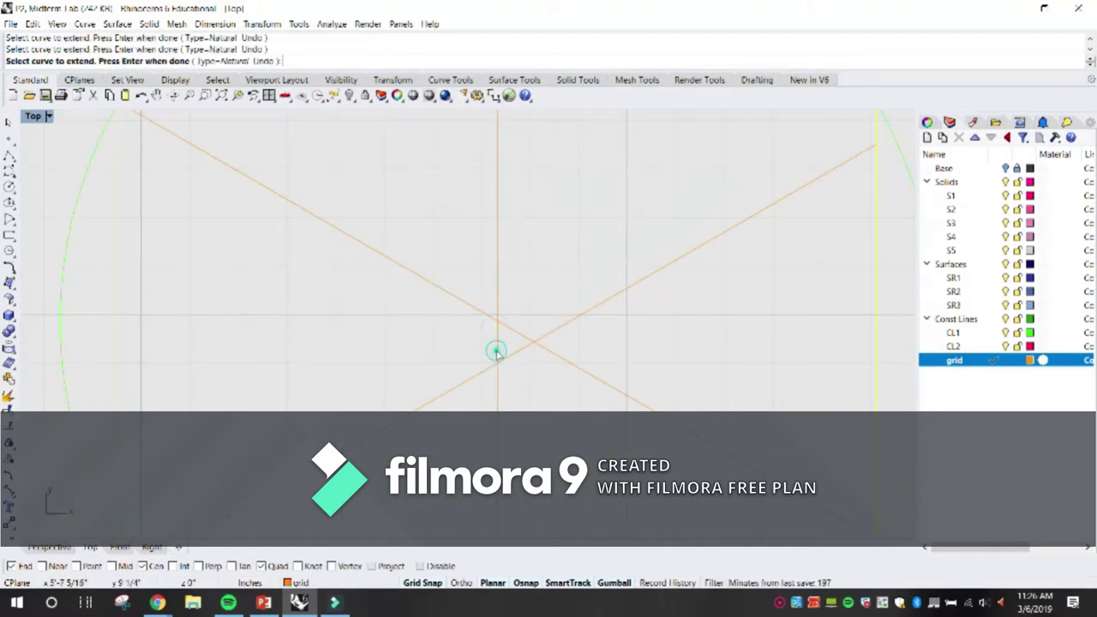
pyautogui.scroll(-4, 497, 356)
pyautogui.scroll(2, 506, 348)
pyautogui.scroll(2, 502, 302)
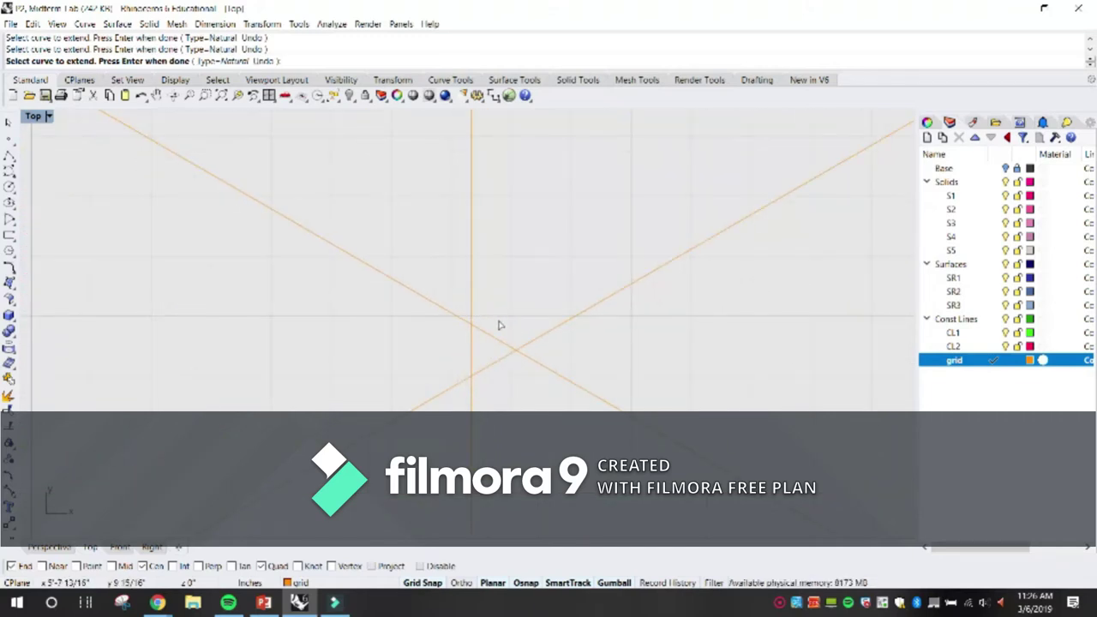
pyautogui.press('Return')
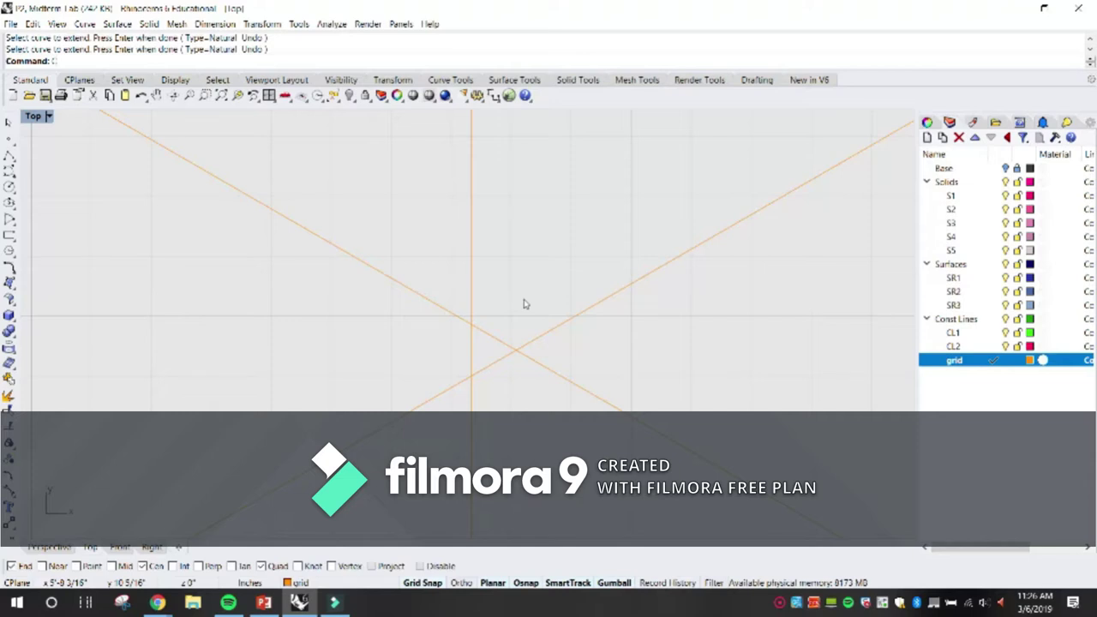
# Step: With Grid Snap off and intersection snapping on, copy the rising diagonal from the triangle's right corner to its upper left corner
pyautogui.press('Return')
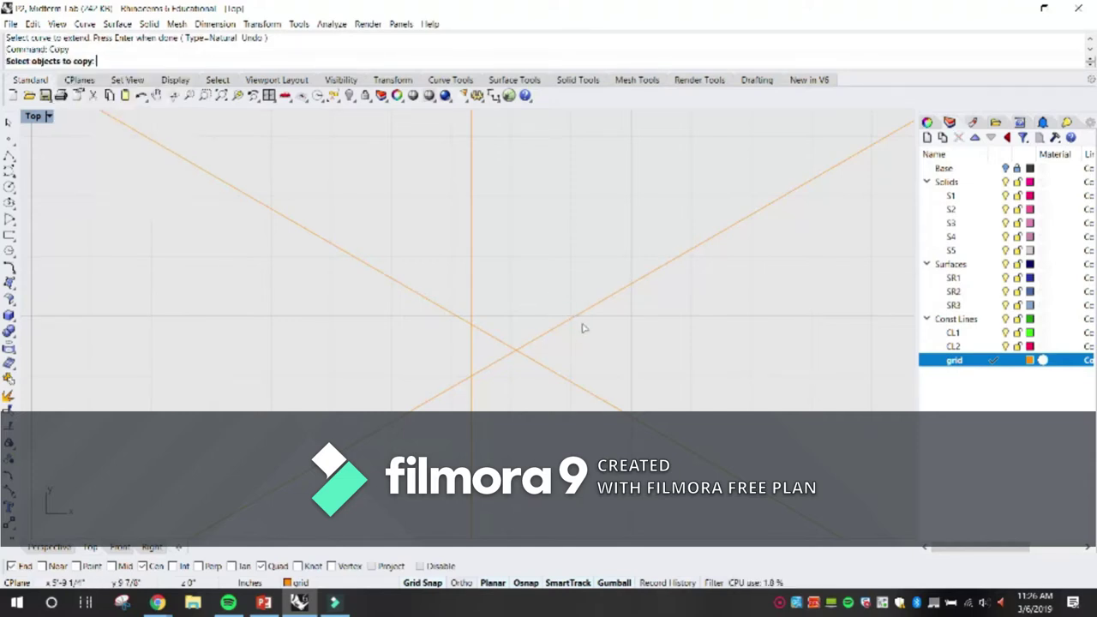
pyautogui.click(577, 322)
pyautogui.press('Return')
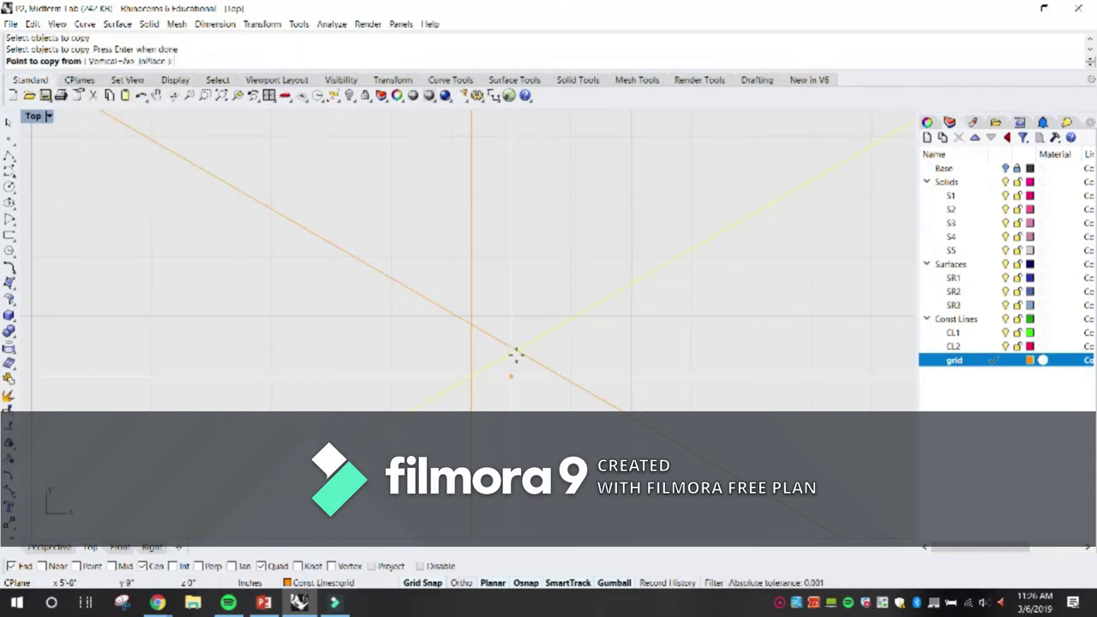
pyautogui.click(439, 586)
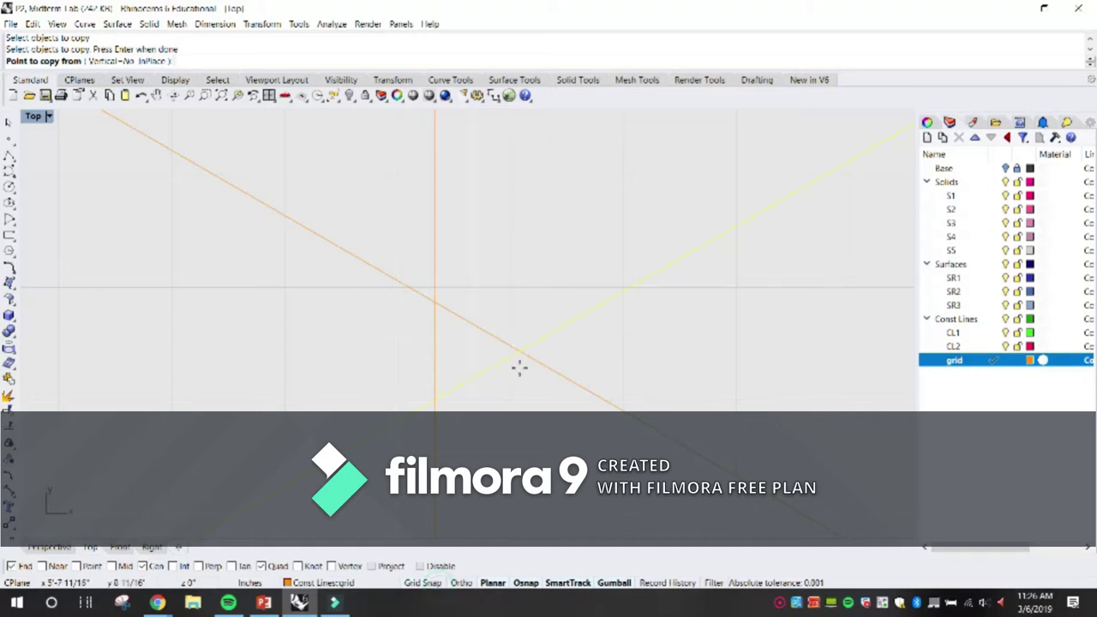
pyautogui.click(174, 566)
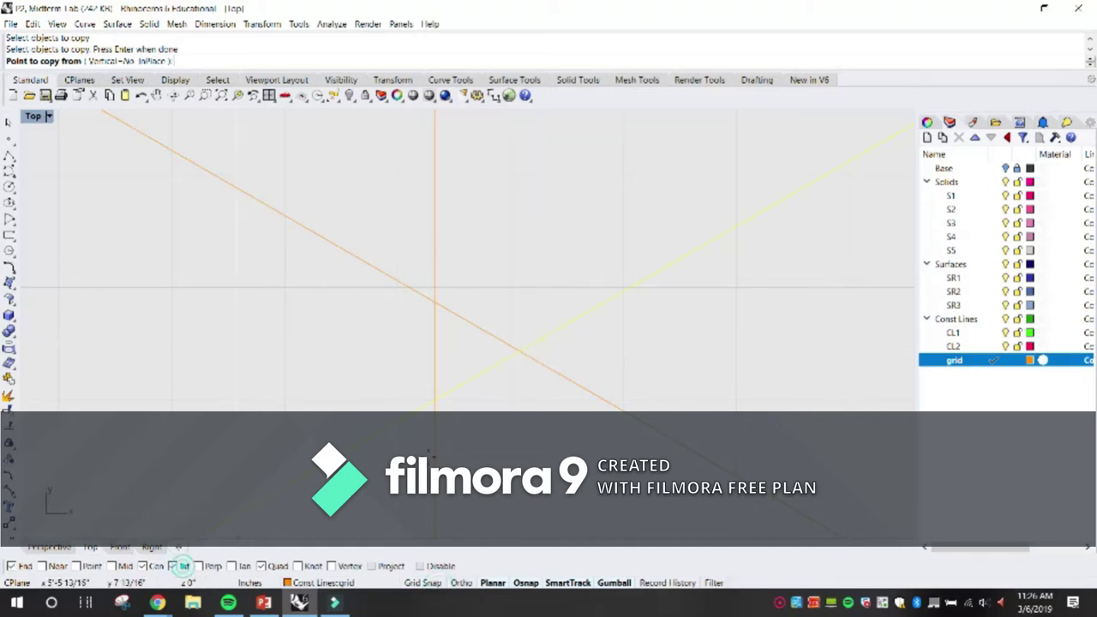
pyautogui.click(520, 351)
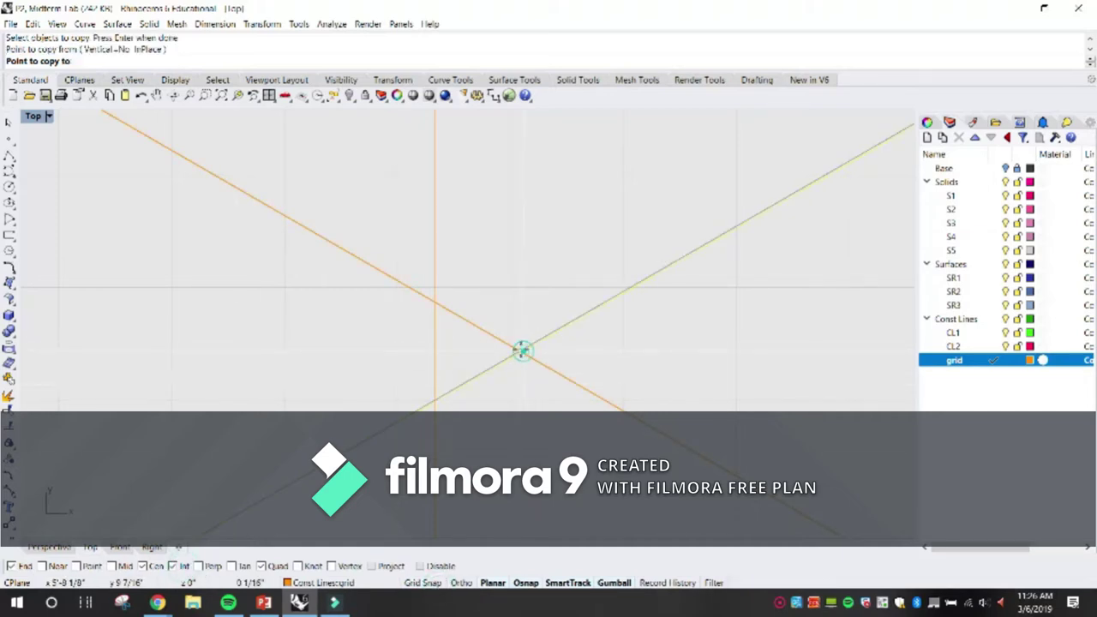
pyautogui.click(429, 302)
pyautogui.press('Return')
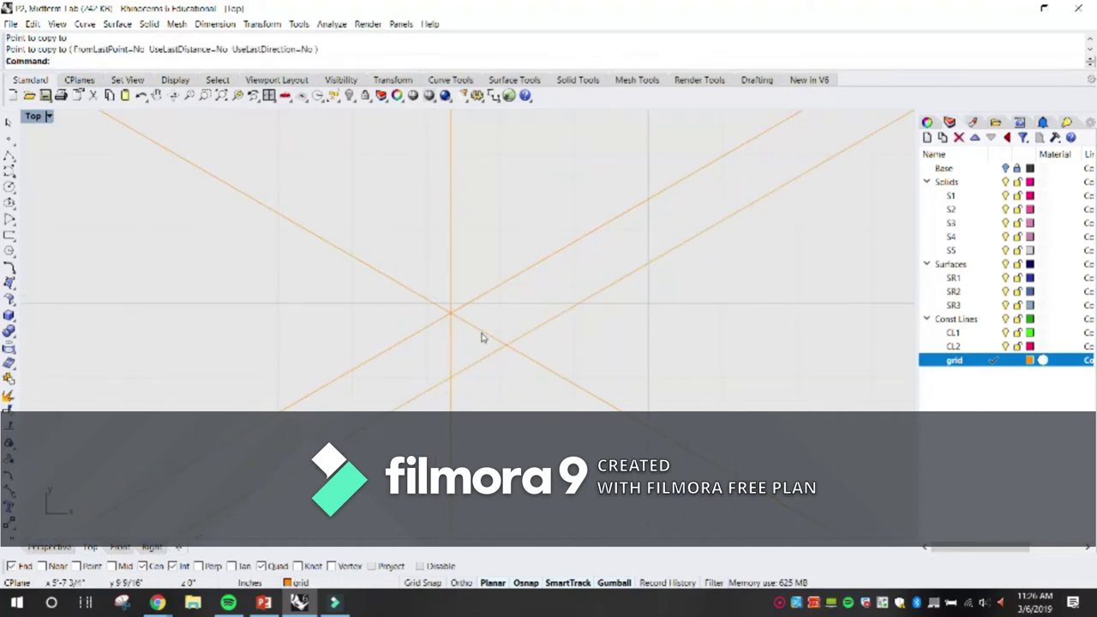
# Step: Copy the falling diagonal from the triangle's right corner to its lower left corner
pyautogui.scroll(-2, 482, 336)
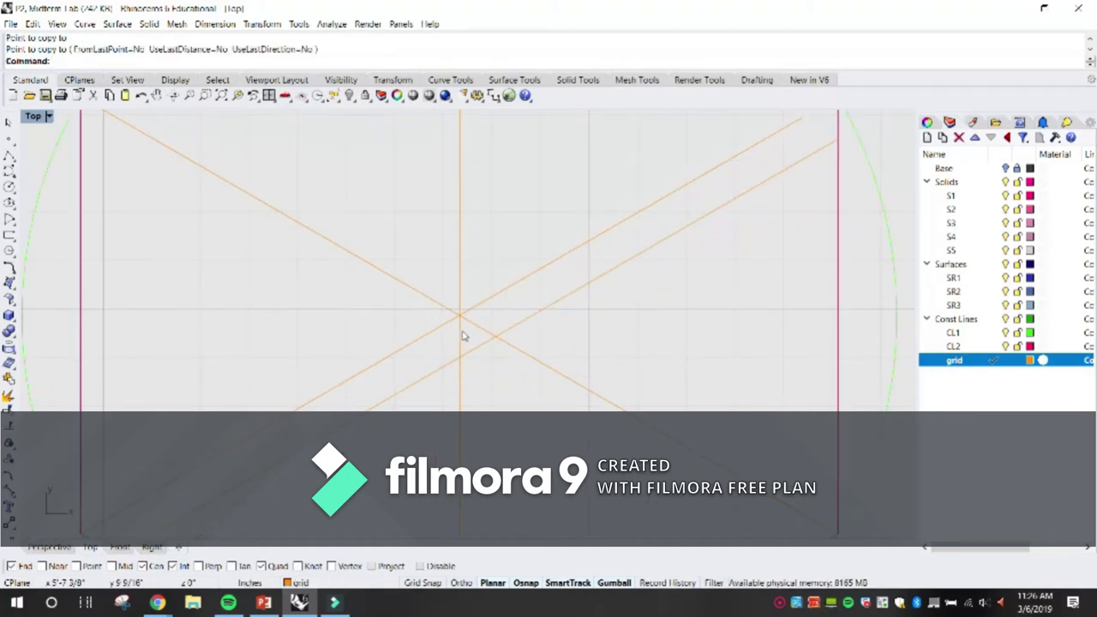
pyautogui.click(478, 326)
pyautogui.scroll(6, 487, 337)
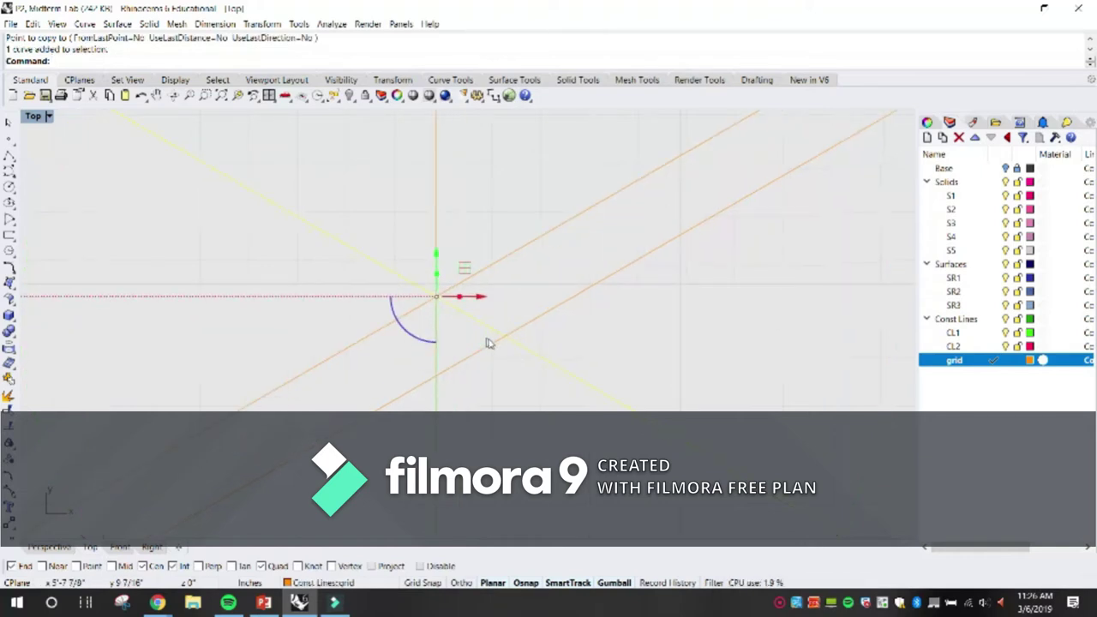
pyautogui.press('Return')
pyautogui.click(503, 338)
pyautogui.click(436, 375)
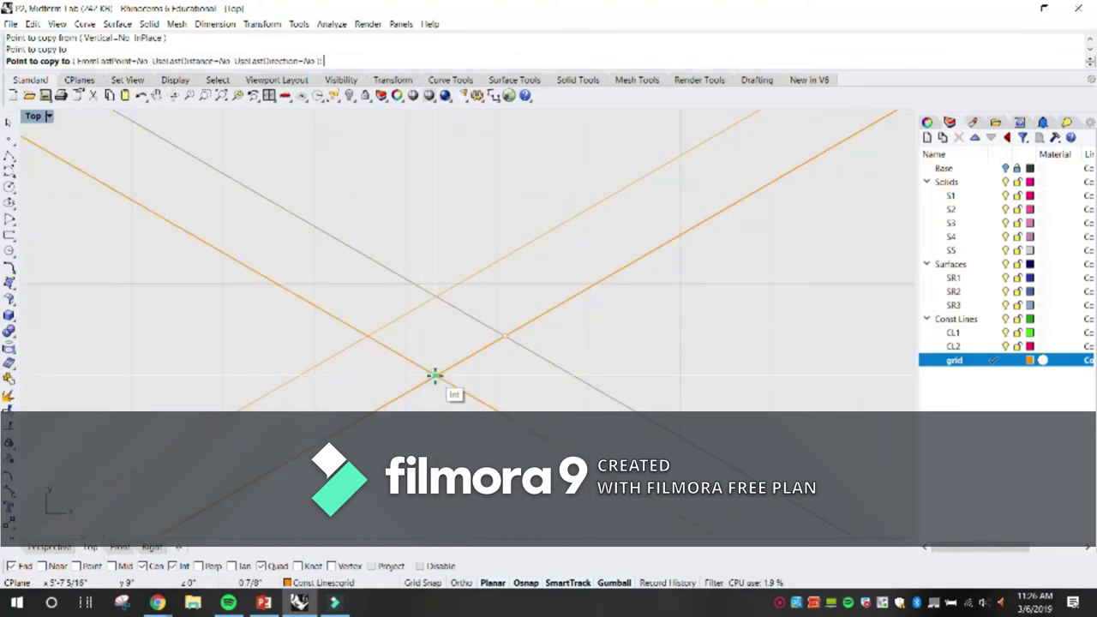
pyautogui.press('Return')
pyautogui.click(413, 363)
pyautogui.click(470, 335)
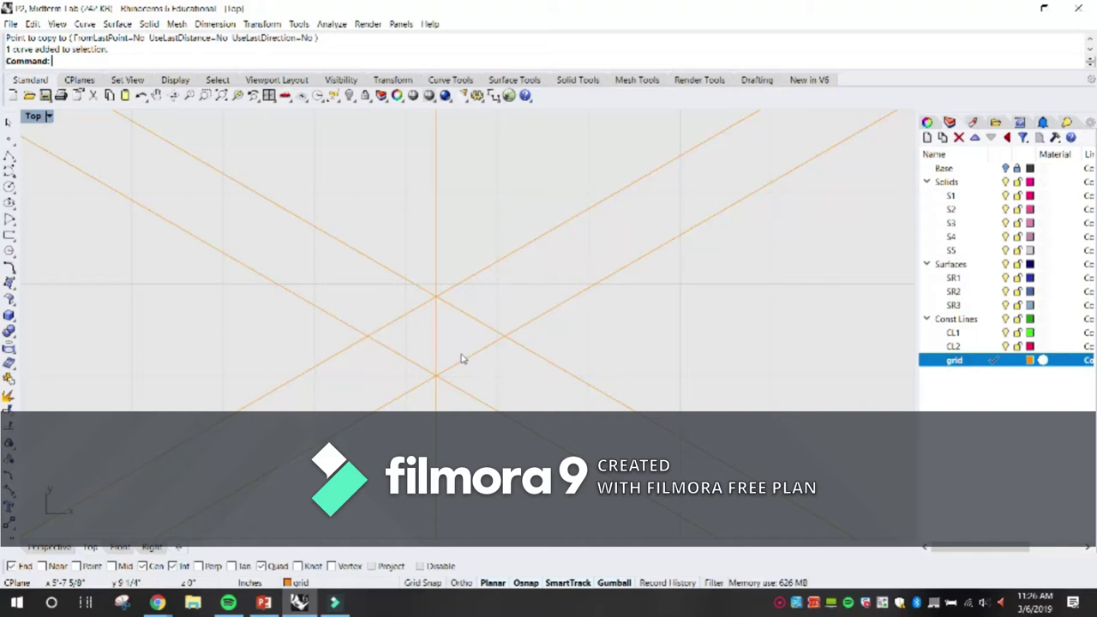
# Step: Copy the vertical line from the triangle's lower left corner to its right corner
pyautogui.scroll(-4, 461, 358)
pyautogui.scroll(4, 487, 296)
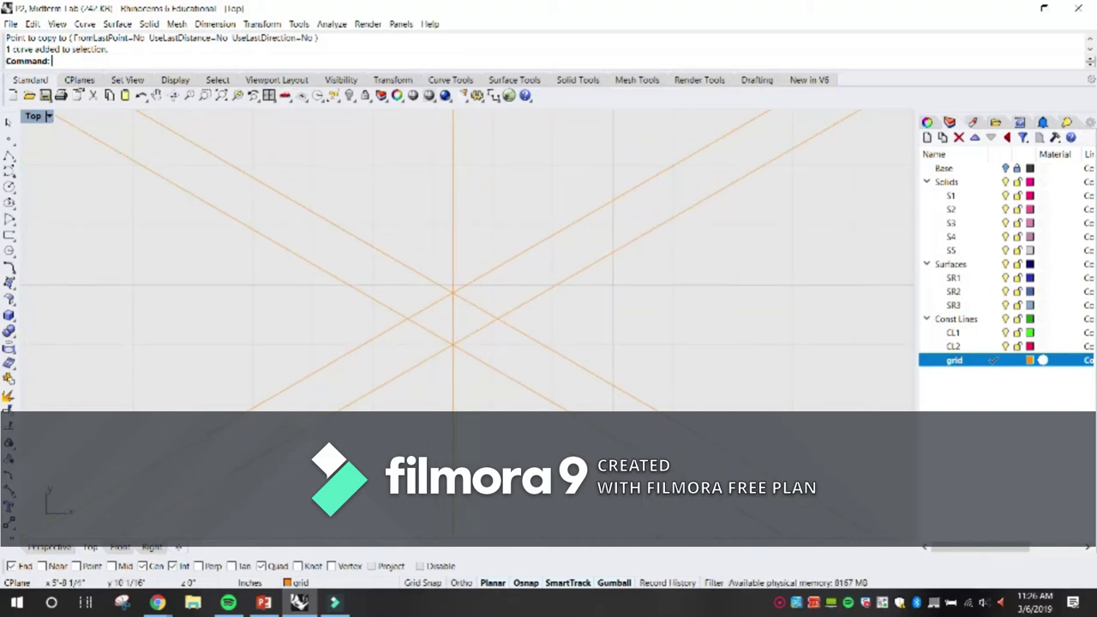
pyautogui.press('Return')
pyautogui.click(454, 321)
pyautogui.press('Return')
pyautogui.click(453, 343)
pyautogui.click(499, 321)
pyautogui.press('Return')
# Step: Copy the upper falling diagonal up to where the second vertical line crosses the upper rising diagonal
pyautogui.click(477, 306)
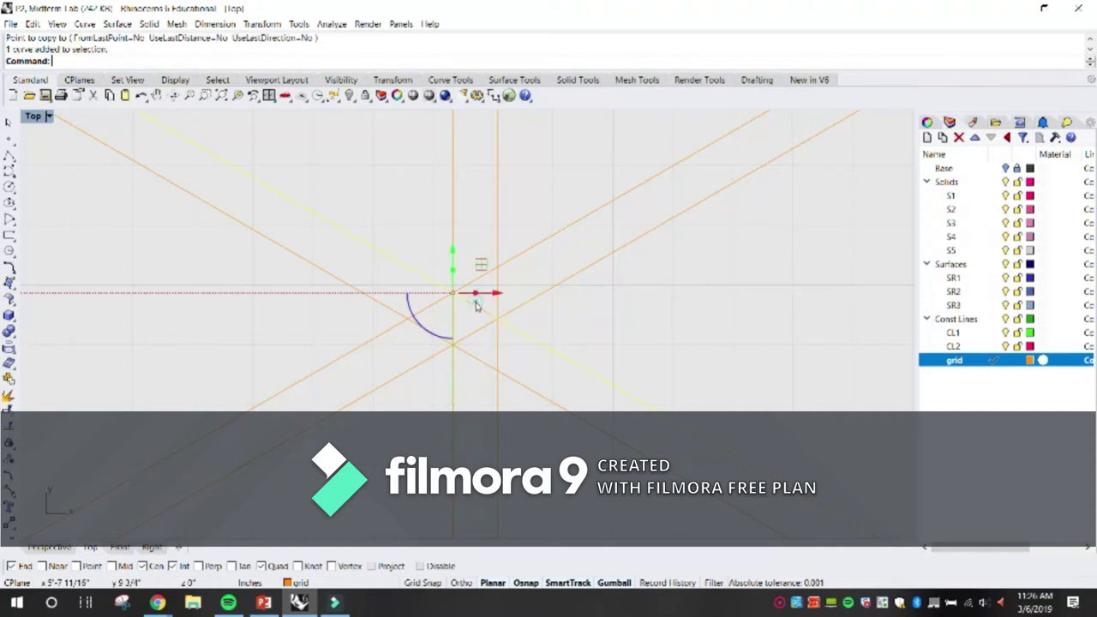
pyautogui.press('Return')
pyautogui.click(452, 294)
pyautogui.click(499, 271)
pyautogui.press('Return')
# Step: Copy both vertical lines together two grid spacings to the right, snapping between intersections on the lower rising diagonal
pyautogui.click(502, 302)
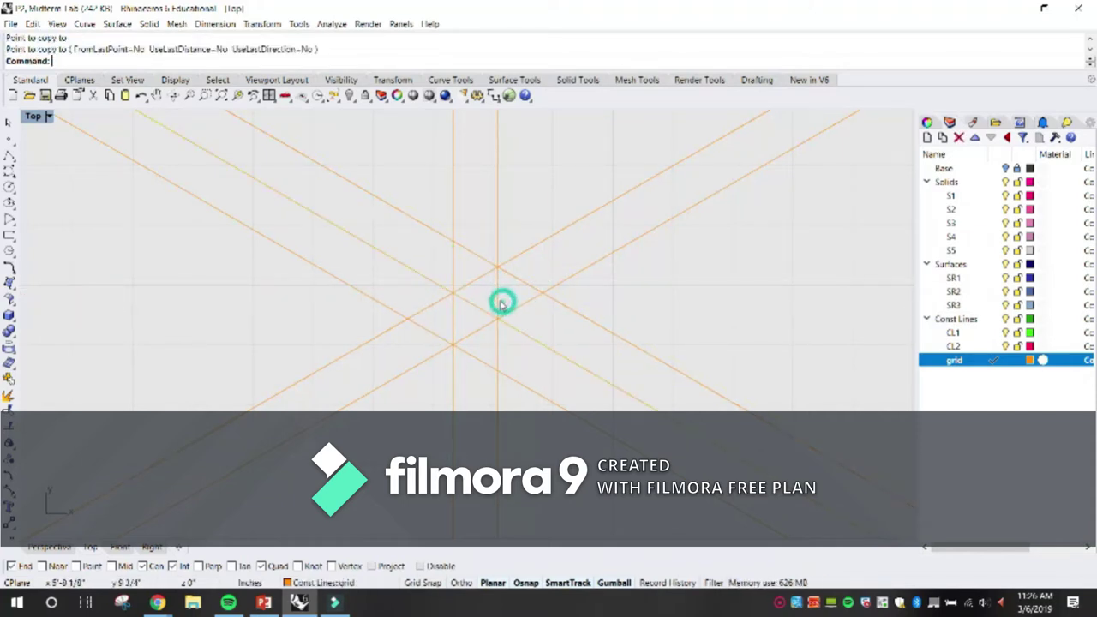
pyautogui.click(498, 299)
pyautogui.write('copy')
pyautogui.press('Return')
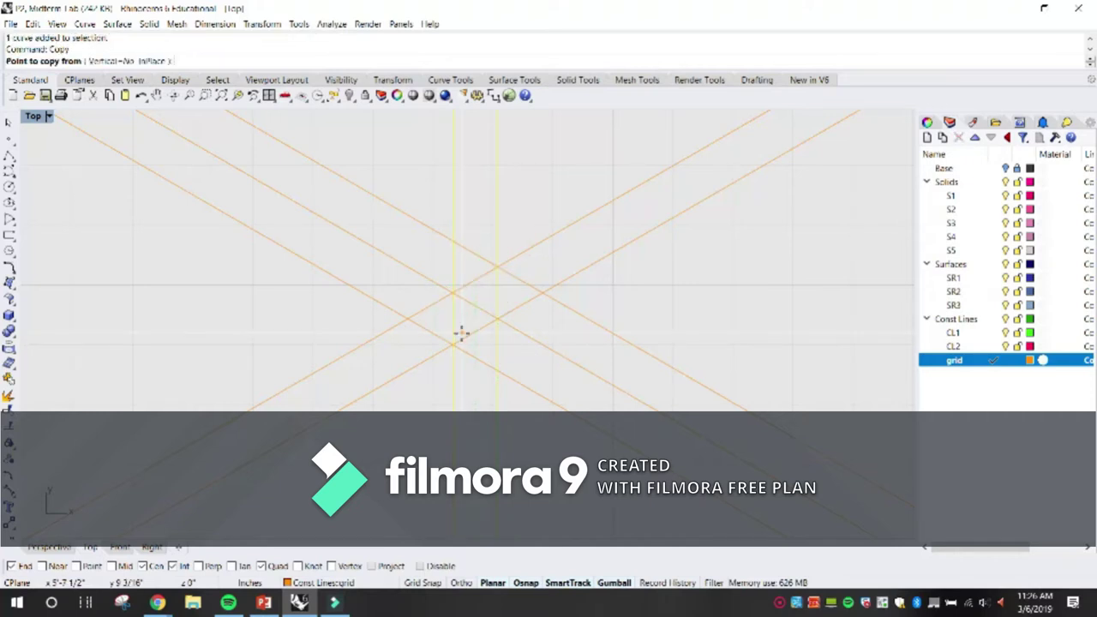
pyautogui.click(452, 345)
pyautogui.click(542, 294)
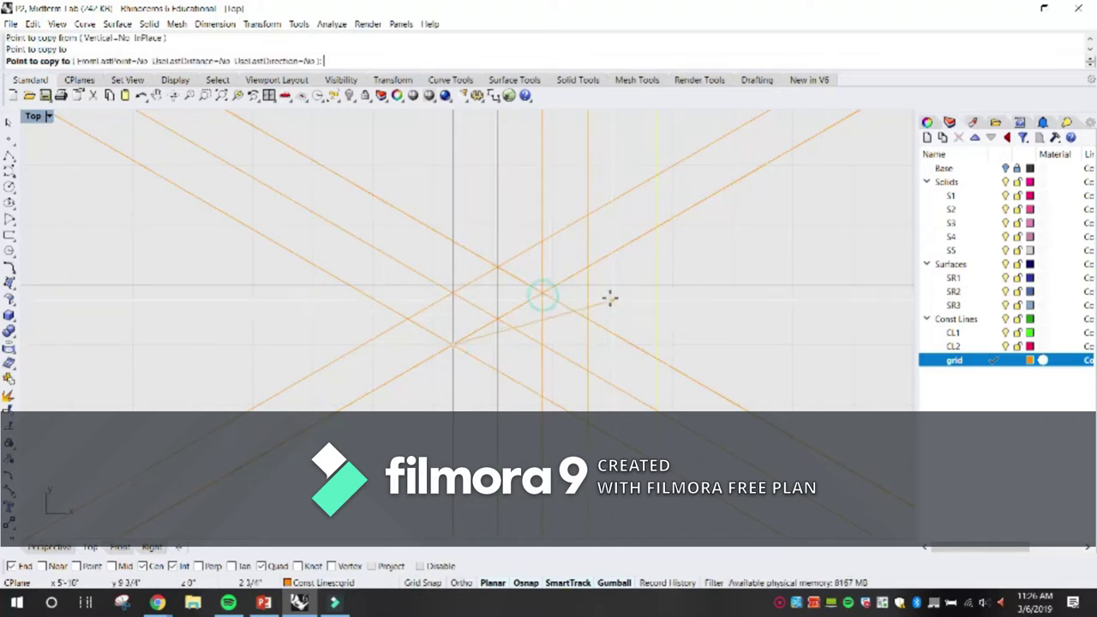
pyautogui.press('Return')
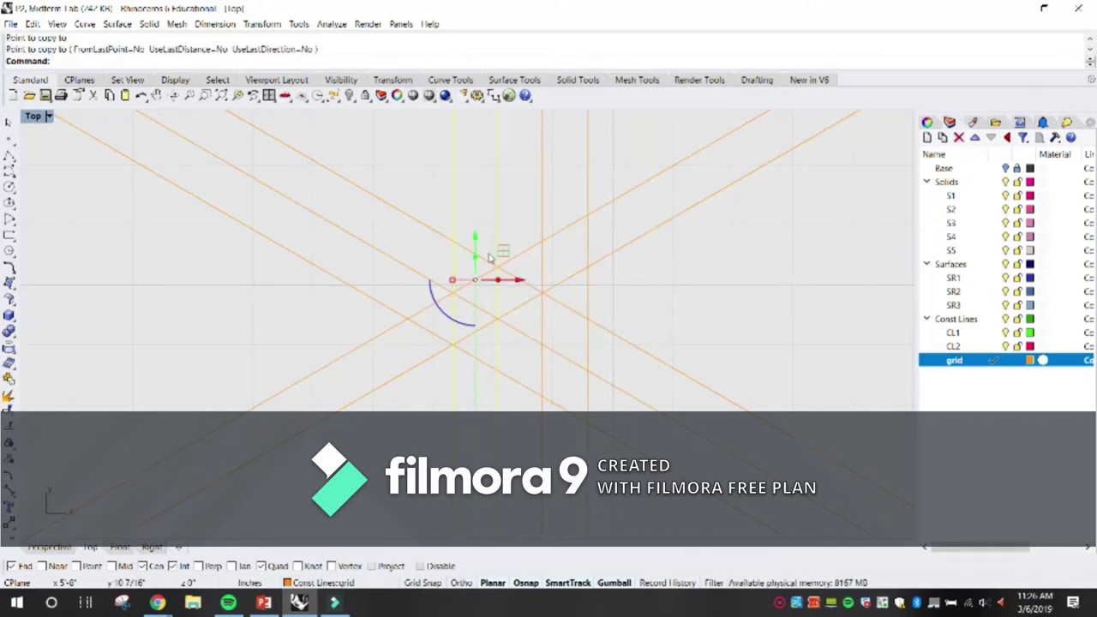
# Step: Copy the upper two falling diagonals together from the second vertical line to the fourth, snapping along the lower rising diagonal
pyautogui.click(421, 224)
pyautogui.press('Return')
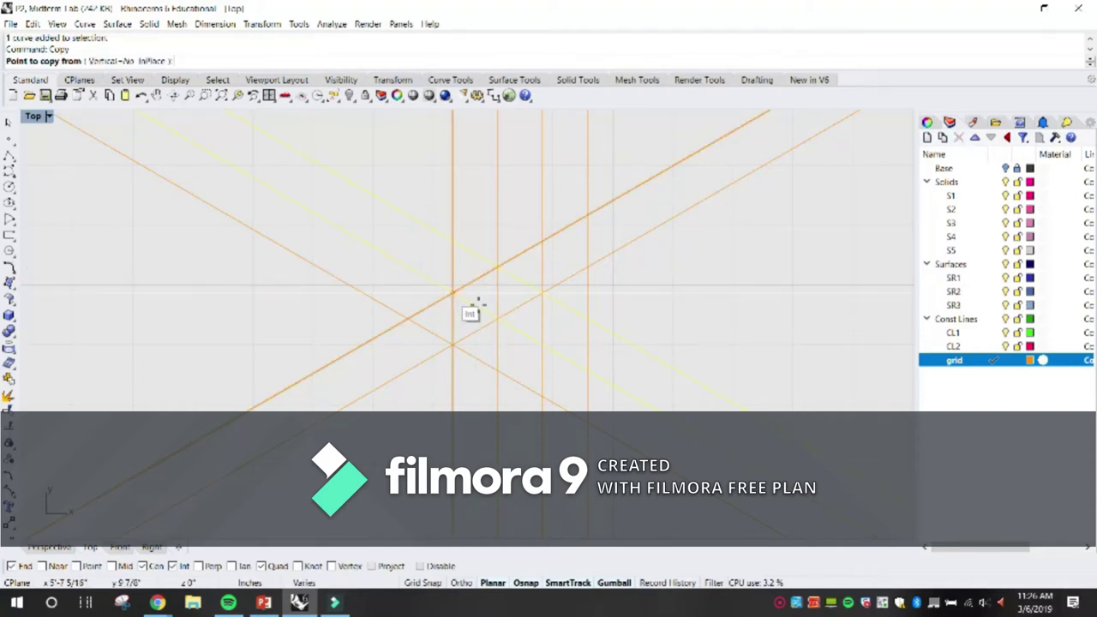
pyautogui.click(500, 319)
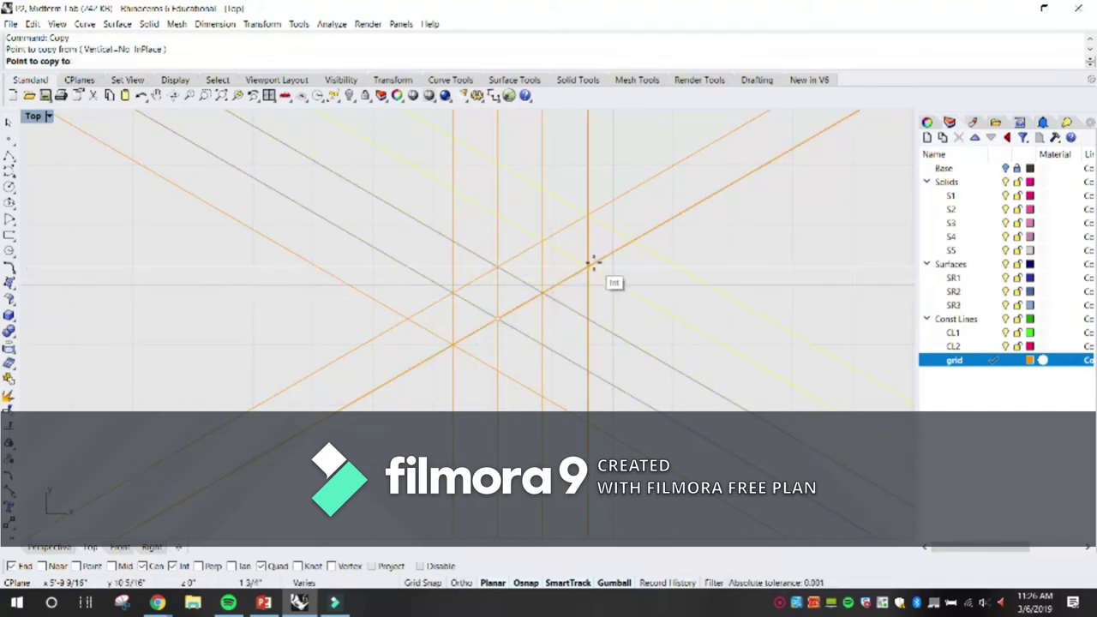
pyautogui.click(590, 264)
pyautogui.press('Return')
# Step: Copy the upper rising diagonal to successive line intersections above and below it to add parallel rising grid lines
pyautogui.scroll(-12, 665, 282)
pyautogui.moveTo(776, 257); pyautogui.dragTo(662, 302, button='right')
pyautogui.click(722, 232)
pyautogui.scroll(2, 692, 255)
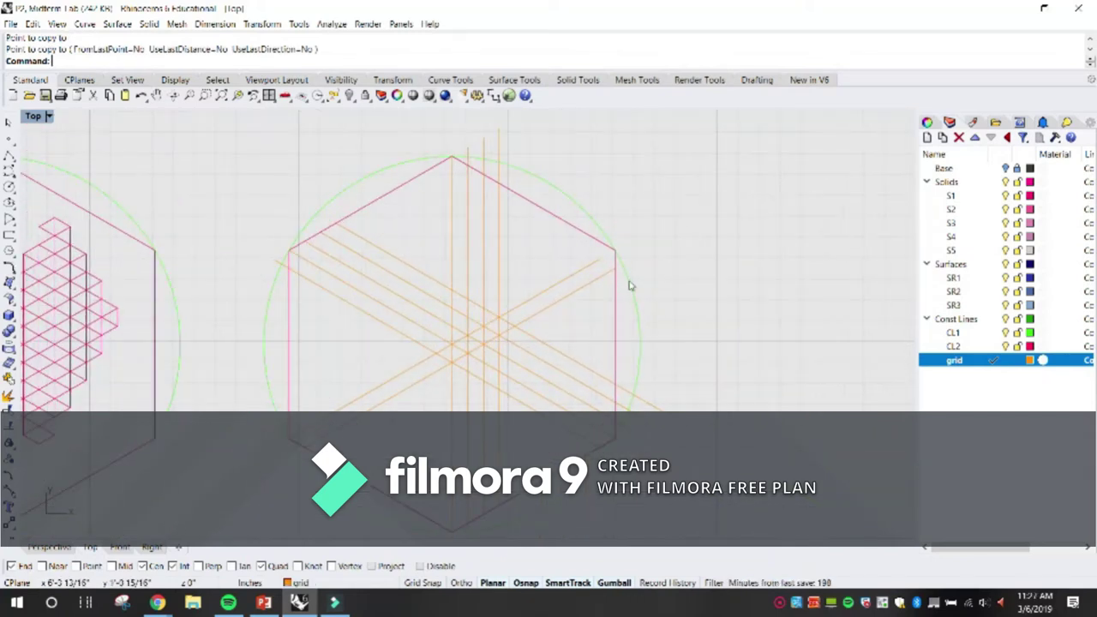
pyautogui.scroll(5, 537, 372)
pyautogui.click(519, 274)
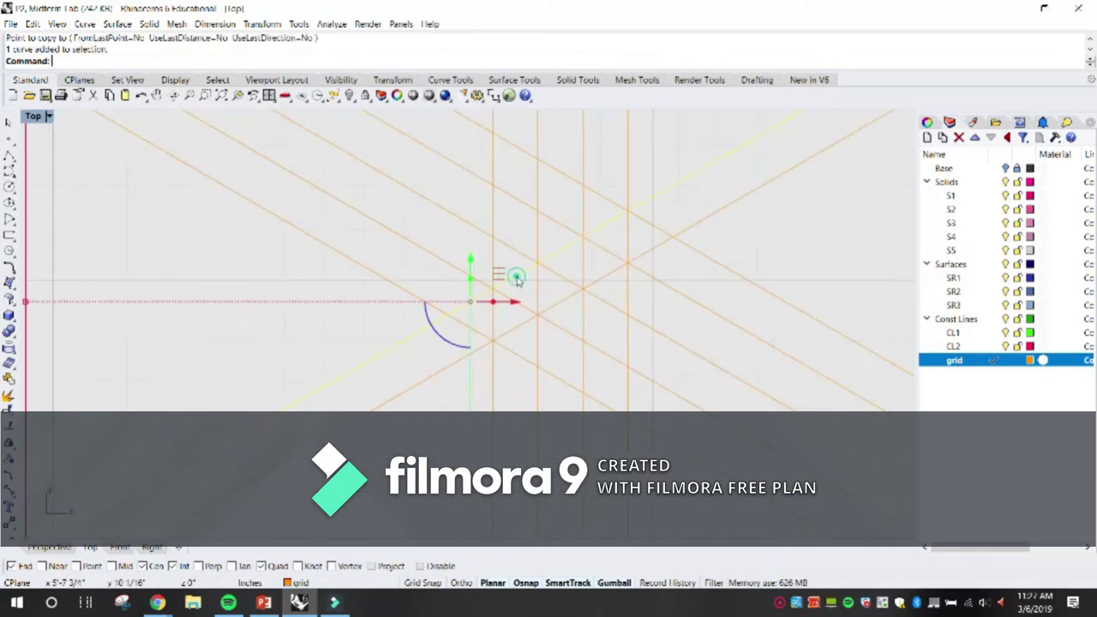
pyautogui.press('Return')
pyautogui.click(540, 260)
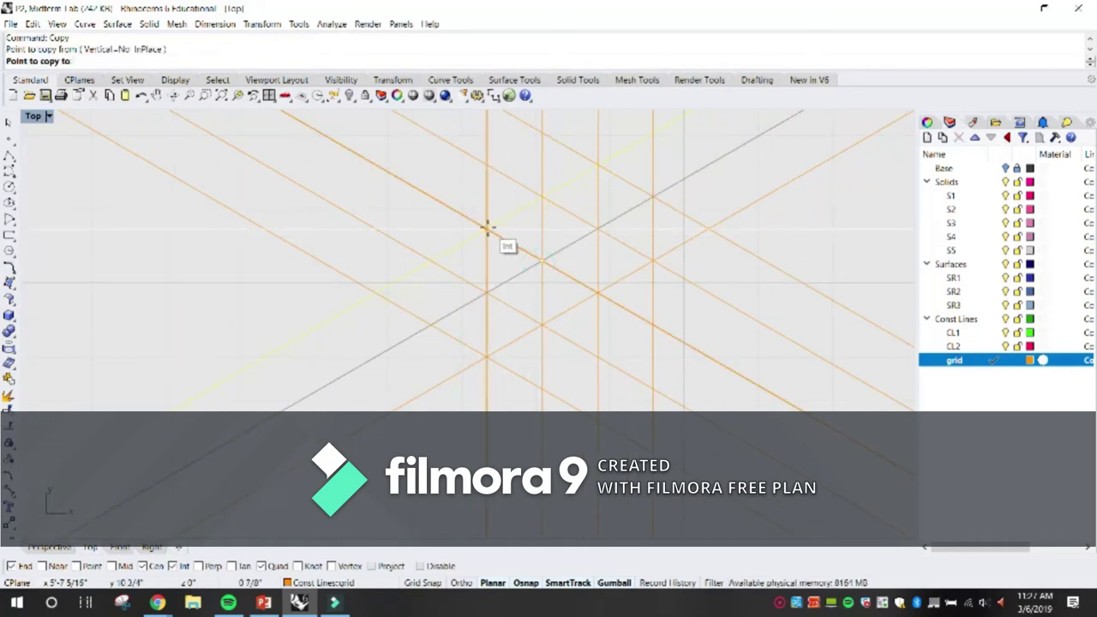
pyautogui.click(489, 176)
pyautogui.click(595, 363)
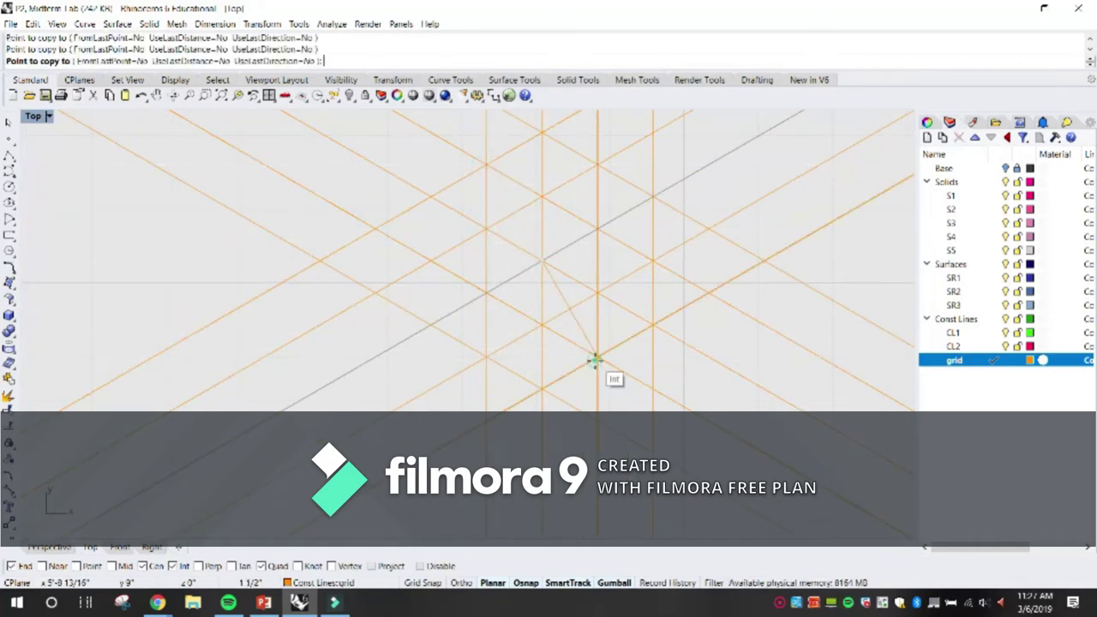
pyautogui.press('Return')
# Step: Compare the grid lines on the third hexagon with the neighbouring patterned hexagon
pyautogui.scroll(-3, 718, 383)
pyautogui.moveTo(719, 383); pyautogui.dragTo(643, 397, button='right')
pyautogui.click(762, 270)
pyautogui.moveTo(654, 328); pyautogui.dragTo(780, 312, button='right')
pyautogui.scroll(-8, 697, 318)
pyautogui.moveTo(412, 321); pyautogui.dragTo(369, 326, button='right')
pyautogui.scroll(4, 541, 320)
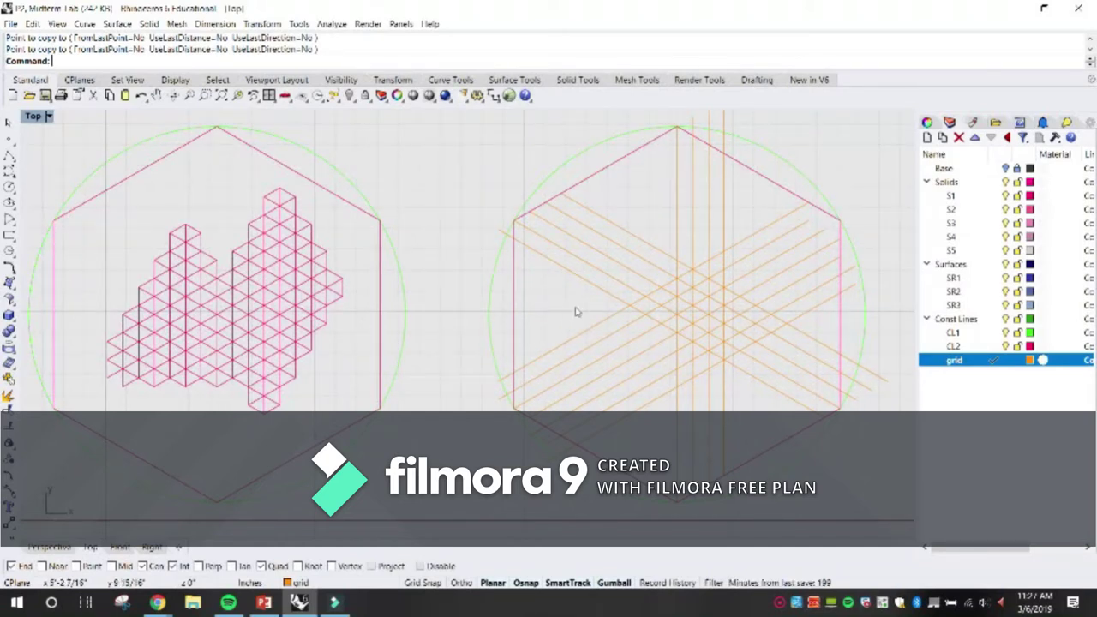
# Step: Trim the upper ends of the vertical grid lines that overhang the third hexagon, using the hexagon outline as the cutting object
pyautogui.moveTo(576, 312); pyautogui.dragTo(430, 310, button='right')
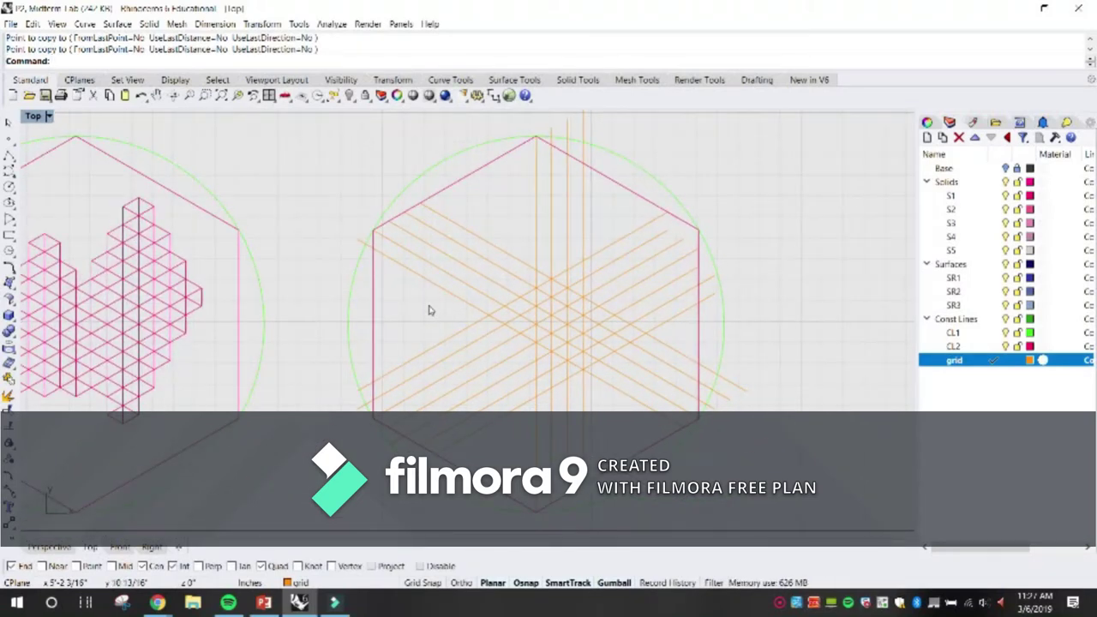
pyautogui.press('Return')
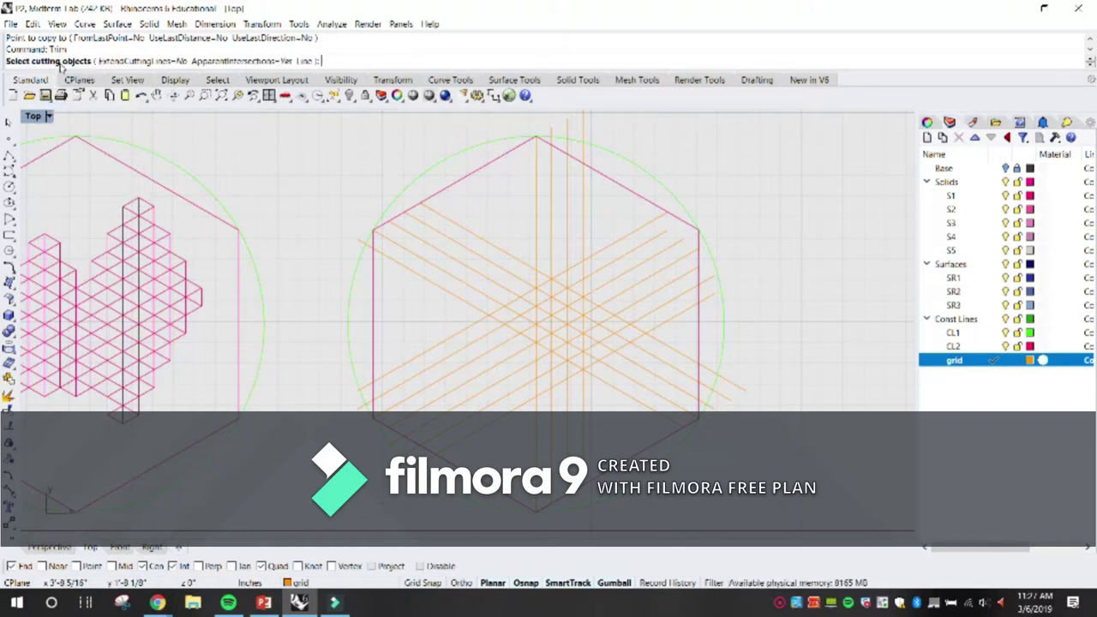
pyautogui.click(470, 175)
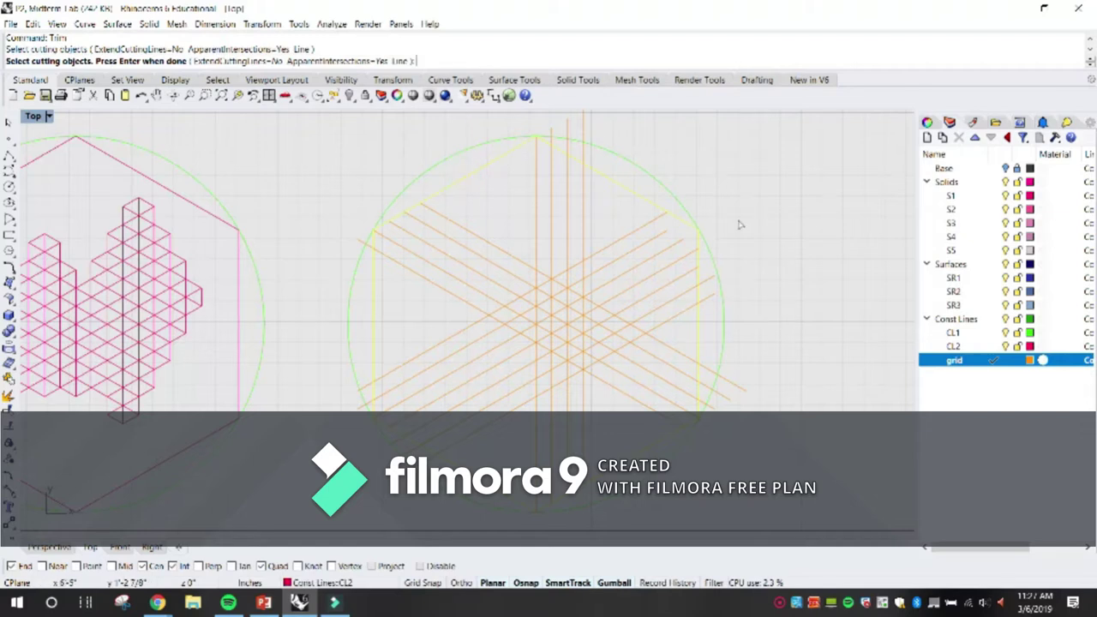
pyautogui.press('Return')
pyautogui.click(588, 126)
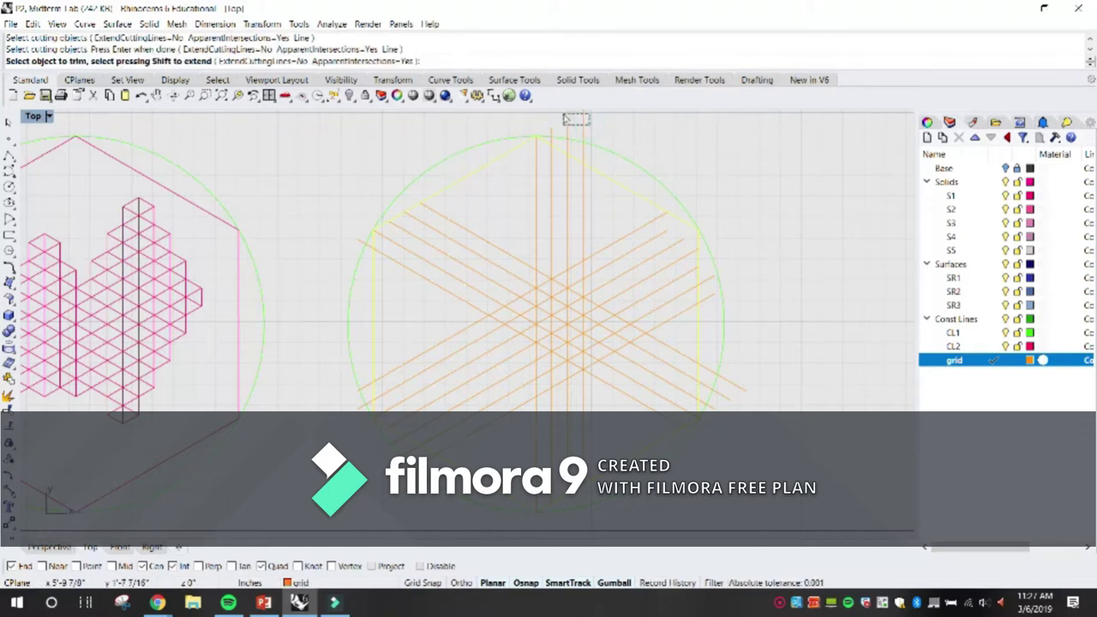
pyautogui.click(555, 134)
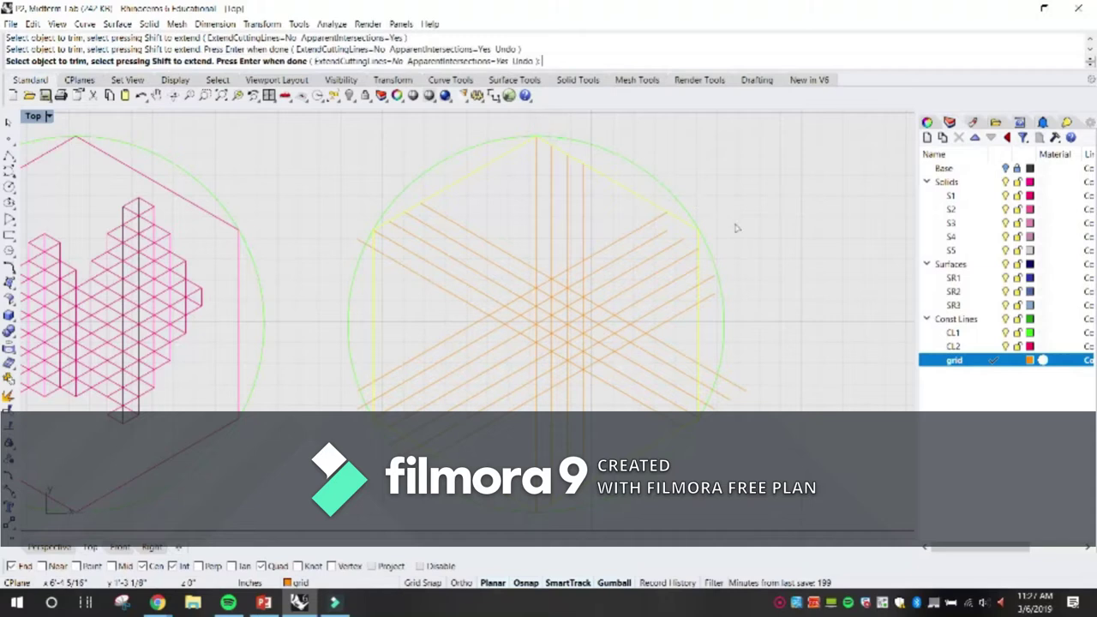
# Step: Trim off the diagonal grid line ends that overhang the sides of the third hexagon
pyautogui.click(709, 276)
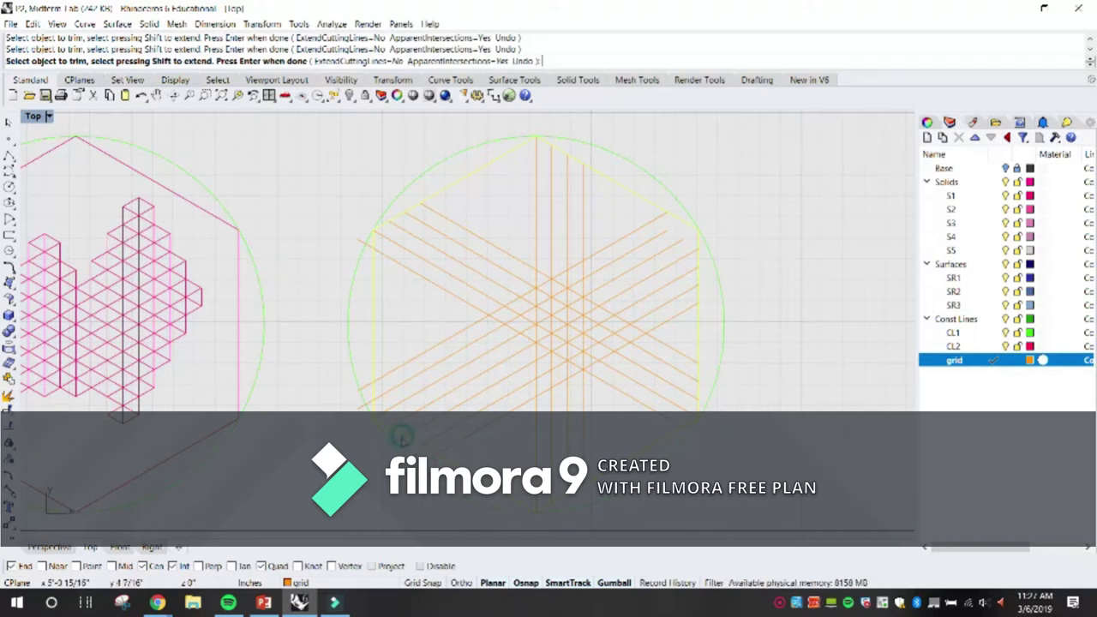
pyautogui.scroll(3, 373, 405)
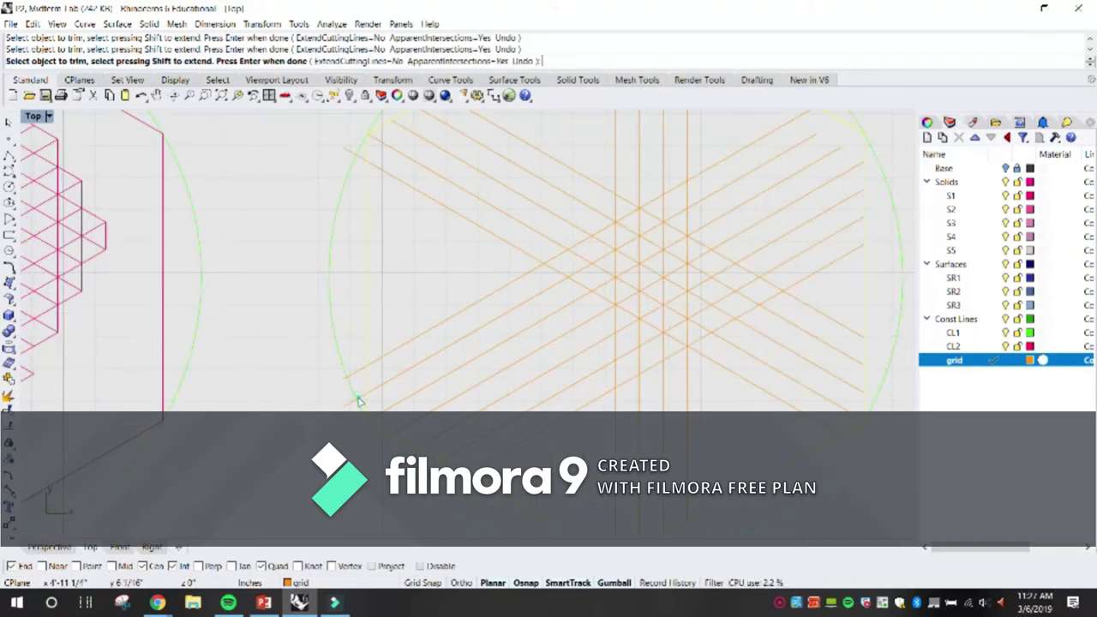
pyautogui.scroll(-2, 353, 375)
pyautogui.scroll(2, 351, 265)
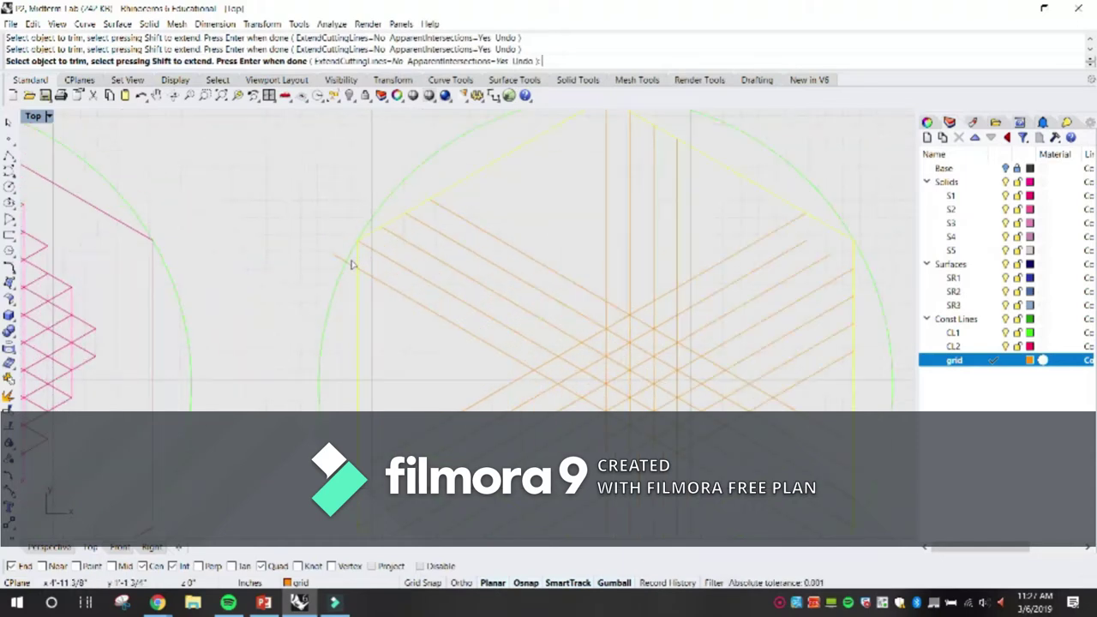
pyautogui.press('Return')
# Step: Extend the rising diagonals that stop short of the upper-right corner until they meet the third hexagon's outline
pyautogui.scroll(-1, 750, 271)
pyautogui.scroll(3, 642, 320)
pyautogui.moveTo(727, 396); pyautogui.dragTo(646, 340, button='right')
pyautogui.click(627, 251)
pyautogui.scroll(-4, 610, 245)
pyautogui.click(580, 261)
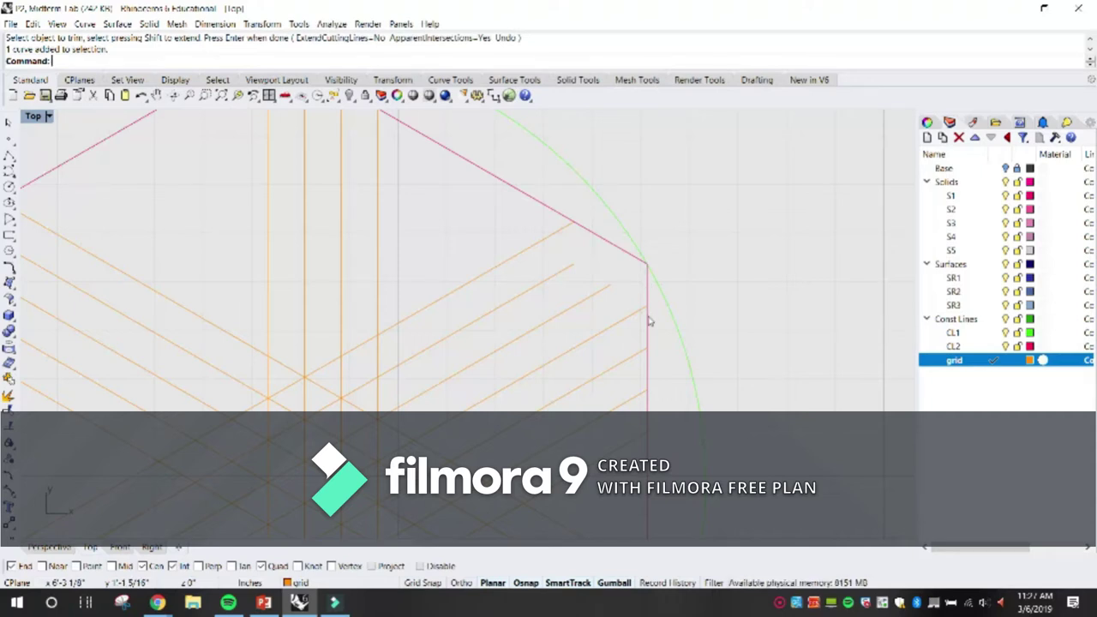
pyautogui.write('Extend')
pyautogui.press('Return')
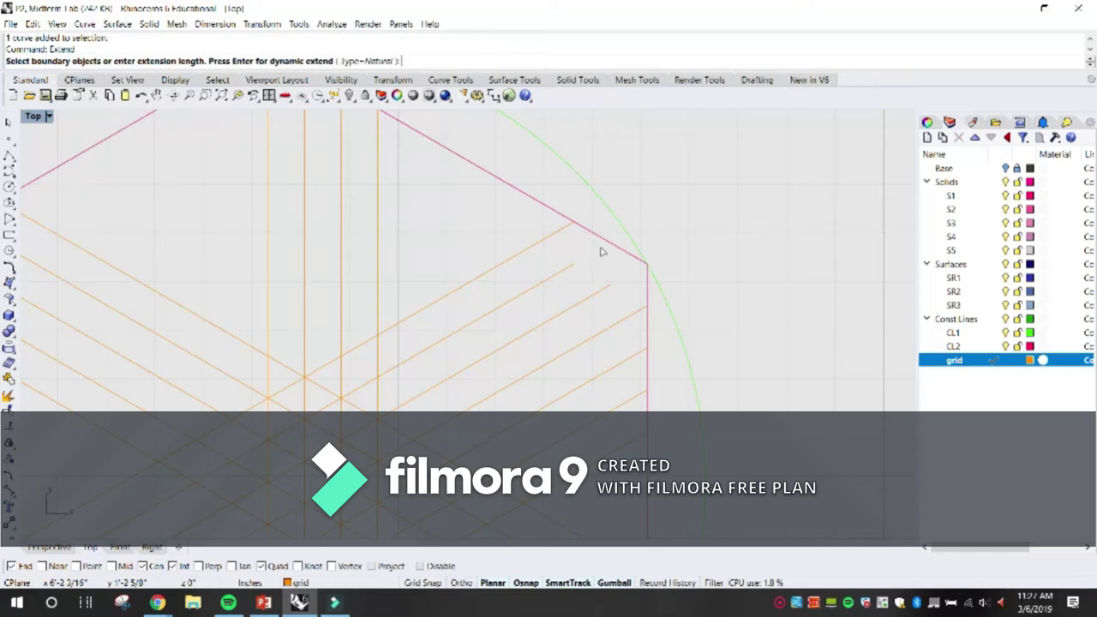
pyautogui.click(604, 241)
pyautogui.scroll(-4, 608, 242)
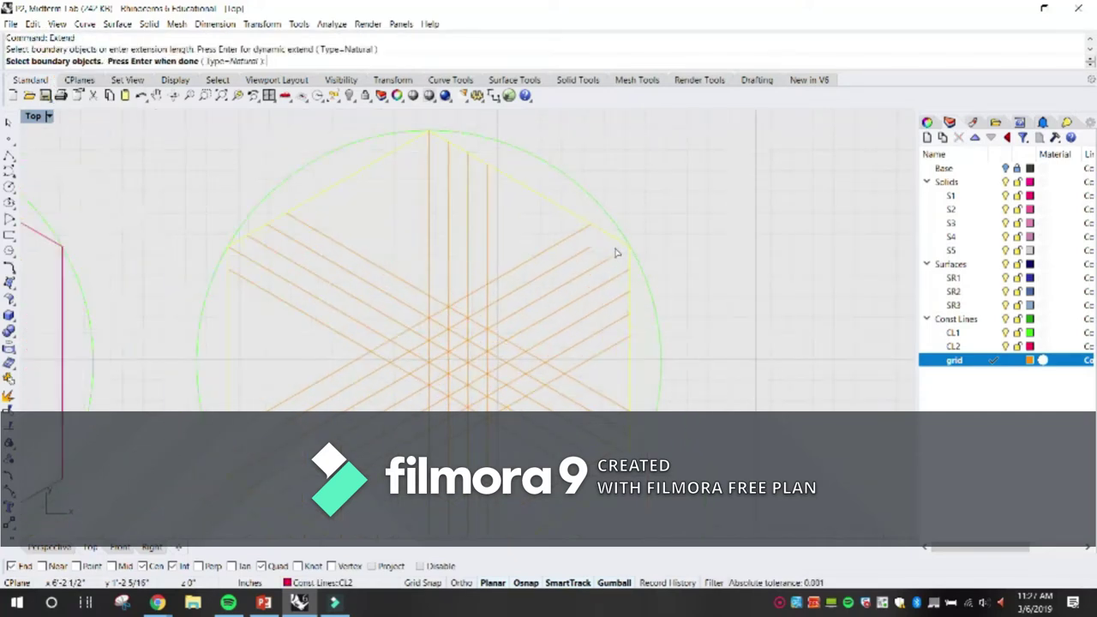
pyautogui.press('Return')
pyautogui.scroll(3, 614, 253)
pyautogui.click(612, 265)
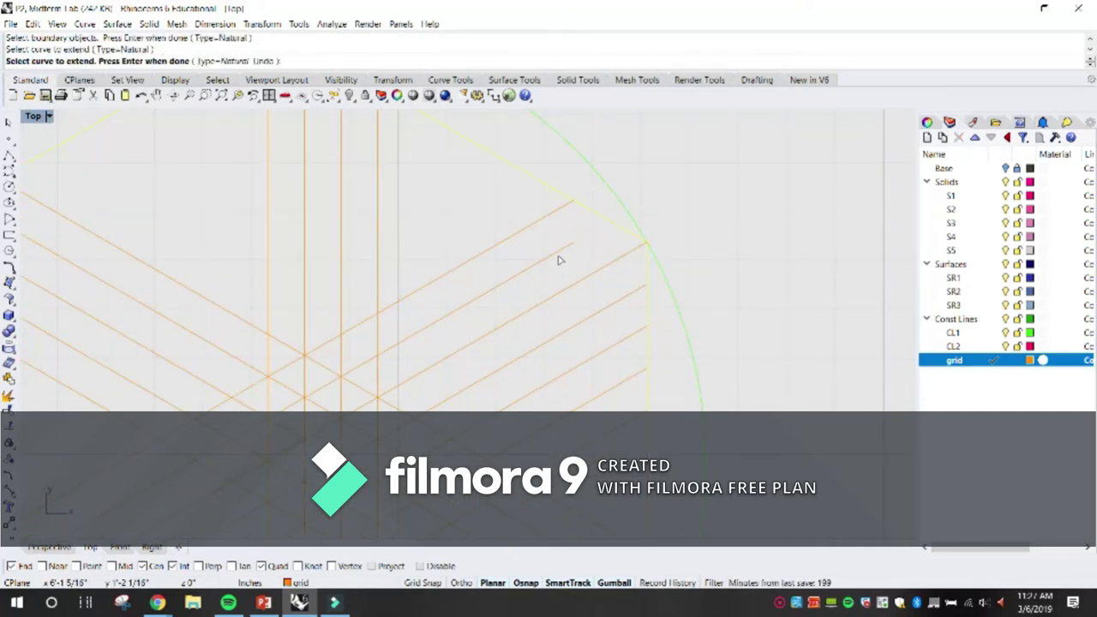
pyautogui.click(558, 255)
pyautogui.scroll(-10, 642, 336)
pyautogui.scroll(6, 643, 401)
pyautogui.scroll(-6, 540, 442)
pyautogui.scroll(6, 364, 487)
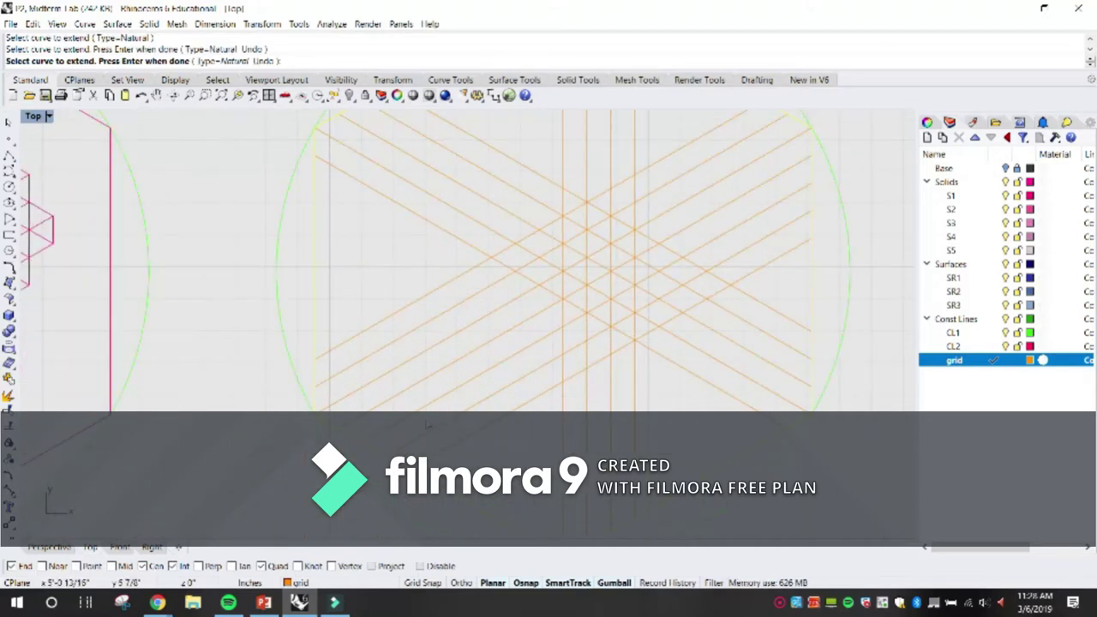
pyautogui.scroll(-1, 600, 454)
pyautogui.scroll(2, 408, 165)
pyautogui.scroll(-3, 515, 236)
pyautogui.scroll(1, 553, 241)
pyautogui.press('Return')
pyautogui.scroll(2, 558, 263)
pyautogui.scroll(-4, 566, 269)
pyautogui.moveTo(450, 313); pyautogui.dragTo(526, 337, button='right')
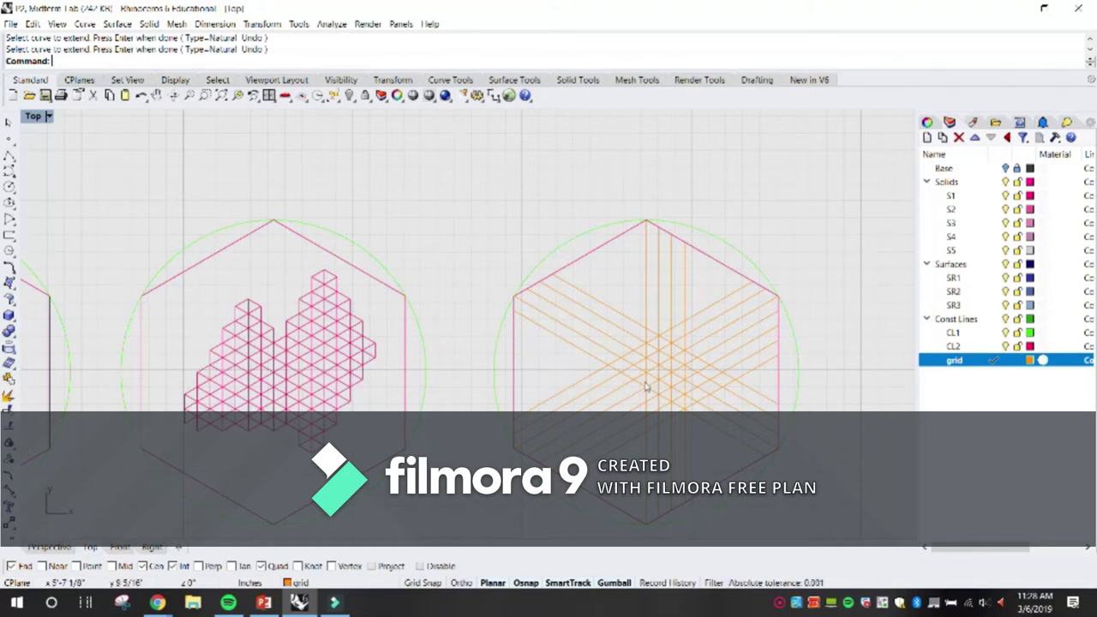
pyautogui.scroll(3, 637, 387)
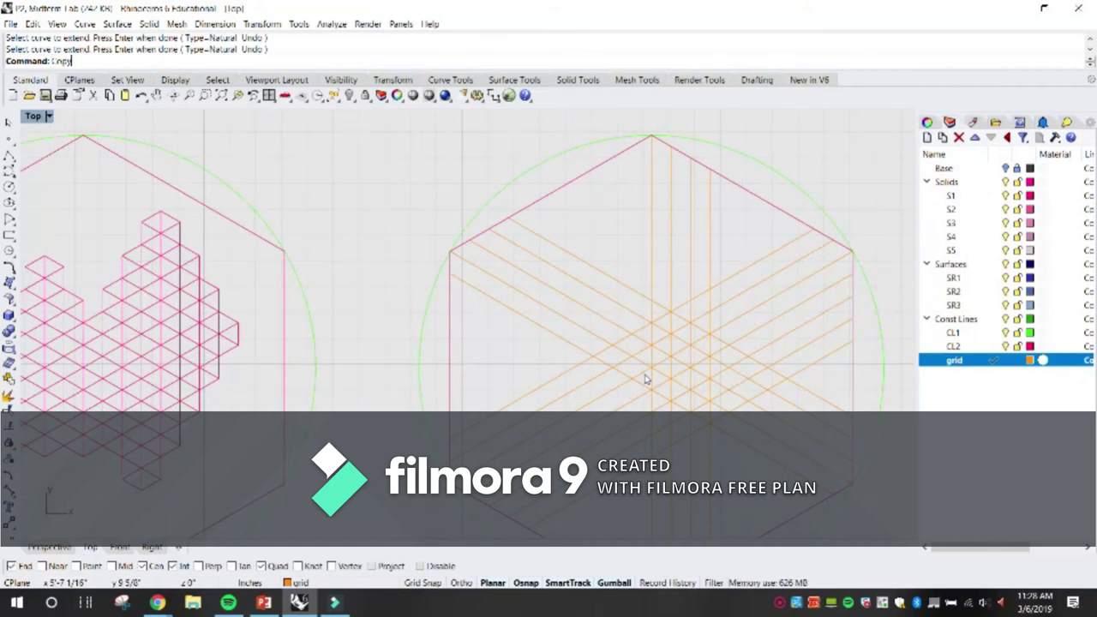
pyautogui.press('Return')
pyautogui.scroll(2, 650, 381)
pyautogui.moveTo(669, 313); pyautogui.dragTo(662, 272, button='right')
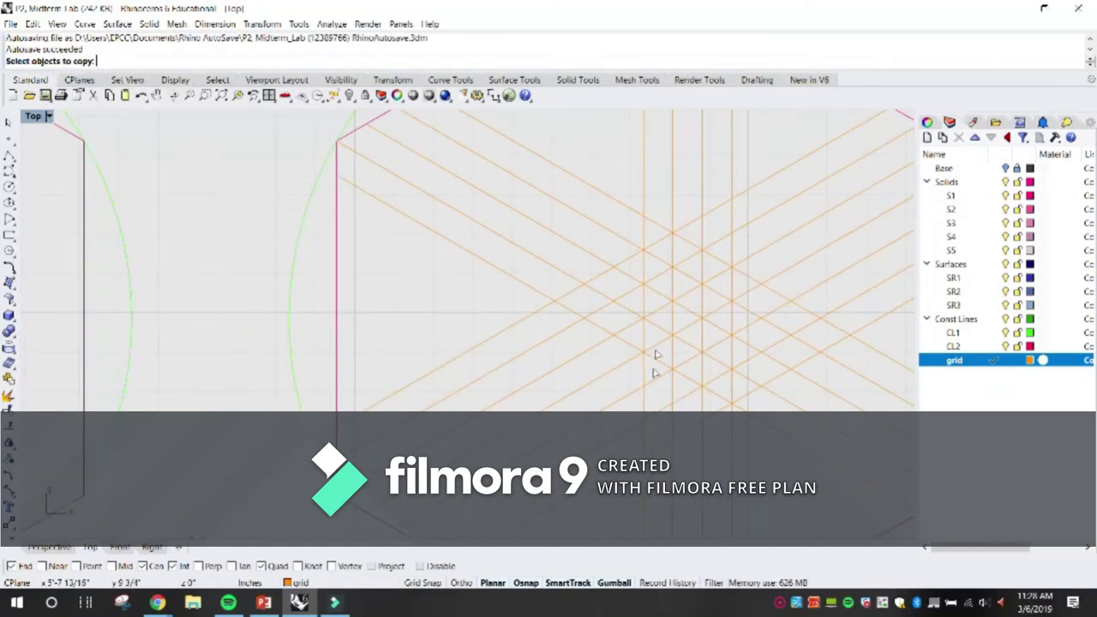
pyautogui.click(623, 343)
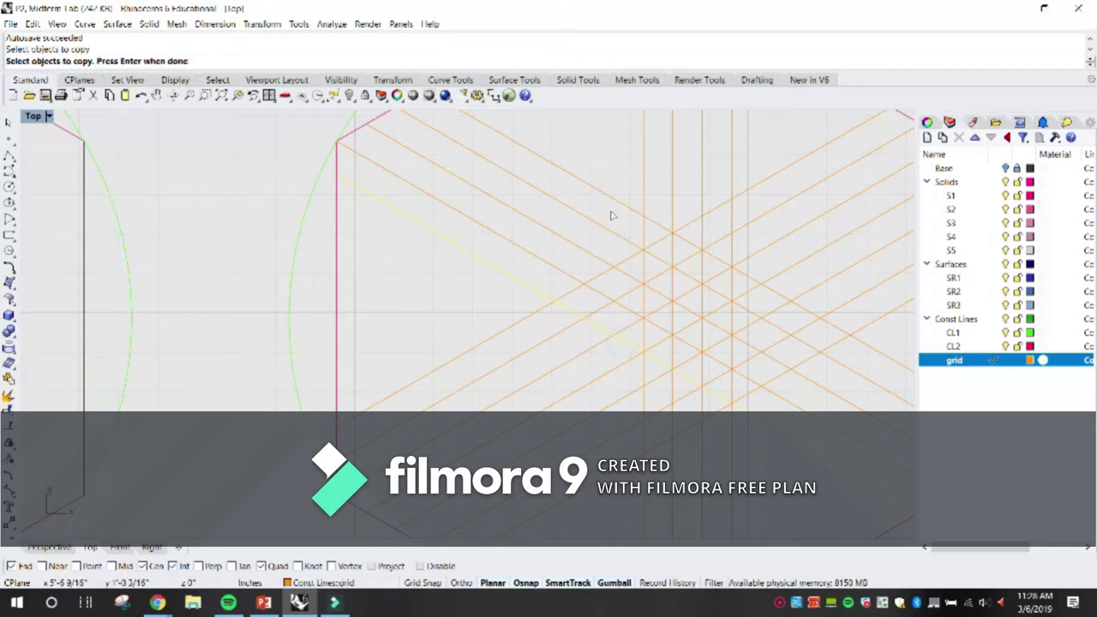
pyautogui.press('Escape')
pyautogui.click(641, 190)
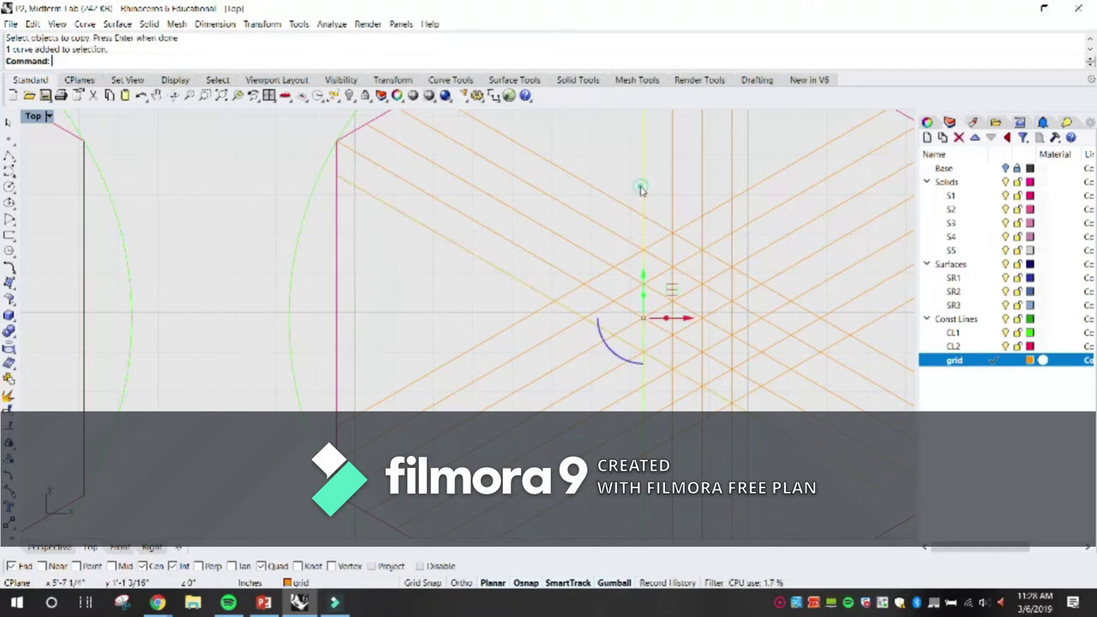
pyautogui.press('Escape')
# Step: Copy the leftmost vertical grid line to the next three intersections on its left along the upper rising diagonal
pyautogui.write('Copy')
pyautogui.press('Return')
pyautogui.click(641, 190)
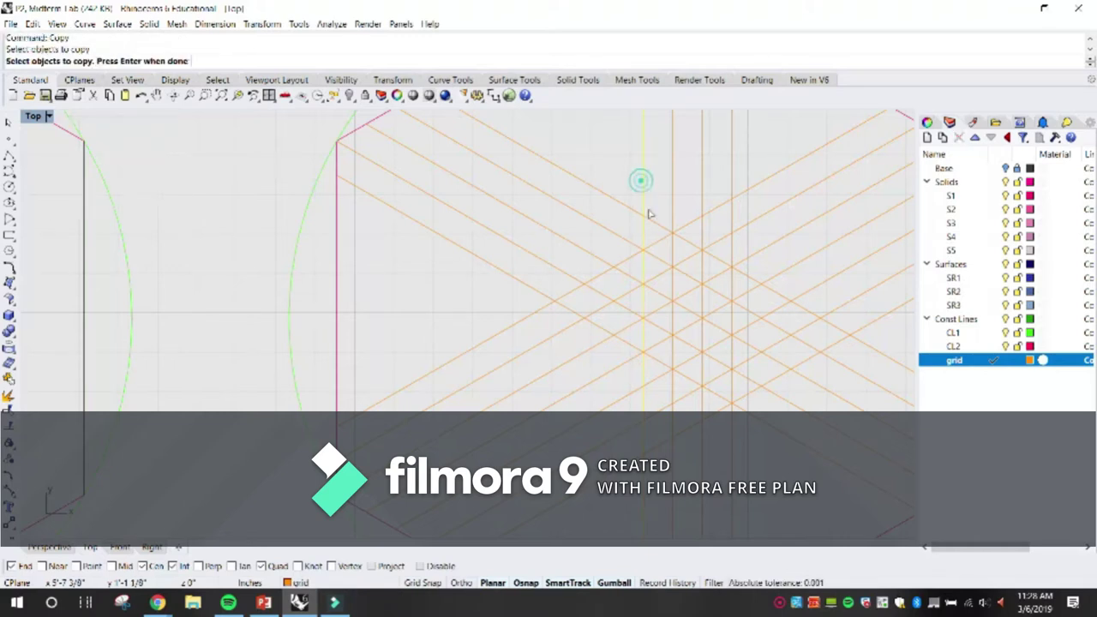
pyautogui.scroll(3, 652, 232)
pyautogui.press('Return')
pyautogui.click(627, 247)
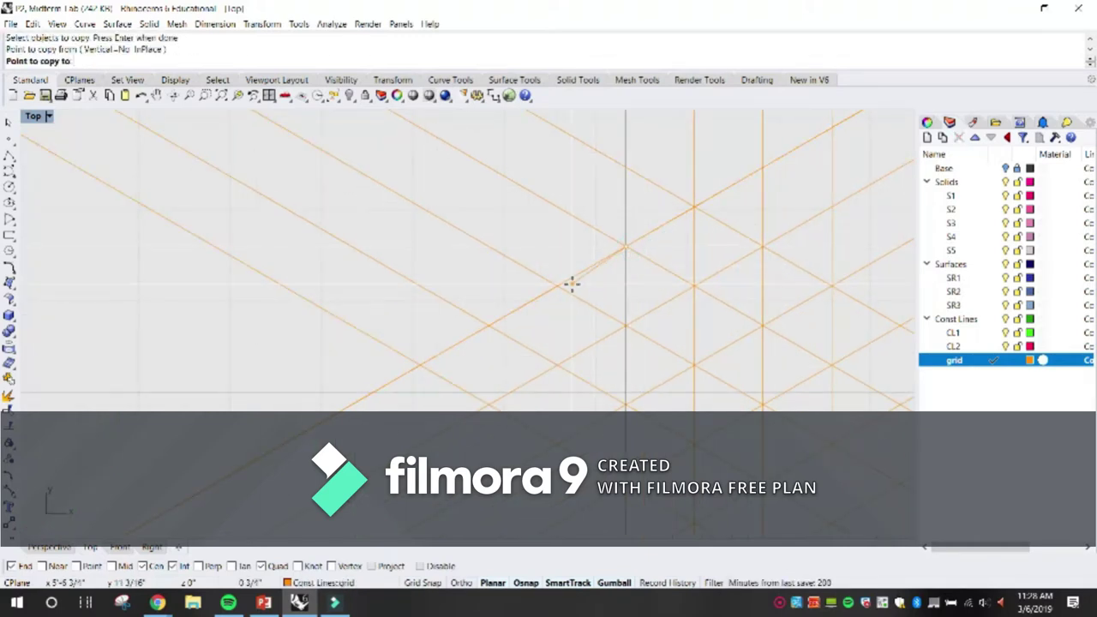
pyautogui.click(557, 286)
pyautogui.click(490, 323)
pyautogui.click(437, 352)
pyautogui.scroll(-3, 540, 336)
pyautogui.press('Return')
# Step: Copy the five rightmost vertical grid lines together to the right so they continue the vertical spacing
pyautogui.scroll(3, 597, 271)
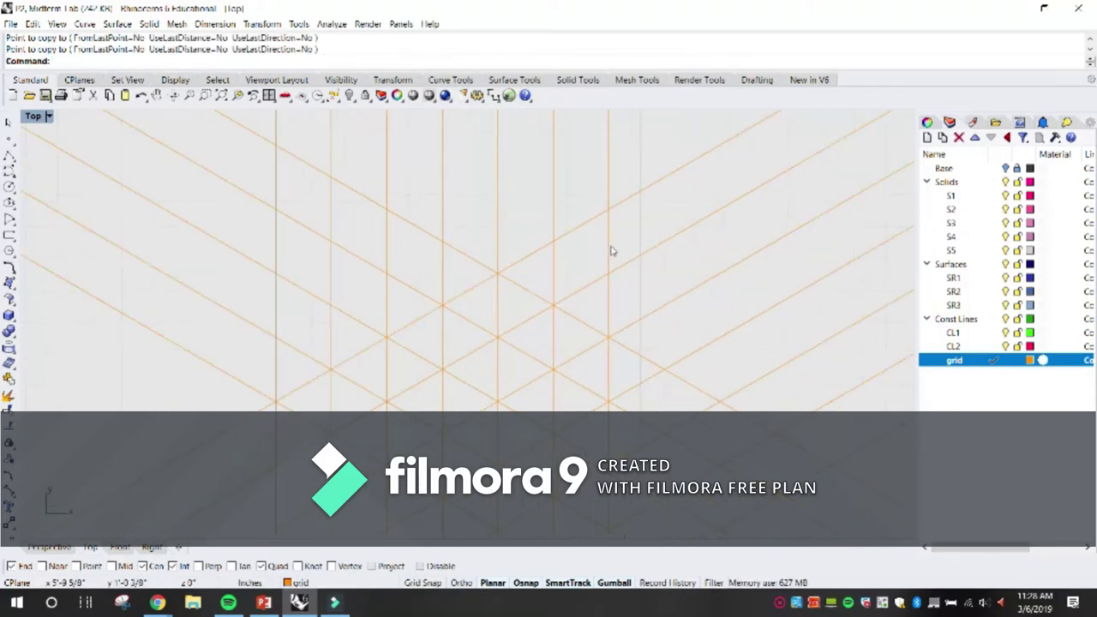
pyautogui.click(609, 250)
pyautogui.scroll(-3, 637, 180)
pyautogui.moveTo(643, 167); pyautogui.dragTo(466, 142)
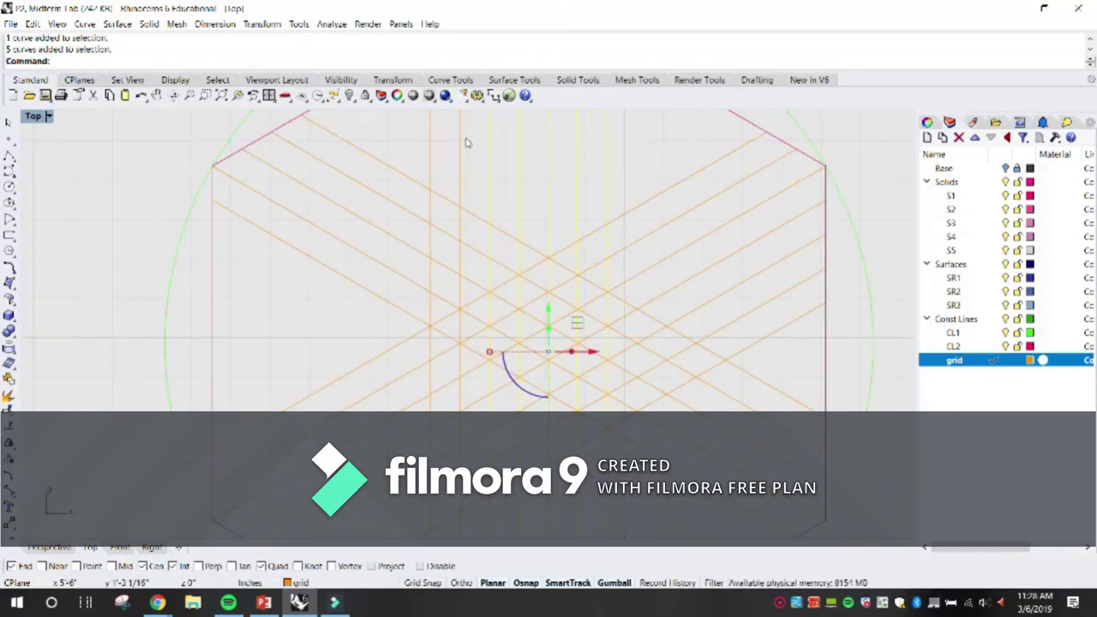
pyautogui.press('Return')
pyautogui.click(490, 323)
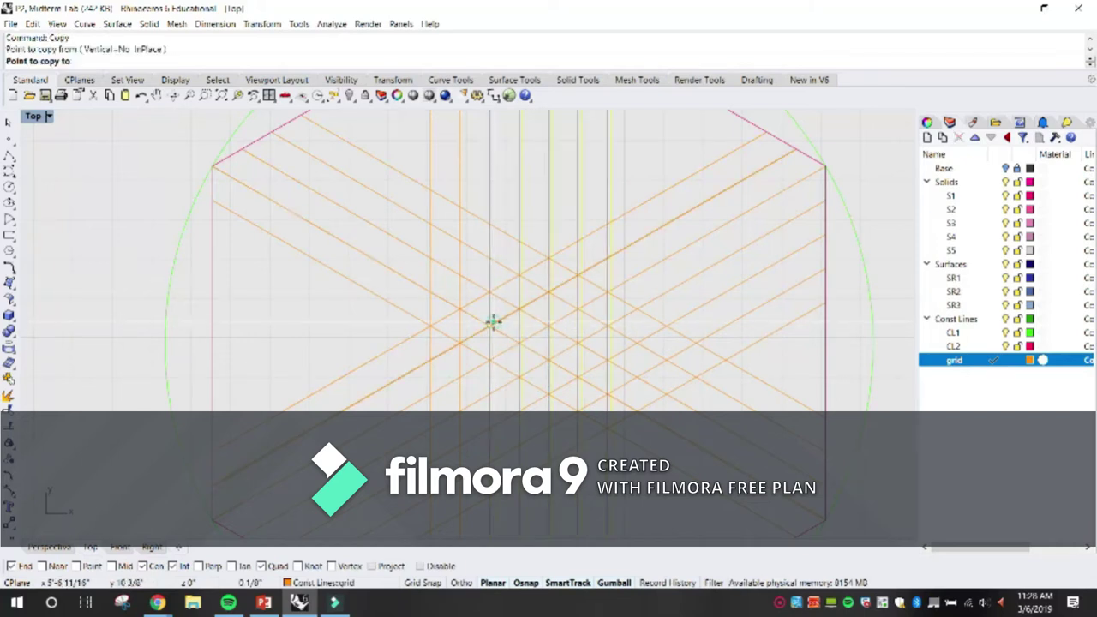
pyautogui.click(637, 309)
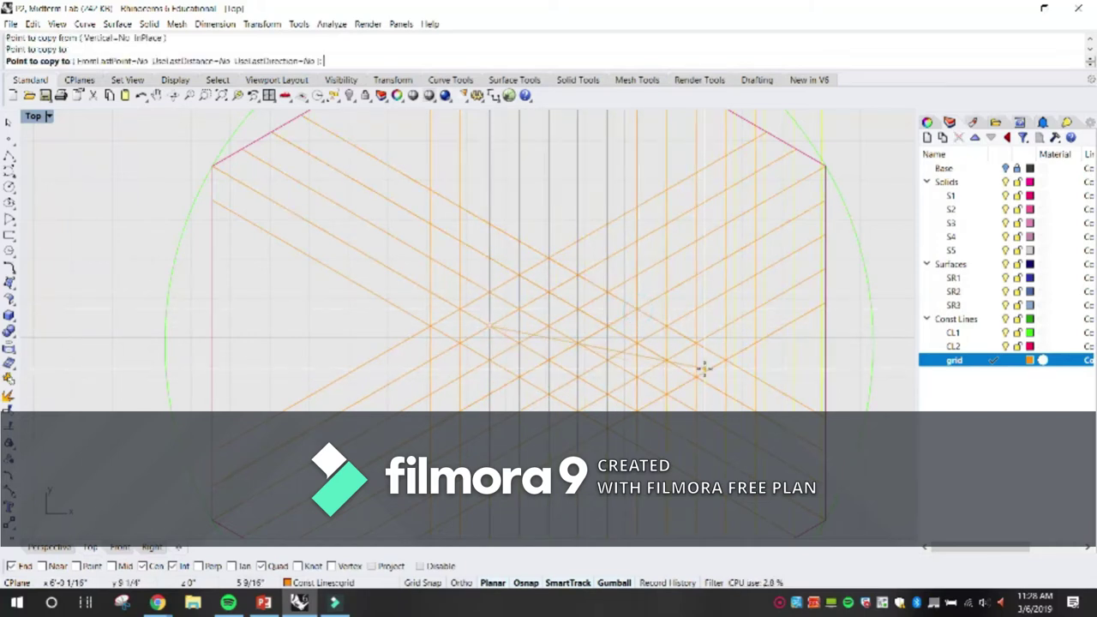
pyautogui.press('Return')
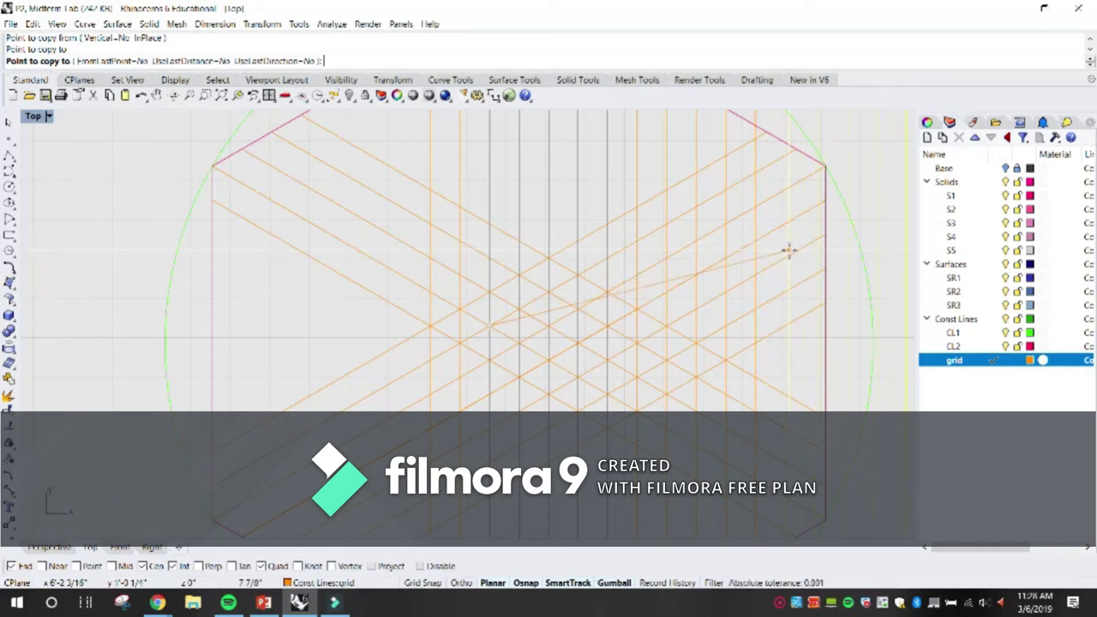
pyautogui.scroll(2, 652, 278)
pyautogui.scroll(-2, 652, 279)
pyautogui.click(807, 181)
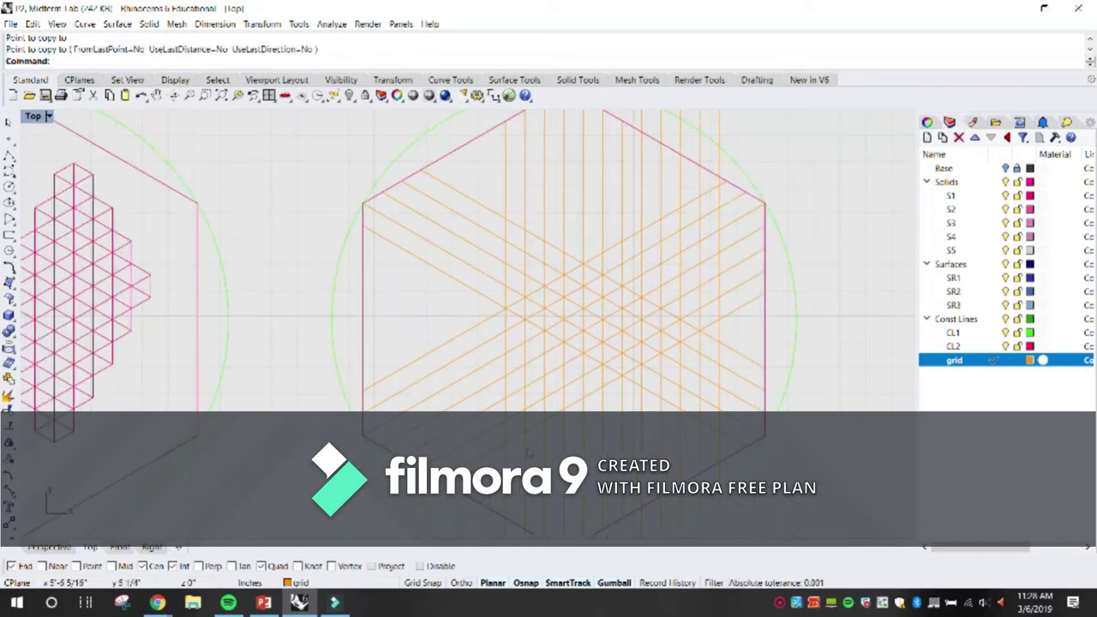
# Step: Copy the rising diagonals below the top two together toward the lower right, snapping between grid intersections
pyautogui.scroll(4, 523, 457)
pyautogui.moveTo(473, 460); pyautogui.dragTo(435, 333)
pyautogui.press('Return')
pyautogui.click(563, 268)
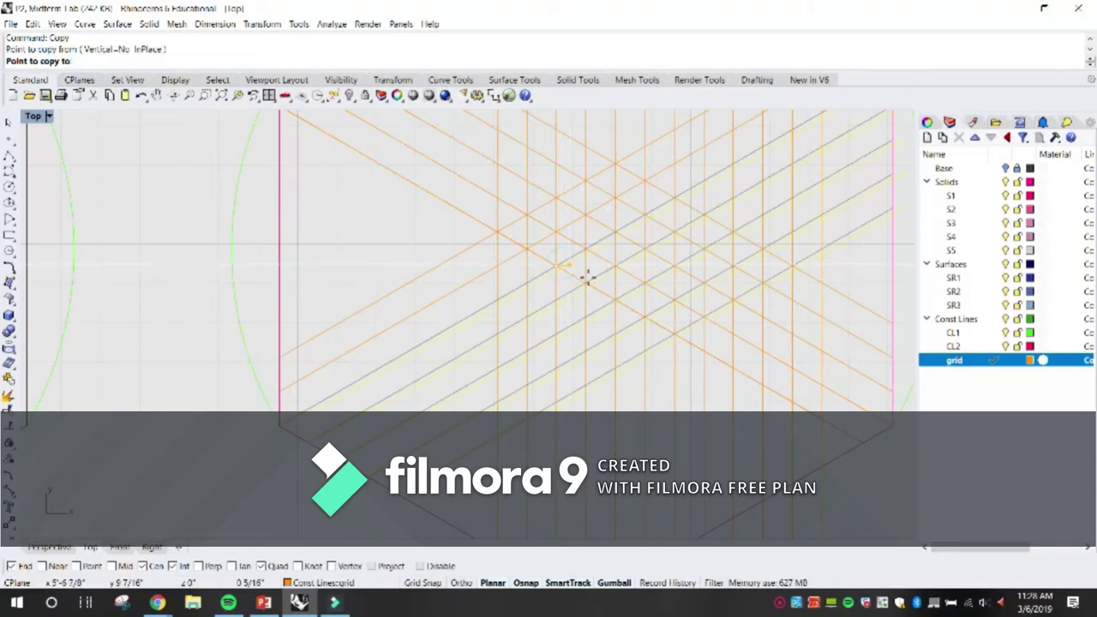
pyautogui.click(709, 360)
pyautogui.scroll(-2, 680, 301)
pyautogui.press('Return')
# Step: Copy the same group of rising diagonals toward the upper left, snapping to an intersection on the topmost falling diagonal
pyautogui.moveTo(673, 264); pyautogui.dragTo(629, 316, button='right')
pyautogui.scroll(4, 605, 204)
pyautogui.scroll(-4, 506, 257)
pyautogui.press('Return')
pyautogui.scroll(6, 617, 384)
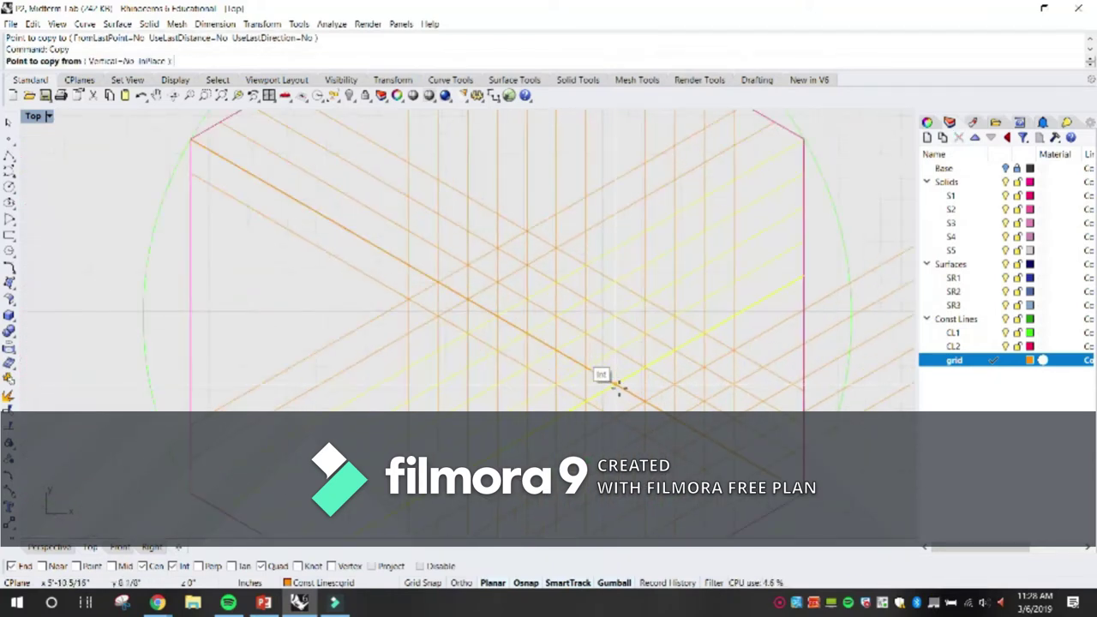
pyautogui.click(617, 386)
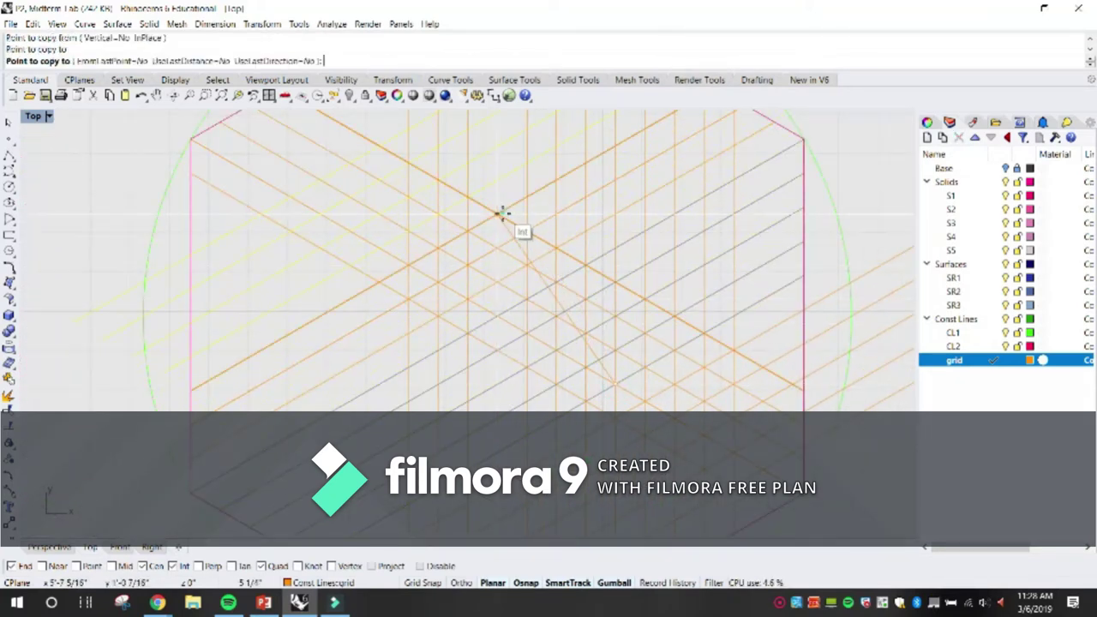
pyautogui.click(503, 213)
pyautogui.press('Return')
pyautogui.scroll(-2, 515, 262)
pyautogui.scroll(-1, 615, 304)
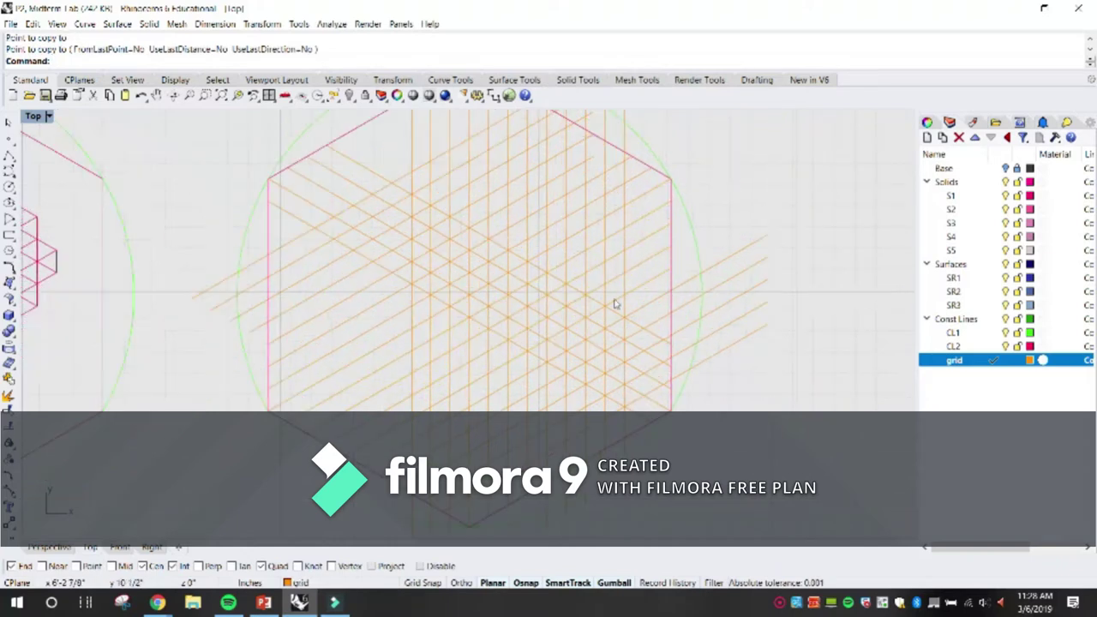
# Step: Copy the four upper falling diagonals together straight down along the leftmost vertical grid line
pyautogui.scroll(3, 375, 135)
pyautogui.moveTo(358, 130); pyautogui.dragTo(290, 183)
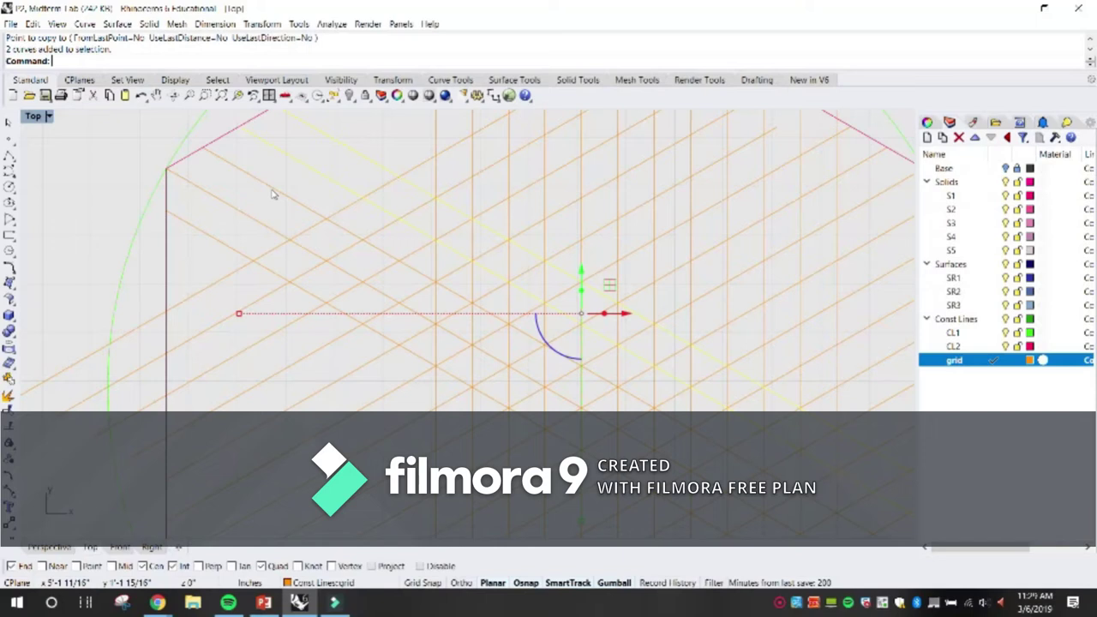
pyautogui.keyDown('shift'); pyautogui.click(273, 187); pyautogui.keyUp('shift')
pyautogui.keyDown('shift'); pyautogui.click(257, 220); pyautogui.keyUp('shift')
pyautogui.press('Return')
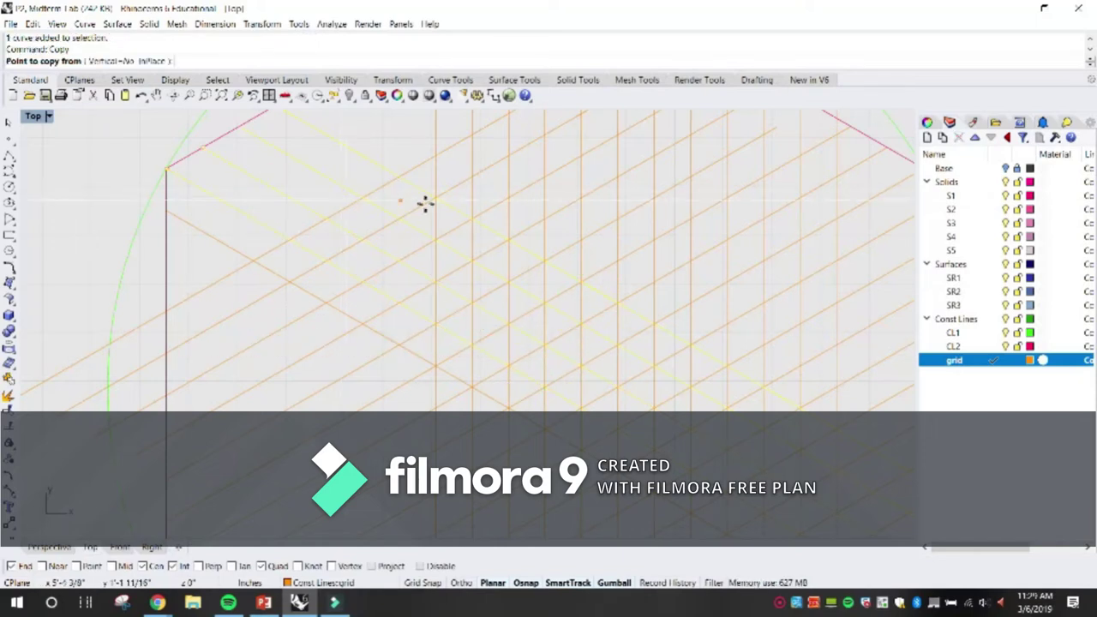
pyautogui.click(434, 196)
pyautogui.scroll(-2, 433, 196)
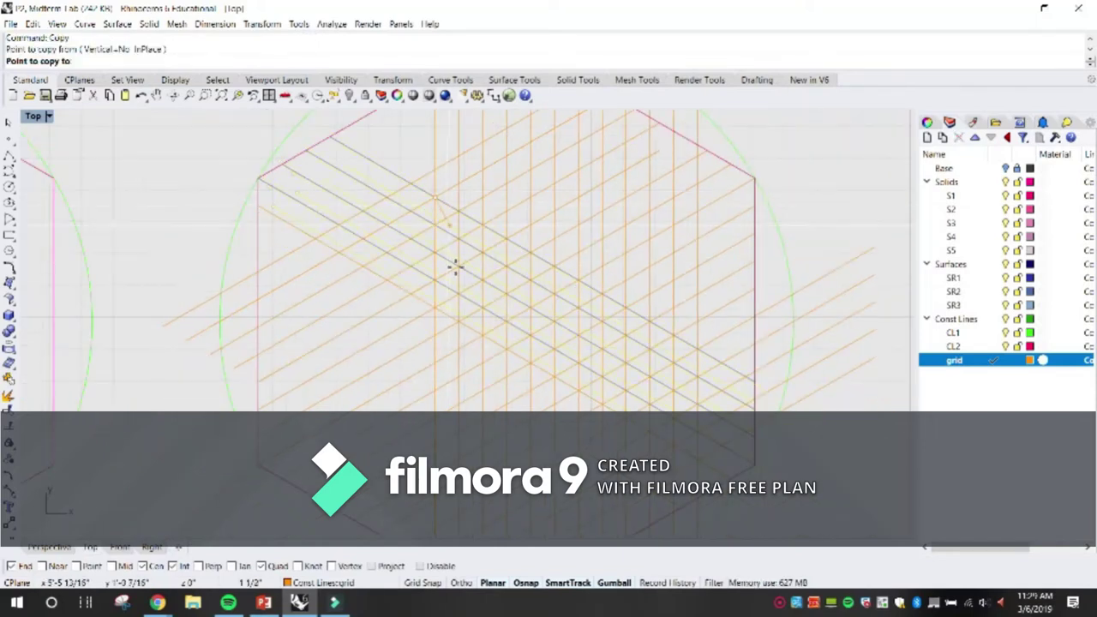
pyautogui.click(435, 360)
pyautogui.press('Return')
# Step: Copy one falling diagonal between neighbouring grid intersections to add another parallel line toward the left
pyautogui.scroll(4, 480, 296)
pyautogui.click(468, 286)
pyautogui.press('Return')
pyautogui.click(491, 247)
pyautogui.click(446, 271)
pyautogui.press('Return')
pyautogui.scroll(-10, 451, 283)
pyautogui.press('Escape')
pyautogui.scroll(4, 504, 330)
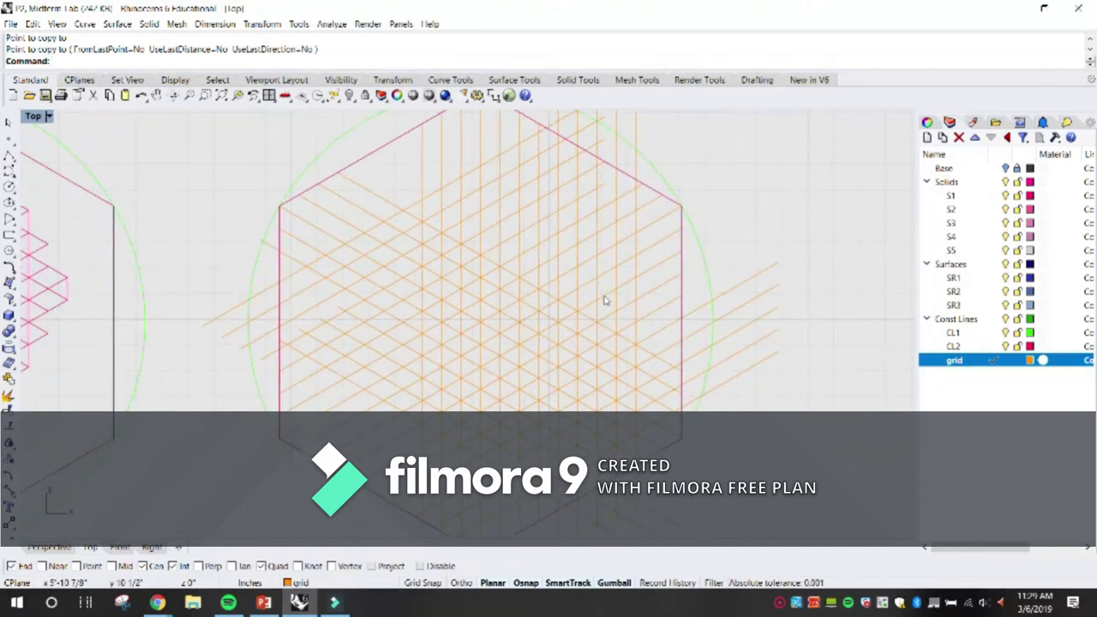
pyautogui.moveTo(605, 300); pyautogui.dragTo(596, 312, button='right')
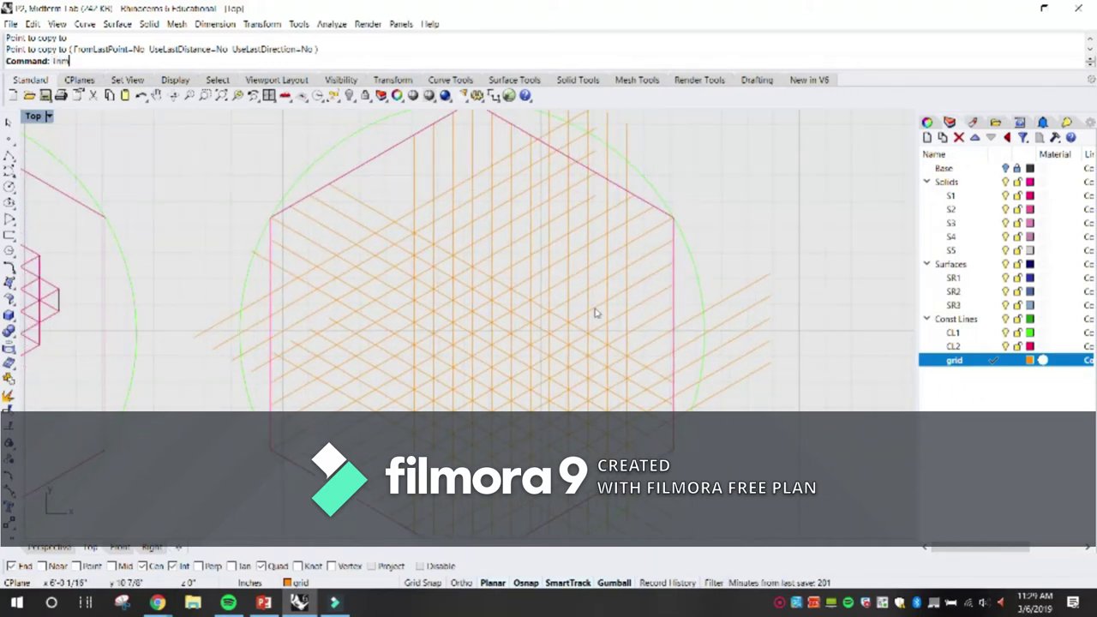
# Step: Hide layer CL1 and trim the grid lines overshooting the third hexagon's right and upper-right edges, using the hexagon outline as cutting object
pyautogui.press('Return')
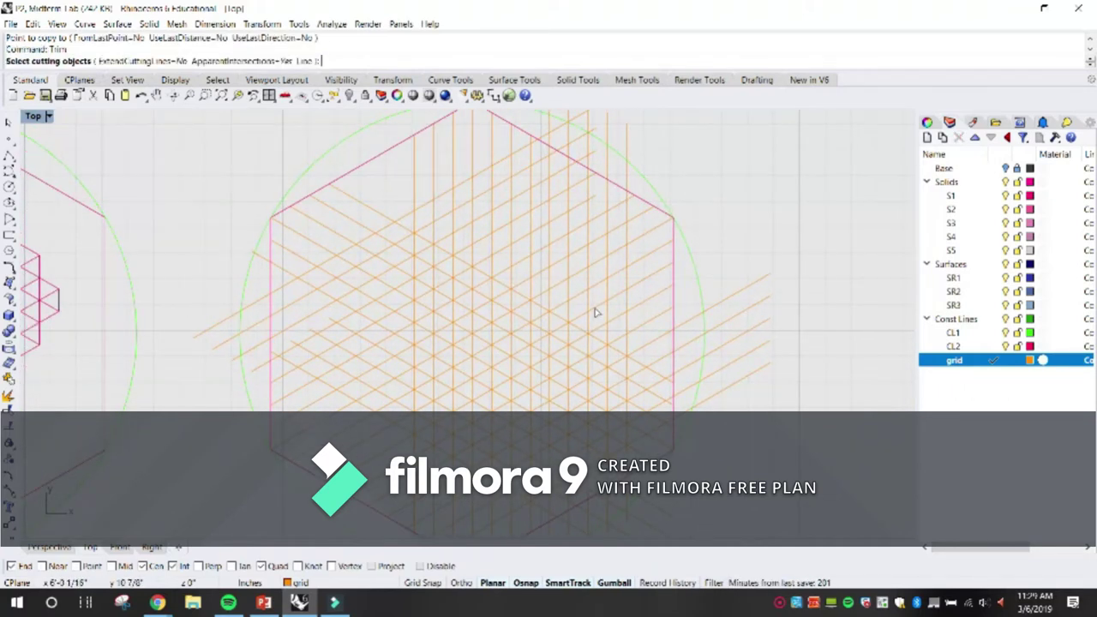
pyautogui.click(1008, 334)
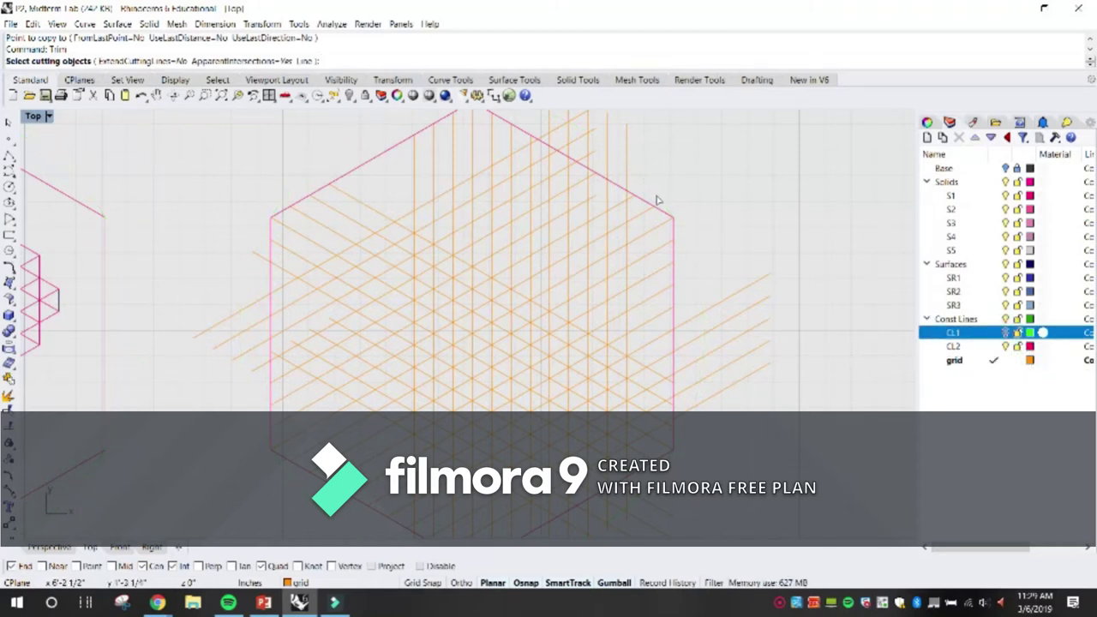
pyautogui.click(390, 149)
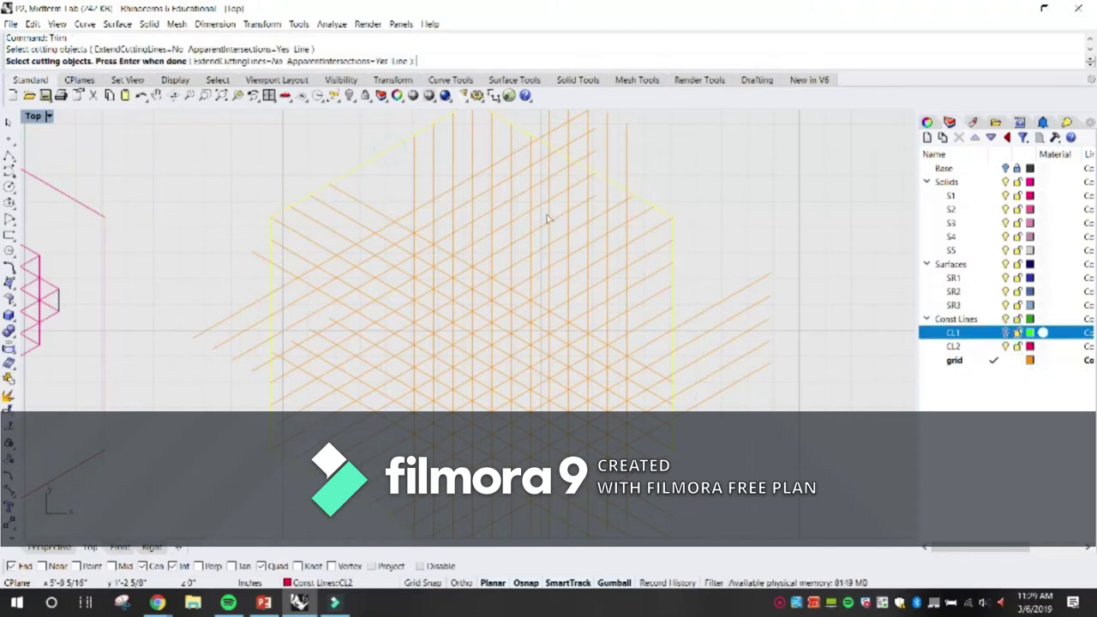
pyautogui.press('Return')
pyautogui.scroll(-4, 526, 213)
pyautogui.moveTo(708, 387); pyautogui.dragTo(637, 247)
pyautogui.scroll(6, 610, 184)
pyautogui.moveTo(604, 178); pyautogui.dragTo(512, 120)
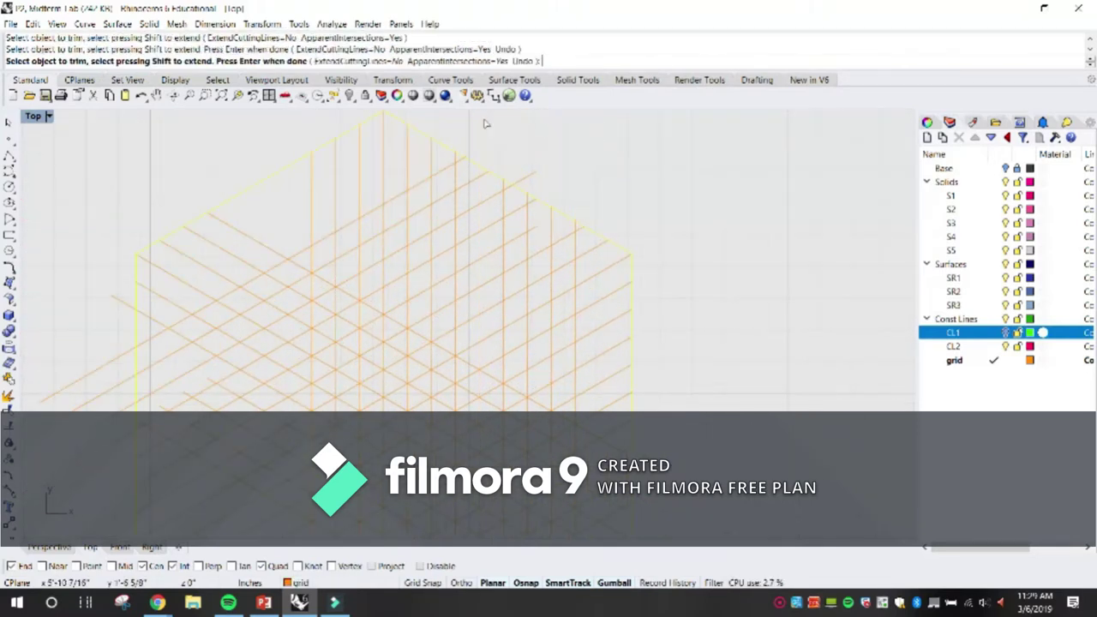
# Step: Trim the vertical grid line ends that project below the hexagon's lower-right and lower-left edges
pyautogui.scroll(-3, 539, 176)
pyautogui.scroll(3, 590, 318)
pyautogui.moveTo(614, 448); pyautogui.dragTo(483, 341)
pyautogui.moveTo(485, 431); pyautogui.dragTo(419, 396)
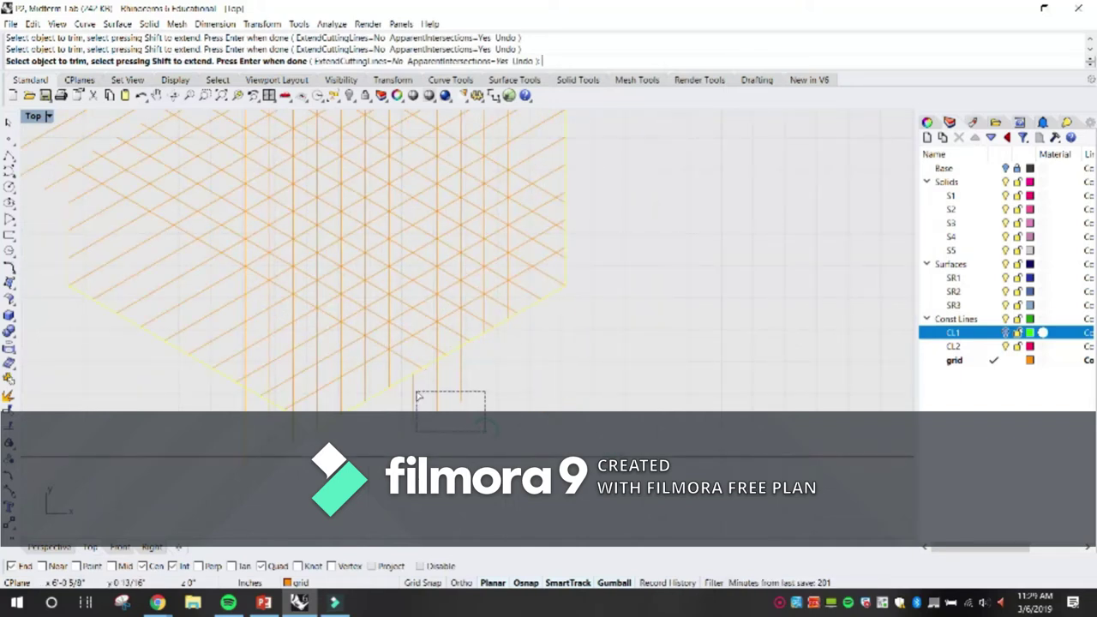
pyautogui.moveTo(418, 412); pyautogui.dragTo(508, 412, button='right')
pyautogui.moveTo(506, 406); pyautogui.dragTo(506, 407)
pyautogui.moveTo(506, 406); pyautogui.dragTo(599, 411, button='right')
pyautogui.moveTo(485, 465); pyautogui.dragTo(427, 443)
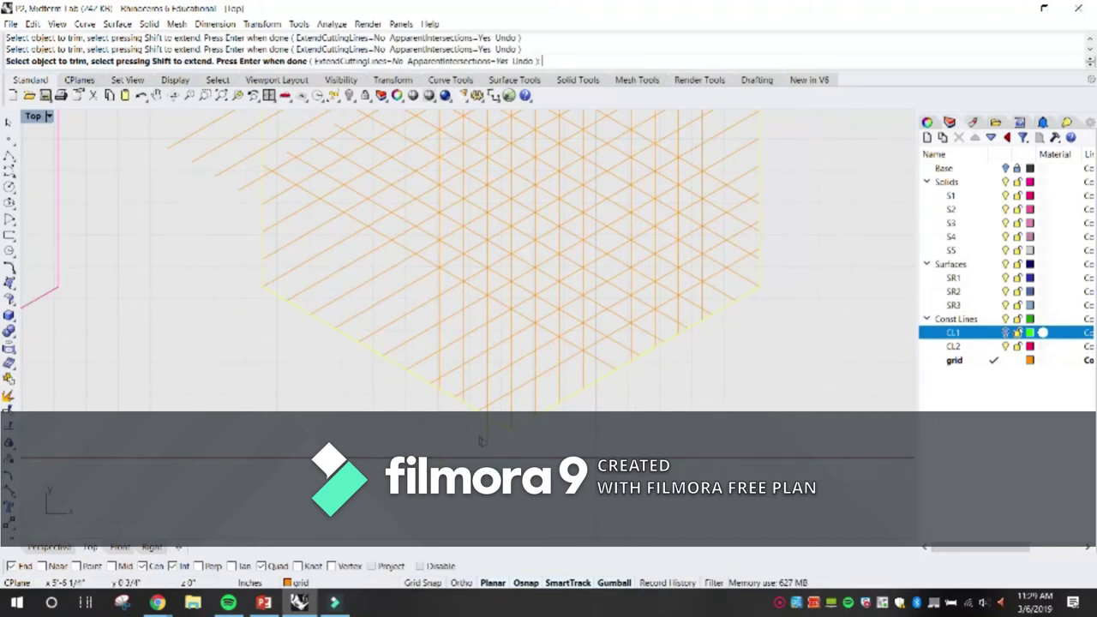
# Step: Trim the diagonal line ends sticking out past the hexagon's left edge and finish trimming
pyautogui.moveTo(273, 253); pyautogui.dragTo(341, 393, button='right')
pyautogui.moveTo(324, 377); pyautogui.dragTo(240, 159)
pyautogui.moveTo(376, 210); pyautogui.dragTo(365, 289, button='right')
pyautogui.press('Return')
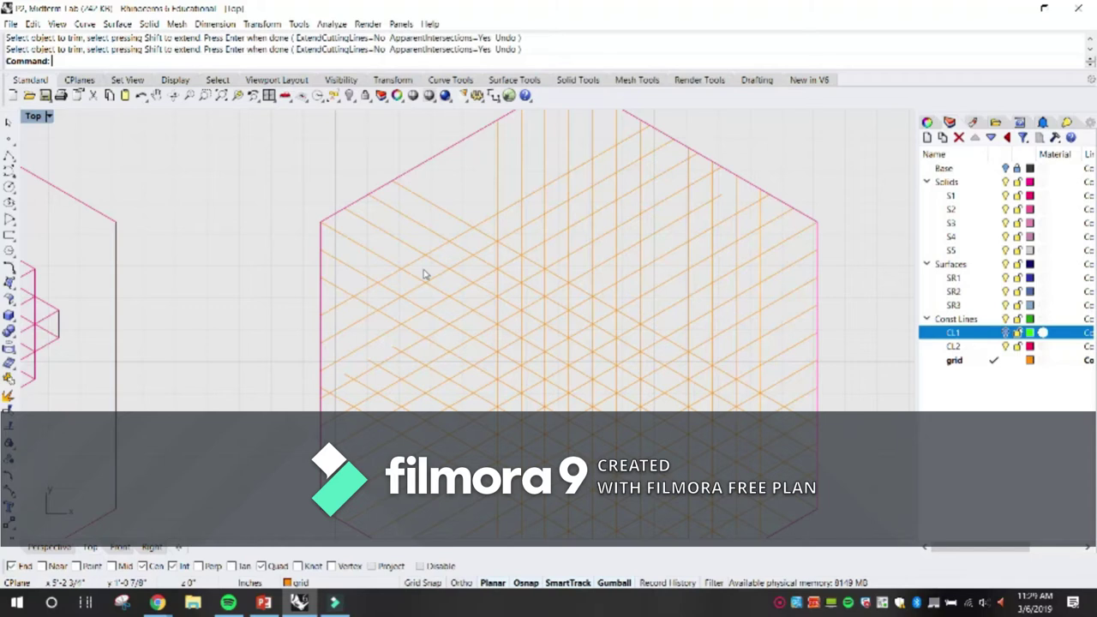
# Step: Extend the short diagonals near the left and upper-right edges to the hexagon outline
pyautogui.write('Extend')
pyautogui.press('Return')
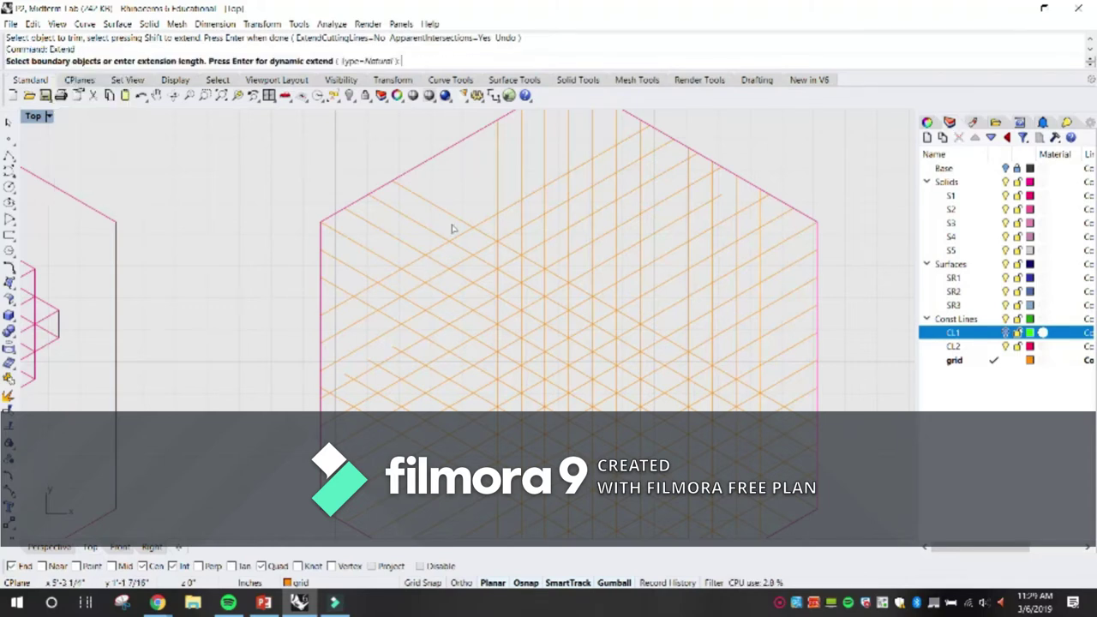
pyautogui.click(437, 152)
pyautogui.press('Return')
pyautogui.scroll(3, 380, 326)
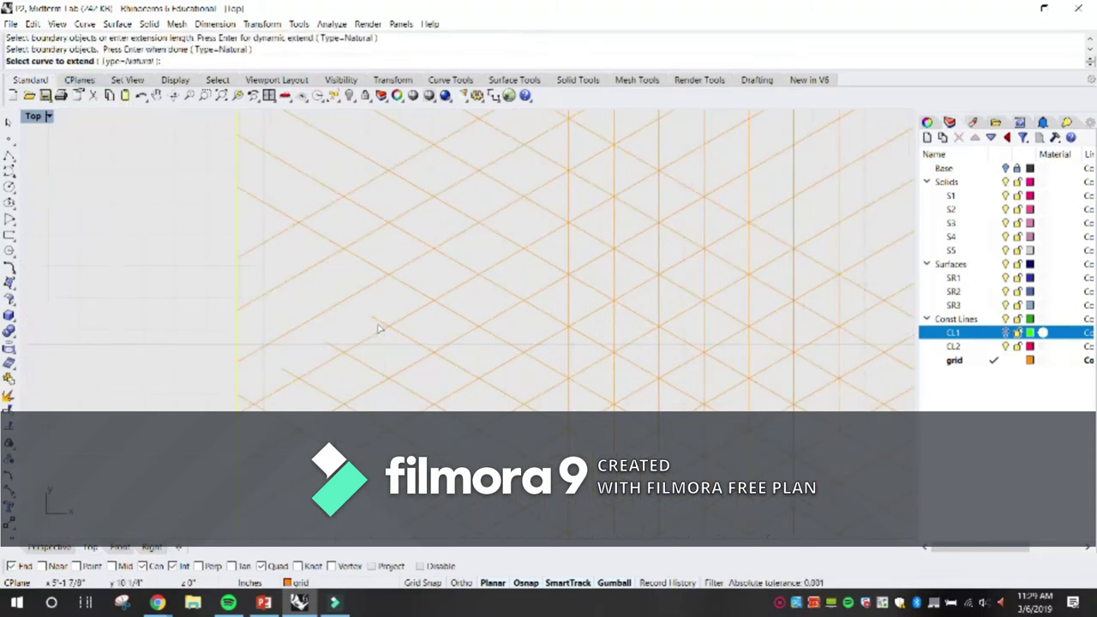
pyautogui.click(308, 357)
pyautogui.click(289, 368)
pyautogui.scroll(-3, 381, 360)
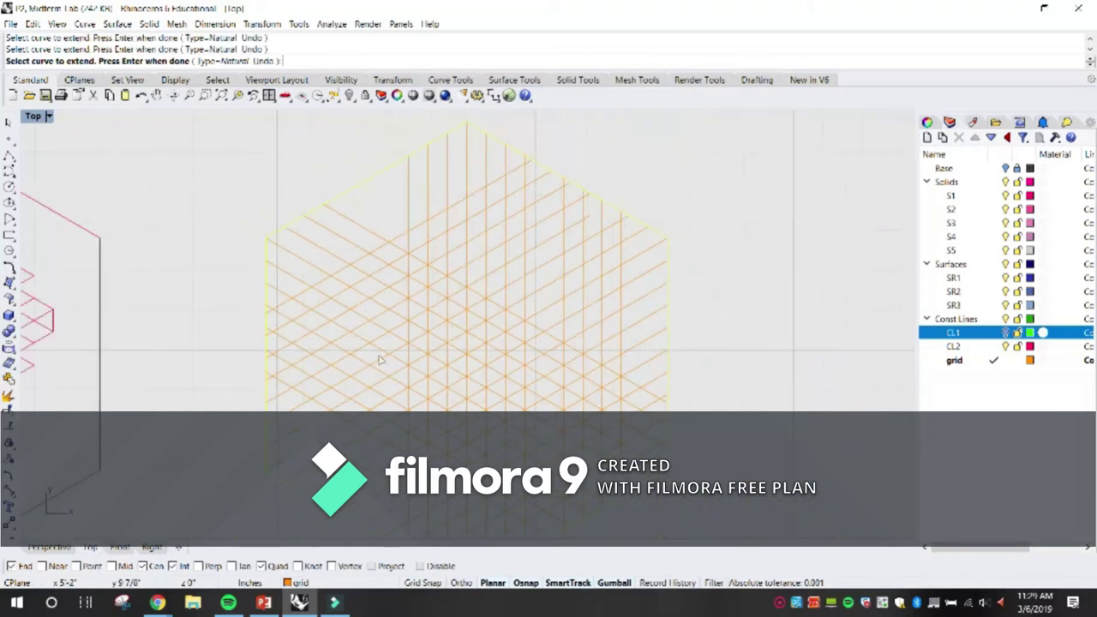
pyautogui.scroll(2, 608, 243)
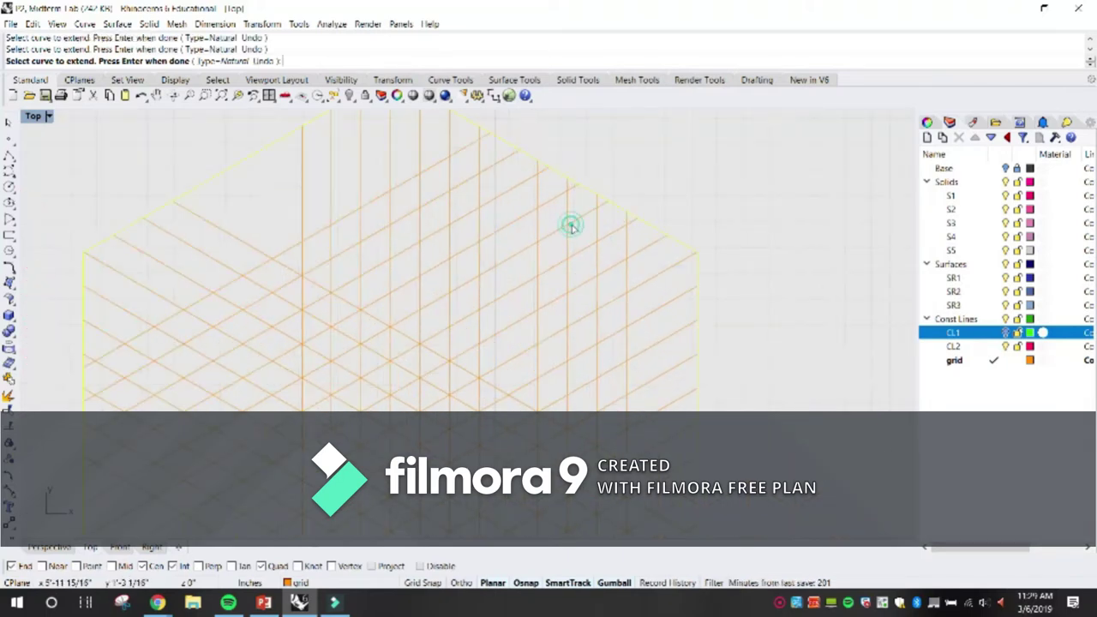
pyautogui.scroll(-3, 553, 403)
pyautogui.scroll(3, 507, 403)
pyautogui.press('Return')
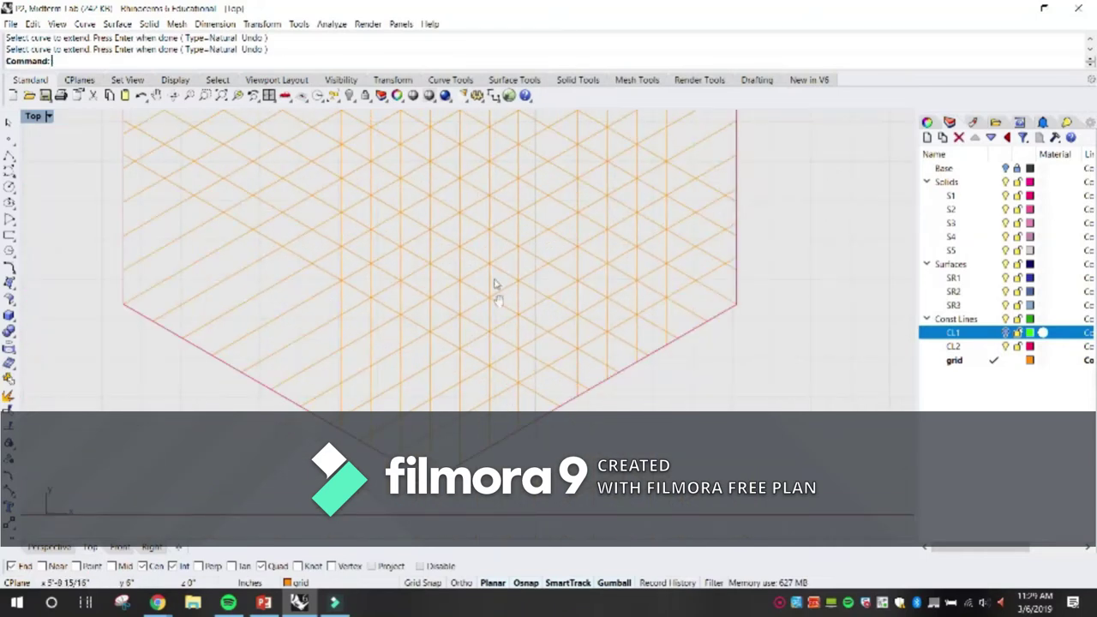
# Step: Copy a vertical grid line between neighbouring grid intersections to fill the gap in the vertical lines
pyautogui.moveTo(490, 289); pyautogui.dragTo(493, 412, button='right')
pyautogui.press('Return')
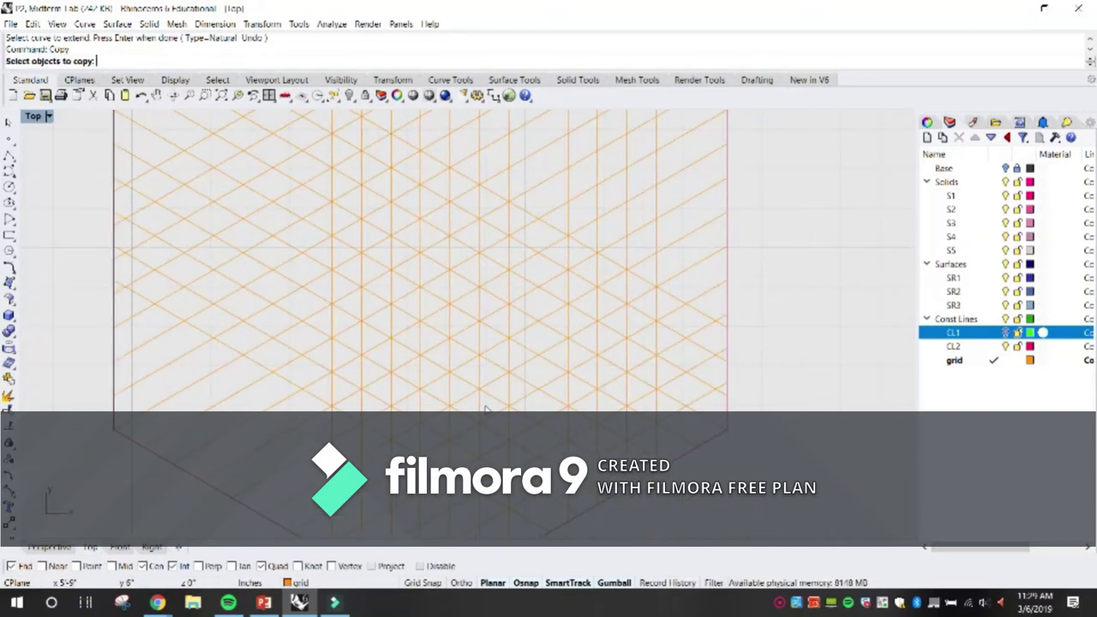
pyautogui.scroll(6, 558, 345)
pyautogui.click(570, 309)
pyautogui.press('Return')
pyautogui.click(572, 281)
pyautogui.click(524, 246)
pyautogui.scroll(-3, 542, 249)
pyautogui.press('Return')
# Step: Extend the newly copied vertical line down to the hexagon's lower-right edge
pyautogui.moveTo(544, 232); pyautogui.dragTo(547, 305, button='right')
pyautogui.scroll(8, 549, 159)
pyautogui.scroll(-14, 537, 183)
pyautogui.scroll(5, 542, 338)
pyautogui.write('ext')
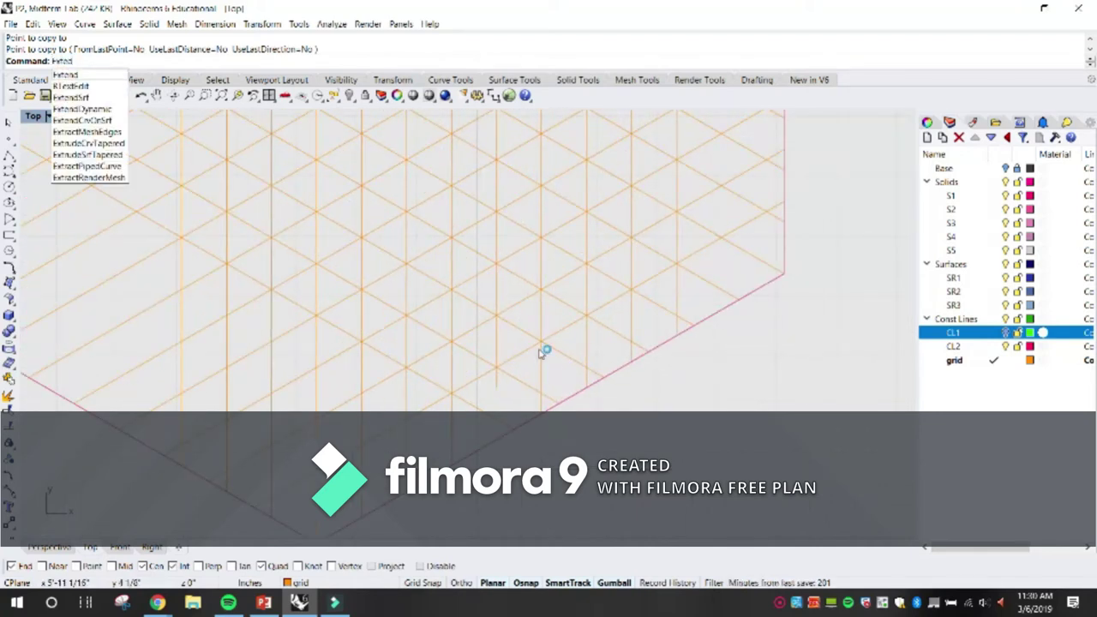
pyautogui.press('Return')
pyautogui.click(478, 451)
pyautogui.press('Return')
pyautogui.click(496, 386)
pyautogui.press('Return')
pyautogui.scroll(-9, 619, 426)
# Step: Turn off the construction plane grid display in the Top viewport by setting ShowGrid to No
pyautogui.scroll(3, 651, 360)
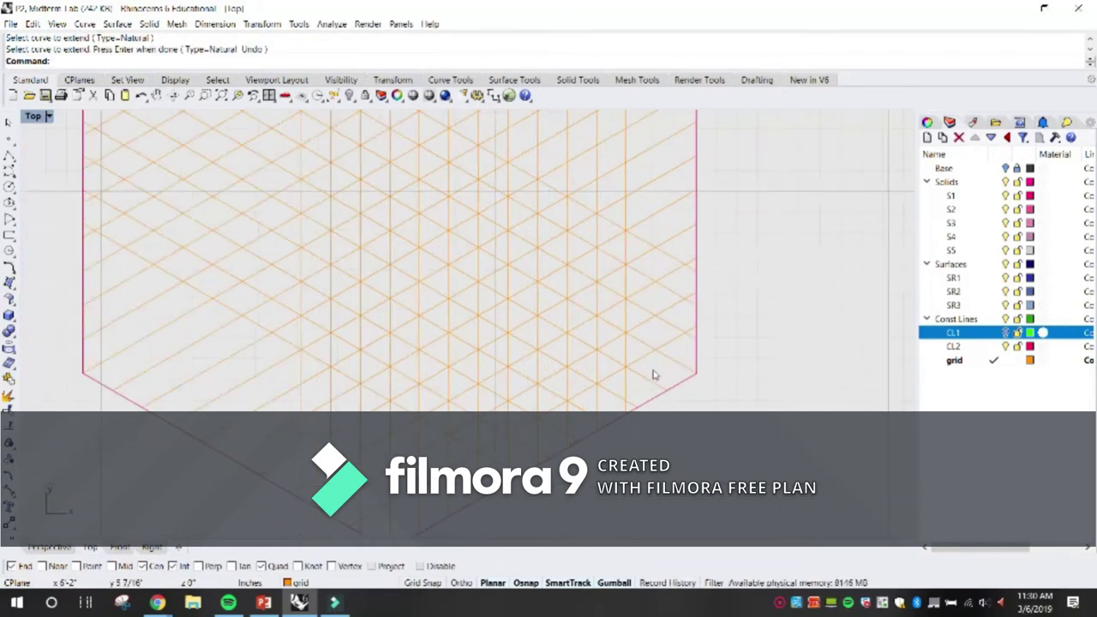
pyautogui.scroll(-3, 621, 334)
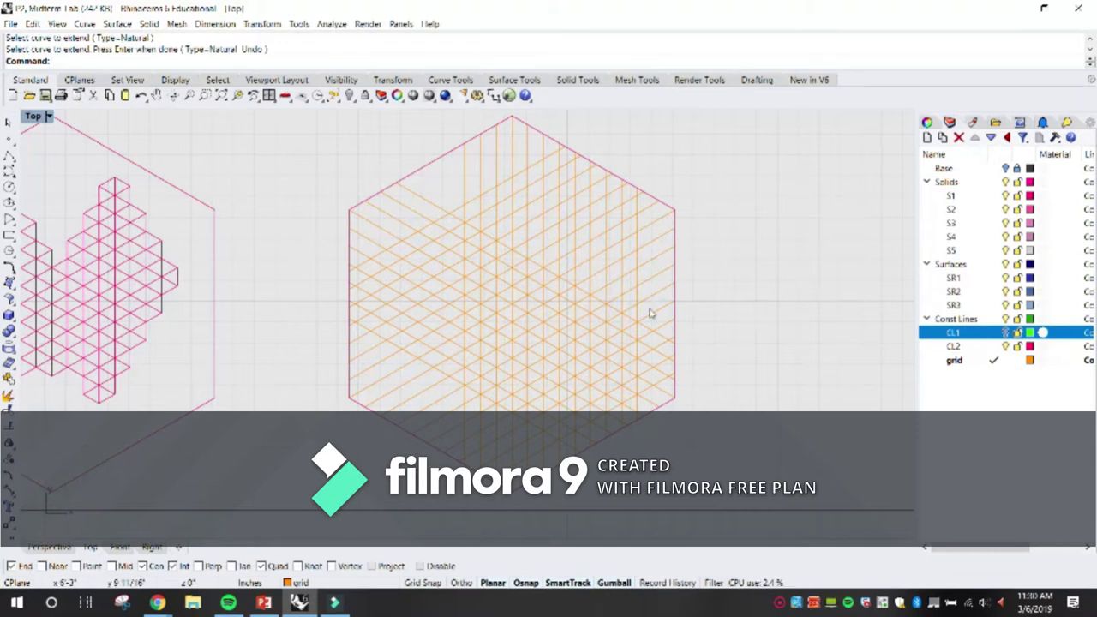
pyautogui.moveTo(578, 289); pyautogui.dragTo(586, 334, button='right')
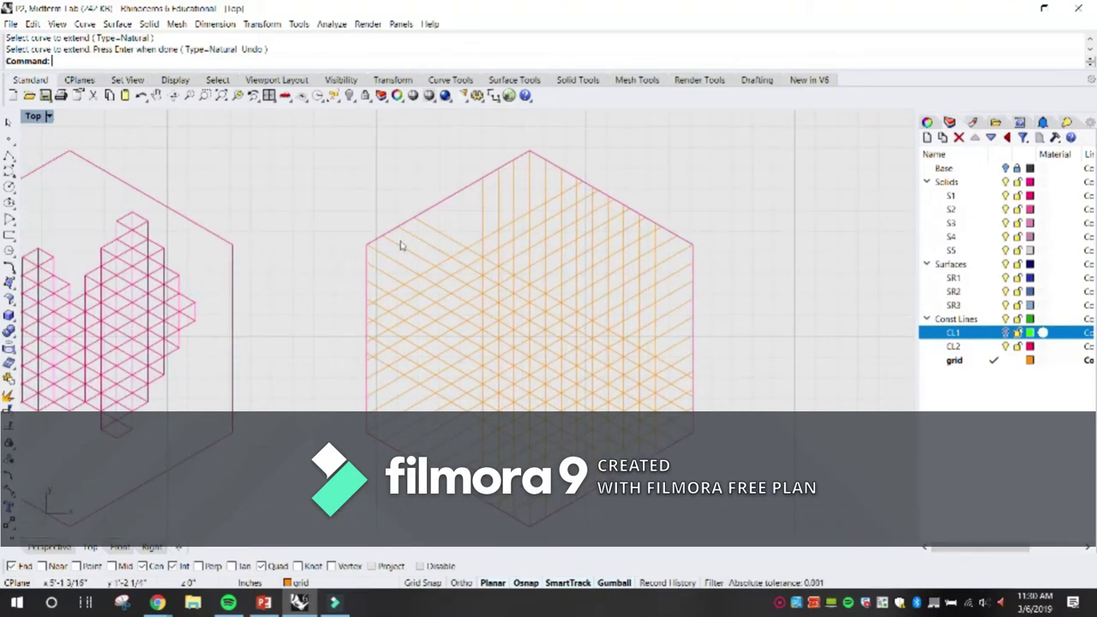
pyautogui.scroll(2, 507, 197)
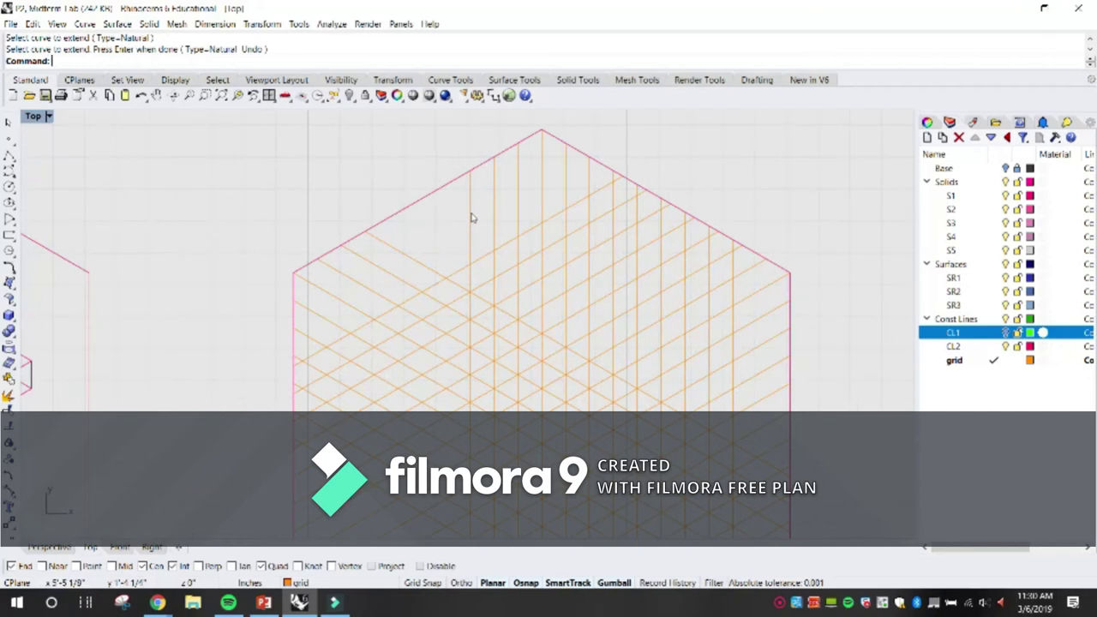
pyautogui.scroll(-2, 696, 311)
pyautogui.scroll(-3, 696, 311)
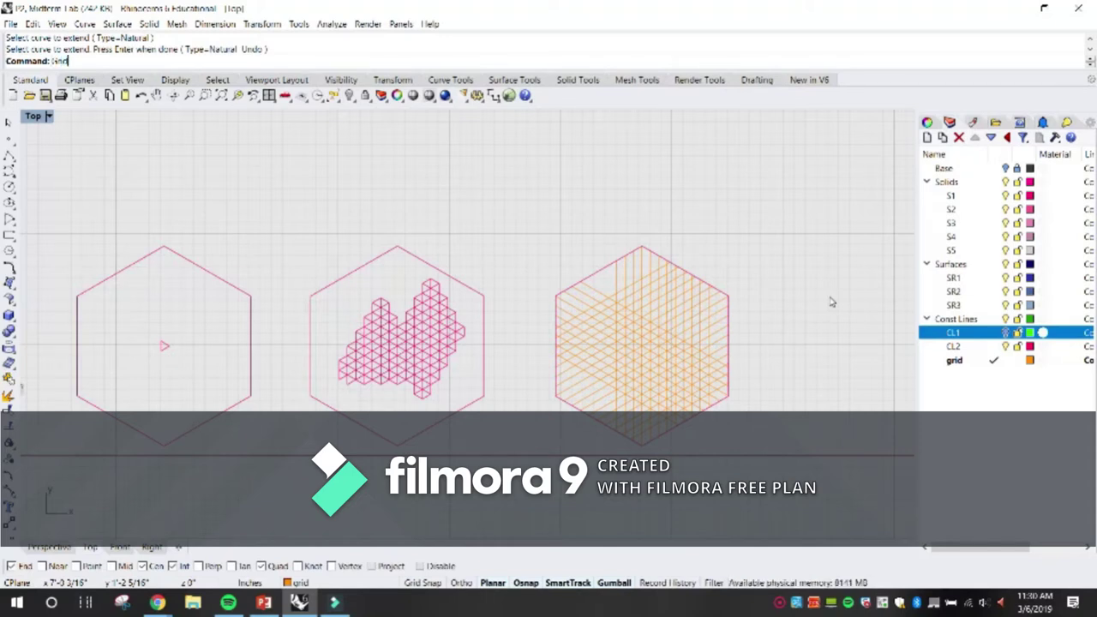
pyautogui.press('Return')
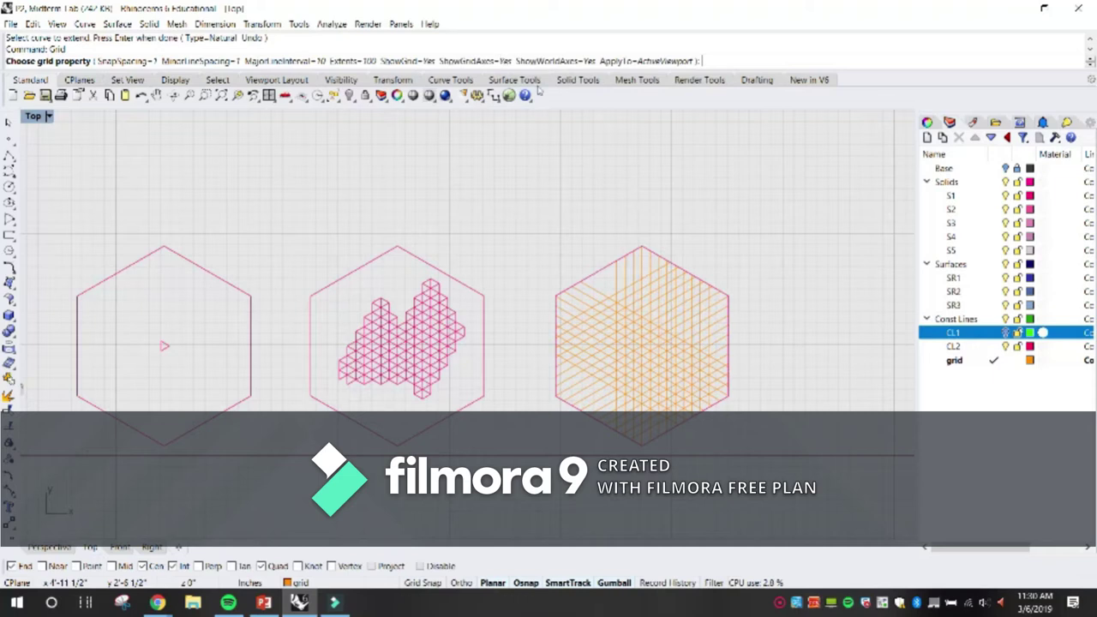
pyautogui.click(418, 63)
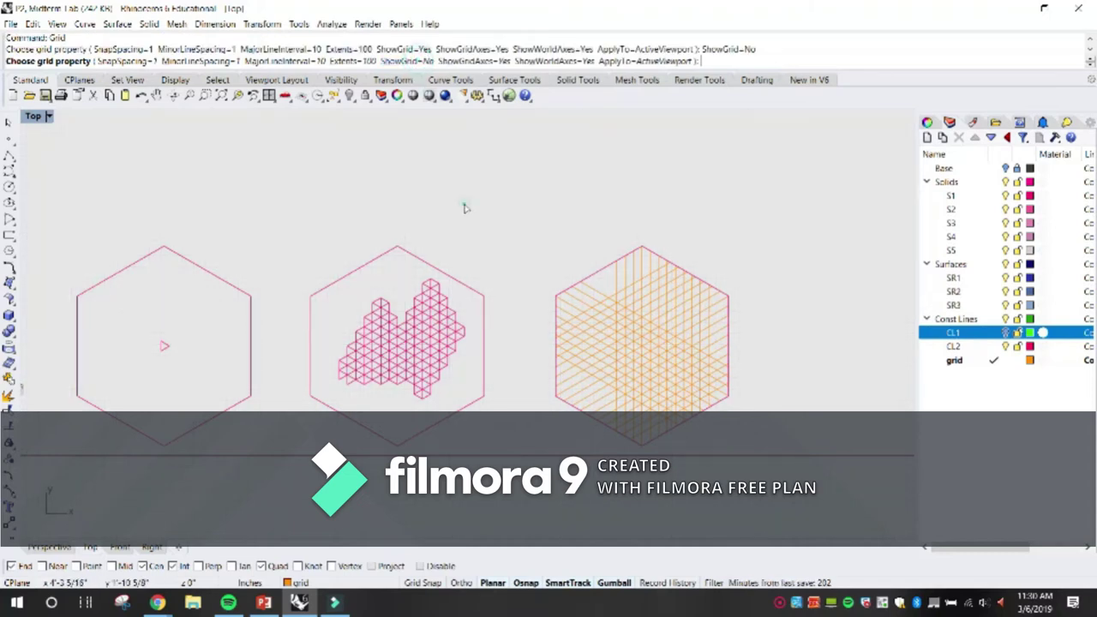
# Step: Save the model under its existing file name
pyautogui.scroll(2, 527, 306)
pyautogui.moveTo(598, 337); pyautogui.dragTo(483, 354, button='right')
pyautogui.scroll(-4, 484, 354)
pyautogui.scroll(2, 343, 395)
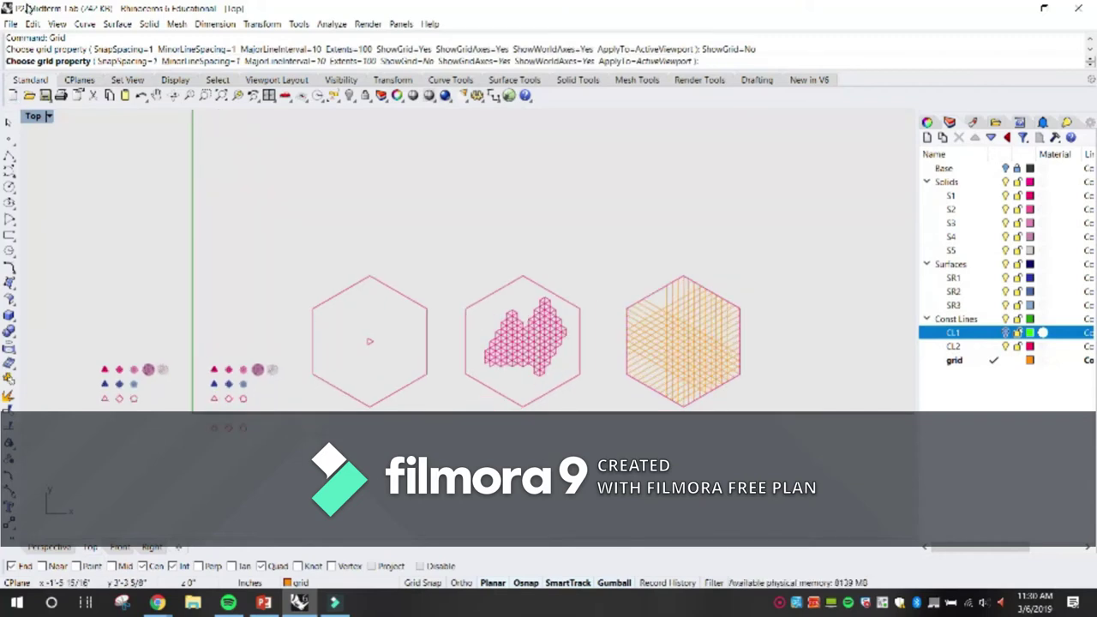
pyautogui.click(12, 24)
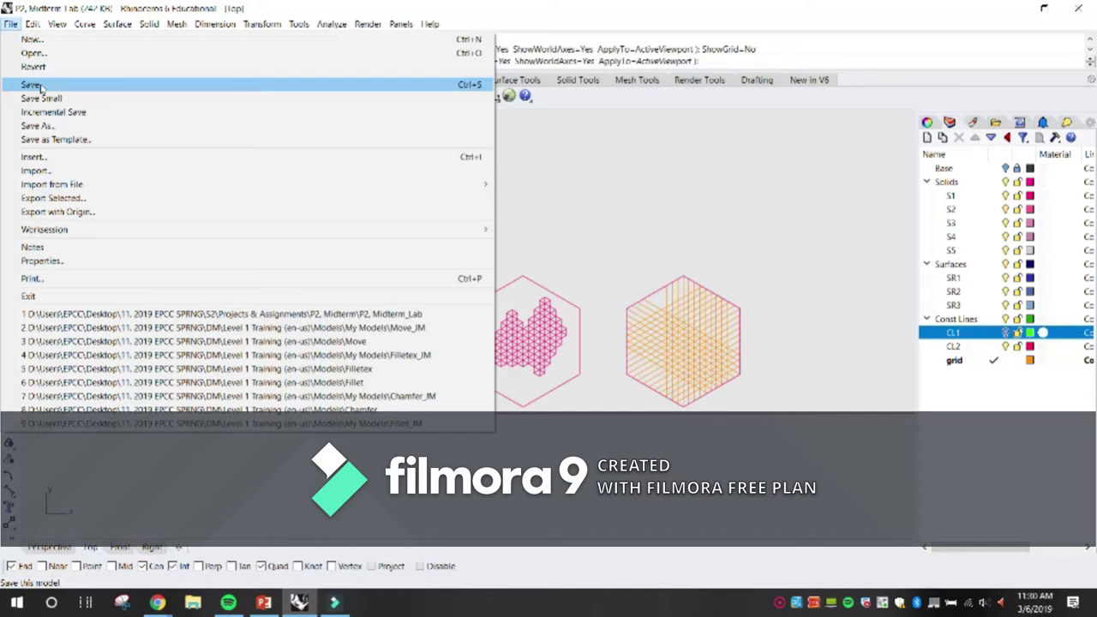
pyautogui.click(34, 85)
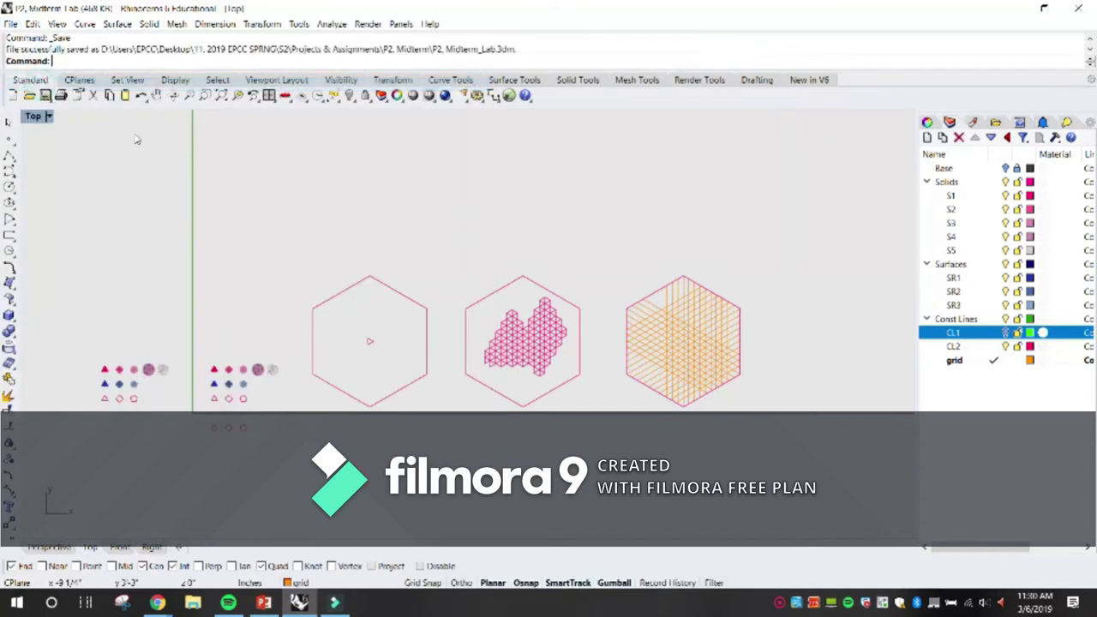
pyautogui.click(12, 24)
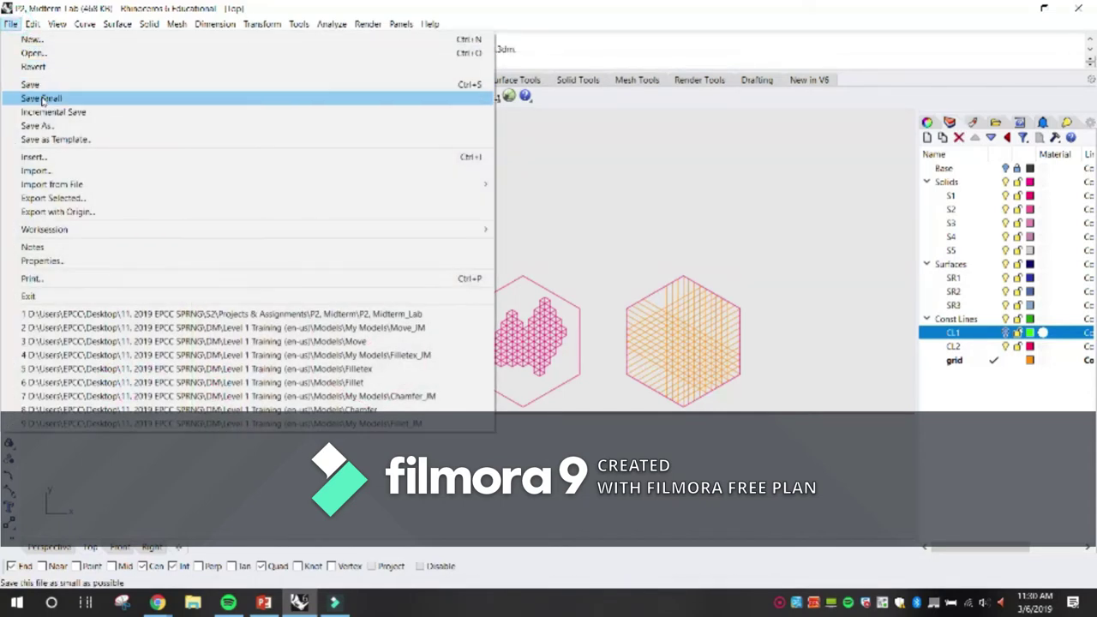
pyautogui.click(54, 127)
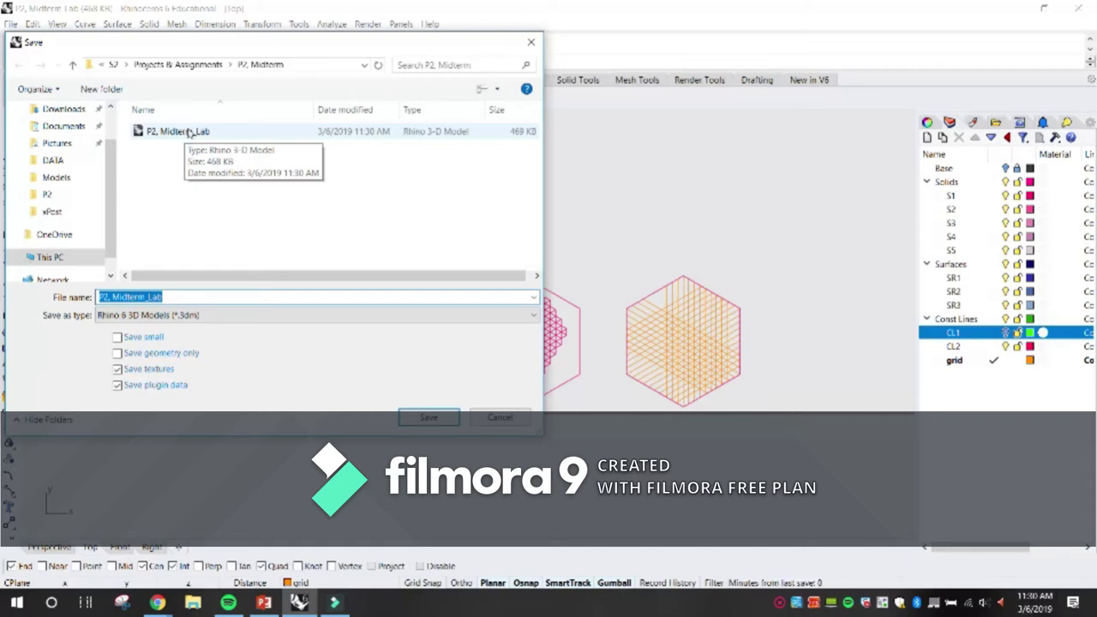
pyautogui.press('Return')
# Step: Switch from the Top view to a maximized Perspective view showing the shapes and all three hexagons
pyautogui.moveTo(529, 216); pyautogui.dragTo(480, 198, button='right')
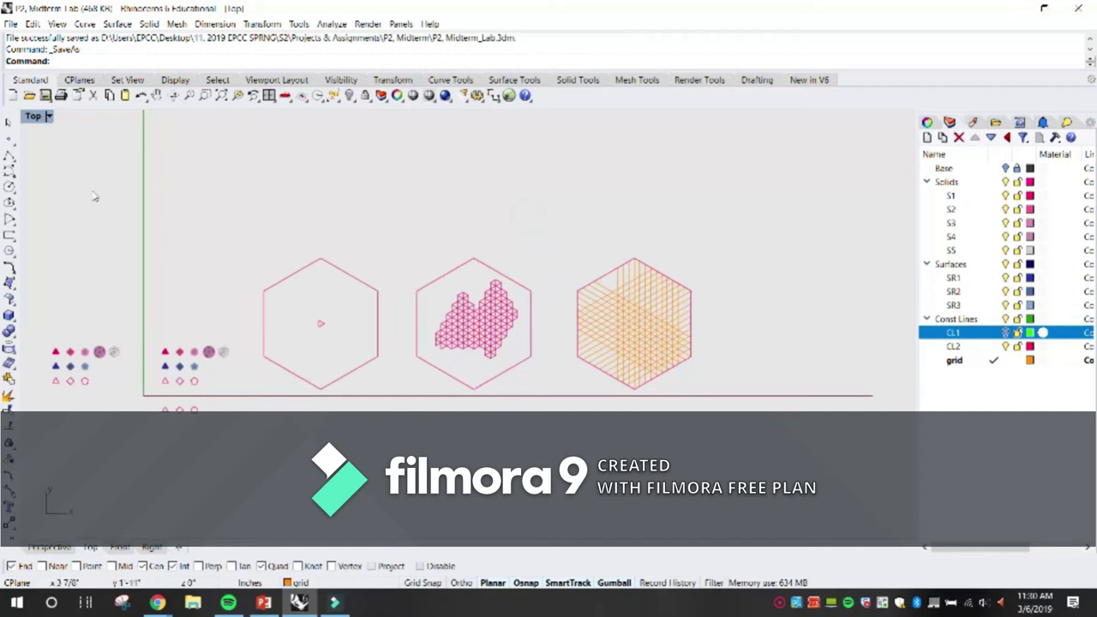
pyautogui.doubleClick(35, 116)
pyautogui.doubleClick(487, 120)
pyautogui.scroll(-8, 456, 262)
pyautogui.moveTo(455, 263); pyautogui.dragTo(583, 266, button='right')
pyautogui.scroll(-7, 583, 266)
pyautogui.scroll(5, 832, 260)
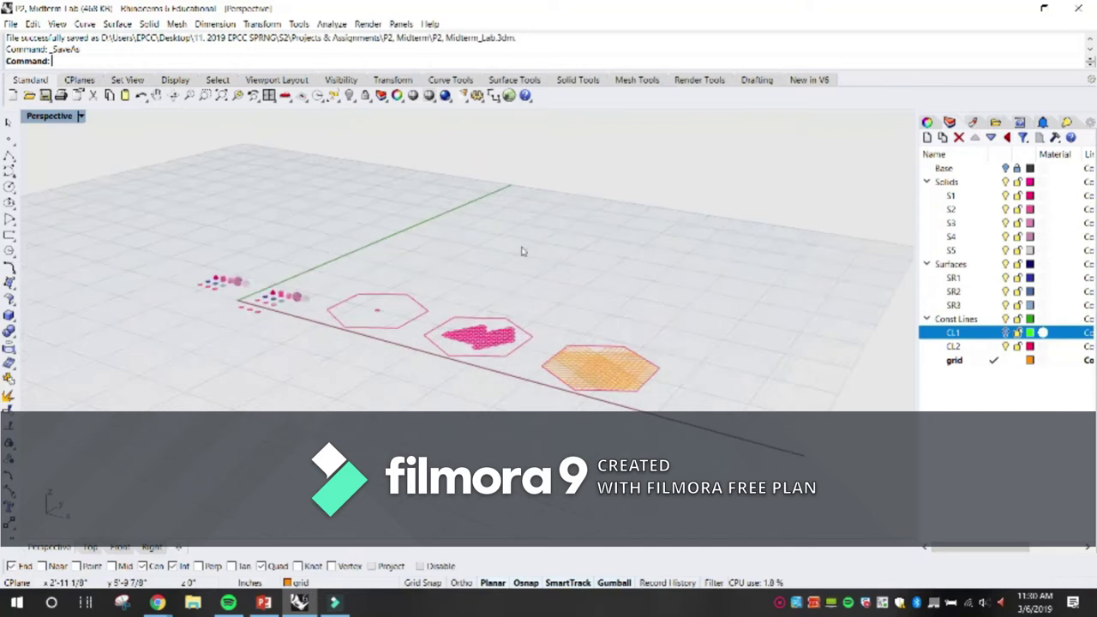
# Step: Turn on layers CL1 and Base to display the circles and the hexagonal bases
pyautogui.click(1006, 333)
pyautogui.click(1006, 168)
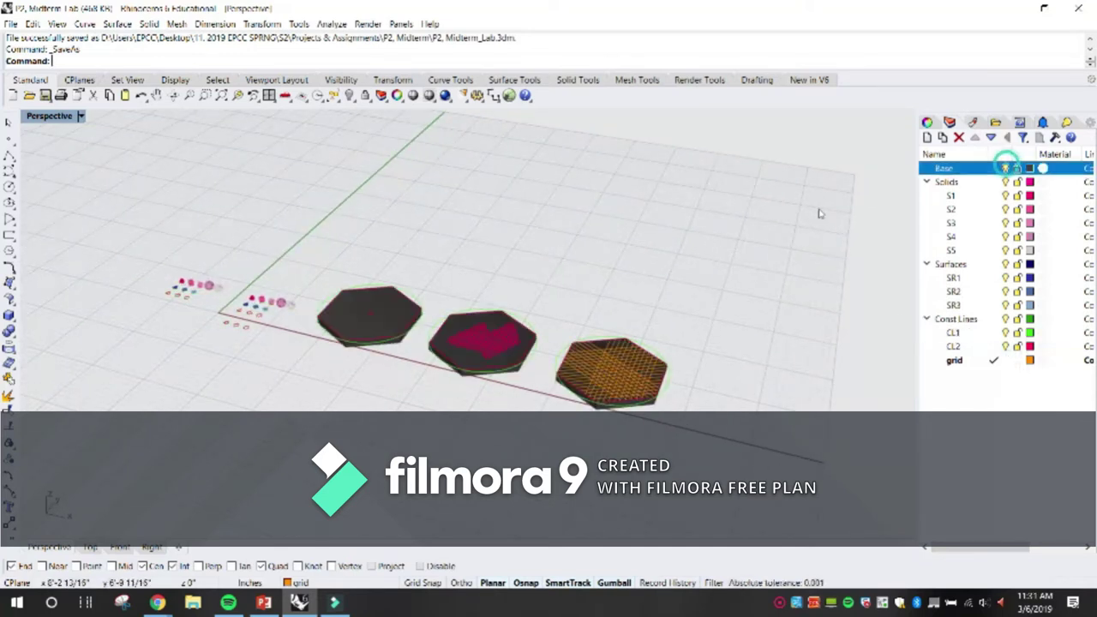
pyautogui.scroll(4, 415, 366)
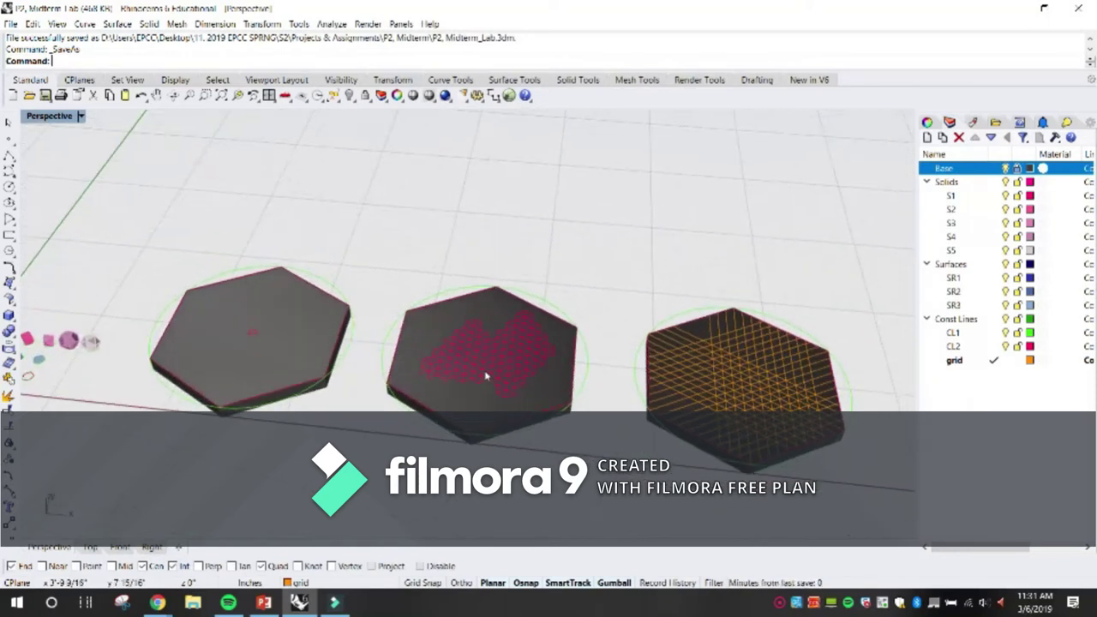
pyautogui.scroll(2, 483, 375)
pyautogui.scroll(-8, 448, 348)
# Step: Copy the dark blue SR1 triangle from the row of shapes by its corner onto the triangular grid of the second hexagon
pyautogui.scroll(4, 378, 343)
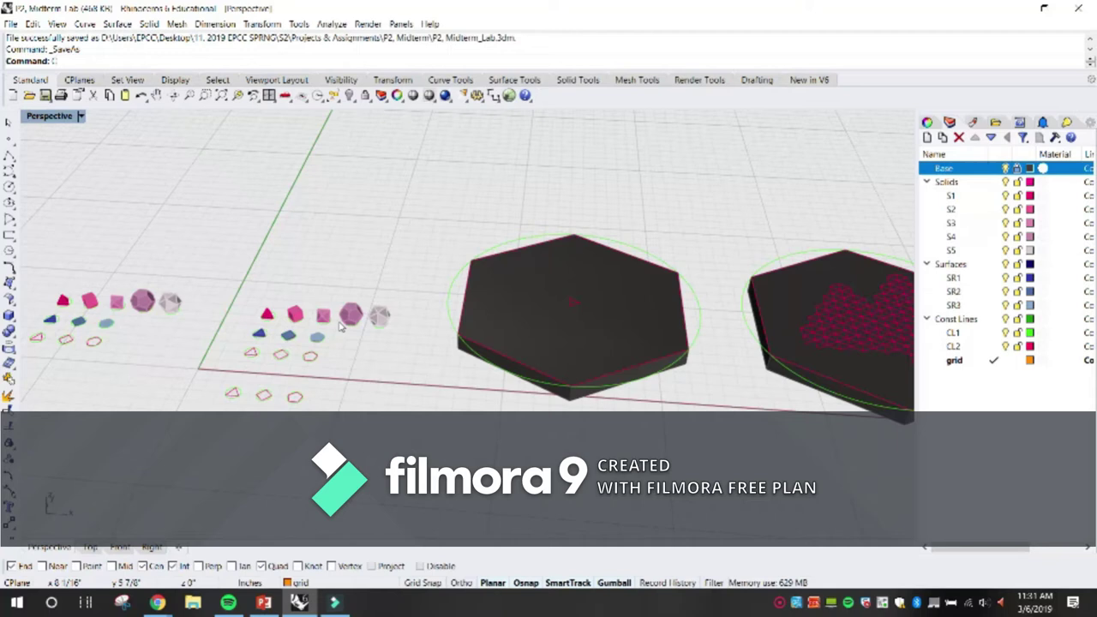
pyautogui.press('Return')
pyautogui.scroll(5, 184, 381)
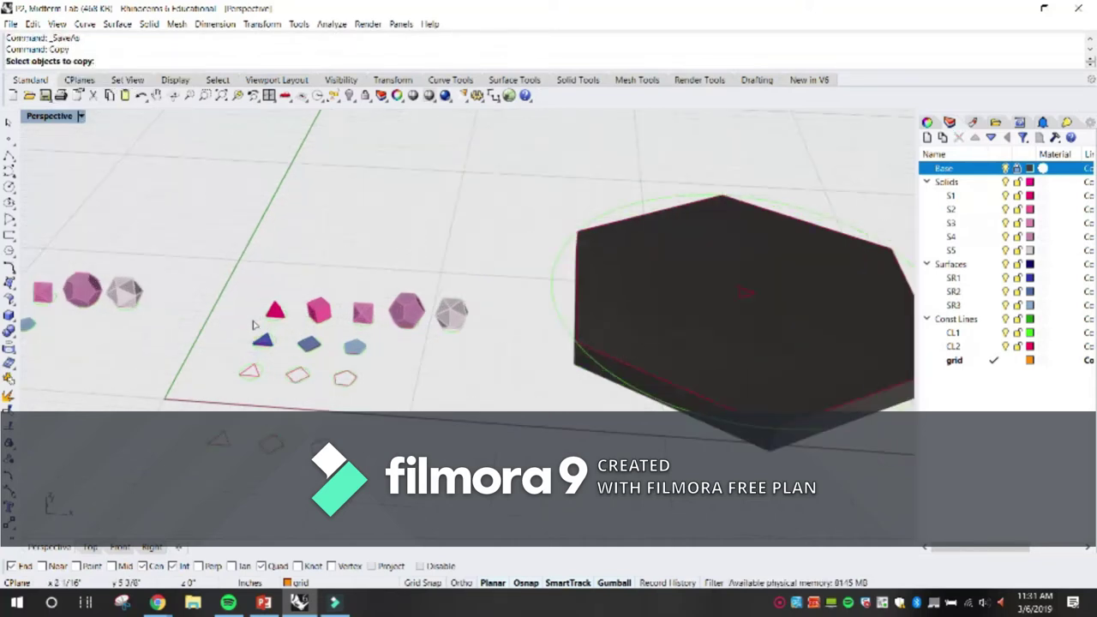
pyautogui.click(283, 373)
pyautogui.scroll(-5, 283, 373)
pyautogui.scroll(8, 324, 400)
pyautogui.press('Return')
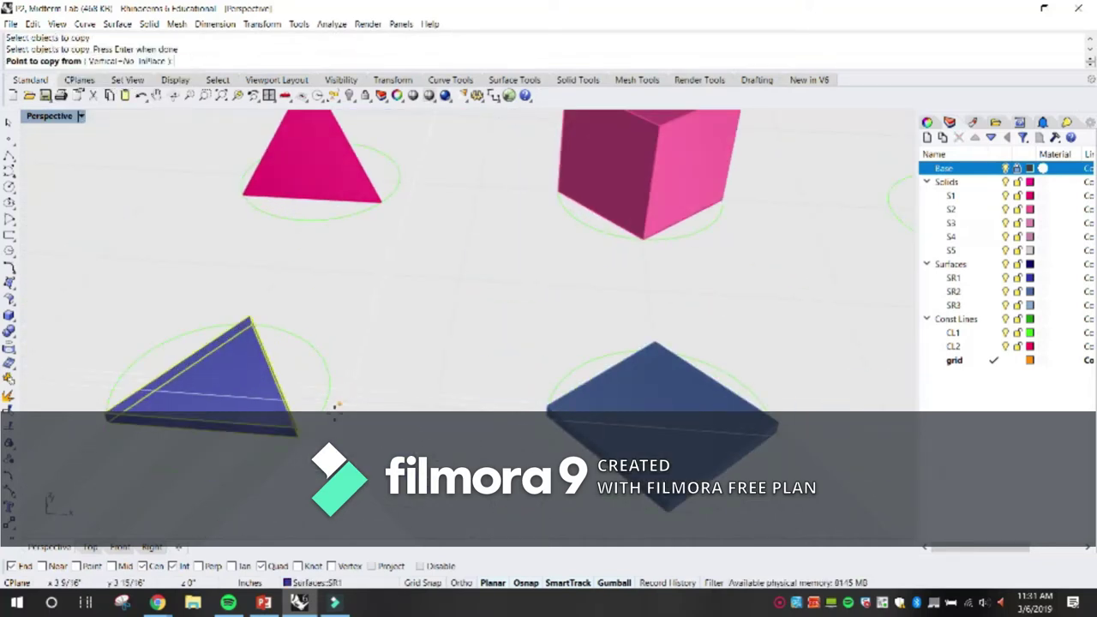
pyautogui.click(163, 375)
pyautogui.scroll(-5, 163, 375)
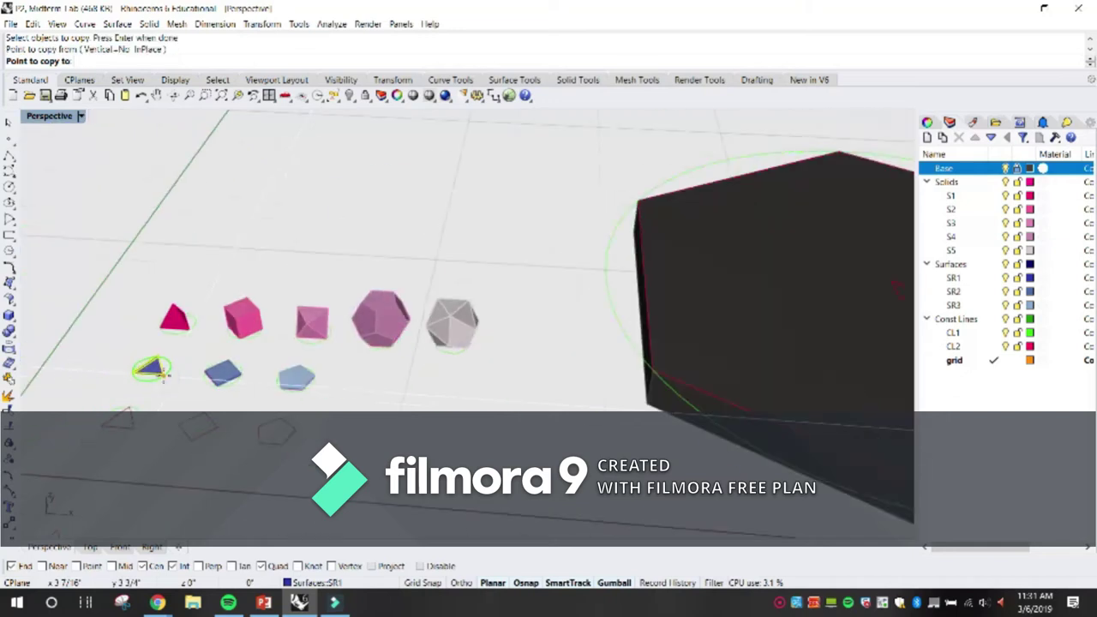
pyautogui.scroll(8, 686, 335)
pyautogui.scroll(8, 696, 318)
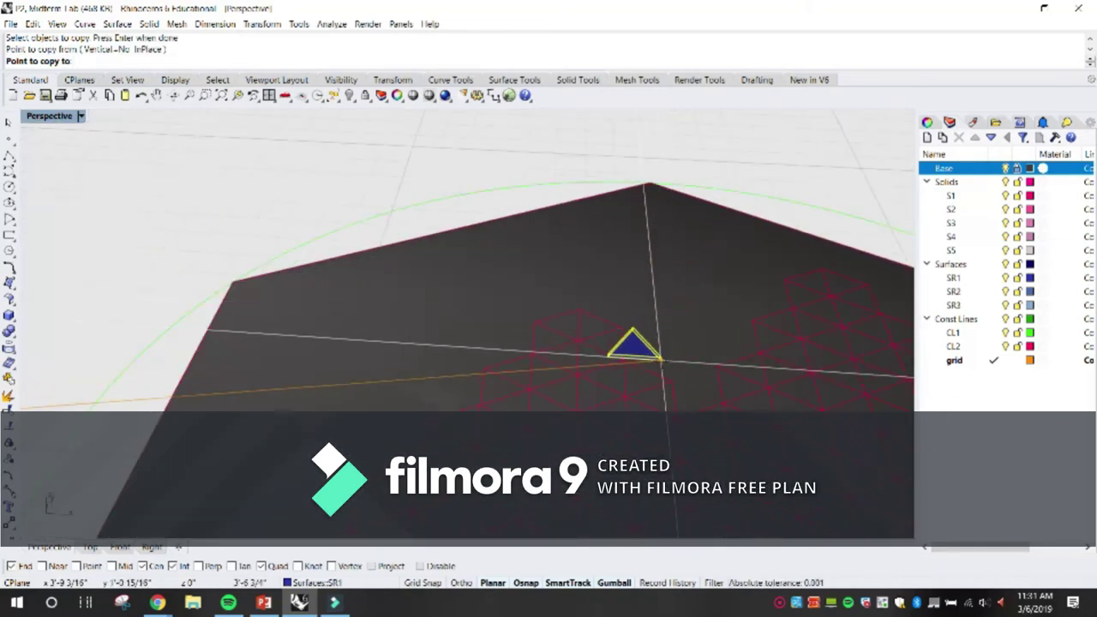
pyautogui.click(638, 402)
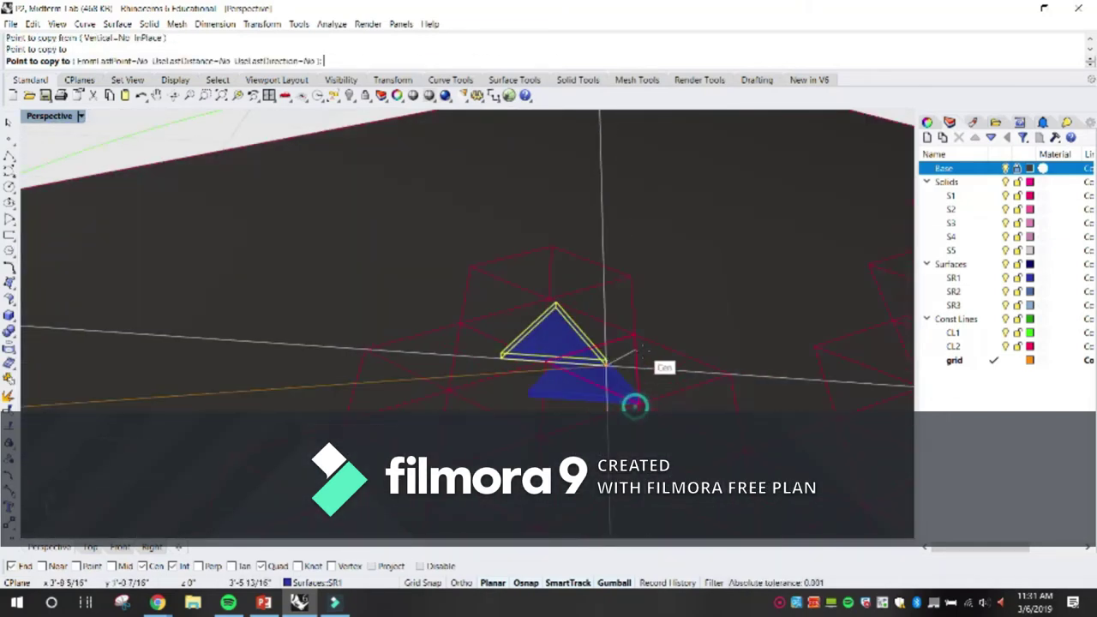
pyautogui.press('Return')
# Step: Rotate a copy of the placed triangle about its corner to align with a grid cell, and delete the unrotated triangle
pyautogui.scroll(2, 641, 365)
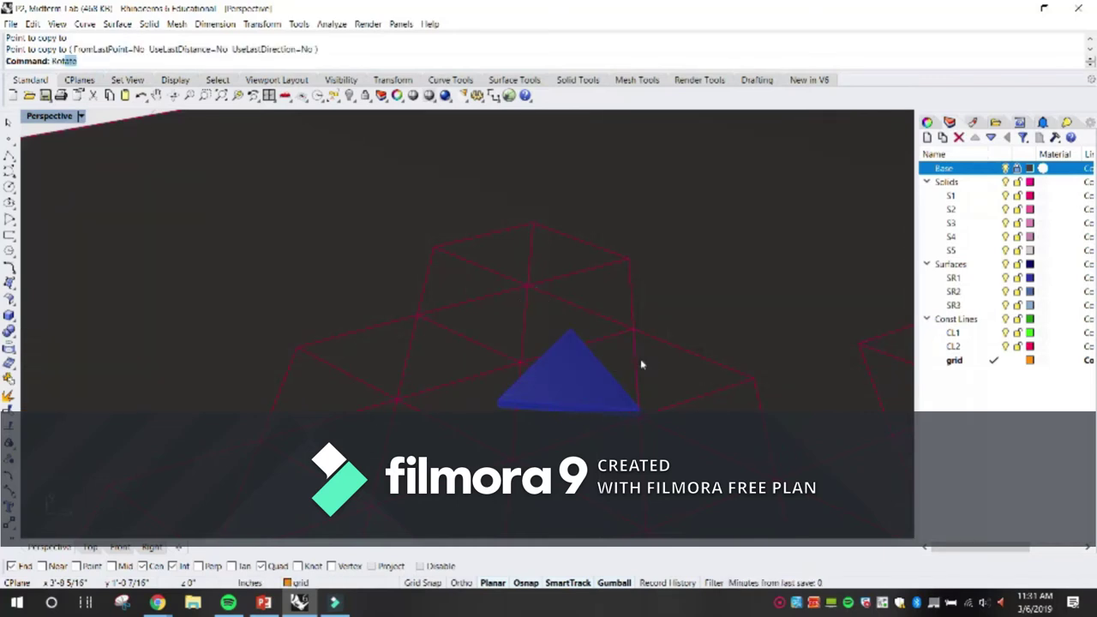
pyautogui.press('Return')
pyautogui.click(605, 376)
pyautogui.press('Return')
pyautogui.click(639, 410)
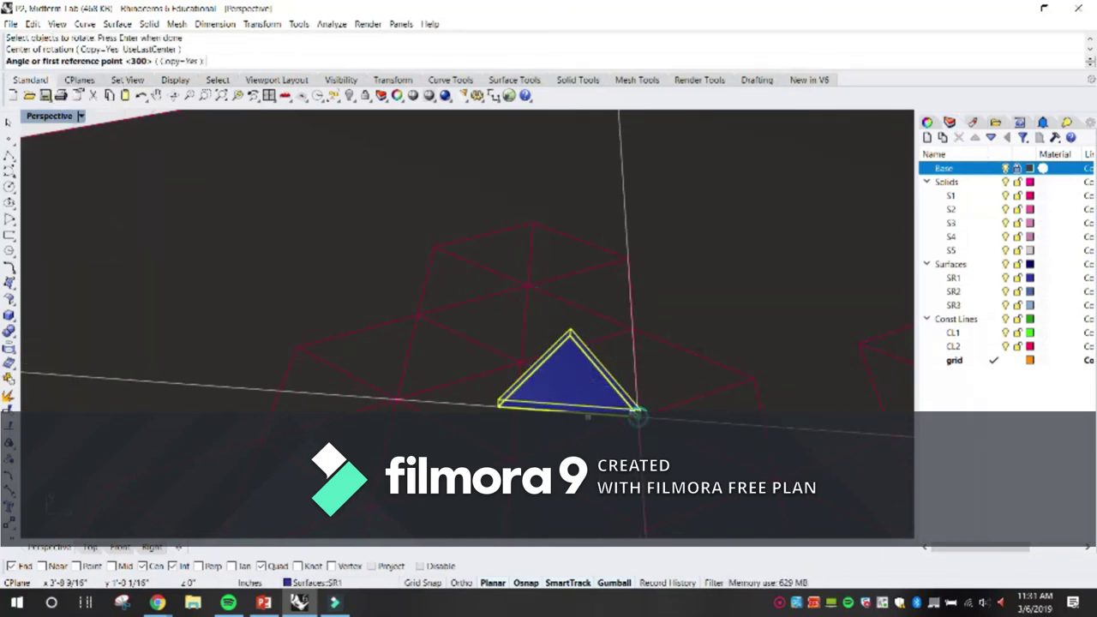
pyautogui.click(494, 408)
pyautogui.click(535, 383)
pyautogui.click(549, 353)
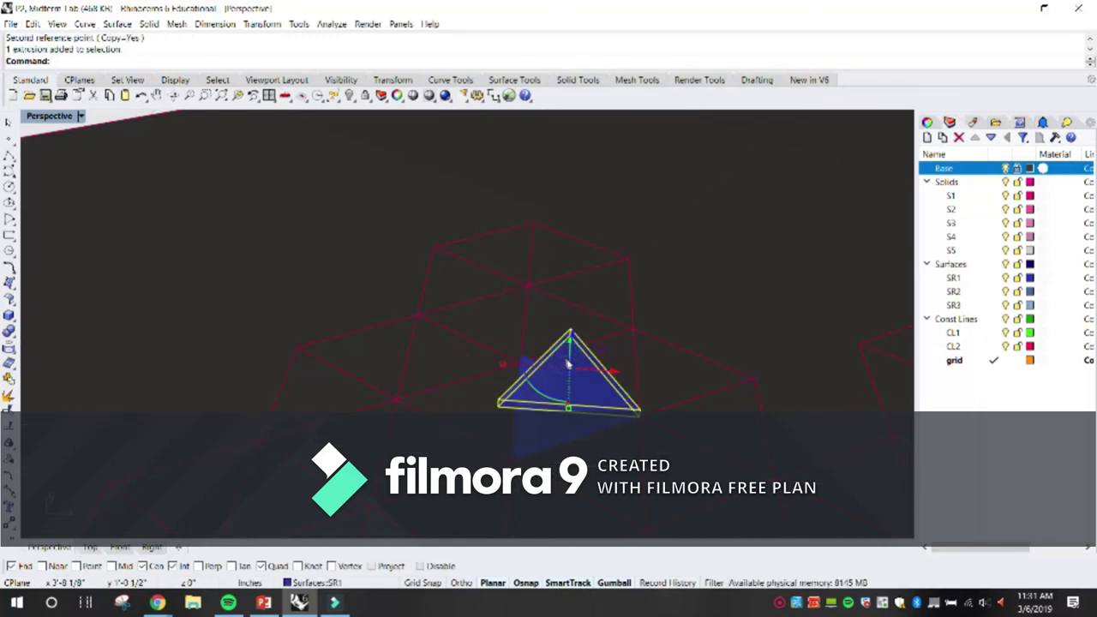
pyautogui.press('Delete')
# Step: Copy the aligned triangle from its corner point to two other cells of the second hexagon's grid
pyautogui.press('Return')
pyautogui.click(564, 387)
pyautogui.press('Return')
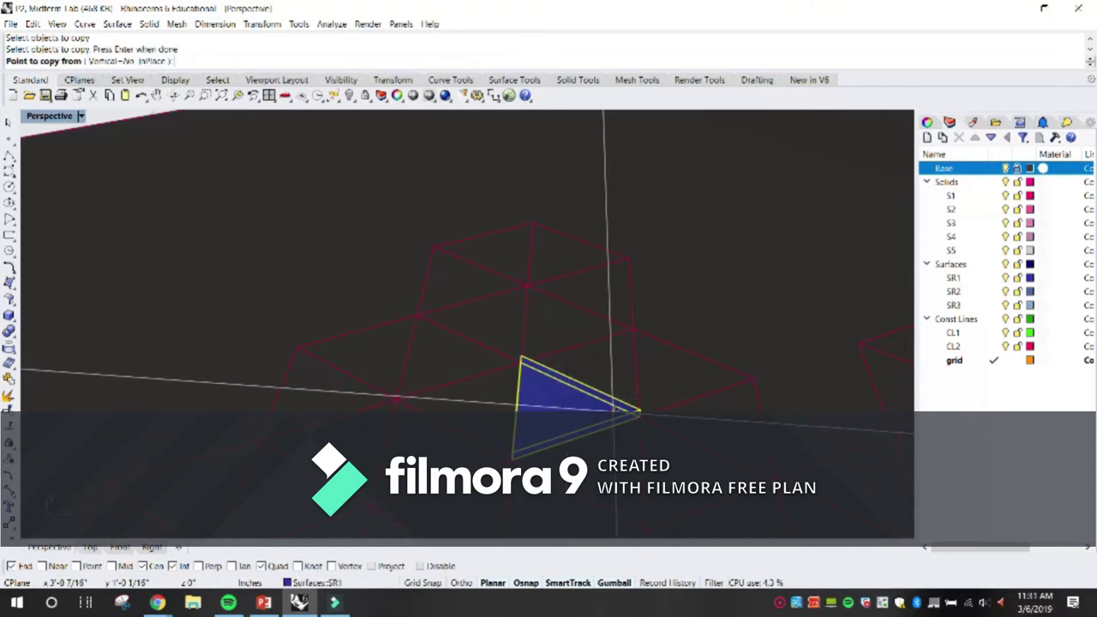
pyautogui.click(641, 411)
pyautogui.scroll(-2, 639, 411)
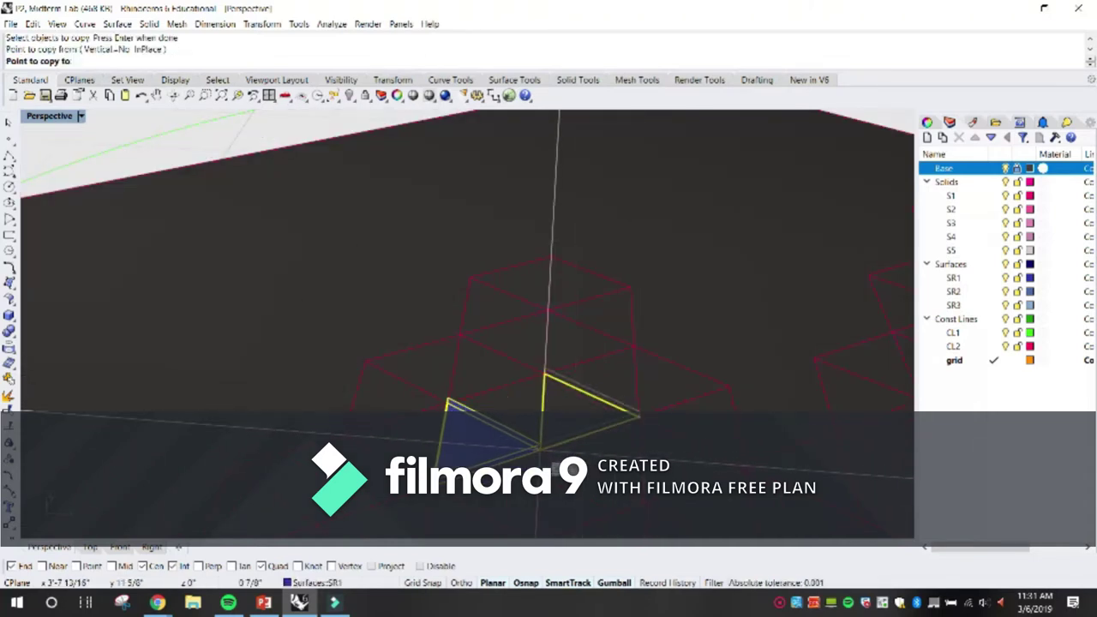
pyautogui.click(540, 443)
pyautogui.scroll(-8, 531, 422)
pyautogui.scroll(5, 515, 424)
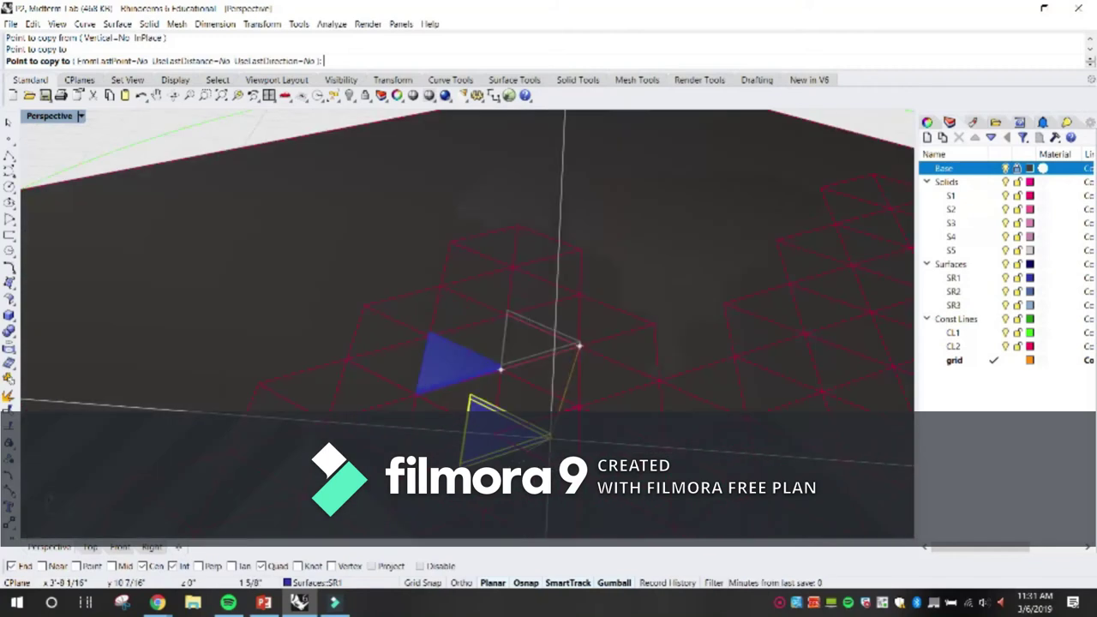
pyautogui.click(578, 345)
pyautogui.press('Return')
pyautogui.scroll(5, 500, 369)
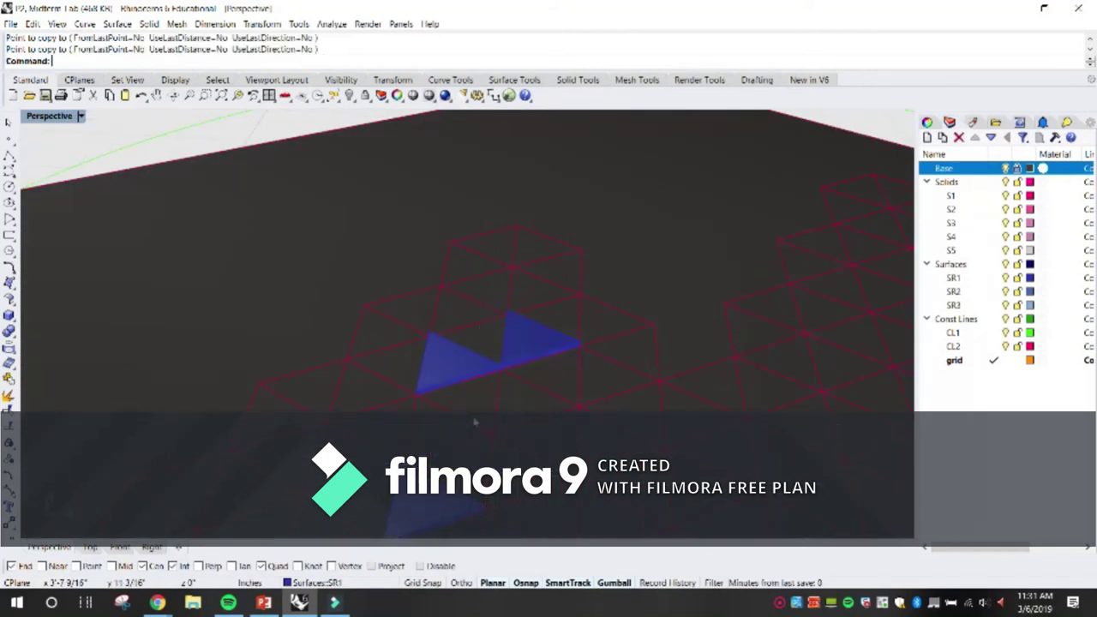
# Step: Rotate a copy of one triangle about the corner shared with its neighbour to fill the cell between the two
pyautogui.click(436, 324)
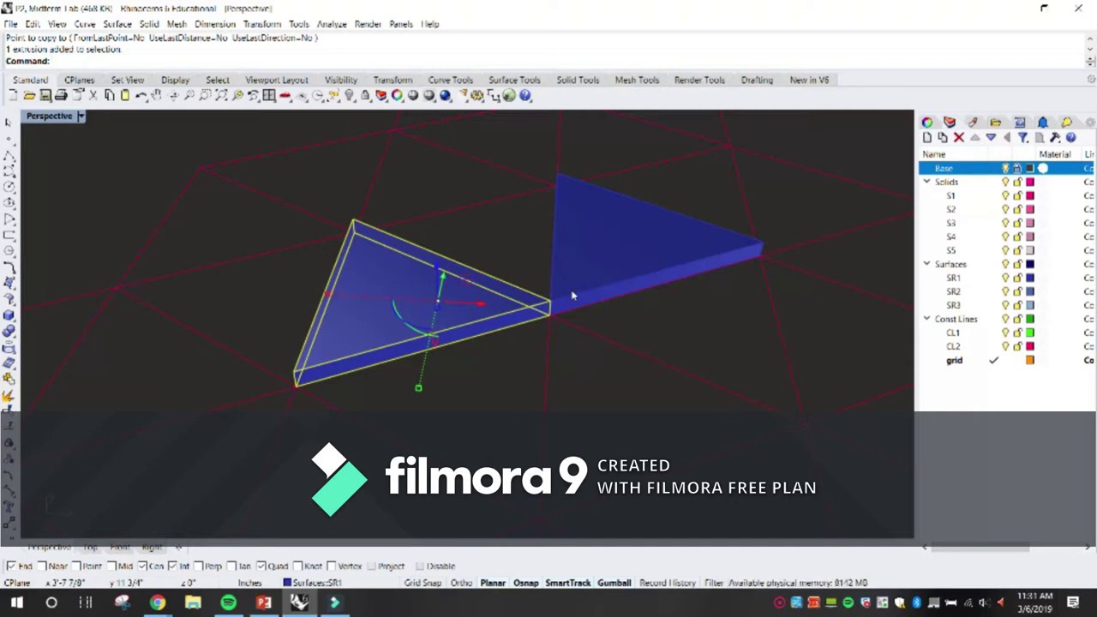
pyautogui.press('Return')
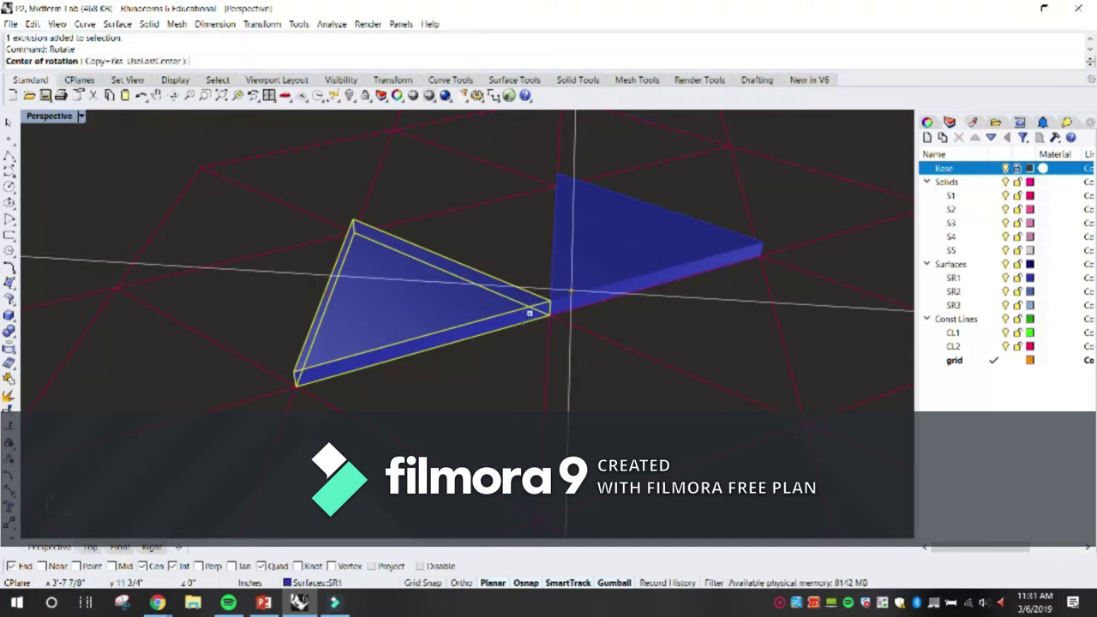
pyautogui.click(550, 316)
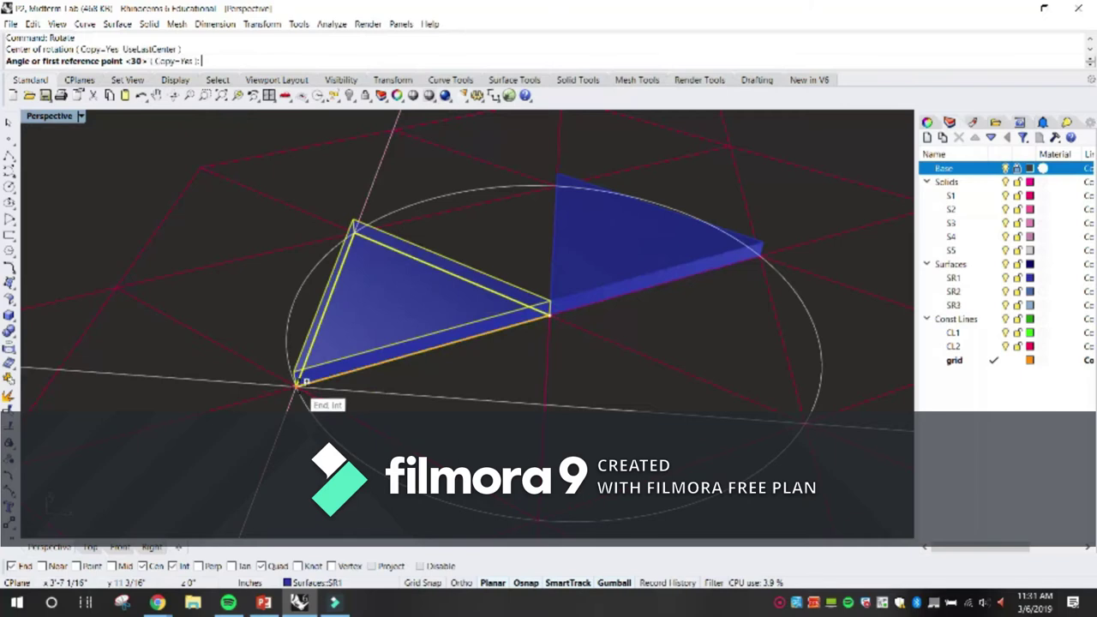
pyautogui.click(297, 384)
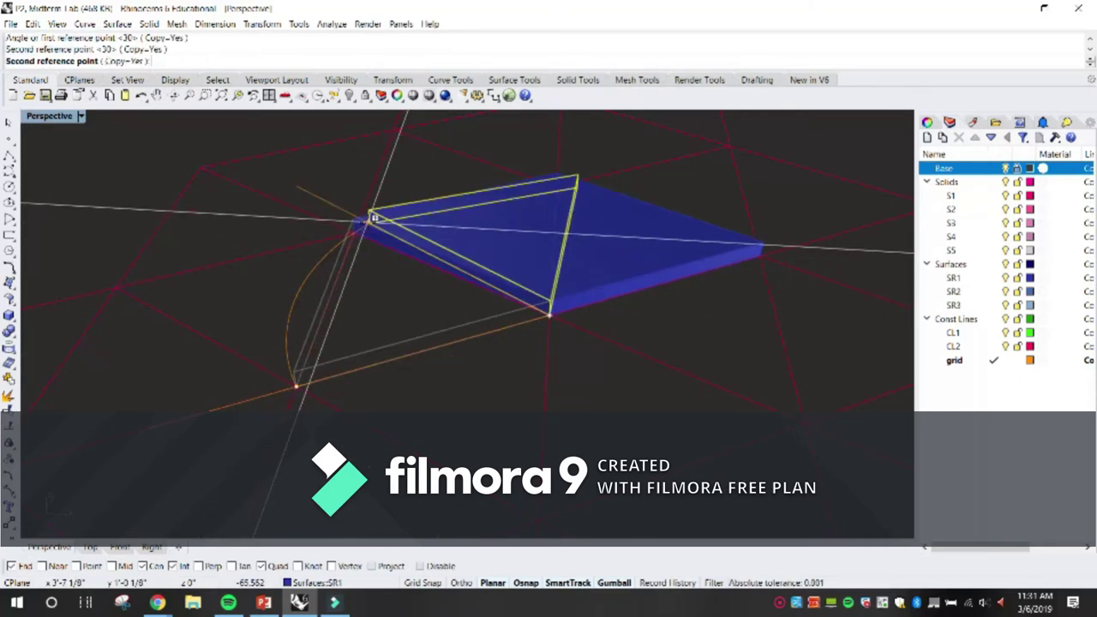
pyautogui.click(369, 227)
pyautogui.scroll(-10, 400, 240)
pyautogui.moveTo(504, 282); pyautogui.dragTo(490, 276, button='right')
pyautogui.scroll(7, 489, 266)
pyautogui.press('Escape')
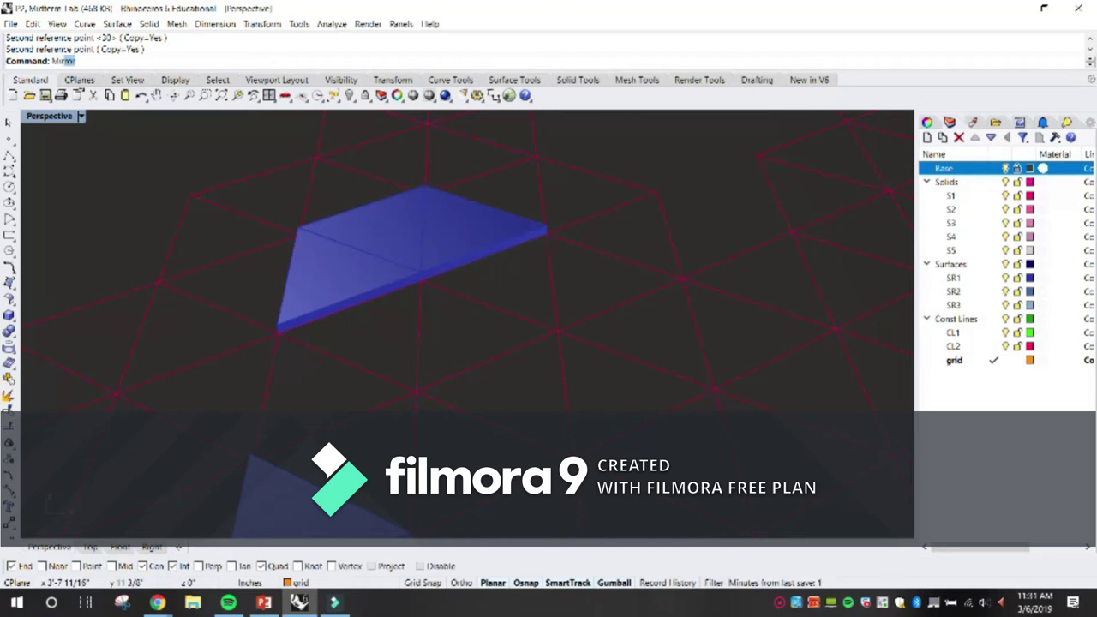
# Step: Mirror the three adjoining triangles across their common straight edge to complete a six-triangle hexagon
pyautogui.press('BackSpace')
pyautogui.press('BackSpace')
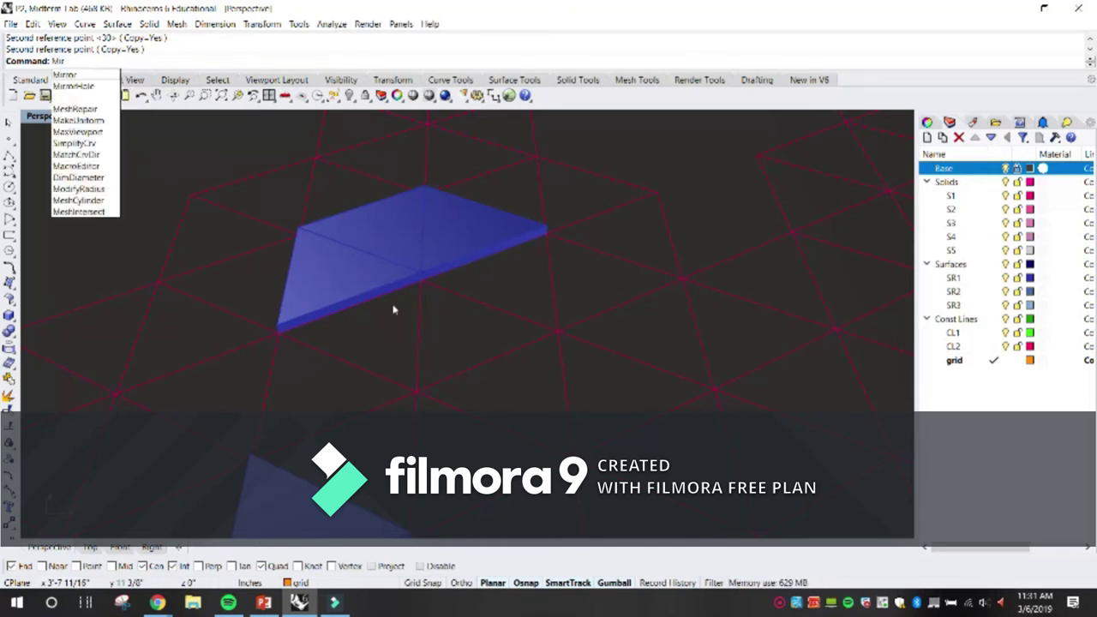
pyautogui.press('Return')
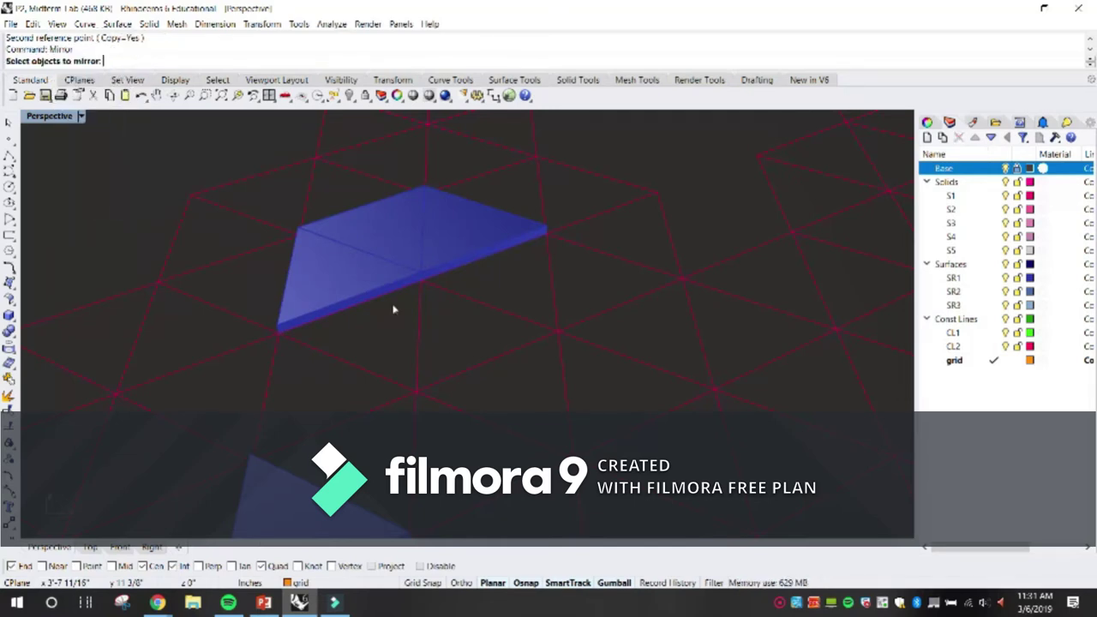
pyautogui.click(346, 286)
pyautogui.click(370, 228)
pyautogui.click(480, 232)
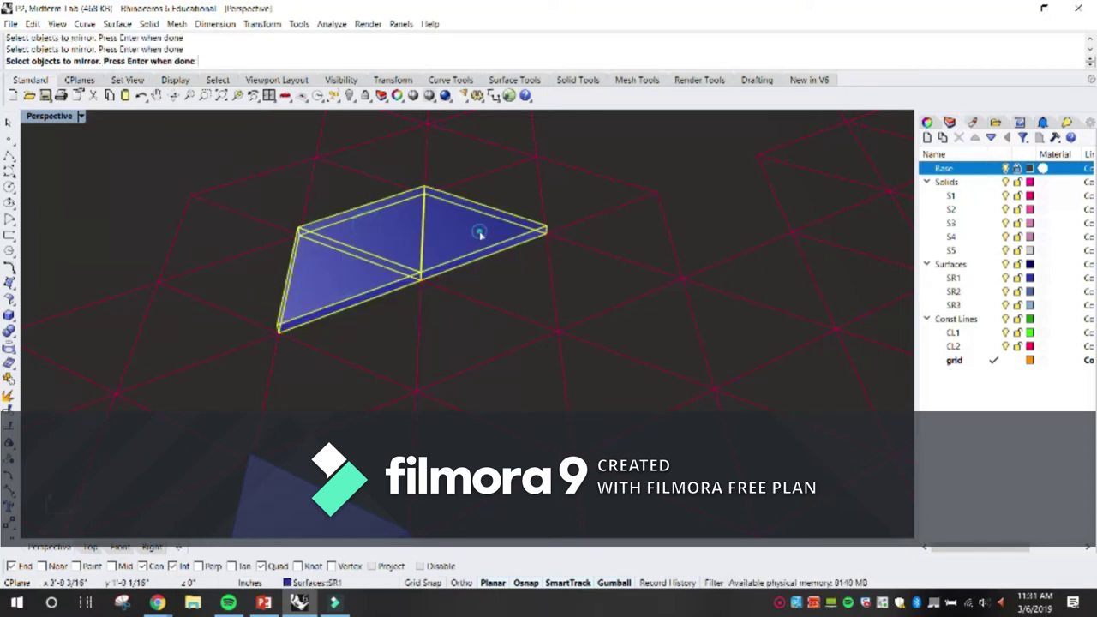
pyautogui.press('Return')
pyautogui.click(545, 232)
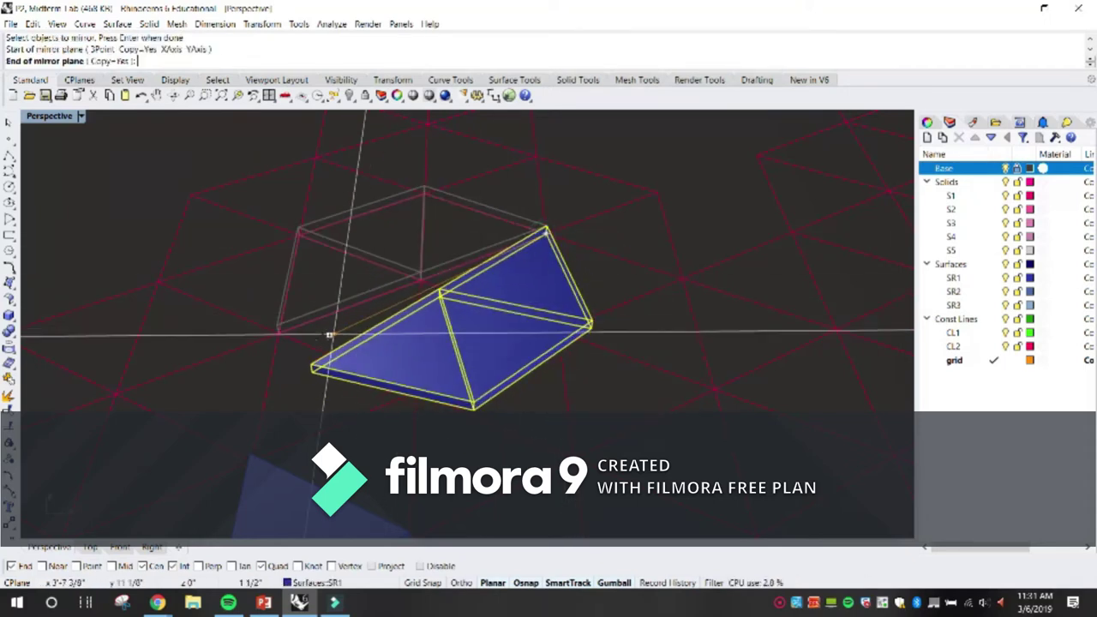
pyautogui.click(286, 330)
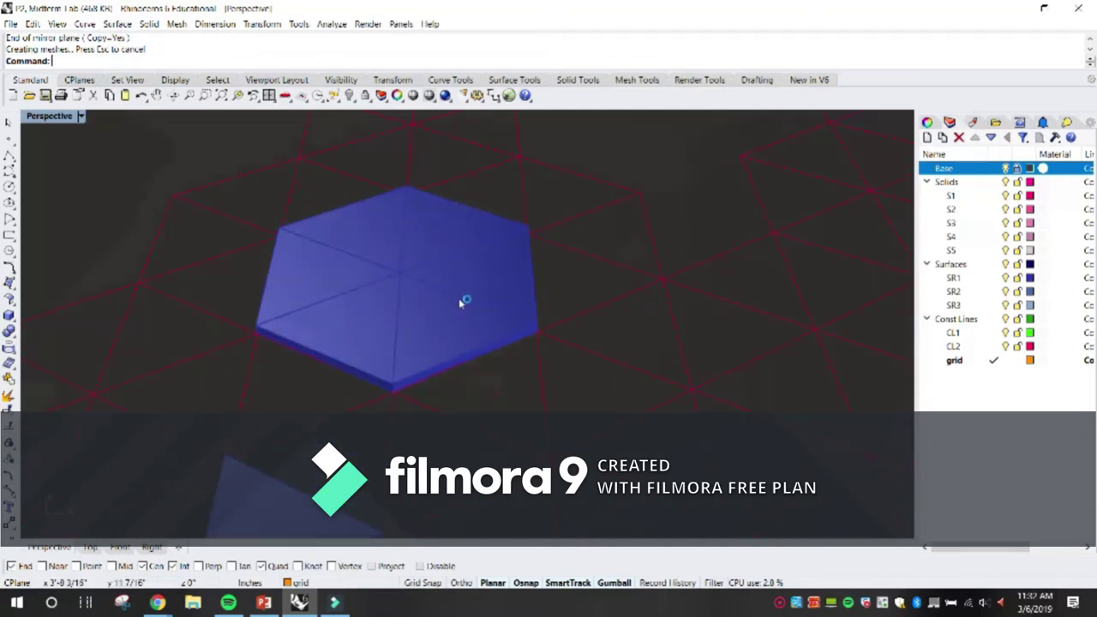
# Step: Select all six triangles that form the blue hexagon
pyautogui.keyDown('shift'); pyautogui.click(333, 280); pyautogui.keyUp('shift')
pyautogui.keyDown('shift'); pyautogui.click(368, 237); pyautogui.keyUp('shift')
pyautogui.keyDown('shift'); pyautogui.click(441, 238); pyautogui.keyUp('shift')
pyautogui.keyDown('shift'); pyautogui.click(472, 277); pyautogui.keyUp('shift')
pyautogui.keyDown('shift'); pyautogui.click(453, 322); pyautogui.keyUp('shift')
pyautogui.keyDown('shift'); pyautogui.click(359, 331); pyautogui.keyUp('shift')
# Step: Try copying the six selected triangles corner to corner as an adjacent hexagon, and undo that copy
pyautogui.write('Copy')
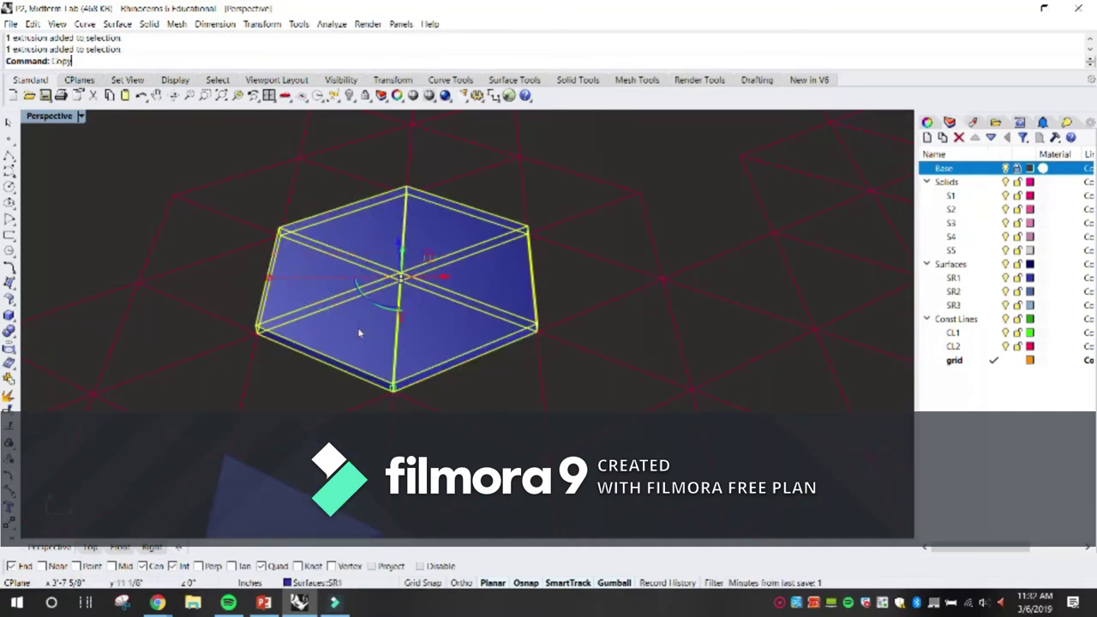
pyautogui.press('Return')
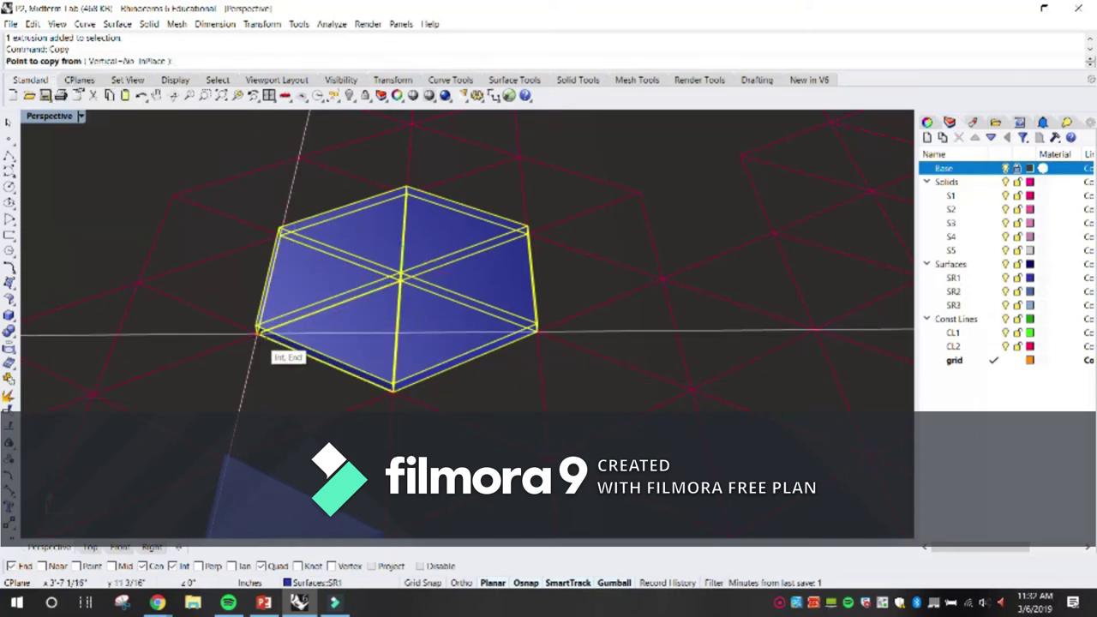
pyautogui.click(258, 331)
pyautogui.click(538, 331)
pyautogui.scroll(6, 540, 330)
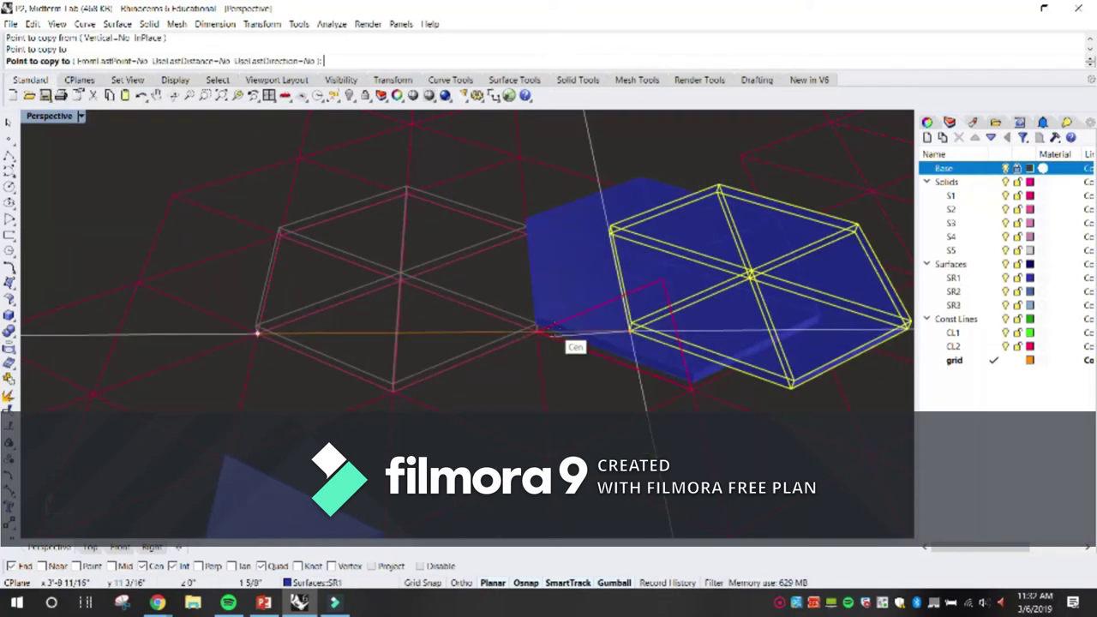
pyautogui.press('Return')
pyautogui.scroll(-8, 546, 328)
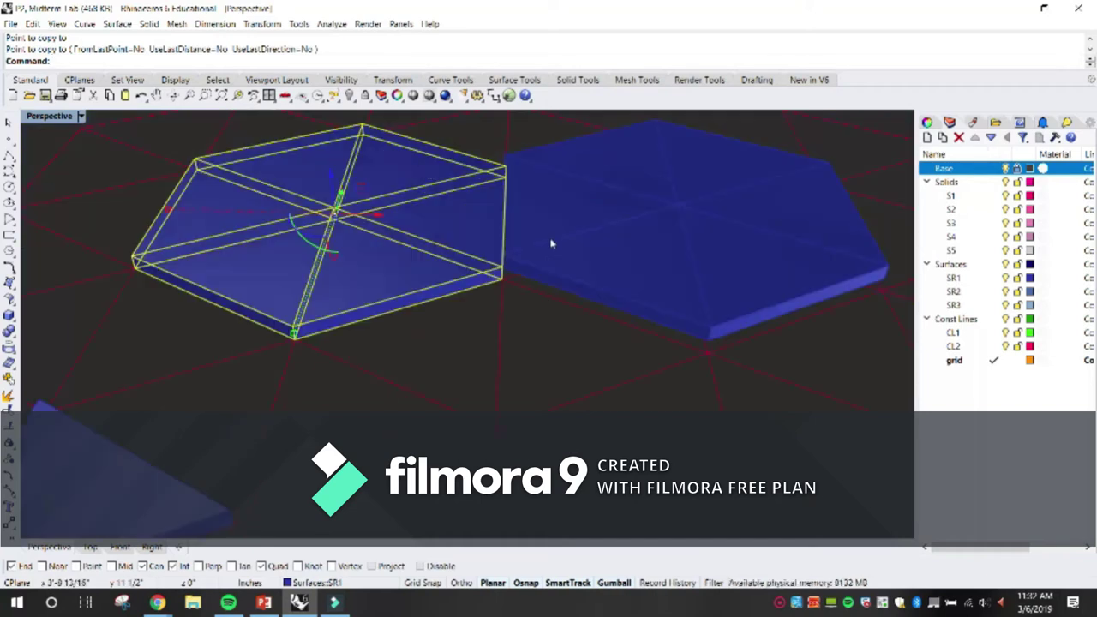
pyautogui.hotkey('ctrl', 'z')
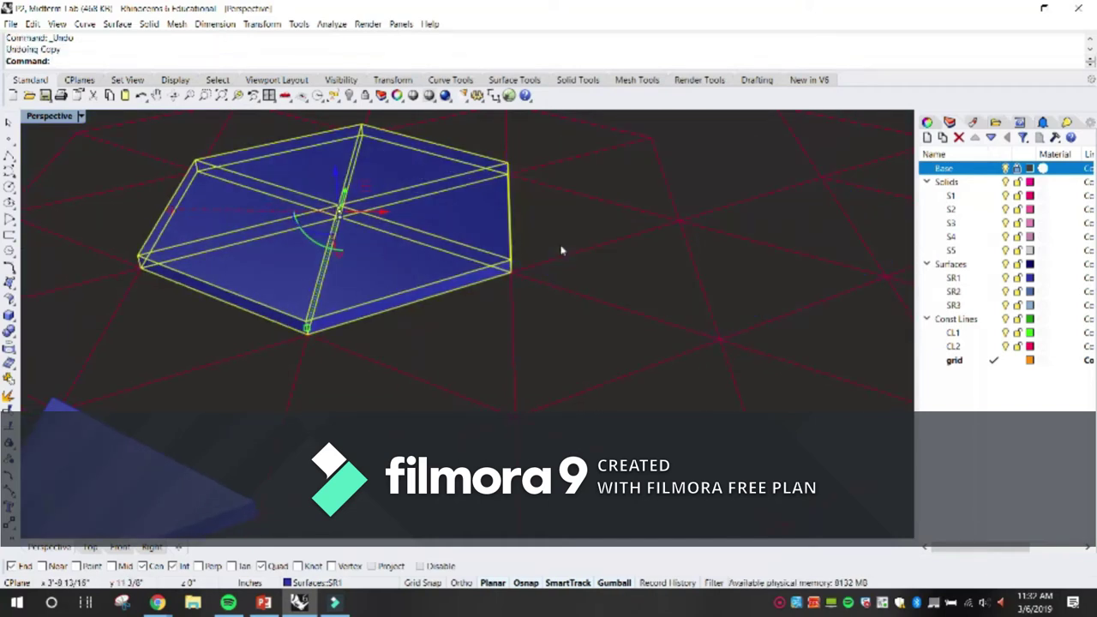
# Step: Copy the six selected triangles from one base corner to the opposite corner to form a second hexagon alongside
pyautogui.press('Return')
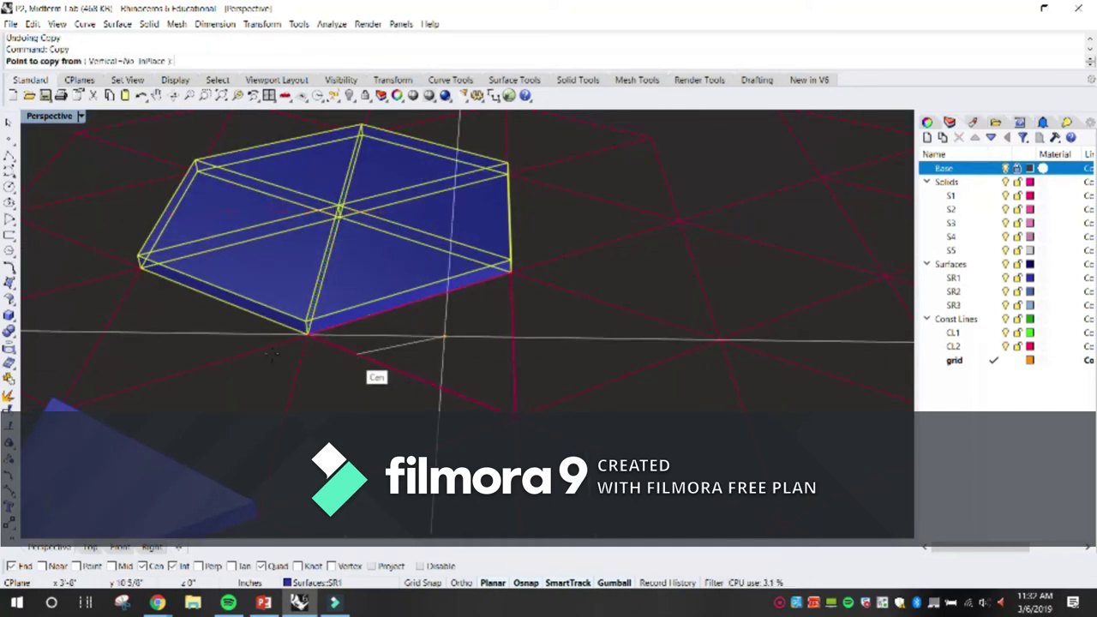
pyautogui.click(142, 265)
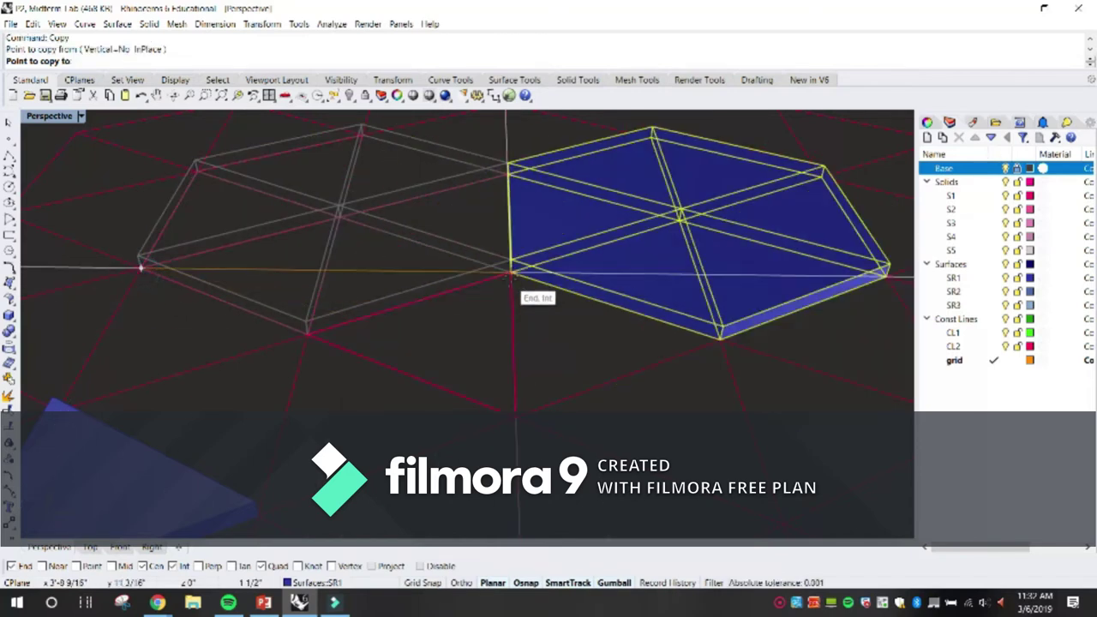
pyautogui.press('Return')
pyautogui.scroll(-5, 514, 289)
pyautogui.scroll(5, 512, 283)
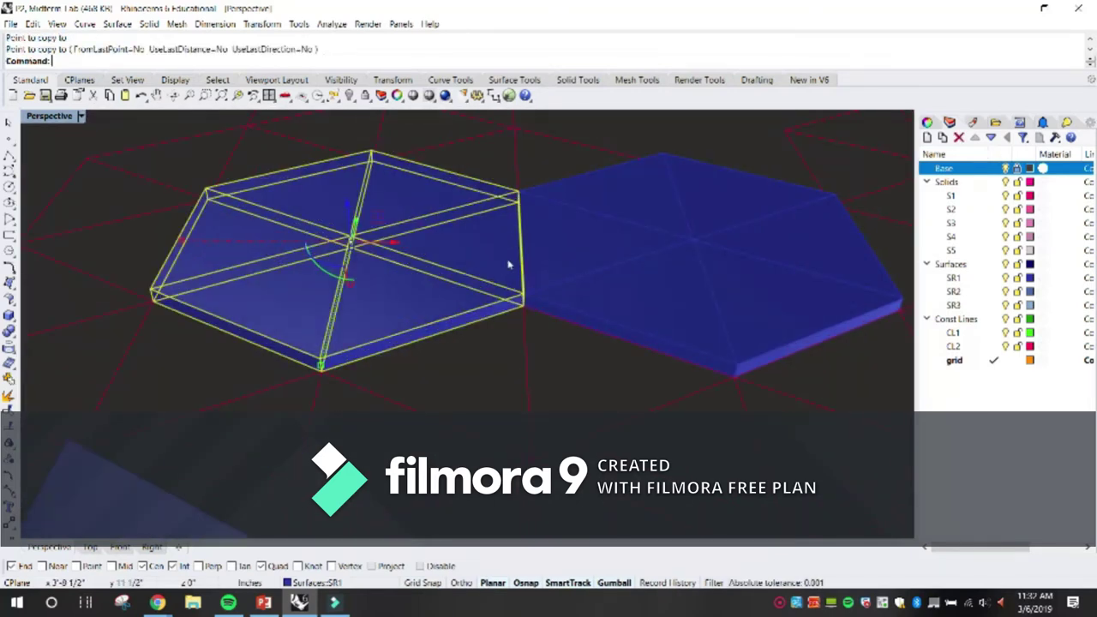
# Step: Copy the selected hexagon again onto the grid so that it touches the outer corner of the loose single triangle
pyautogui.press('Return')
pyautogui.click(518, 202)
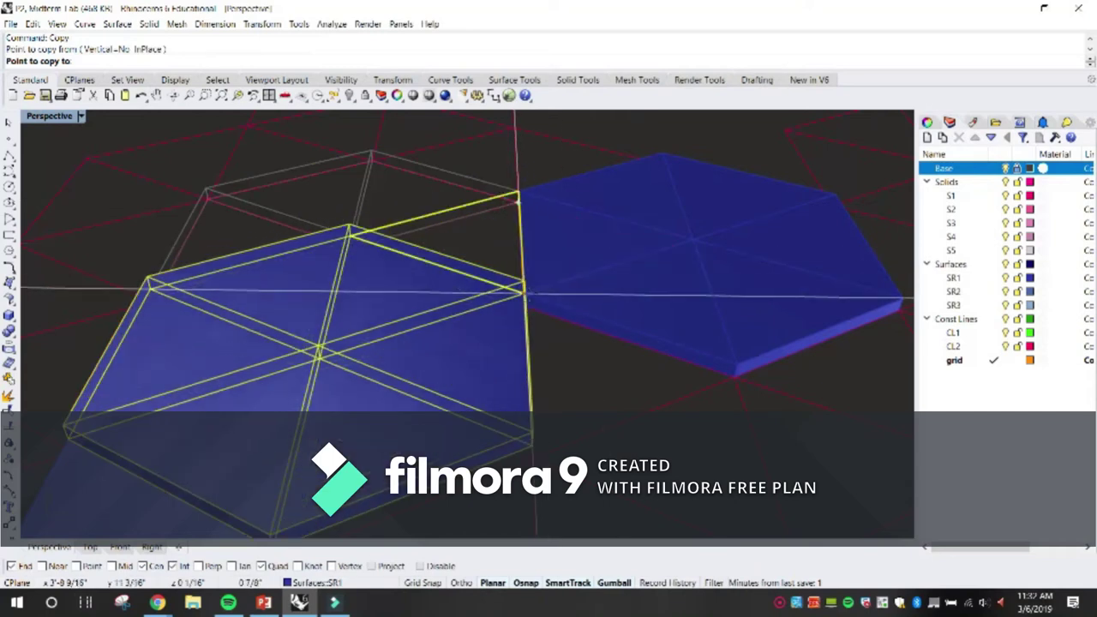
pyautogui.scroll(-5, 523, 301)
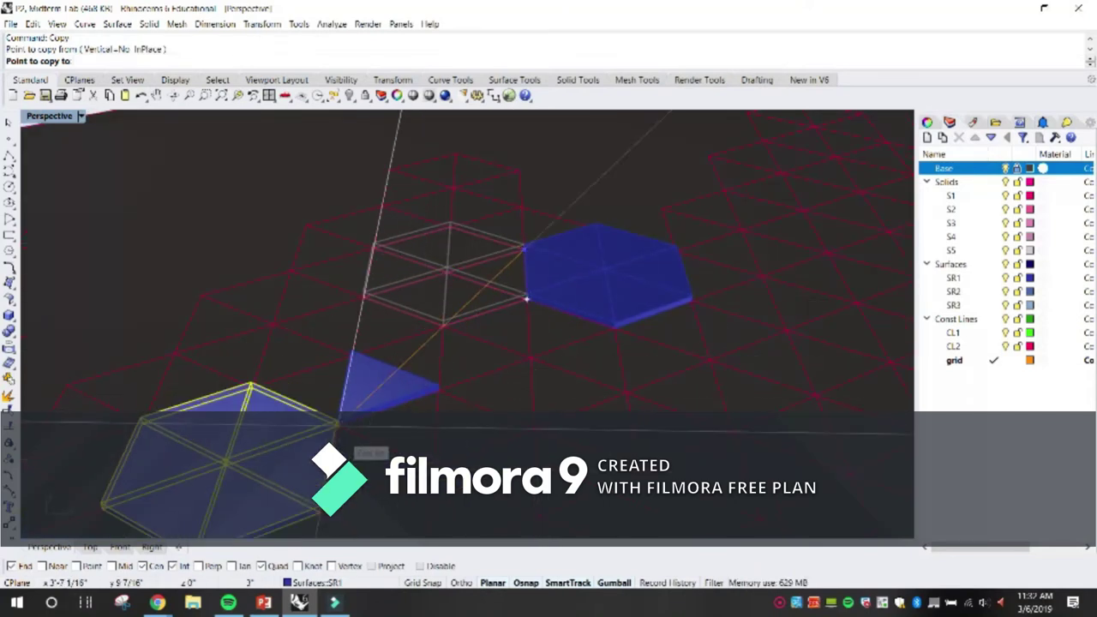
pyautogui.scroll(-5, 463, 268)
pyautogui.click(456, 294)
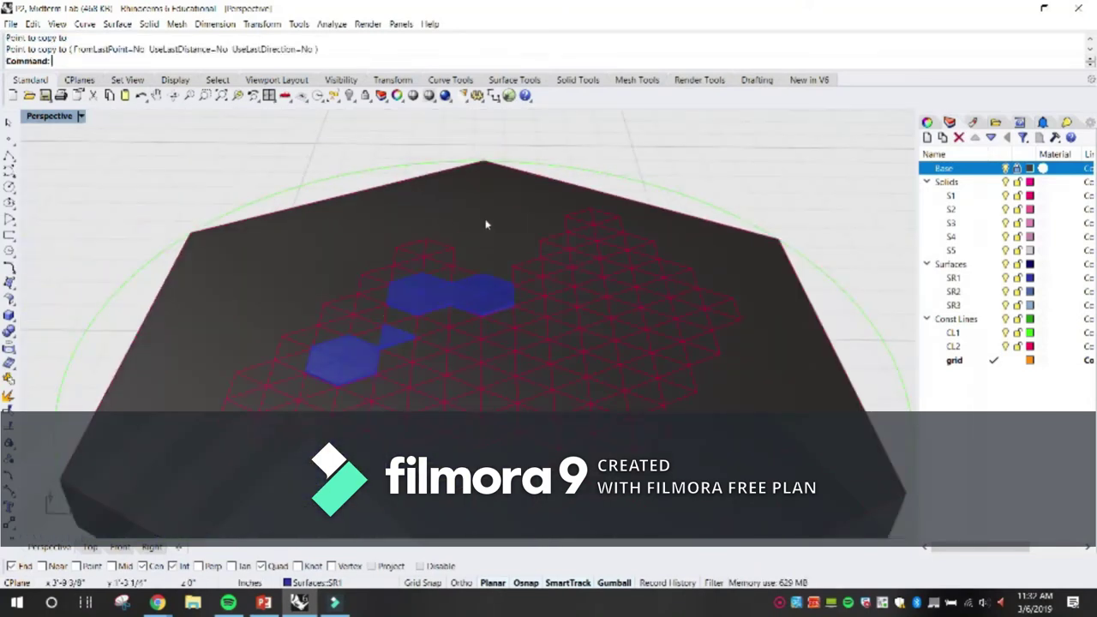
pyautogui.press('Return')
pyautogui.moveTo(484, 345); pyautogui.dragTo(486, 377, button='right')
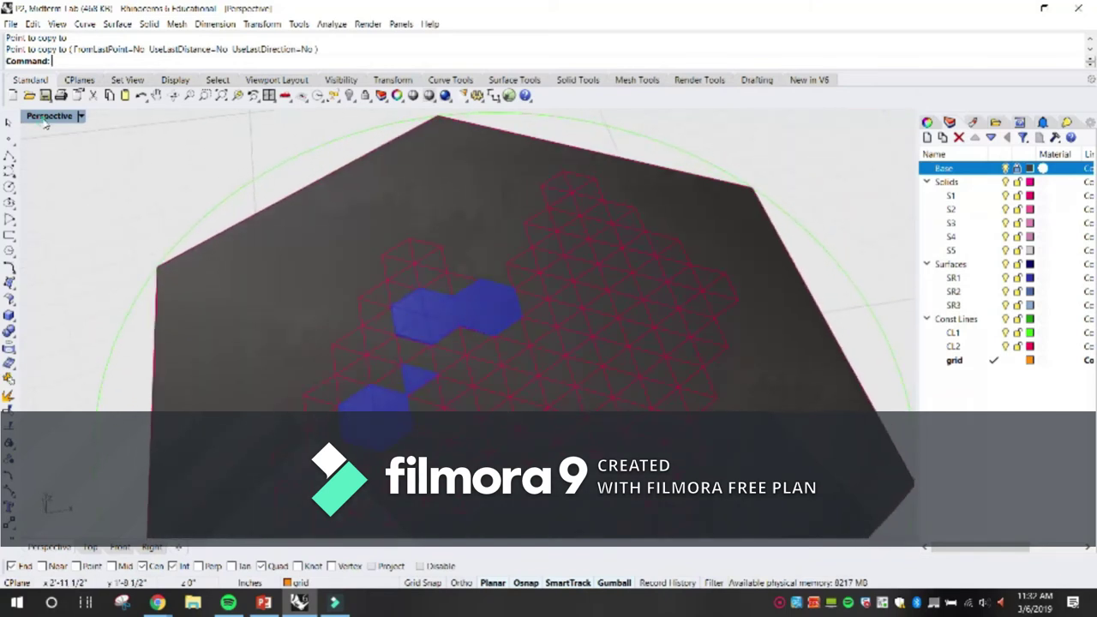
# Step: Inspect the hexagonal bases and the blue pattern from above in a maximized Top view
pyautogui.doubleClick(44, 122)
pyautogui.click(214, 142)
pyautogui.scroll(10, 255, 196)
pyautogui.moveTo(286, 206); pyautogui.dragTo(206, 153, button='right')
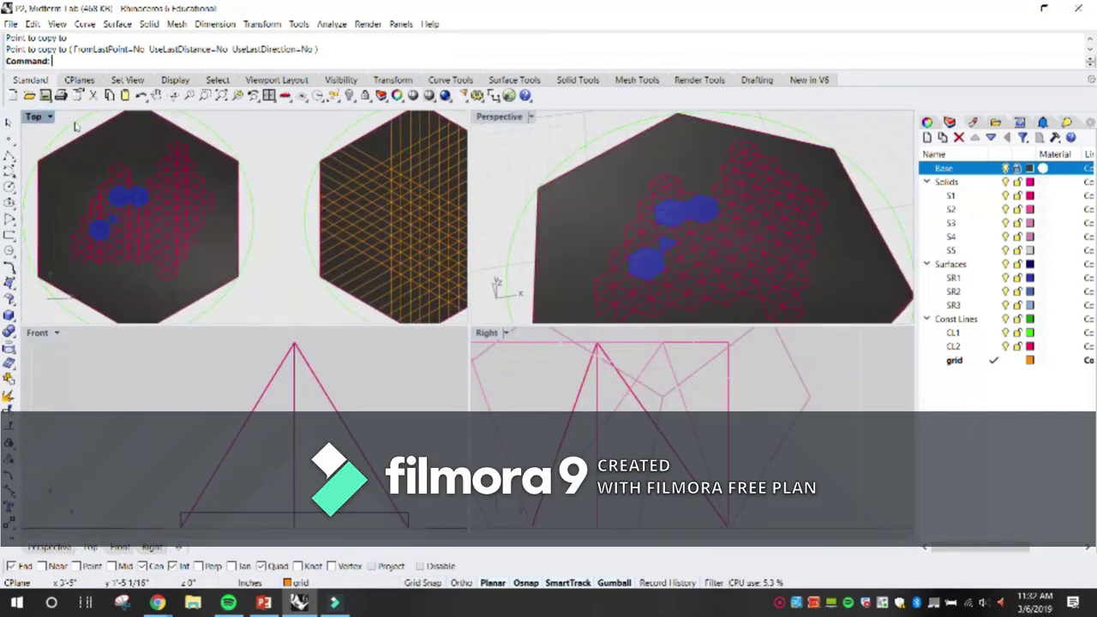
pyautogui.doubleClick(34, 116)
pyautogui.moveTo(352, 304)
pyautogui.mouseDown(button='right')
pyautogui.moveTo(201, 291)
pyautogui.moveTo(360, 323)
pyautogui.mouseUp(button='right')
pyautogui.scroll(-6, 368, 319)
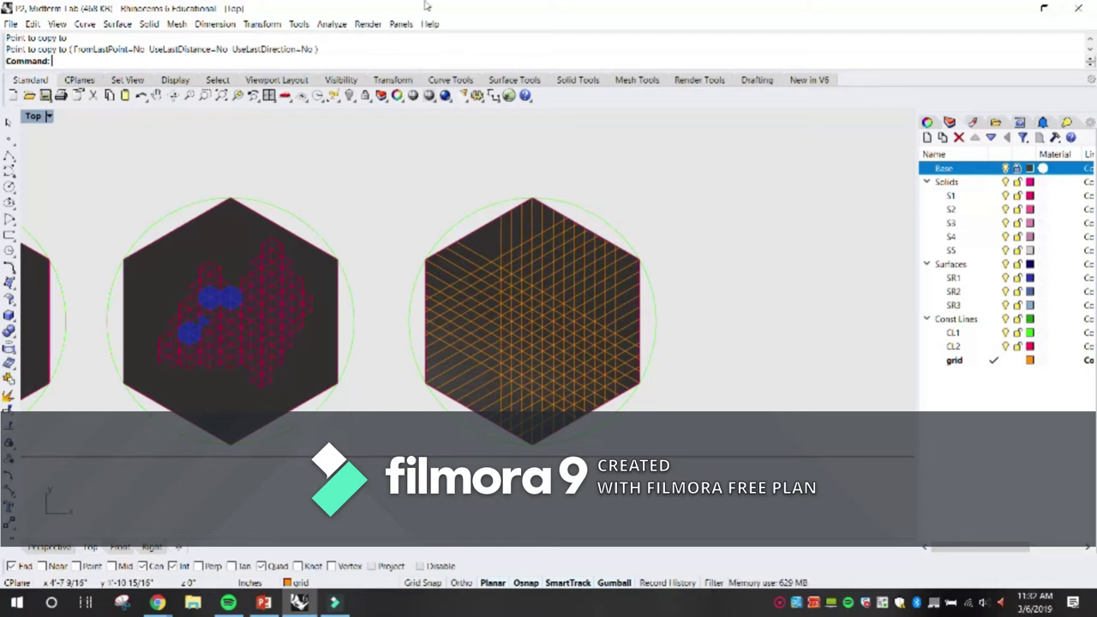
pyautogui.moveTo(330, 169); pyautogui.dragTo(440, 181, button='right')
pyautogui.moveTo(441, 320); pyautogui.dragTo(554, 405, button='right')
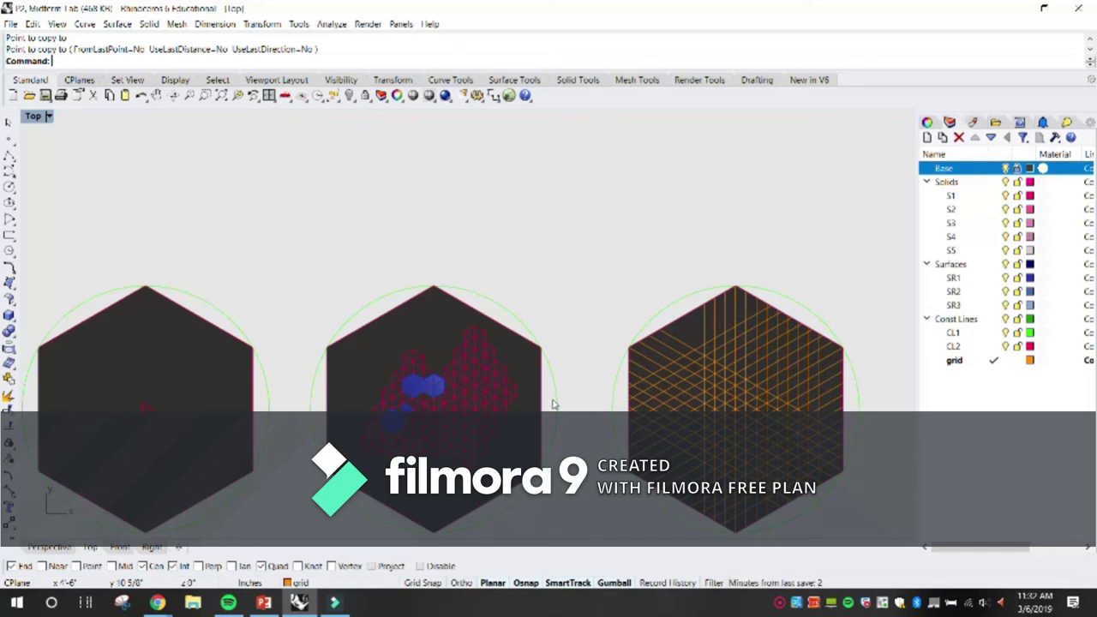
# Step: Check the solids in the Front and Right views, and return to Perspective to view the three hexagonal bases
pyautogui.hotkey('ctrl', 'F2')
pyautogui.scroll(-5, 413, 391)
pyautogui.moveTo(395, 396); pyautogui.dragTo(396, 409, button='right')
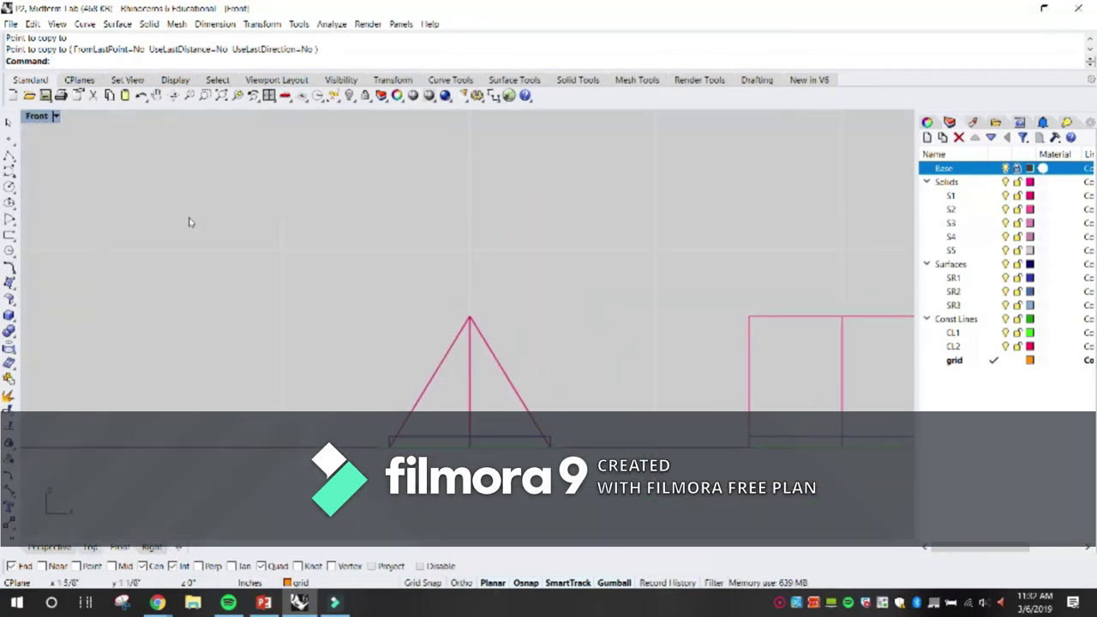
pyautogui.scroll(2, 135, 548)
pyautogui.scroll(-3, 135, 549)
pyautogui.scroll(1, 135, 548)
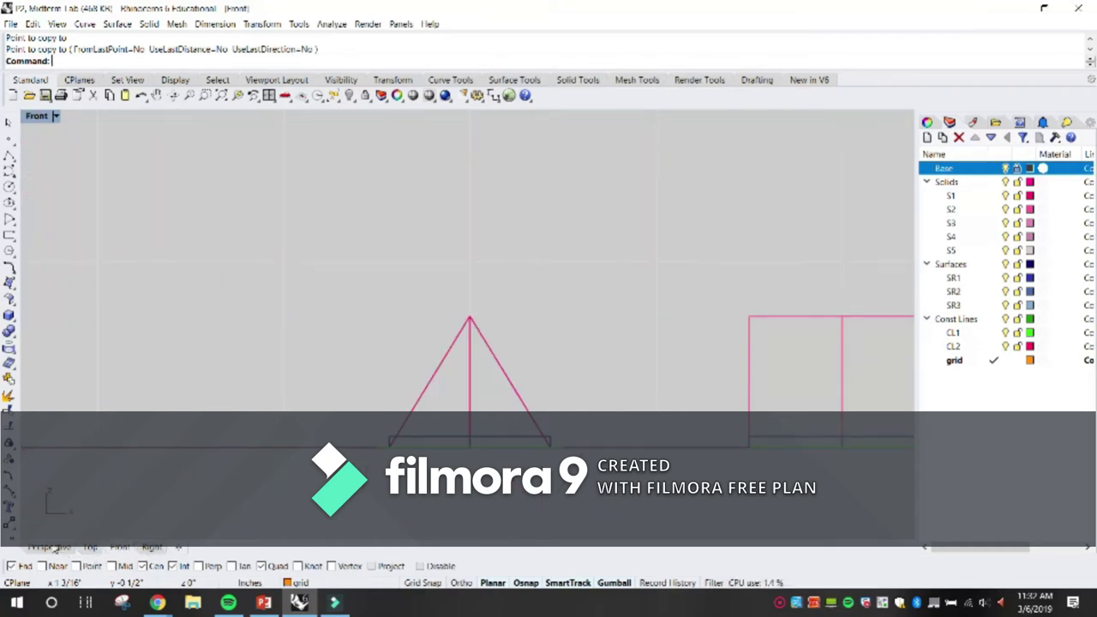
pyautogui.hotkey('ctrl', 'F4')
pyautogui.hotkey('ctrl', 'F4')
pyautogui.hotkey('ctrl', 'F3')
pyautogui.hotkey('ctrl', 'F4')
pyautogui.hotkey('ctrl', 'F3')
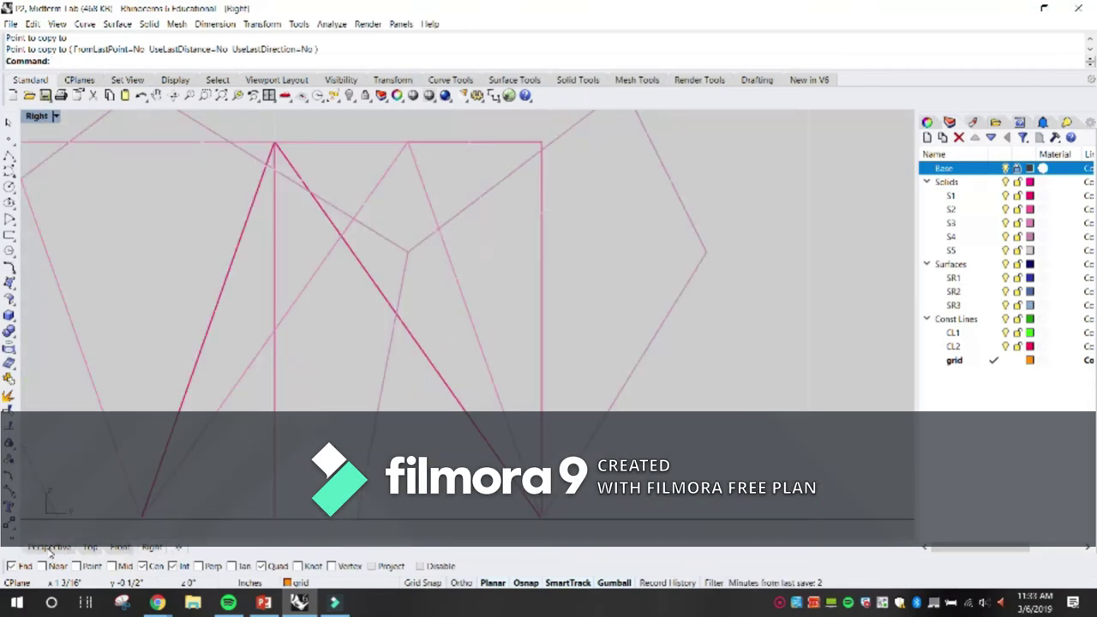
pyautogui.click(50, 552)
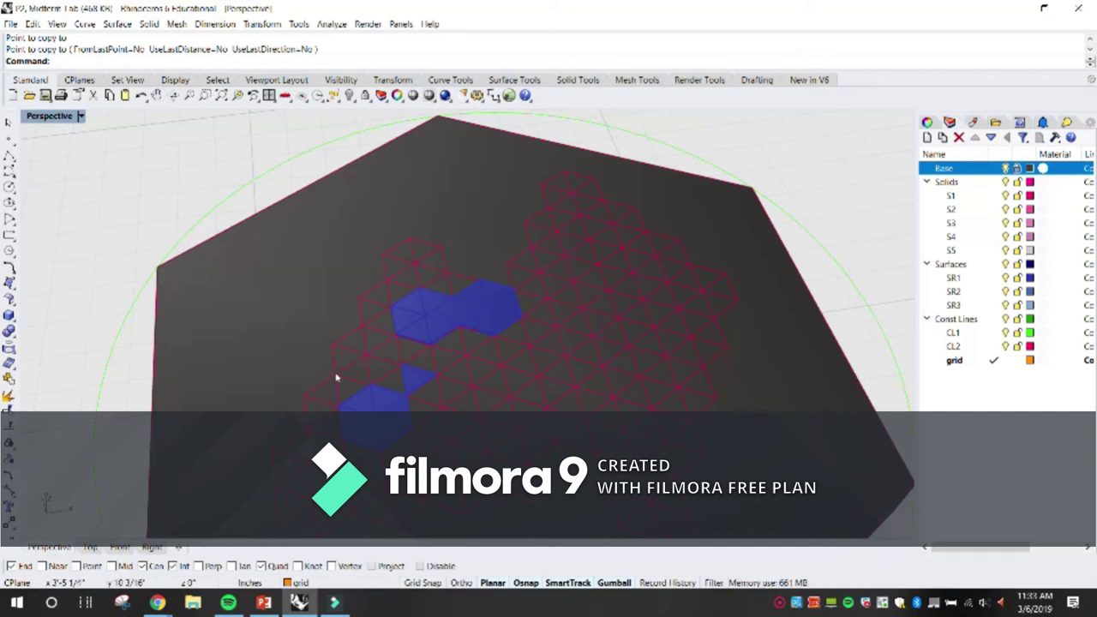
pyautogui.scroll(-8, 265, 213)
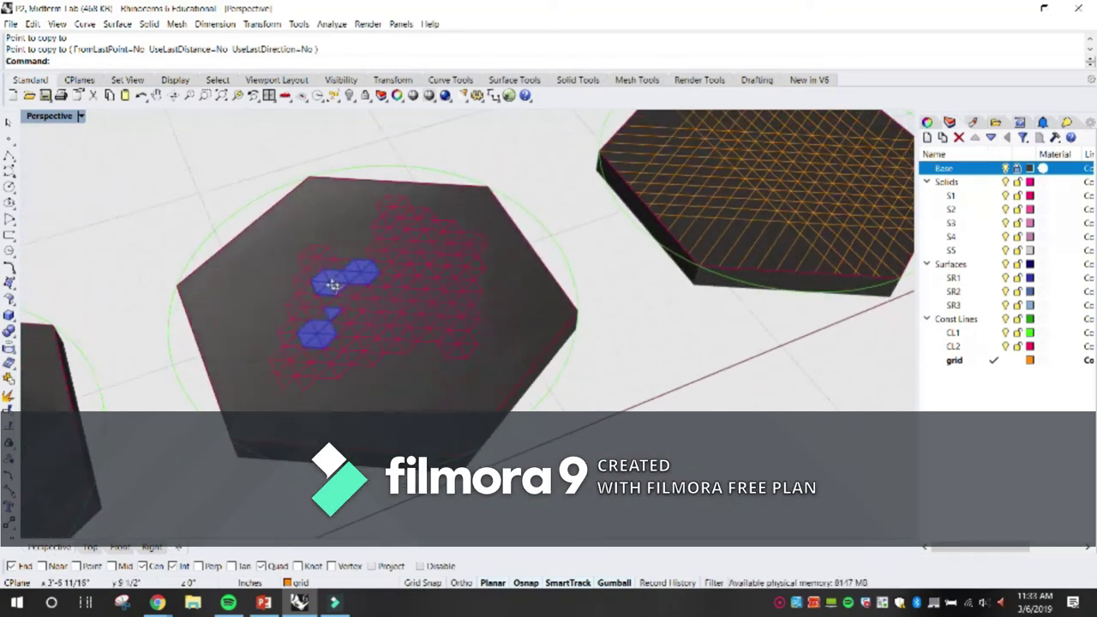
pyautogui.scroll(-5, 353, 292)
pyautogui.scroll(4, 367, 278)
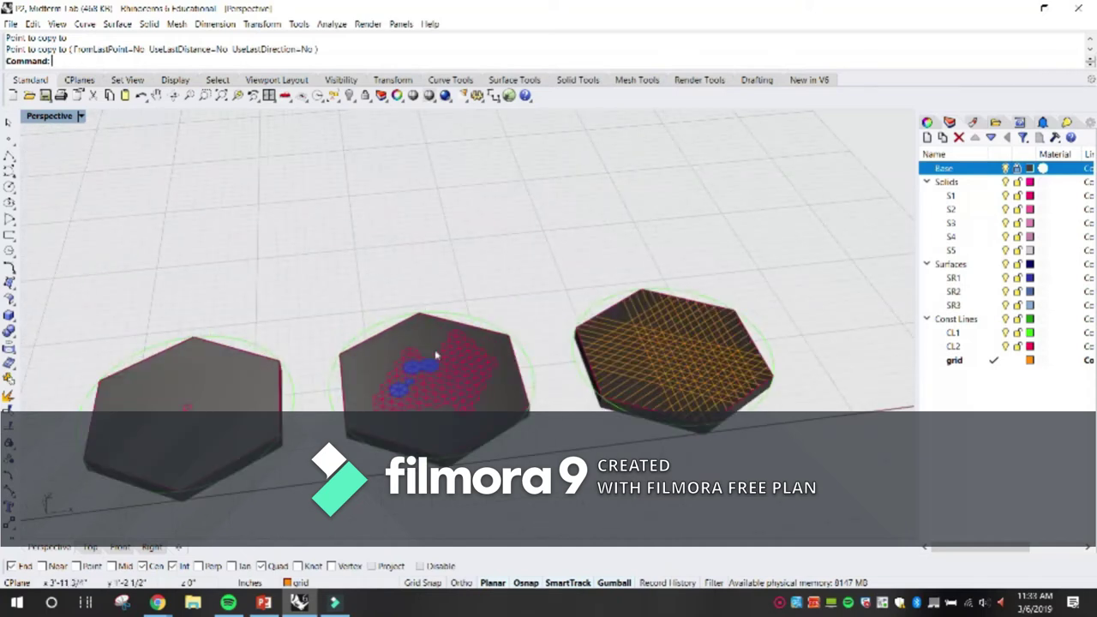
pyautogui.scroll(3, 441, 390)
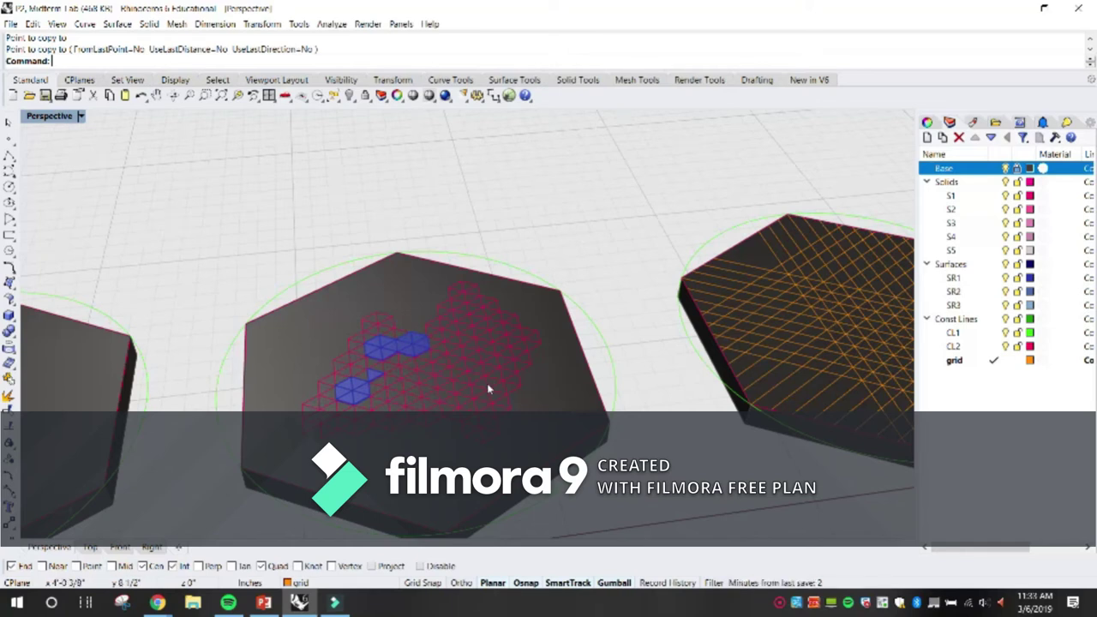
# Step: Copy the S3 octahedron from its base corner onto an outer corner of one of the two adjoining blue hexagons
pyautogui.press('Return')
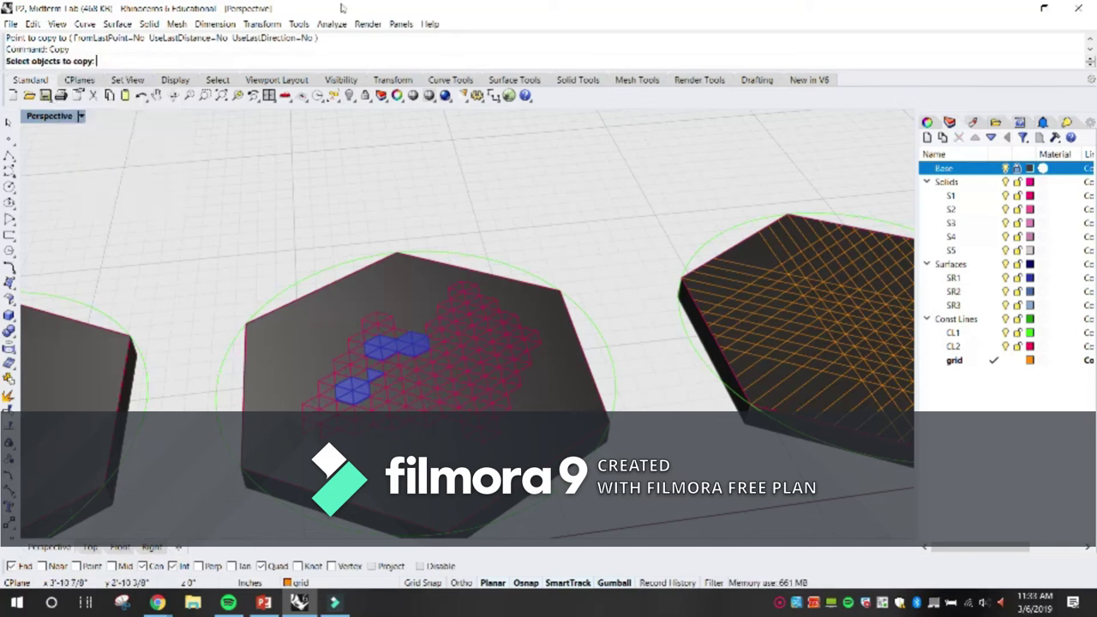
pyautogui.scroll(-5, 580, 179)
pyautogui.scroll(6, 229, 289)
pyautogui.scroll(6, 402, 234)
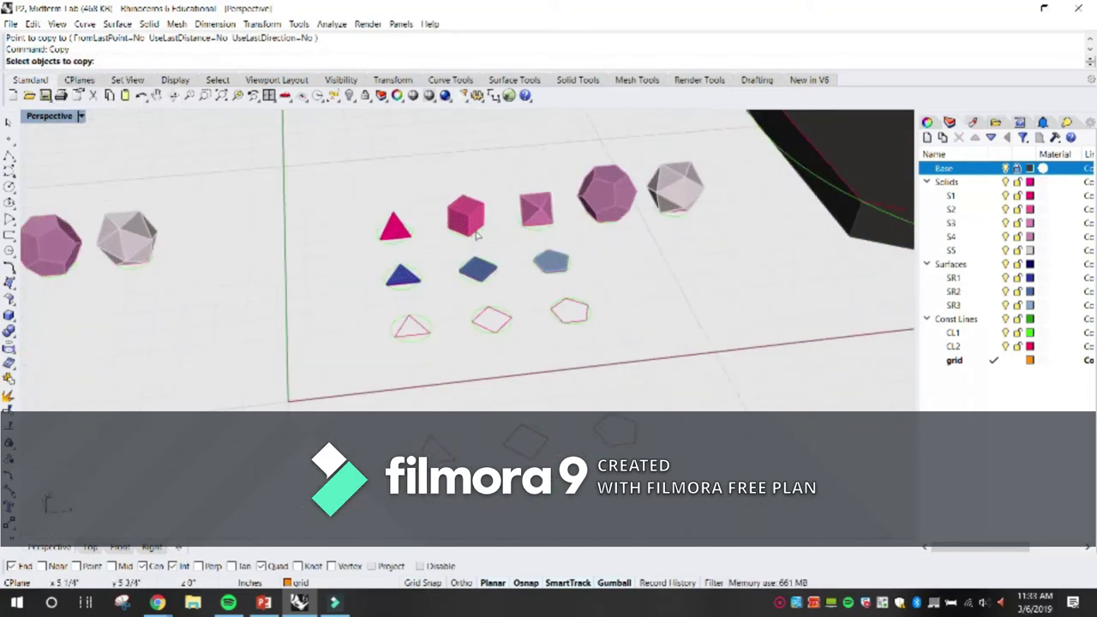
pyautogui.scroll(-3, 514, 223)
pyautogui.scroll(3, 581, 197)
pyautogui.click(580, 197)
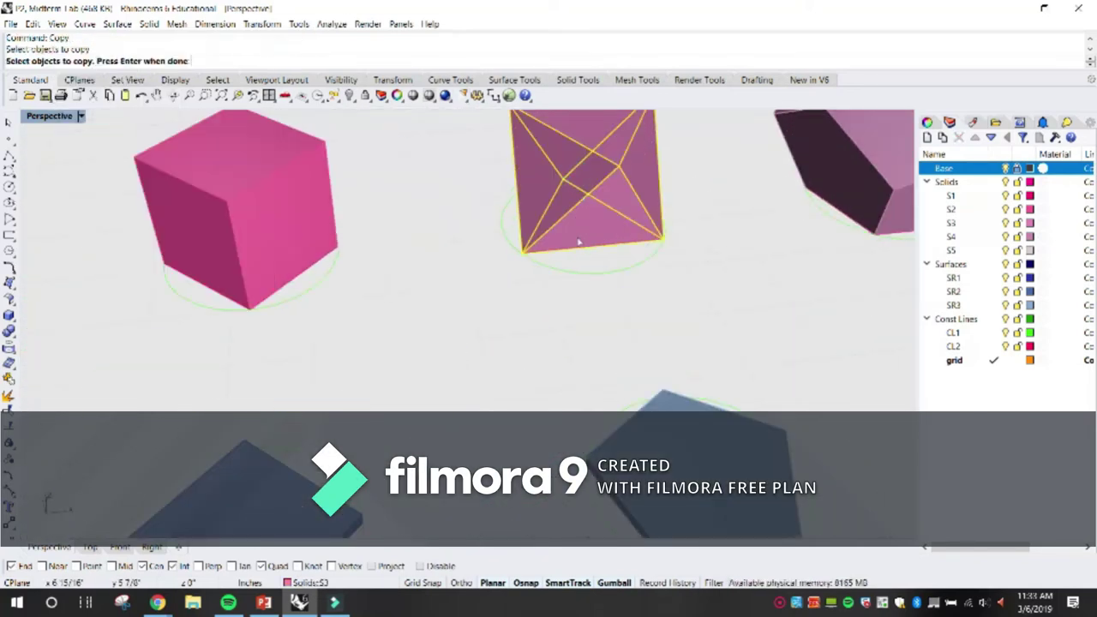
pyautogui.press('Return')
pyautogui.scroll(-5, 600, 235)
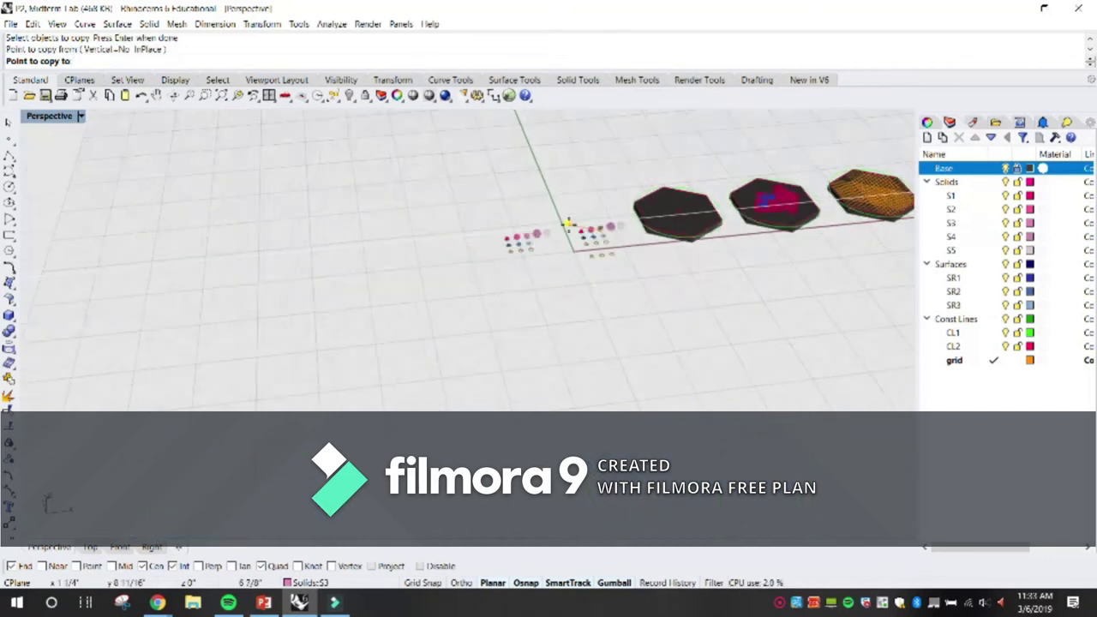
pyautogui.scroll(8, 578, 233)
pyautogui.scroll(4, 641, 265)
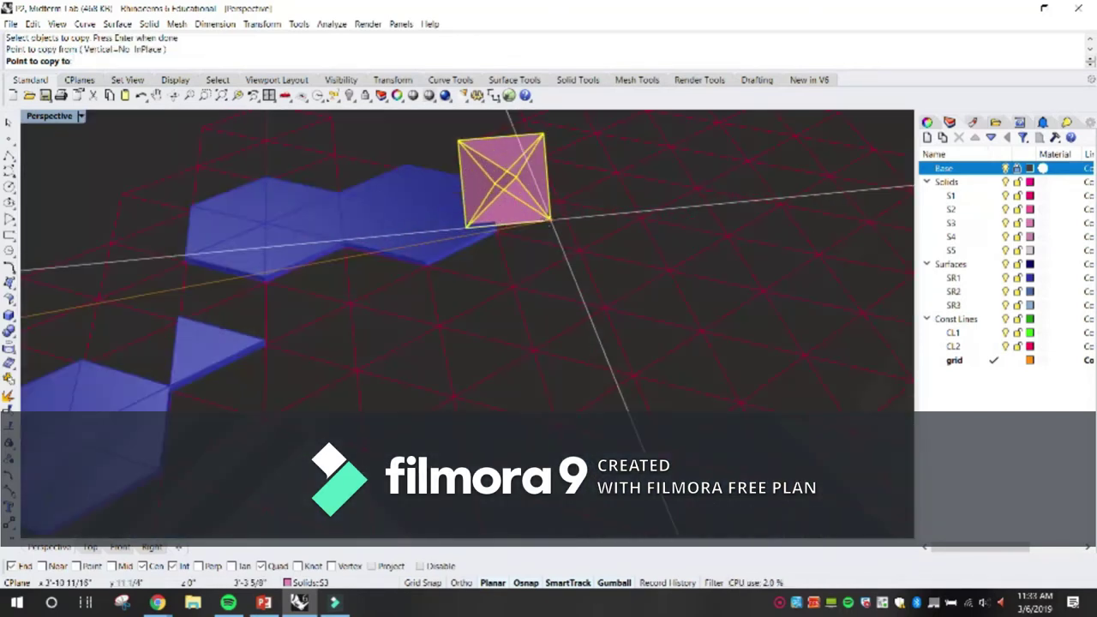
pyautogui.click(498, 230)
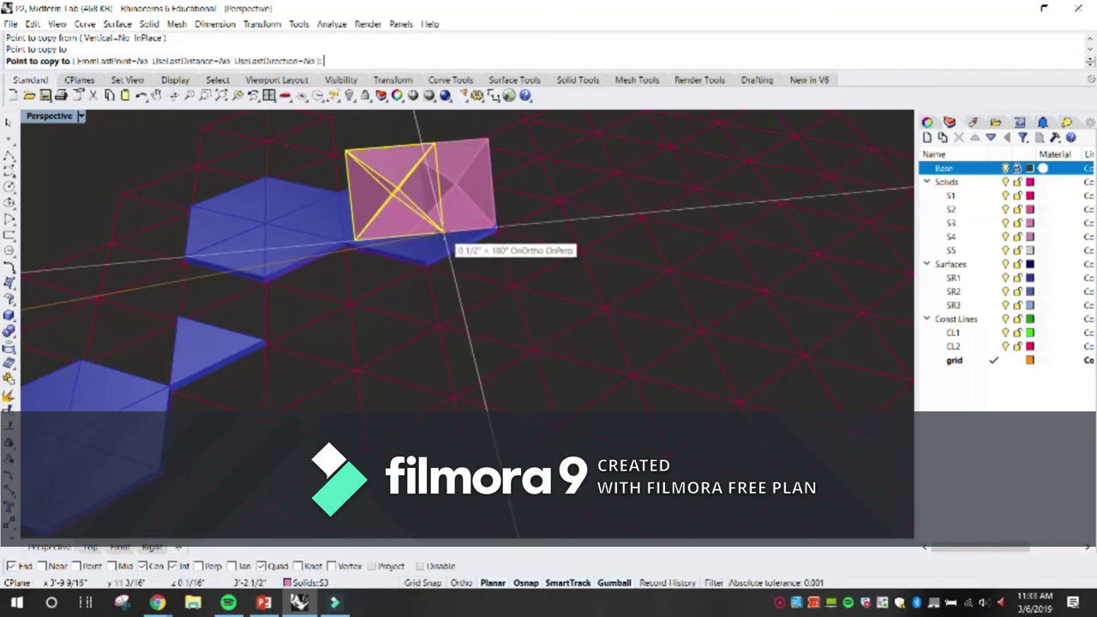
pyautogui.rightClick(360, 242)
# Step: Rotate a copy of the octahedron about the hexagon corner until its base edge follows the hexagon's edge, and delete the unrotated original
pyautogui.moveTo(303, 243); pyautogui.dragTo(643, 228, button='right')
pyautogui.scroll(5, 505, 220)
pyautogui.scroll(-6, 489, 206)
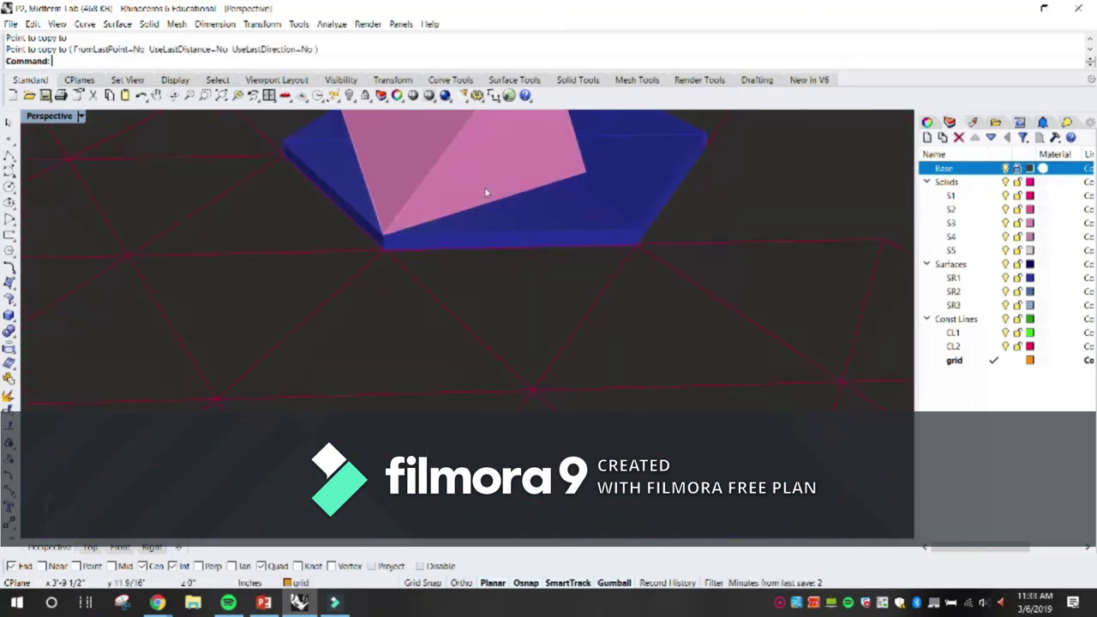
pyautogui.scroll(5, 482, 176)
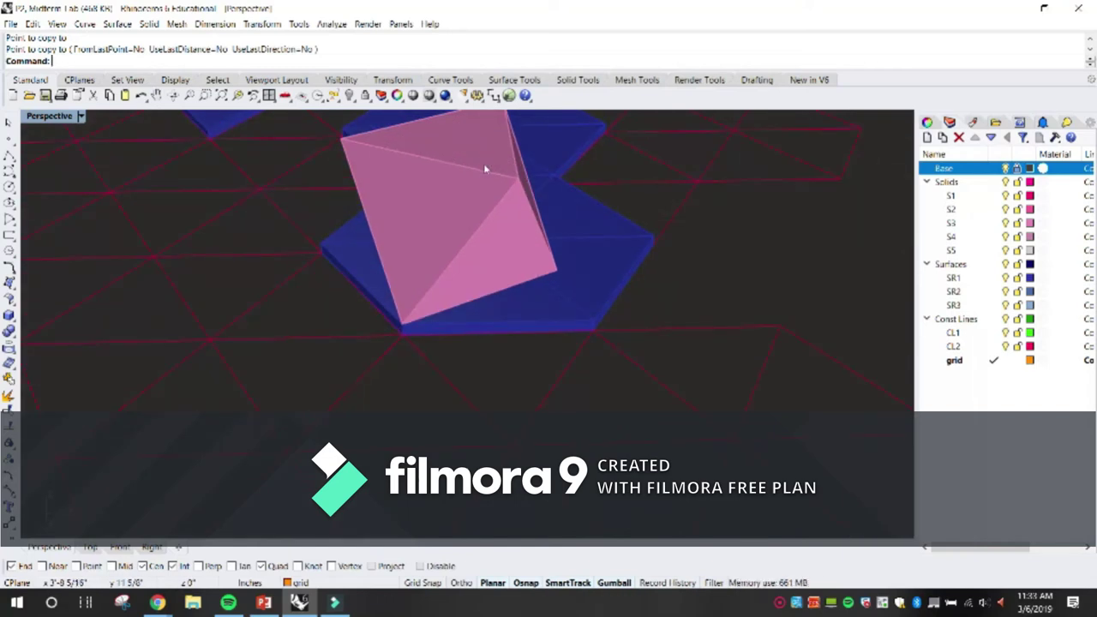
pyautogui.press('Return')
pyautogui.click(437, 299)
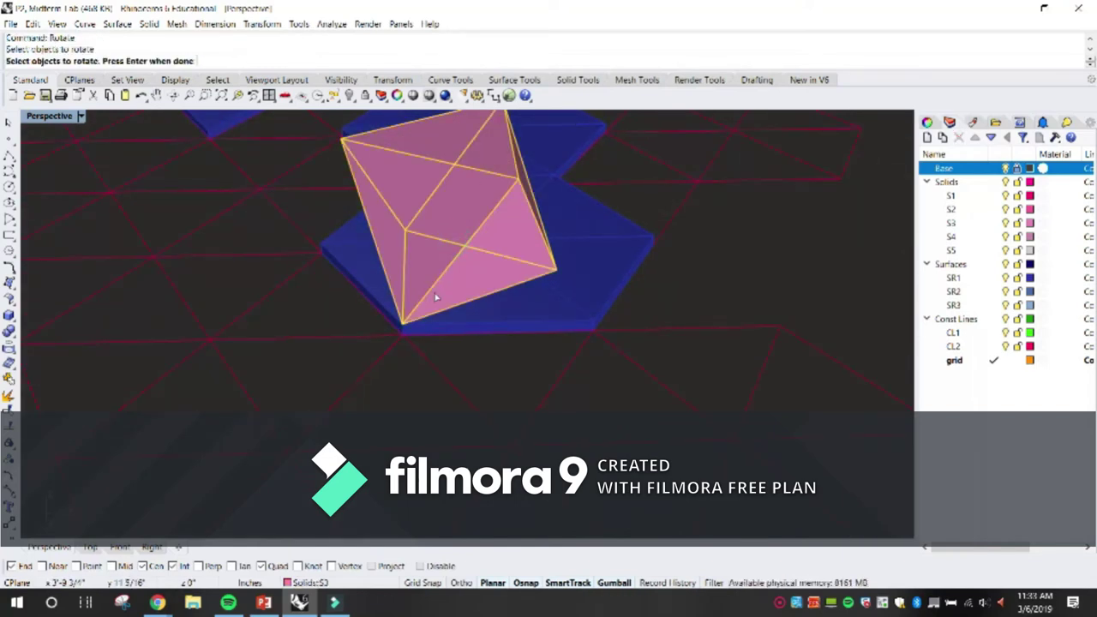
pyautogui.press('Return')
pyautogui.click(402, 322)
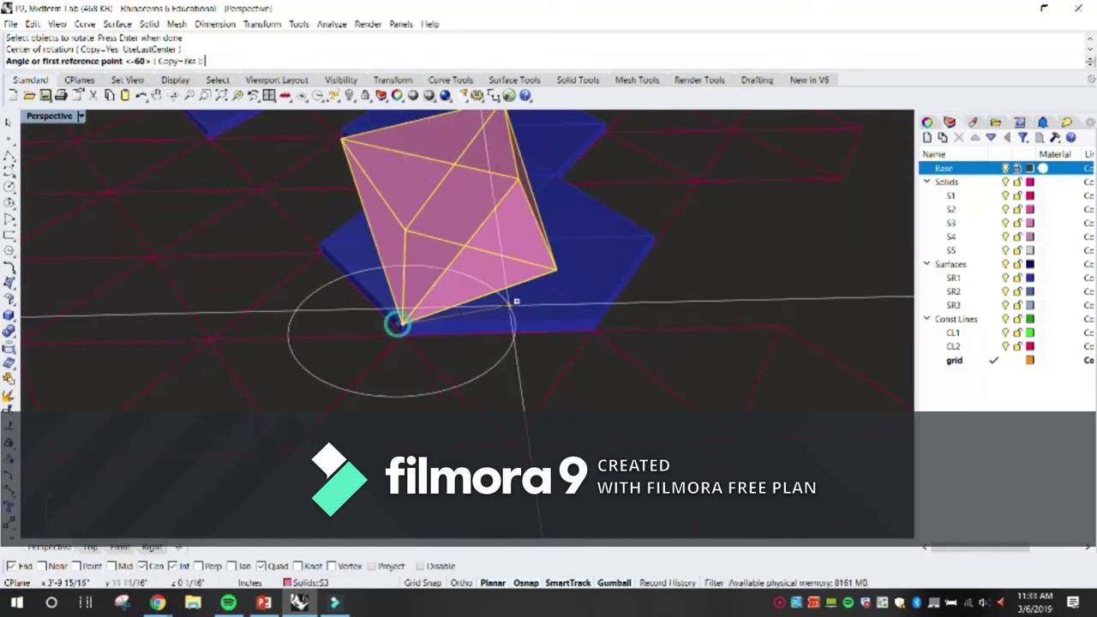
pyautogui.click(557, 270)
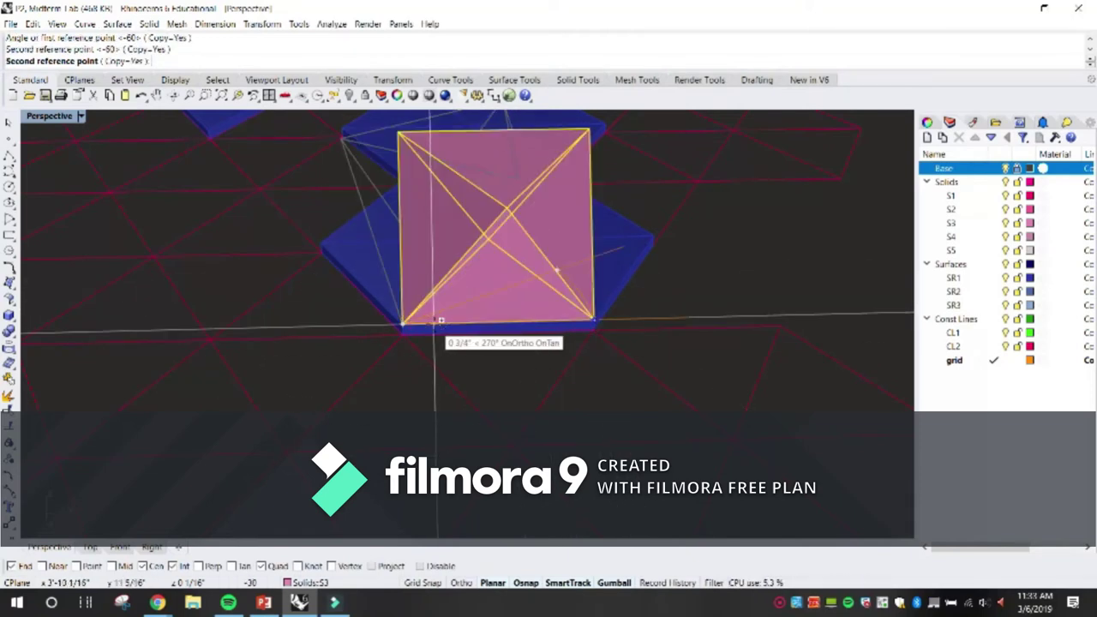
pyautogui.click(424, 259)
pyautogui.moveTo(424, 260); pyautogui.dragTo(409, 319, button='right')
pyautogui.click(553, 260)
pyautogui.press('Delete')
# Step: Copy the octahedron from its lower corner to a corner of its top face, stacking a second octahedron above
pyautogui.scroll(6, 520, 181)
pyautogui.moveTo(458, 403); pyautogui.dragTo(485, 419, button='right')
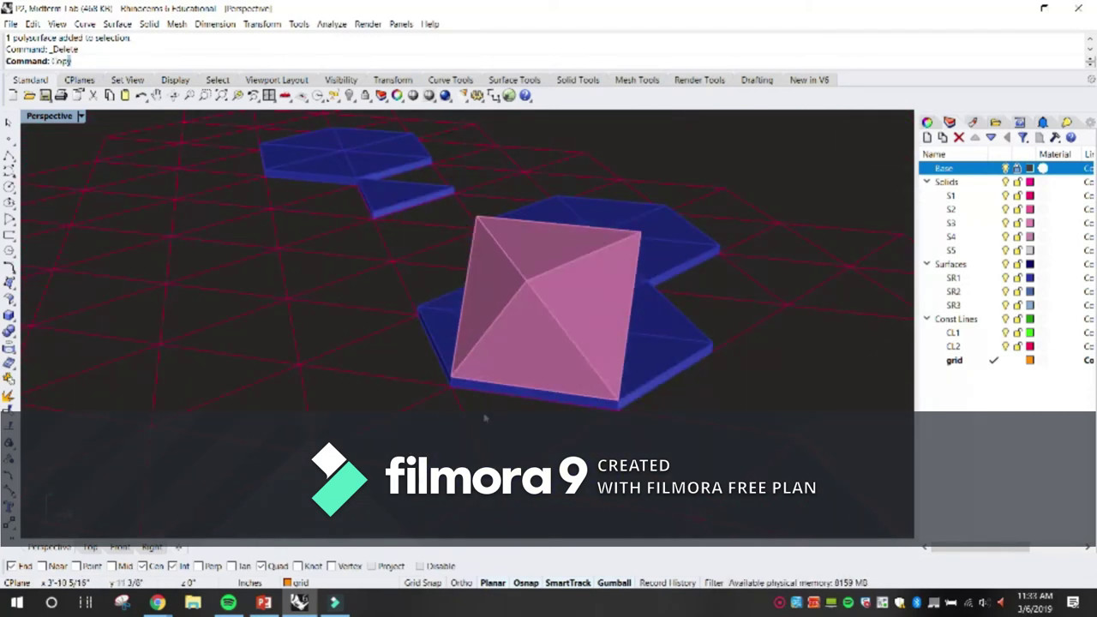
pyautogui.press('Return')
pyautogui.click(490, 343)
pyautogui.press('Return')
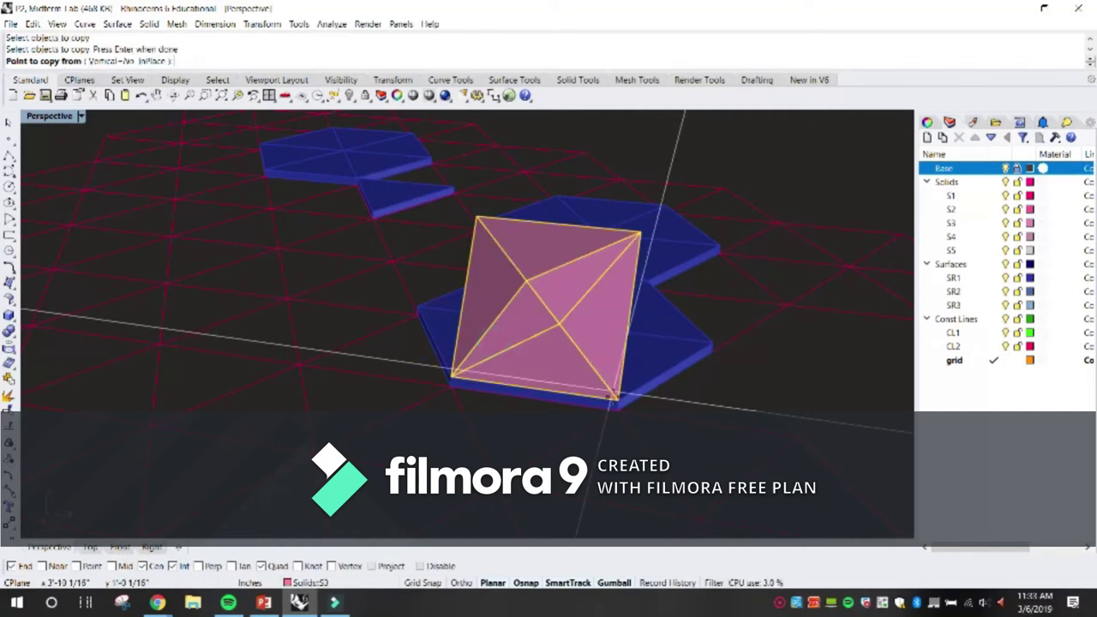
pyautogui.click(615, 399)
pyautogui.click(532, 277)
pyautogui.moveTo(643, 263); pyautogui.dragTo(396, 169, button='right')
pyautogui.press('Return')
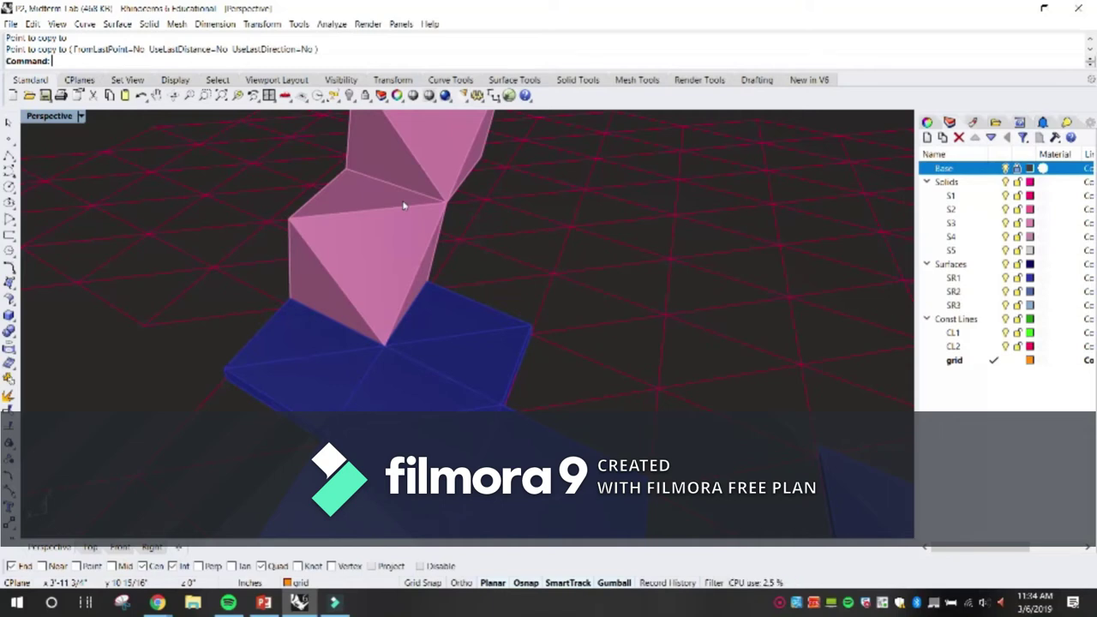
# Step: Orient the upper octahedron by three points so that one of its faces matches the top face of the lower octahedron
pyautogui.press('Return')
pyautogui.click(415, 172)
pyautogui.moveTo(427, 188); pyautogui.dragTo(457, 293, button='right')
pyautogui.press('Return')
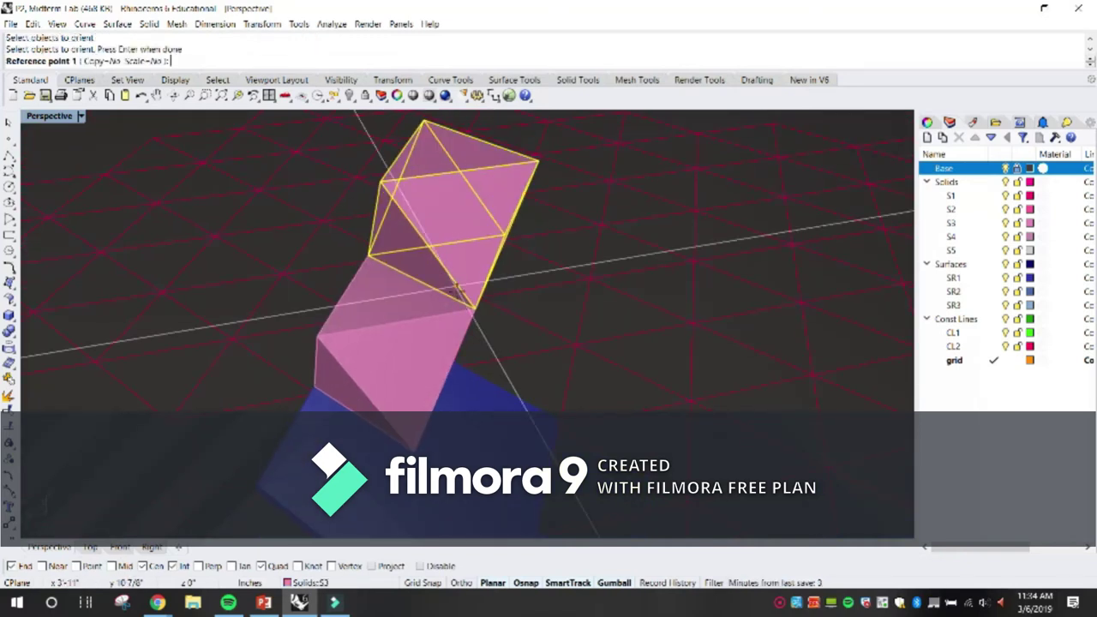
pyautogui.click(473, 306)
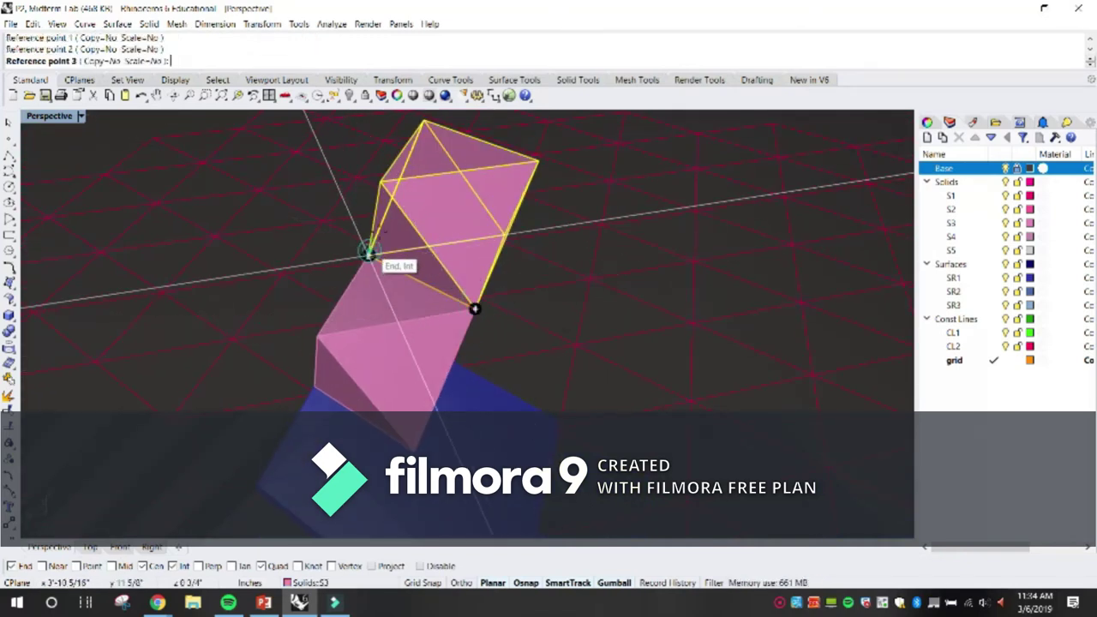
pyautogui.click(380, 183)
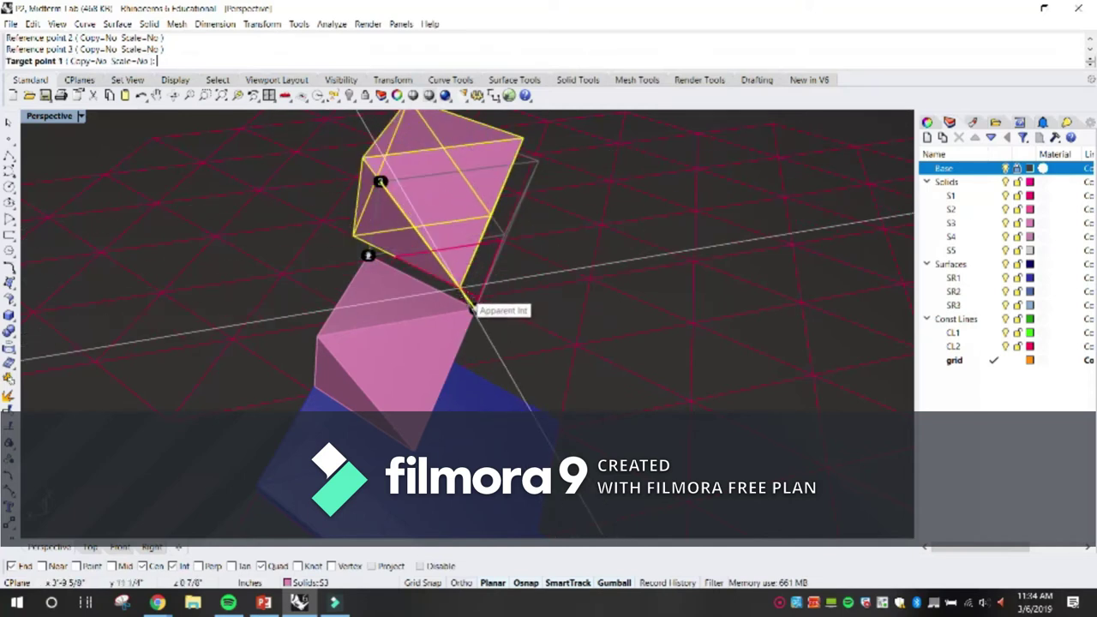
pyautogui.click(472, 306)
pyautogui.click(367, 255)
pyautogui.click(320, 339)
# Step: Copy the upper octahedron from one end of its lower edge to the other, placing a third octahedron beside it
pyautogui.moveTo(394, 334); pyautogui.dragTo(547, 317, button='right')
pyautogui.write('Copupy')
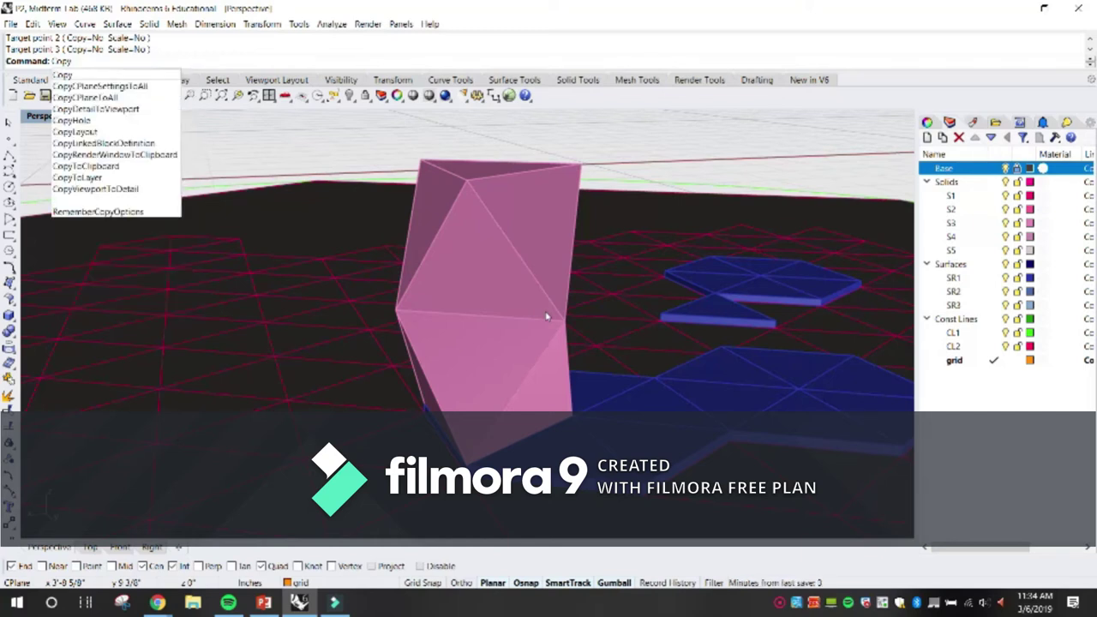
pyautogui.press('Return')
pyautogui.click(434, 315)
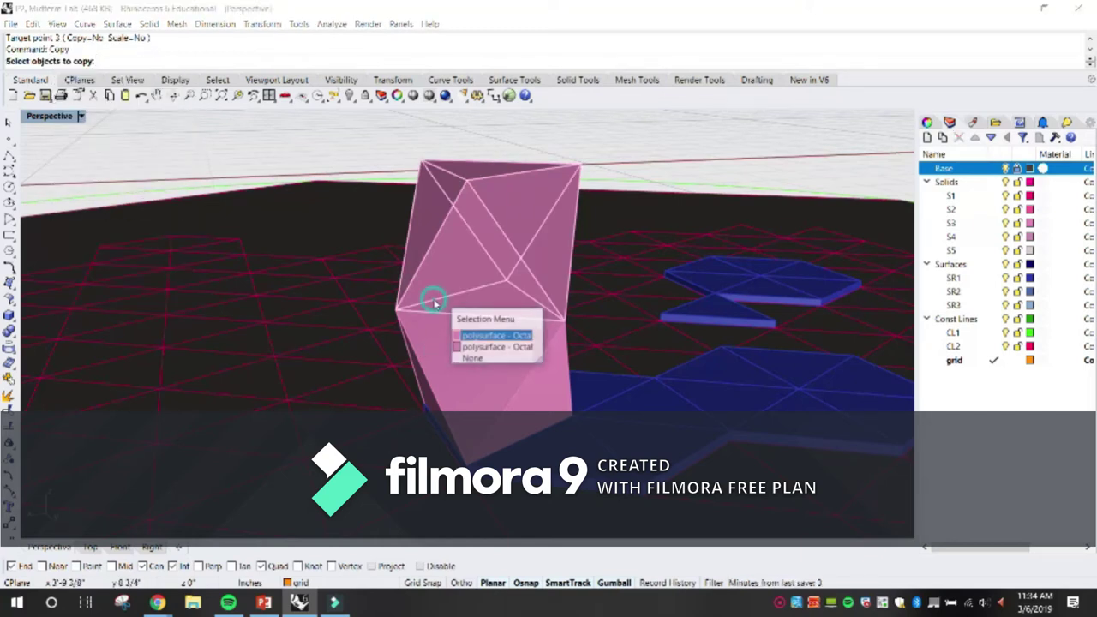
pyautogui.click(476, 340)
pyautogui.press('Return')
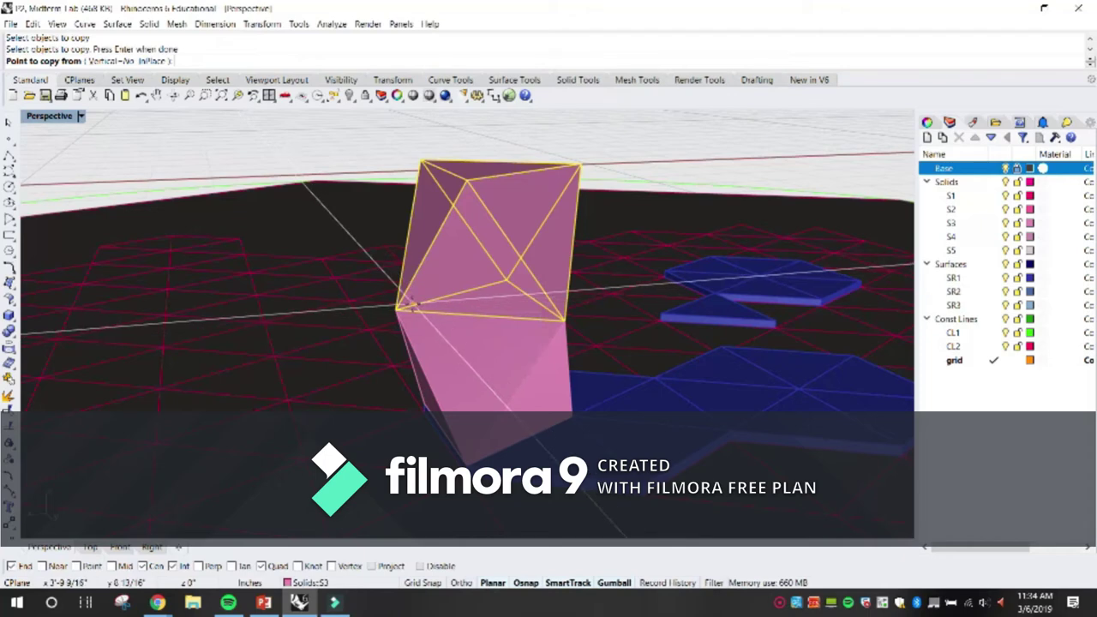
pyautogui.click(396, 310)
pyautogui.click(565, 311)
pyautogui.press('Return')
# Step: Orient the third octahedron with Orient3Pt so that its face sits flush against the adjoining face of the second octahedron
pyautogui.moveTo(564, 305)
pyautogui.mouseDown(button='right')
pyautogui.moveTo(443, 303)
pyautogui.moveTo(343, 265)
pyautogui.moveTo(578, 309)
pyautogui.mouseUp(button='right')
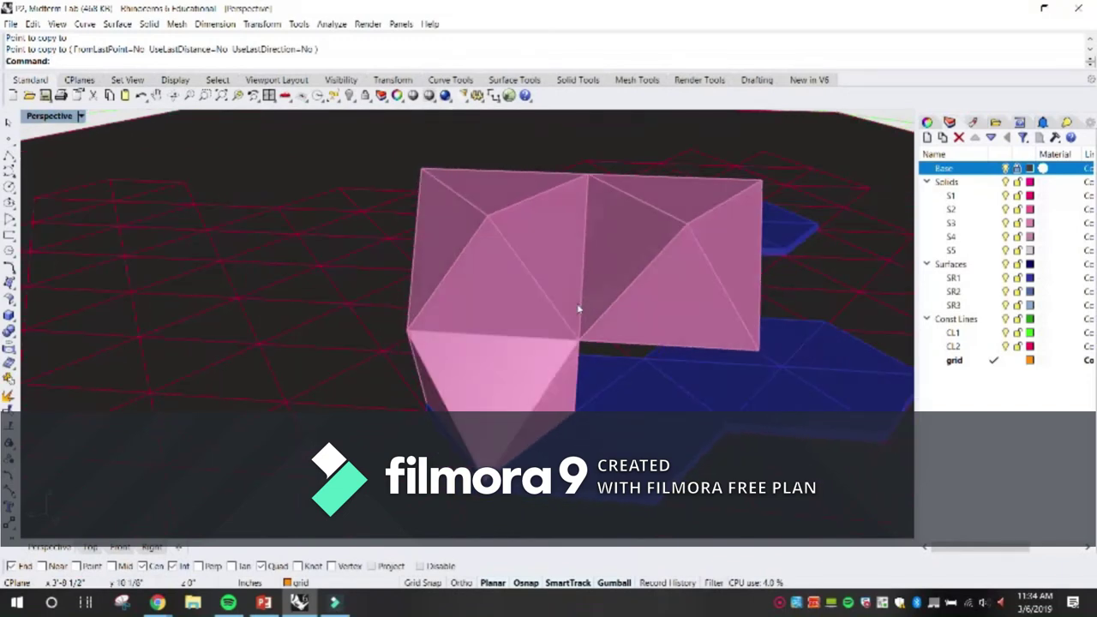
pyautogui.write('Orient3Pt')
pyautogui.press('Return')
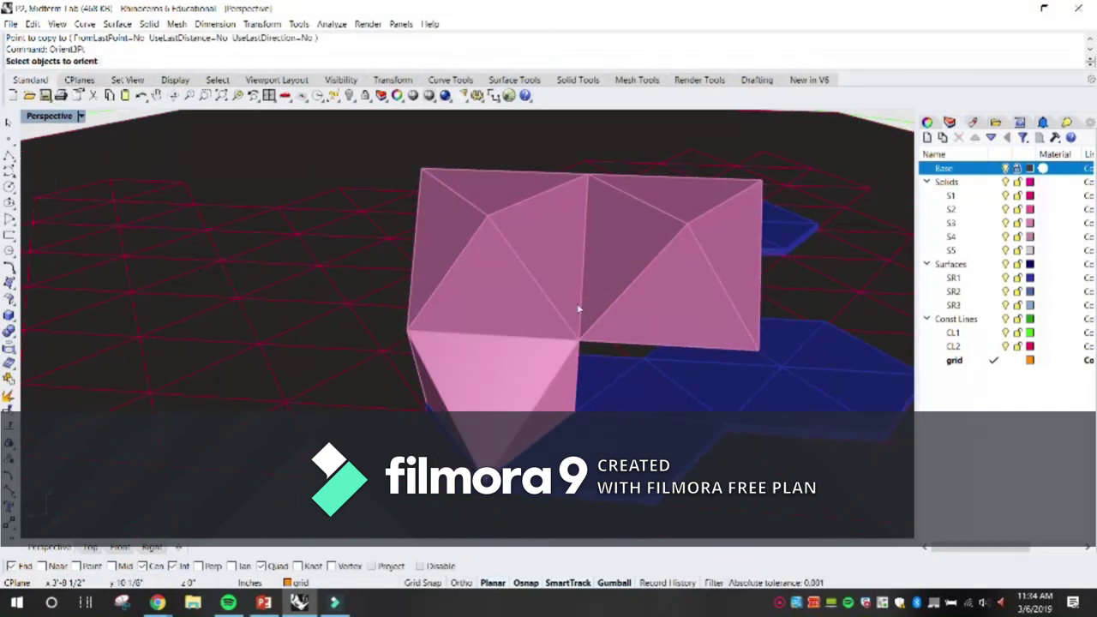
pyautogui.click(609, 276)
pyautogui.press('Return')
pyautogui.click(583, 337)
pyautogui.click(587, 174)
pyautogui.click(687, 224)
pyautogui.click(579, 340)
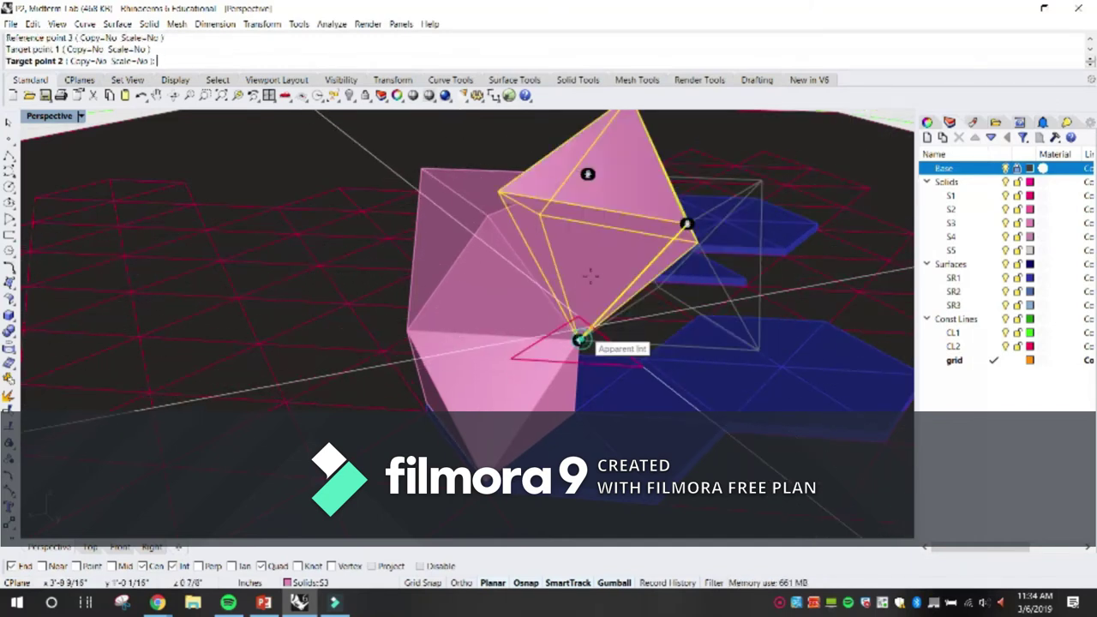
pyautogui.click(587, 175)
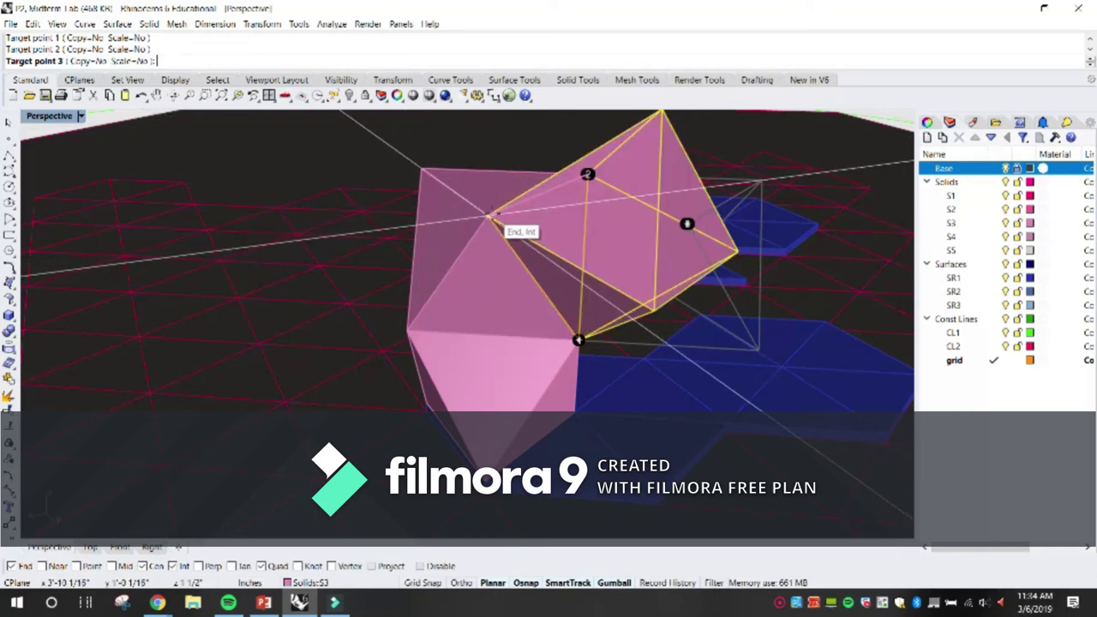
pyautogui.click(739, 274)
# Step: Copy the third octahedron from its lowest corner to its outer side corner, placing a fourth octahedron above it
pyautogui.moveTo(738, 273); pyautogui.dragTo(338, 319, button='right')
pyautogui.press('Return')
pyautogui.click(331, 310)
pyautogui.press('Return')
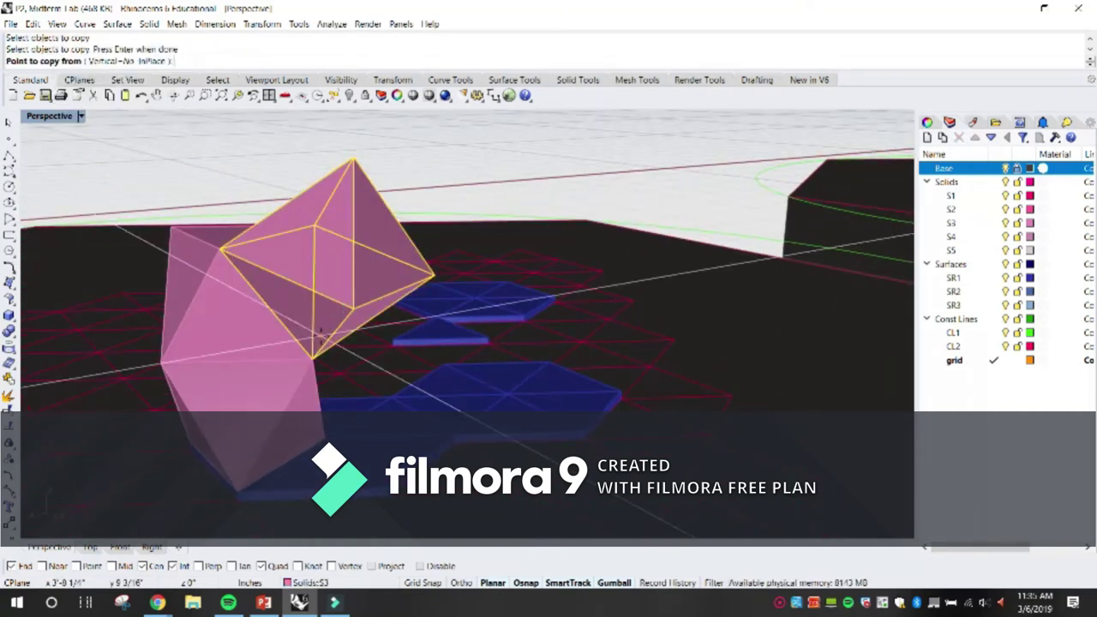
pyautogui.click(313, 358)
pyautogui.click(436, 275)
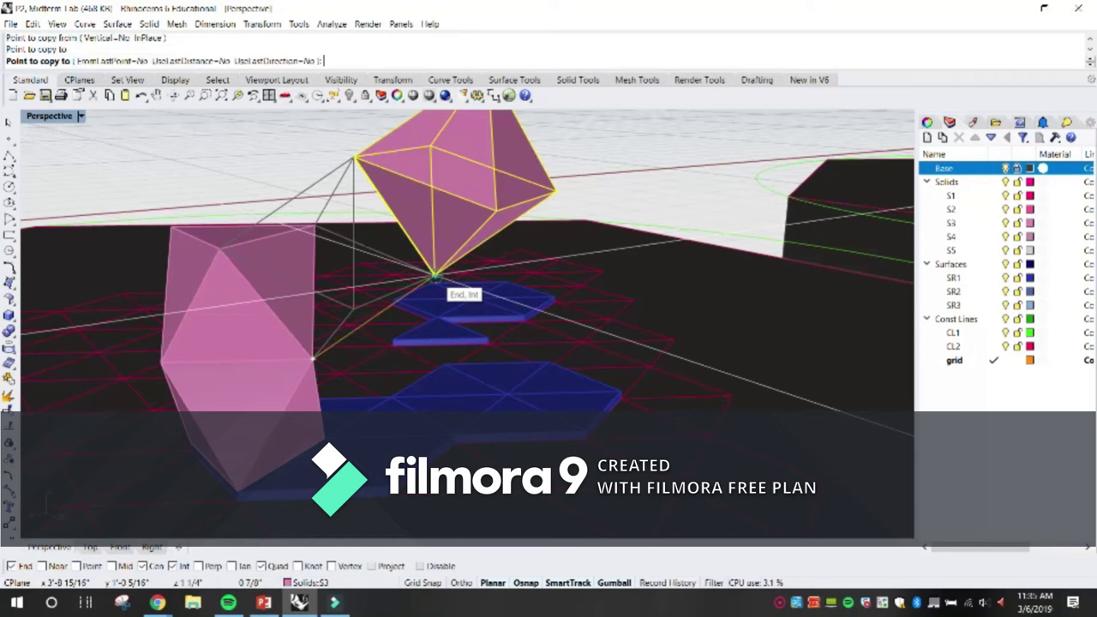
pyautogui.press('Return')
# Step: Orient the fourth octahedron by three points so that its face sits flush against the adjoining face of the third
pyautogui.moveTo(505, 252); pyautogui.dragTo(455, 264, button='right')
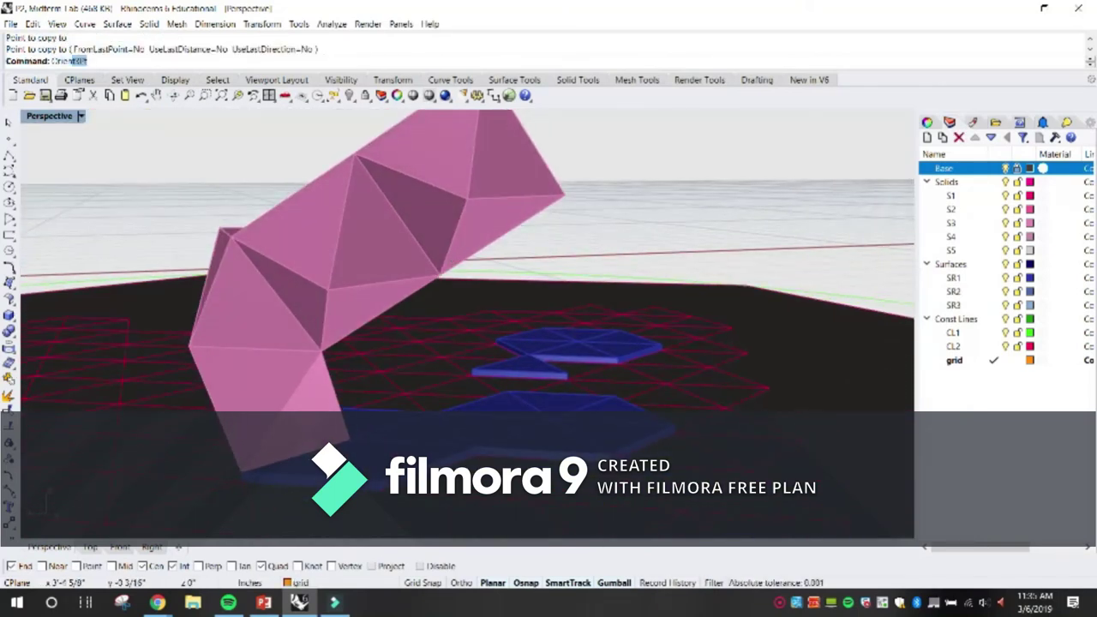
pyautogui.write('Orient')
pyautogui.press('Return')
pyautogui.click(477, 226)
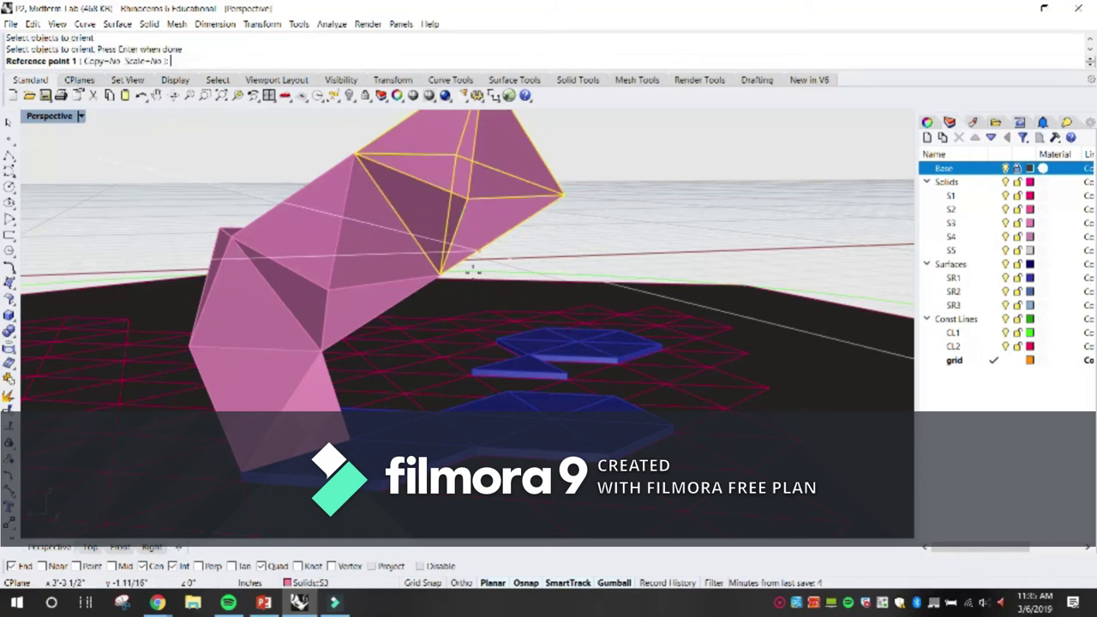
pyautogui.click(441, 274)
pyautogui.scroll(-4, 441, 274)
pyautogui.scroll(4, 397, 210)
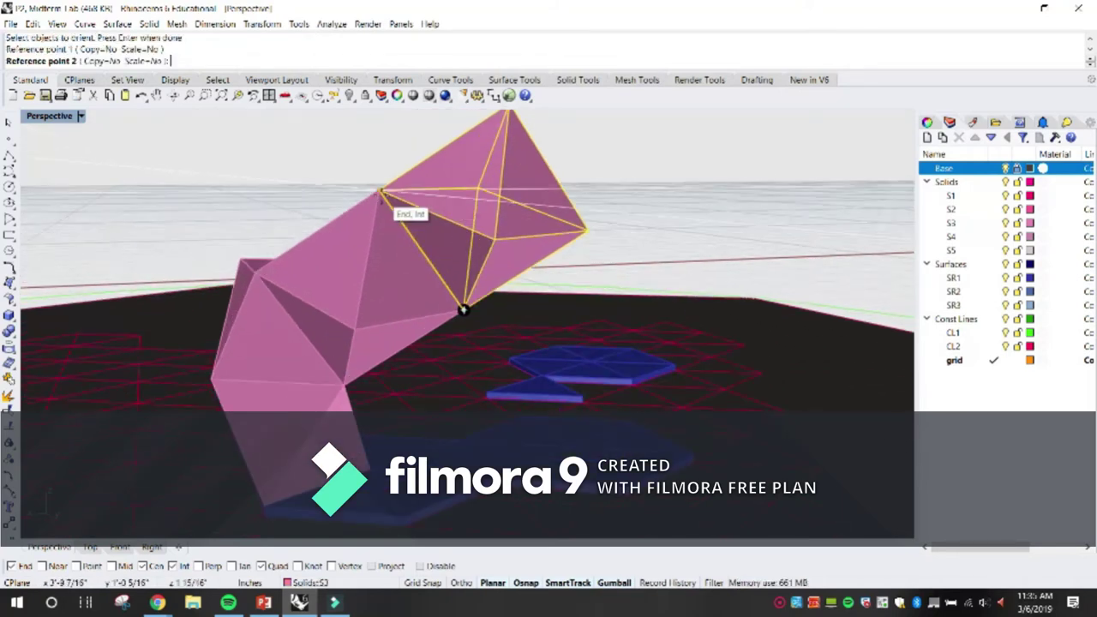
pyautogui.click(494, 239)
pyautogui.click(464, 310)
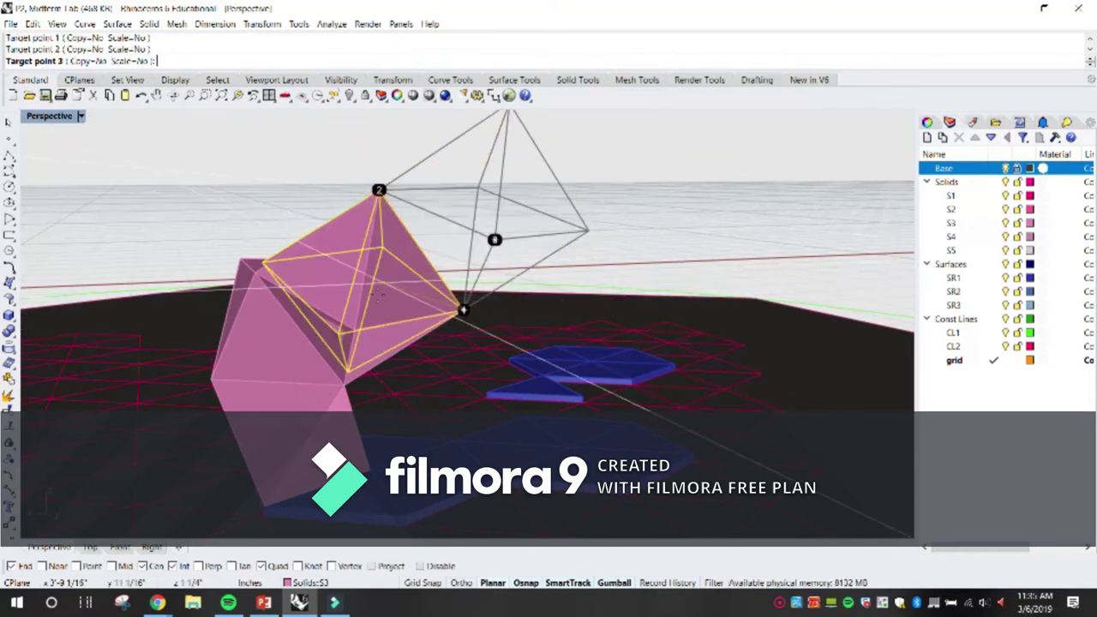
pyautogui.click(355, 329)
# Step: Inspect the octahedron chain from several sides, then look over the three hexagonal bases and the library of solids
pyautogui.moveTo(664, 249); pyautogui.dragTo(428, 344, button='right')
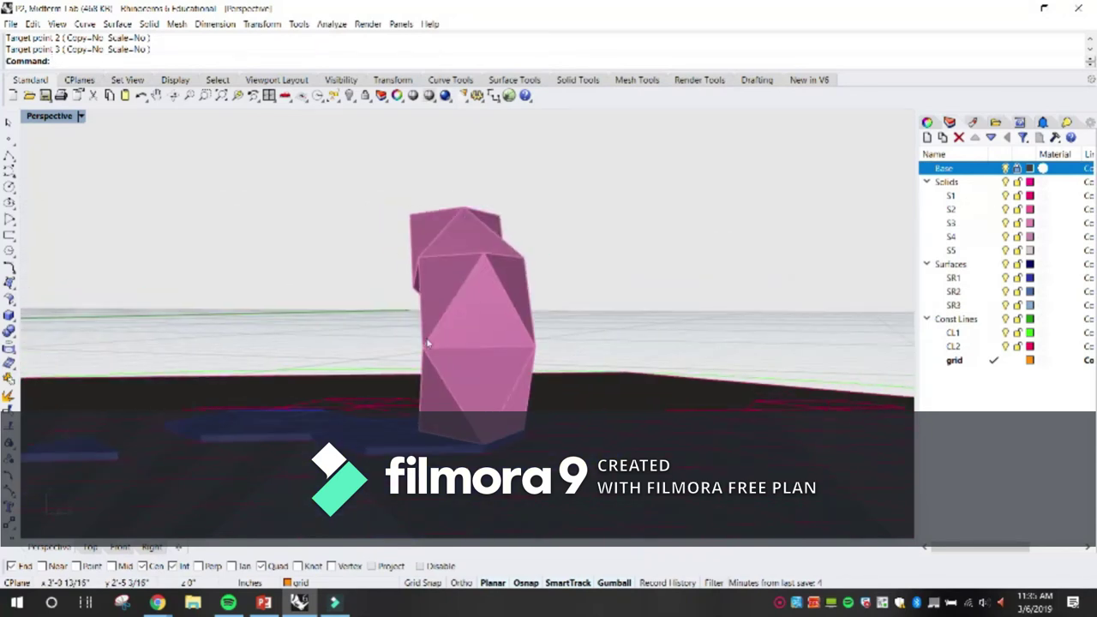
pyautogui.moveTo(685, 421); pyautogui.dragTo(495, 344, button='right')
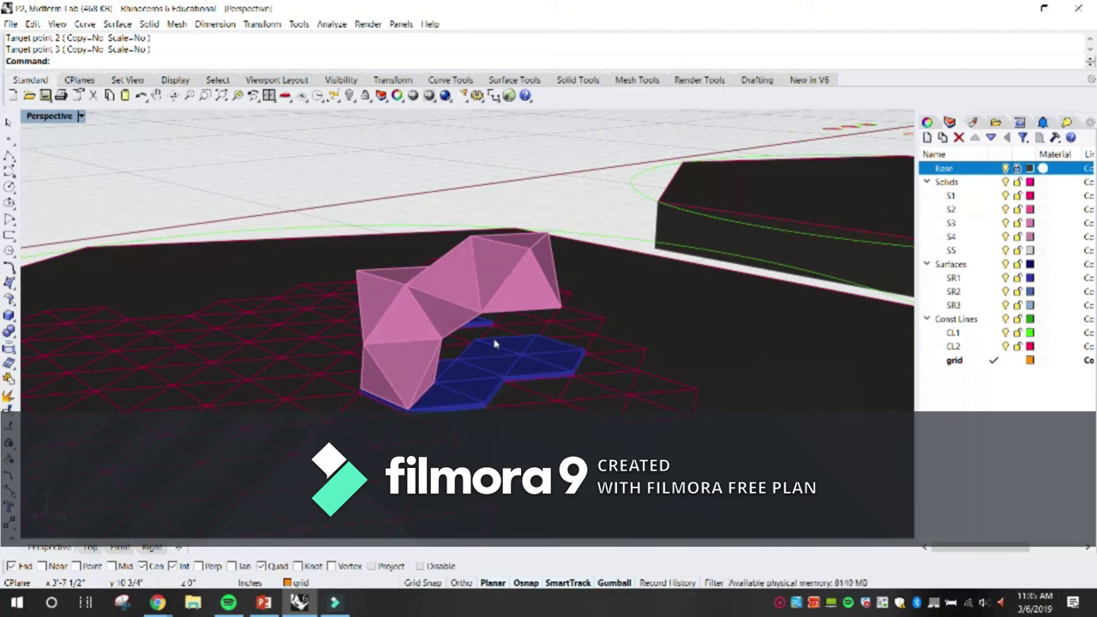
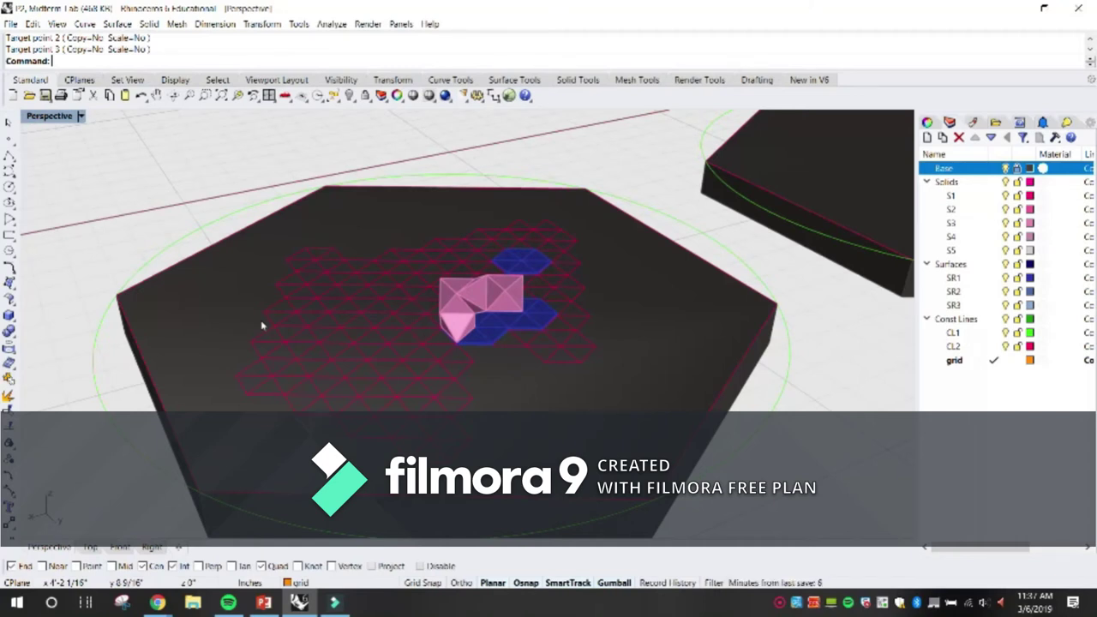
pyautogui.scroll(-2, 261, 324)
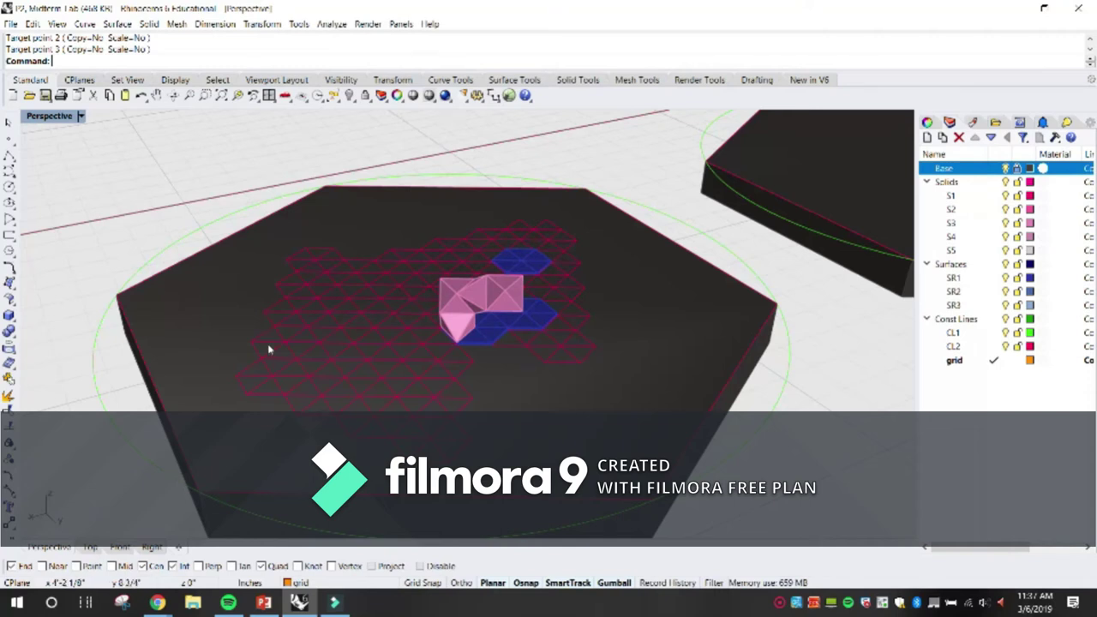
pyautogui.scroll(-5, 405, 341)
pyautogui.moveTo(403, 341); pyautogui.dragTo(588, 343, button='right')
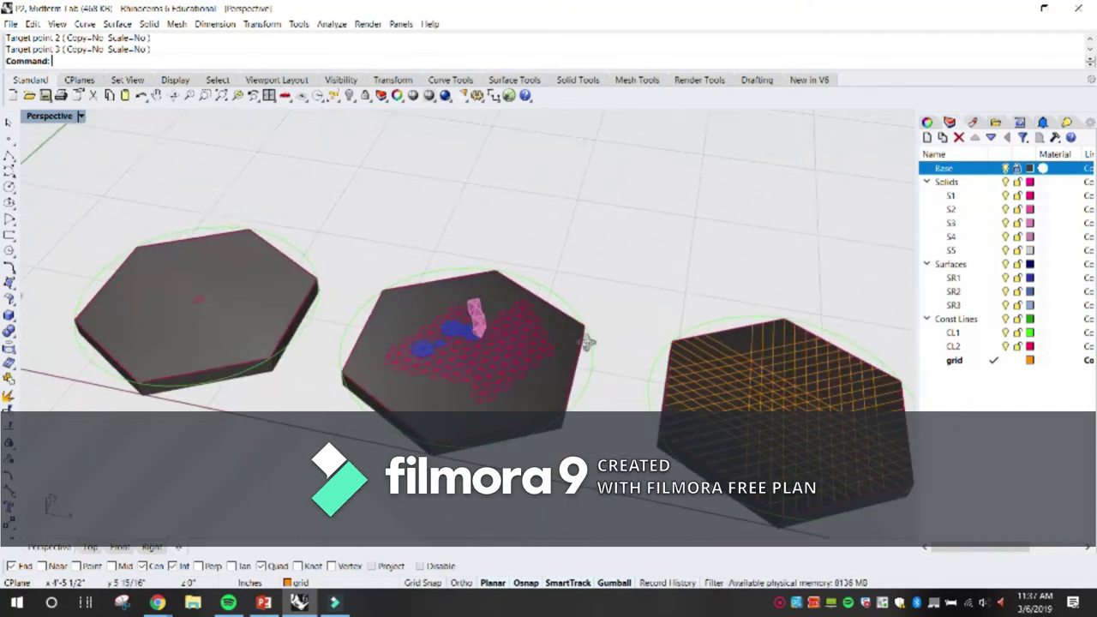
pyautogui.scroll(-9, 590, 342)
pyautogui.scroll(2, 423, 377)
pyautogui.scroll(-1, 422, 377)
pyautogui.scroll(5, 480, 390)
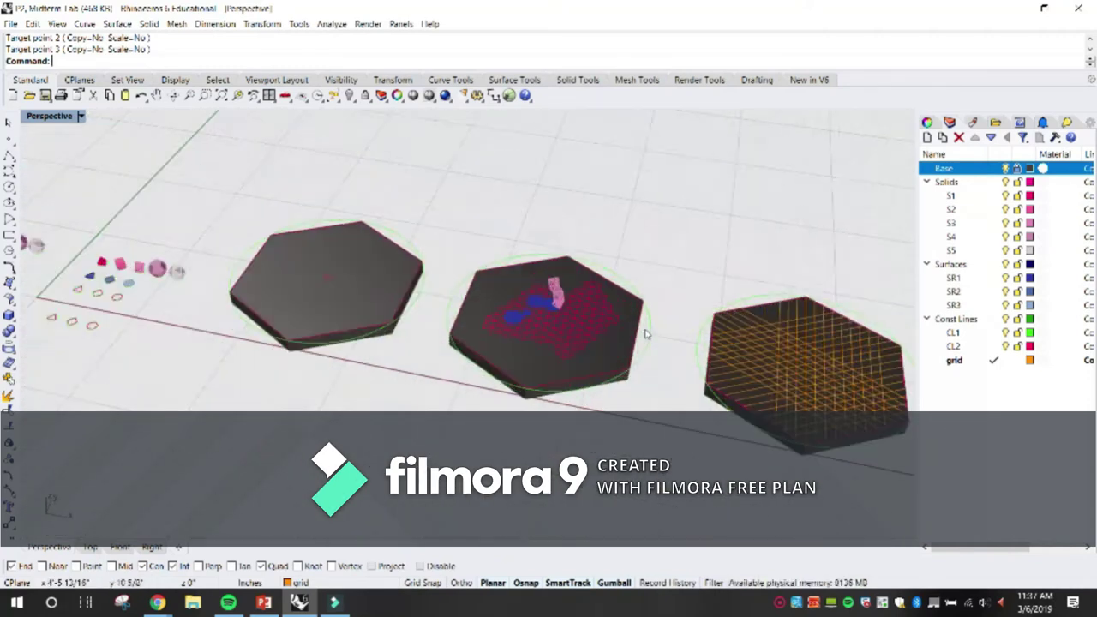
pyautogui.moveTo(529, 401); pyautogui.dragTo(539, 372, button='right')
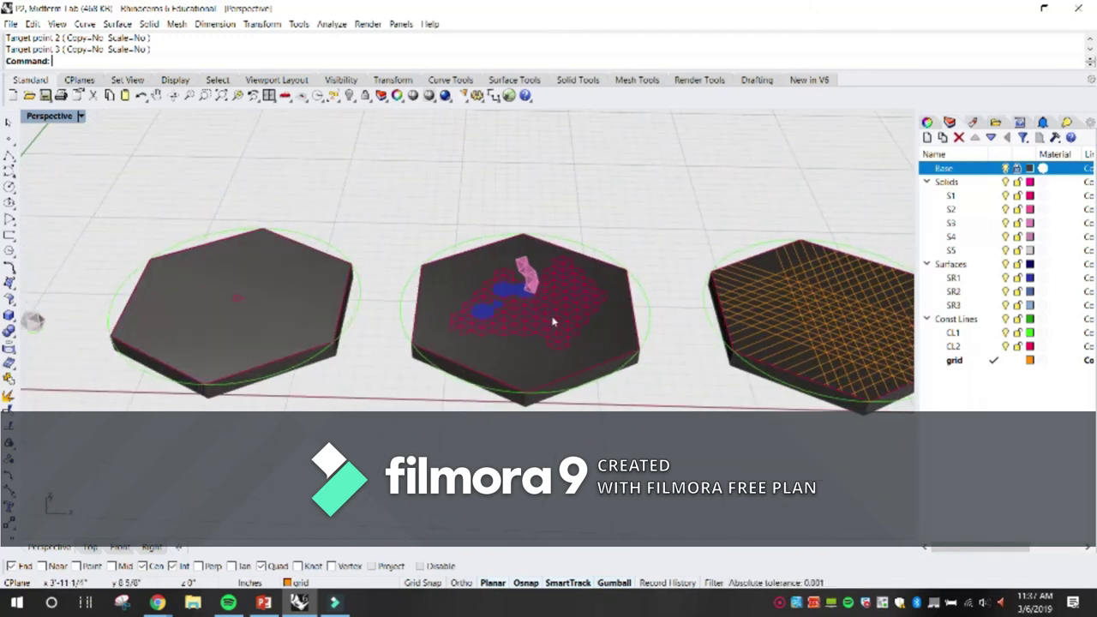
pyautogui.scroll(-3, 414, 322)
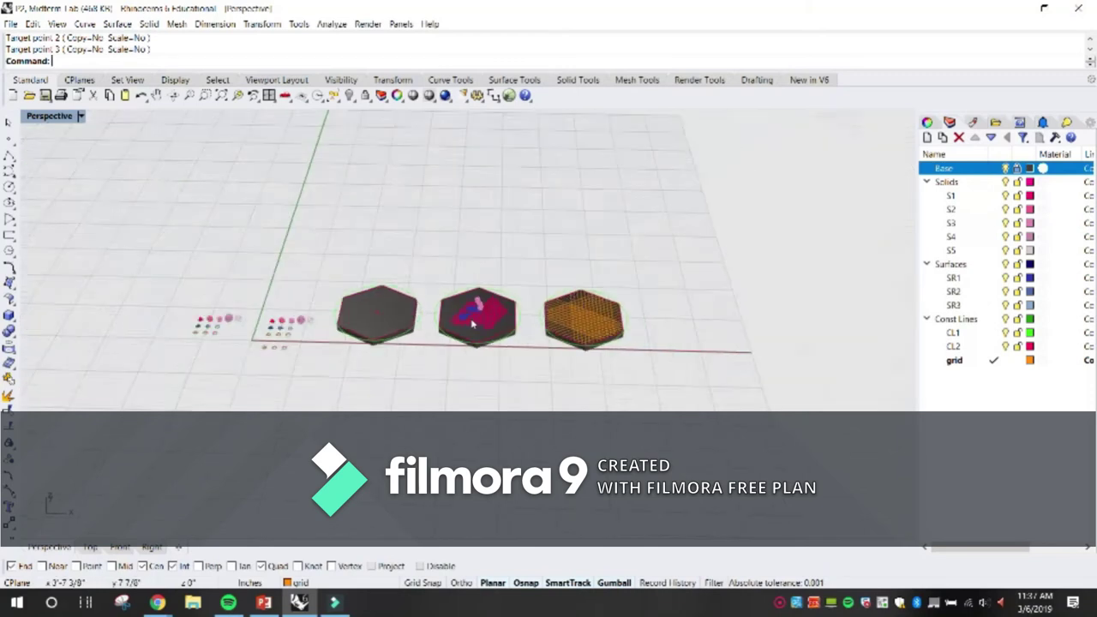
pyautogui.scroll(5, 349, 281)
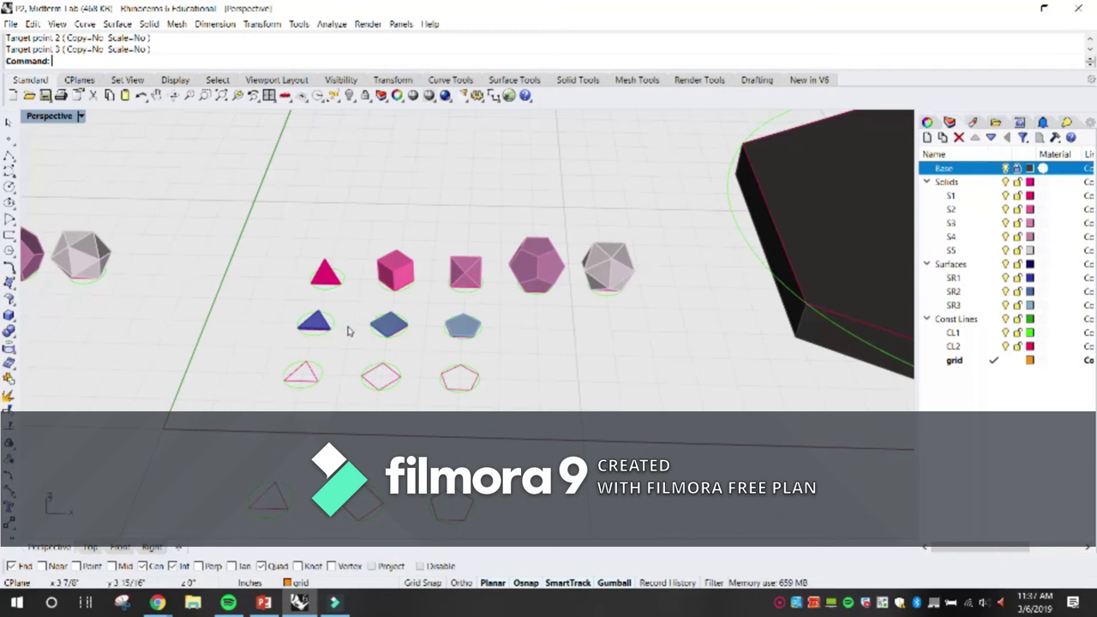
pyautogui.scroll(-12, 348, 330)
pyautogui.scroll(10, 752, 282)
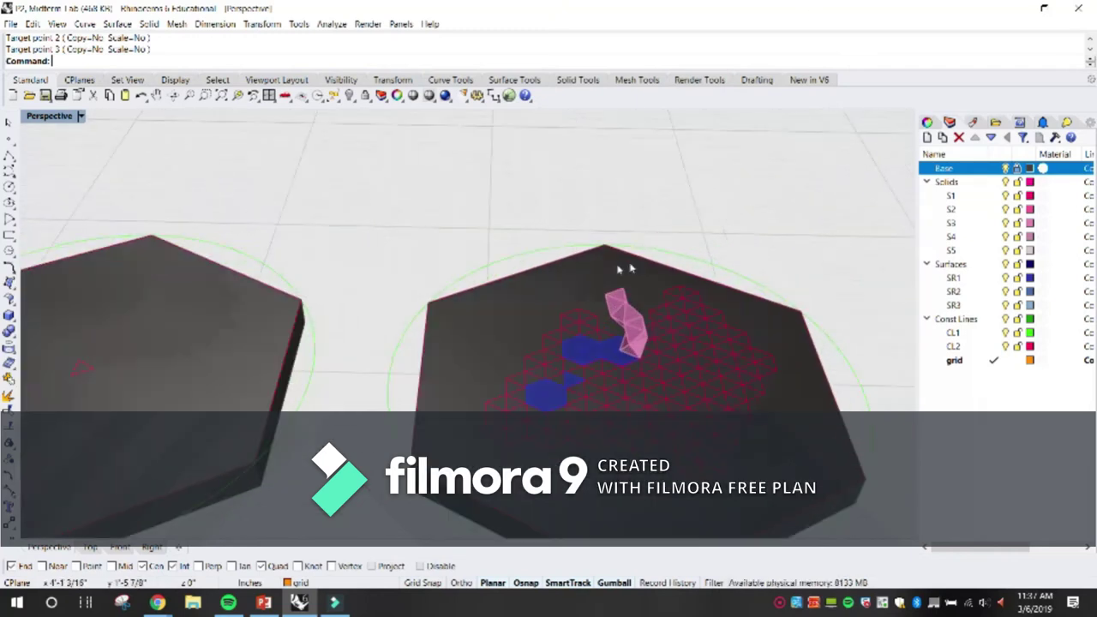
pyautogui.scroll(2, 591, 378)
pyautogui.scroll(-4, 538, 330)
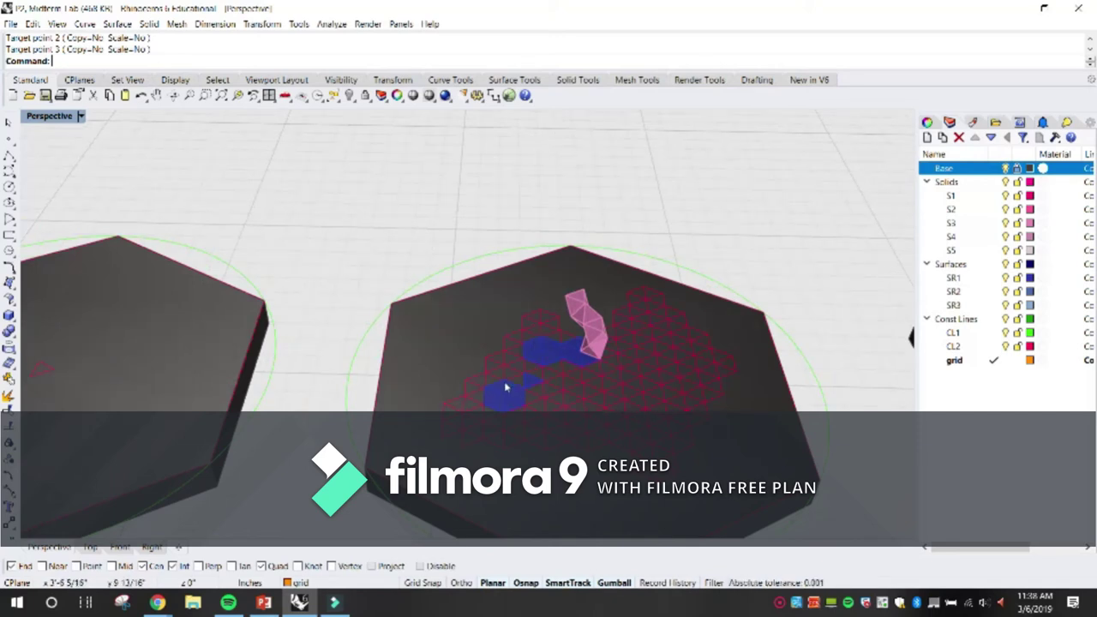
pyautogui.scroll(-2, 505, 388)
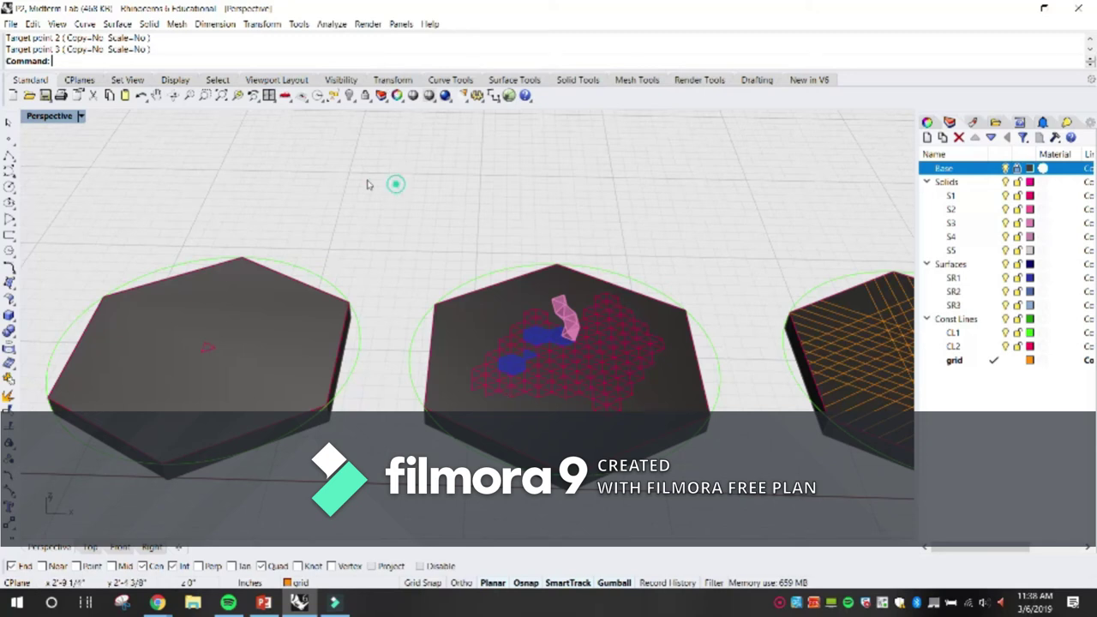
# Step: Maximize the Top viewport and frame the row of five original solids beside the first base
pyautogui.doubleClick(58, 119)
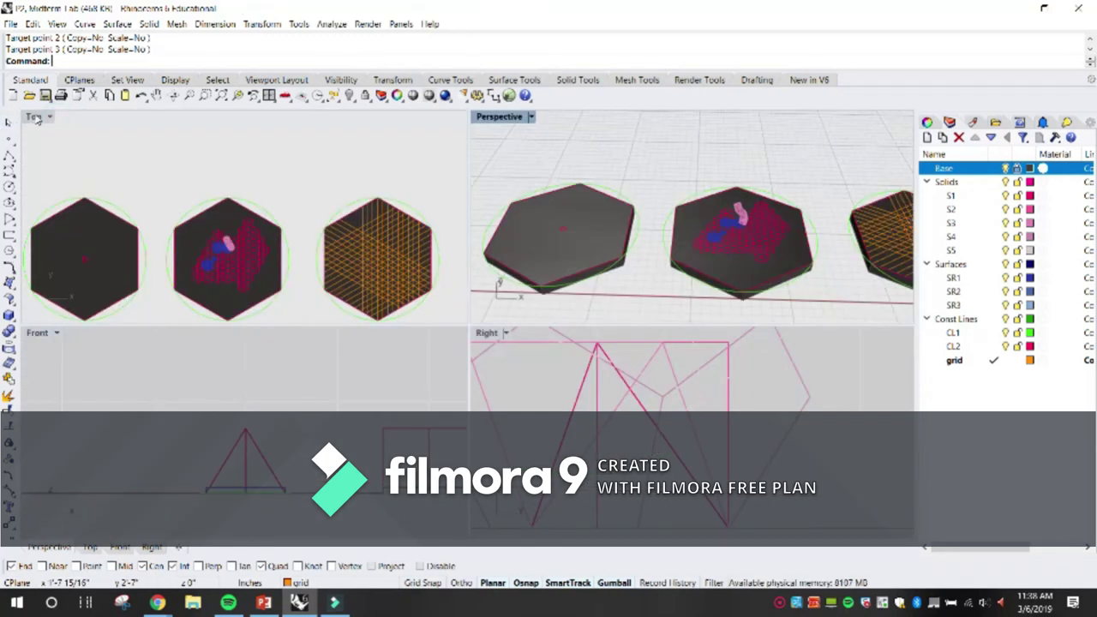
pyautogui.doubleClick(36, 119)
pyautogui.scroll(-3, 264, 201)
pyautogui.moveTo(264, 202); pyautogui.dragTo(345, 256, button='right')
pyautogui.scroll(10, 281, 296)
pyautogui.moveTo(230, 326); pyautogui.dragTo(319, 365, button='right')
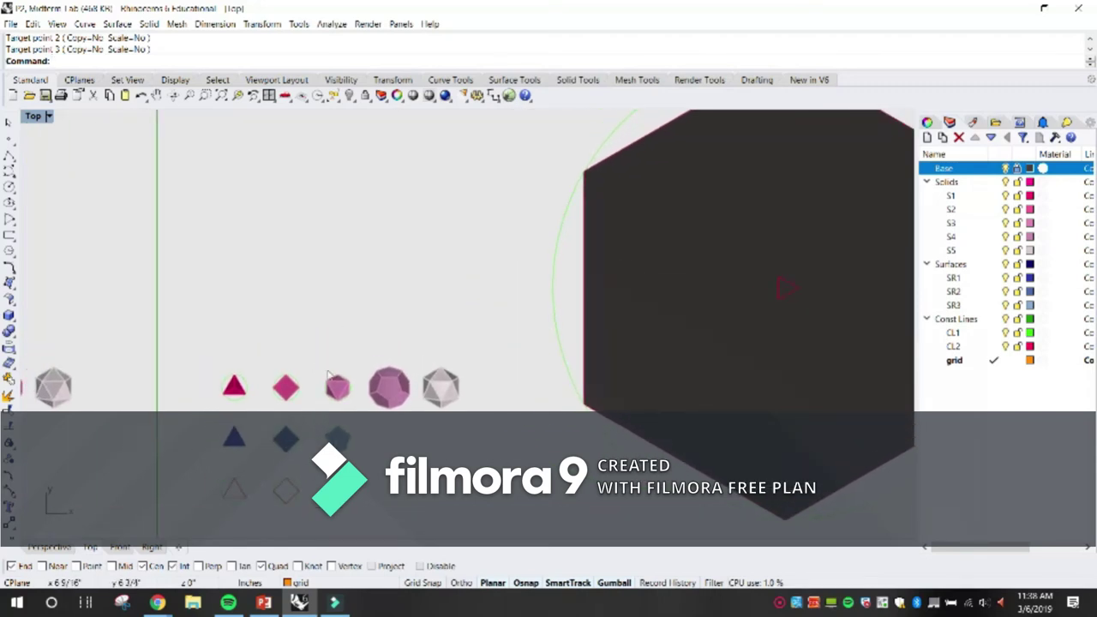
pyautogui.write('copy')
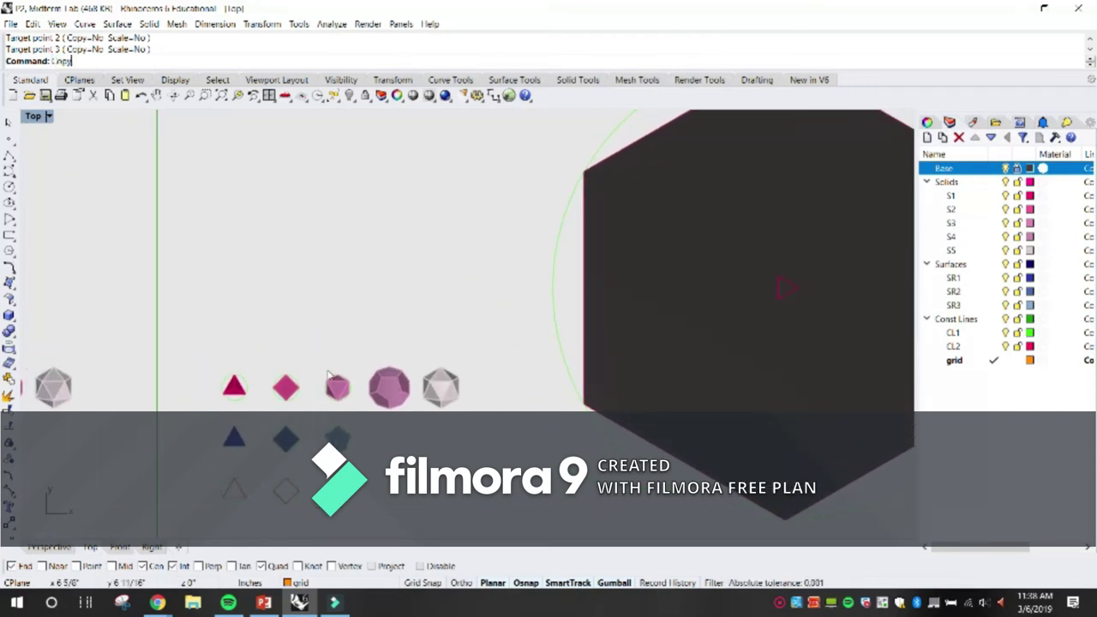
pyautogui.press('Return')
pyautogui.press('Return')
pyautogui.scroll(2, 235, 320)
pyautogui.write('Copy')
pyautogui.press('Return')
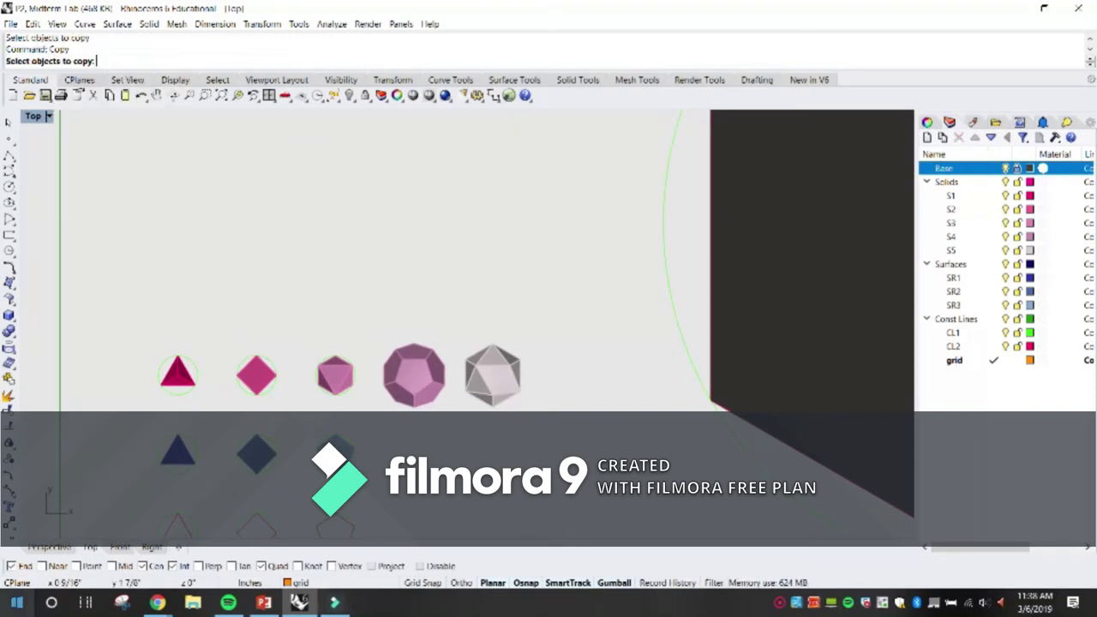
pyautogui.moveTo(120, 301); pyautogui.dragTo(536, 403)
# Step: Lock the CL1 construction-line layer and cancel the running copy command
pyautogui.click(1018, 334)
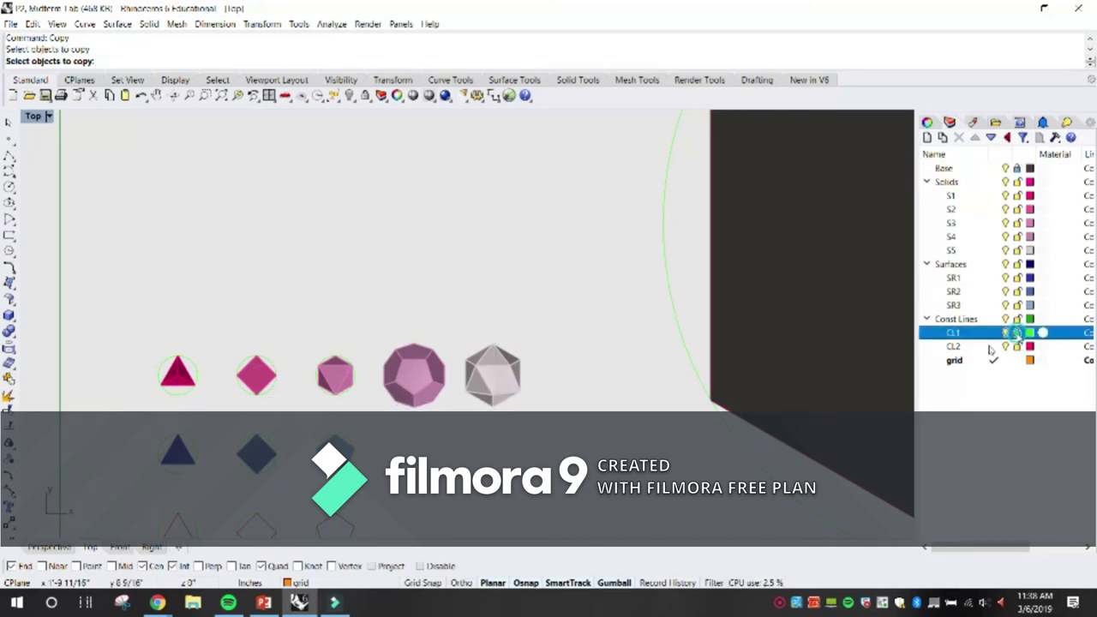
pyautogui.write('cop')
pyautogui.press('Escape')
# Step: Copy the row of five solids, S1 to S5, to the empty area above the hexagonal bases
pyautogui.write('copy')
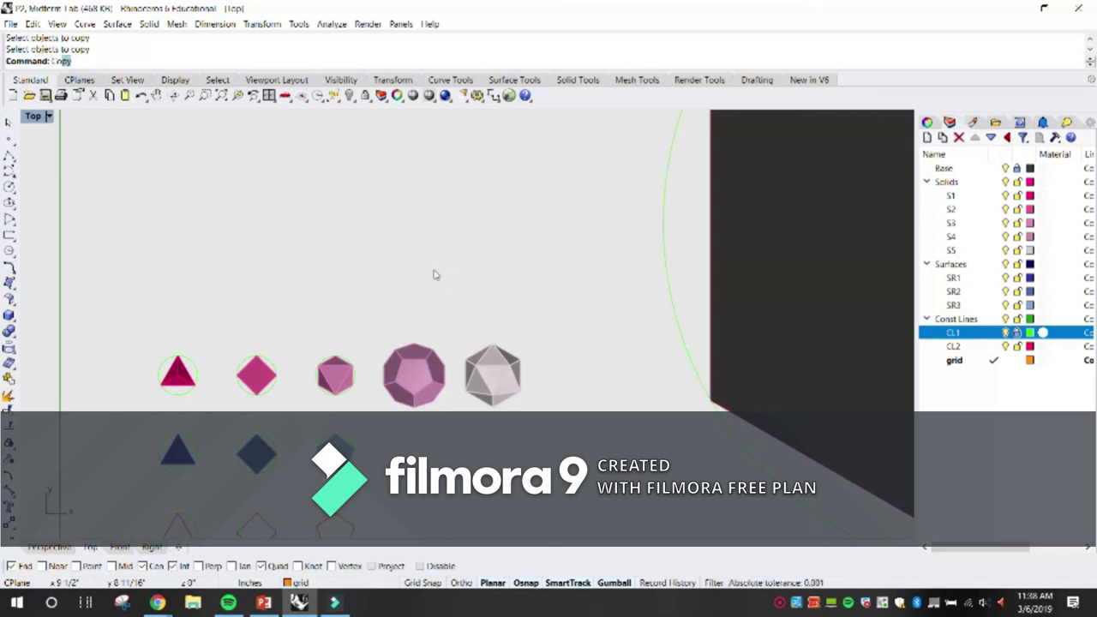
pyautogui.press('Return')
pyautogui.moveTo(140, 288); pyautogui.dragTo(532, 422)
pyautogui.scroll(-10, 482, 335)
pyautogui.press('Return')
pyautogui.click(480, 324)
pyautogui.scroll(-10, 480, 284)
pyautogui.moveTo(480, 283); pyautogui.dragTo(240, 426, button='right')
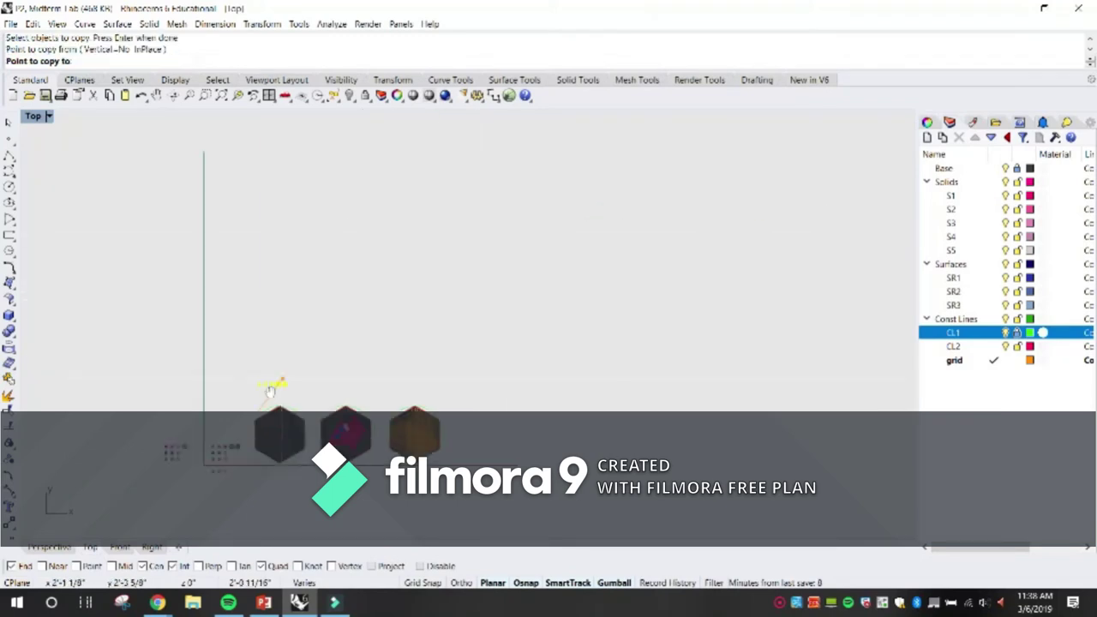
pyautogui.scroll(7, 313, 334)
pyautogui.click(284, 345)
pyautogui.press('Return')
# Step: Start a rectangular Array of the copied row of five solids with 1 in X, 15 in Y and 1 in Z
pyautogui.scroll(5, 282, 338)
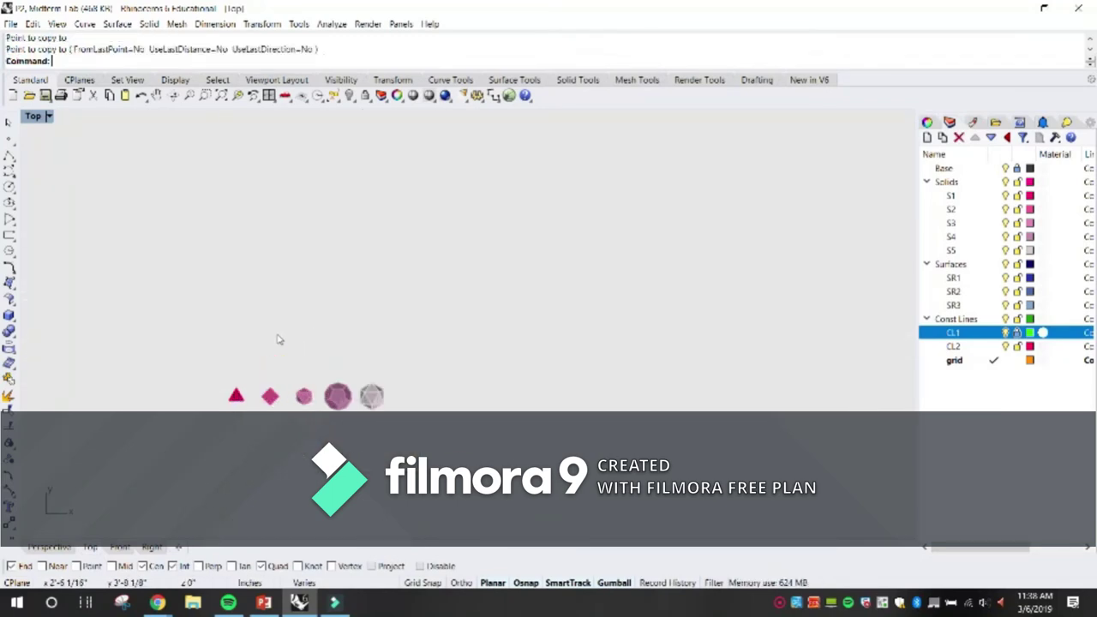
pyautogui.scroll(2, 321, 316)
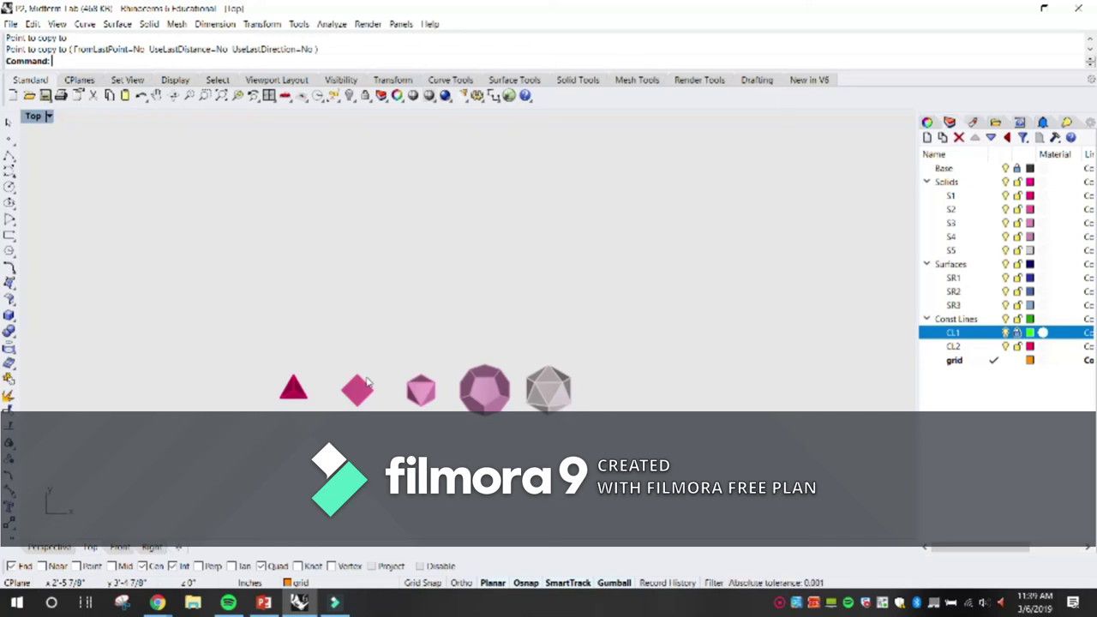
pyautogui.write('Array')
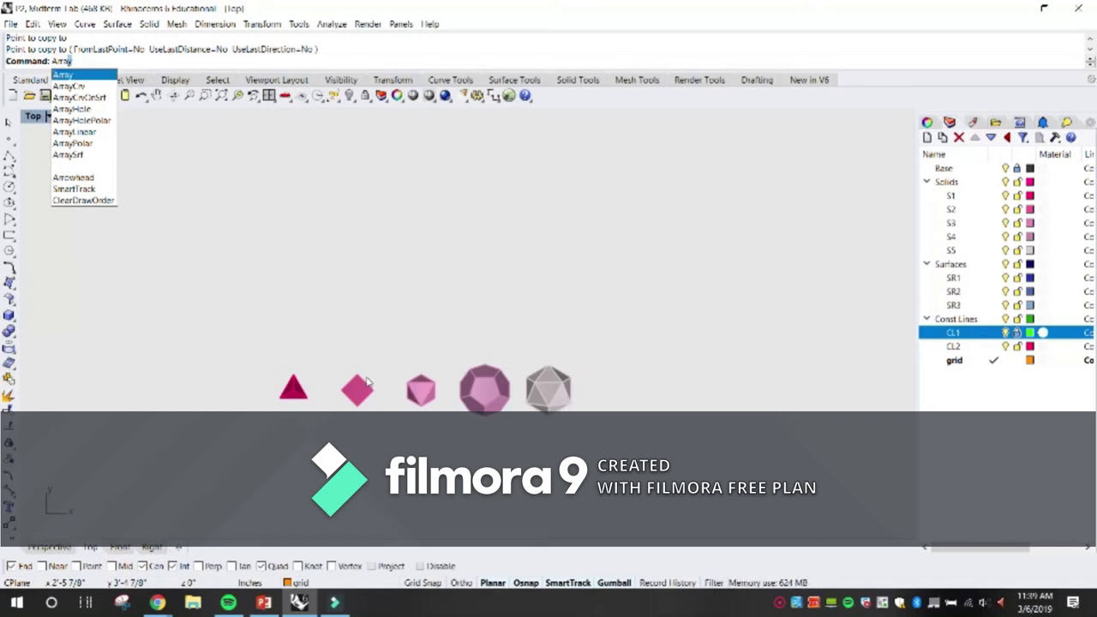
pyautogui.press('Return')
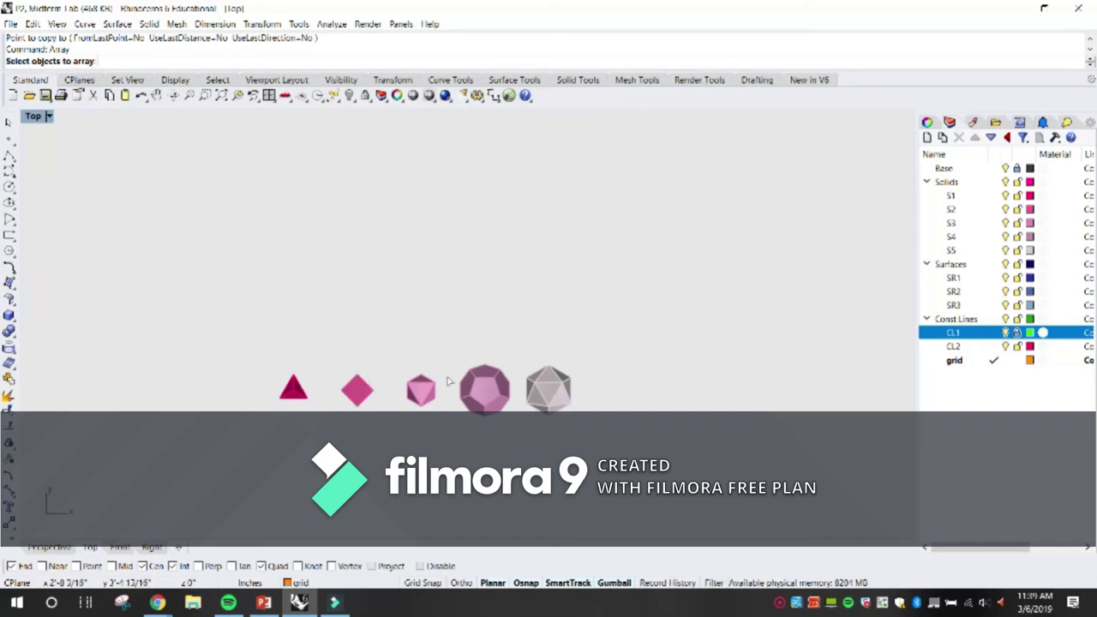
pyautogui.moveTo(604, 448); pyautogui.dragTo(257, 328)
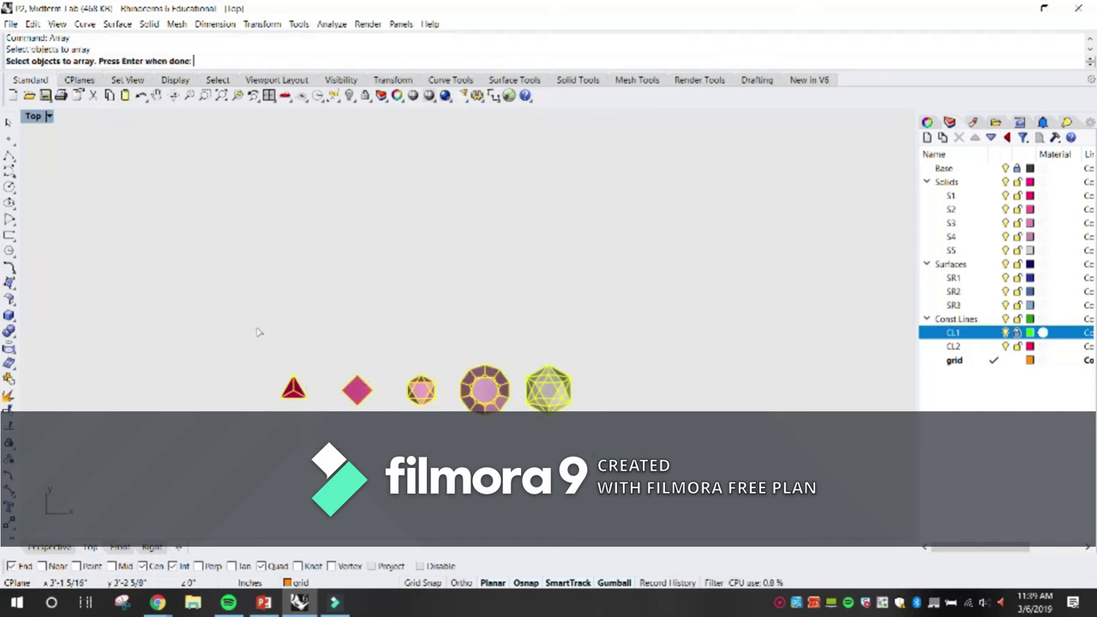
pyautogui.press('Return')
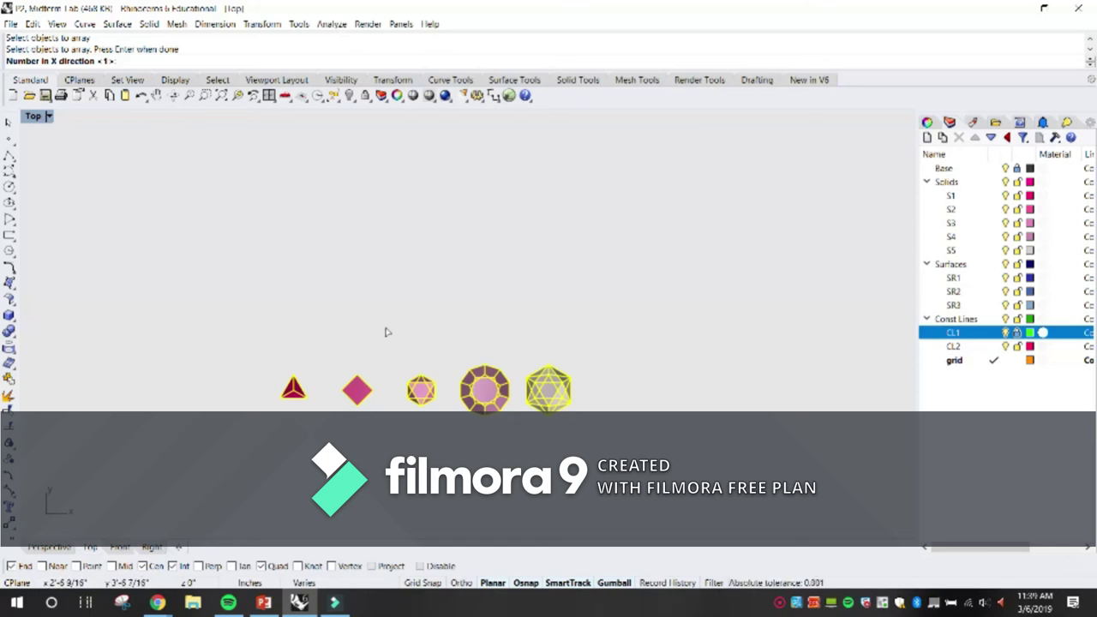
pyautogui.press('Return')
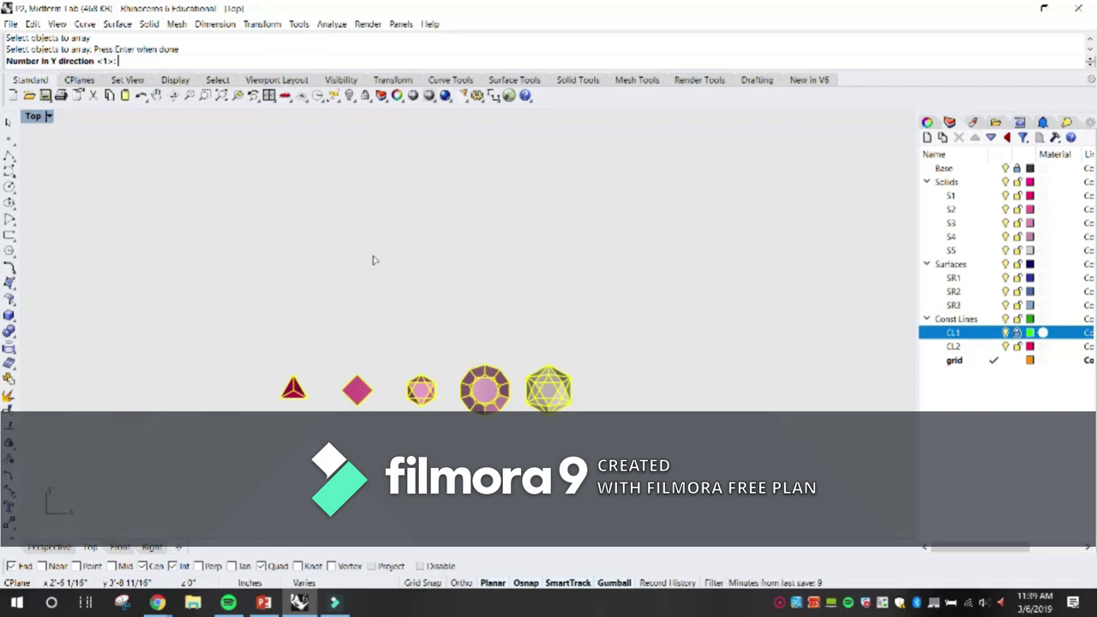
pyautogui.write('15')
pyautogui.press('Return')
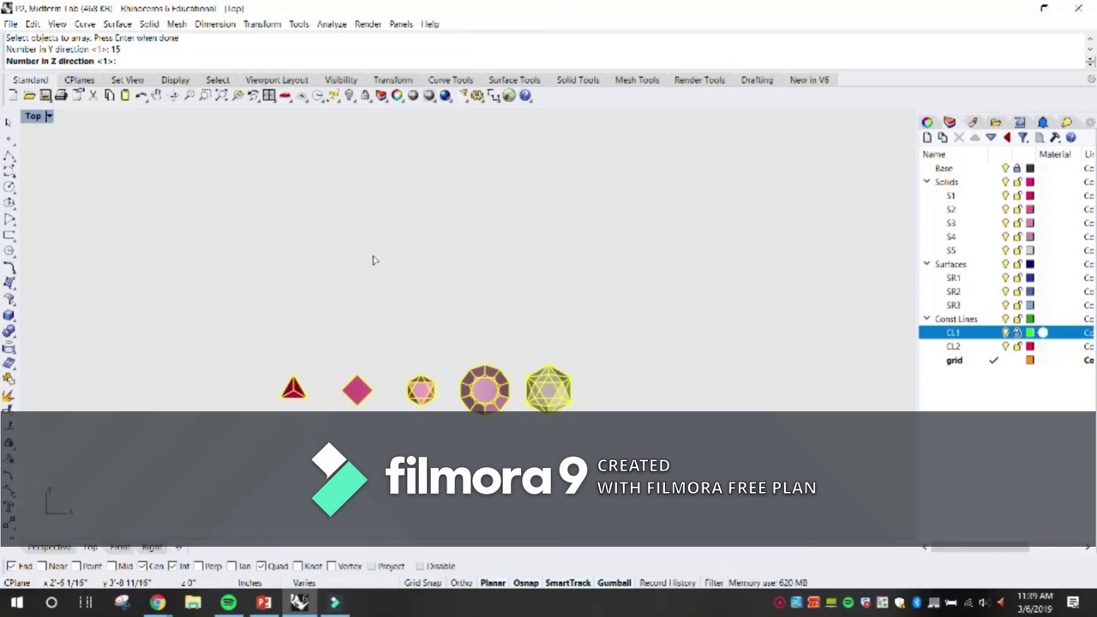
pyautogui.press('Return')
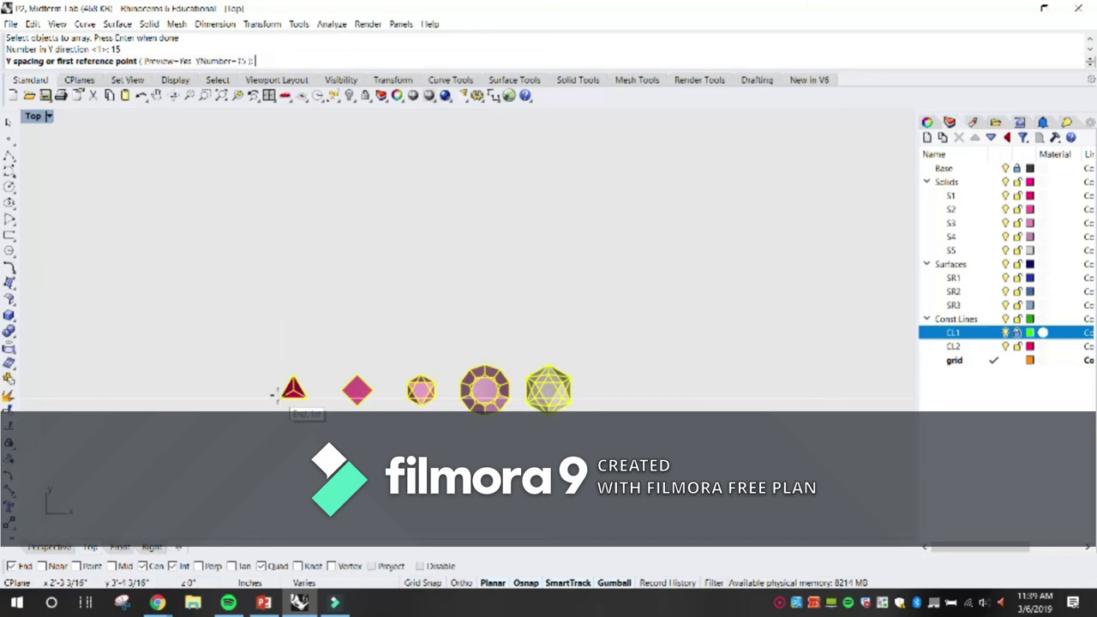
# Step: Space the array rows about 1.78 inches apart in Y, measured from the pyramid's corner, and accept the array
pyautogui.click(273, 396)
pyautogui.scroll(-2, 276, 368)
pyautogui.scroll(-5, 272, 356)
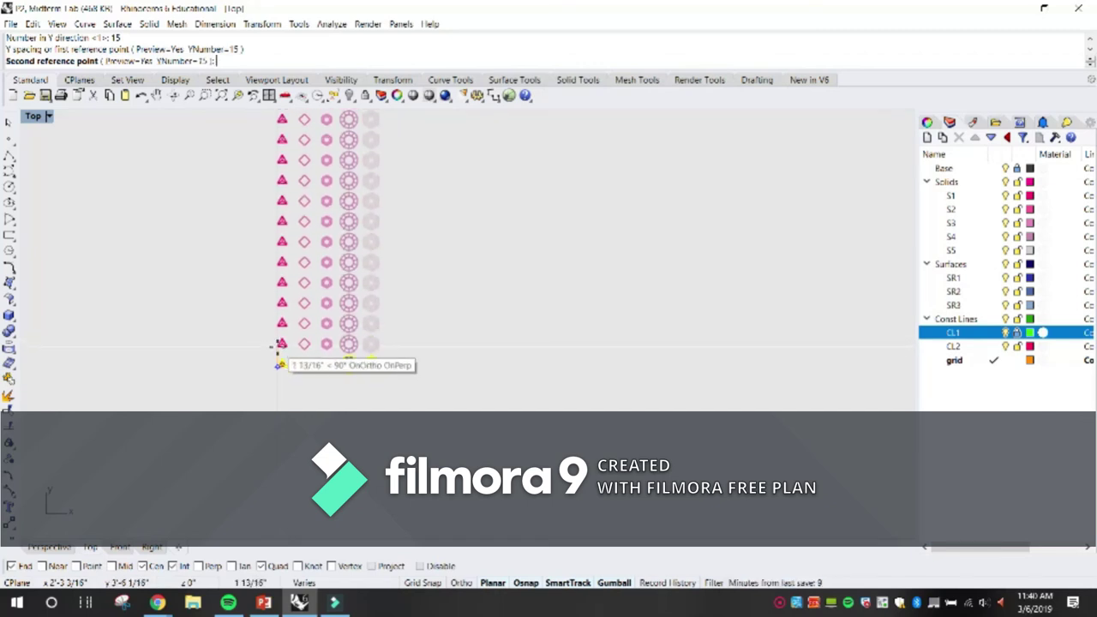
pyautogui.click(278, 365)
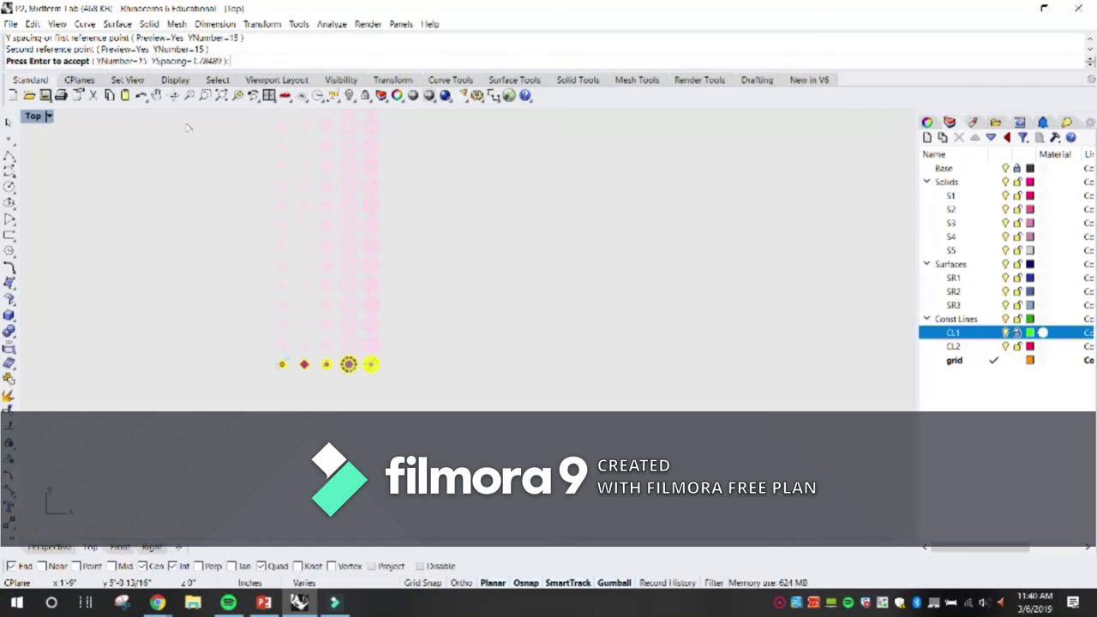
pyautogui.scroll(-2, 279, 354)
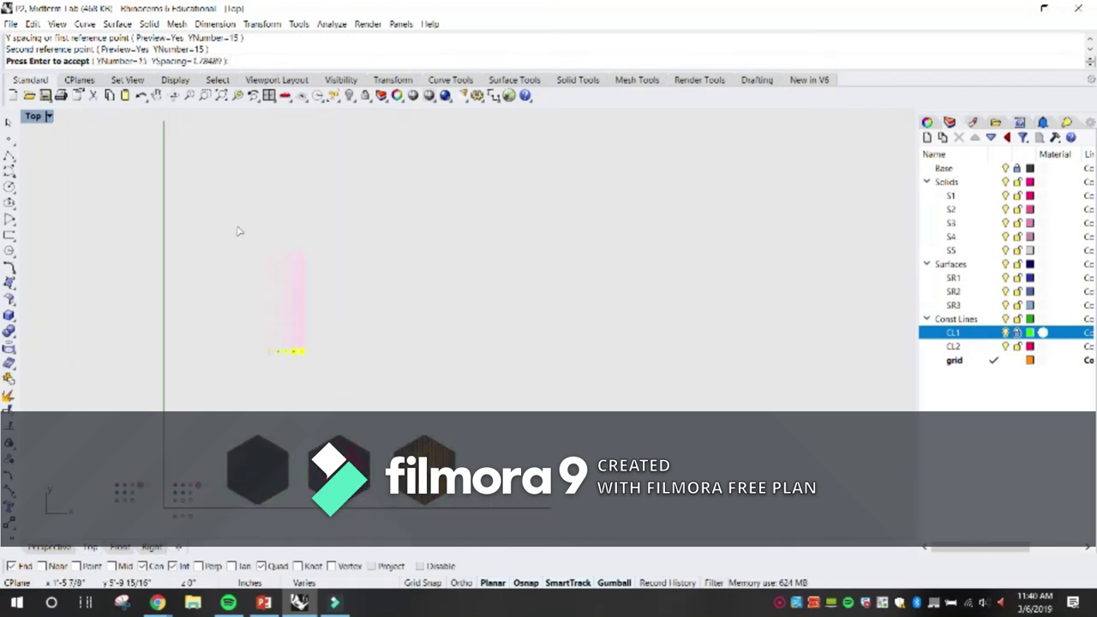
pyautogui.press('Return')
pyautogui.scroll(1, 270, 269)
# Step: Select the arrayed solids, zoom to them in the maximized Perspective viewport and inspect the rows from several angles
pyautogui.moveTo(238, 214); pyautogui.dragTo(340, 382)
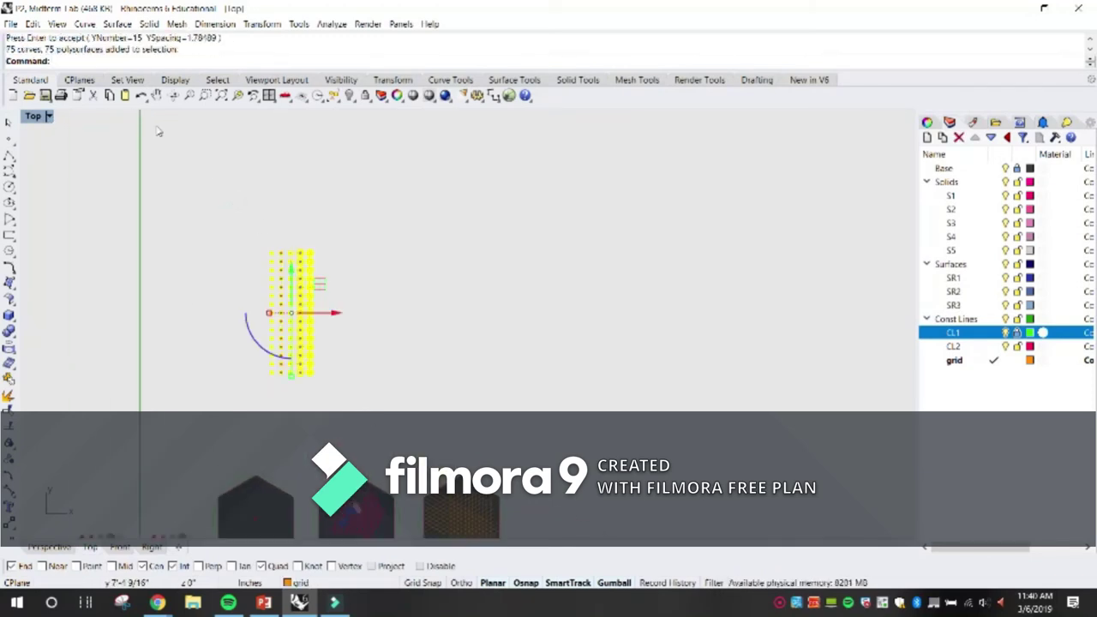
pyautogui.doubleClick(30, 118)
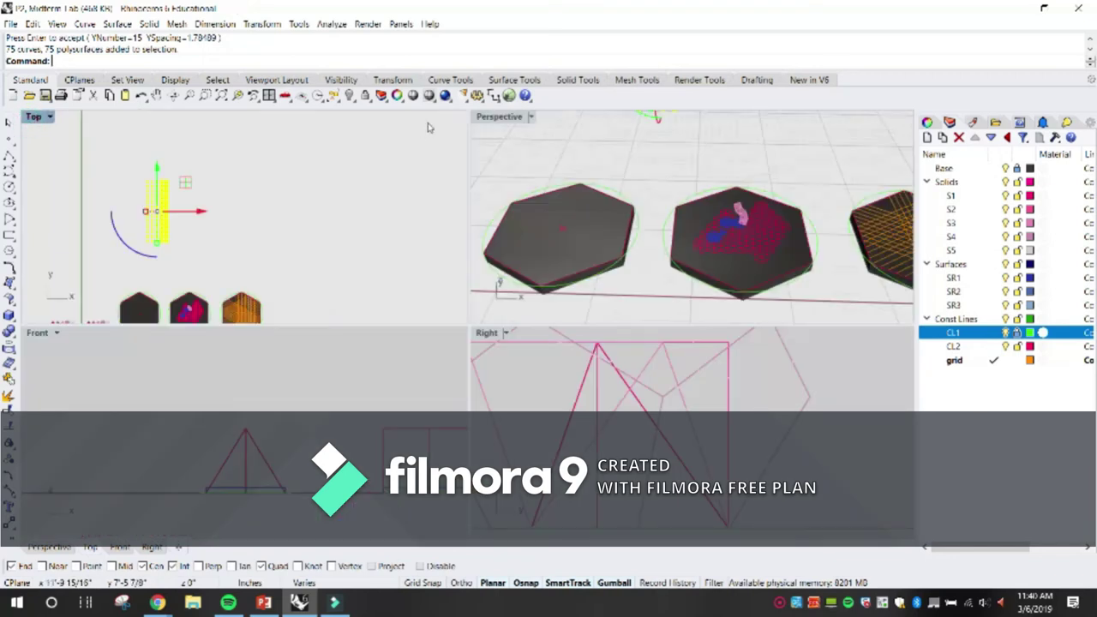
pyautogui.doubleClick(482, 118)
pyautogui.scroll(-3, 590, 243)
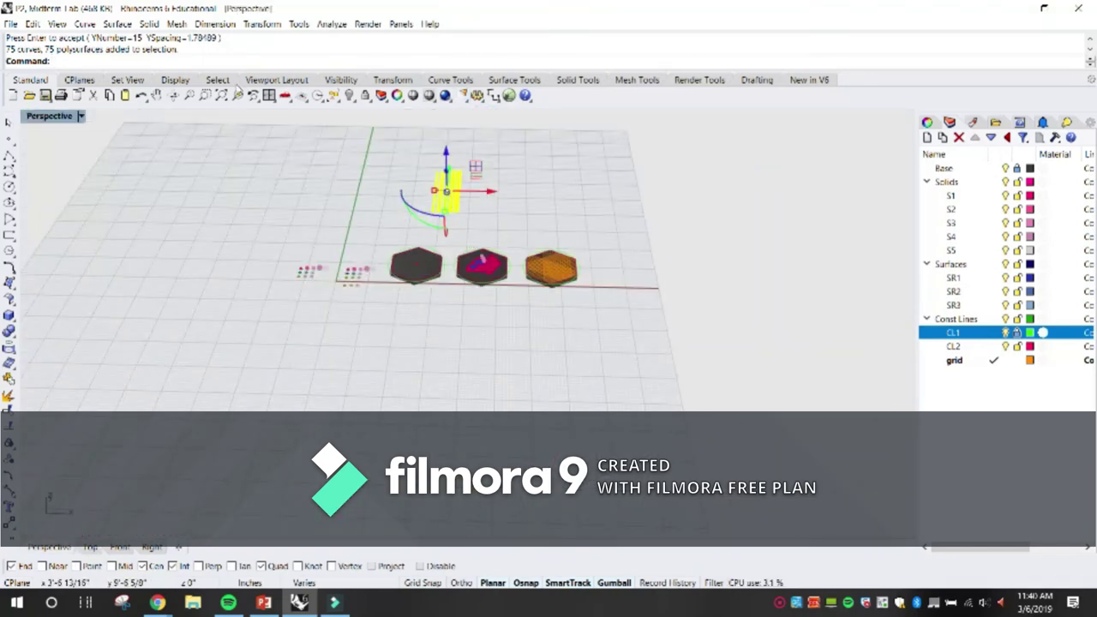
pyautogui.rightClick(237, 95)
pyautogui.click(633, 284)
pyautogui.moveTo(633, 287); pyautogui.dragTo(692, 289, button='right')
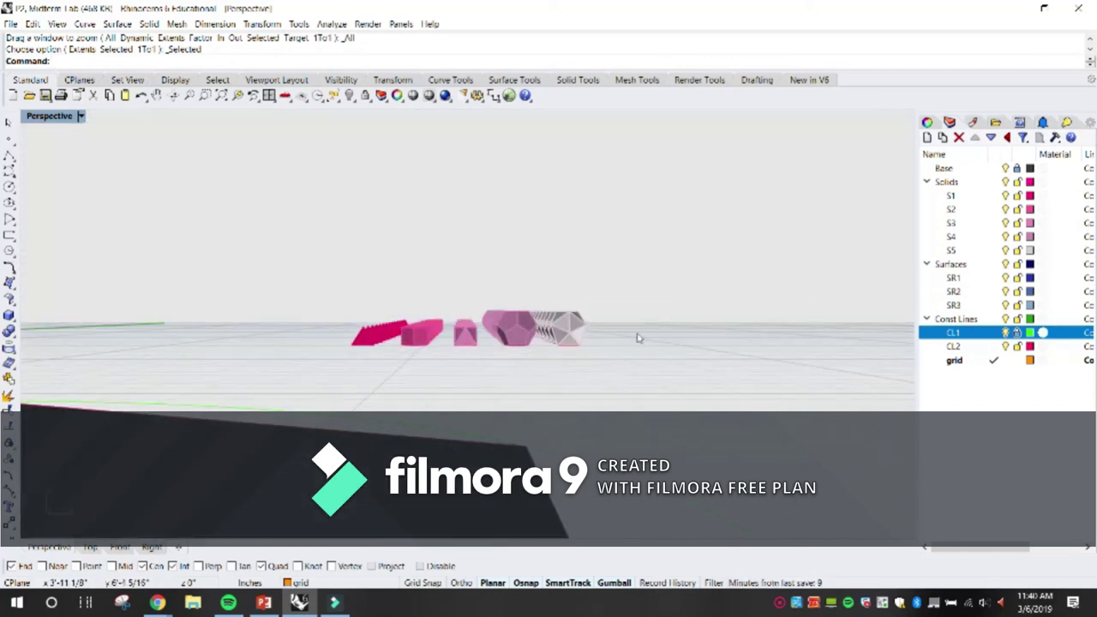
pyautogui.scroll(2, 514, 347)
pyautogui.keyDown('ctrl'); pyautogui.moveTo(514, 332); pyautogui.dragTo(656, 363, button='right'); pyautogui.keyUp('ctrl')
pyautogui.moveTo(532, 350); pyautogui.dragTo(509, 349, button='right')
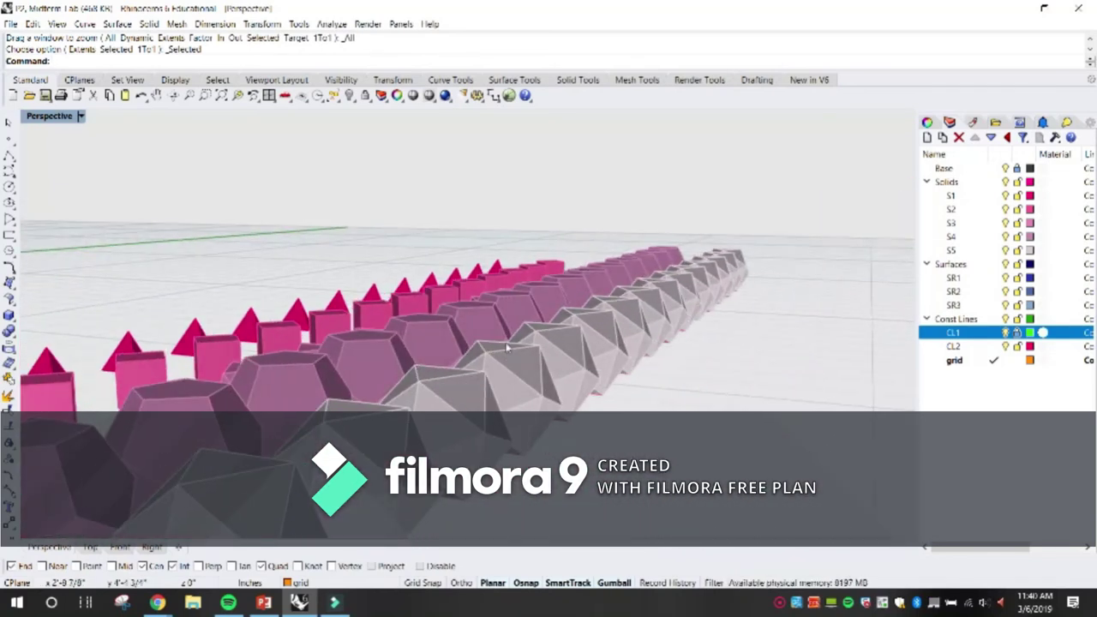
pyautogui.scroll(-5, 549, 283)
pyautogui.moveTo(549, 283); pyautogui.dragTo(550, 386, button='right')
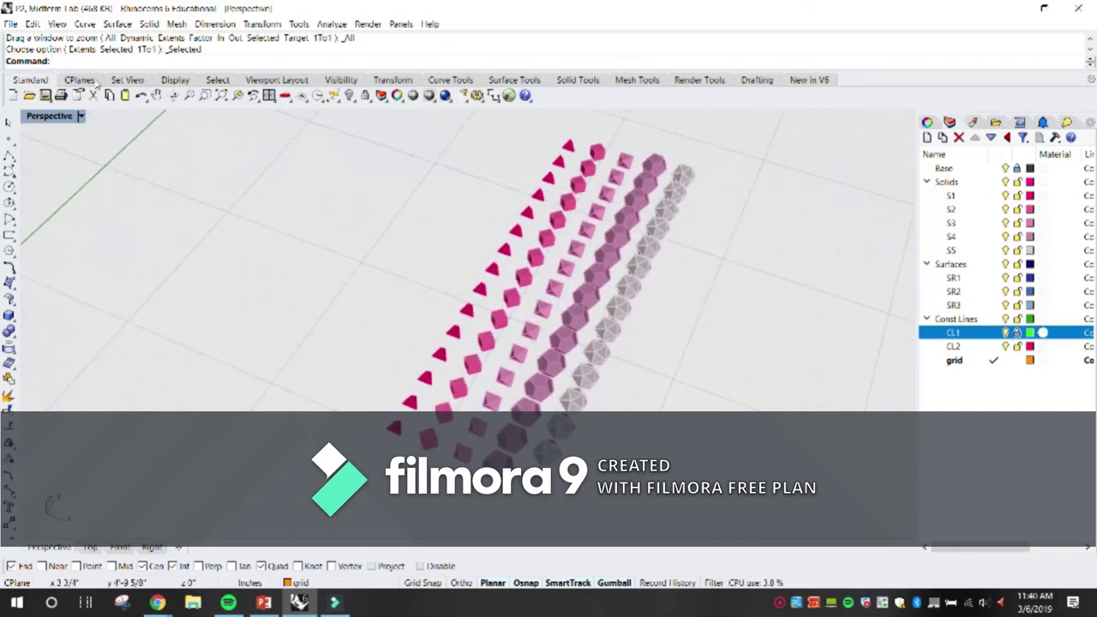
# Step: Return to the maximized Top viewport and look over the array, the hexagonal bases and the library of shapes
pyautogui.doubleClick(41, 120)
pyautogui.doubleClick(35, 118)
pyautogui.scroll(-10, 384, 299)
pyautogui.moveTo(429, 330); pyautogui.dragTo(456, 354, button='right')
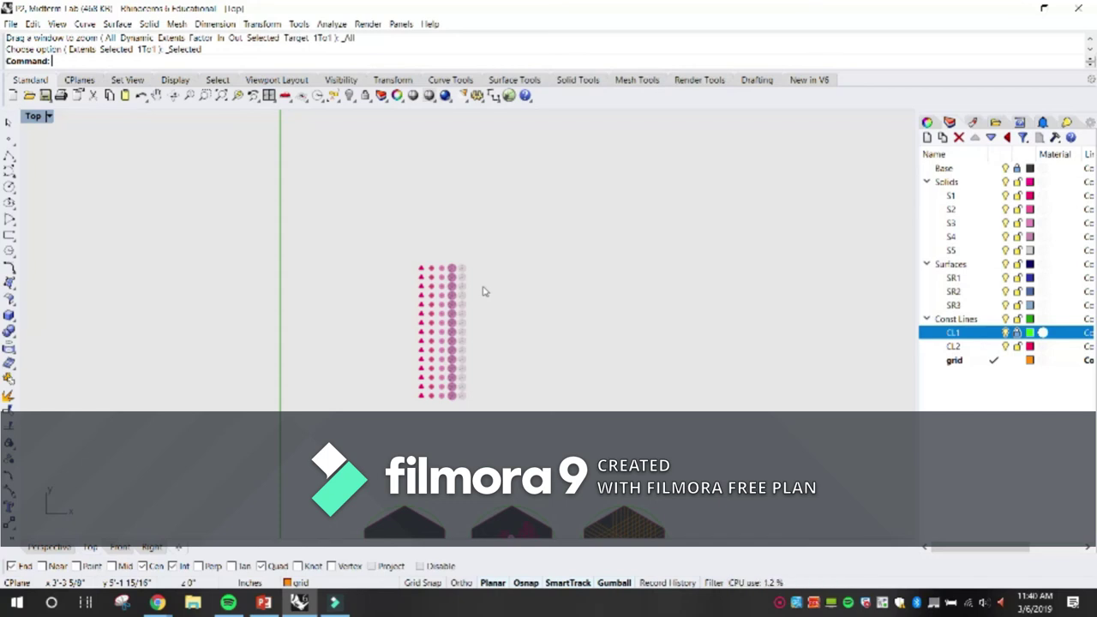
pyautogui.scroll(5, 470, 304)
pyautogui.scroll(-5, 495, 309)
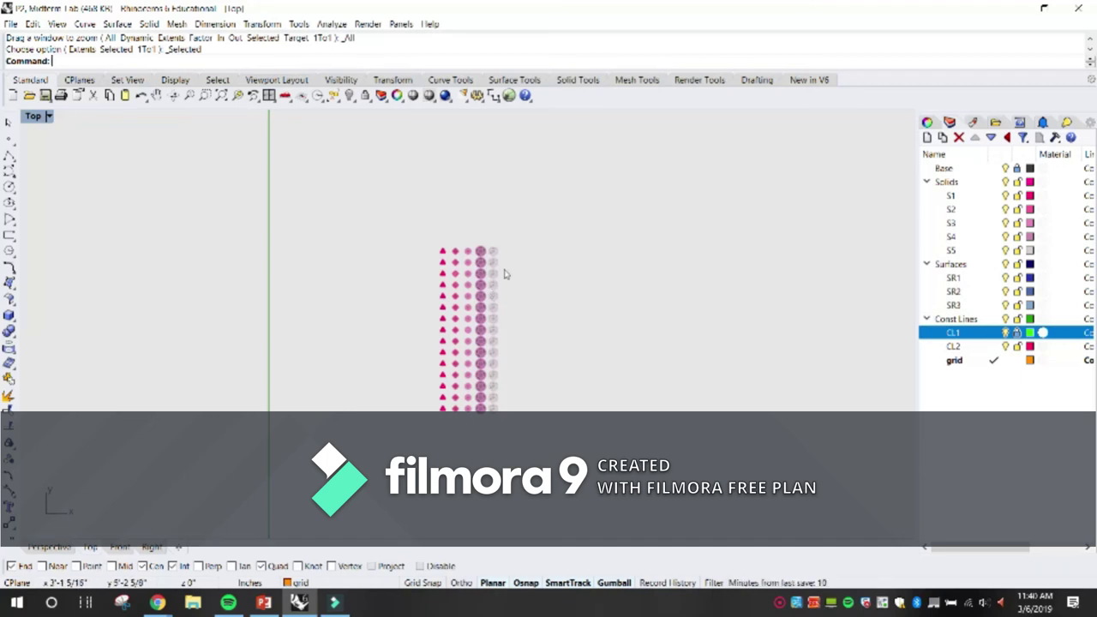
pyautogui.moveTo(506, 418); pyautogui.dragTo(461, 383, button='right')
pyautogui.scroll(-9, 431, 396)
pyautogui.scroll(6, 460, 413)
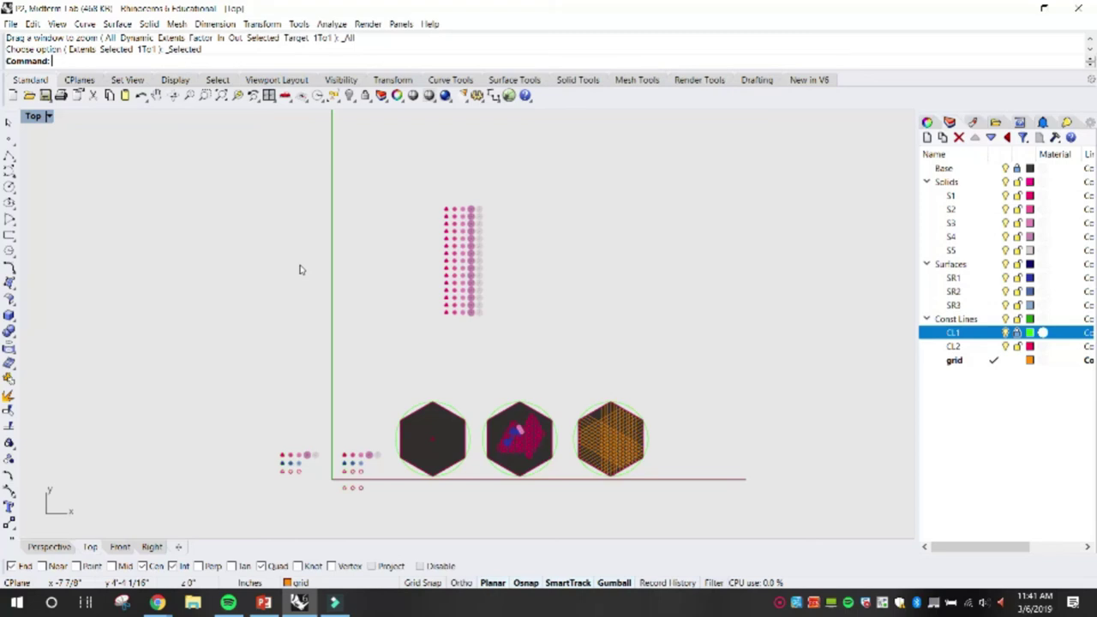
pyautogui.scroll(5, 336, 485)
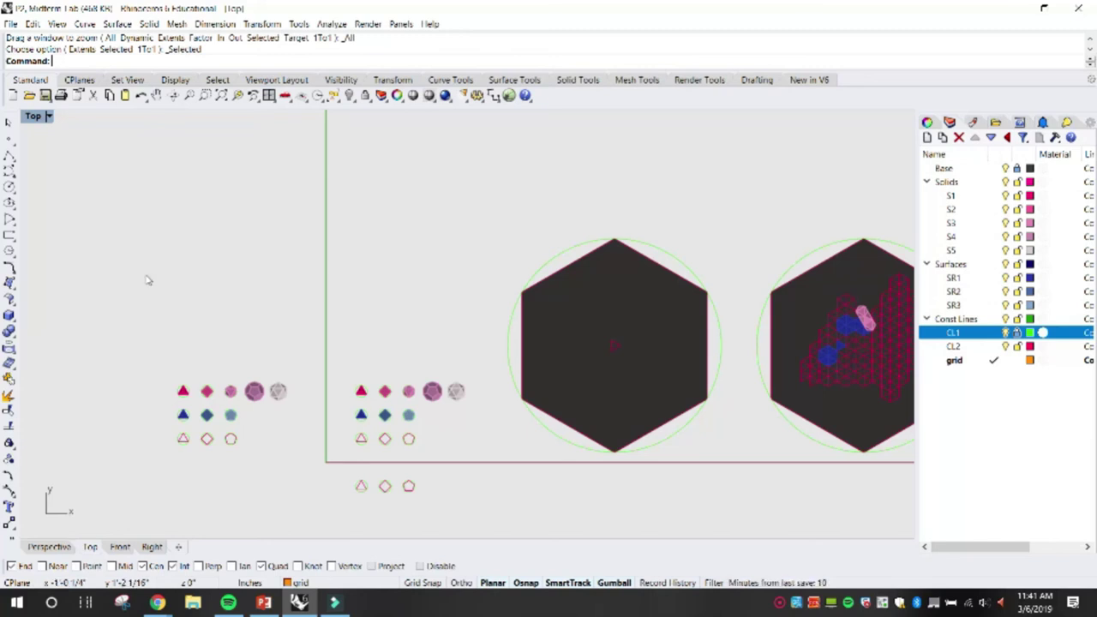
# Step: Maximize the Perspective viewport, zoom to the library's dodecahedron and examine it beside the neighbouring solids
pyautogui.doubleClick(33, 115)
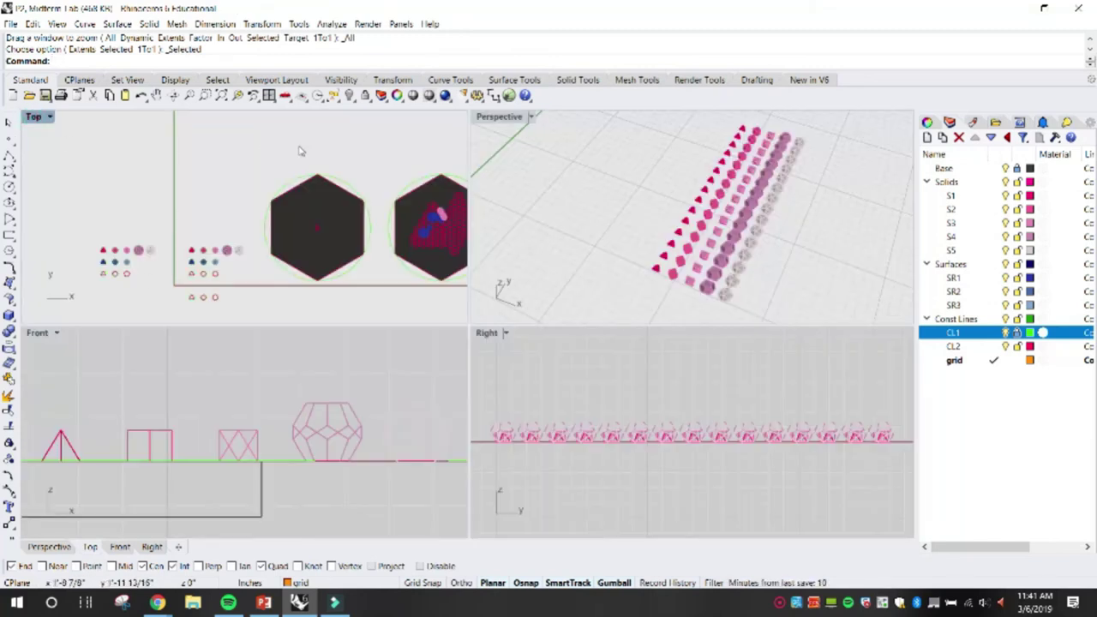
pyautogui.doubleClick(500, 116)
pyautogui.scroll(-3, 523, 257)
pyautogui.scroll(6, 548, 282)
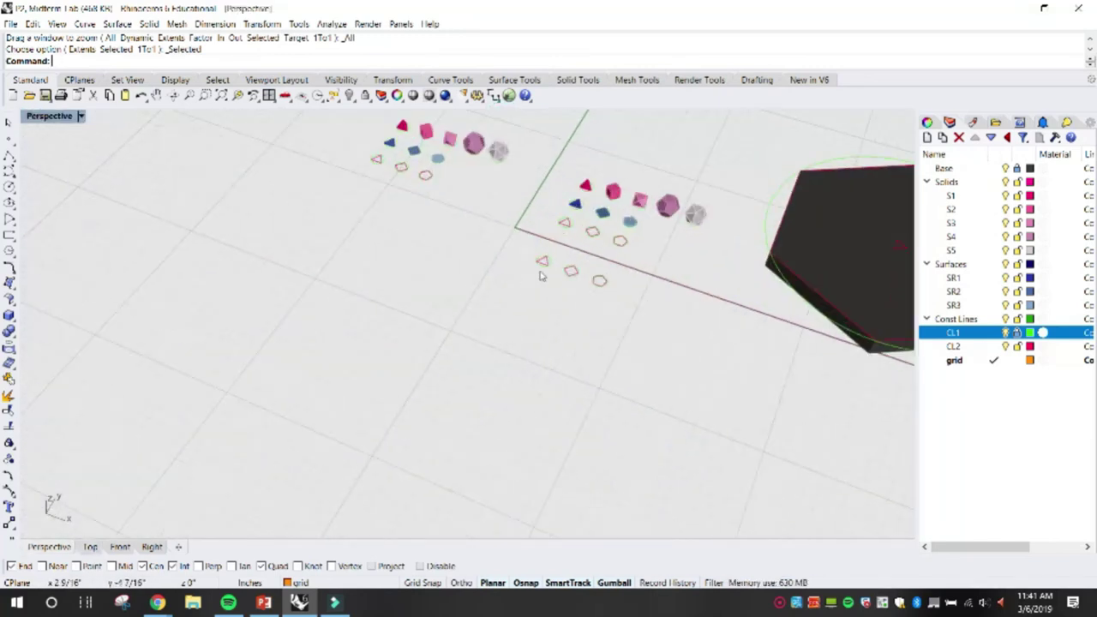
pyautogui.keyDown('shift'); pyautogui.moveTo(621, 267); pyautogui.dragTo(316, 316, button='right'); pyautogui.keyUp('shift')
pyautogui.scroll(5, 311, 343)
pyautogui.click(319, 251)
pyautogui.scroll(10, 320, 246)
pyautogui.scroll(-3, 320, 246)
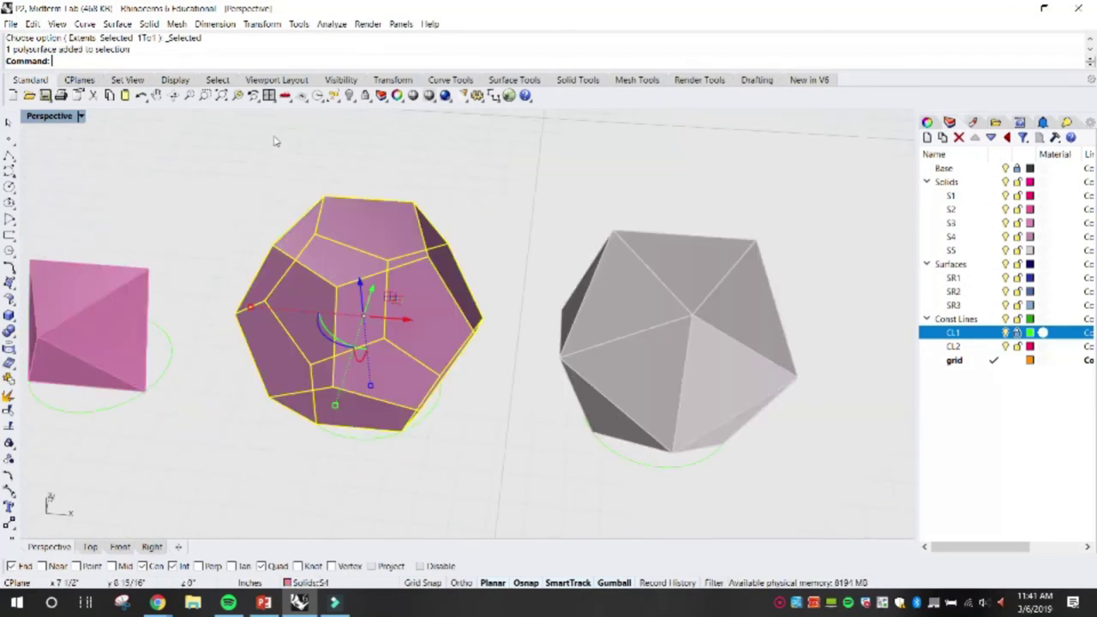
pyautogui.click(238, 96)
pyautogui.click(634, 186)
pyautogui.scroll(-5, 604, 310)
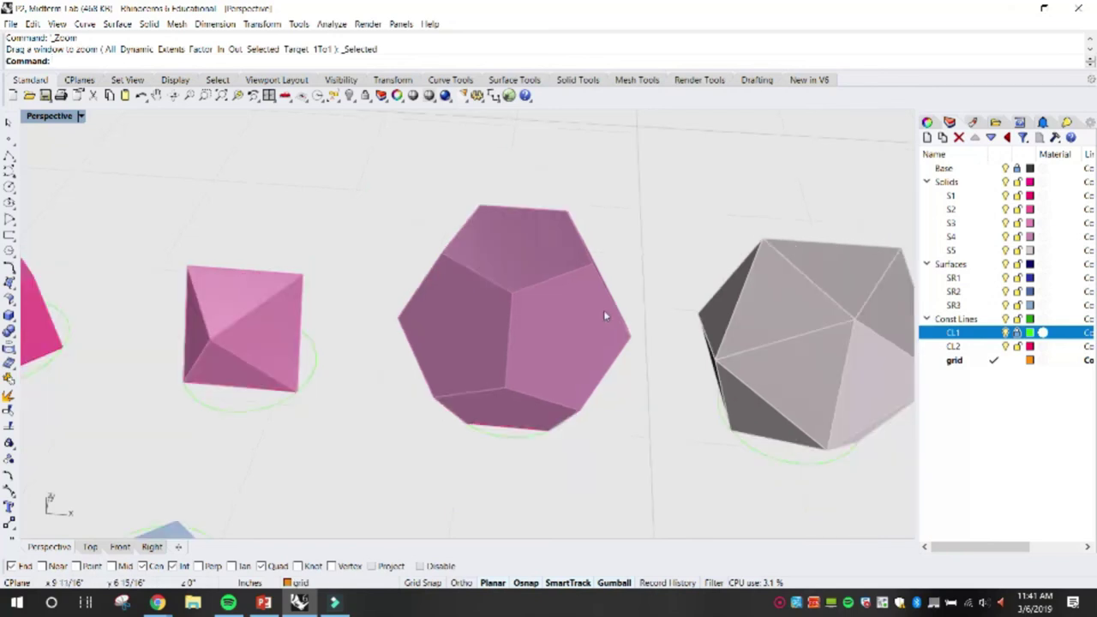
# Step: Extract a triangular face from the end octahedron of the chain on the middle base with ExtractSrf, and delete it
pyautogui.keyDown('shift'); pyautogui.moveTo(242, 300); pyautogui.dragTo(191, 279, button='right'); pyautogui.keyUp('shift')
pyautogui.scroll(-12, 190, 280)
pyautogui.keyDown('shift'); pyautogui.moveTo(416, 297); pyautogui.dragTo(179, 279, button='right'); pyautogui.keyUp('shift')
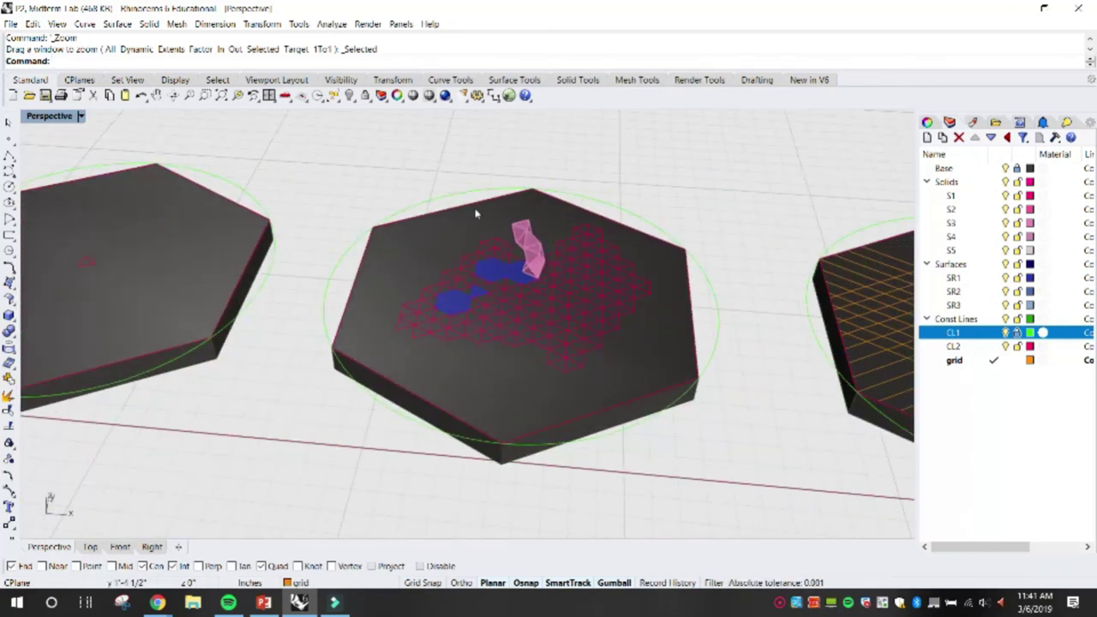
pyautogui.scroll(8, 475, 213)
pyautogui.moveTo(513, 334); pyautogui.dragTo(644, 304, button='right')
pyautogui.scroll(11, 392, 267)
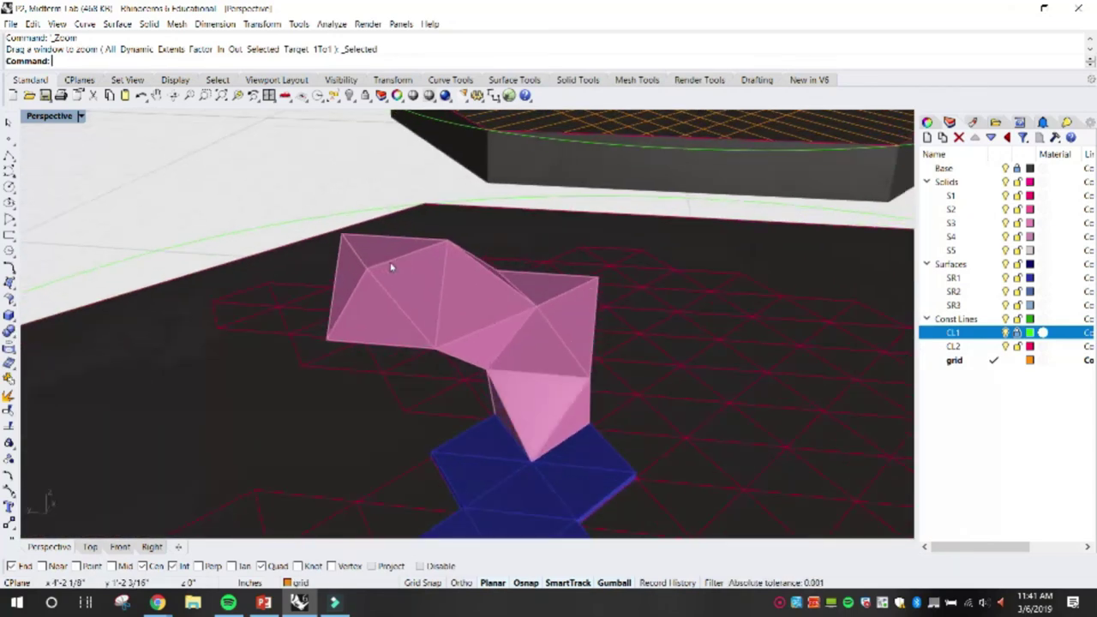
pyautogui.scroll(-2, 392, 304)
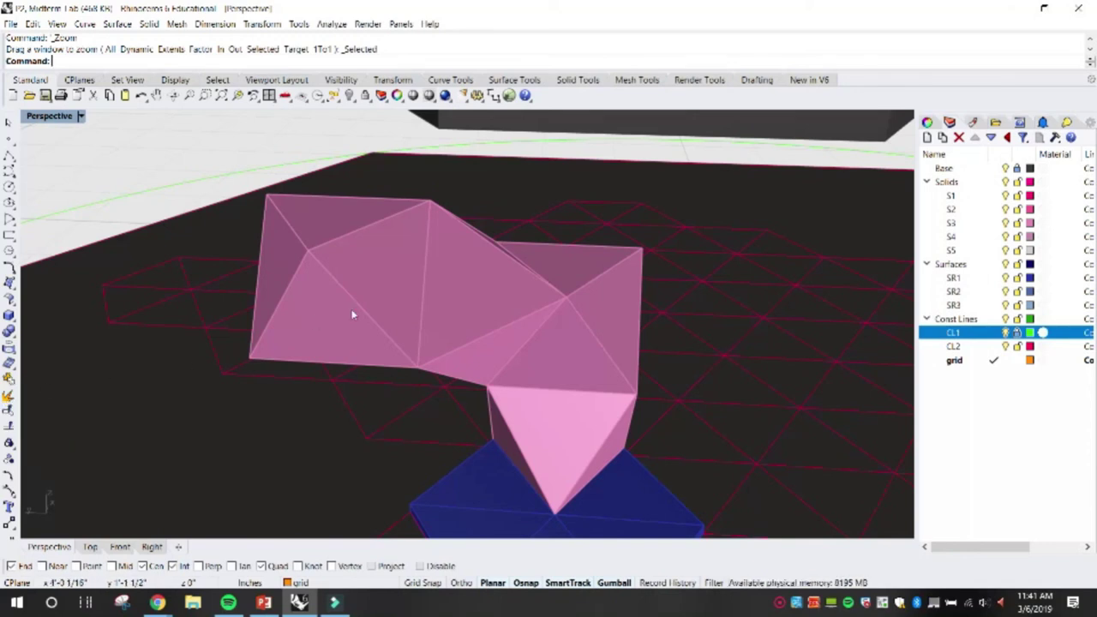
pyautogui.write('Extract')
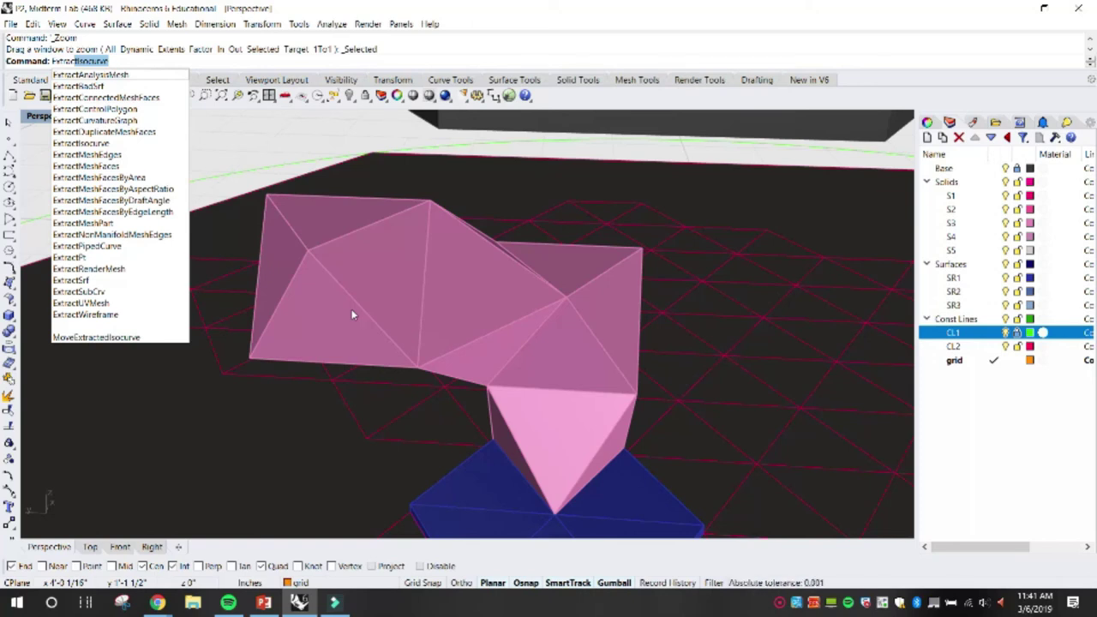
pyautogui.click(96, 280)
pyautogui.moveTo(214, 280); pyautogui.dragTo(277, 277, button='right')
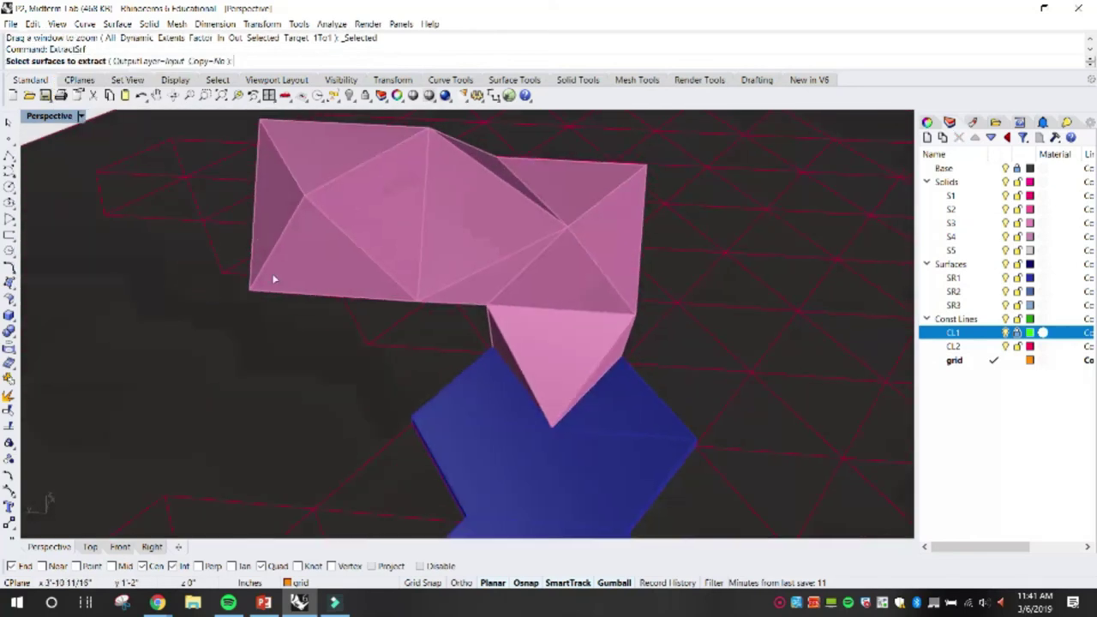
pyautogui.click(370, 217)
pyautogui.moveTo(374, 225); pyautogui.dragTo(385, 238, button='right')
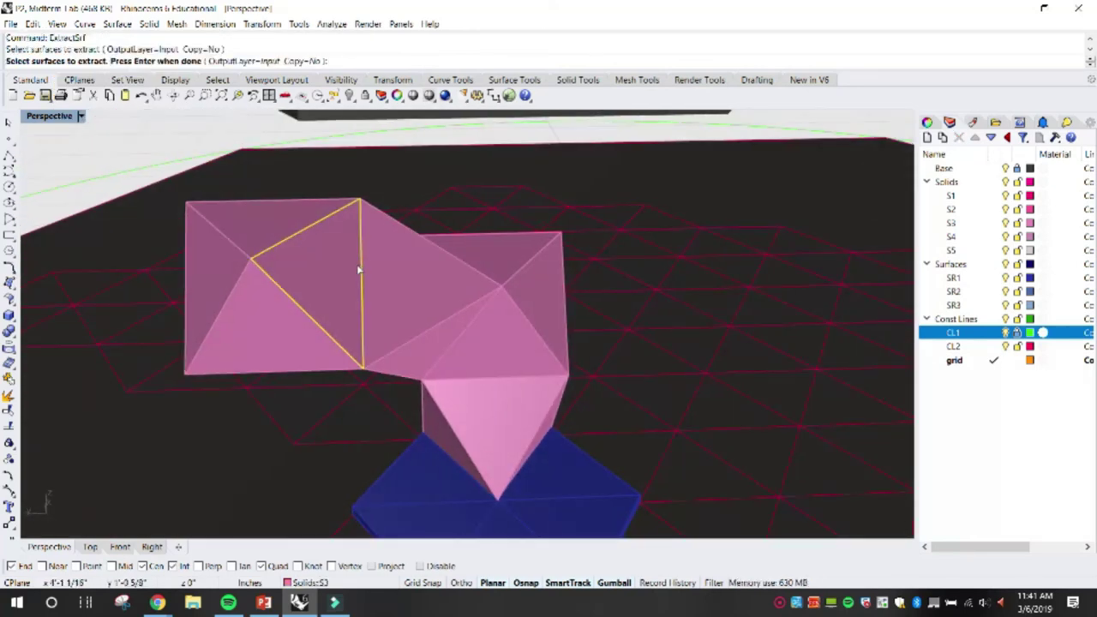
pyautogui.press('Return')
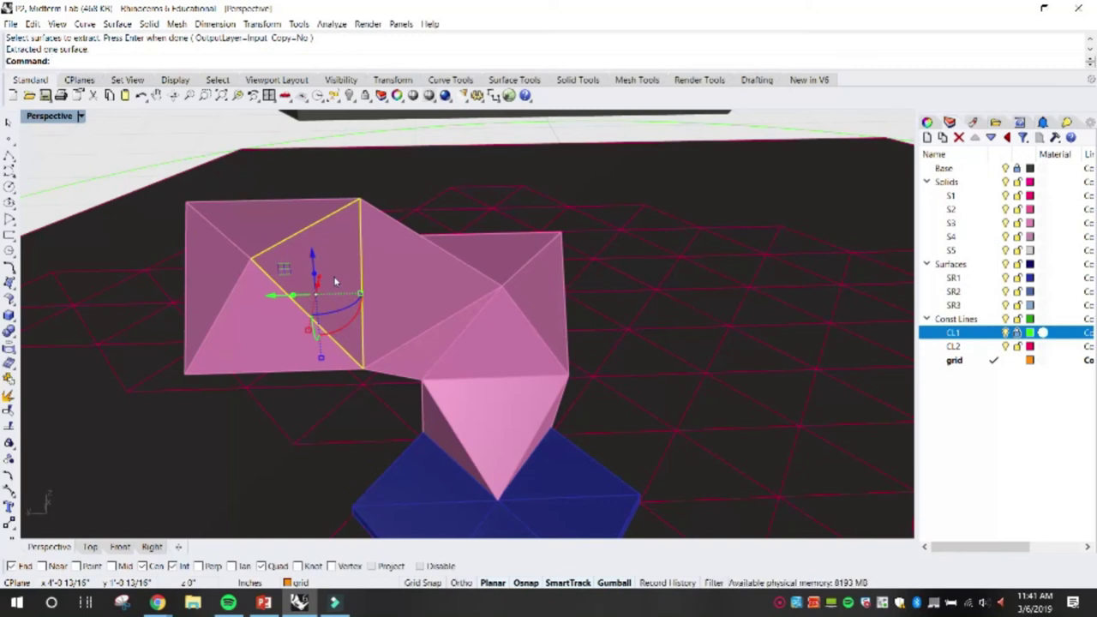
pyautogui.press('Delete')
# Step: Extract one of the two coincident triangular faces between the end octahedron and its neighbour with ExtractSrf, and delete it
pyautogui.moveTo(387, 314); pyautogui.dragTo(573, 320, button='right')
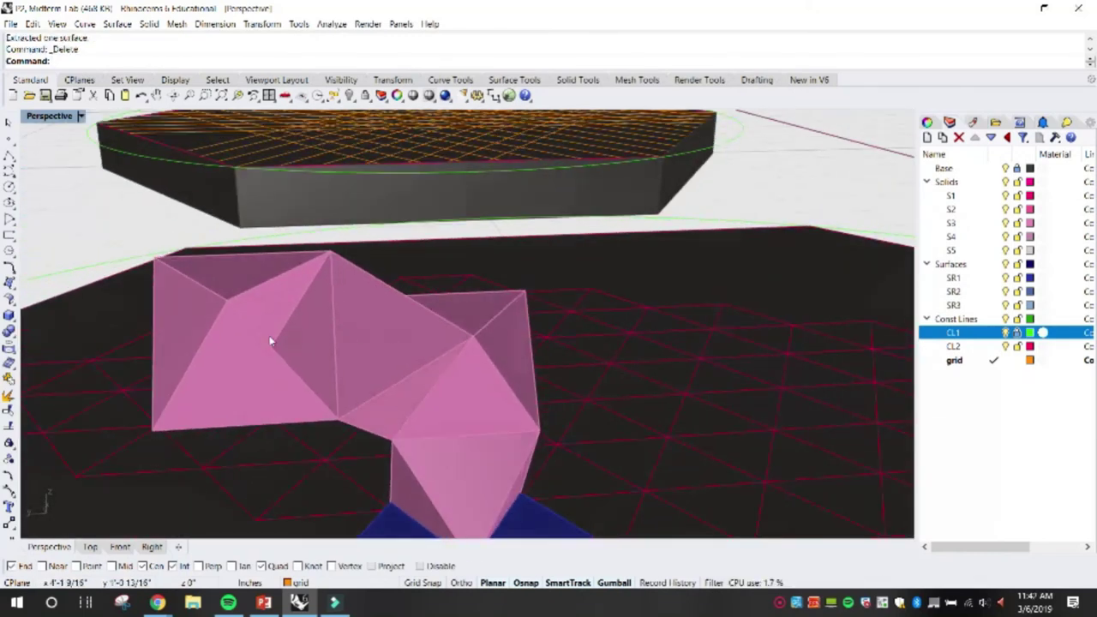
pyautogui.rightClick(305, 340)
pyautogui.scroll(2, 311, 345)
pyautogui.click(311, 344)
pyautogui.click(311, 347)
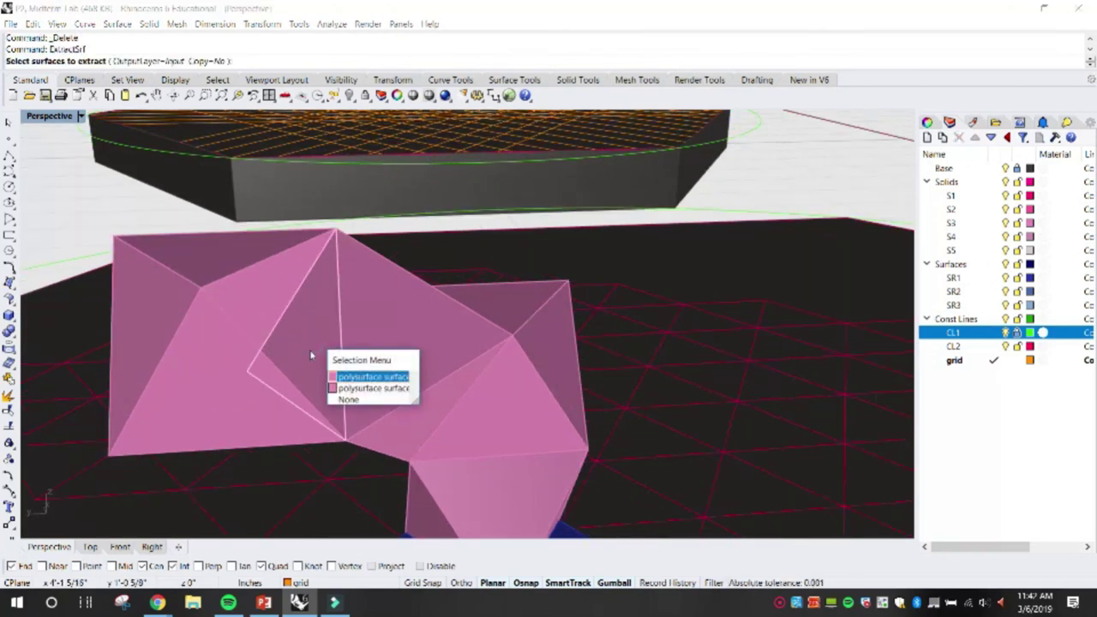
pyautogui.click(350, 378)
pyautogui.press('Return')
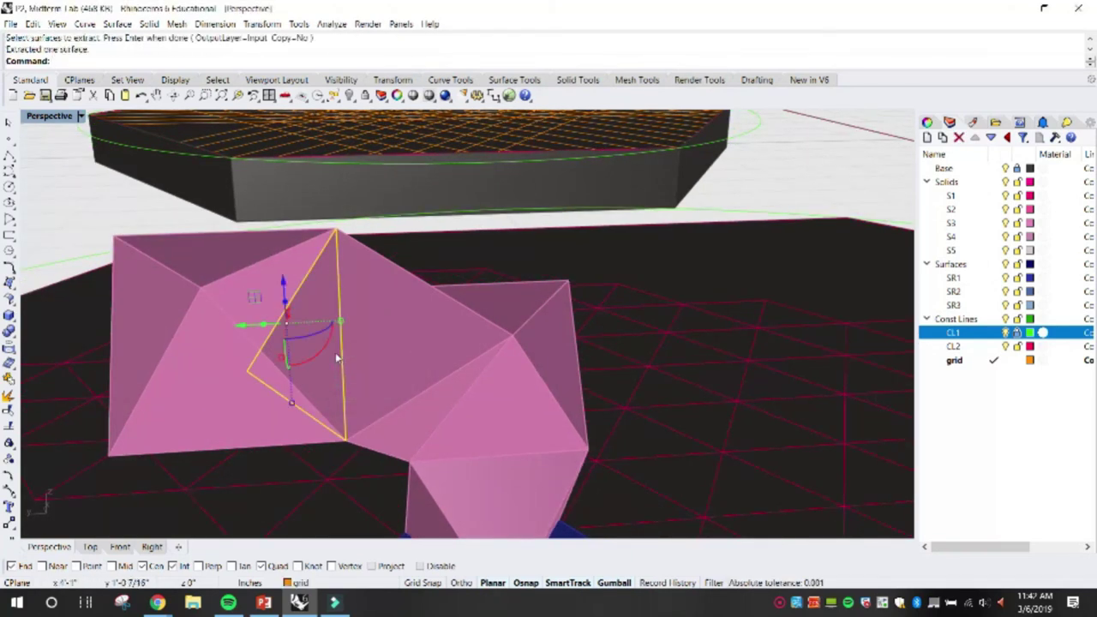
pyautogui.press('Delete')
# Step: Extract the remaining triangular face at the same joint between the two octahedra and delete it, opening the passage between them
pyautogui.press('Return')
pyautogui.press('Return')
pyautogui.click(331, 349)
pyautogui.press('Return')
pyautogui.click(330, 351)
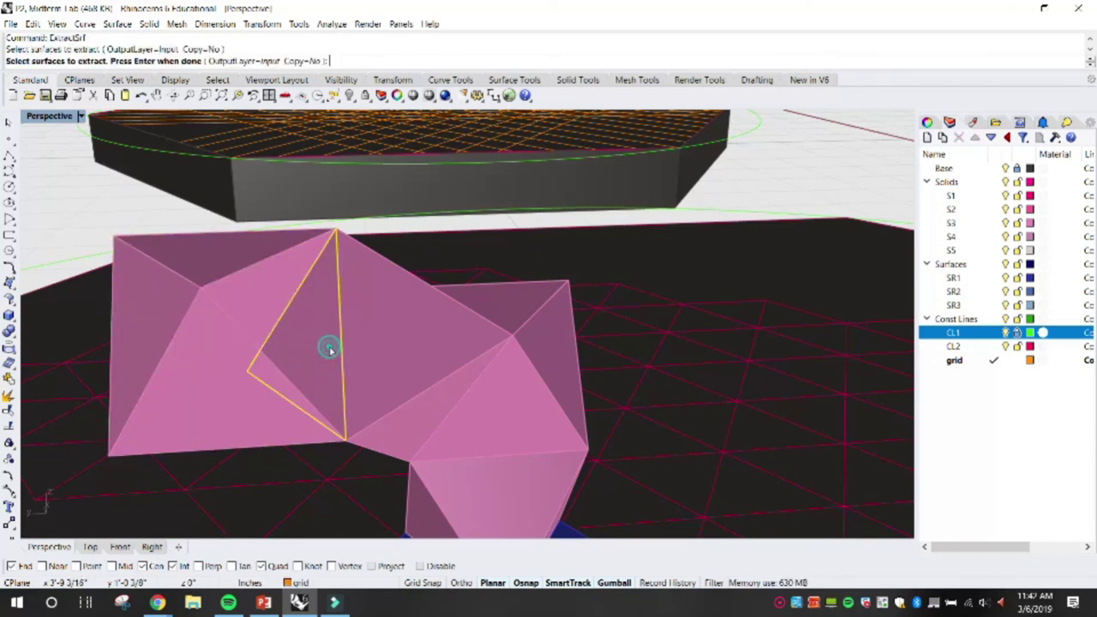
pyautogui.press('Return')
pyautogui.press('Delete')
pyautogui.moveTo(333, 352); pyautogui.dragTo(375, 356, button='right')
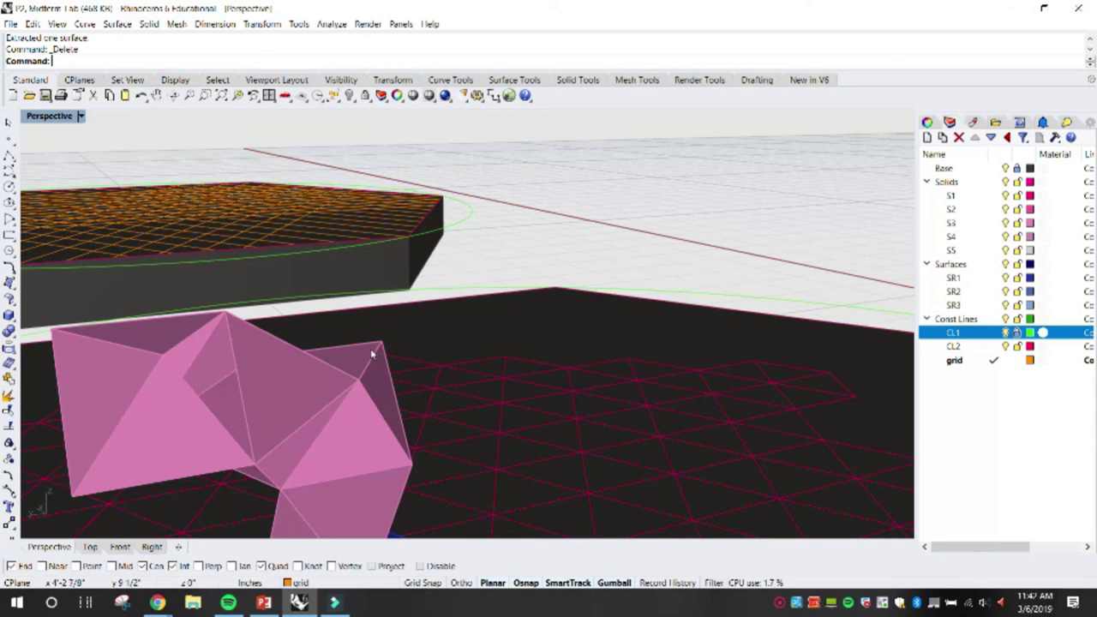
pyautogui.scroll(-3, 372, 354)
# Step: Undo the face deletions and extractions on the octahedron chain
pyautogui.hotkey('ctrl', 'z')
pyautogui.moveTo(588, 365); pyautogui.dragTo(490, 338, button='right')
pyautogui.hotkey('ctrl', 'z')
pyautogui.hotkey('ctrl', 'y')
pyautogui.hotkey('ctrl', 'z')
pyautogui.click(368, 277)
pyautogui.hotkey('ctrl', 'z')
pyautogui.click(379, 273)
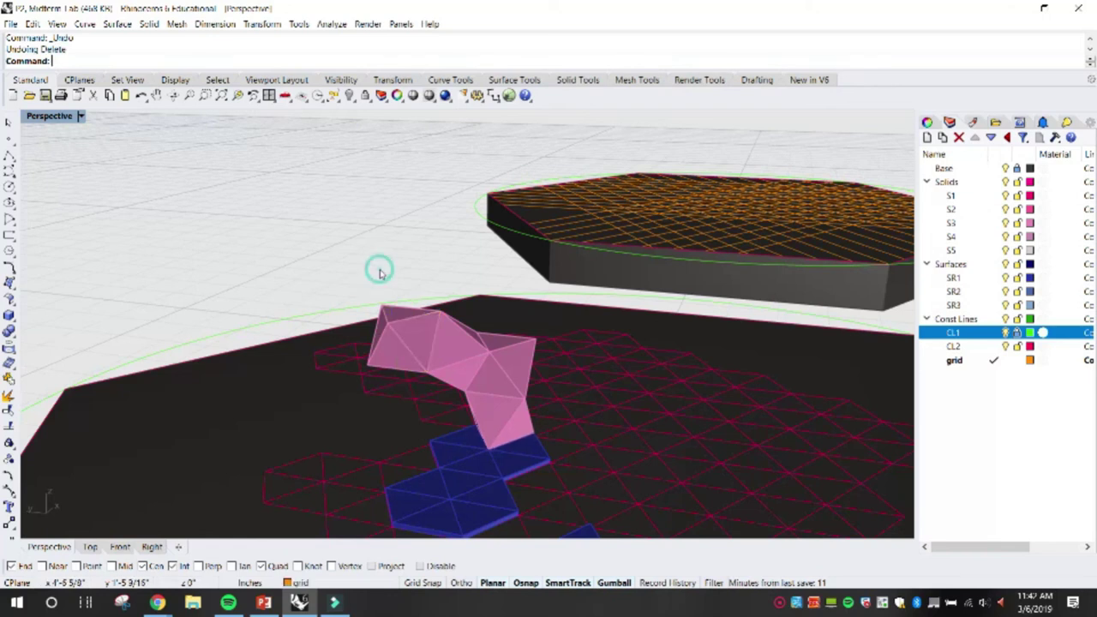
pyautogui.hotkey('ctrl', 'z')
# Step: Extract a triangular face from the free end of the octahedron chain on the middle base with ExtractSrf
pyautogui.click(395, 334)
pyautogui.scroll(1, 391, 251)
pyautogui.press('Escape')
pyautogui.write('tractSrf')
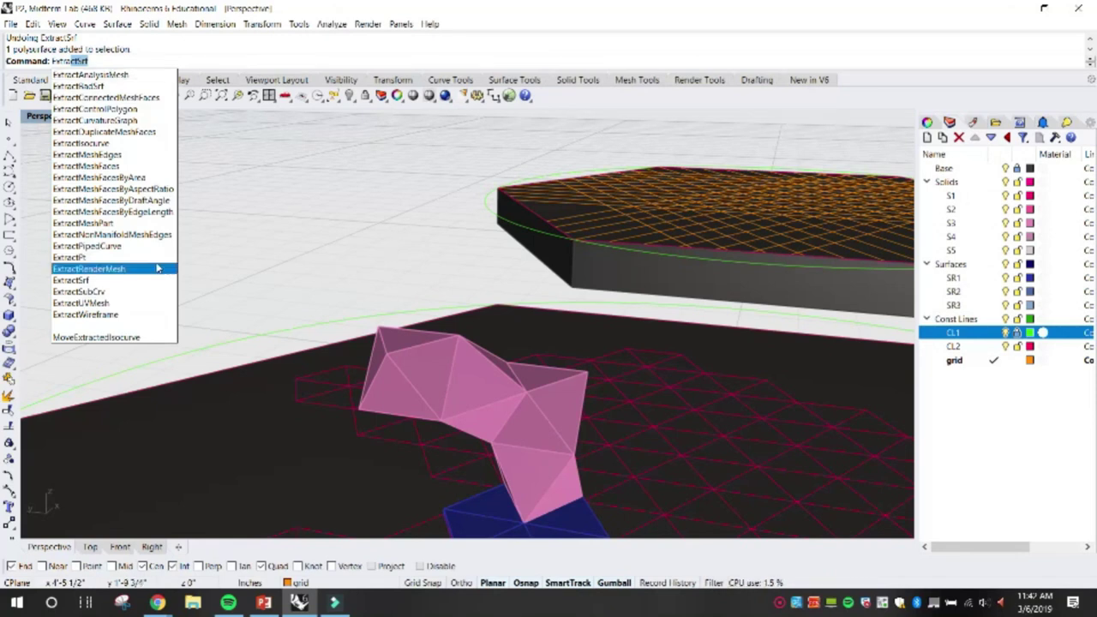
pyautogui.click(113, 281)
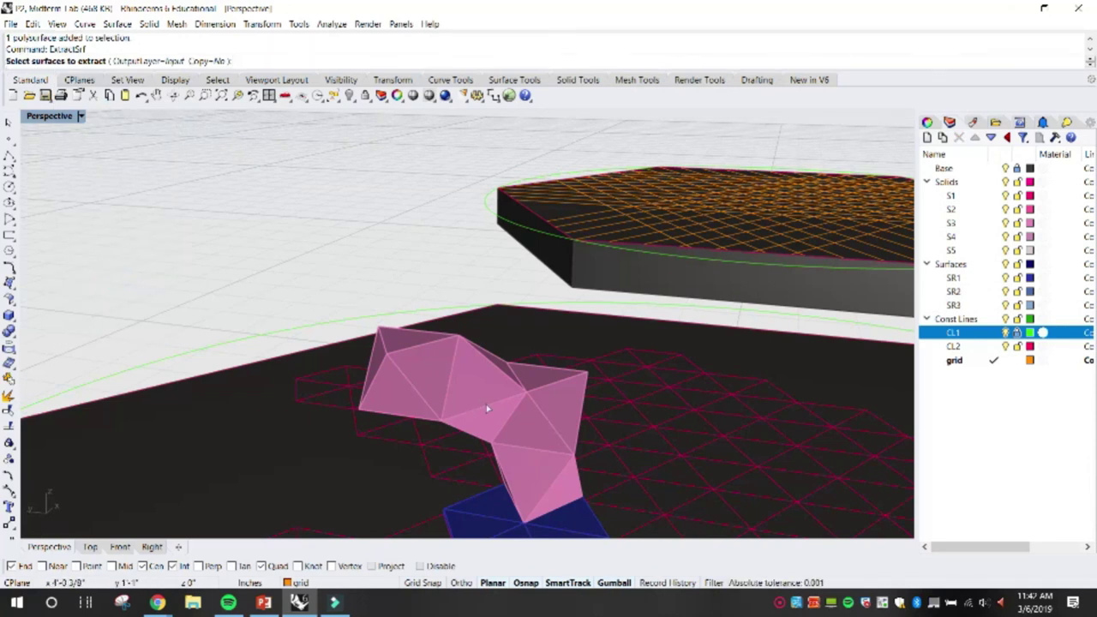
pyautogui.scroll(3, 396, 381)
pyautogui.moveTo(396, 383); pyautogui.dragTo(311, 320, button='right')
pyautogui.click(156, 384)
pyautogui.scroll(-6, 309, 320)
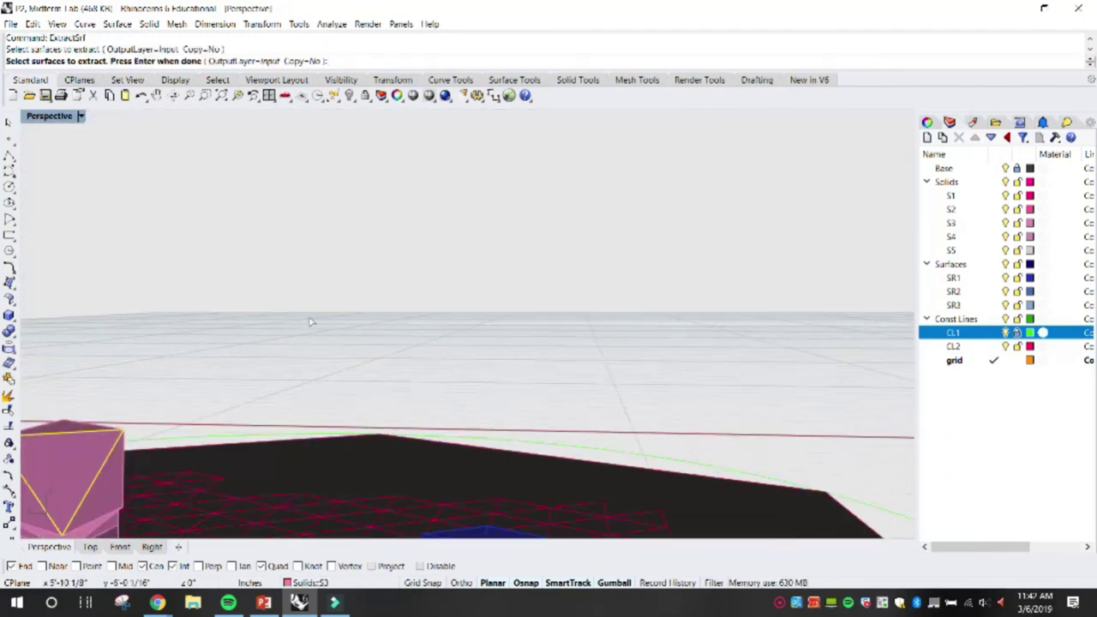
pyautogui.moveTo(137, 345); pyautogui.dragTo(201, 363, button='right')
pyautogui.scroll(2, 229, 393)
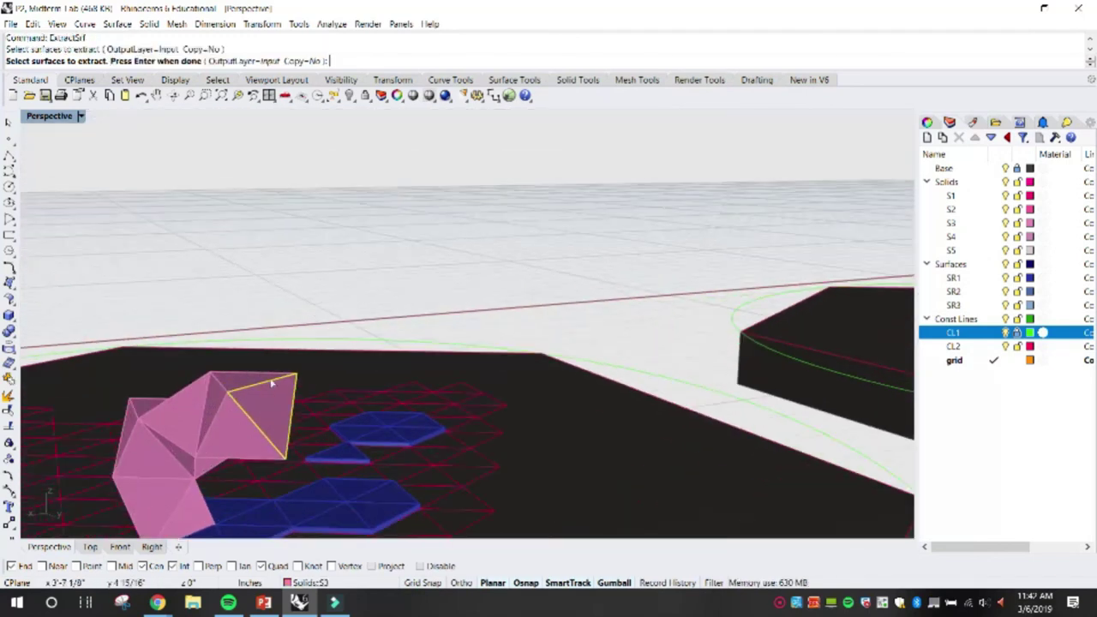
pyautogui.moveTo(269, 380); pyautogui.dragTo(289, 411, button='right')
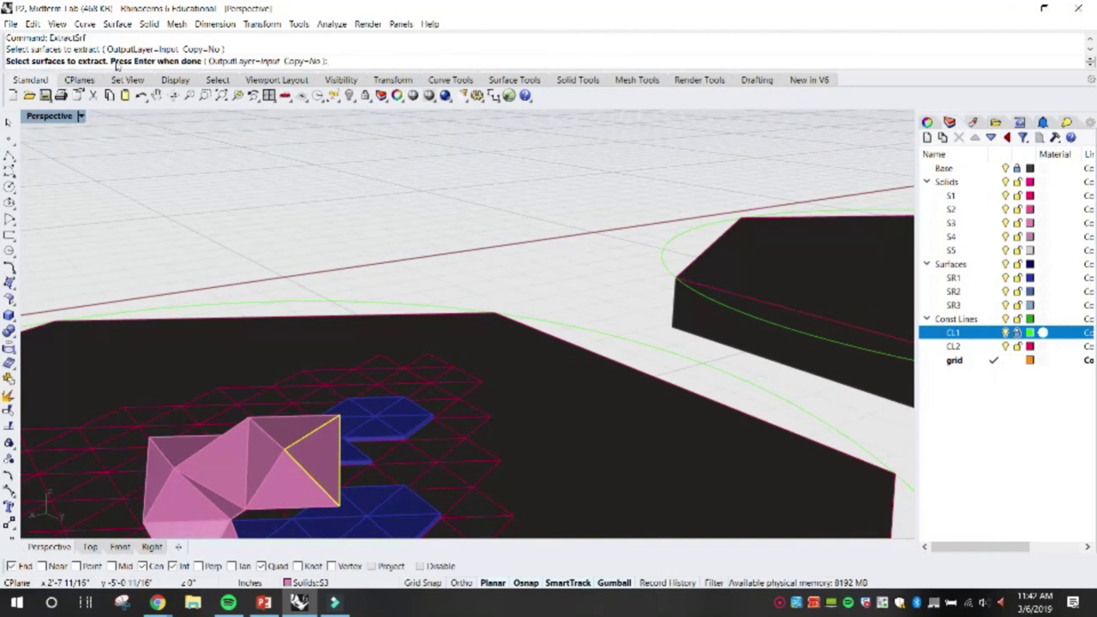
pyautogui.rightClick(277, 213)
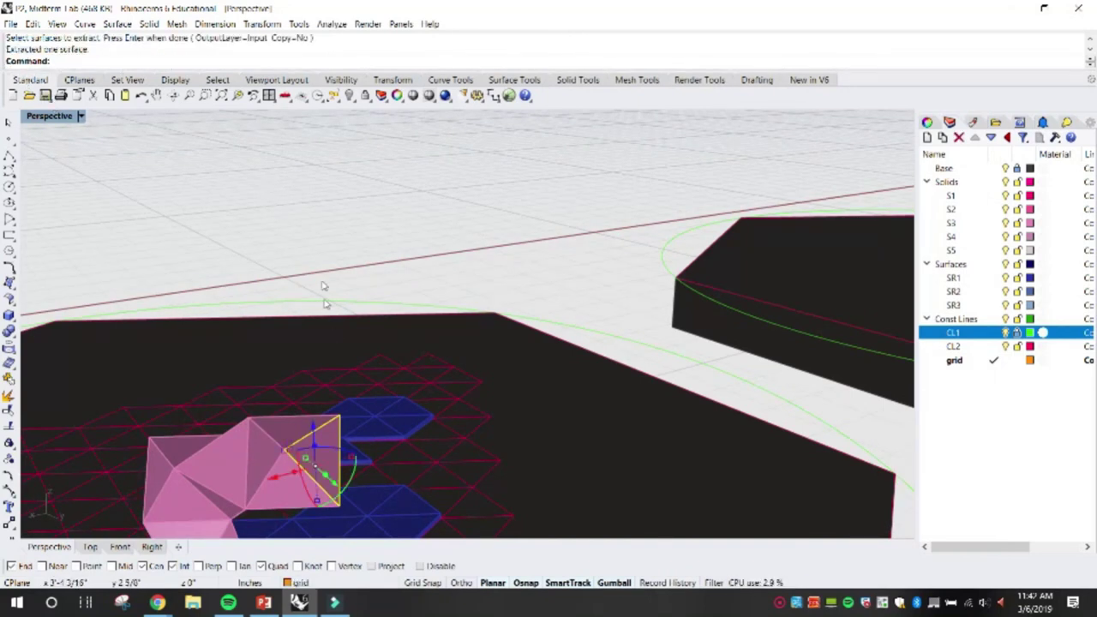
# Step: Move the extracted triangular face away from the octahedron chain, and delete it
pyautogui.scroll(-2, 333, 380)
pyautogui.scroll(1, 334, 377)
pyautogui.moveTo(327, 362); pyautogui.dragTo(422, 430)
pyautogui.click(414, 180)
pyautogui.moveTo(416, 245); pyautogui.dragTo(214, 242, button='right')
pyautogui.click(96, 243)
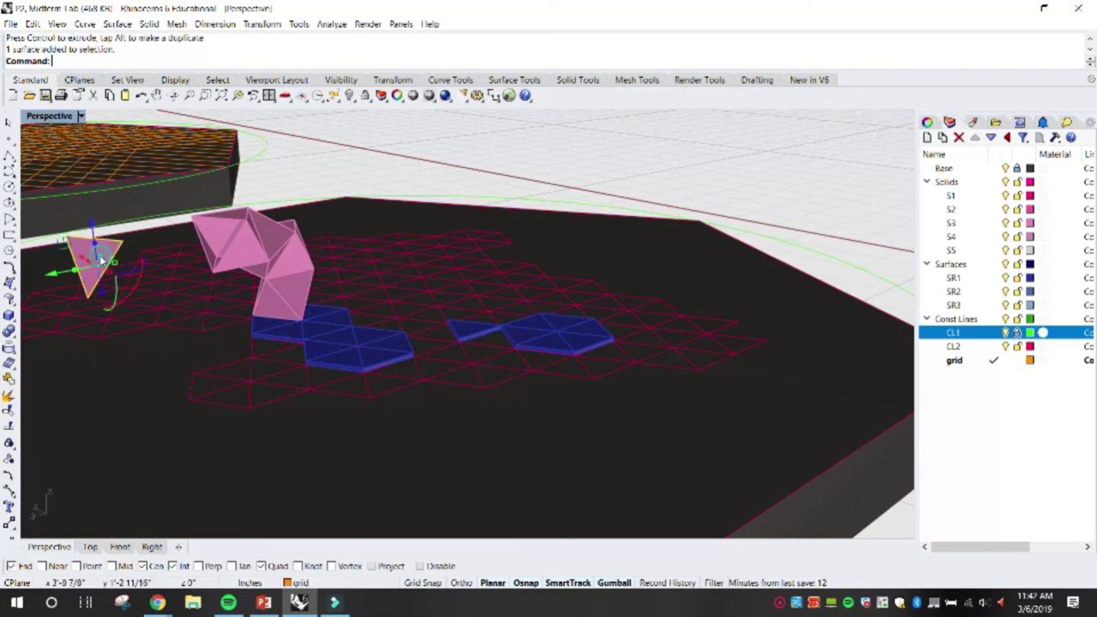
pyautogui.press('Delete')
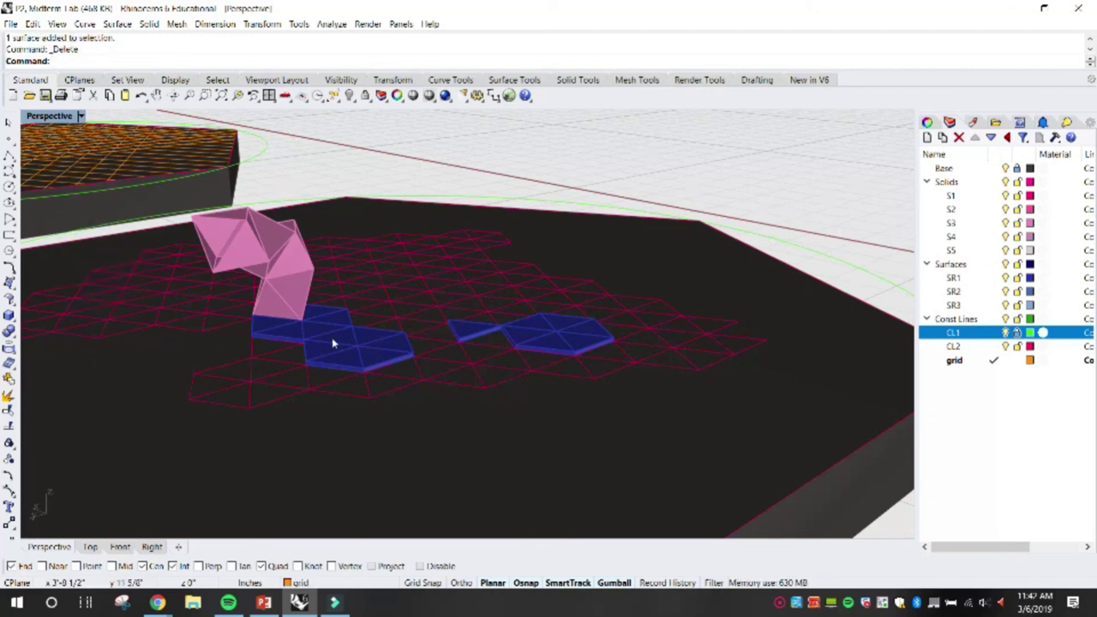
# Step: Look over the three hexagonal bases together with the arrayed rows of solids and the shape library
pyautogui.scroll(1, 333, 343)
pyautogui.keyDown('shift'); pyautogui.moveTo(334, 343); pyautogui.dragTo(509, 380, button='right'); pyautogui.keyUp('shift')
pyautogui.scroll(-4, 497, 364)
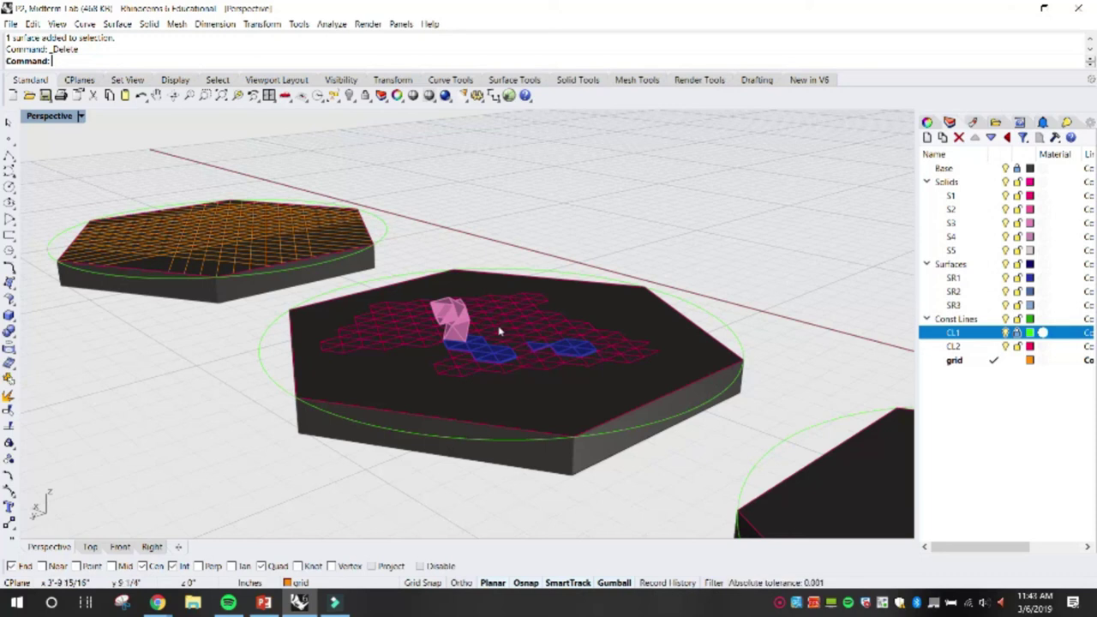
pyautogui.scroll(-5, 448, 320)
pyautogui.moveTo(449, 320); pyautogui.dragTo(544, 341, button='right')
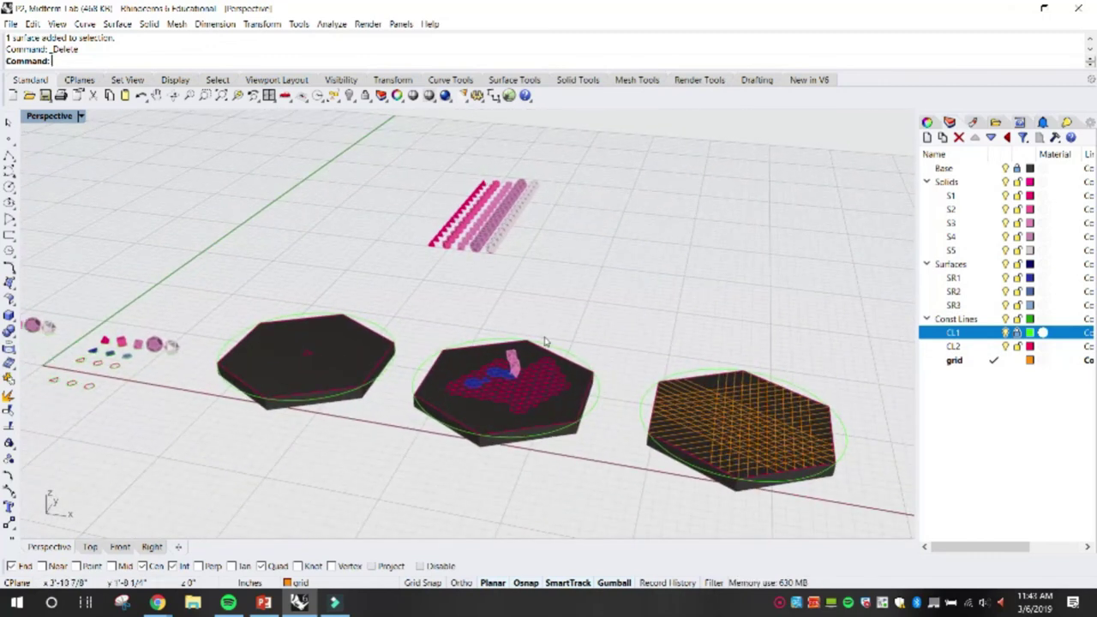